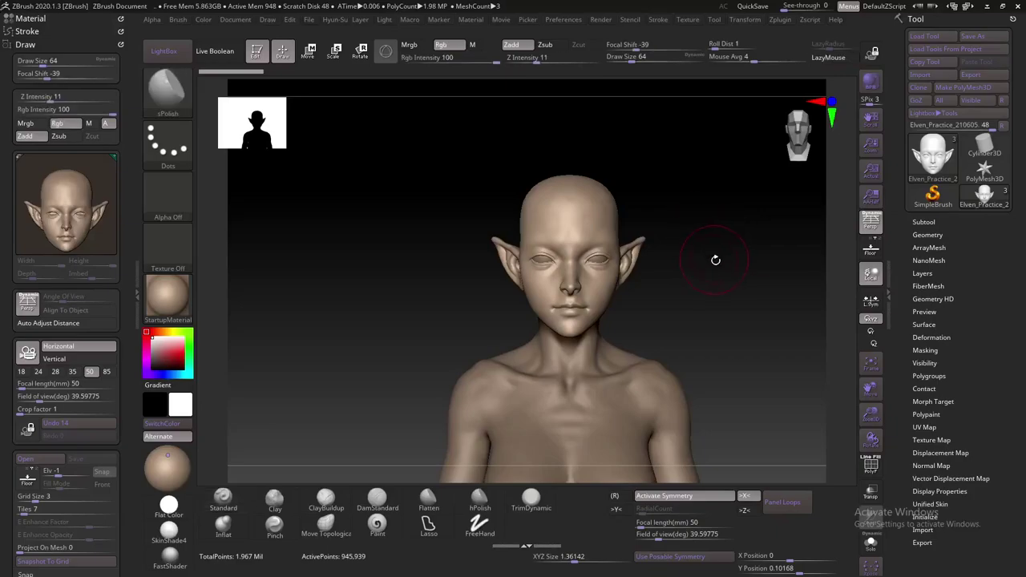
# Zoom in on the elf face in perspective view and pick the Move brush (B, M, V)
pyautogui.keyDown('alt'); pyautogui.moveTo(698, 222); pyautogui.dragTo(724, 310); pyautogui.keyUp('alt')
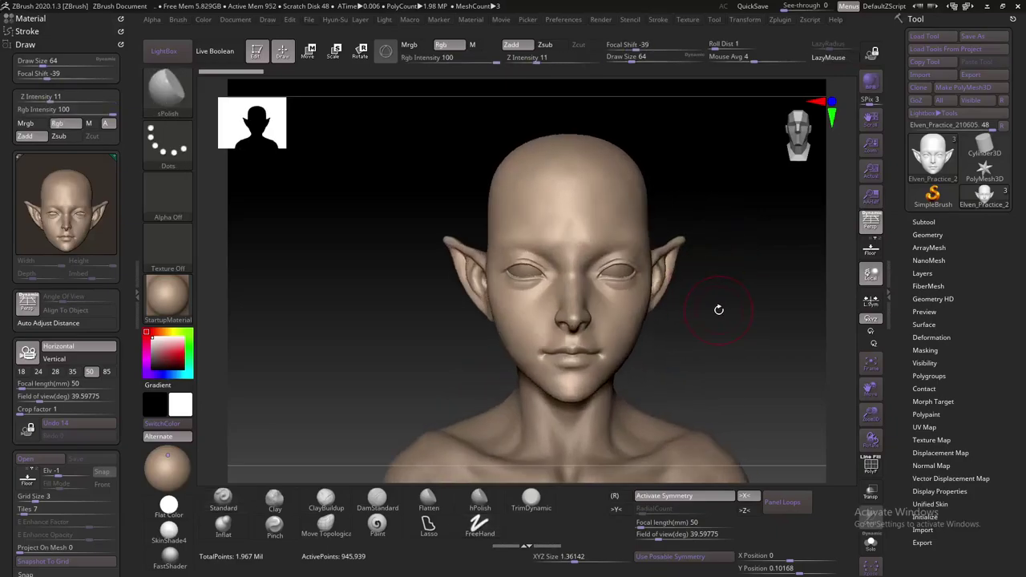
pyautogui.press('p')
pyautogui.keyDown('alt'); pyautogui.moveTo(722, 317); pyautogui.dragTo(515, 275); pyautogui.keyUp('alt')
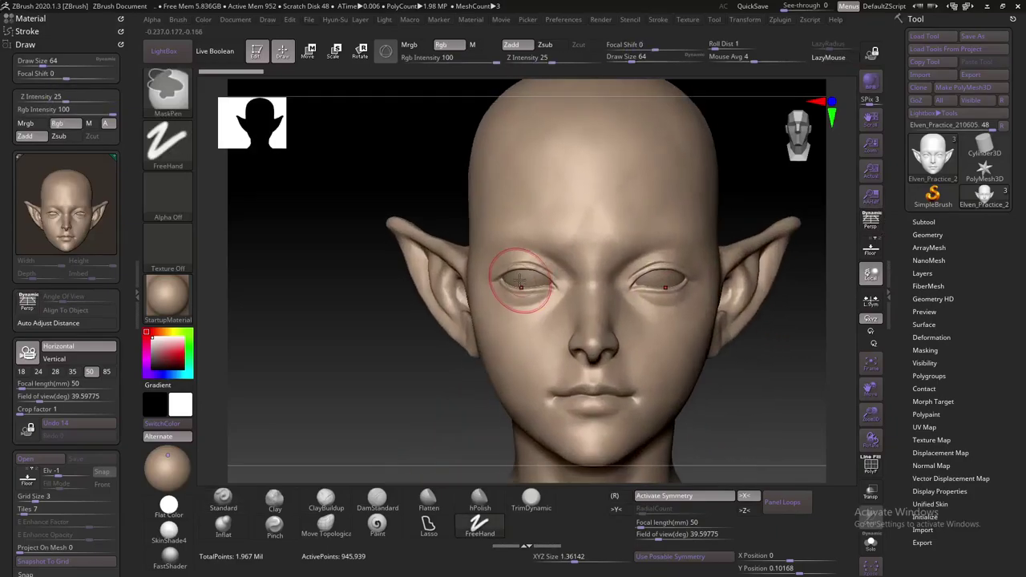
pyautogui.press('b')
pyautogui.press('m')
pyautogui.press('v')
# Orbit the head through three-quarter and profile views, checking polygroups and resizing the brush
pyautogui.moveTo(422, 395); pyautogui.dragTo(498, 278)
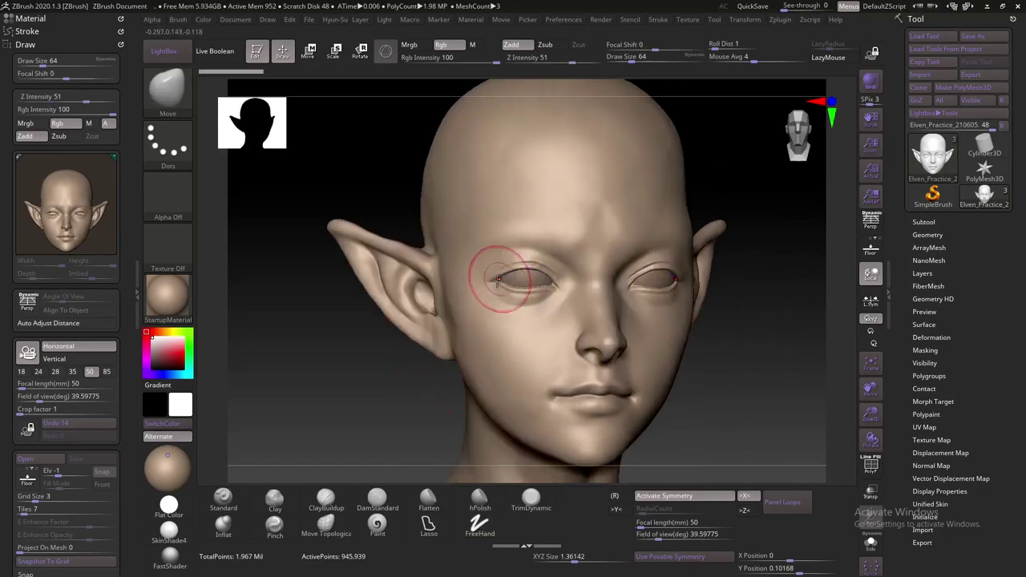
pyautogui.hotkey('shift', 'f')
pyautogui.hotkey('shift', 'f')
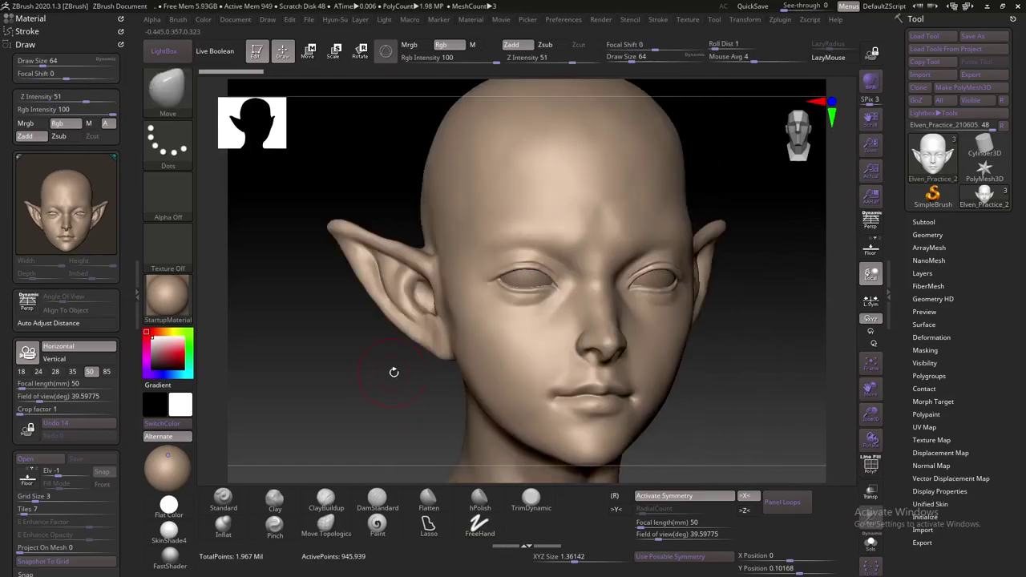
pyautogui.moveTo(394, 368); pyautogui.dragTo(498, 280)
pyautogui.press('[')
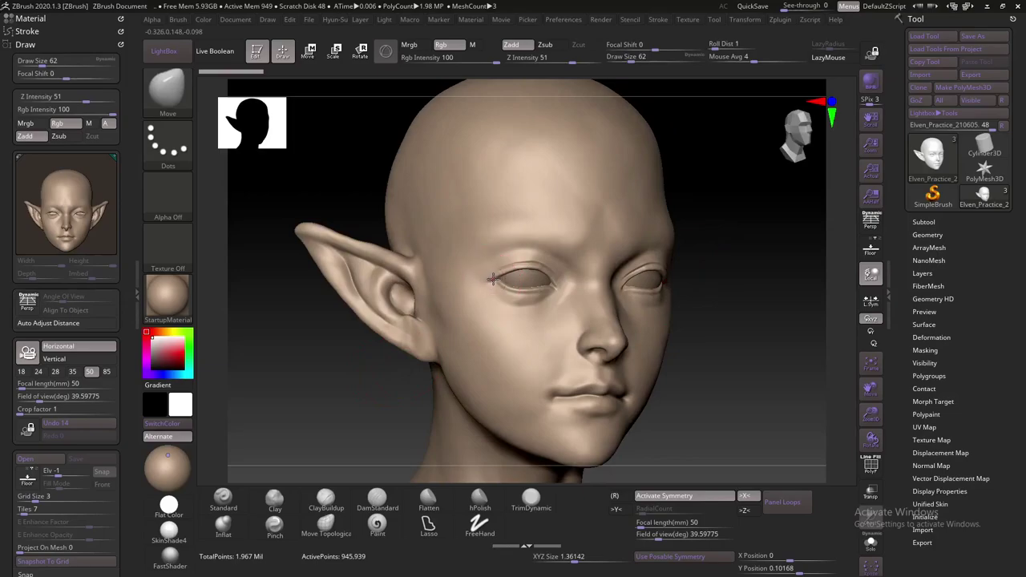
pyautogui.press(']')
pyautogui.moveTo(744, 251); pyautogui.dragTo(495, 278)
pyautogui.press(']')
# Orbit around the eye from front and three-quarter angles while shrinking the Move brush
pyautogui.moveTo(634, 241); pyautogui.dragTo(540, 262)
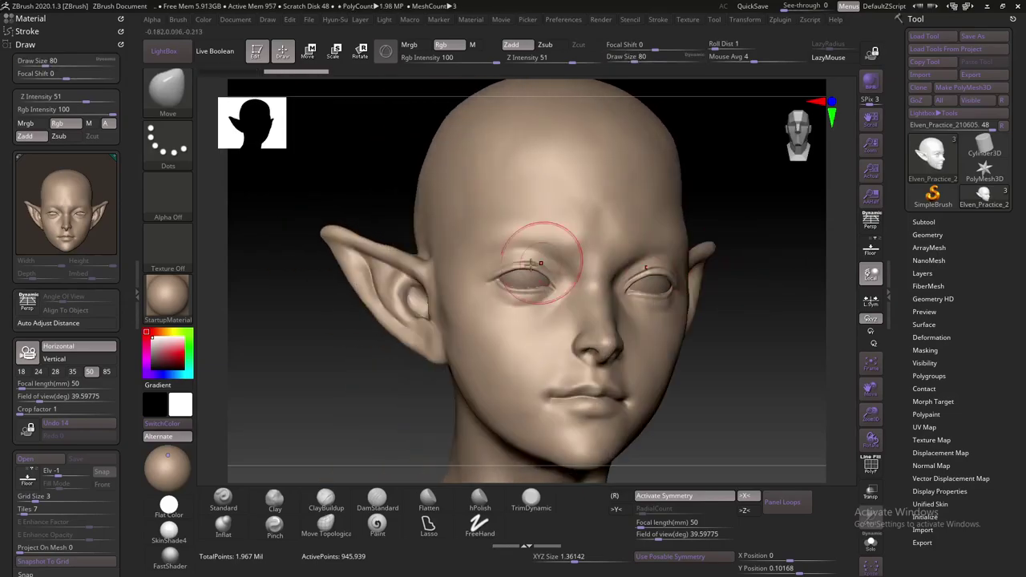
pyautogui.moveTo(400, 393)
pyautogui.mouseDown()
pyautogui.moveTo(503, 297)
pyautogui.moveTo(704, 273)
pyautogui.moveTo(665, 277)
pyautogui.mouseUp()
pyautogui.press('[')
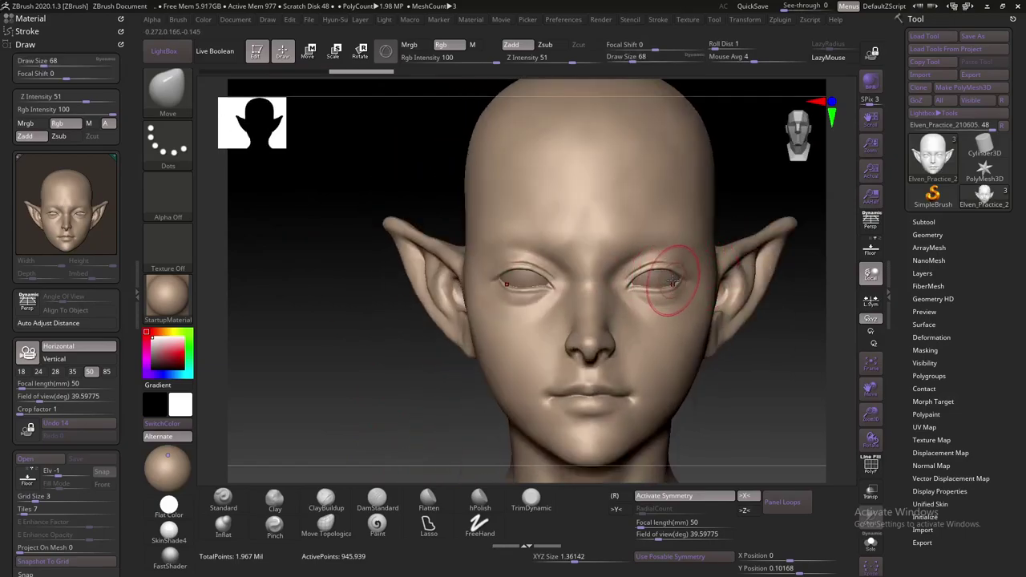
pyautogui.press('[')
pyautogui.press('[')
pyautogui.moveTo(387, 365); pyautogui.dragTo(480, 274)
pyautogui.press('[')
pyautogui.press('[')
pyautogui.press('[')
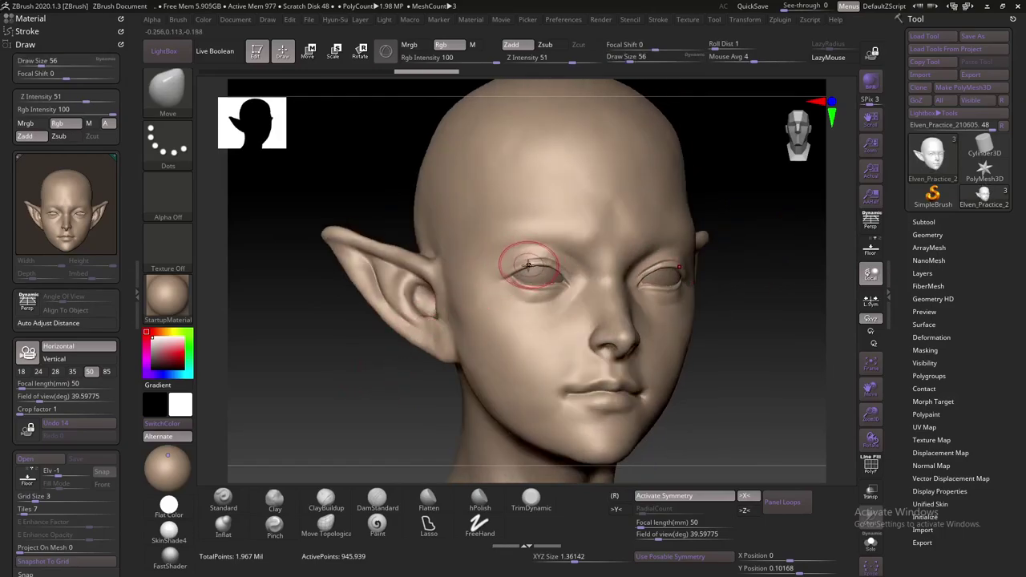
pyautogui.press('[')
pyautogui.press('[')
pyautogui.press('[')
pyautogui.keyDown('shift'); pyautogui.moveTo(738, 321); pyautogui.dragTo(514, 255); pyautogui.keyUp('shift')
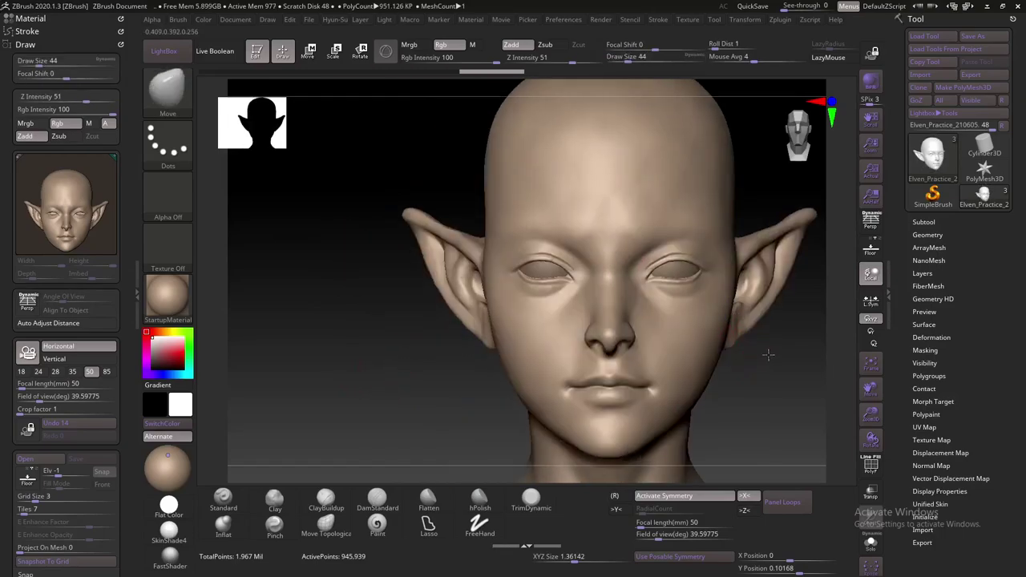
pyautogui.scroll(3, 517, 255)
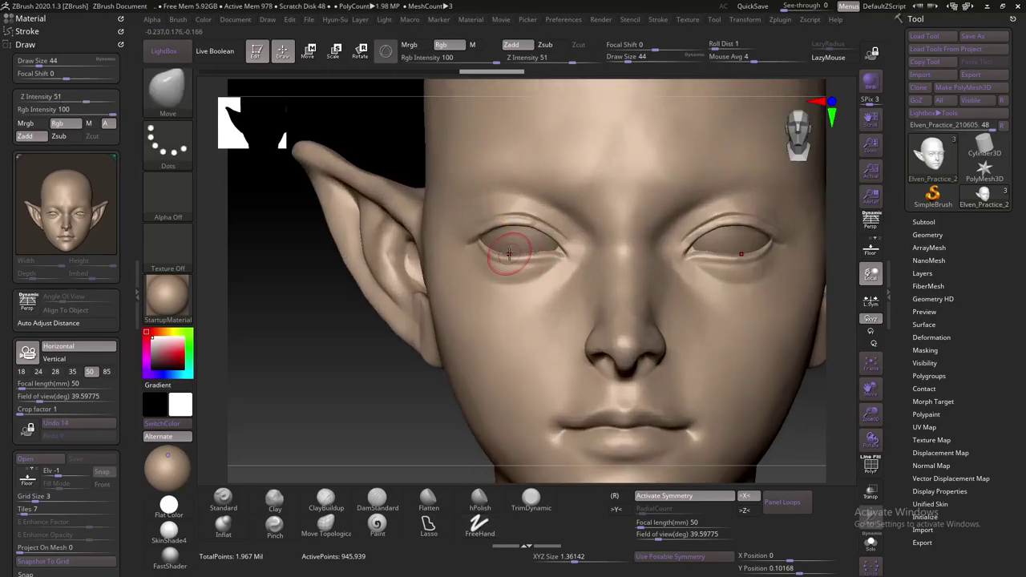
pyautogui.press('[')
pyautogui.press('[')
pyautogui.moveTo(408, 334); pyautogui.dragTo(622, 320)
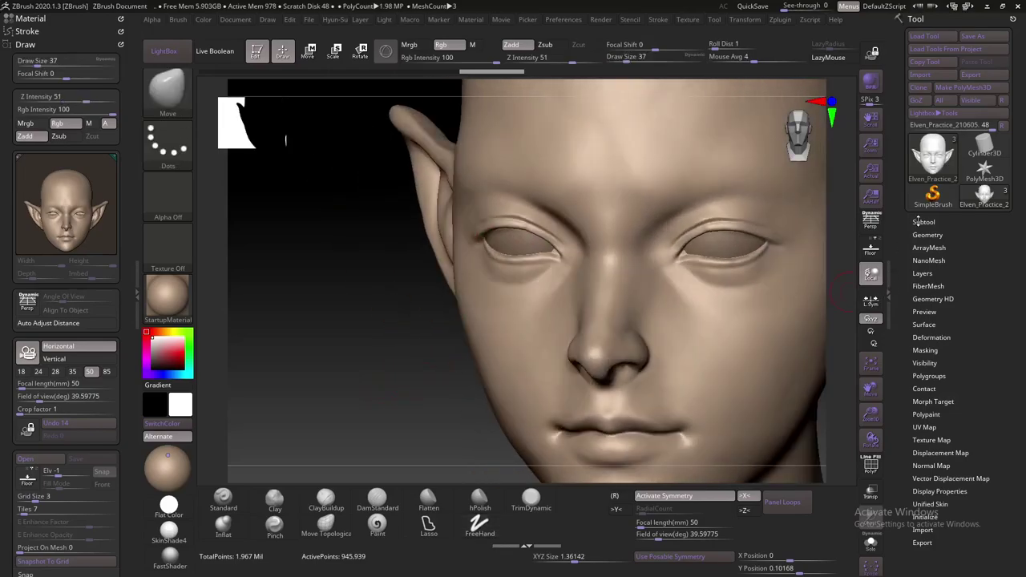
# Select the PM3D_Sphere3D_2 eyeball subtool and scale it slightly with the W gizmo
pyautogui.click(921, 221)
pyautogui.click(961, 305)
pyautogui.press('w')
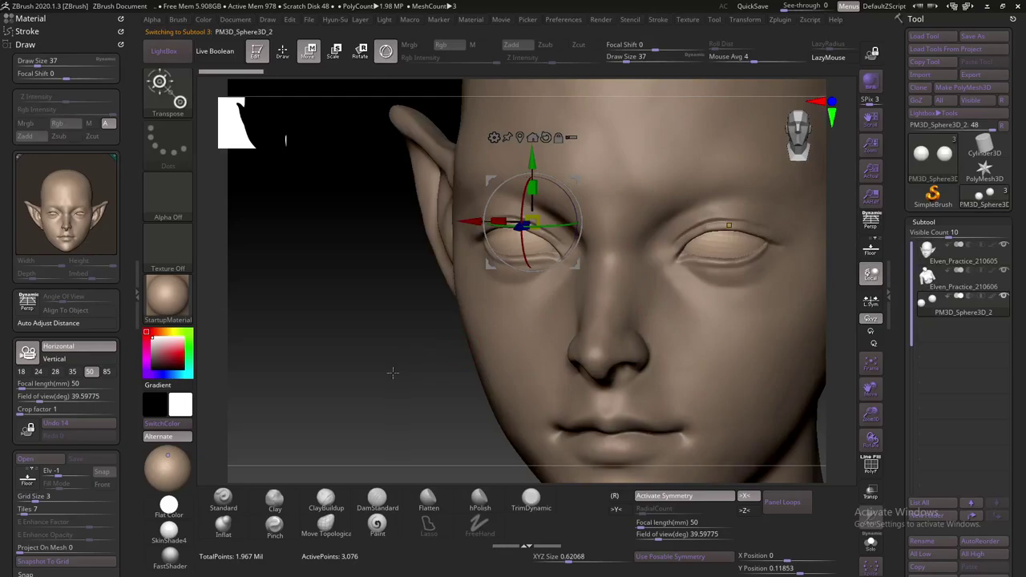
pyautogui.moveTo(392, 372); pyautogui.dragTo(480, 336)
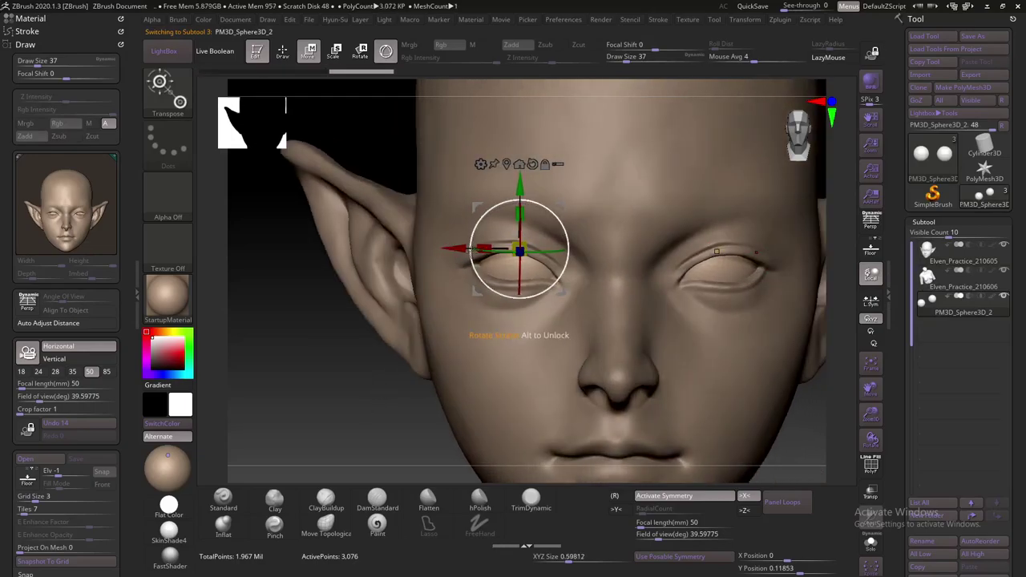
pyautogui.moveTo(519, 249); pyautogui.dragTo(517, 250)
# Check the eyeball from above and below, then return to Draw mode with Move brush size 77
pyautogui.moveTo(319, 463); pyautogui.dragTo(503, 242)
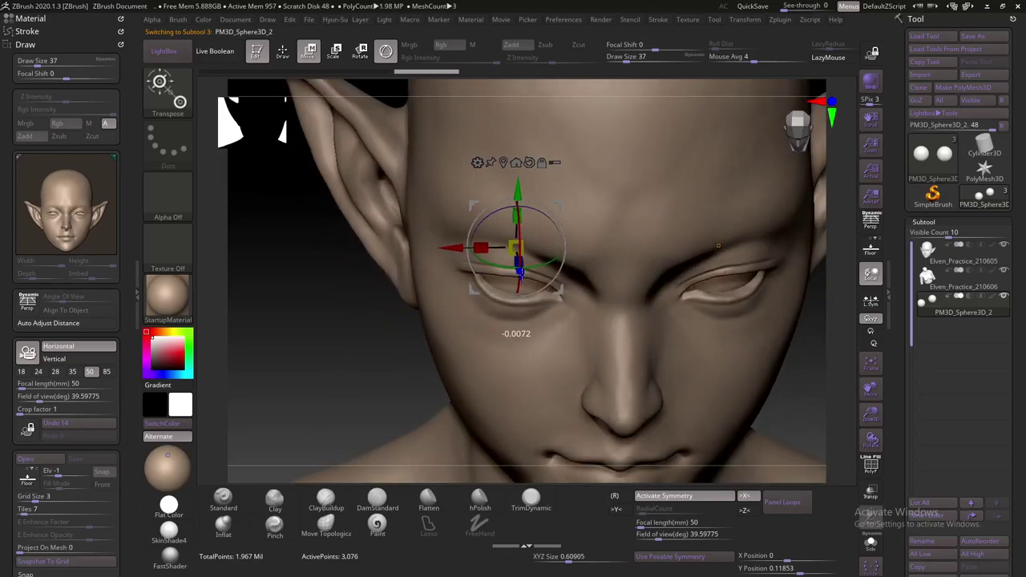
pyautogui.moveTo(353, 374)
pyautogui.mouseDown()
pyautogui.moveTo(345, 405)
pyautogui.moveTo(467, 251)
pyautogui.mouseUp()
pyautogui.press('q')
pyautogui.press('s')
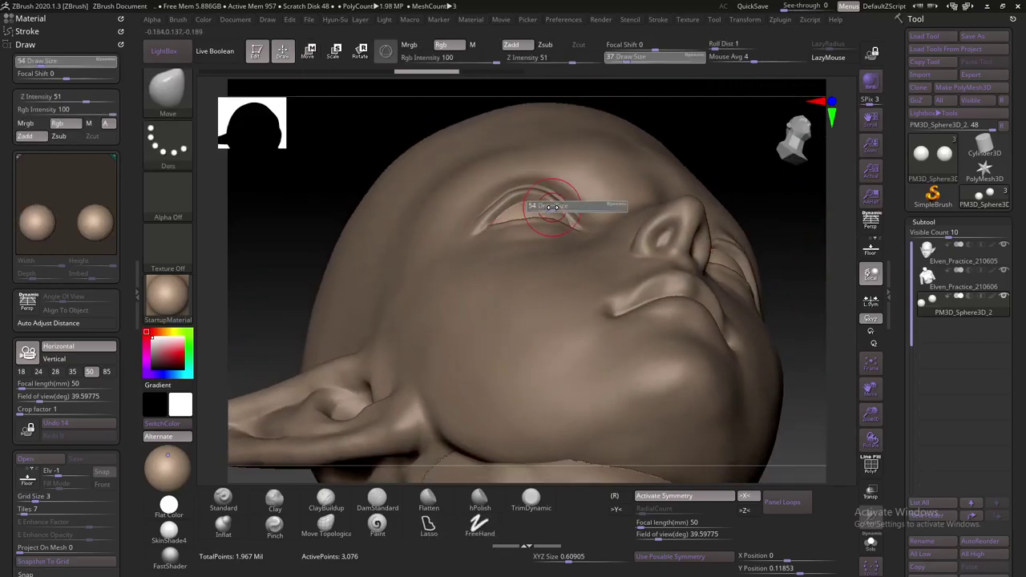
pyautogui.moveTo(561, 210); pyautogui.dragTo(617, 210)
# Select the Elven_Practice_210605 head subtool and adjust the eyelid from below with the Move brush
pyautogui.keyDown('alt'); pyautogui.click(538, 173); pyautogui.keyUp('alt')
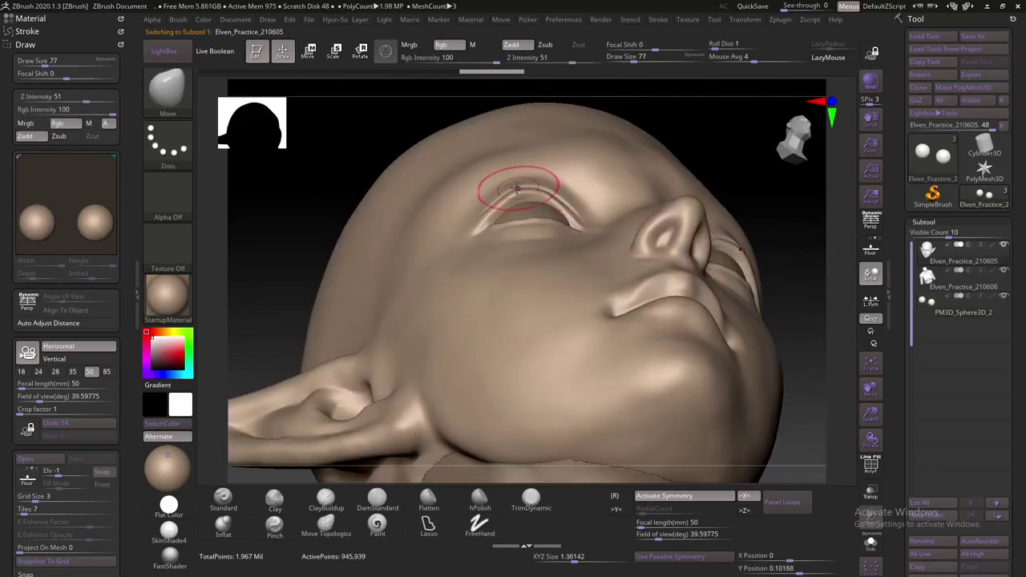
pyautogui.moveTo(734, 250); pyautogui.dragTo(665, 173)
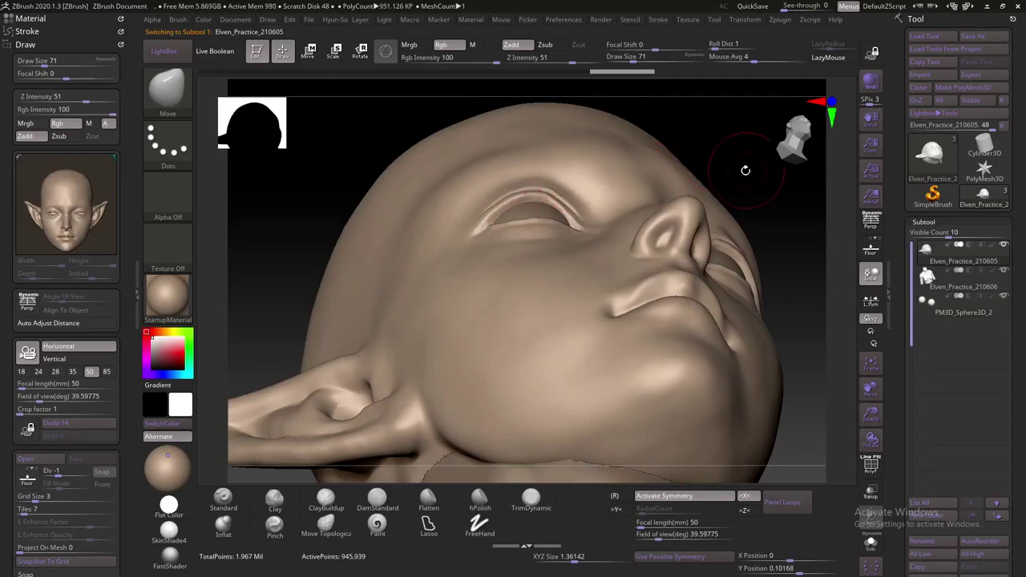
pyautogui.press('[')
pyautogui.press('[')
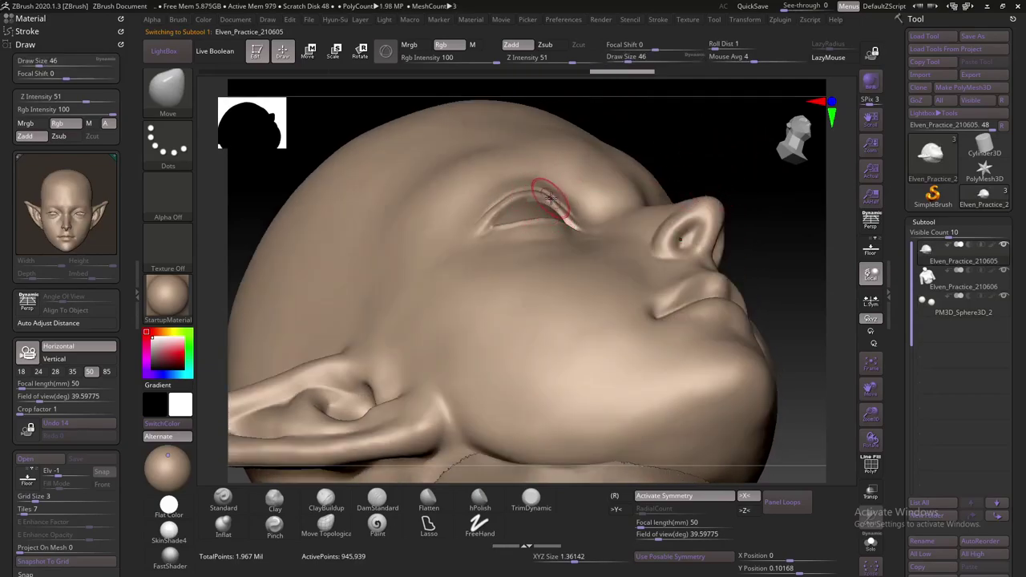
pyautogui.moveTo(670, 144); pyautogui.dragTo(680, 146)
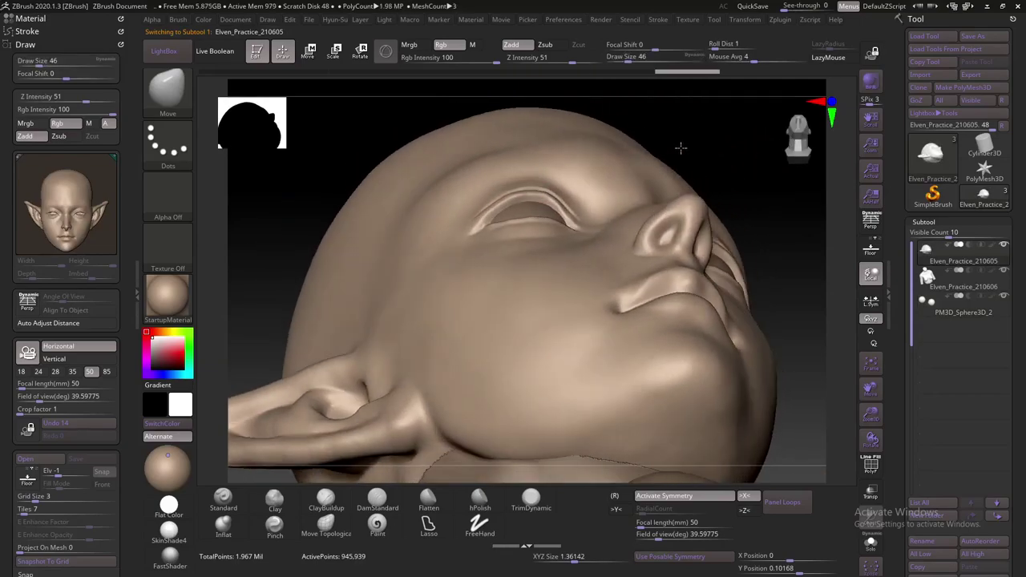
pyautogui.press('s')
pyautogui.moveTo(507, 198); pyautogui.dragTo(521, 198)
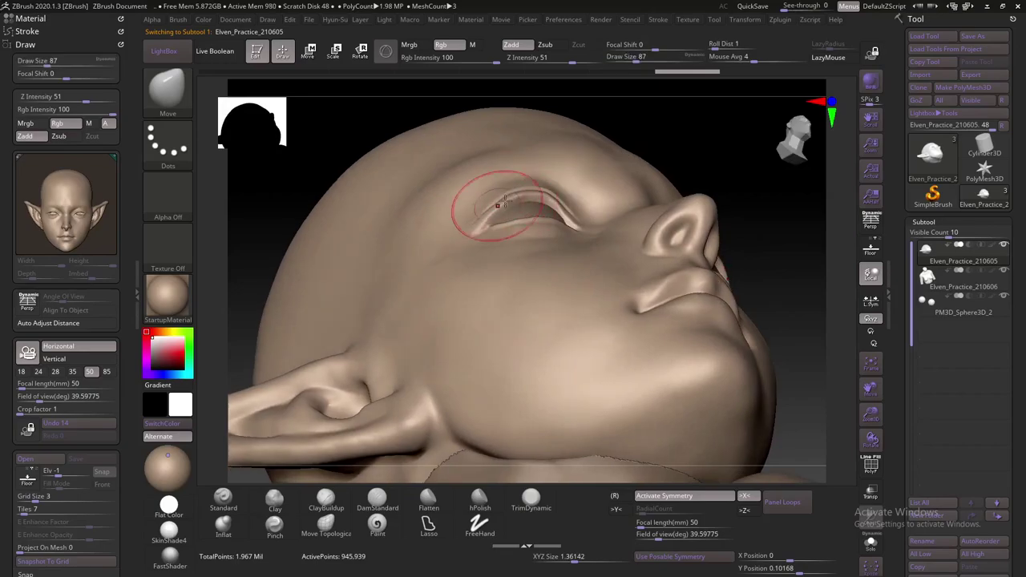
pyautogui.moveTo(668, 137); pyautogui.dragTo(538, 178)
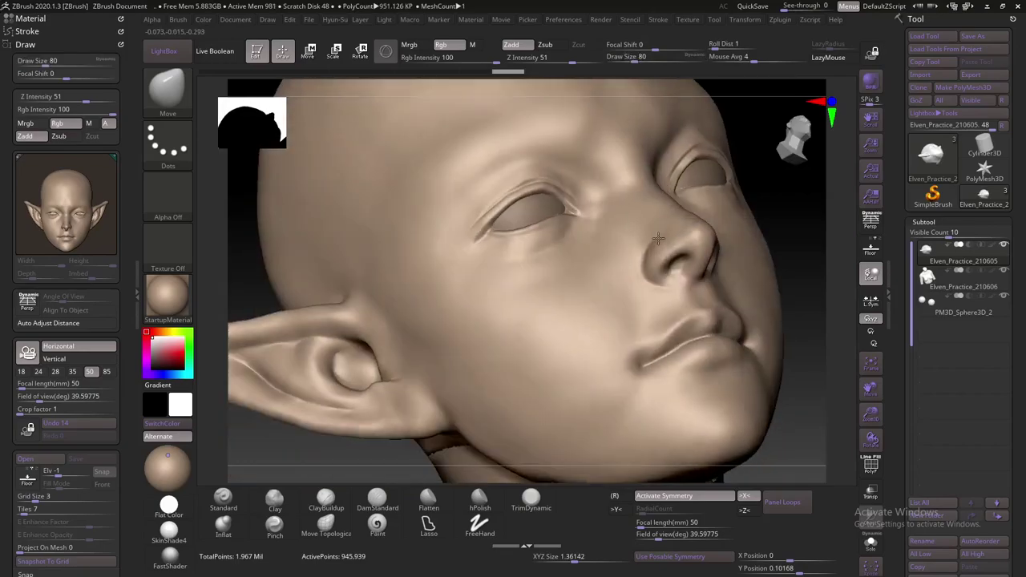
# Frame the whole head, zoom into the face and refine the eyelid with a smaller brush
pyautogui.moveTo(449, 112)
pyautogui.mouseDown()
pyautogui.moveTo(416, 333)
pyautogui.moveTo(371, 350)
pyautogui.mouseUp()
pyautogui.press('f')
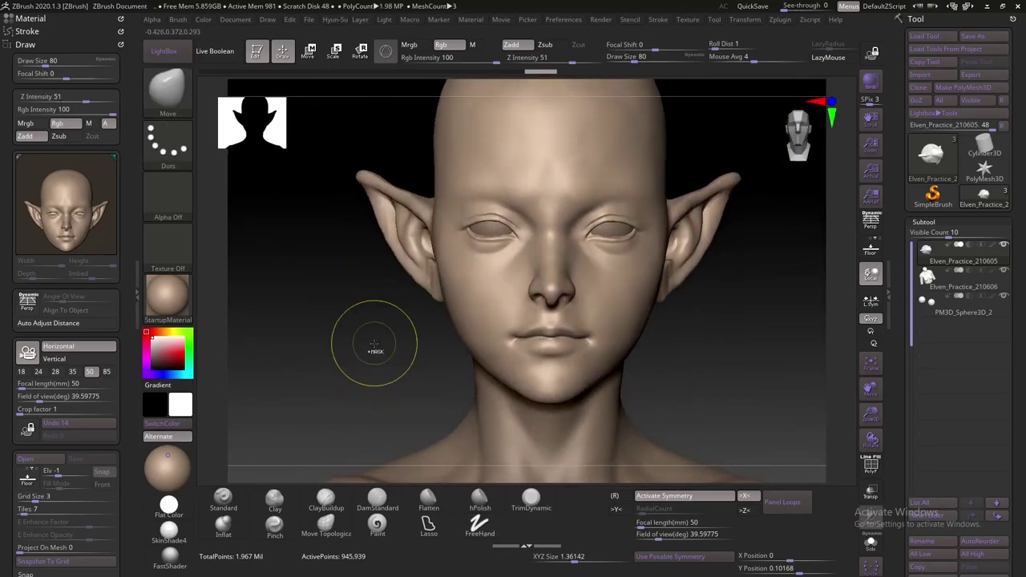
pyautogui.moveTo(369, 345)
pyautogui.keyDown('alt'); pyautogui.mouseDown()
pyautogui.moveTo(329, 331)
pyautogui.moveTo(342, 343)
pyautogui.mouseUp(); pyautogui.keyUp('alt')
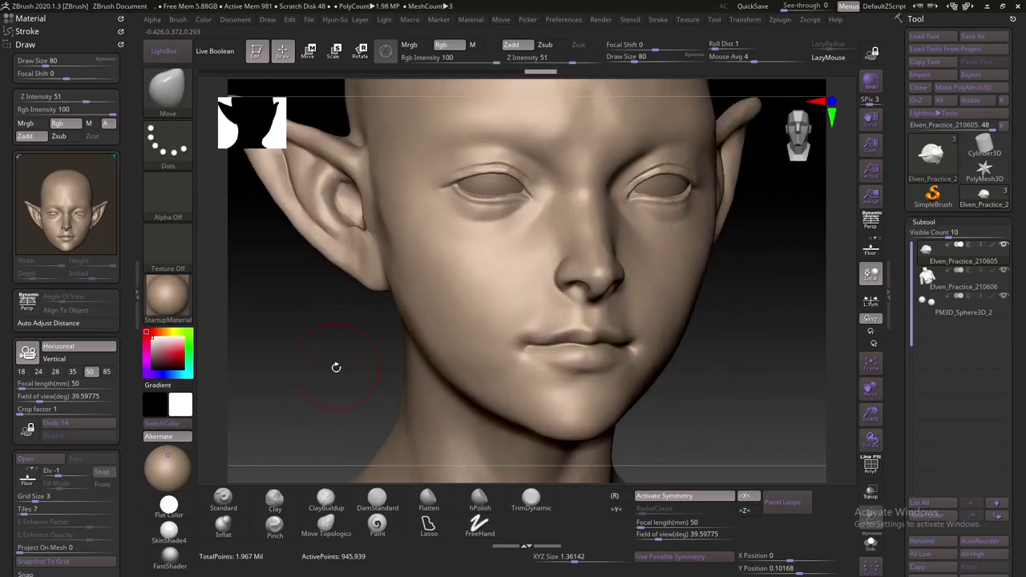
pyautogui.press('[')
pyautogui.press('[')
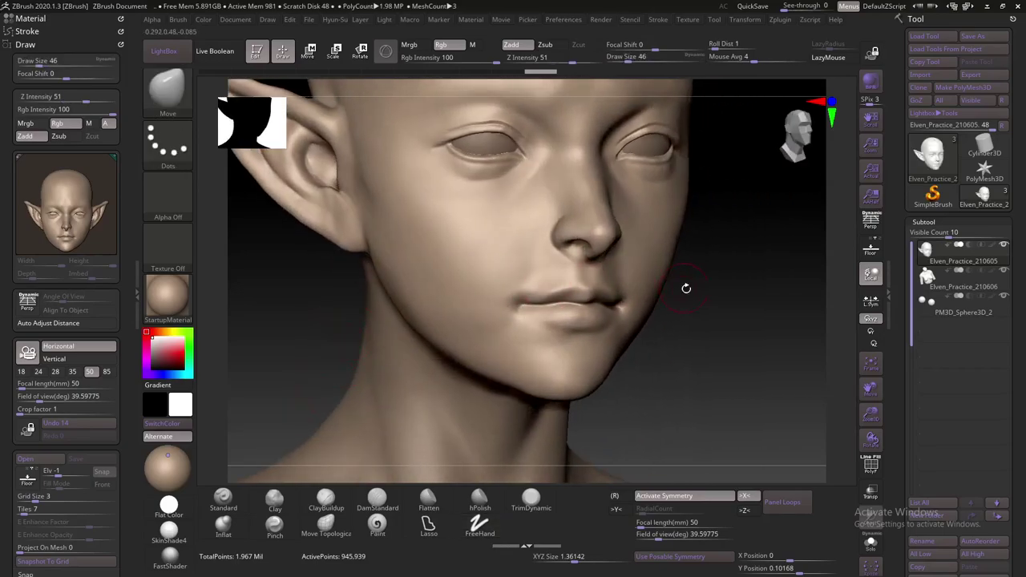
pyautogui.moveTo(686, 287); pyautogui.dragTo(700, 326)
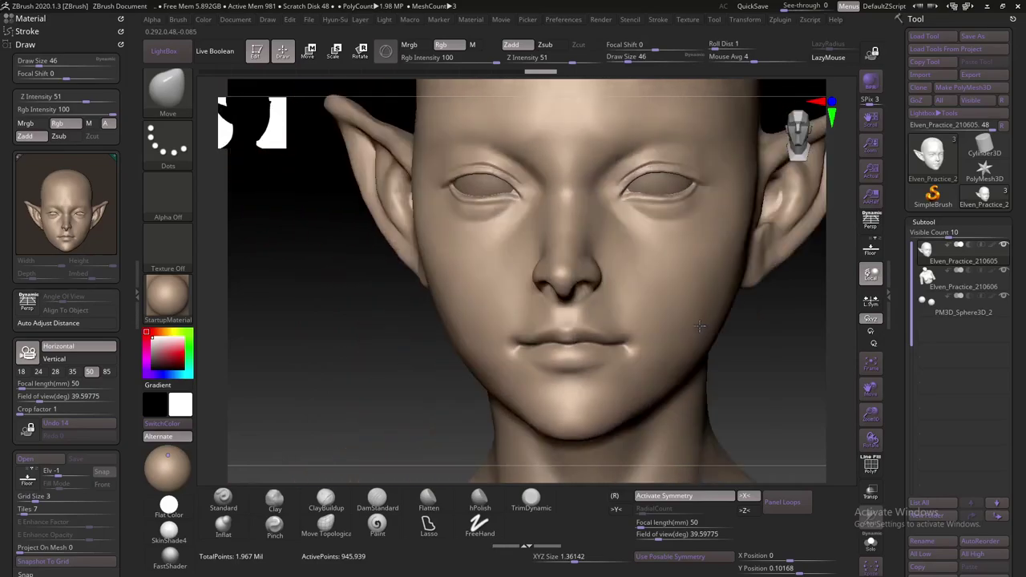
pyautogui.moveTo(345, 391); pyautogui.dragTo(385, 425)
# Build up clay on the head with the Clay brush, orbiting past both ears and side profile
pyautogui.click(275, 501)
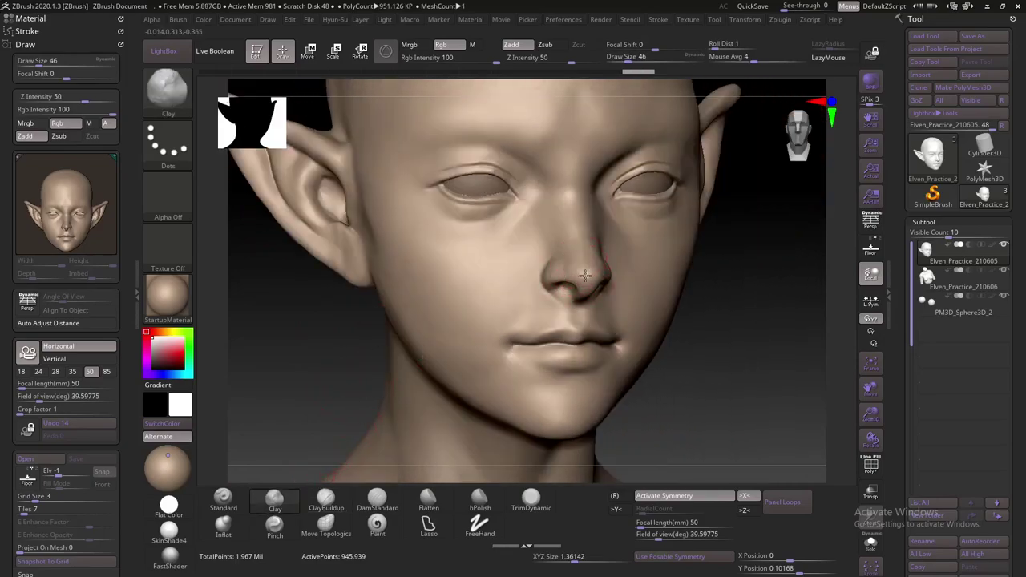
pyautogui.moveTo(377, 352)
pyautogui.keyDown('alt'); pyautogui.mouseDown()
pyautogui.moveTo(496, 353)
pyautogui.moveTo(644, 246)
pyautogui.mouseUp(); pyautogui.keyUp('alt')
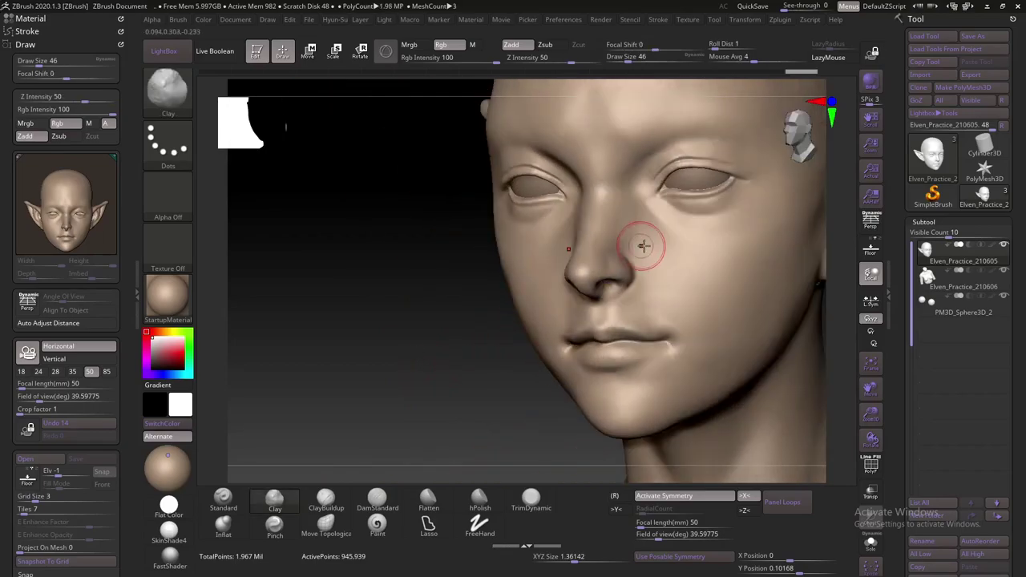
pyautogui.moveTo(568, 298)
pyautogui.mouseDown(button='right')
pyautogui.moveTo(533, 299)
pyautogui.moveTo(513, 326)
pyautogui.mouseUp(button='right')
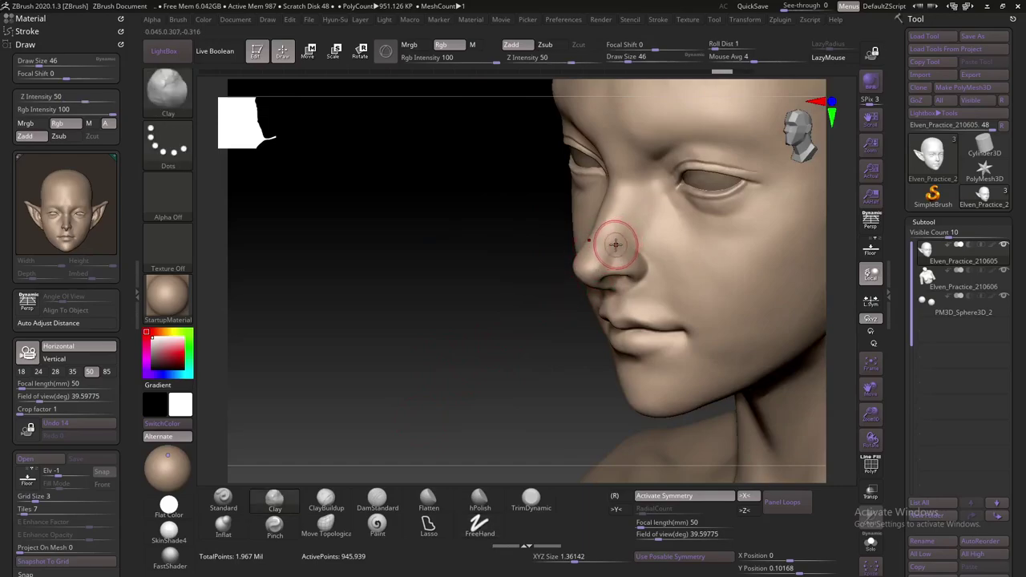
pyautogui.press(']')
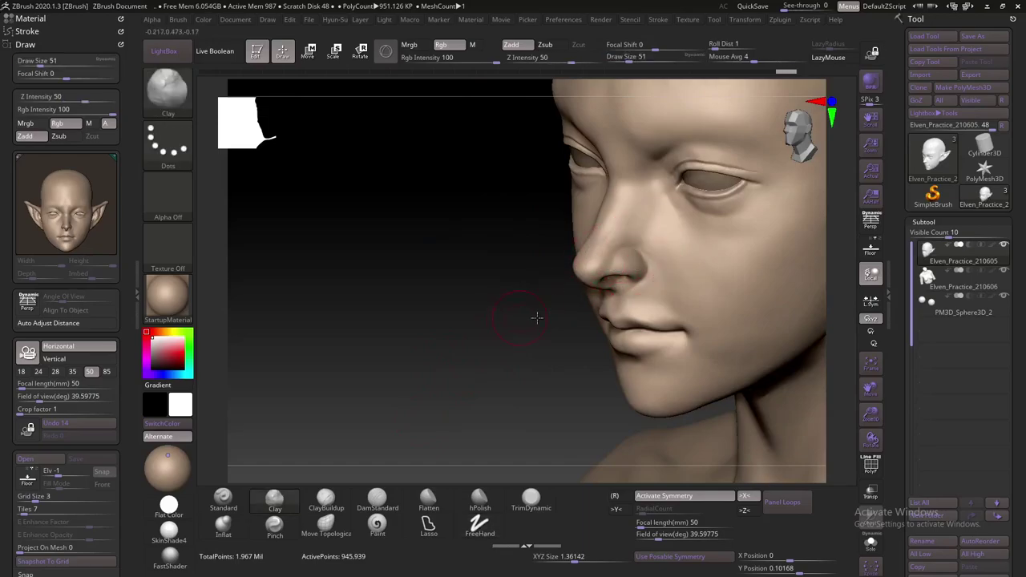
pyautogui.moveTo(536, 318)
pyautogui.mouseDown(button='right')
pyautogui.moveTo(618, 275)
pyautogui.moveTo(794, 294)
pyautogui.moveTo(710, 246)
pyautogui.mouseUp(button='right')
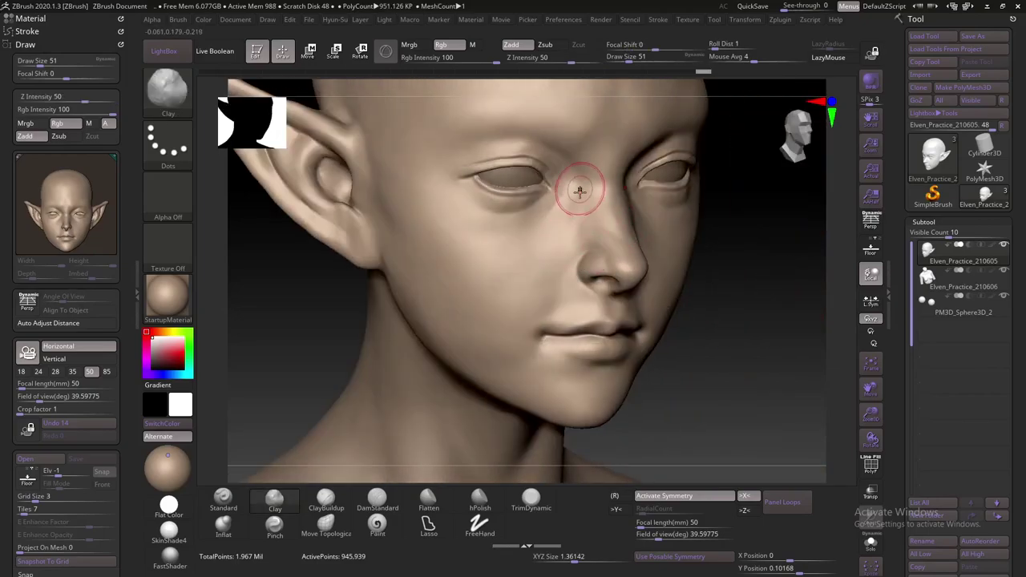
pyautogui.press('ctrl')
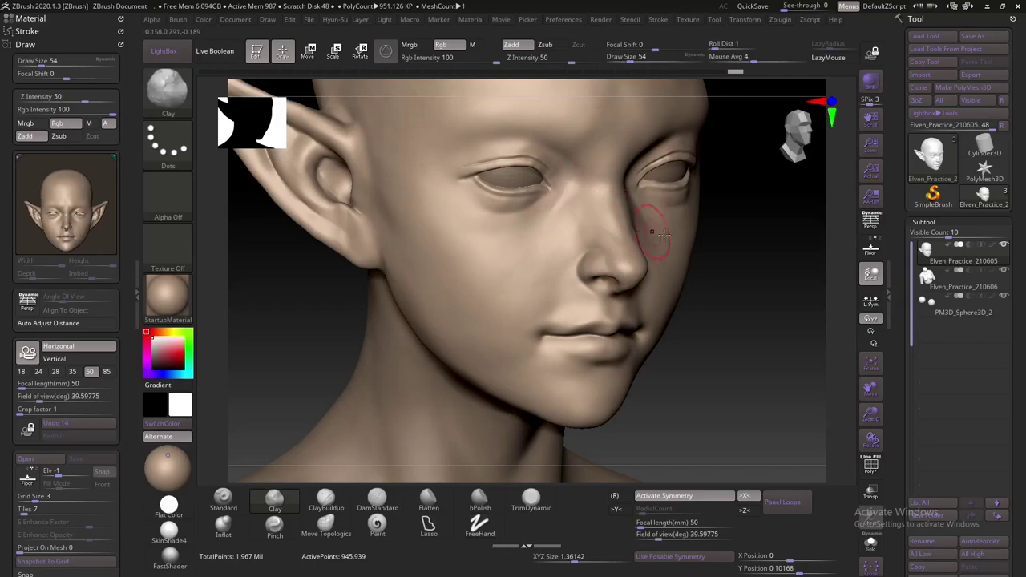
pyautogui.moveTo(653, 232); pyautogui.dragTo(607, 229, button='right')
pyautogui.press('ctrl')
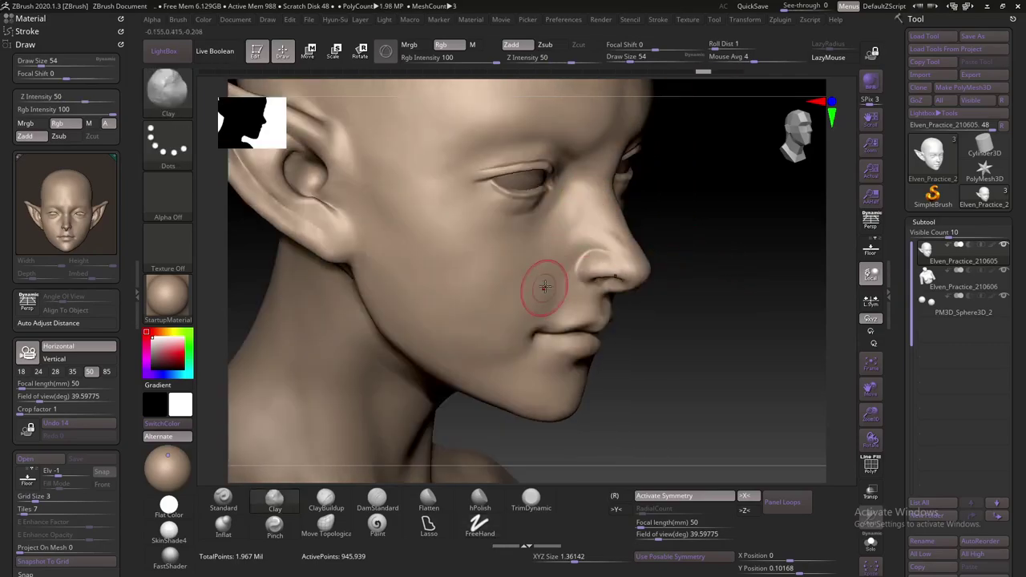
pyautogui.moveTo(544, 286)
pyautogui.mouseDown(button='right')
pyautogui.moveTo(574, 237)
pyautogui.moveTo(567, 269)
pyautogui.mouseUp(button='right')
# Shift-smooth the nose area while orbiting between frontal and three-quarter views
pyautogui.press('shift')
pyautogui.moveTo(475, 346); pyautogui.dragTo(559, 279, button='right')
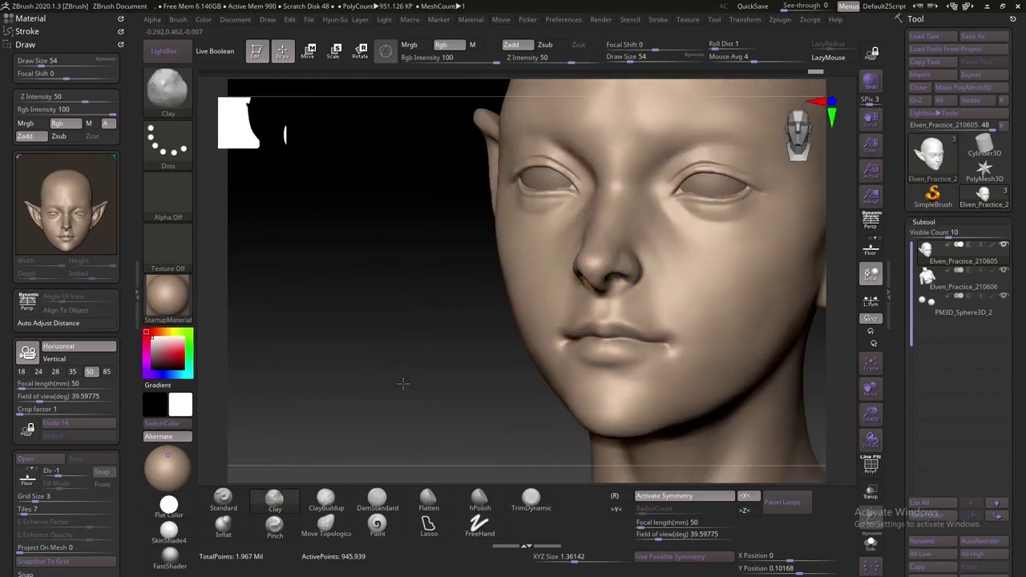
pyautogui.moveTo(637, 236); pyautogui.dragTo(652, 230, button='right')
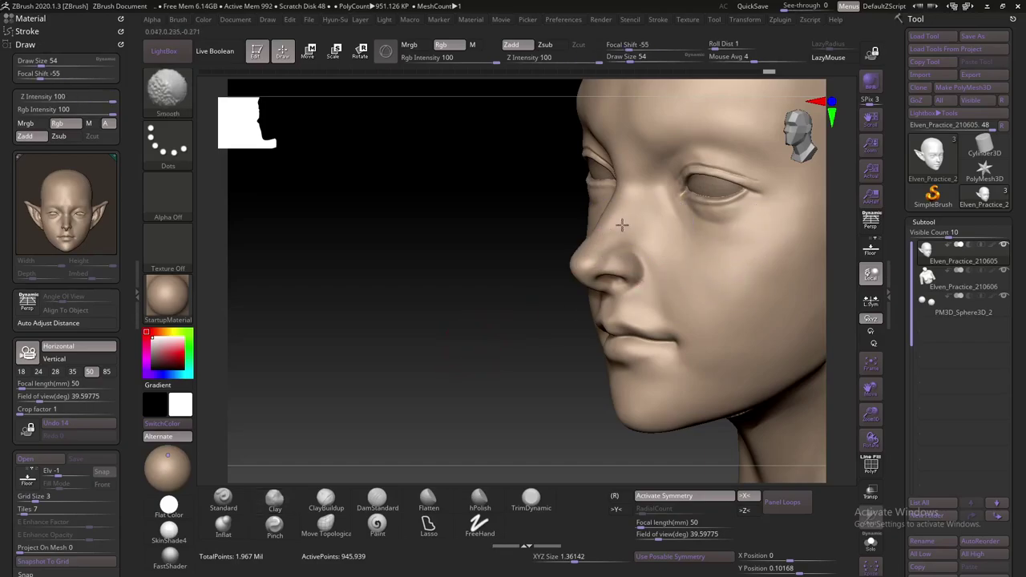
pyautogui.moveTo(622, 225); pyautogui.dragTo(624, 248, button='right')
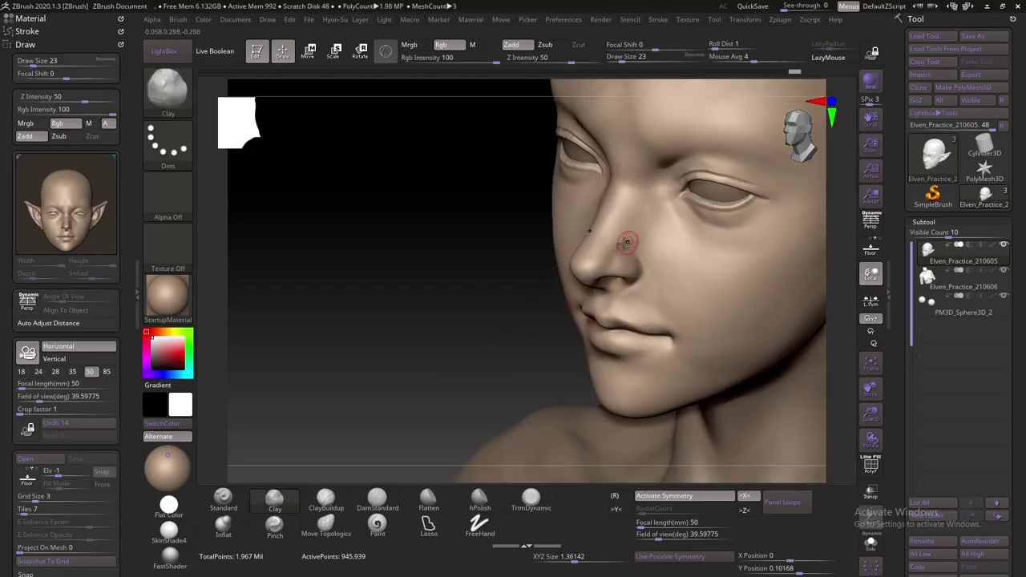
pyautogui.press(']')
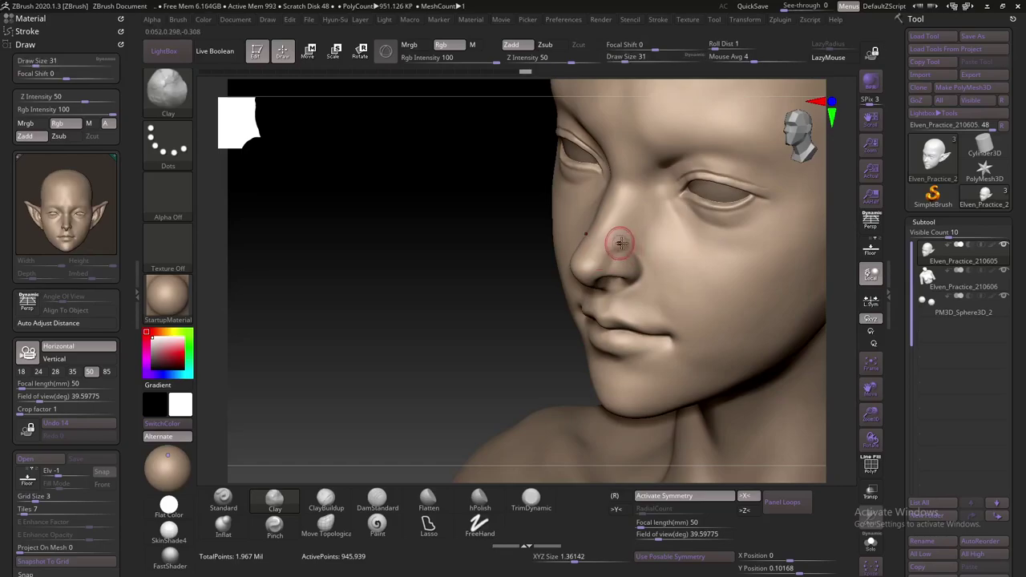
pyautogui.press('shift')
pyautogui.moveTo(513, 320)
pyautogui.keyDown('shift'); pyautogui.mouseDown()
pyautogui.moveTo(481, 320)
pyautogui.moveTo(335, 387)
pyautogui.moveTo(348, 401)
pyautogui.moveTo(340, 389)
pyautogui.mouseUp(); pyautogui.keyUp('shift')
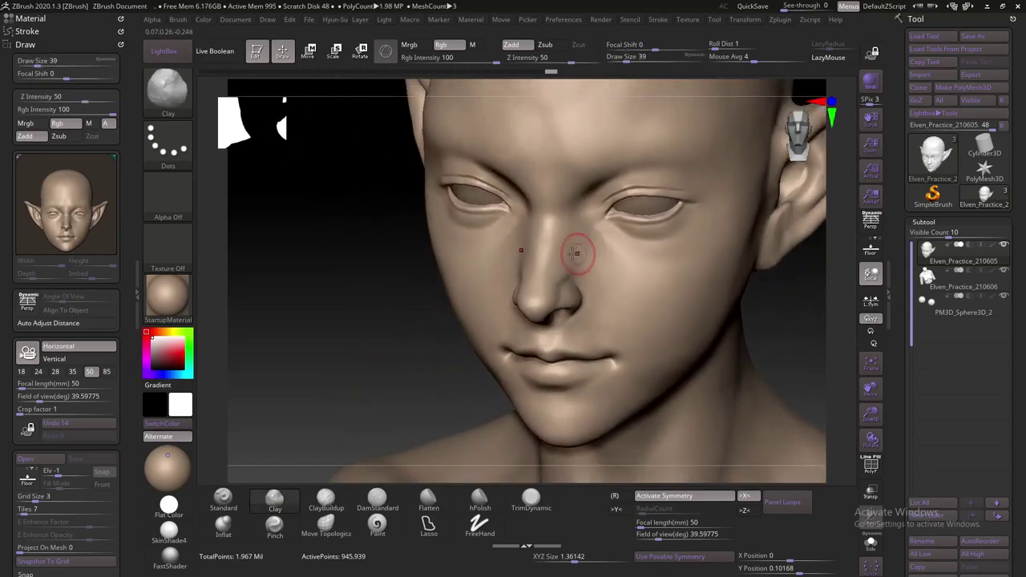
# Push the outer eye corners with the Move brush at draw size 77
pyautogui.press('s')
pyautogui.moveTo(465, 231); pyautogui.dragTo(474, 231)
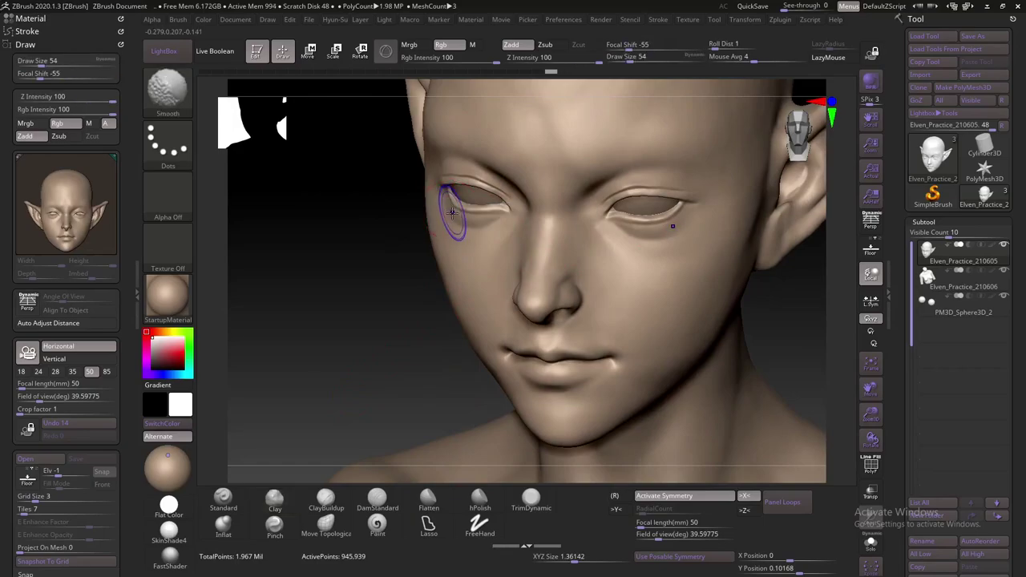
pyautogui.press('m')
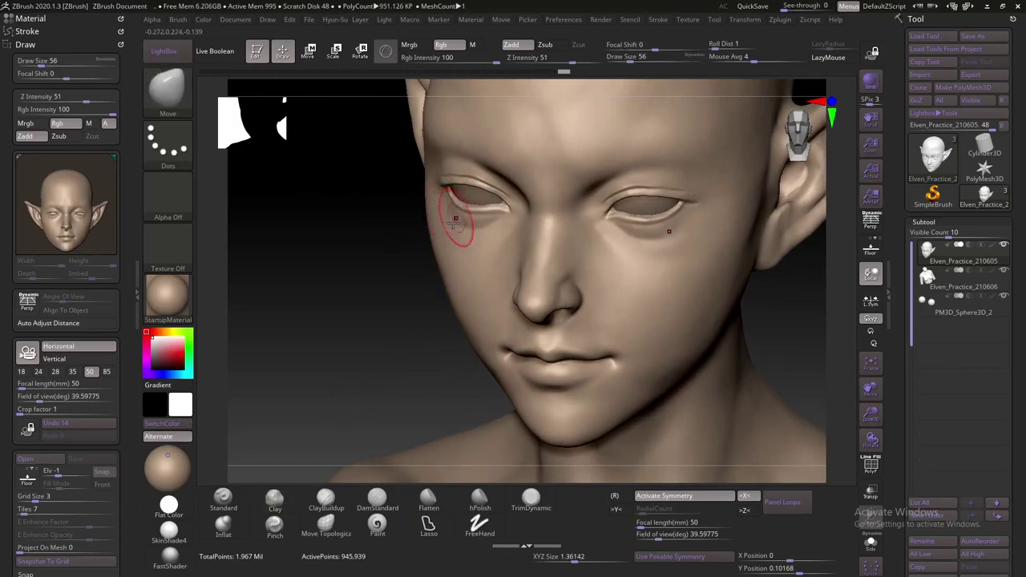
pyautogui.moveTo(462, 218); pyautogui.dragTo(458, 209, button='right')
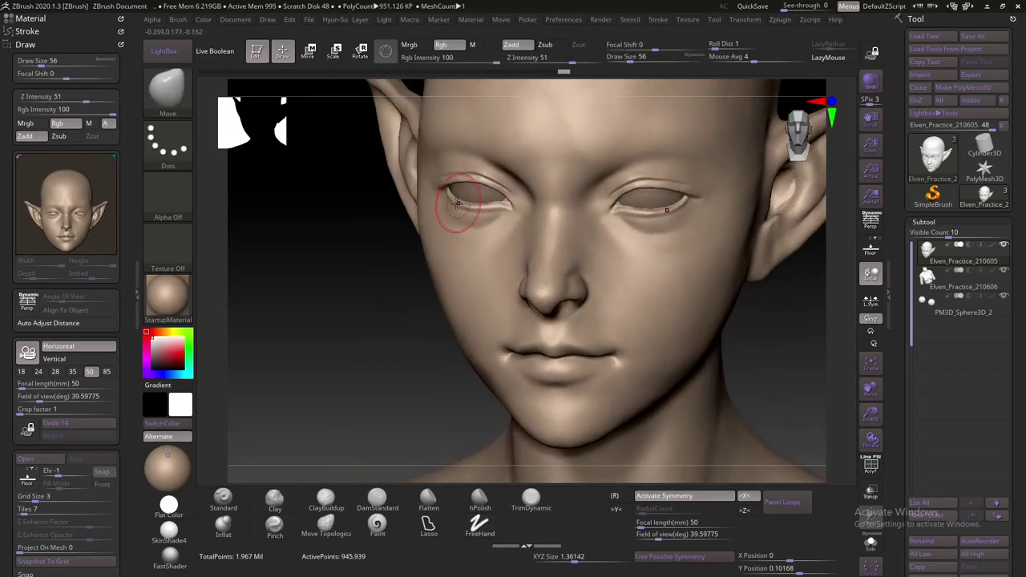
pyautogui.keyDown('ctrl'); pyautogui.moveTo(390, 346); pyautogui.dragTo(349, 343, button='right'); pyautogui.keyUp('ctrl')
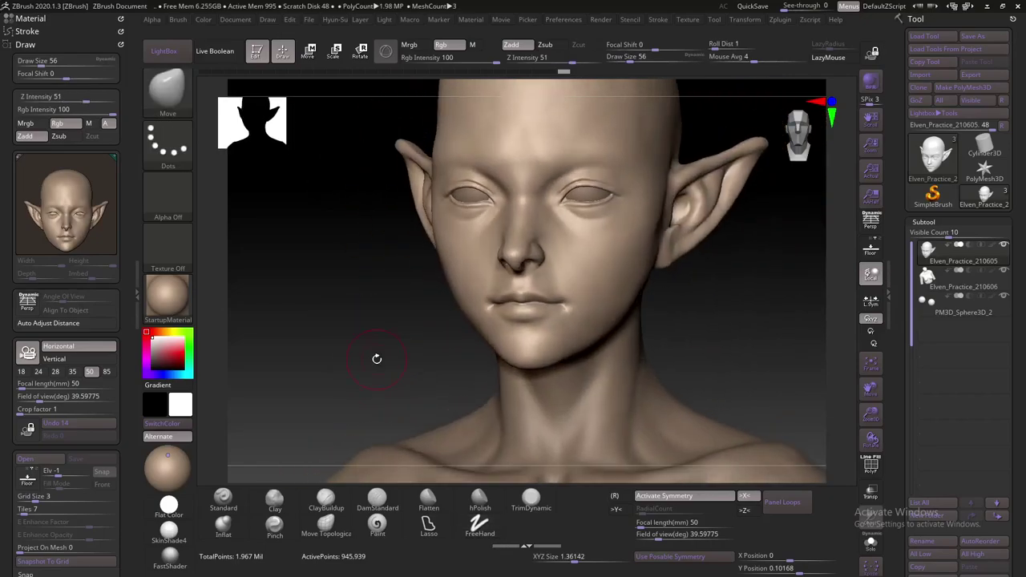
pyautogui.moveTo(349, 344)
pyautogui.mouseDown(button='right')
pyautogui.moveTo(356, 368)
pyautogui.moveTo(398, 394)
pyautogui.mouseUp(button='right')
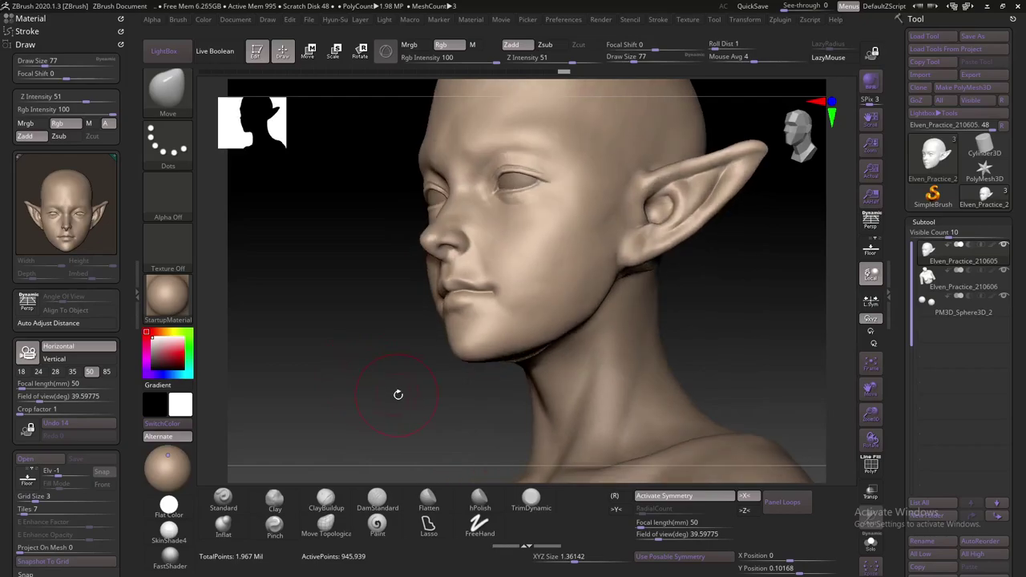
# Select the Elven_Practice_210606 body subtool and switch to a smaller Clay brush for the neck
pyautogui.click(928, 277)
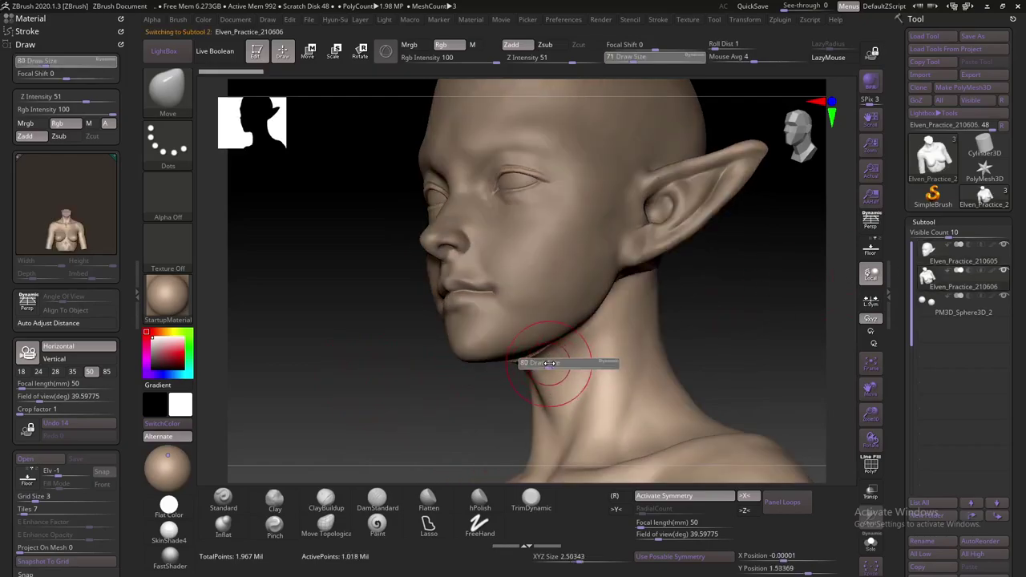
pyautogui.press(']')
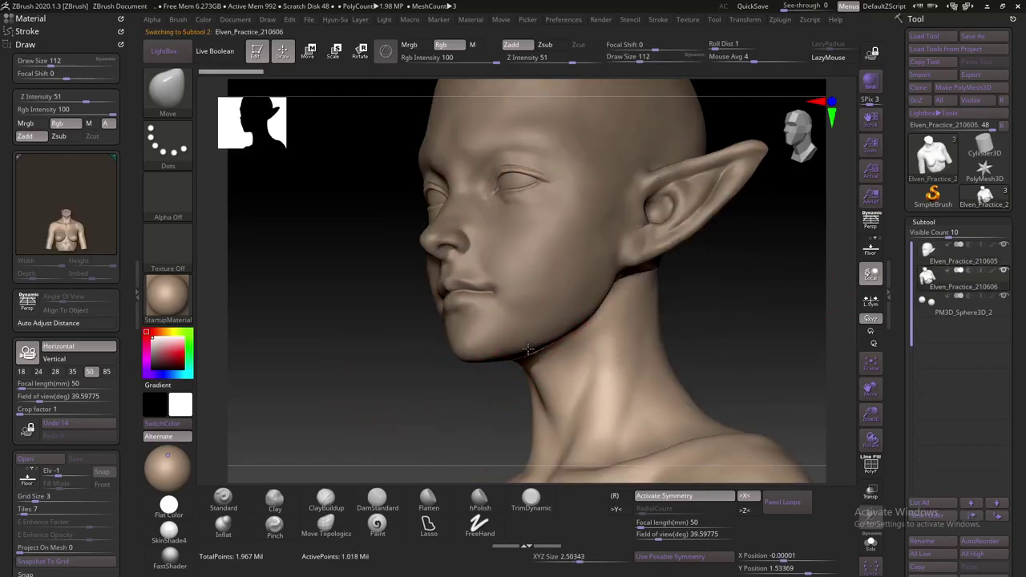
pyautogui.keyDown('shift'); pyautogui.moveTo(528, 349); pyautogui.dragTo(507, 412, button='right'); pyautogui.keyUp('shift')
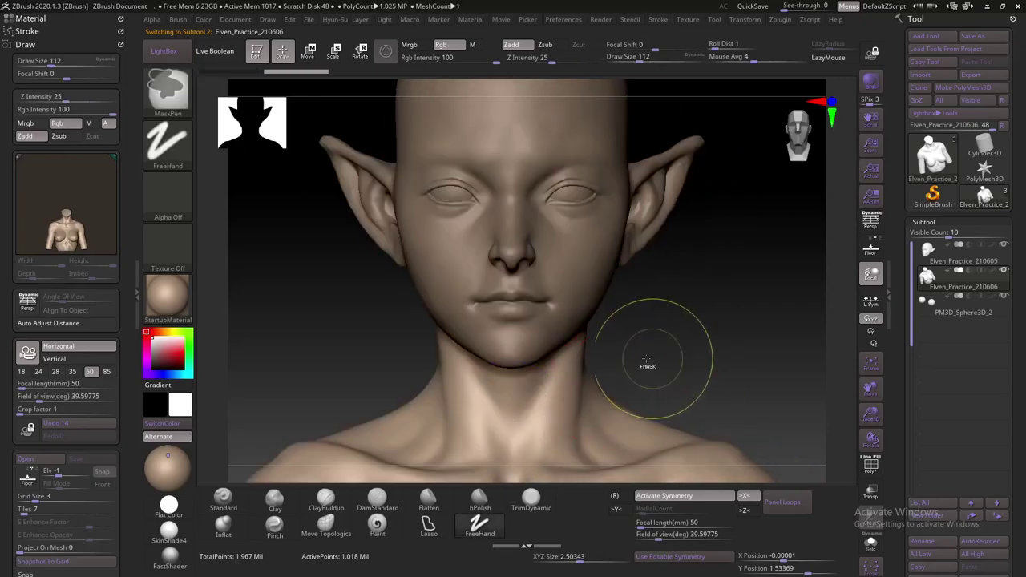
pyautogui.moveTo(650, 287)
pyautogui.mouseDown(button='right')
pyautogui.moveTo(614, 293)
pyautogui.moveTo(646, 312)
pyautogui.mouseUp(button='right')
pyautogui.press('[')
pyautogui.press('[')
pyautogui.press('[')
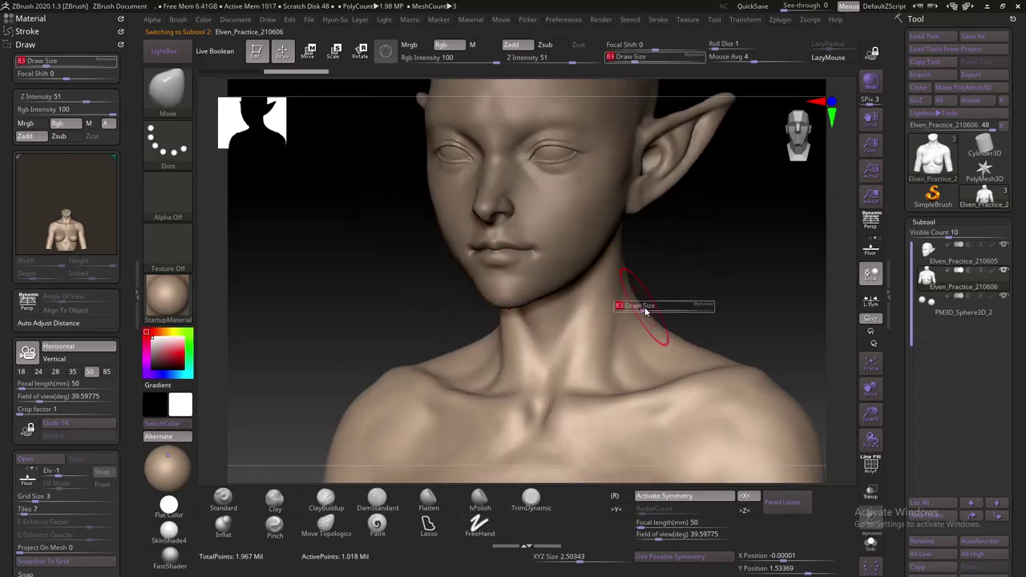
pyautogui.click(274, 501)
pyautogui.moveTo(350, 353)
pyautogui.mouseDown(button='right')
pyautogui.moveTo(630, 286)
pyautogui.moveTo(641, 240)
pyautogui.moveTo(601, 255)
pyautogui.mouseUp(button='right')
pyautogui.press('[')
pyautogui.press('[')
pyautogui.press('[')
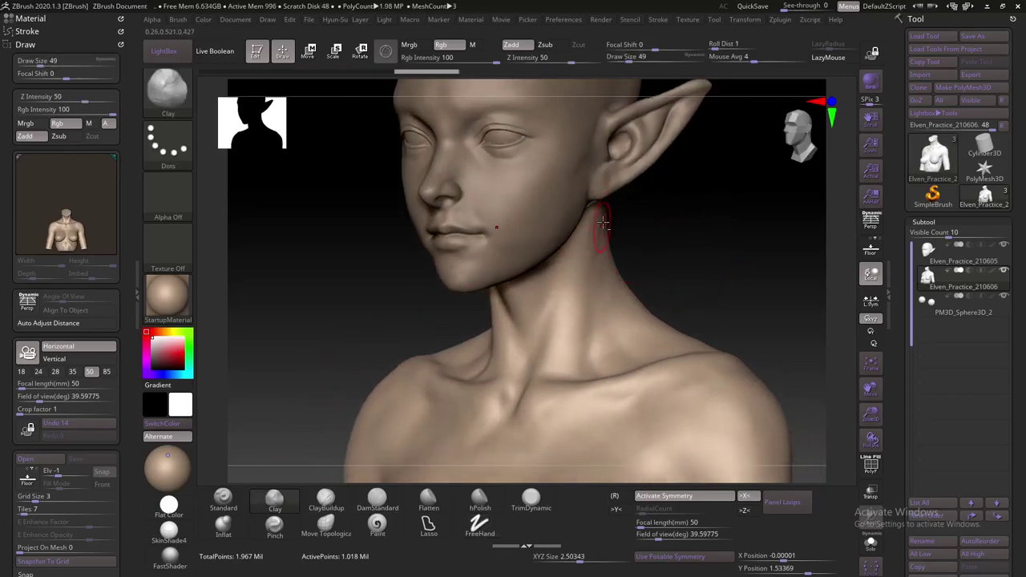
# Build up and Shift-smooth clay along the side of the neck below the ear
pyautogui.moveTo(648, 231); pyautogui.dragTo(641, 238, button='right')
pyautogui.press('shift')
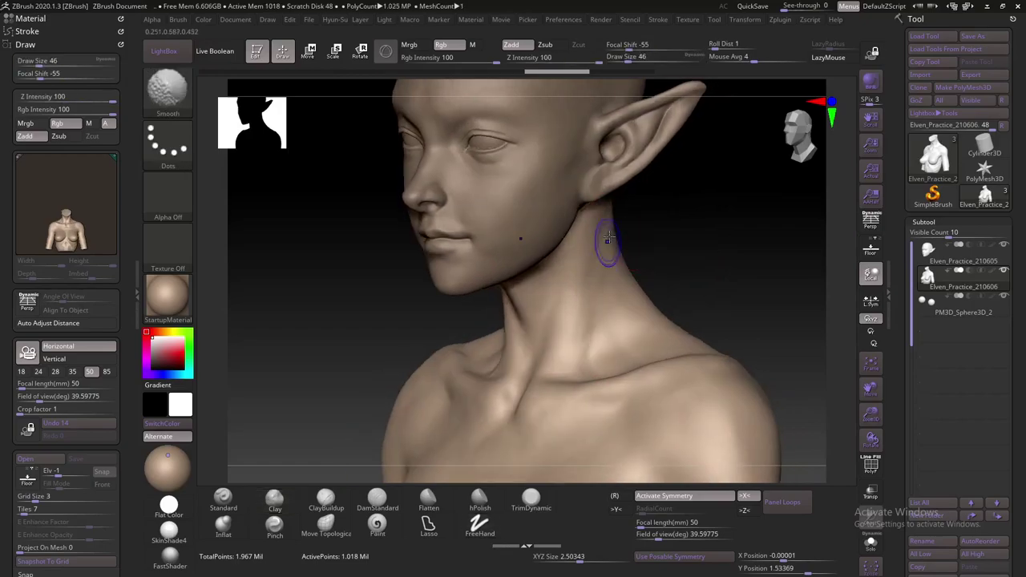
pyautogui.moveTo(596, 238)
pyautogui.keyDown('shift'); pyautogui.mouseDown()
pyautogui.moveTo(590, 276)
pyautogui.moveTo(592, 259)
pyautogui.mouseUp(); pyautogui.keyUp('shift')
pyautogui.moveTo(579, 349); pyautogui.dragTo(644, 229, button='right')
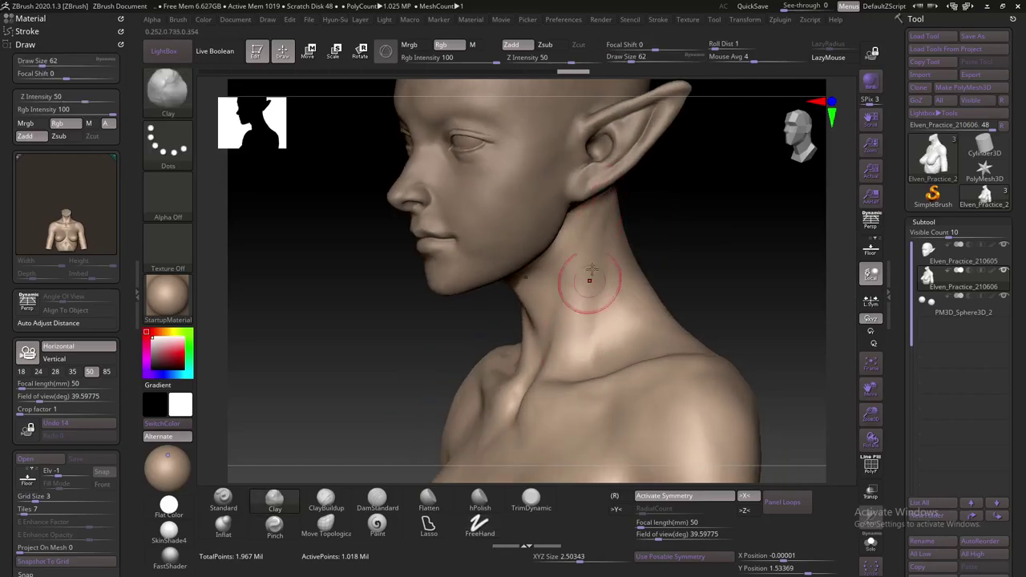
pyautogui.moveTo(590, 280); pyautogui.dragTo(598, 261)
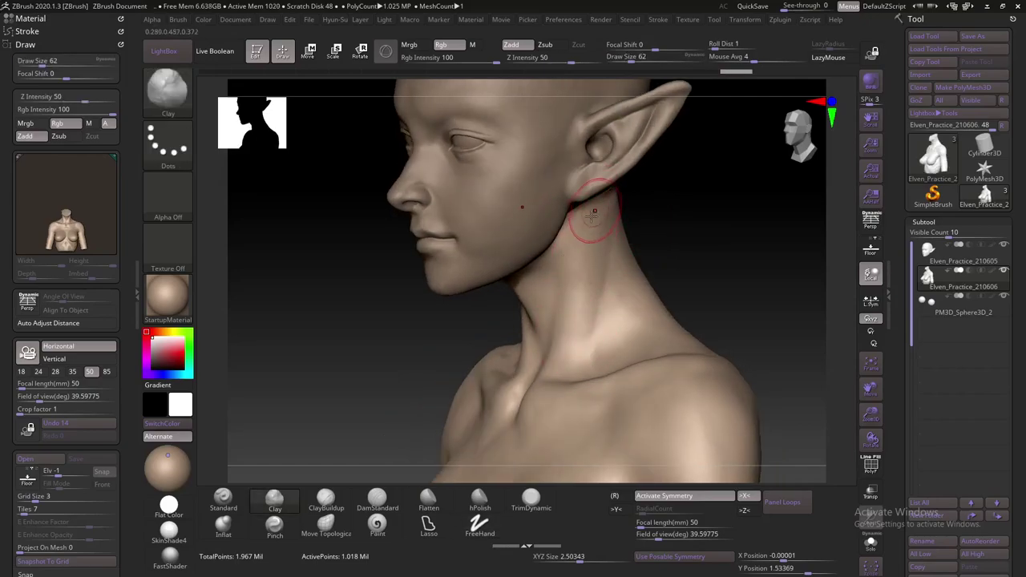
pyautogui.moveTo(591, 213)
pyautogui.mouseDown(button='right')
pyautogui.moveTo(703, 222)
pyautogui.moveTo(698, 246)
pyautogui.mouseUp(button='right')
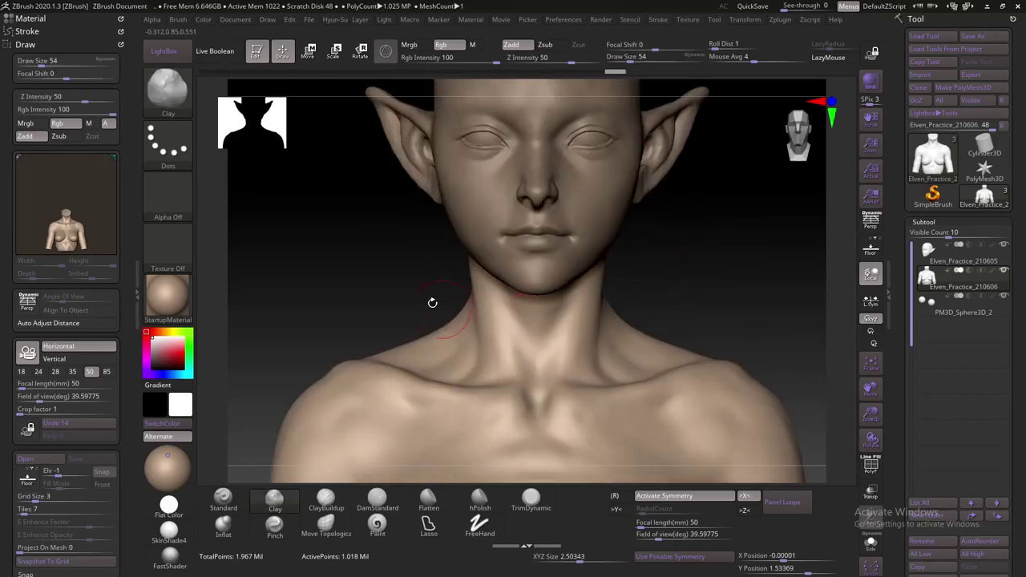
# Smooth the front of the neck from a frontal view, then zoom out to the whole bust
pyautogui.moveTo(432, 302)
pyautogui.mouseDown(button='right')
pyautogui.moveTo(508, 385)
pyautogui.moveTo(589, 372)
pyautogui.moveTo(494, 390)
pyautogui.mouseUp(button='right')
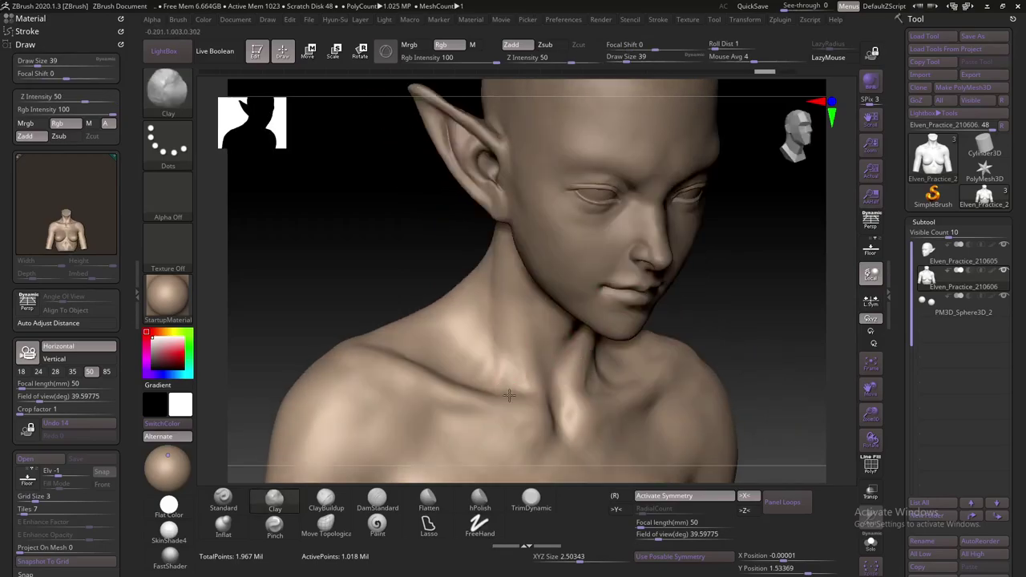
pyautogui.moveTo(698, 276); pyautogui.dragTo(531, 360, button='right')
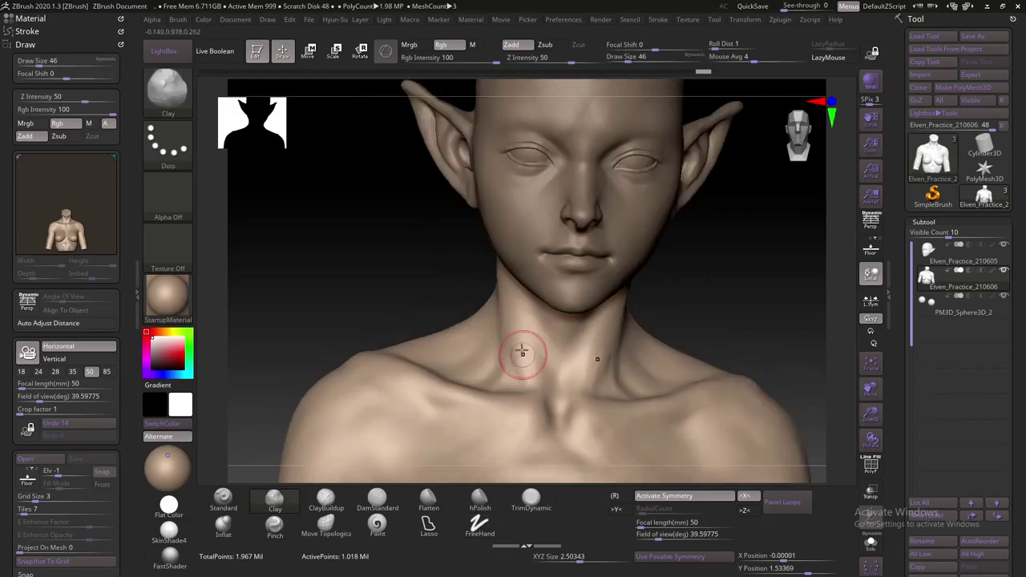
pyautogui.moveTo(522, 353)
pyautogui.keyDown('shift'); pyautogui.mouseDown(button='right')
pyautogui.moveTo(512, 349)
pyautogui.moveTo(703, 264)
pyautogui.moveTo(604, 375)
pyautogui.mouseUp(button='right'); pyautogui.keyUp('shift')
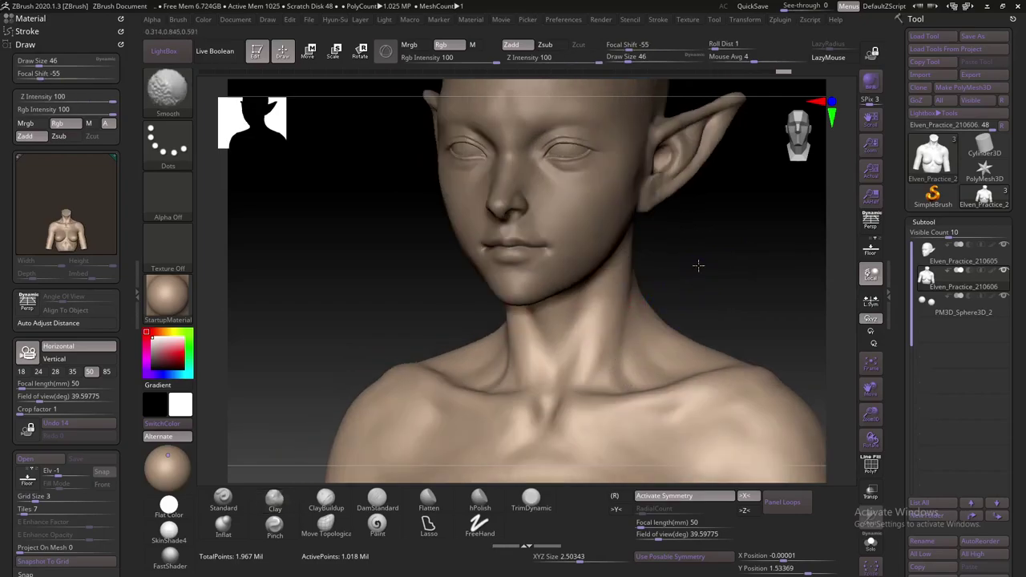
pyautogui.moveTo(698, 265)
pyautogui.mouseDown(button='right')
pyautogui.moveTo(684, 222)
pyautogui.moveTo(678, 249)
pyautogui.moveTo(652, 229)
pyautogui.moveTo(679, 227)
pyautogui.moveTo(664, 259)
pyautogui.moveTo(669, 277)
pyautogui.moveTo(615, 259)
pyautogui.moveTo(634, 270)
pyautogui.moveTo(614, 270)
pyautogui.moveTo(662, 228)
pyautogui.moveTo(641, 241)
pyautogui.mouseUp(button='right')
pyautogui.press('s')
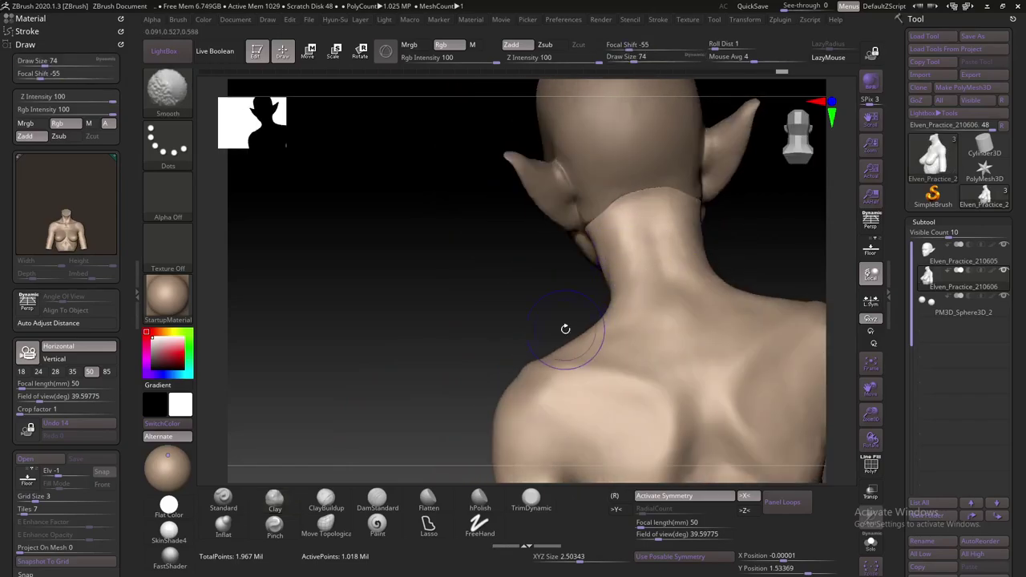
# Orbit down onto the chest and set the Clay brush to draw size 46
pyautogui.moveTo(565, 329)
pyautogui.mouseDown(button='right')
pyautogui.moveTo(632, 255)
pyautogui.moveTo(749, 254)
pyautogui.moveTo(724, 297)
pyautogui.mouseUp(button='right')
pyautogui.moveTo(714, 336)
pyautogui.mouseDown(button='right')
pyautogui.moveTo(710, 240)
pyautogui.moveTo(705, 286)
pyautogui.moveTo(687, 291)
pyautogui.moveTo(684, 262)
pyautogui.moveTo(705, 229)
pyautogui.mouseUp(button='right')
pyautogui.press('s')
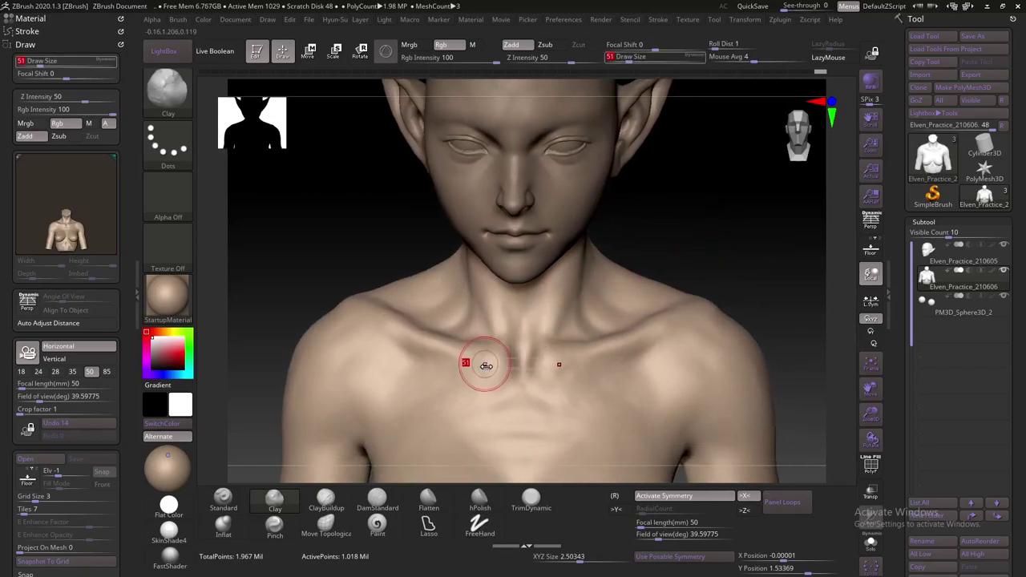
pyautogui.press('s')
pyautogui.moveTo(484, 375); pyautogui.dragTo(473, 367)
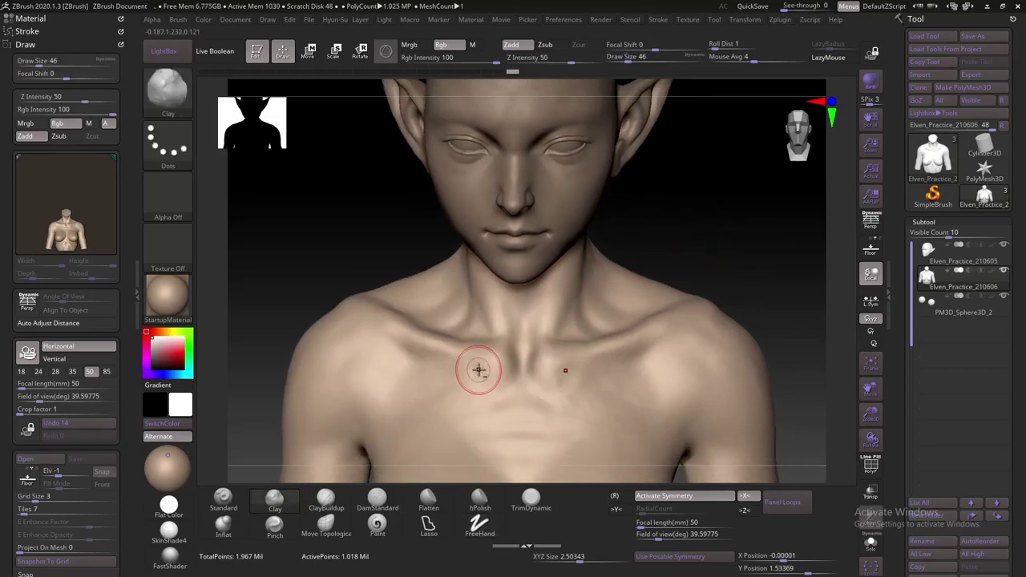
pyautogui.moveTo(474, 366)
pyautogui.mouseDown(button='right')
pyautogui.moveTo(702, 245)
pyautogui.moveTo(565, 366)
pyautogui.mouseUp(button='right')
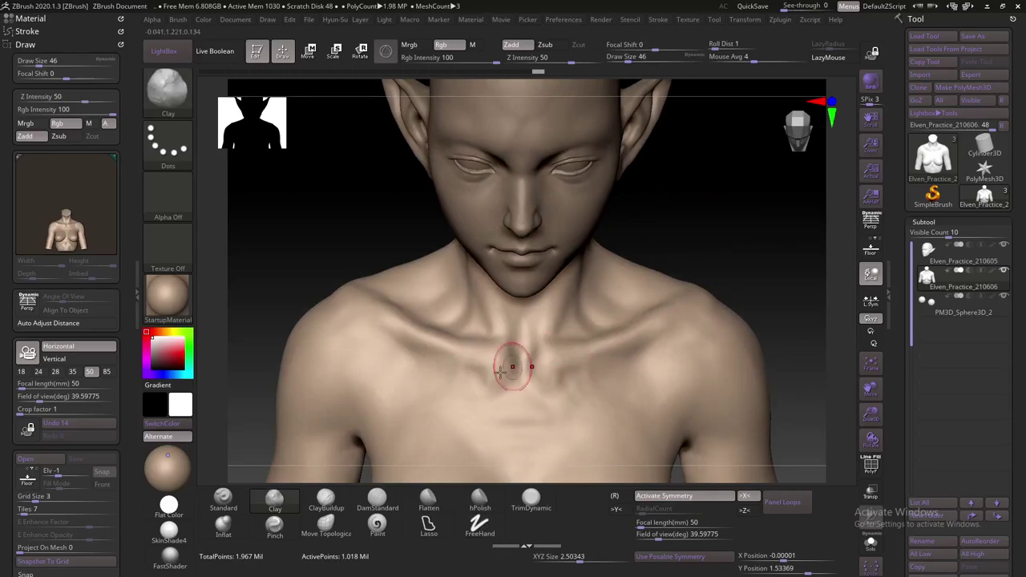
# Build up and smooth the upper chest between the collarbones, then frame the bust and turn to its back
pyautogui.press('shift')
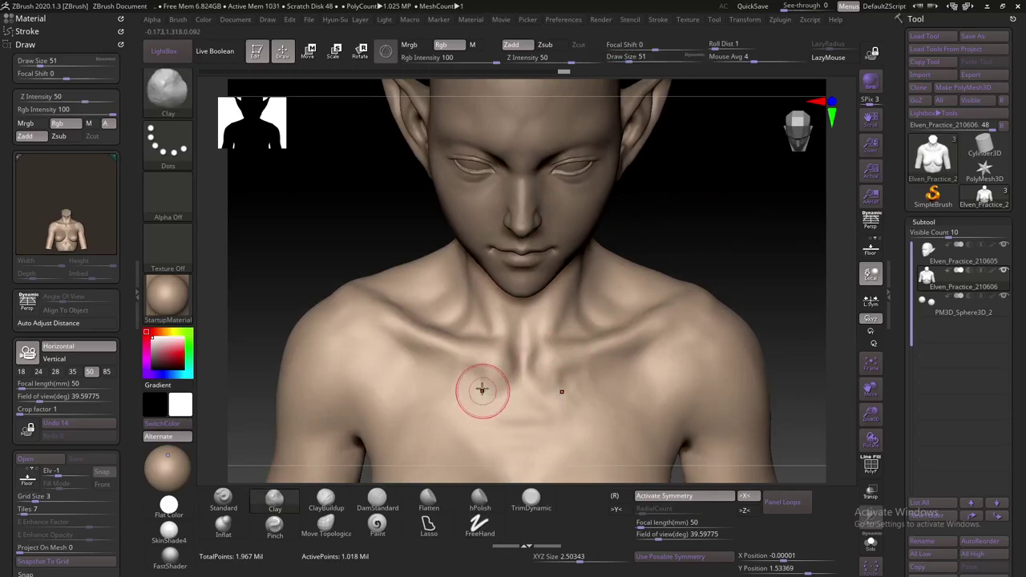
pyautogui.moveTo(516, 356)
pyautogui.keyDown('shift'); pyautogui.mouseDown()
pyautogui.moveTo(497, 390)
pyautogui.moveTo(493, 380)
pyautogui.mouseUp(); pyautogui.keyUp('shift')
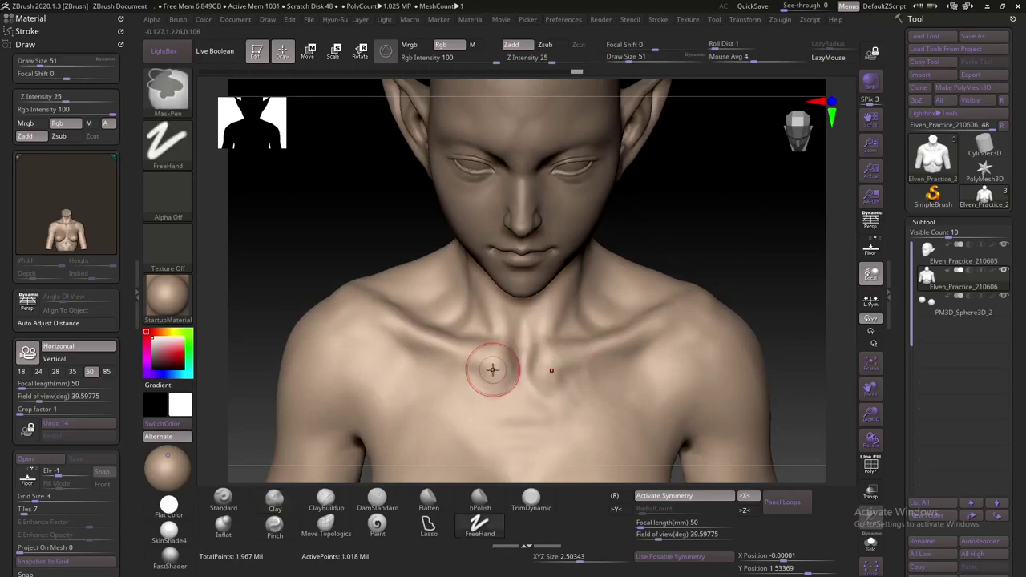
pyautogui.moveTo(670, 233)
pyautogui.mouseDown()
pyautogui.moveTo(510, 370)
pyautogui.moveTo(536, 370)
pyautogui.mouseUp()
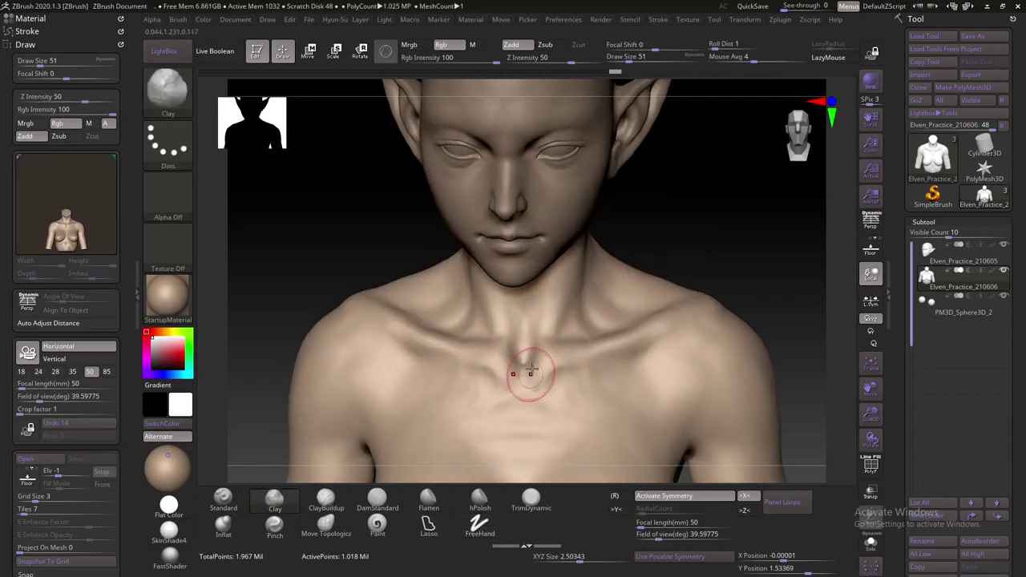
pyautogui.moveTo(647, 258); pyautogui.dragTo(522, 371)
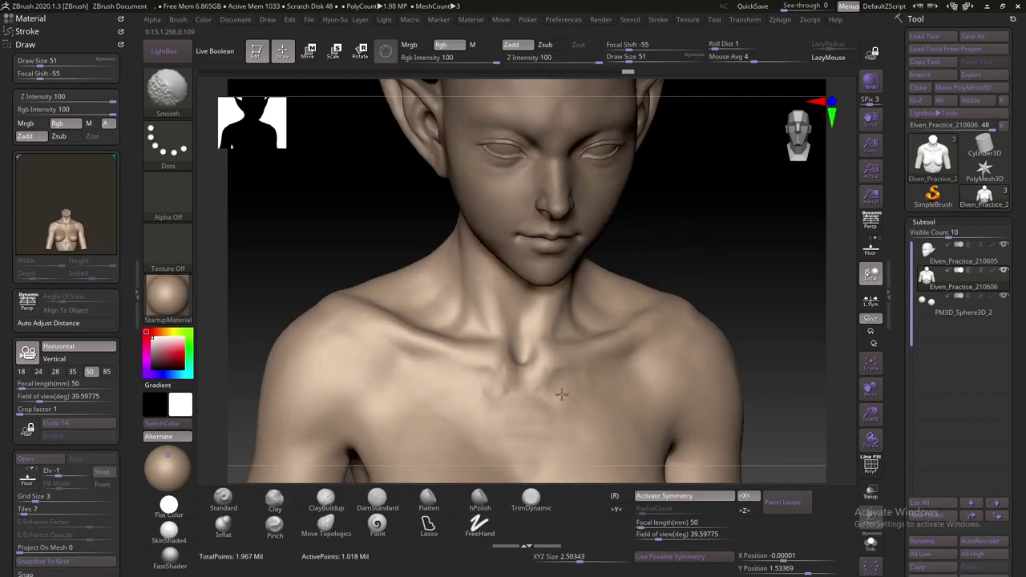
pyautogui.moveTo(561, 394); pyautogui.dragTo(572, 343, button='right')
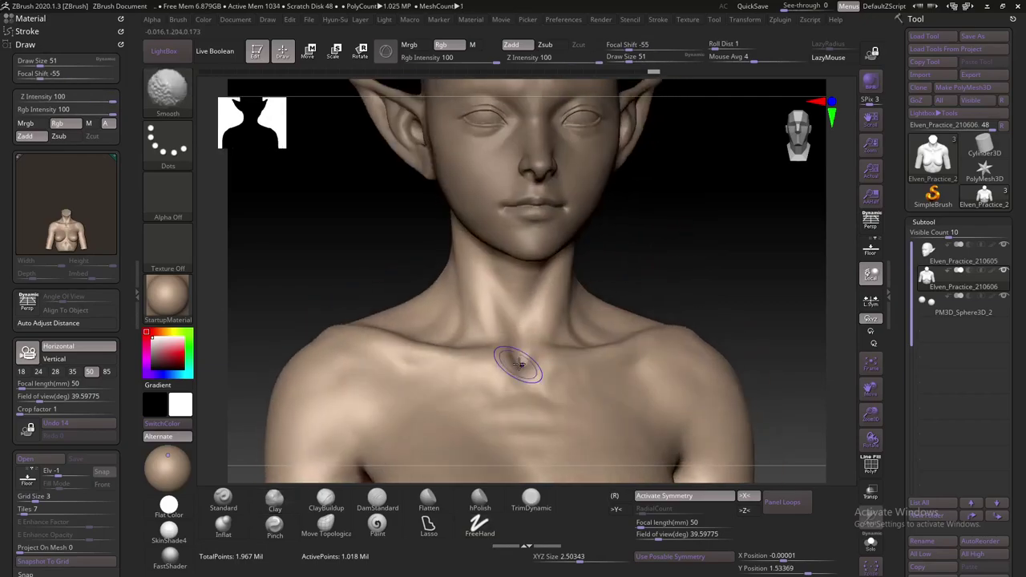
pyautogui.press('f')
pyautogui.moveTo(682, 244)
pyautogui.mouseDown()
pyautogui.moveTo(609, 264)
pyautogui.moveTo(703, 259)
pyautogui.moveTo(472, 369)
pyautogui.moveTo(590, 343)
pyautogui.moveTo(656, 290)
pyautogui.mouseUp()
pyautogui.press('s')
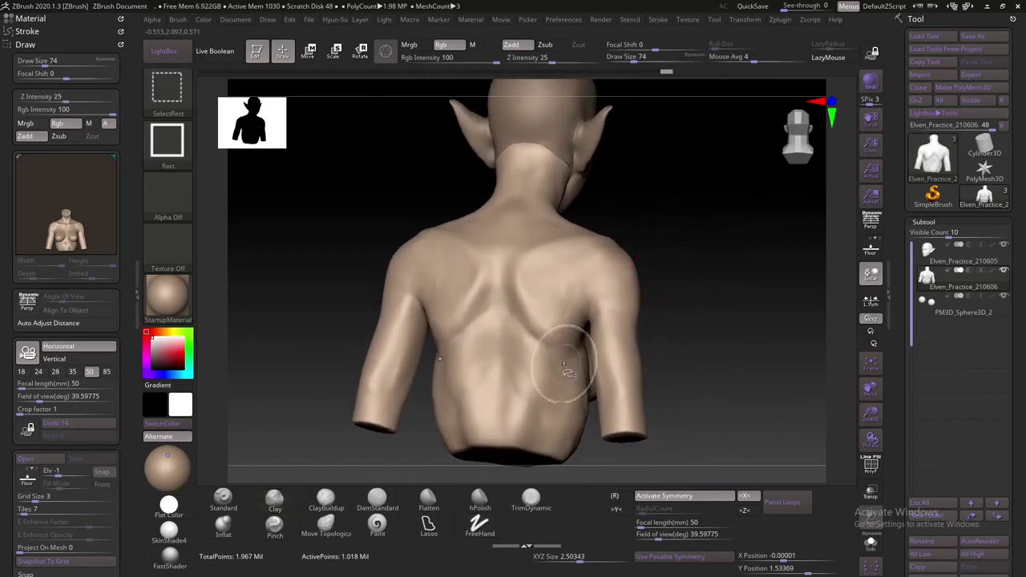
pyautogui.keyDown('ctrl'); pyautogui.keyDown('shift'); pyautogui.click(561, 362); pyautogui.keyUp('shift'); pyautogui.keyUp('ctrl')
pyautogui.moveTo(595, 361)
pyautogui.mouseDown()
pyautogui.moveTo(595, 349)
pyautogui.moveTo(545, 336)
pyautogui.mouseUp()
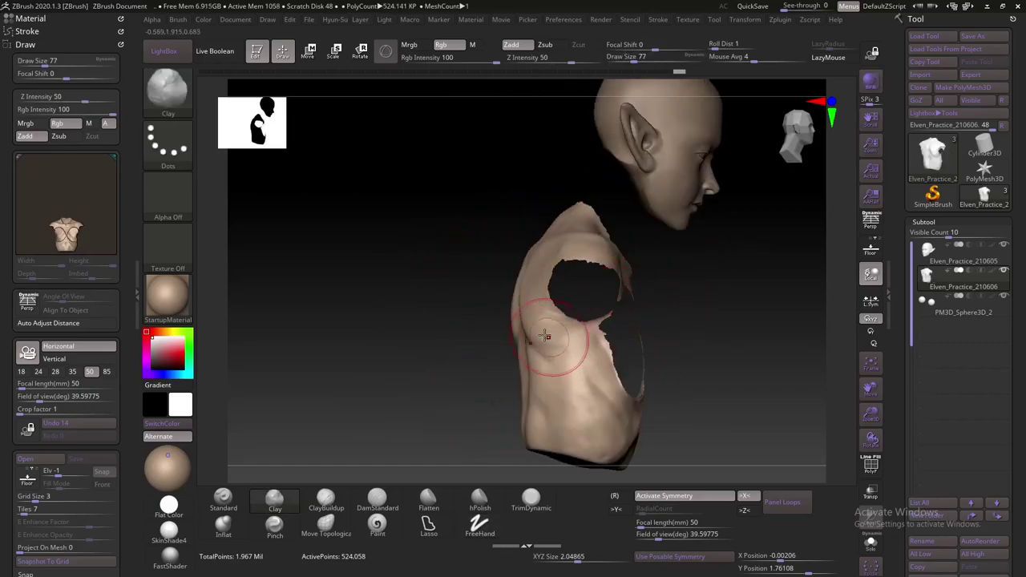
pyautogui.moveTo(580, 385)
pyautogui.mouseDown()
pyautogui.moveTo(549, 343)
pyautogui.moveTo(531, 339)
pyautogui.moveTo(544, 366)
pyautogui.mouseUp()
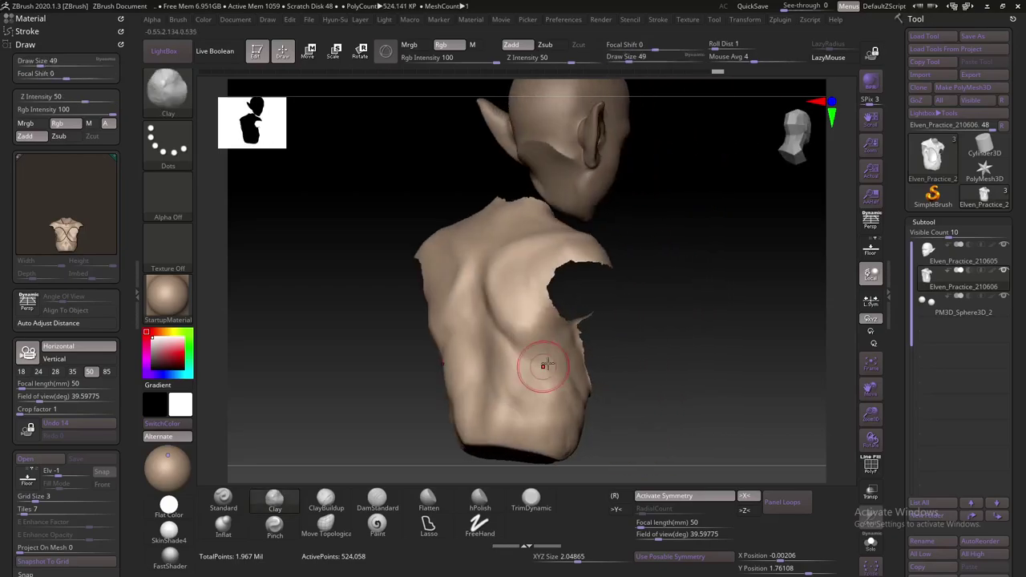
pyautogui.moveTo(613, 361)
pyautogui.mouseDown()
pyautogui.moveTo(656, 338)
pyautogui.moveTo(524, 339)
pyautogui.mouseUp()
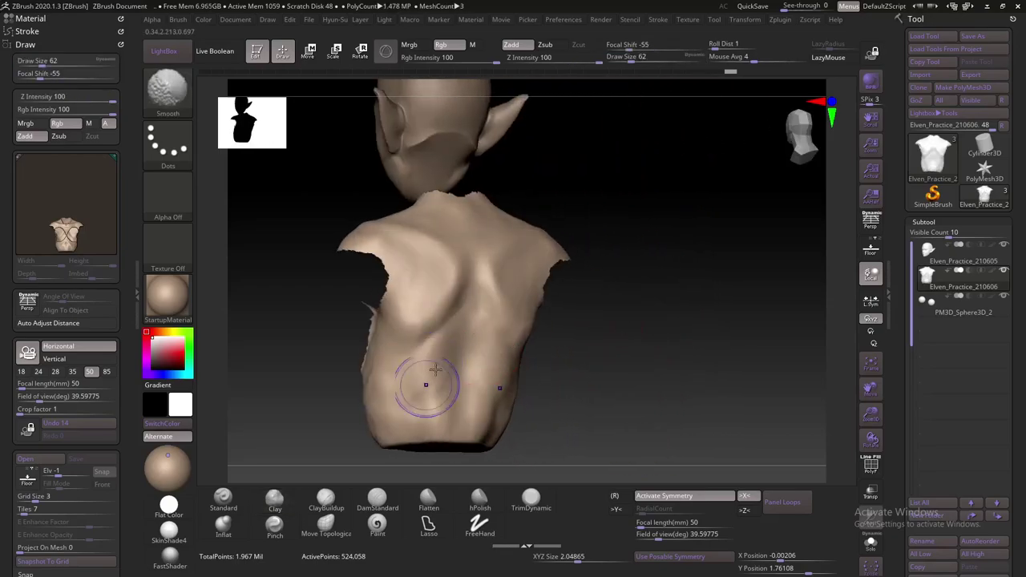
pyautogui.moveTo(609, 360)
pyautogui.mouseDown()
pyautogui.moveTo(665, 268)
pyautogui.moveTo(435, 309)
pyautogui.mouseUp()
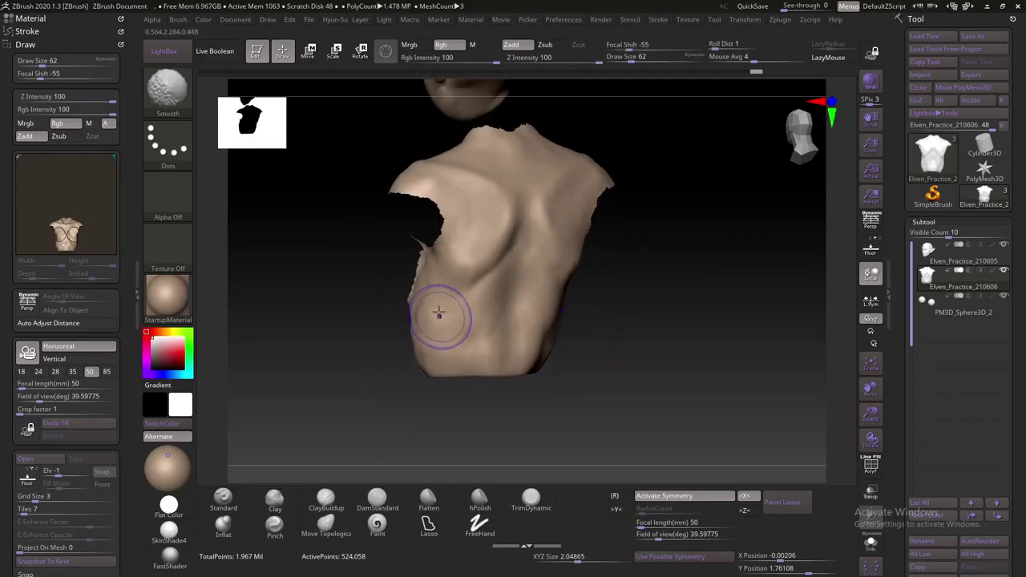
pyautogui.moveTo(561, 399)
pyautogui.mouseDown()
pyautogui.moveTo(680, 360)
pyautogui.moveTo(694, 252)
pyautogui.moveTo(678, 246)
pyautogui.moveTo(702, 248)
pyautogui.moveTo(702, 270)
pyautogui.moveTo(660, 235)
pyautogui.moveTo(698, 229)
pyautogui.moveTo(675, 274)
pyautogui.moveTo(632, 270)
pyautogui.moveTo(646, 270)
pyautogui.moveTo(637, 313)
pyautogui.mouseUp()
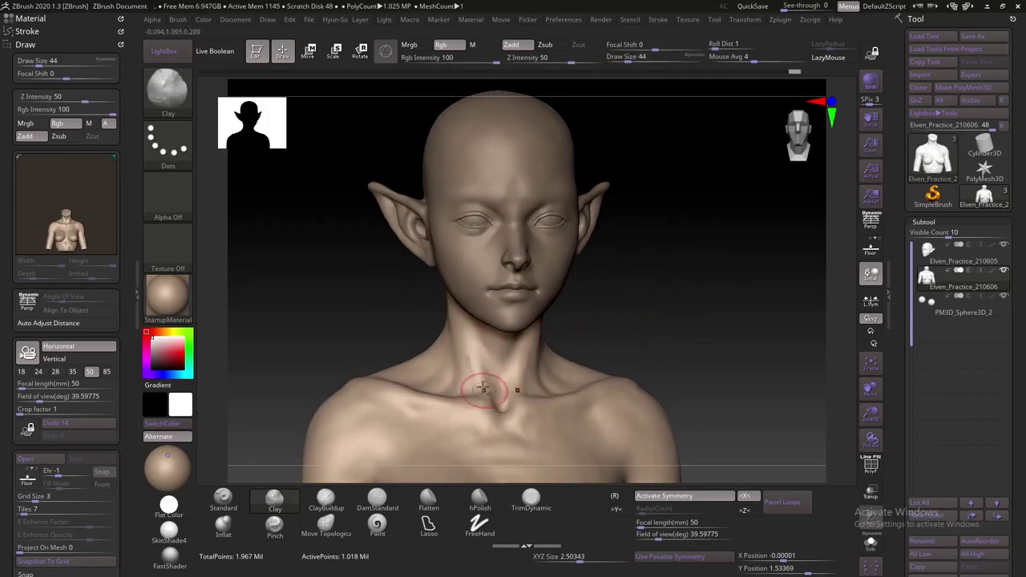
# Carve lines into the throat with the DamStandard brush at Z intensity 14
pyautogui.keyDown('shift'); pyautogui.moveTo(578, 322); pyautogui.dragTo(561, 337); pyautogui.keyUp('shift')
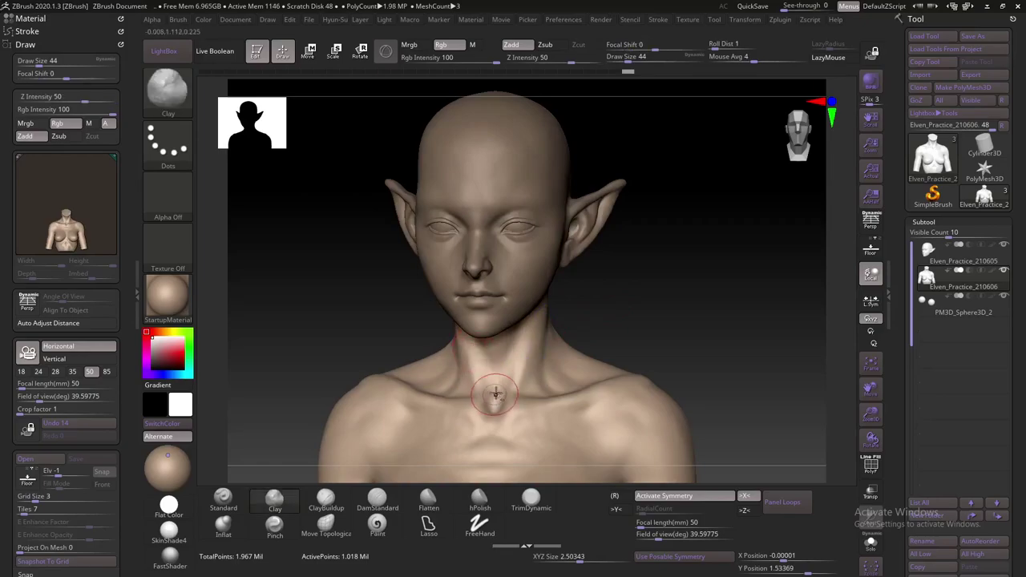
pyautogui.moveTo(496, 393); pyautogui.dragTo(517, 351, button='right')
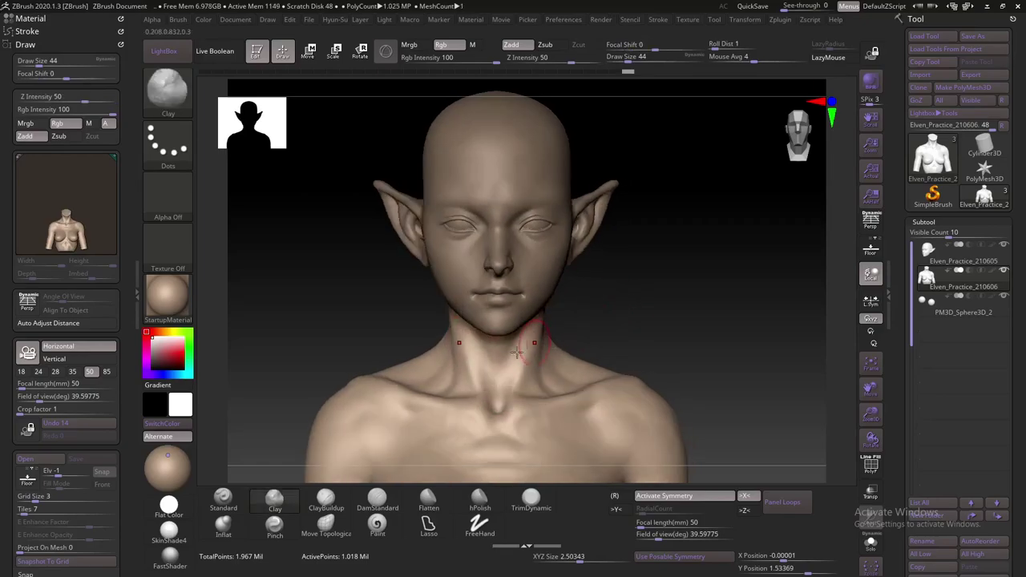
pyautogui.click(383, 507)
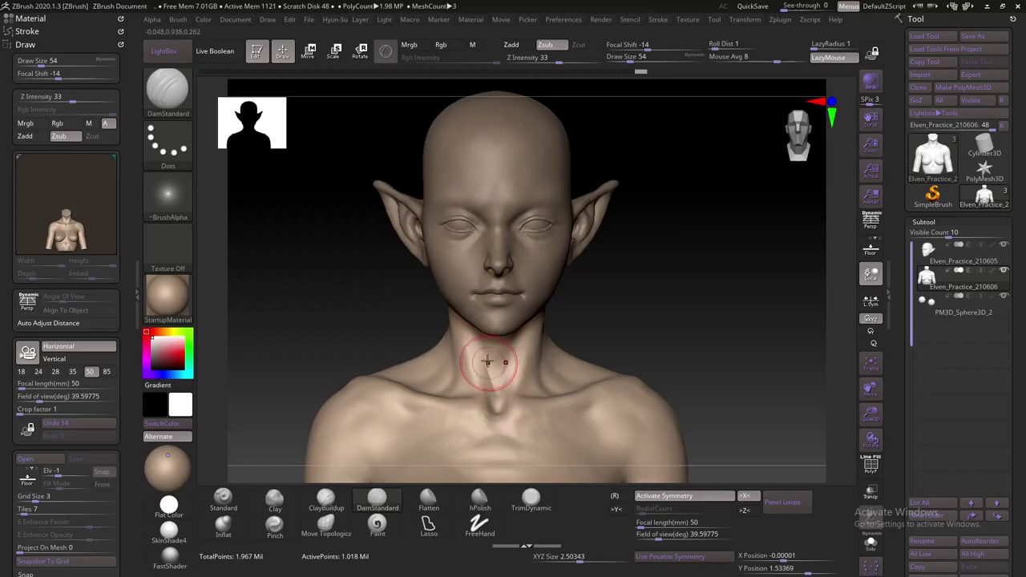
pyautogui.moveTo(486, 362)
pyautogui.mouseDown(button='right')
pyautogui.moveTo(607, 337)
pyautogui.moveTo(597, 326)
pyautogui.mouseUp(button='right')
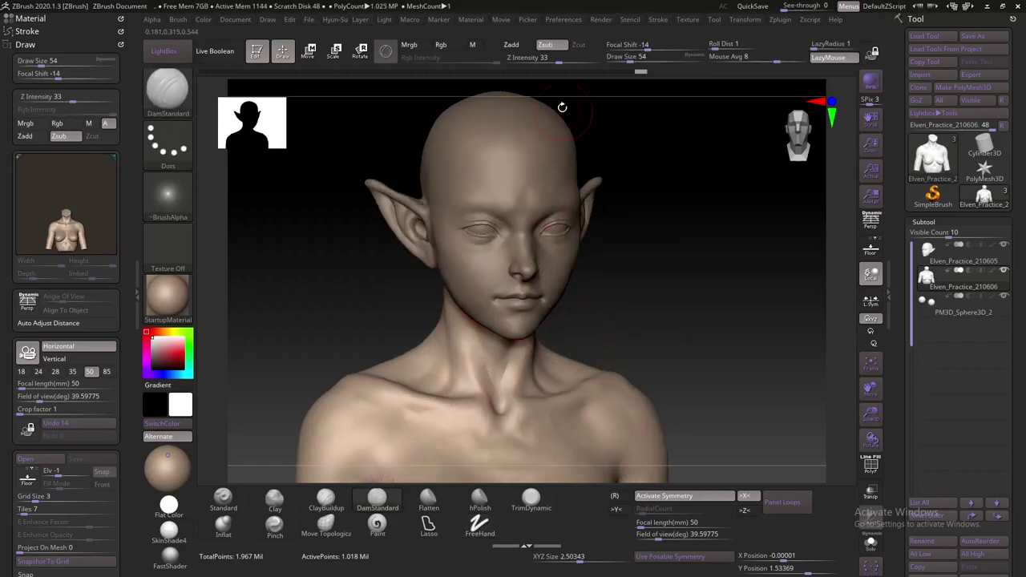
pyautogui.press('u')
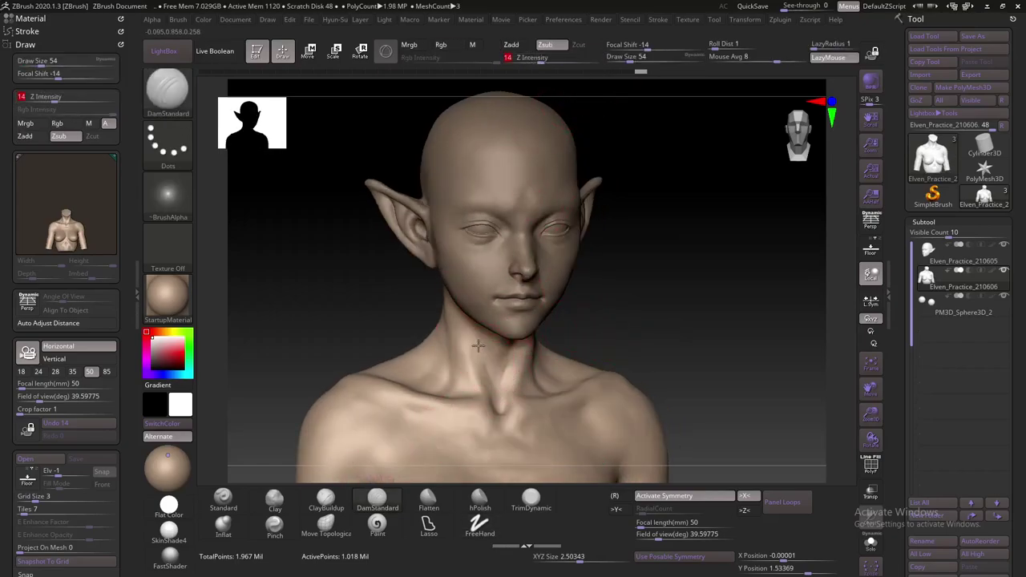
pyautogui.keyDown('shift'); pyautogui.moveTo(575, 322); pyautogui.dragTo(478, 360); pyautogui.keyUp('shift')
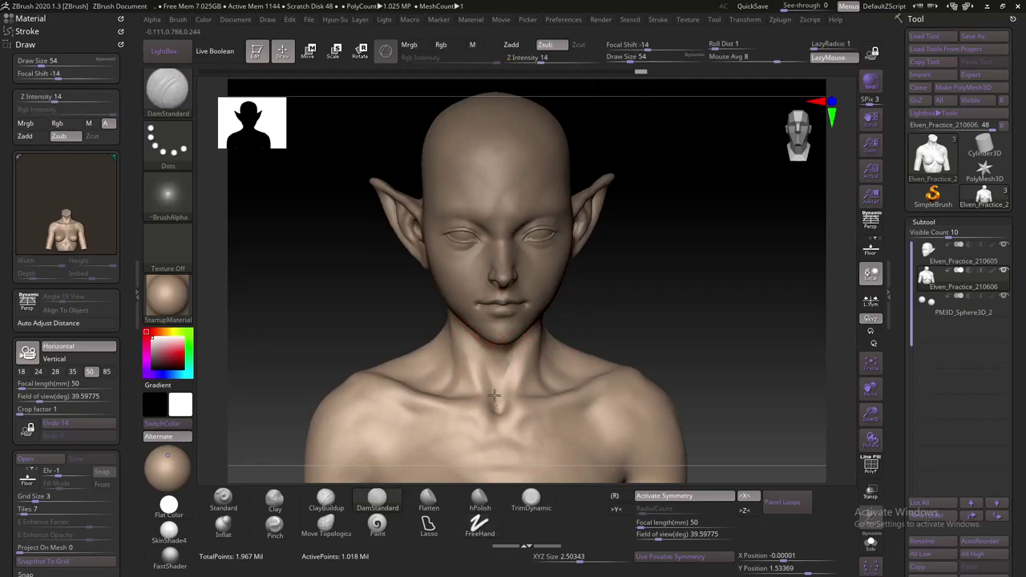
pyautogui.moveTo(598, 301)
pyautogui.mouseDown()
pyautogui.moveTo(509, 385)
pyautogui.moveTo(569, 309)
pyautogui.moveTo(474, 339)
pyautogui.mouseUp()
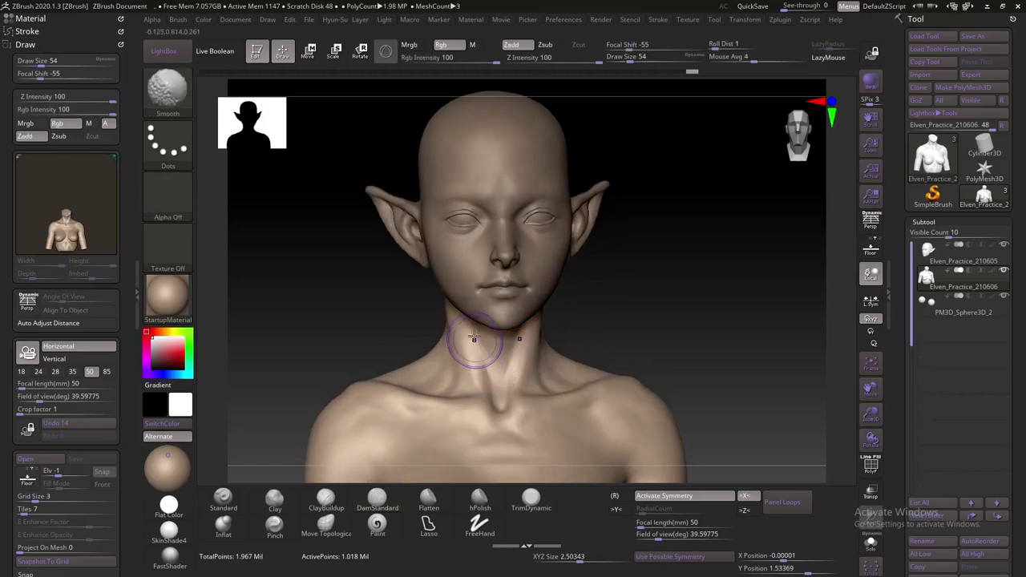
pyautogui.moveTo(623, 279)
pyautogui.mouseDown()
pyautogui.moveTo(614, 293)
pyautogui.moveTo(632, 293)
pyautogui.moveTo(638, 315)
pyautogui.moveTo(593, 304)
pyautogui.mouseUp()
# Build up and Shift-smooth the neck with a resized Clay brush
pyautogui.press('[')
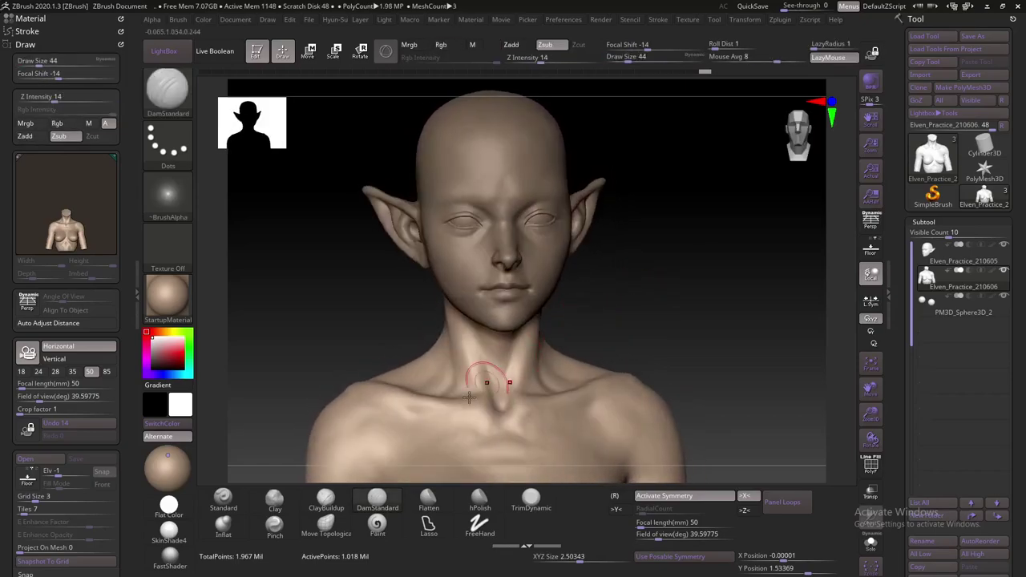
pyautogui.click(275, 500)
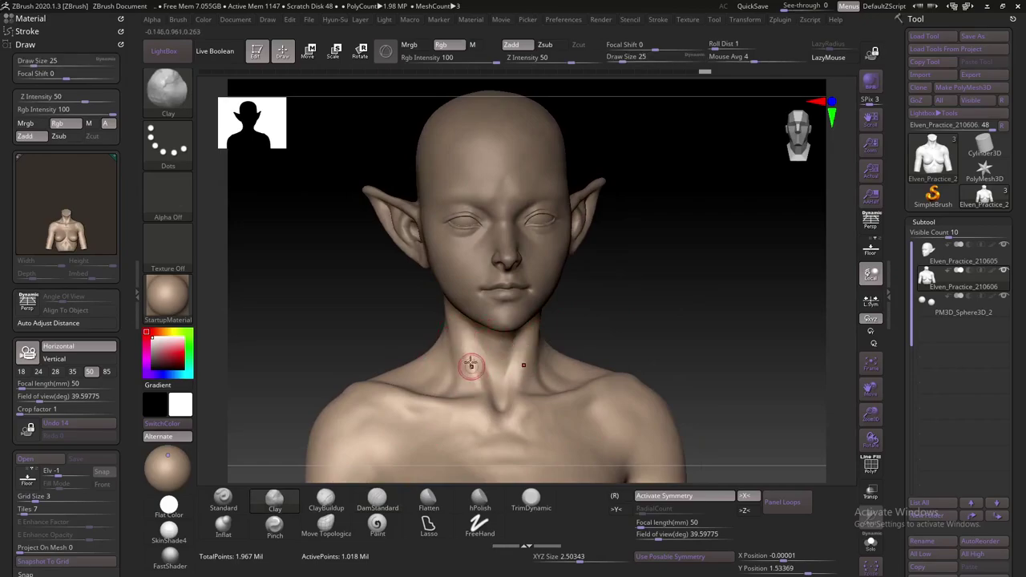
pyautogui.press(']')
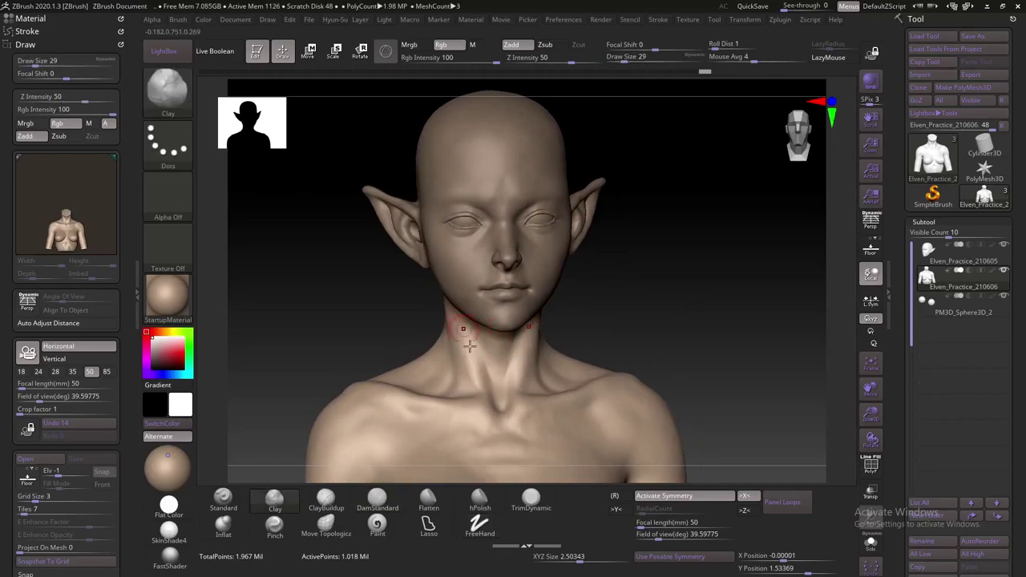
pyautogui.moveTo(595, 299)
pyautogui.mouseDown()
pyautogui.moveTo(516, 377)
pyautogui.moveTo(593, 286)
pyautogui.moveTo(634, 267)
pyautogui.moveTo(702, 260)
pyautogui.mouseUp()
pyautogui.press('shift')
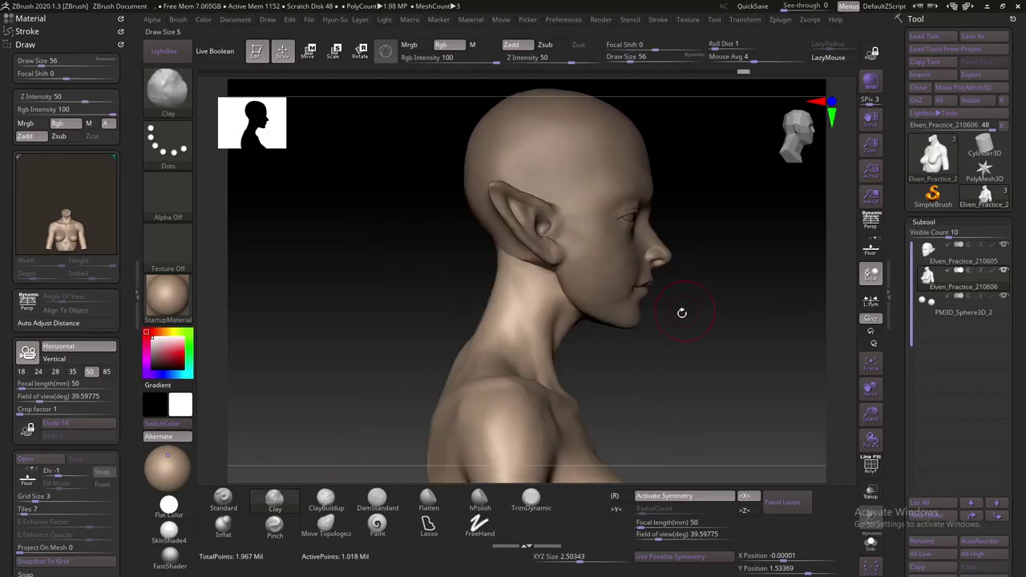
# Reshape the neck with the Move brush at size 44, then select Elven_Practice_210605
pyautogui.moveTo(682, 310); pyautogui.dragTo(557, 338)
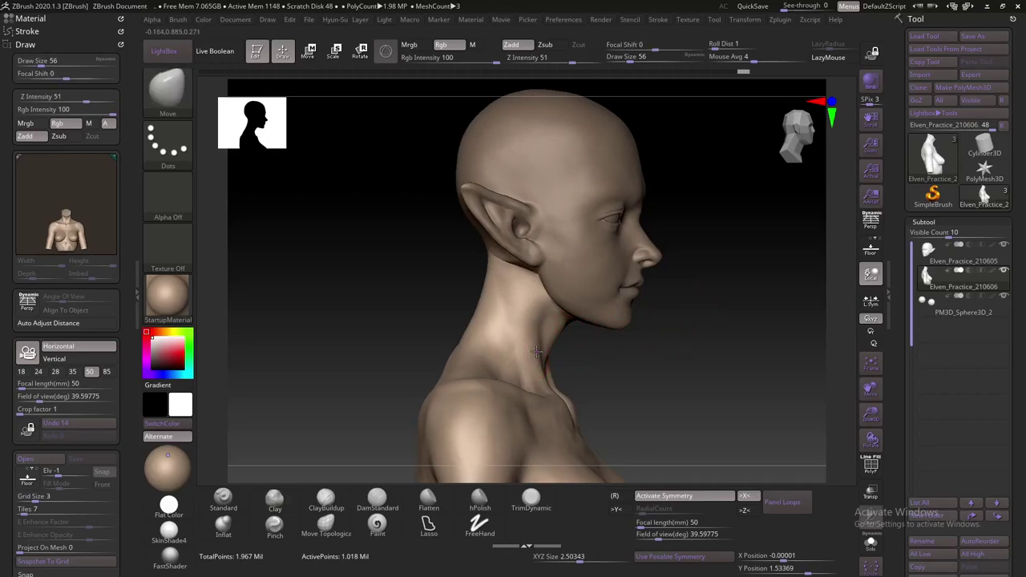
pyautogui.press('s')
pyautogui.moveTo(585, 349); pyautogui.dragTo(552, 350)
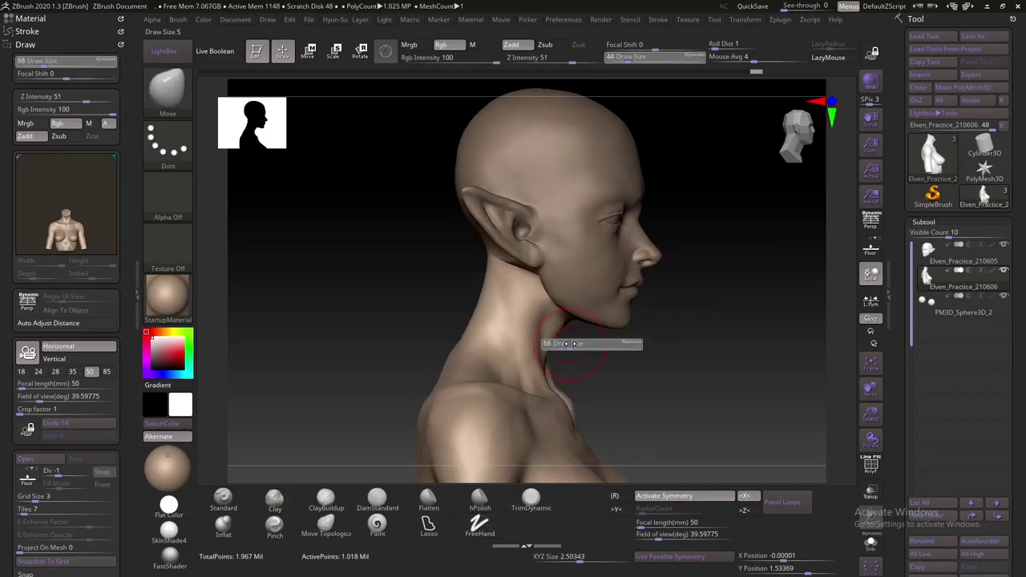
pyautogui.moveTo(561, 348)
pyautogui.mouseDown(button='right')
pyautogui.moveTo(617, 312)
pyautogui.moveTo(532, 371)
pyautogui.mouseUp(button='right')
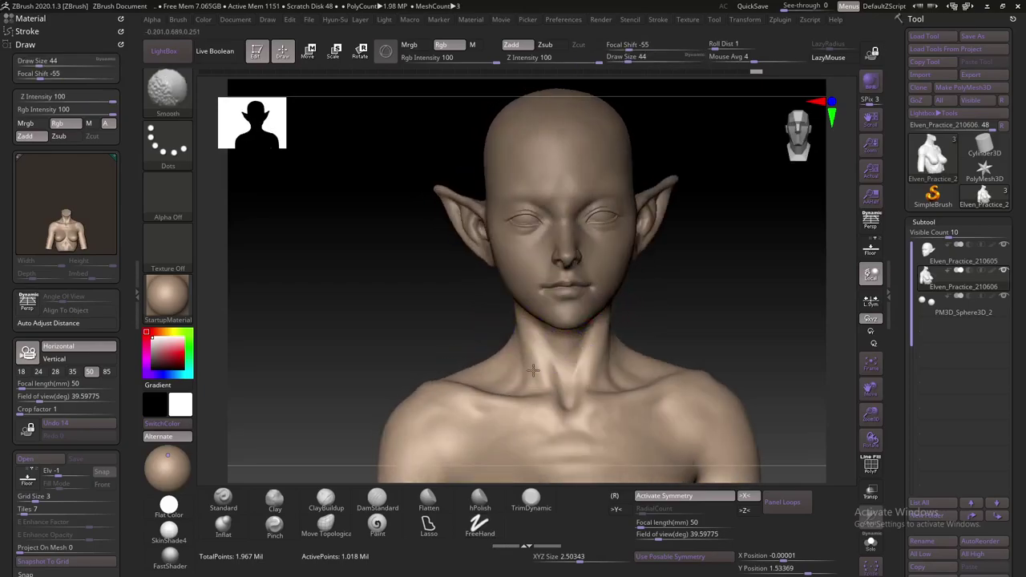
pyautogui.moveTo(614, 355)
pyautogui.mouseDown(button='right')
pyautogui.moveTo(632, 296)
pyautogui.moveTo(670, 294)
pyautogui.moveTo(607, 299)
pyautogui.moveTo(668, 279)
pyautogui.moveTo(692, 321)
pyautogui.moveTo(709, 309)
pyautogui.mouseUp(button='right')
pyautogui.keyDown('alt'); pyautogui.click(554, 285); pyautogui.keyUp('alt')
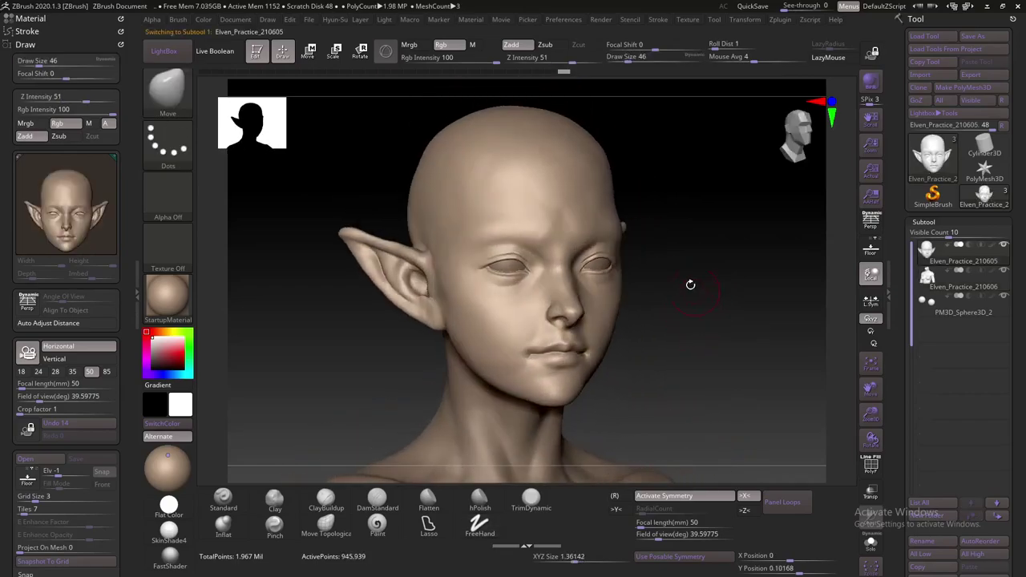
pyautogui.press('s')
pyautogui.moveTo(538, 226); pyautogui.dragTo(548, 226)
pyautogui.click(274, 503)
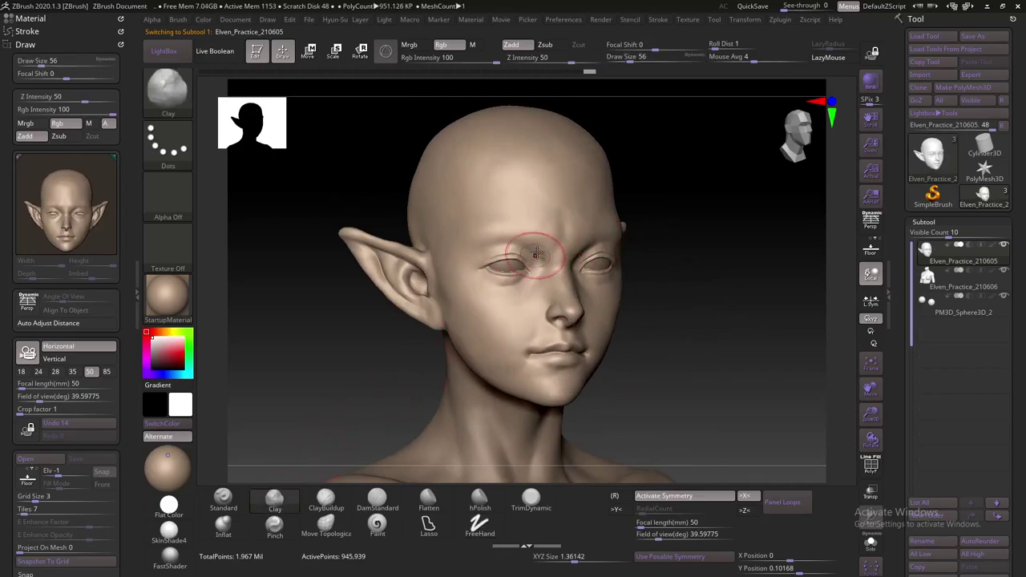
pyautogui.moveTo(554, 215); pyautogui.dragTo(567, 213, button='right')
pyautogui.keyDown('shift'); pyautogui.moveTo(670, 174); pyautogui.dragTo(570, 225, button='right'); pyautogui.keyUp('shift')
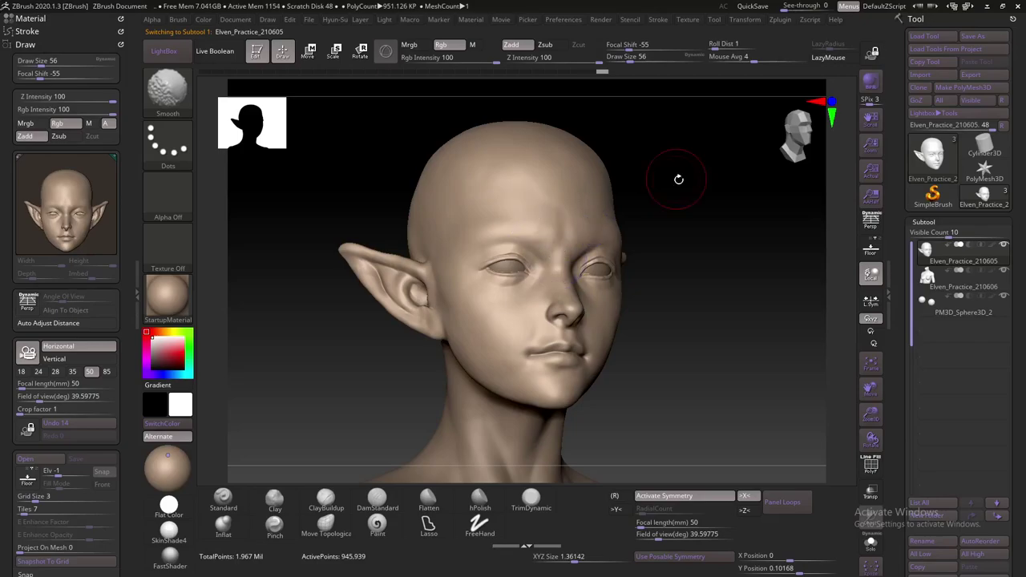
pyautogui.moveTo(497, 265); pyautogui.dragTo(591, 188, button='right')
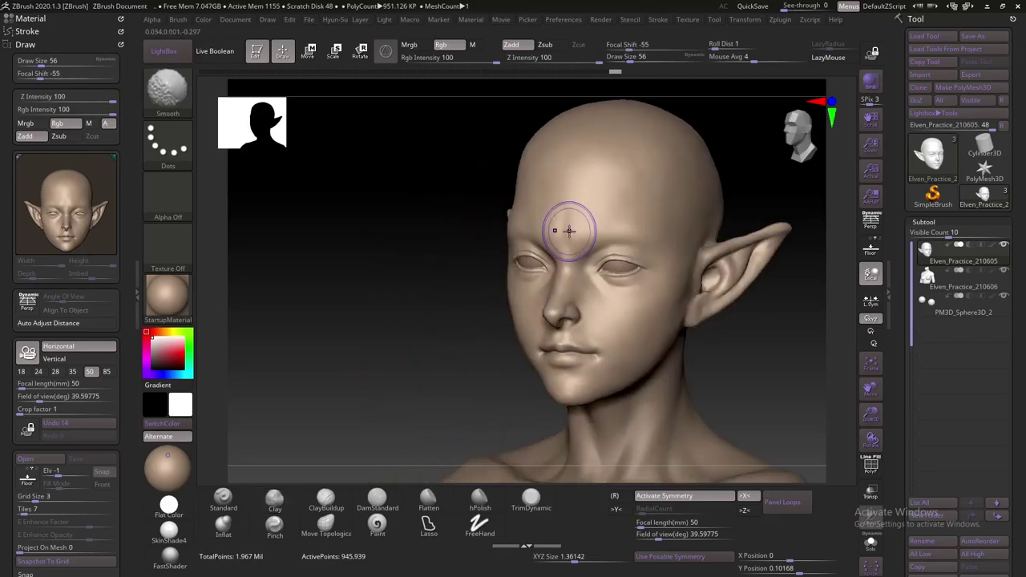
pyautogui.keyDown('shift'); pyautogui.moveTo(566, 229); pyautogui.dragTo(590, 165, button='right'); pyautogui.keyUp('shift')
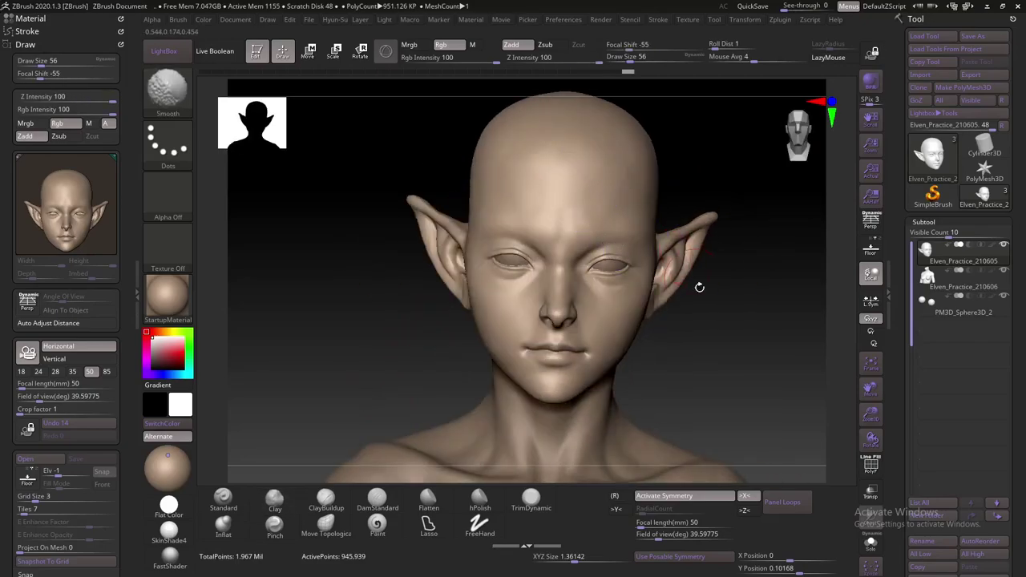
pyautogui.moveTo(698, 286); pyautogui.dragTo(543, 229, button='right')
pyautogui.moveTo(633, 270)
pyautogui.keyDown('shift'); pyautogui.mouseDown(button='right')
pyautogui.moveTo(721, 355)
pyautogui.moveTo(734, 280)
pyautogui.moveTo(664, 286)
pyautogui.moveTo(690, 346)
pyautogui.moveTo(698, 299)
pyautogui.mouseUp(button='right'); pyautogui.keyUp('shift')
pyautogui.click(223, 498)
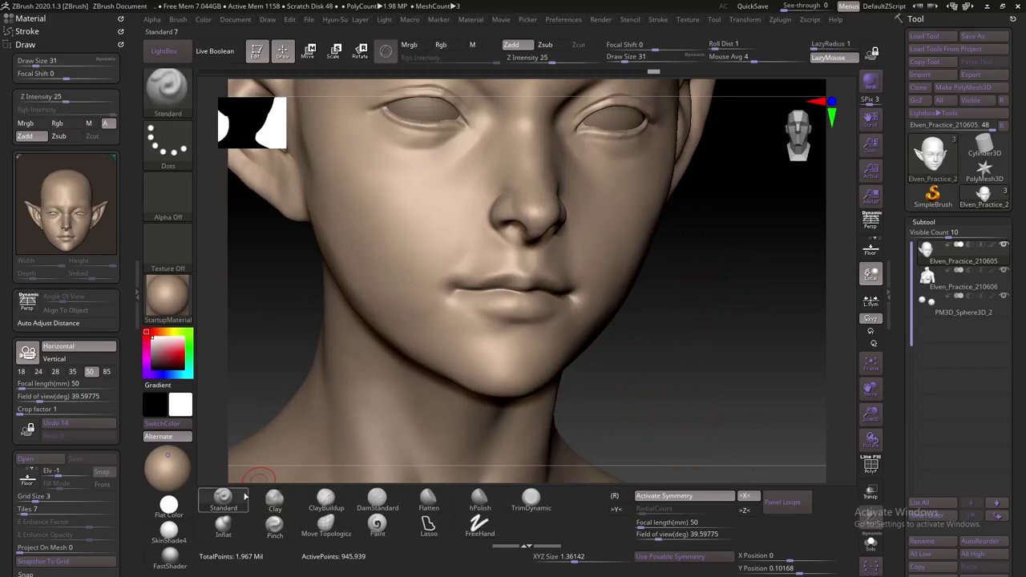
pyautogui.press('[')
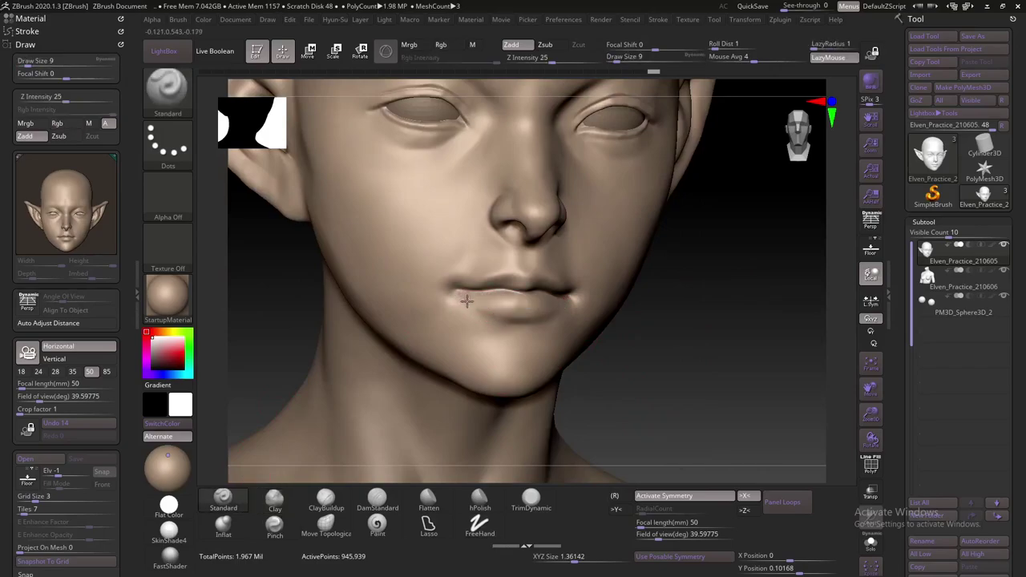
pyautogui.click(813, 45)
pyautogui.write('7')
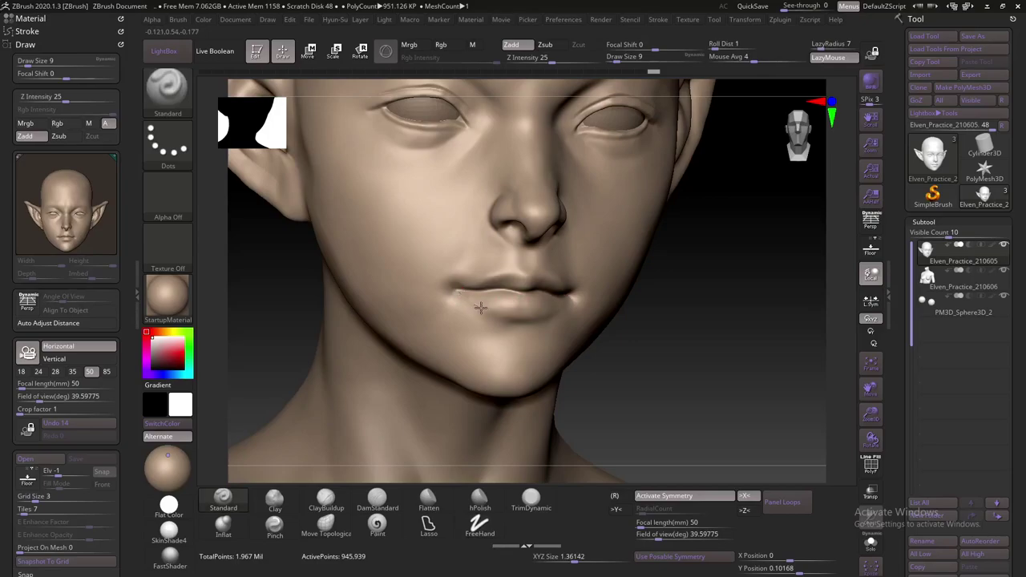
pyautogui.keyDown('shift'); pyautogui.moveTo(670, 314); pyautogui.dragTo(665, 310); pyautogui.keyUp('shift')
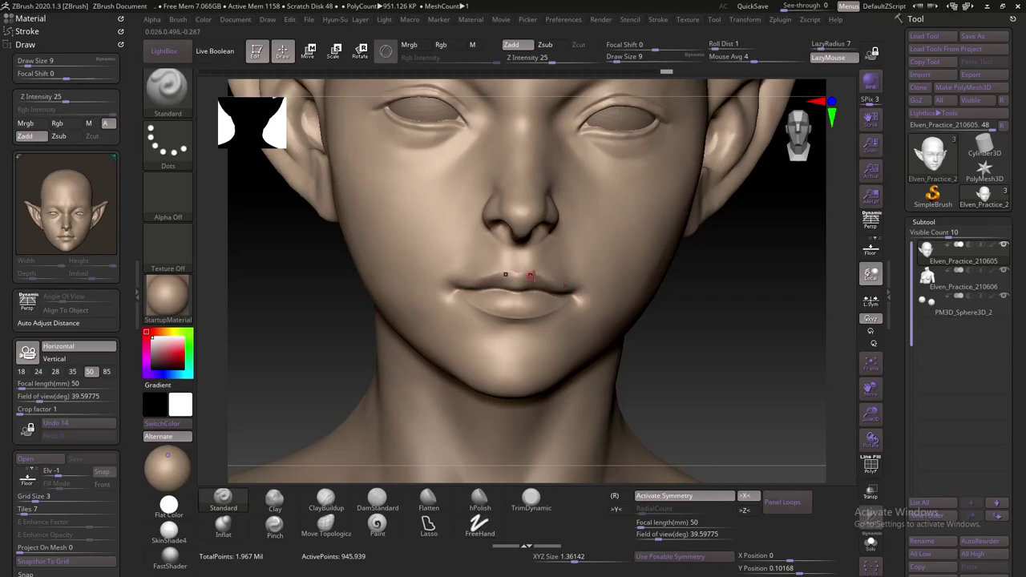
pyautogui.moveTo(719, 318); pyautogui.dragTo(714, 314)
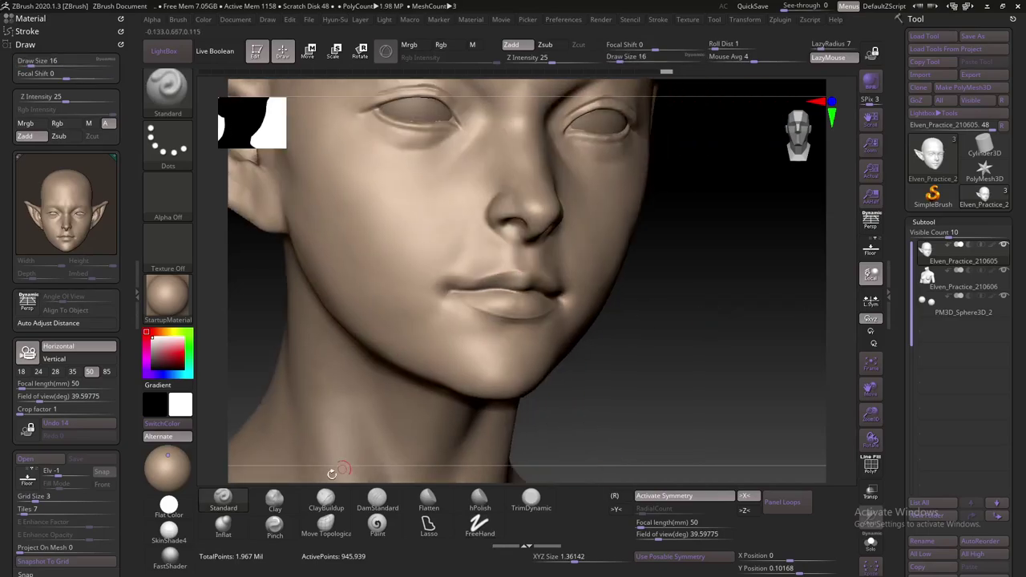
pyautogui.click(274, 498)
pyautogui.press('s')
pyautogui.moveTo(493, 290); pyautogui.dragTo(479, 284)
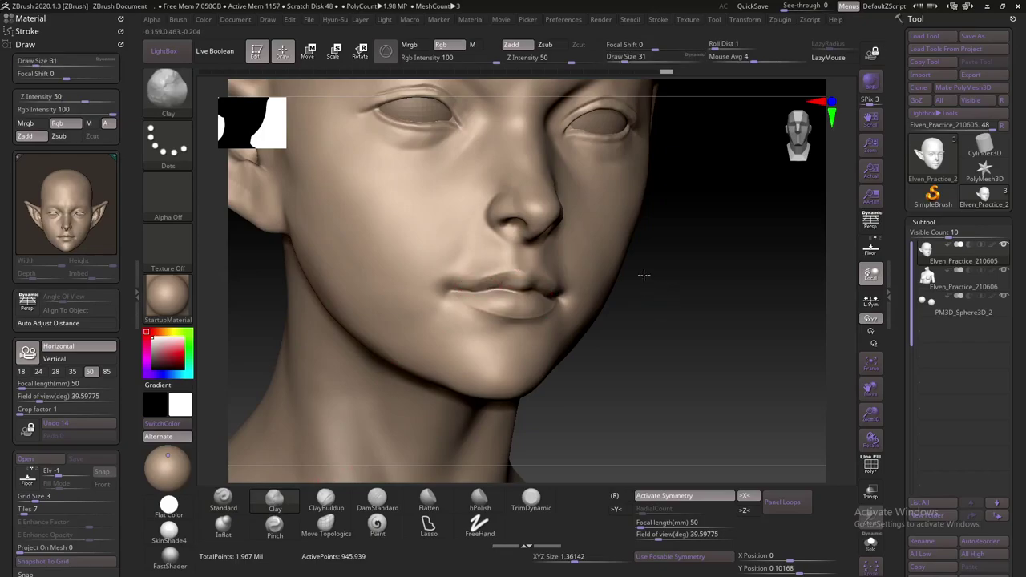
pyautogui.moveTo(643, 275); pyautogui.dragTo(625, 277)
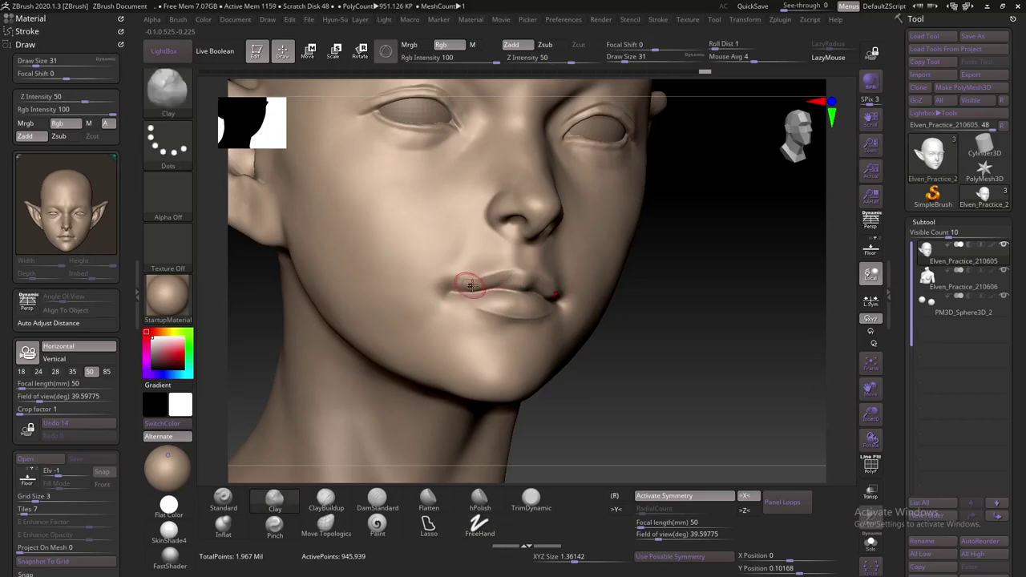
pyautogui.moveTo(470, 284)
pyautogui.mouseDown()
pyautogui.moveTo(512, 267)
pyautogui.moveTo(514, 286)
pyautogui.mouseUp()
pyautogui.press('shift')
pyautogui.moveTo(663, 320); pyautogui.dragTo(539, 293)
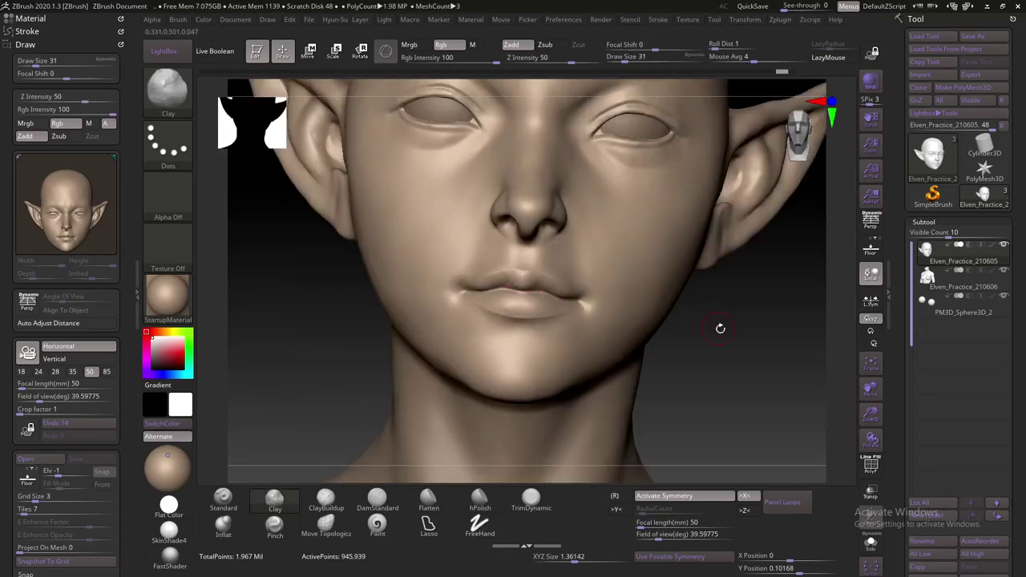
pyautogui.moveTo(720, 328); pyautogui.dragTo(513, 279)
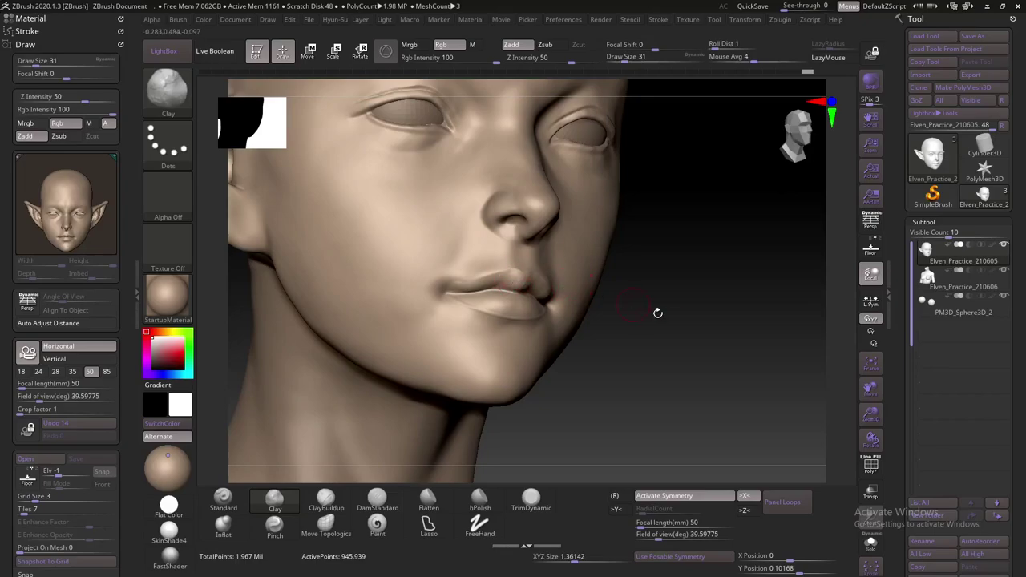
pyautogui.moveTo(657, 313)
pyautogui.mouseDown()
pyautogui.moveTo(618, 297)
pyautogui.moveTo(377, 309)
pyautogui.moveTo(400, 316)
pyautogui.moveTo(352, 304)
pyautogui.moveTo(339, 323)
pyautogui.moveTo(521, 321)
pyautogui.moveTo(560, 289)
pyautogui.moveTo(725, 318)
pyautogui.mouseUp()
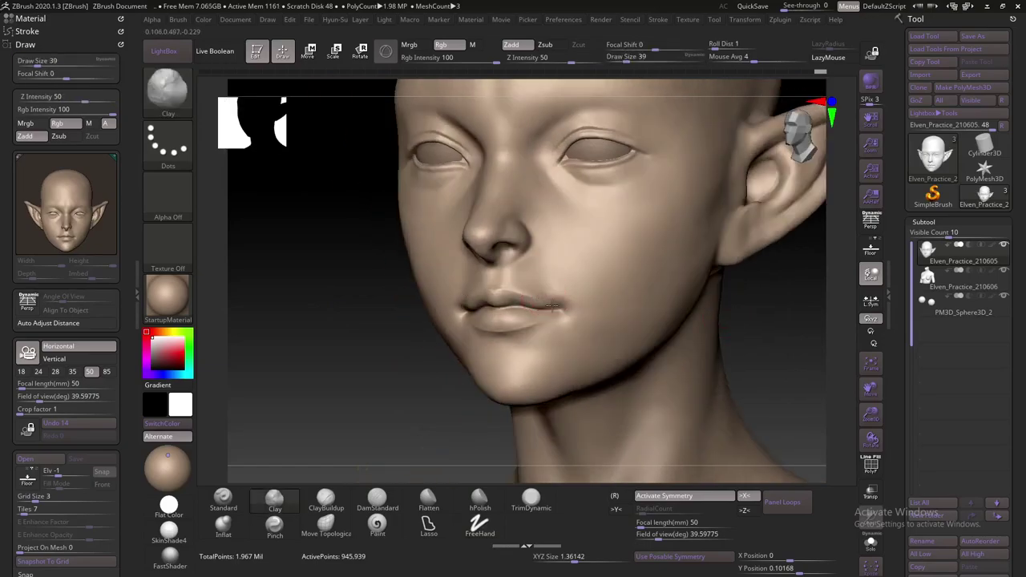
# Sculpt the upper lip corner and the cheek beside the mouth, then smooth from the front
pyautogui.moveTo(547, 279); pyautogui.dragTo(495, 310)
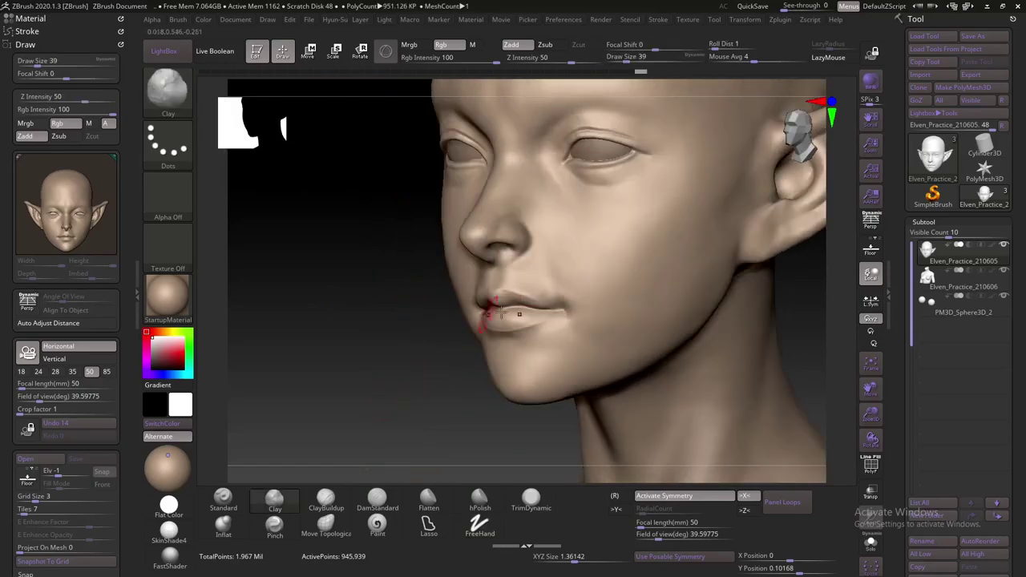
pyautogui.moveTo(567, 298)
pyautogui.mouseDown()
pyautogui.moveTo(545, 285)
pyautogui.moveTo(417, 405)
pyautogui.mouseUp()
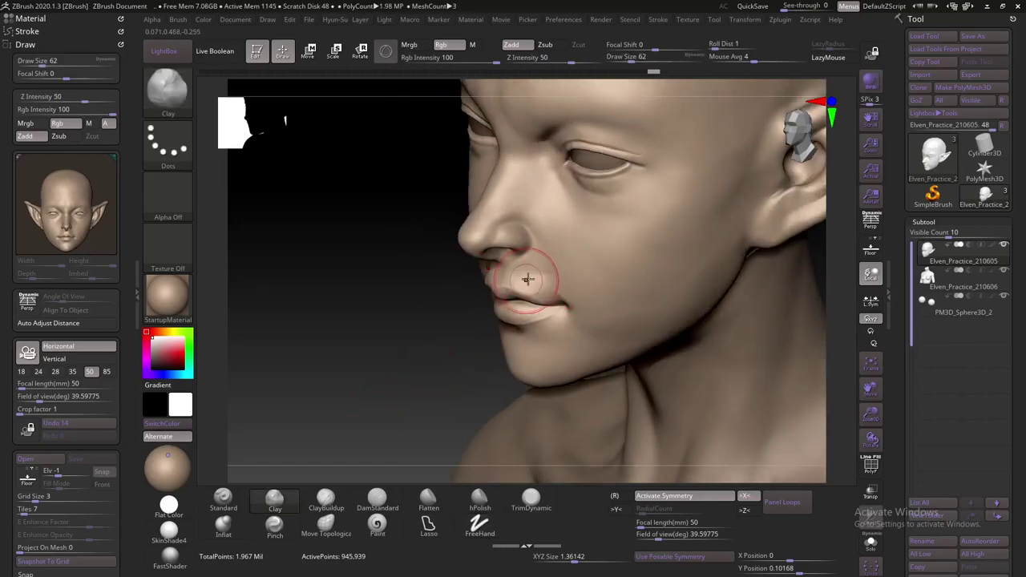
pyautogui.moveTo(561, 277); pyautogui.dragTo(575, 275)
pyautogui.moveTo(488, 328)
pyautogui.mouseDown()
pyautogui.moveTo(625, 293)
pyautogui.moveTo(457, 270)
pyautogui.mouseUp()
pyautogui.moveTo(567, 295); pyautogui.dragTo(461, 245)
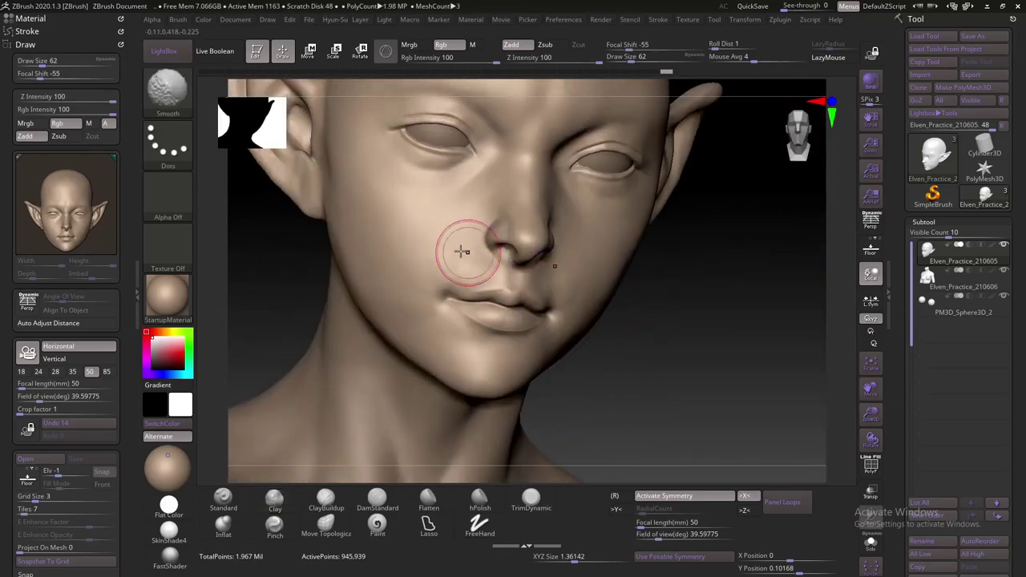
pyautogui.moveTo(543, 290)
pyautogui.mouseDown()
pyautogui.moveTo(590, 272)
pyautogui.moveTo(371, 305)
pyautogui.mouseUp()
pyautogui.press('shift')
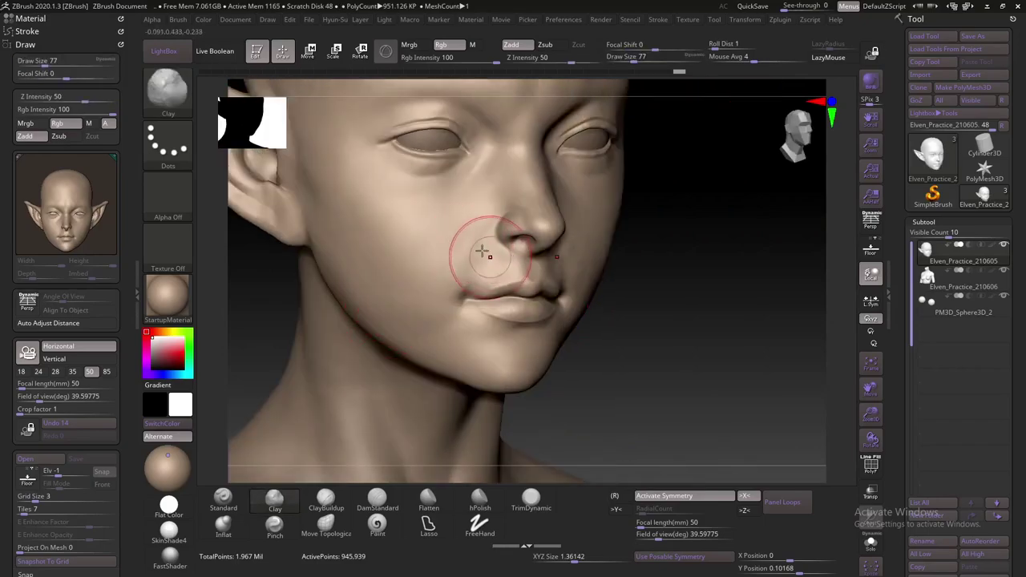
# Lower the Clay brush Z Intensity to 15 and turn off Rgb painting
pyautogui.moveTo(672, 276); pyautogui.dragTo(636, 252)
pyautogui.press('ctrl')
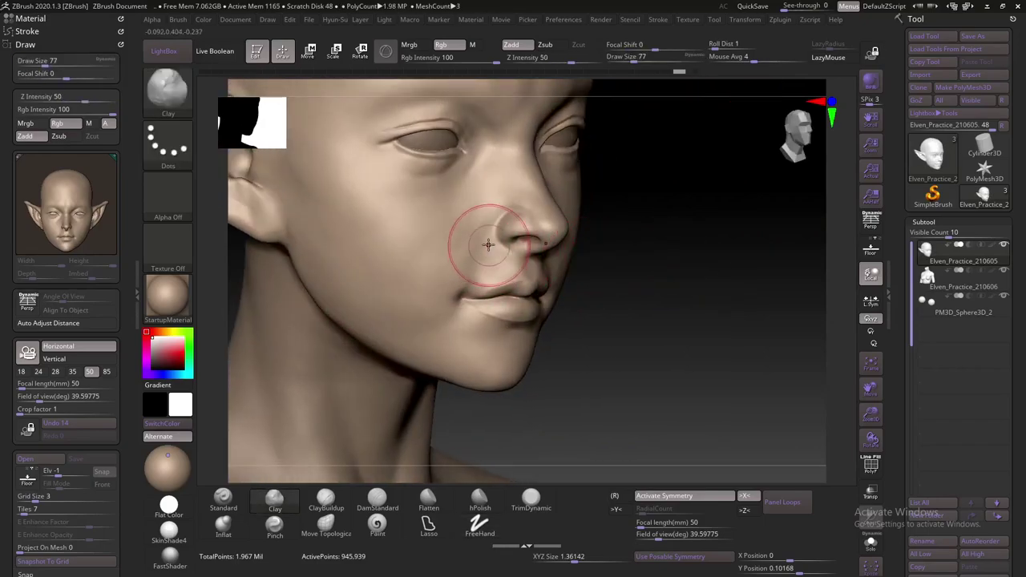
pyautogui.moveTo(528, 59); pyautogui.dragTo(517, 59)
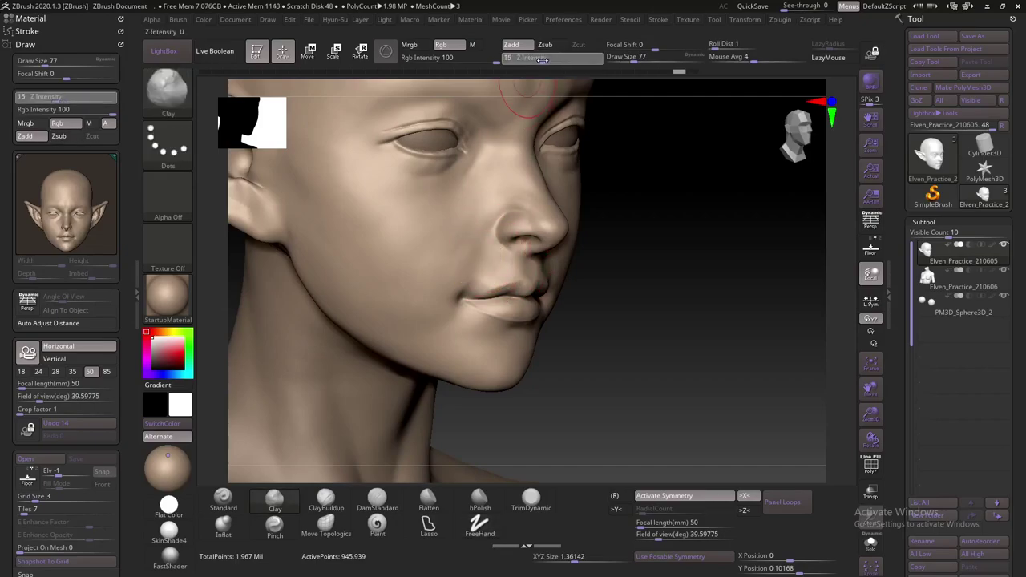
pyautogui.click(447, 46)
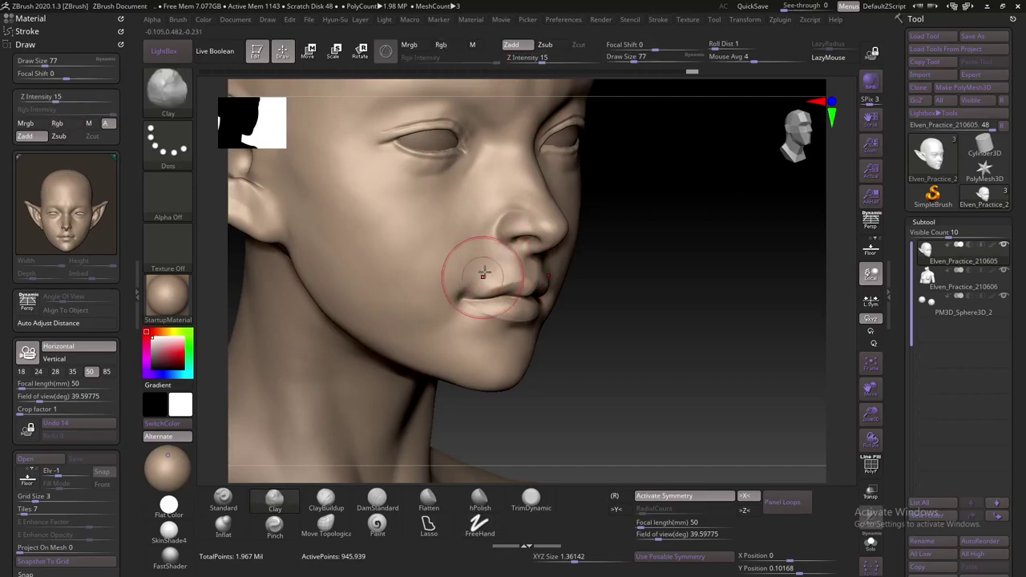
# Refine the cheeks and under-eye area at brush size 35 with smoothing, then bring up the brush library
pyautogui.moveTo(563, 294); pyautogui.dragTo(563, 271)
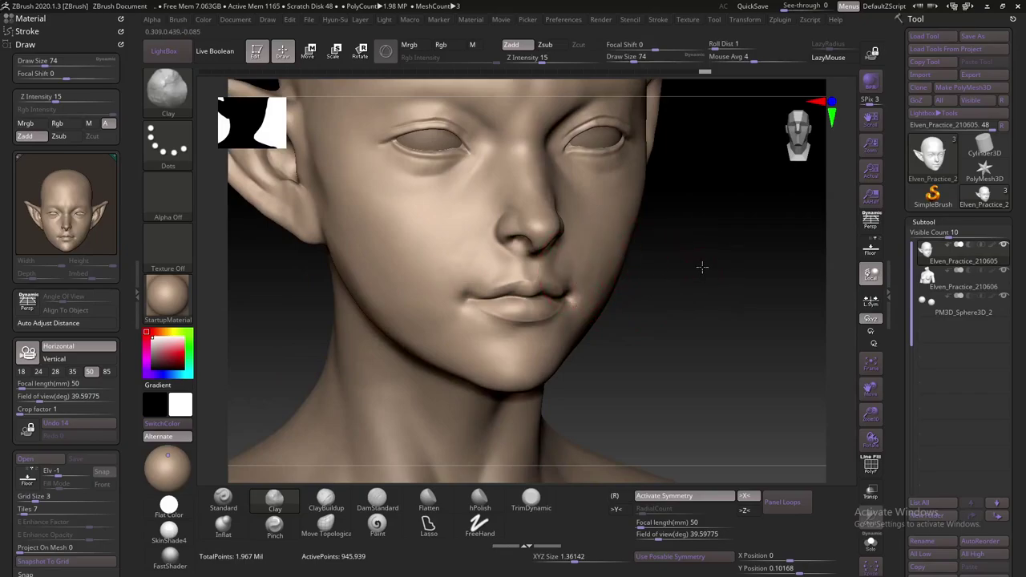
pyautogui.moveTo(702, 267); pyautogui.dragTo(681, 267)
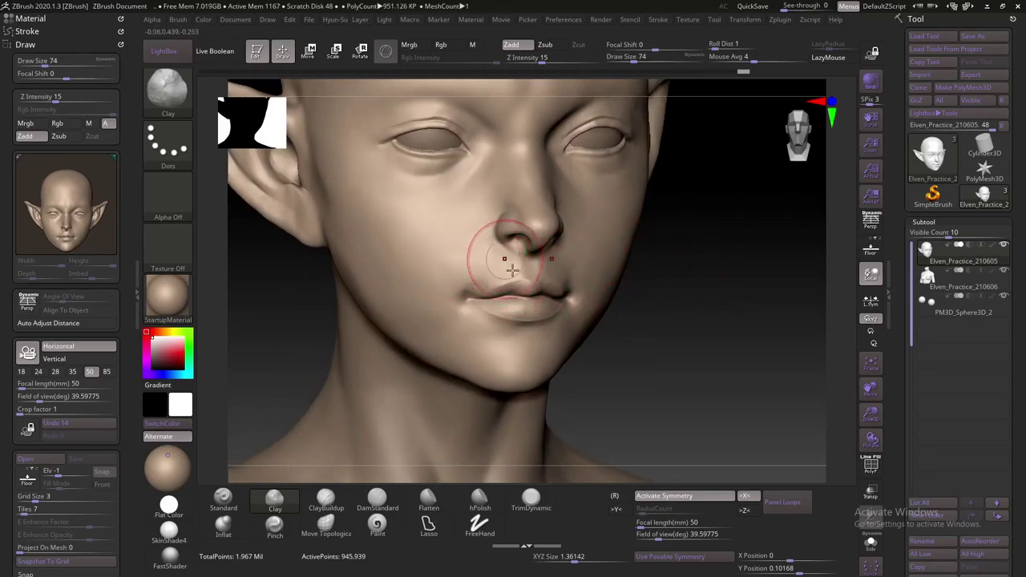
pyautogui.moveTo(673, 314); pyautogui.dragTo(652, 291)
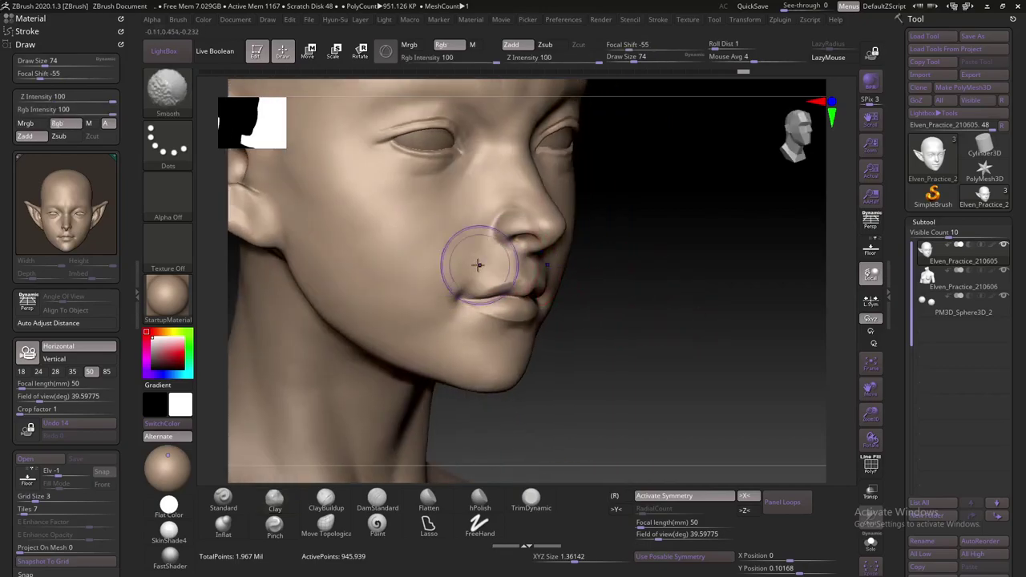
pyautogui.moveTo(470, 268); pyautogui.dragTo(618, 268)
pyautogui.moveTo(430, 276)
pyautogui.mouseDown()
pyautogui.moveTo(345, 392)
pyautogui.moveTo(406, 401)
pyautogui.mouseUp()
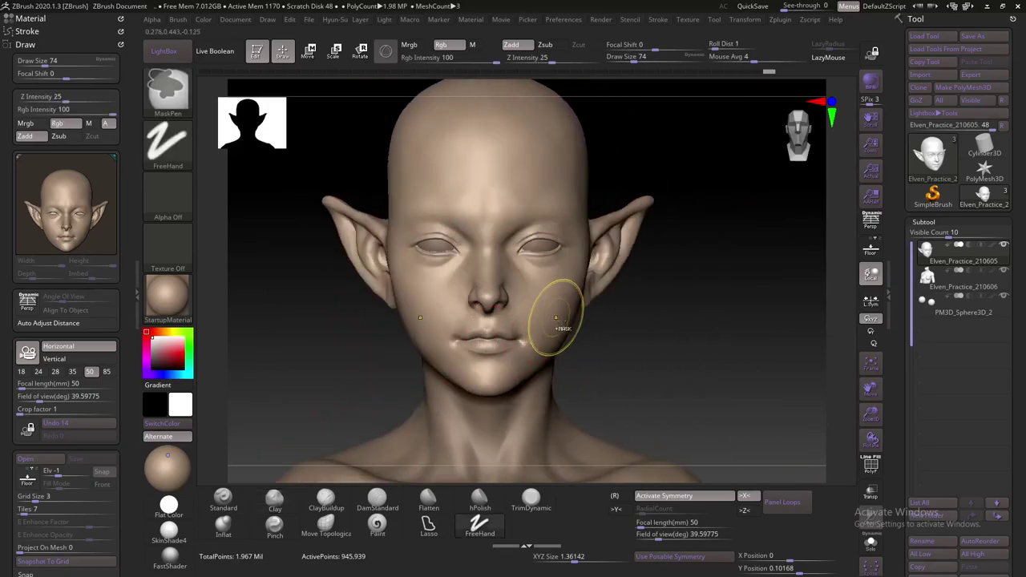
pyautogui.moveTo(561, 313)
pyautogui.keyDown('ctrl'); pyautogui.mouseDown(button='right')
pyautogui.moveTo(633, 333)
pyautogui.moveTo(479, 267)
pyautogui.mouseUp(button='right'); pyautogui.keyUp('ctrl')
pyautogui.press('[')
pyautogui.press('[')
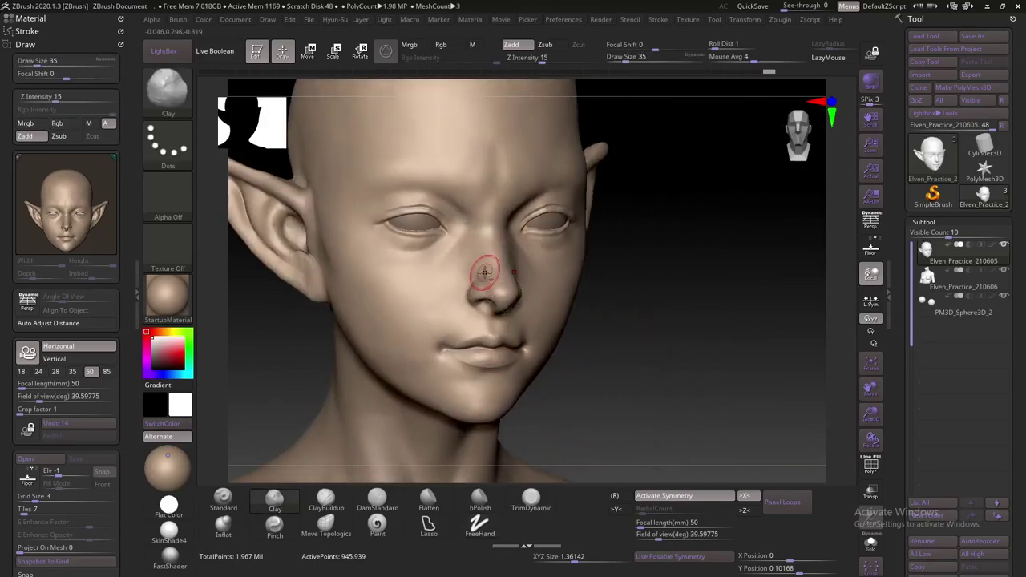
pyautogui.moveTo(534, 298)
pyautogui.mouseDown(button='right')
pyautogui.moveTo(518, 273)
pyautogui.moveTo(523, 247)
pyautogui.moveTo(687, 339)
pyautogui.moveTo(579, 271)
pyautogui.mouseUp(button='right')
pyautogui.press('shift')
pyautogui.press('ctrl')
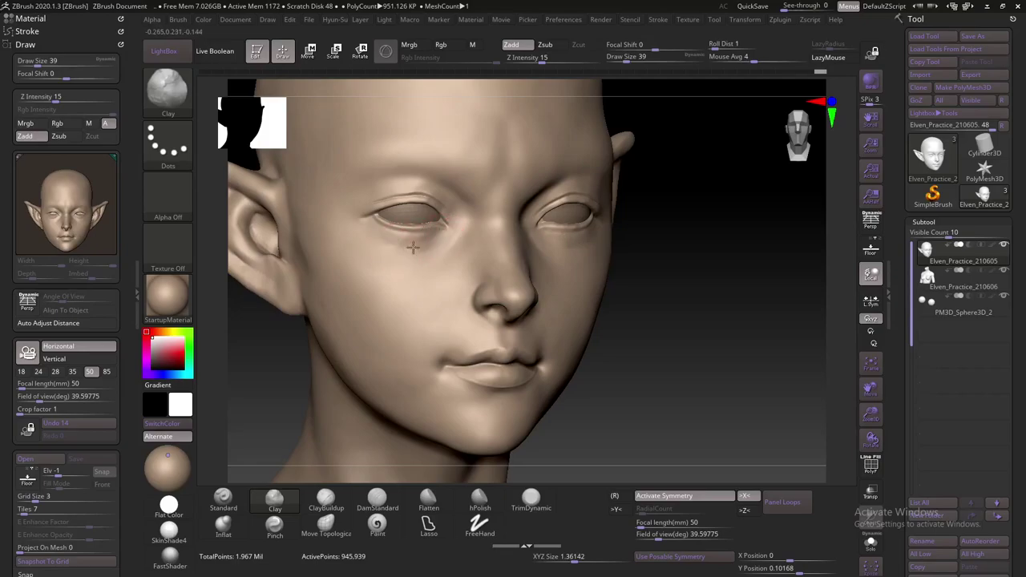
pyautogui.moveTo(618, 241)
pyautogui.mouseDown(button='right')
pyautogui.moveTo(420, 241)
pyautogui.moveTo(275, 348)
pyautogui.moveTo(487, 254)
pyautogui.moveTo(652, 304)
pyautogui.moveTo(376, 393)
pyautogui.moveTo(351, 391)
pyautogui.mouseUp(button='right')
pyautogui.press('b')
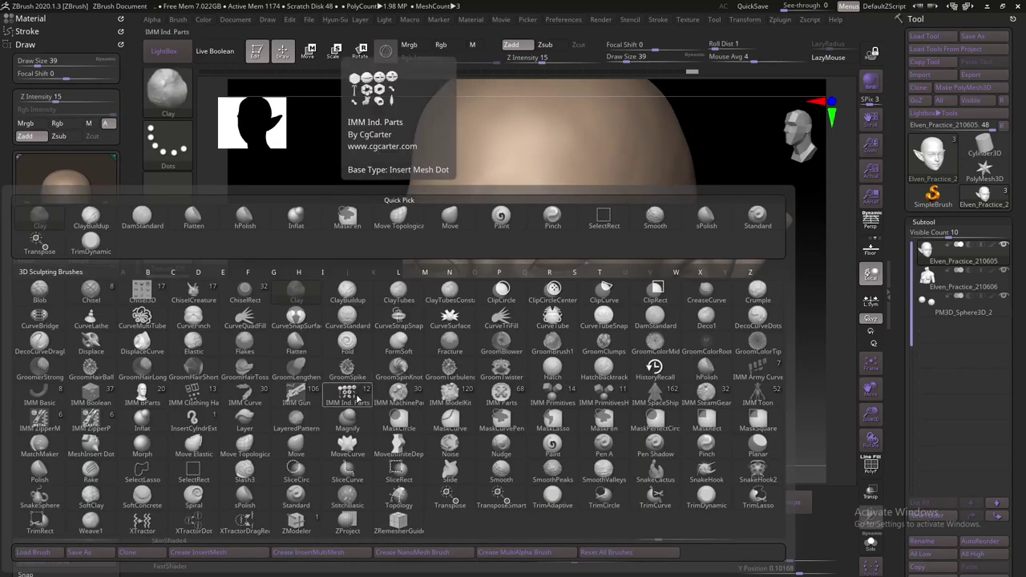
# Select the IMM Basic brush and frame a close side profile of the nose and eye
pyautogui.click(41, 392)
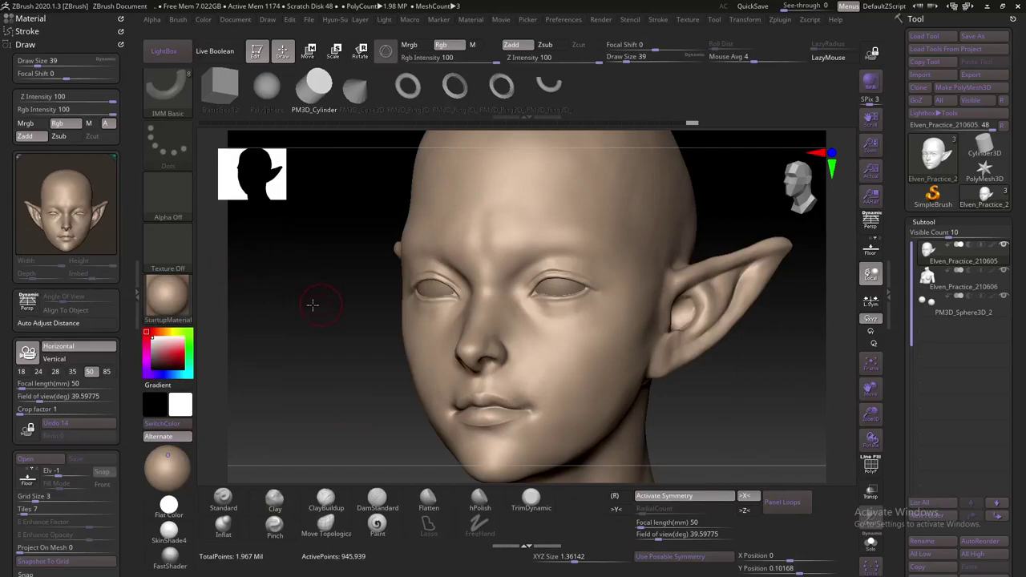
pyautogui.moveTo(311, 304); pyautogui.dragTo(348, 299)
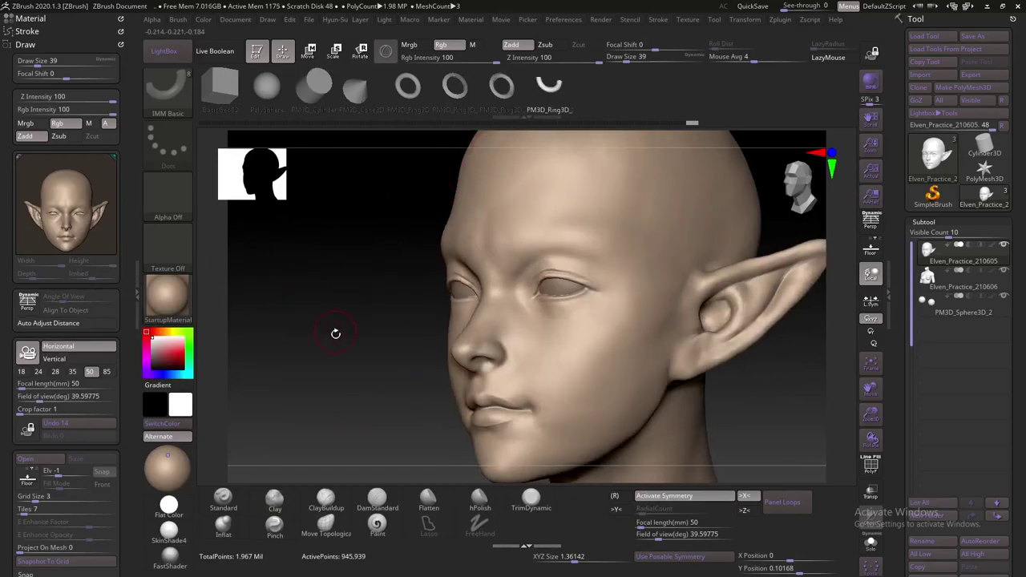
pyautogui.moveTo(336, 334); pyautogui.dragTo(312, 344)
pyautogui.keyDown('ctrl'); pyautogui.moveTo(312, 344); pyautogui.dragTo(457, 294, button='right'); pyautogui.keyUp('ctrl')
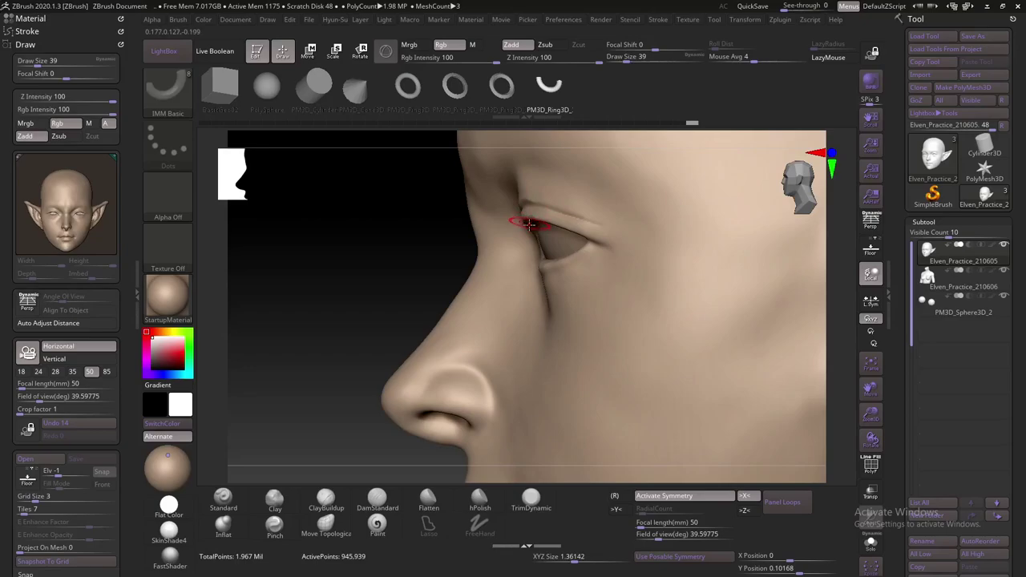
pyautogui.moveTo(529, 222); pyautogui.dragTo(525, 226)
pyautogui.moveTo(340, 261); pyautogui.dragTo(340, 260)
# Toggle the content browser off again and reopen the brush library
pyautogui.press(',')
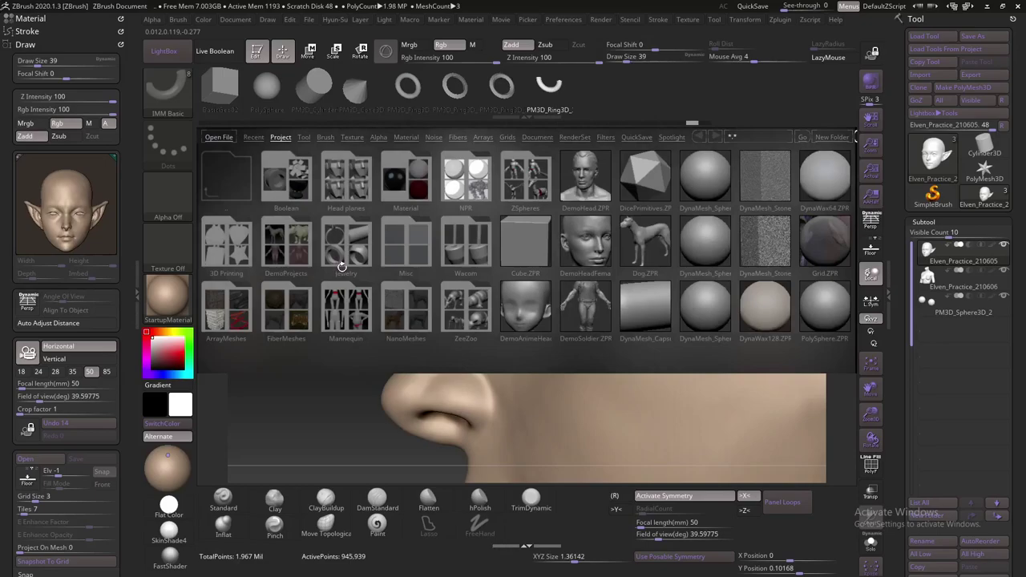
pyautogui.press(',')
pyautogui.press('b')
pyautogui.press('Escape')
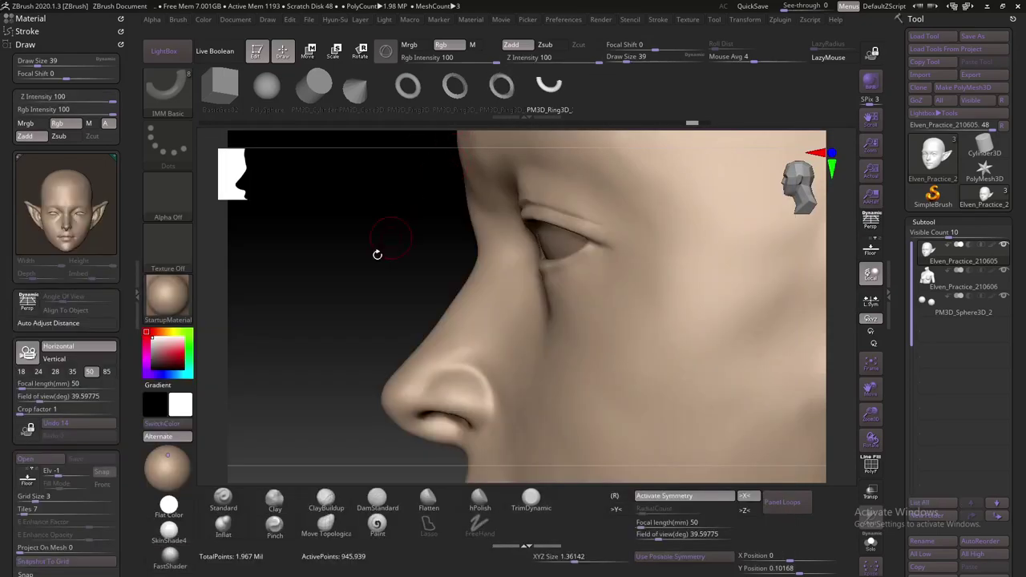
pyautogui.press('b')
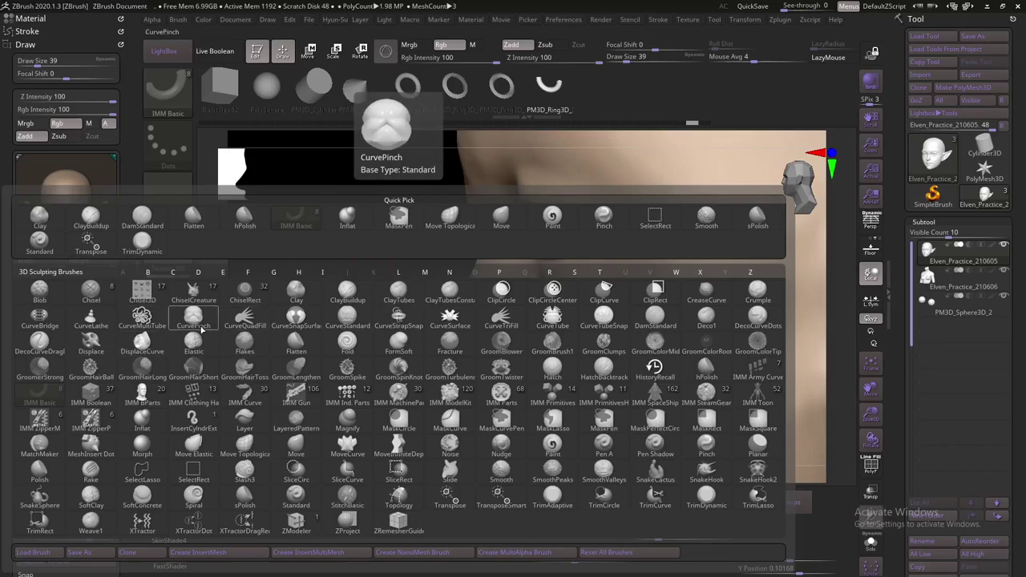
# Draw a CurveTube along the upper eyelid and thin it to Draw Size 8
pyautogui.click(544, 325)
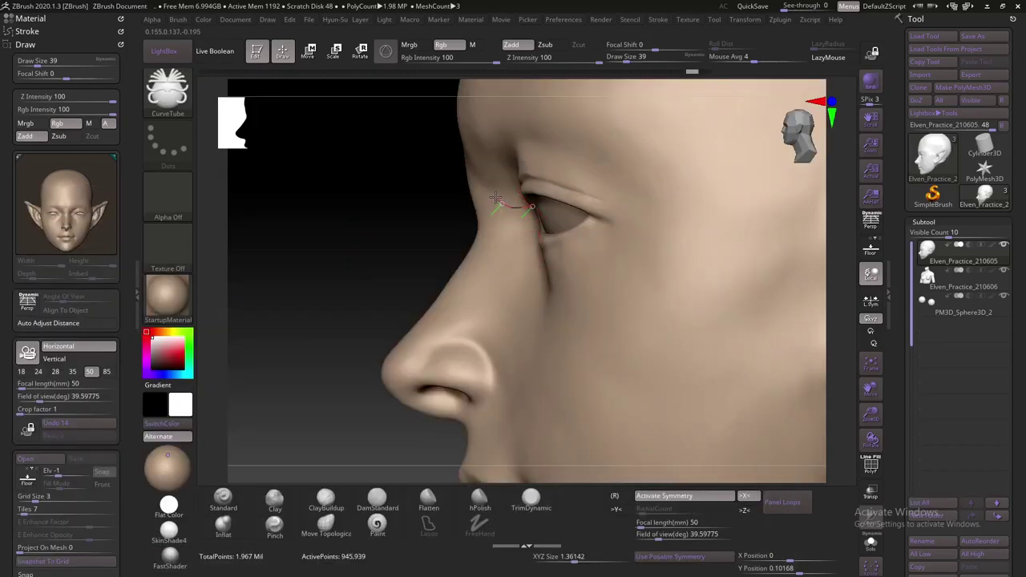
pyautogui.moveTo(429, 204)
pyautogui.mouseDown()
pyautogui.moveTo(361, 245)
pyautogui.moveTo(346, 240)
pyautogui.mouseUp()
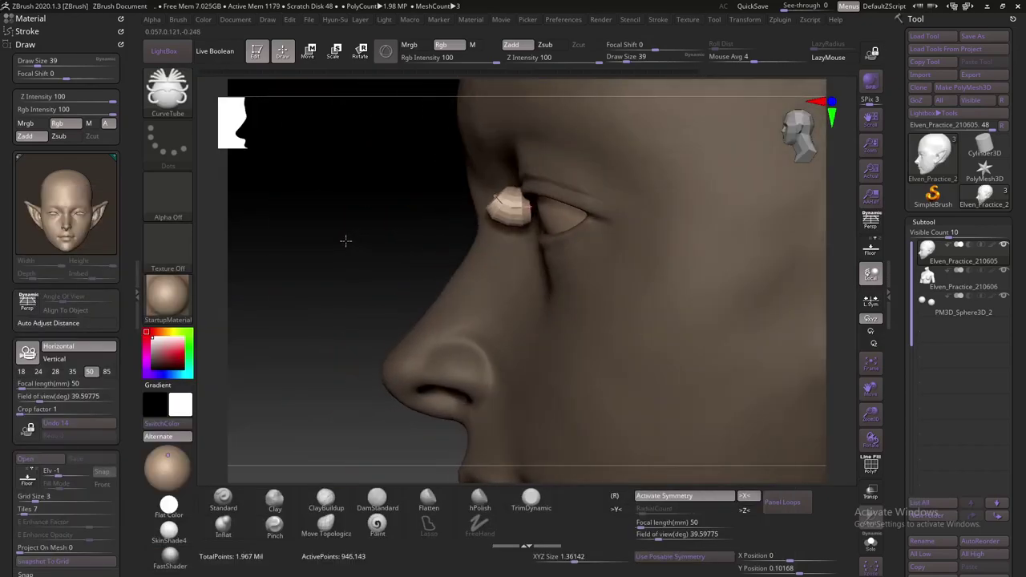
pyautogui.press('s')
pyautogui.moveTo(479, 208); pyautogui.dragTo(407, 227)
pyautogui.press('s')
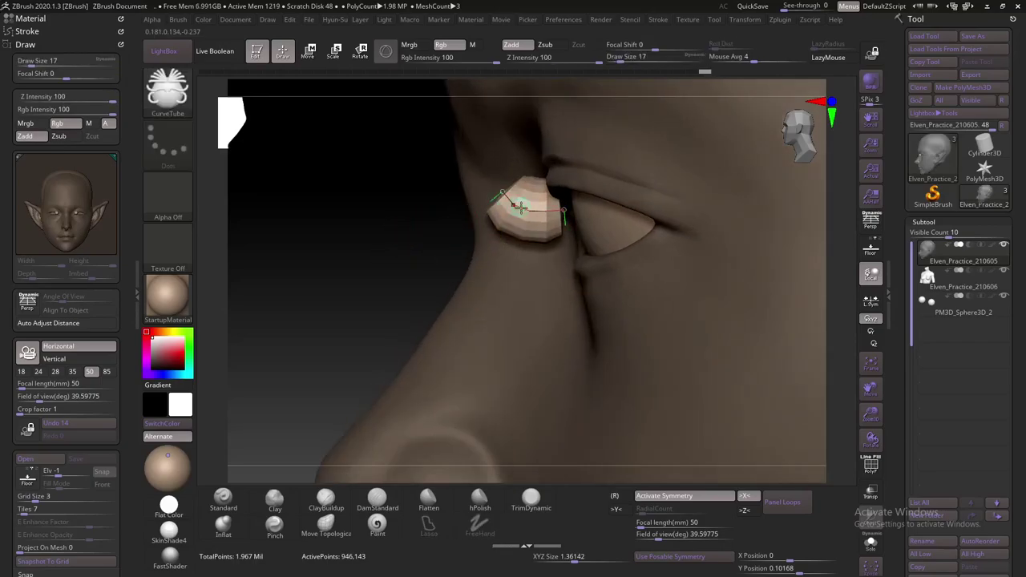
pyautogui.press('s')
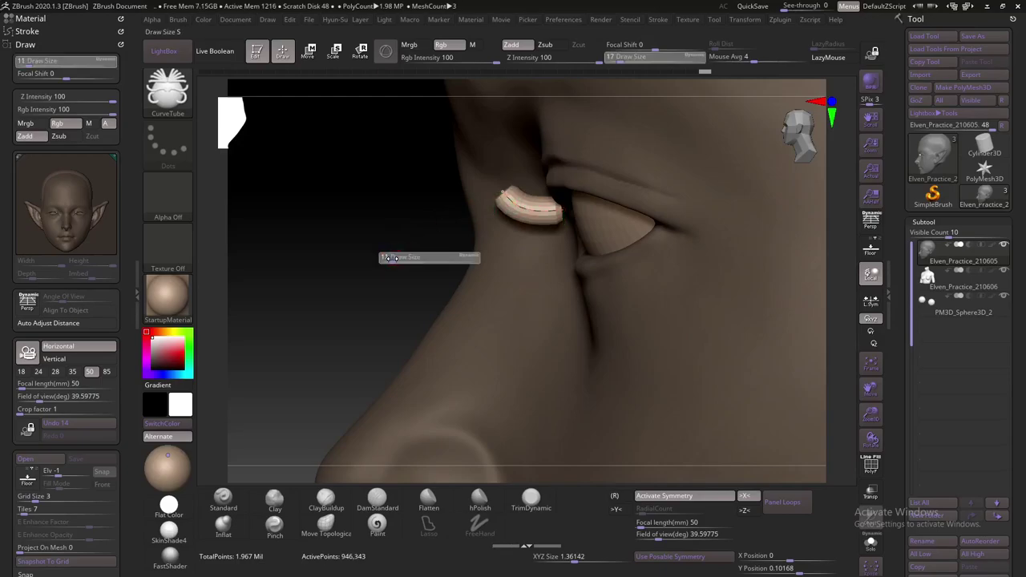
pyautogui.moveTo(393, 258); pyautogui.dragTo(389, 258)
pyautogui.moveTo(462, 229)
pyautogui.keyDown('alt'); pyautogui.mouseDown()
pyautogui.moveTo(321, 229)
pyautogui.moveTo(373, 278)
pyautogui.mouseUp(); pyautogui.keyUp('alt')
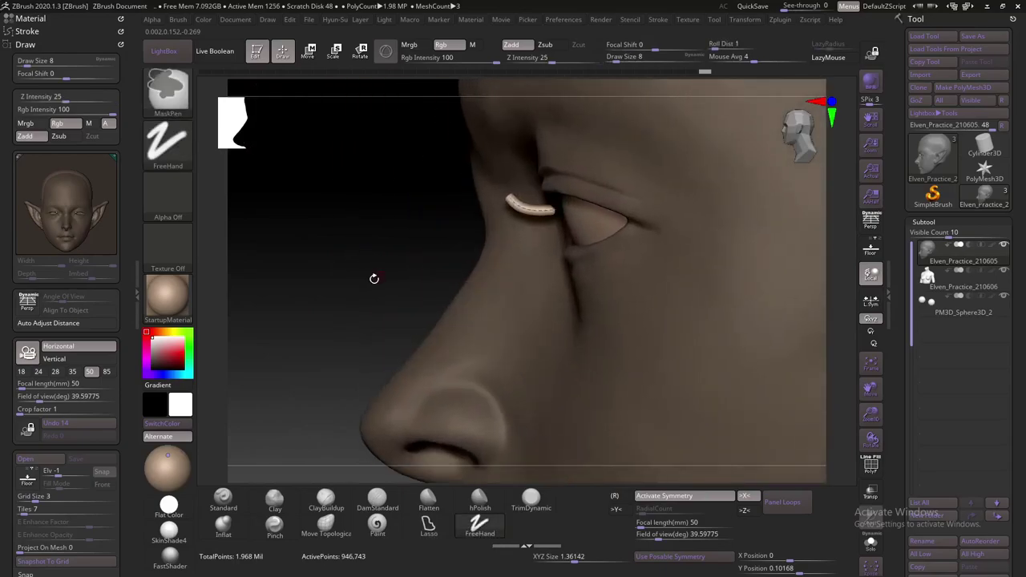
# Show the Stroke > Curve Functions smoothness settings
pyautogui.click(73, 34)
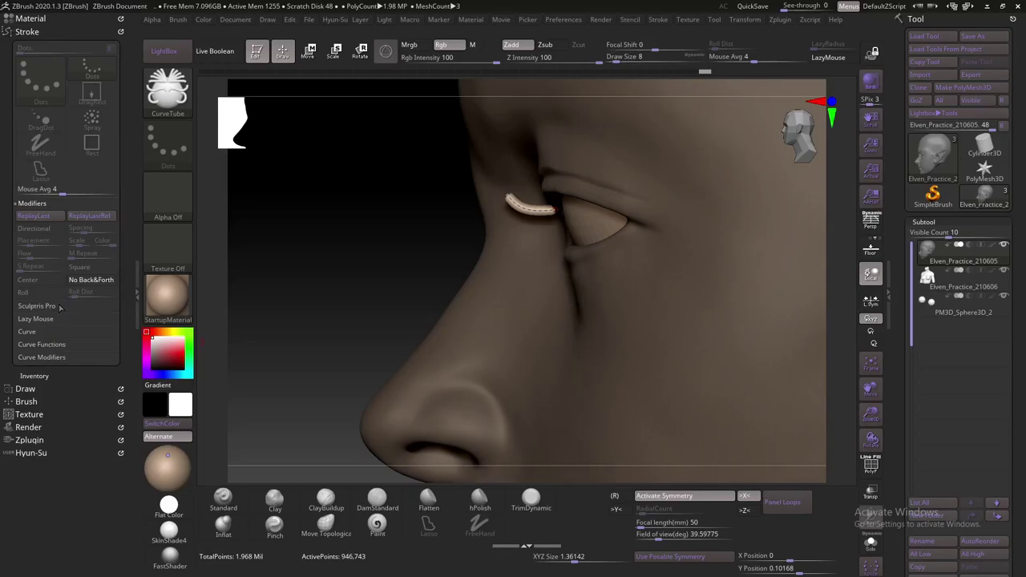
pyautogui.click(58, 333)
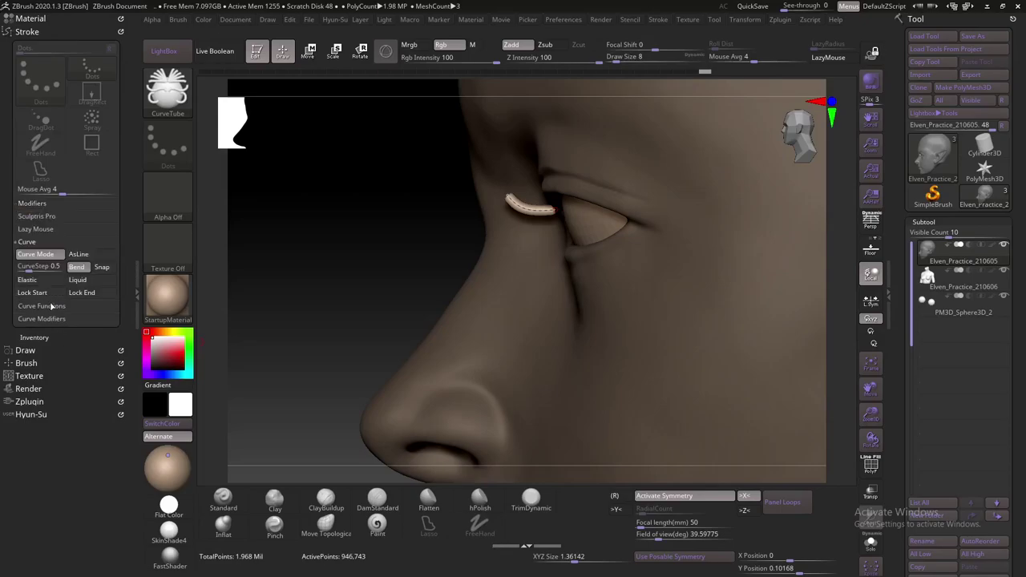
pyautogui.click(60, 310)
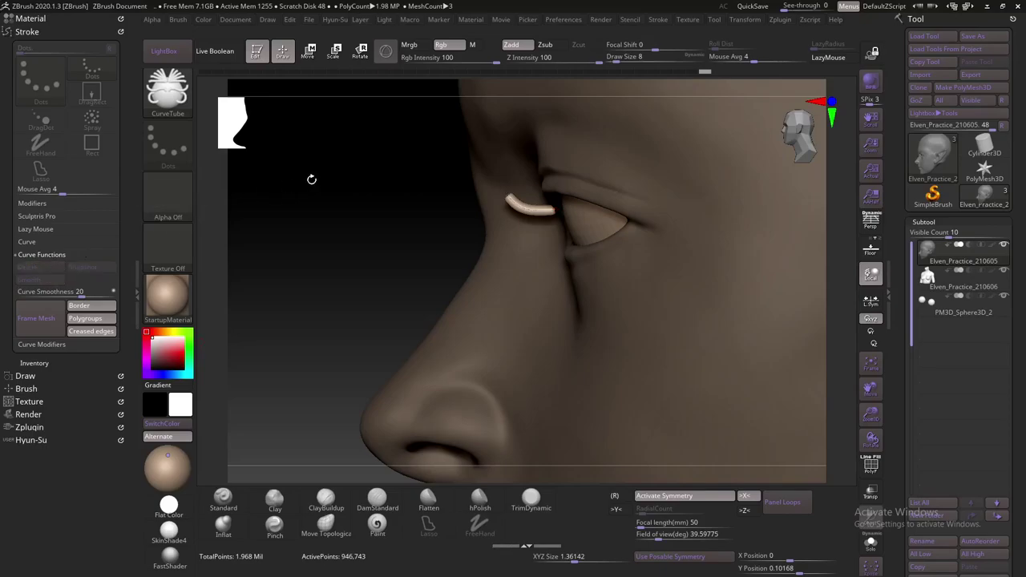
# Make the tube the active subtool and move it onto the upper eyelid edge with the gizmo
pyautogui.keyDown('ctrl'); pyautogui.moveTo(355, 277); pyautogui.dragTo(458, 256, button='right'); pyautogui.keyUp('ctrl')
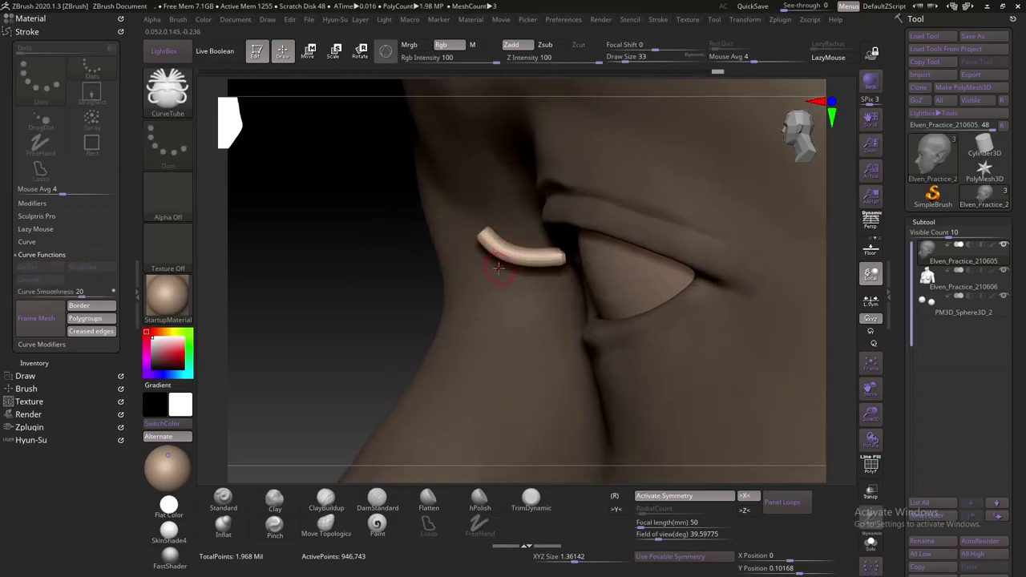
pyautogui.press('w')
pyautogui.keyDown('alt'); pyautogui.click(532, 260); pyautogui.keyUp('alt')
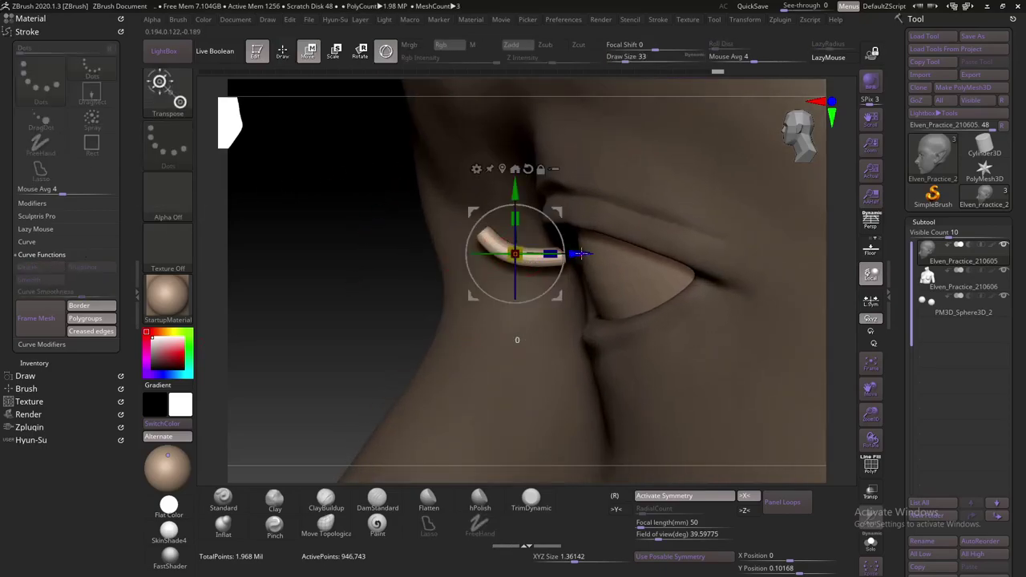
pyautogui.moveTo(412, 253); pyautogui.dragTo(480, 240, button='right')
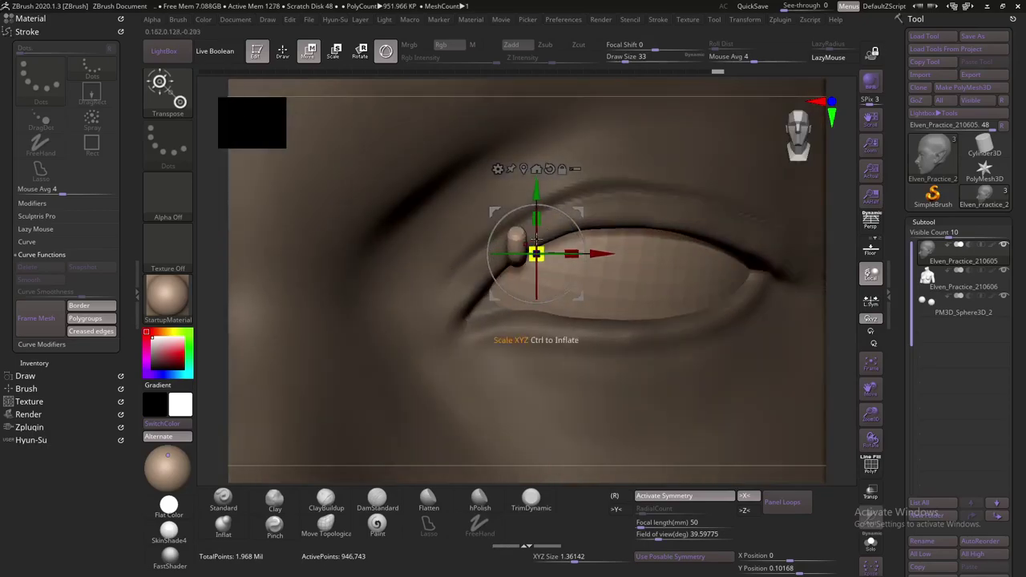
pyautogui.moveTo(605, 206); pyautogui.dragTo(669, 207)
pyautogui.moveTo(604, 249); pyautogui.dragTo(654, 228)
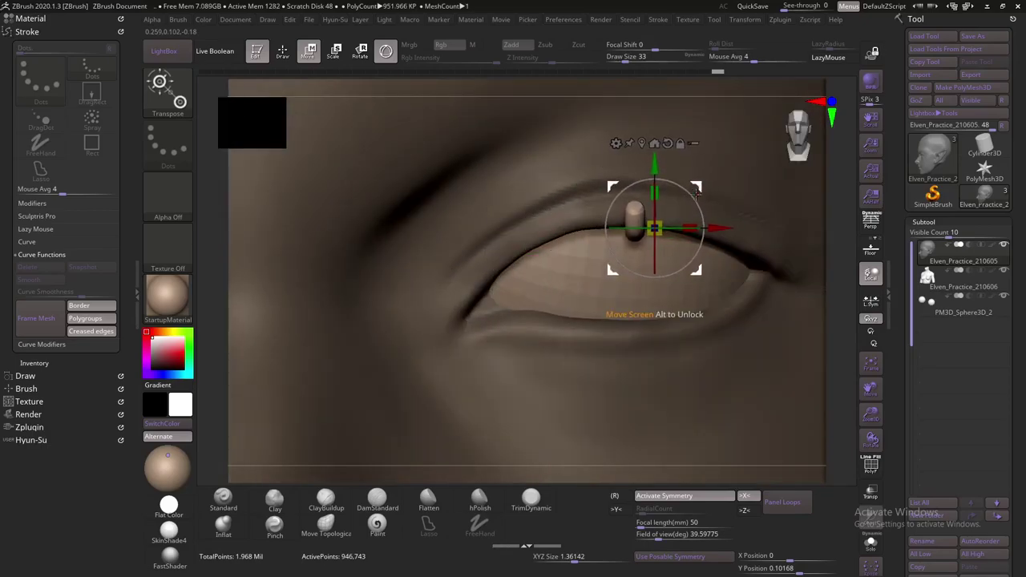
pyautogui.moveTo(817, 240); pyautogui.dragTo(561, 264, button='right')
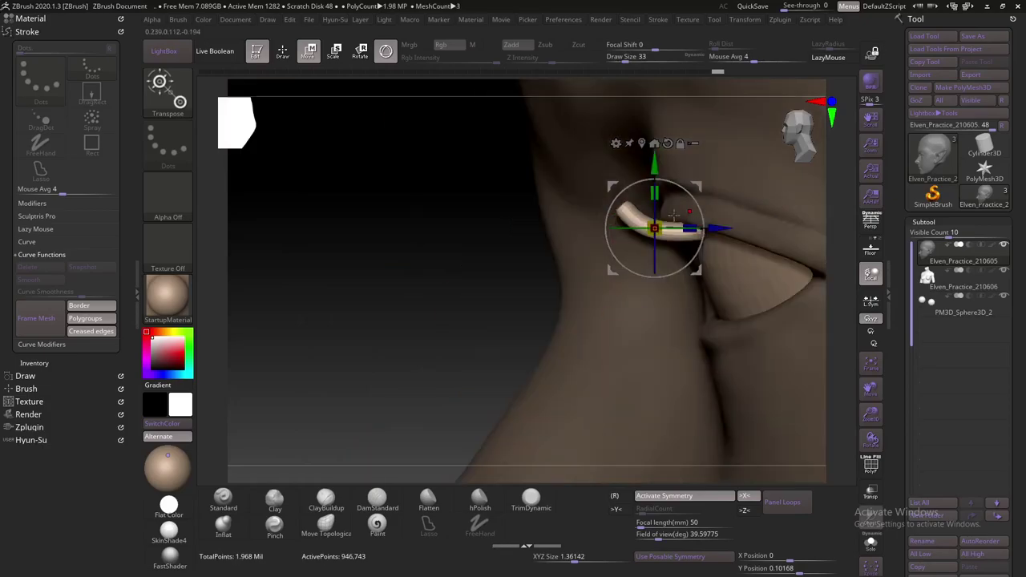
# Pinch the tube's end toward a point with the Pinch brush, starting at size 94
pyautogui.press('q')
pyautogui.press('s')
pyautogui.moveTo(491, 280); pyautogui.dragTo(513, 280)
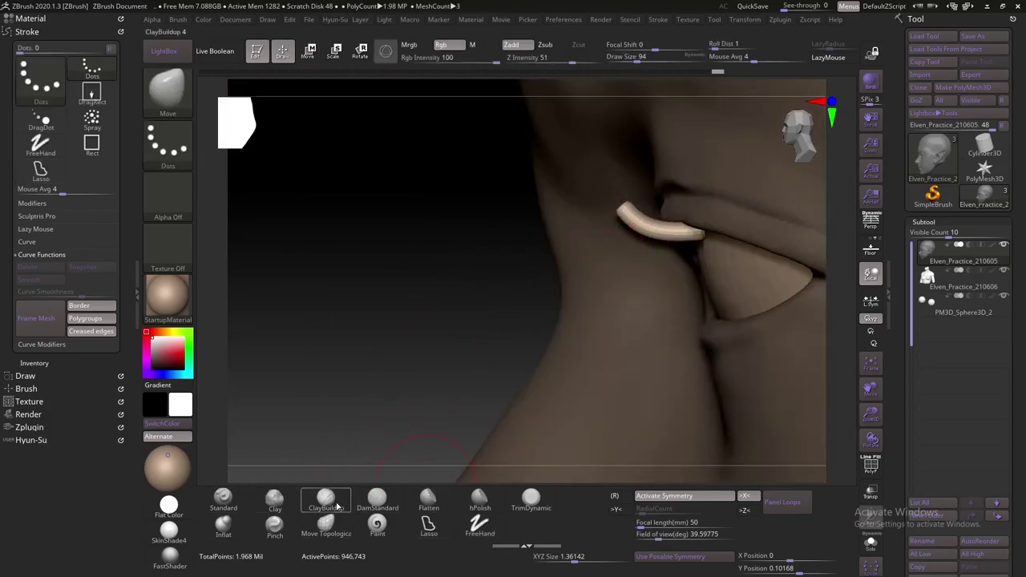
pyautogui.click(274, 524)
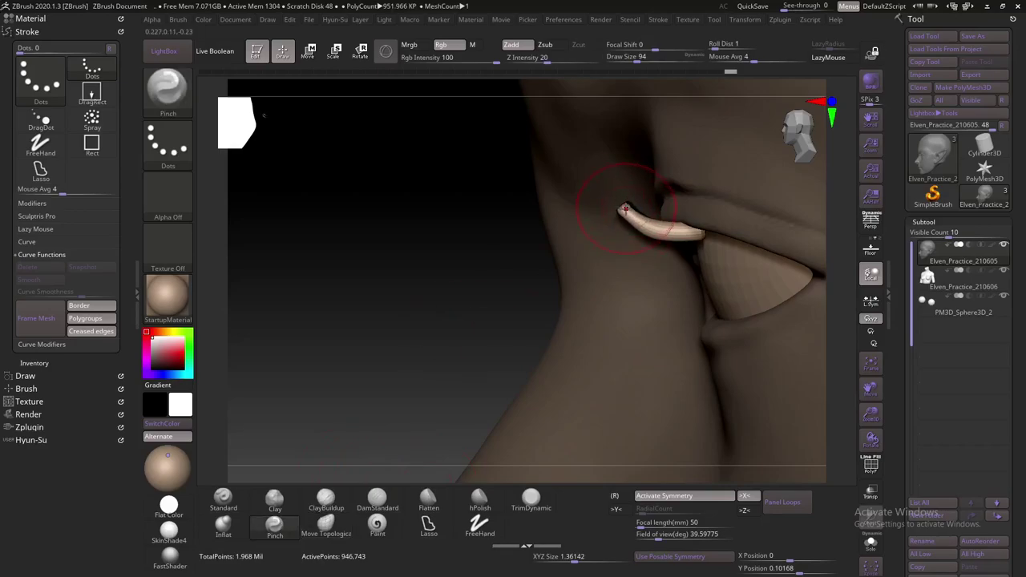
pyautogui.press('[')
pyautogui.press(']')
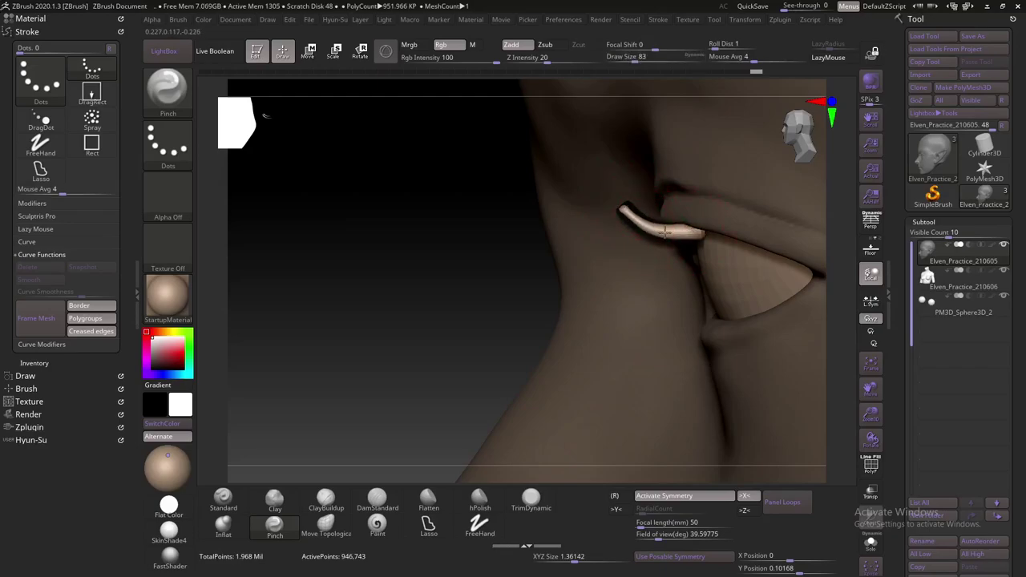
pyautogui.moveTo(683, 226); pyautogui.dragTo(788, 232, button='right')
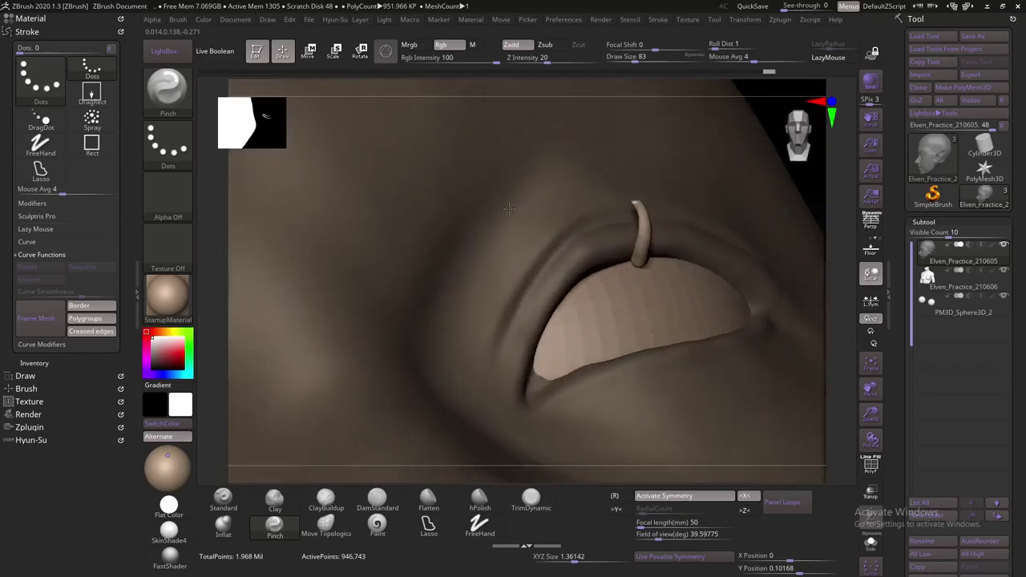
pyautogui.moveTo(787, 233); pyautogui.dragTo(648, 187, button='right')
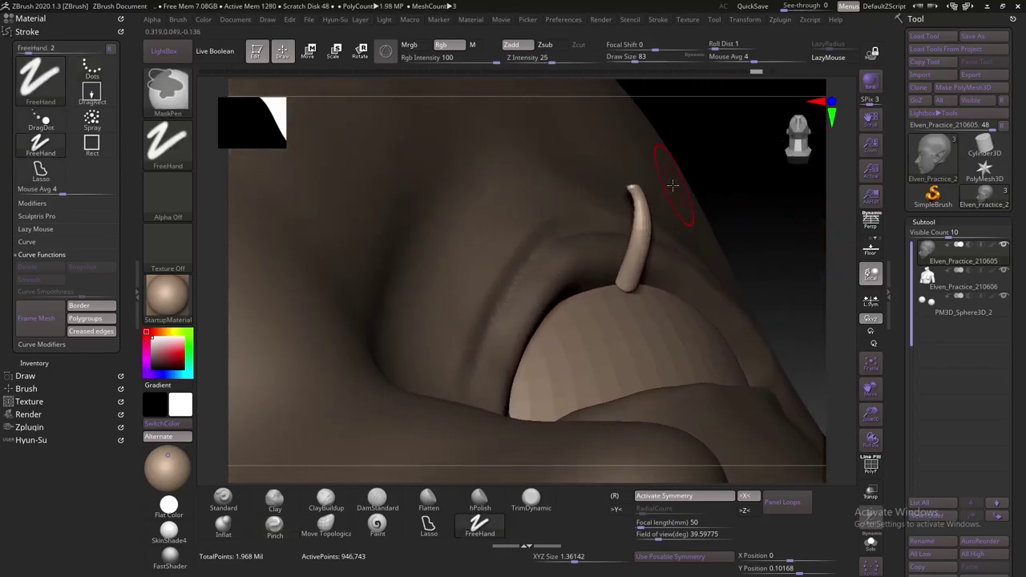
pyautogui.press('s')
pyautogui.moveTo(648, 187); pyautogui.dragTo(633, 181)
pyautogui.press('s')
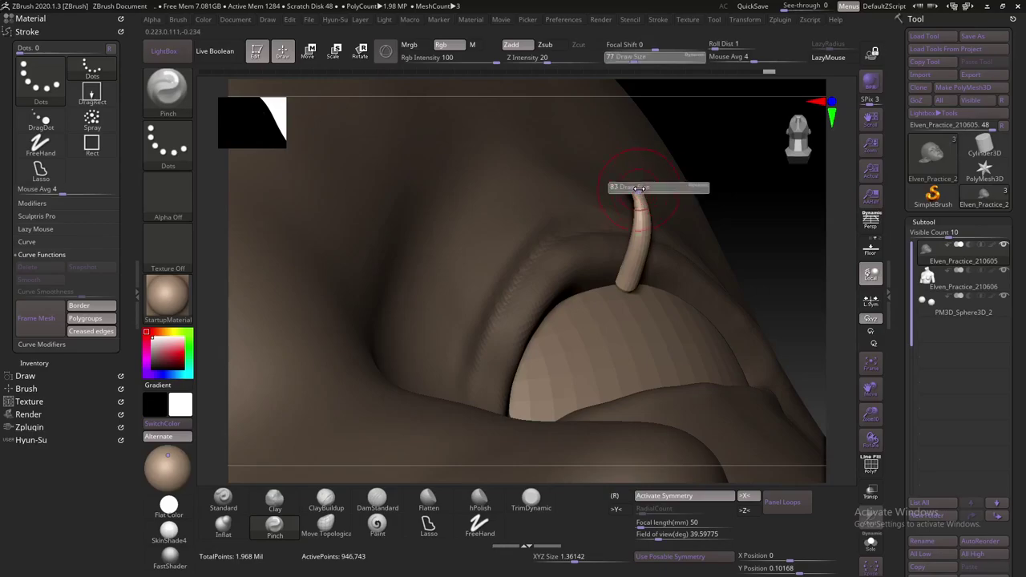
# Shape the tip with the Move and Move Topological brushes at size 59, then return to Pinch
pyautogui.press('b')
pyautogui.press('m')
pyautogui.press('v')
pyautogui.moveTo(664, 177); pyautogui.dragTo(756, 172, button='right')
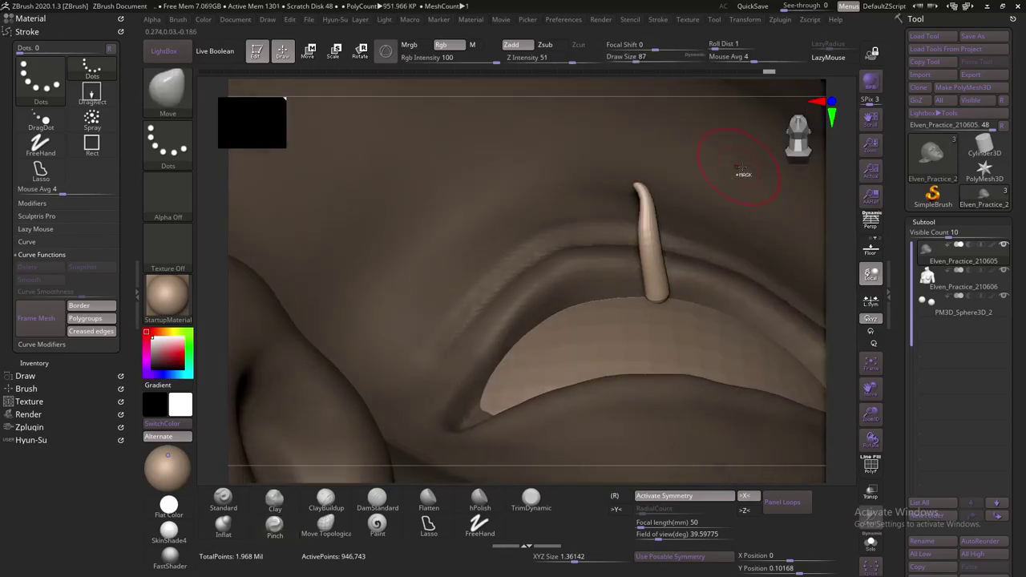
pyautogui.press('s')
pyautogui.press('s')
pyautogui.moveTo(630, 195); pyautogui.dragTo(641, 201)
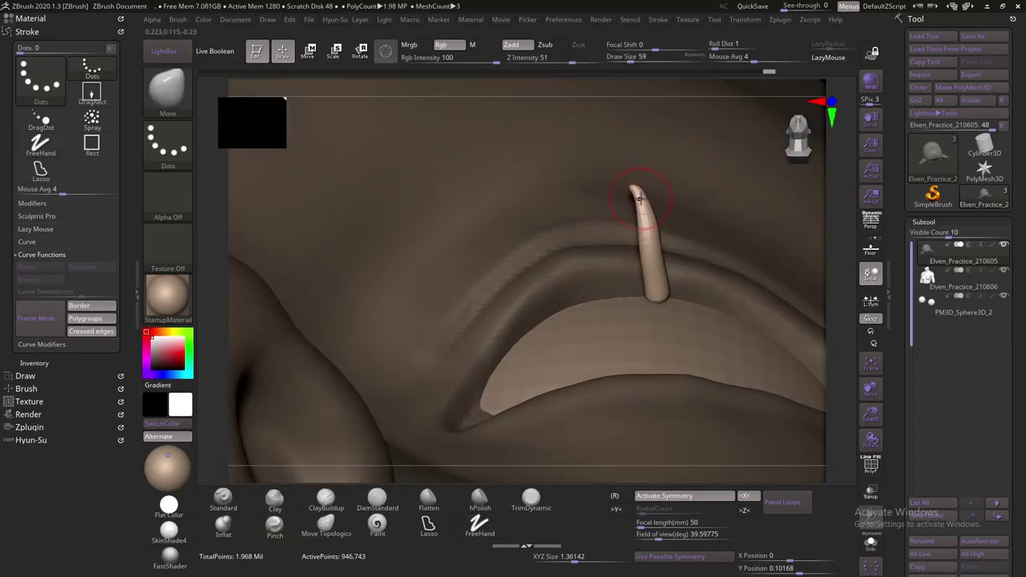
pyautogui.click(335, 521)
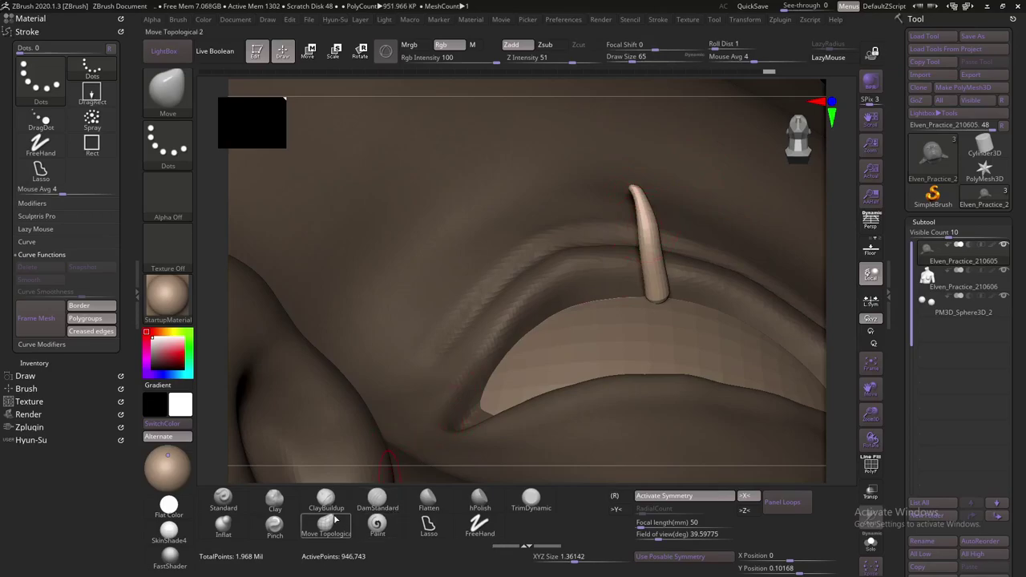
pyautogui.hotkey('shift', 'f')
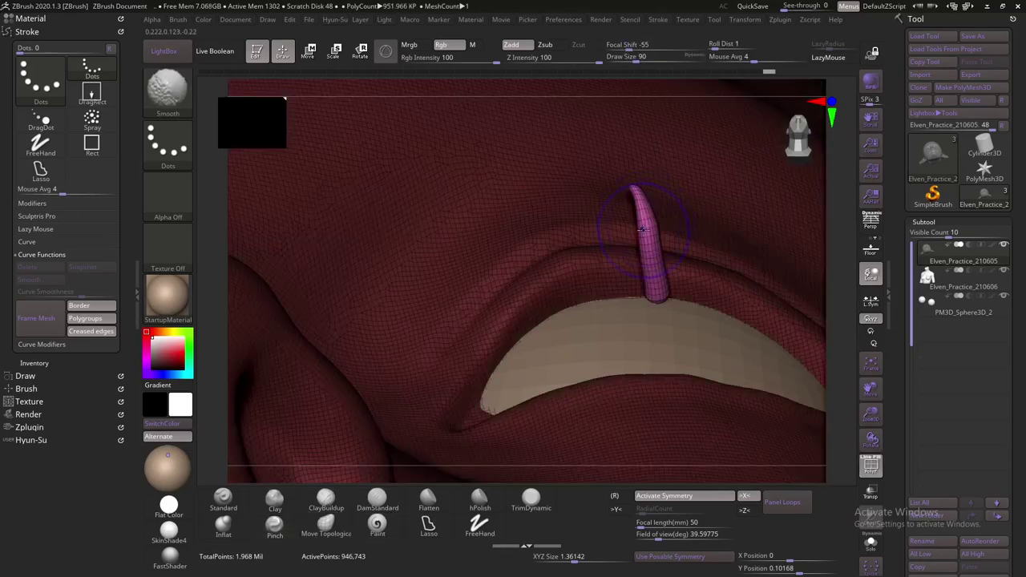
pyautogui.hotkey('shift', 'f')
pyautogui.press('b')
pyautogui.press('p')
pyautogui.press('i')
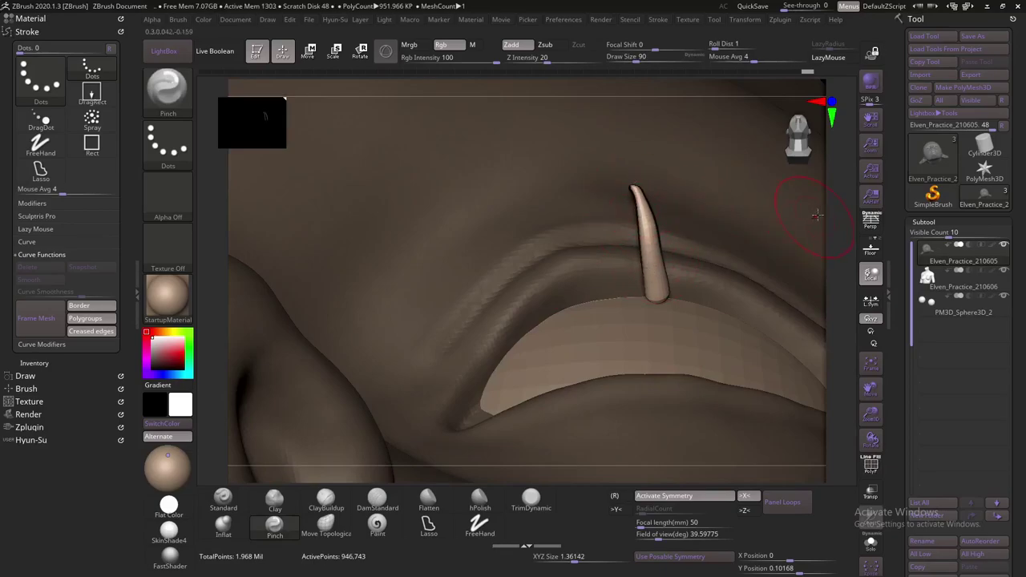
# Hide the tube so only the face remains visible
pyautogui.moveTo(827, 242); pyautogui.dragTo(744, 257)
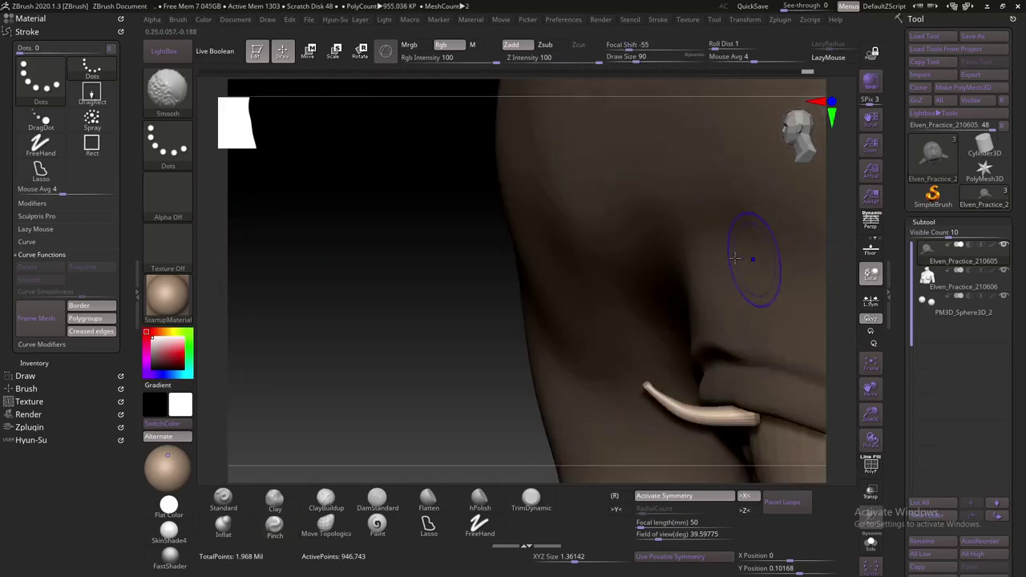
pyautogui.moveTo(467, 331); pyautogui.dragTo(386, 261)
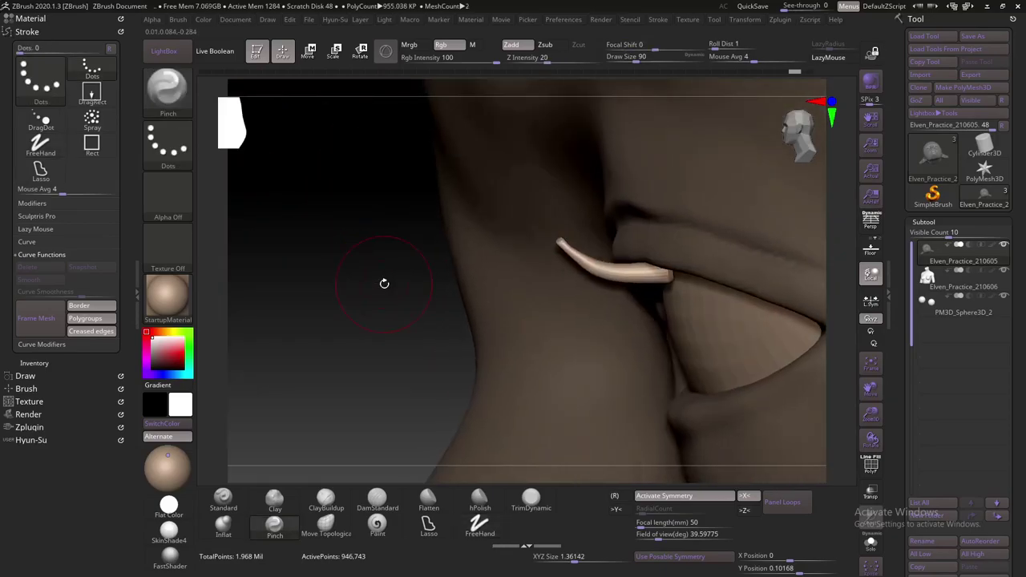
pyautogui.hotkey('shift', 'f')
pyautogui.hotkey('shift', 'f')
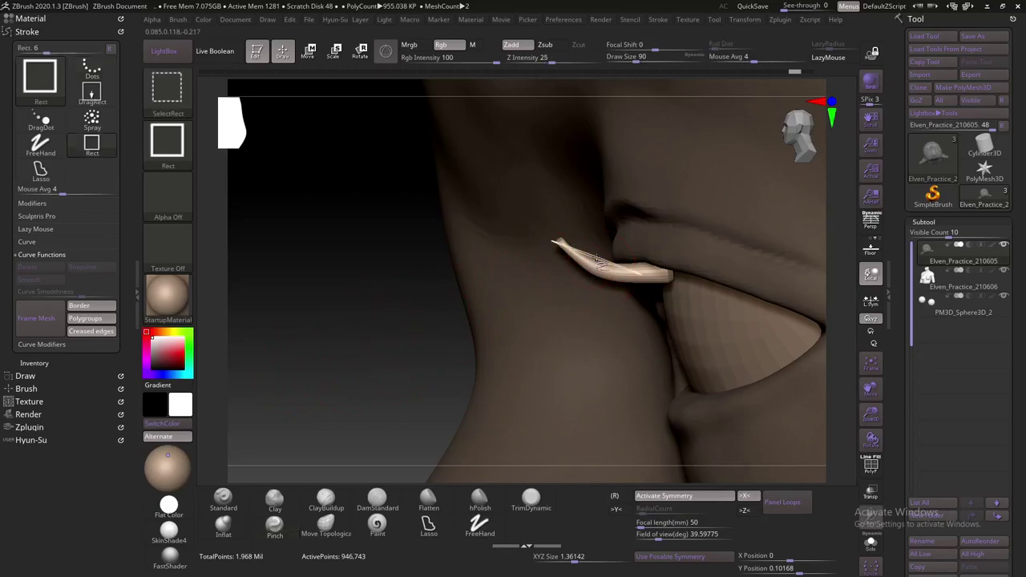
pyautogui.keyDown('ctrl'); pyautogui.keyDown('shift'); pyautogui.click(613, 269); pyautogui.keyUp('shift'); pyautogui.keyUp('ctrl')
pyautogui.keyDown('ctrl'); pyautogui.keyDown('shift'); pyautogui.moveTo(305, 376); pyautogui.dragTo(280, 390); pyautogui.keyUp('shift'); pyautogui.keyUp('ctrl')
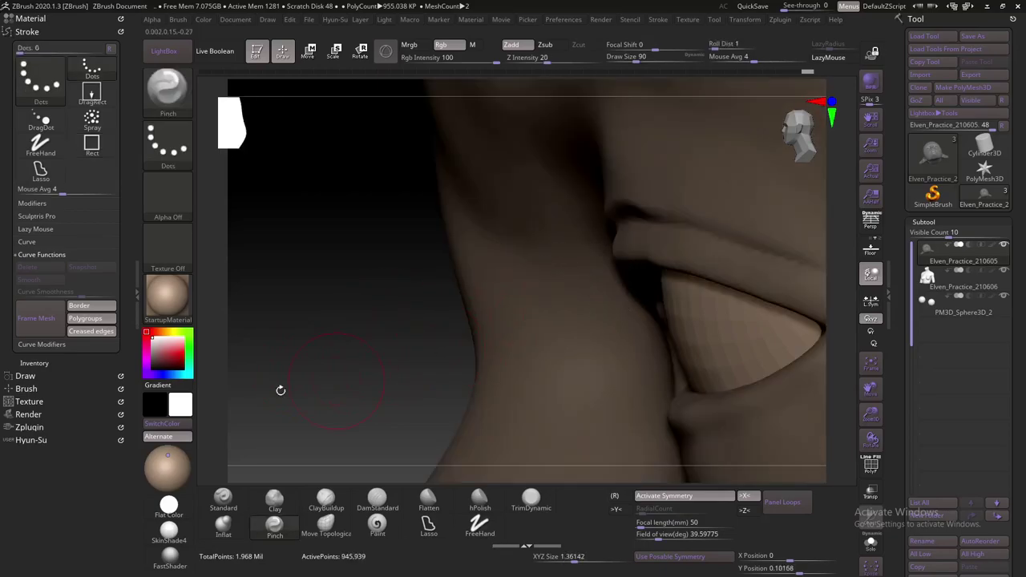
# Run Geometry > Split Hidden and make the new Elven_Practice_210607 subtool active
pyautogui.click(91, 436)
pyautogui.scroll(-1, 126, 368)
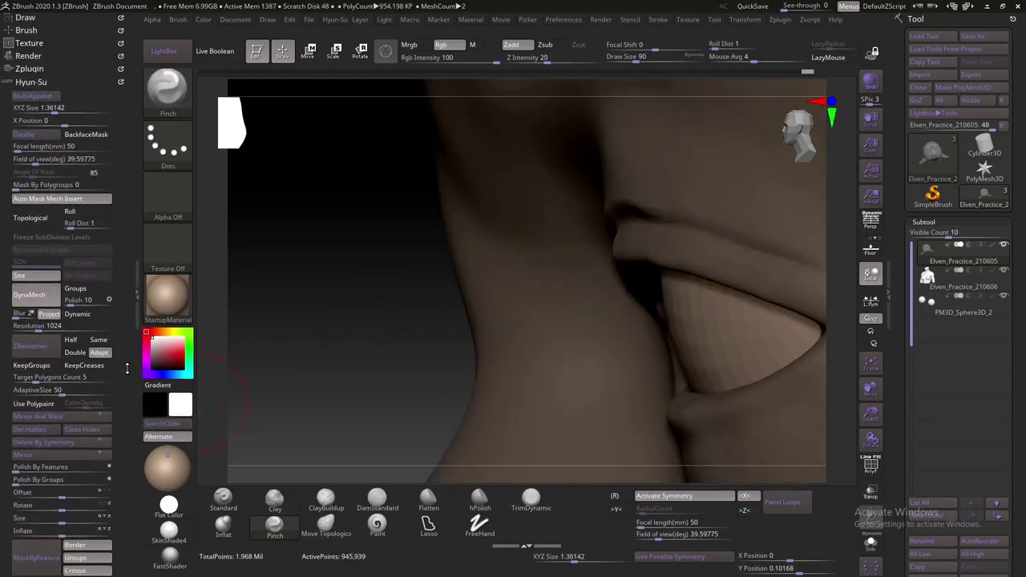
pyautogui.scroll(-3, 126, 368)
pyautogui.scroll(-2, 127, 367)
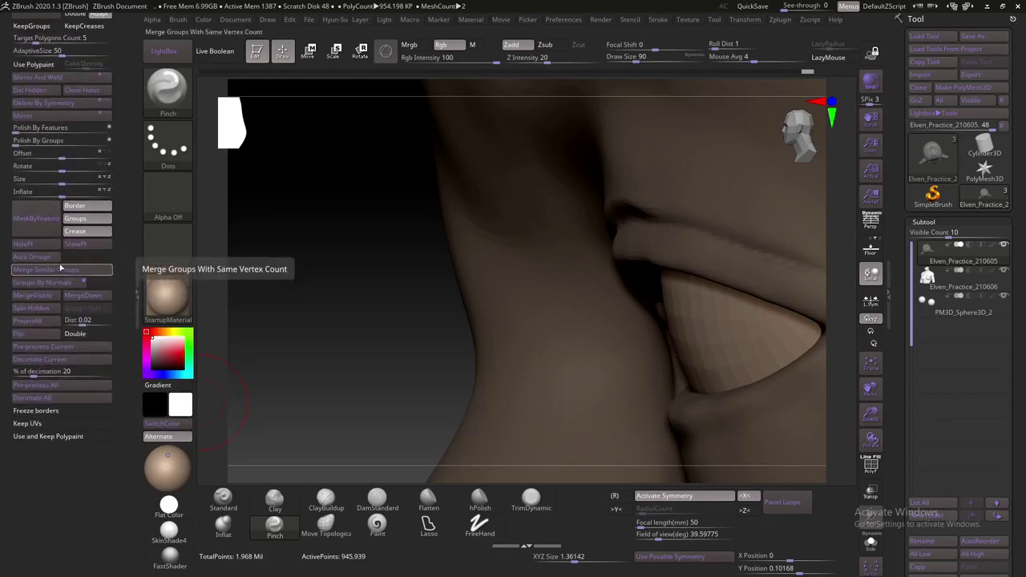
pyautogui.click(44, 312)
pyautogui.click(926, 279)
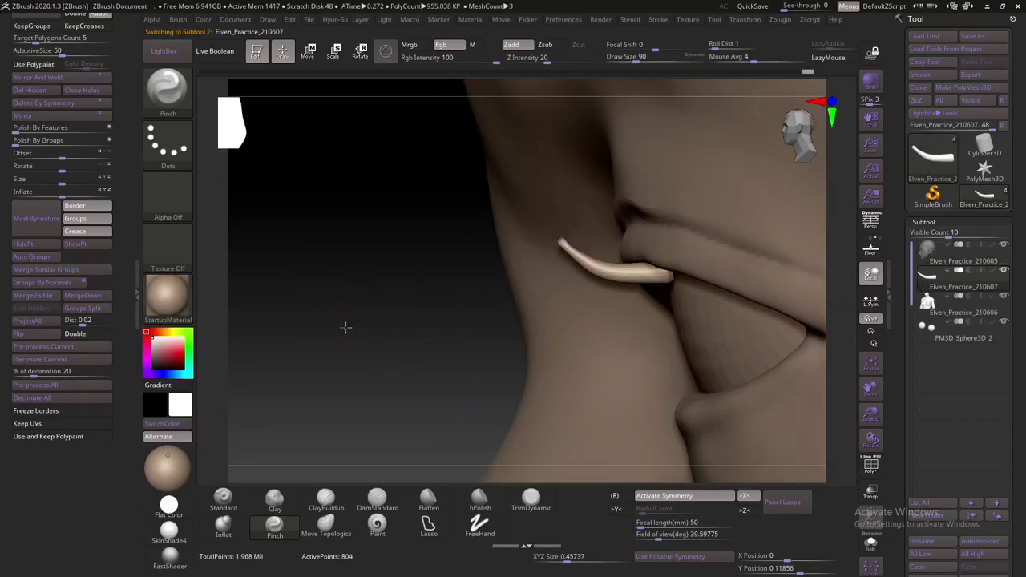
pyautogui.moveTo(344, 328); pyautogui.dragTo(441, 318)
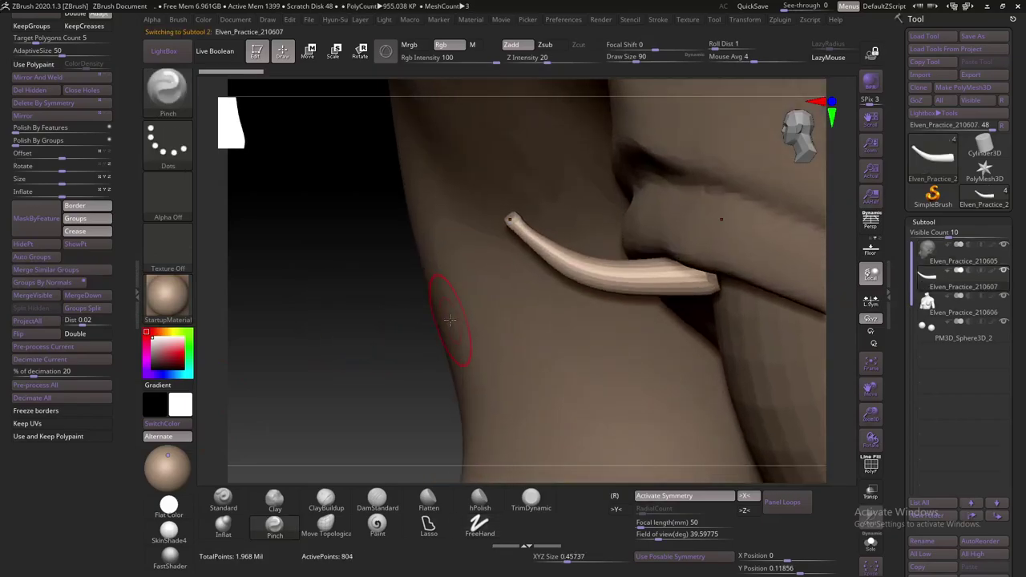
# Choose the ZModeler brush at Draw Size 2 and frame the tube
pyautogui.press('b')
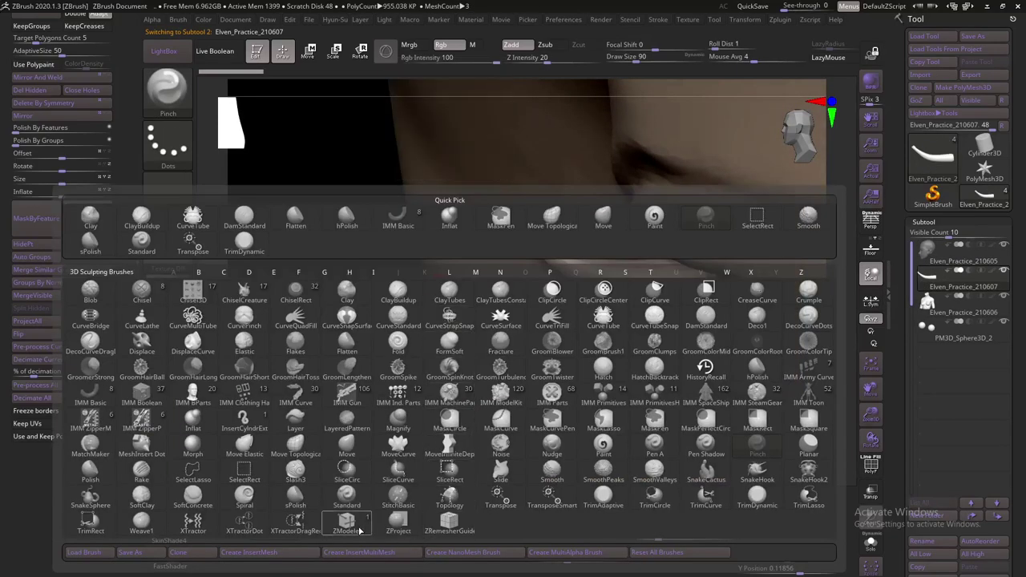
pyautogui.click(360, 530)
pyautogui.click(324, 563)
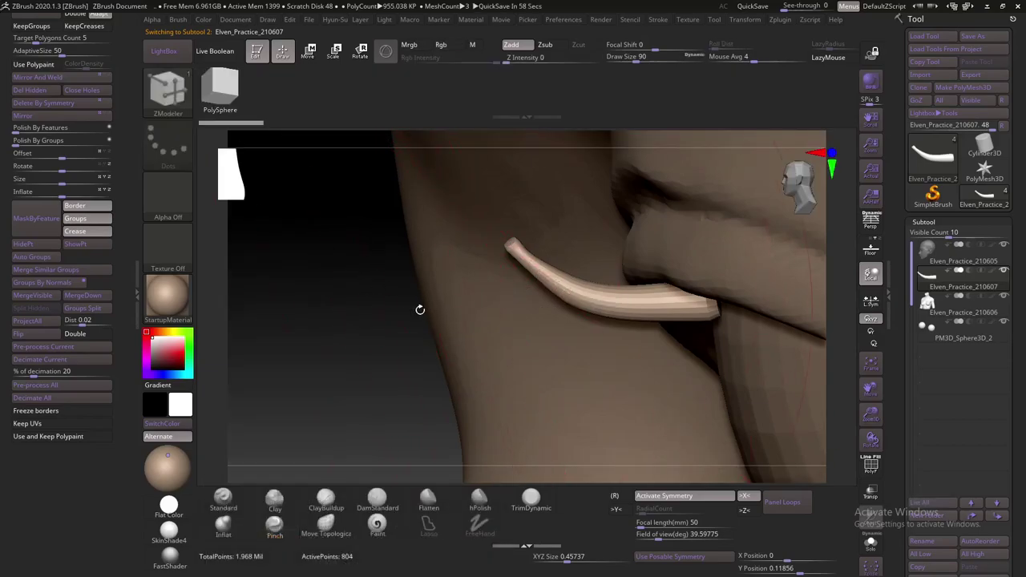
pyautogui.press('s')
pyautogui.moveTo(412, 311); pyautogui.dragTo(385, 317)
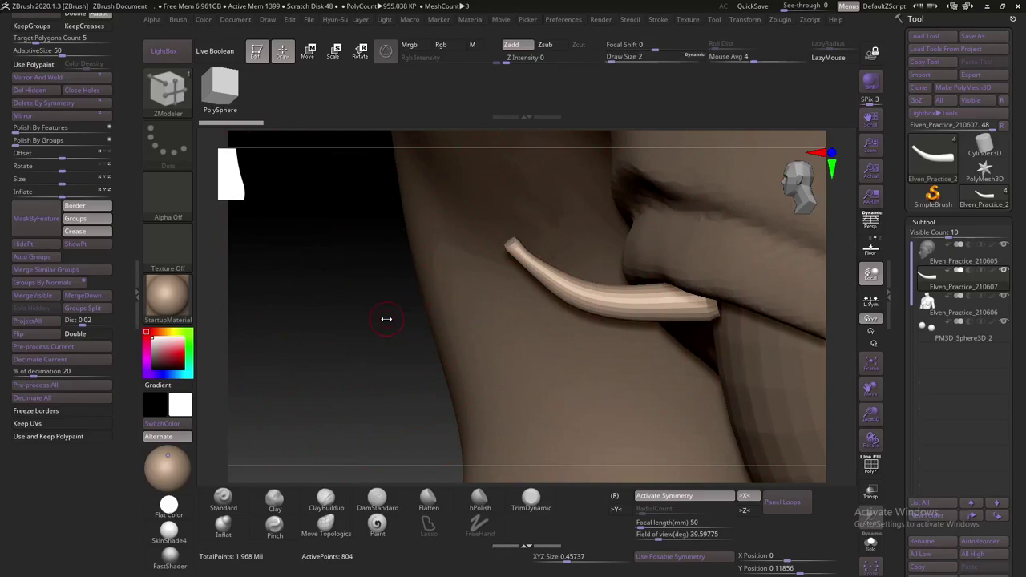
pyautogui.press('f')
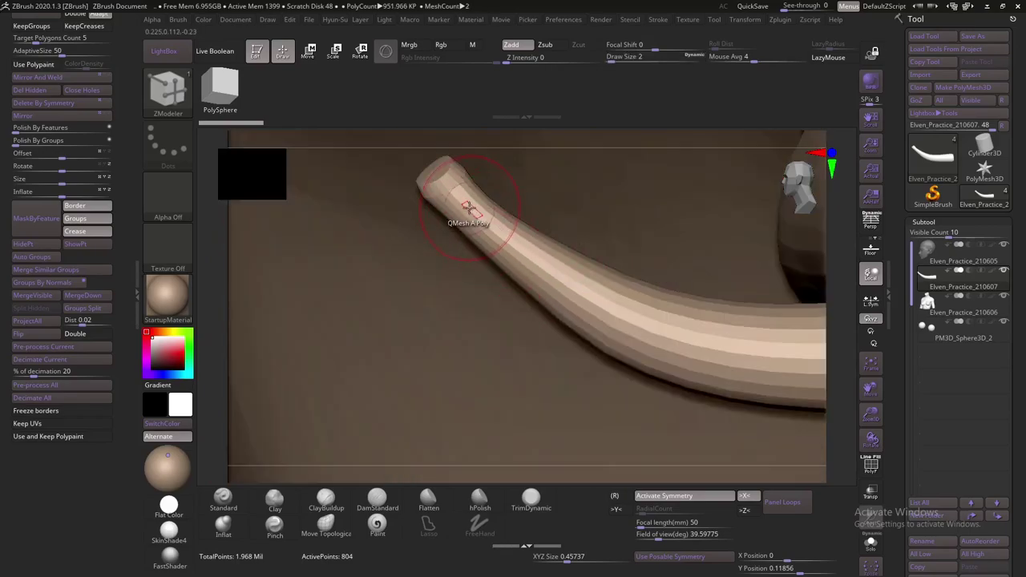
# With Delete > Polyloop, add one loop to the tube (804 to 844 points) and enable PolyF
pyautogui.press('space')
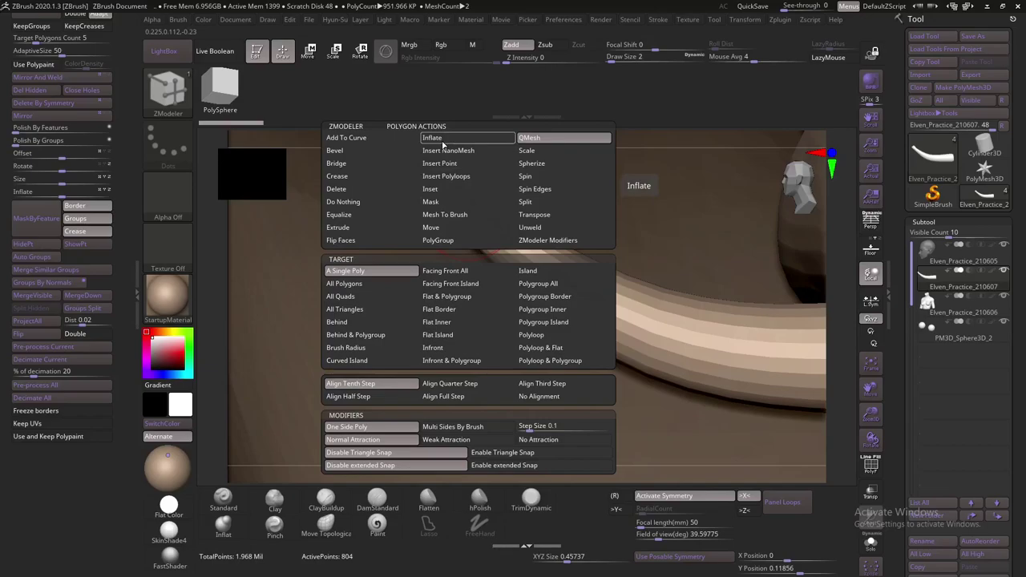
pyautogui.click(387, 193)
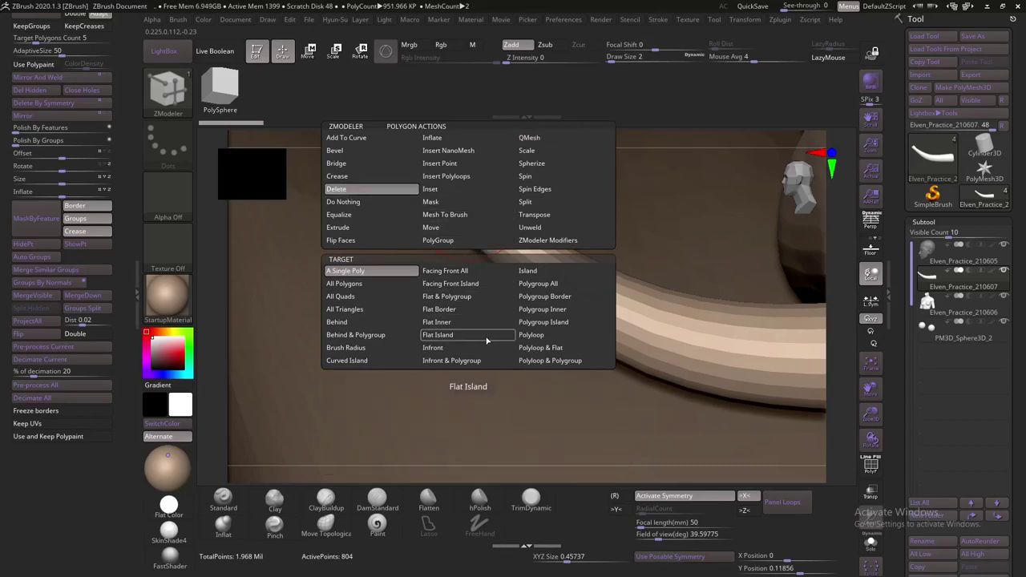
pyautogui.click(524, 336)
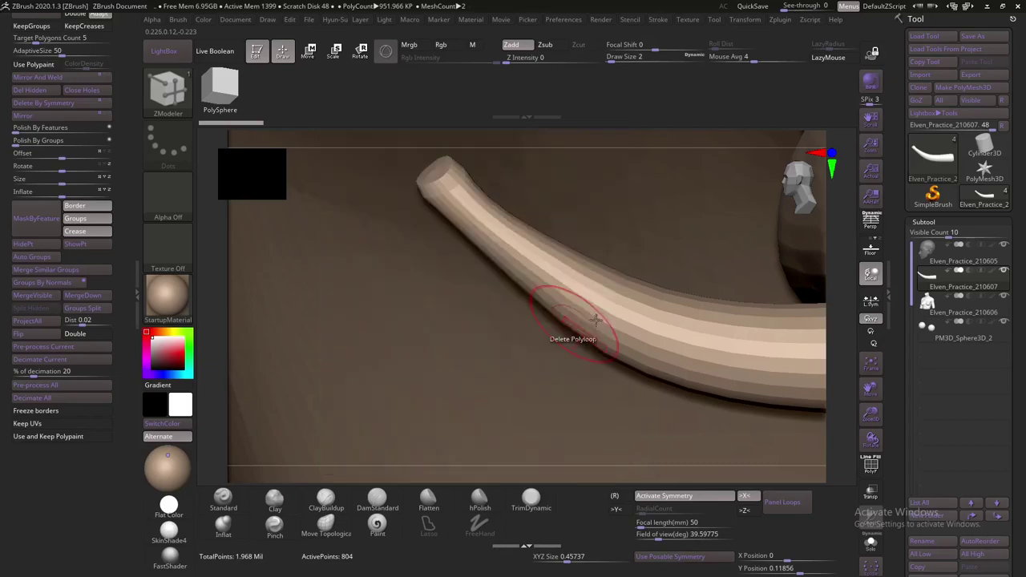
pyautogui.click(641, 314)
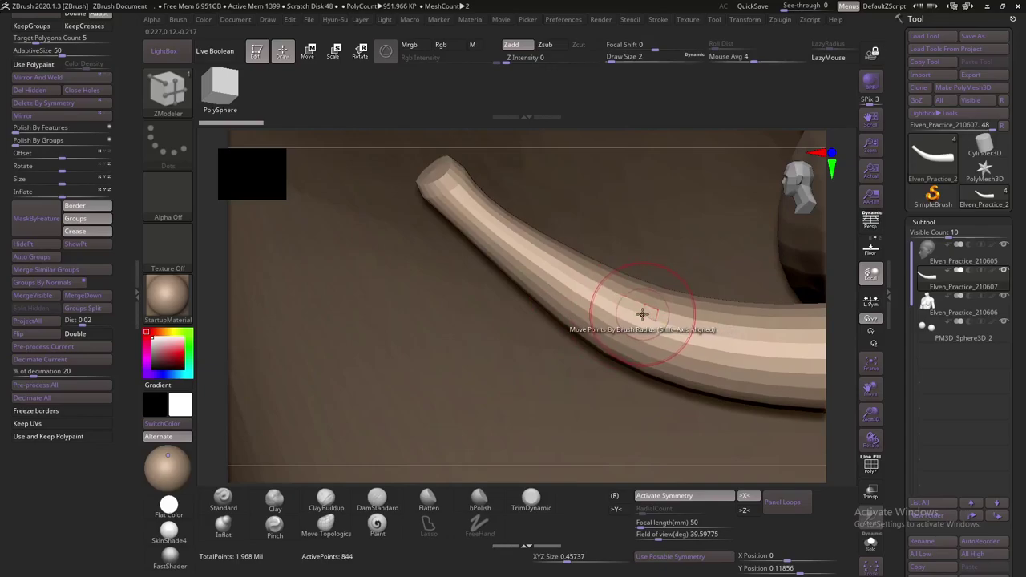
pyautogui.scroll(3, 652, 319)
pyautogui.hotkey('shift', 'f')
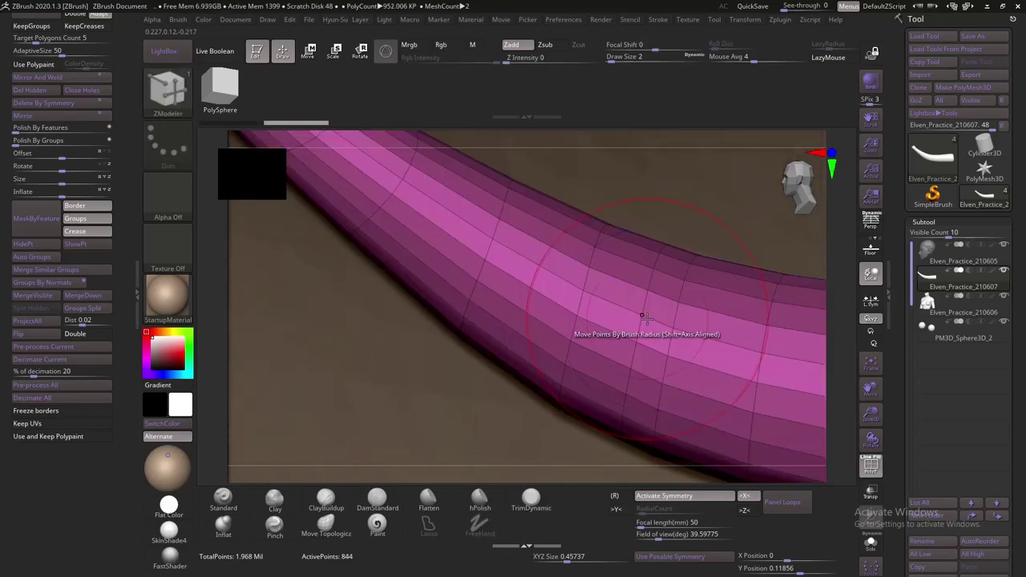
pyautogui.press('space')
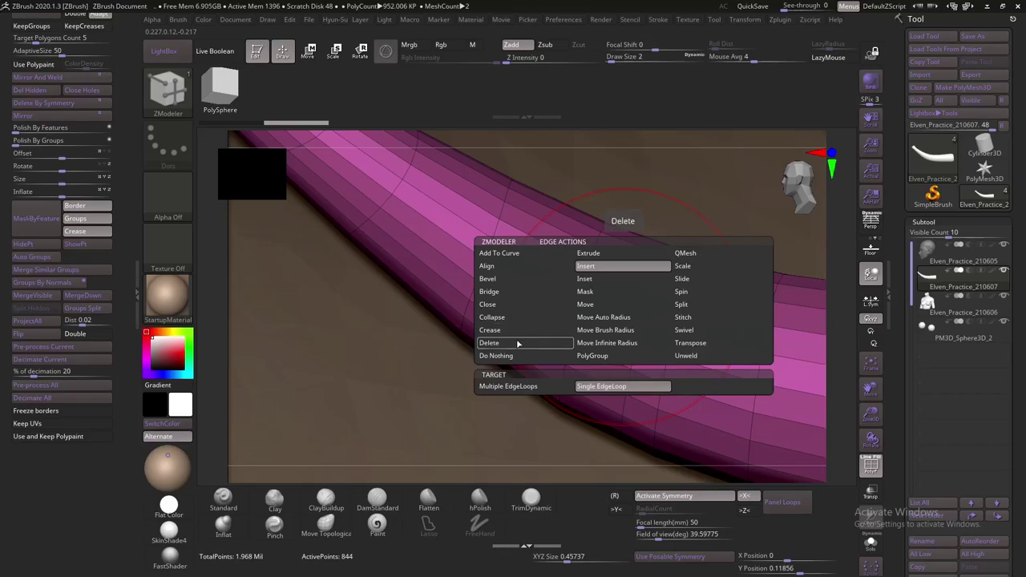
# Set the ZModeler edge action to Delete with the EdgeLoop Partial target and turn on Solo
pyautogui.click(512, 305)
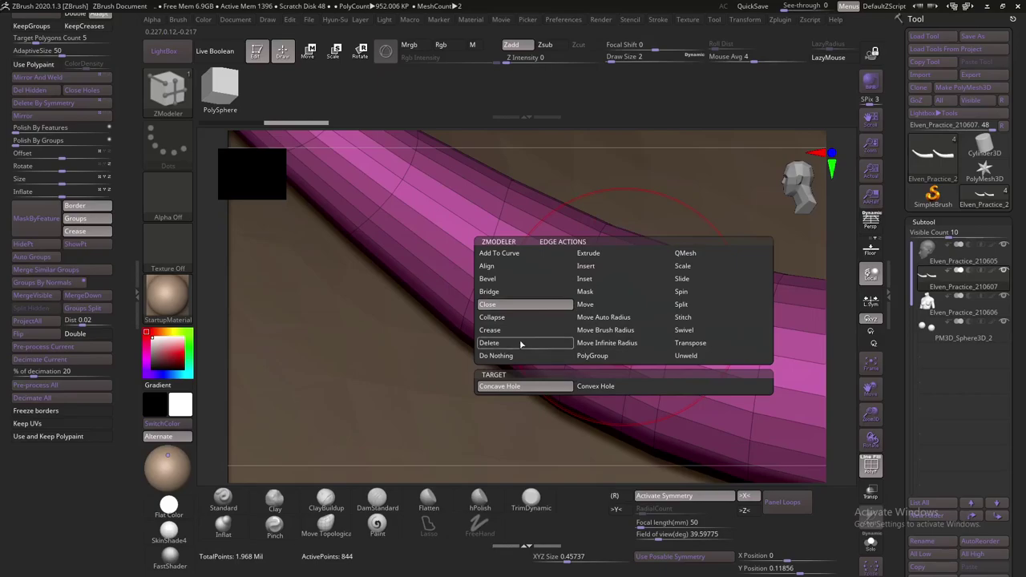
pyautogui.click(520, 343)
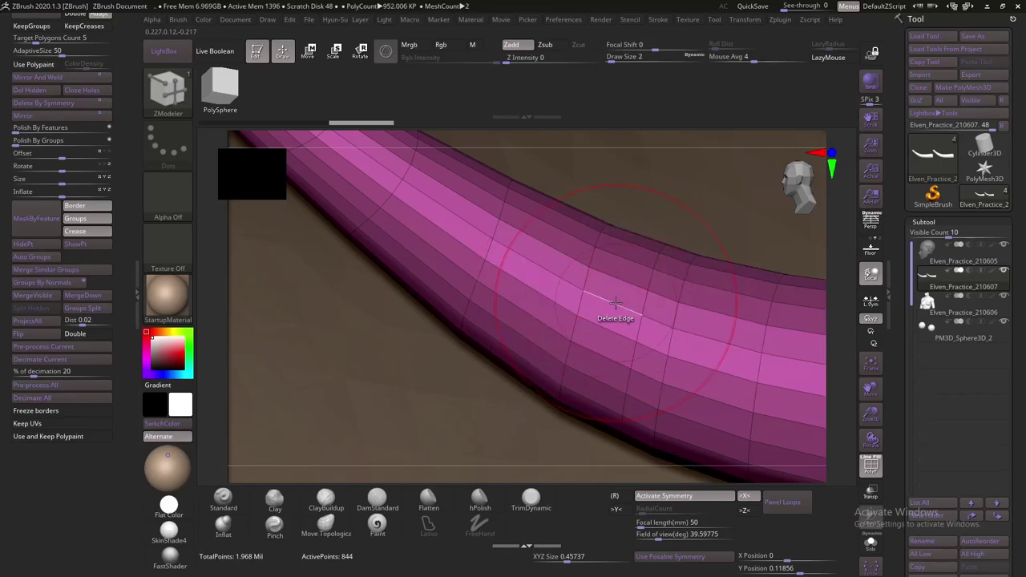
pyautogui.press('space')
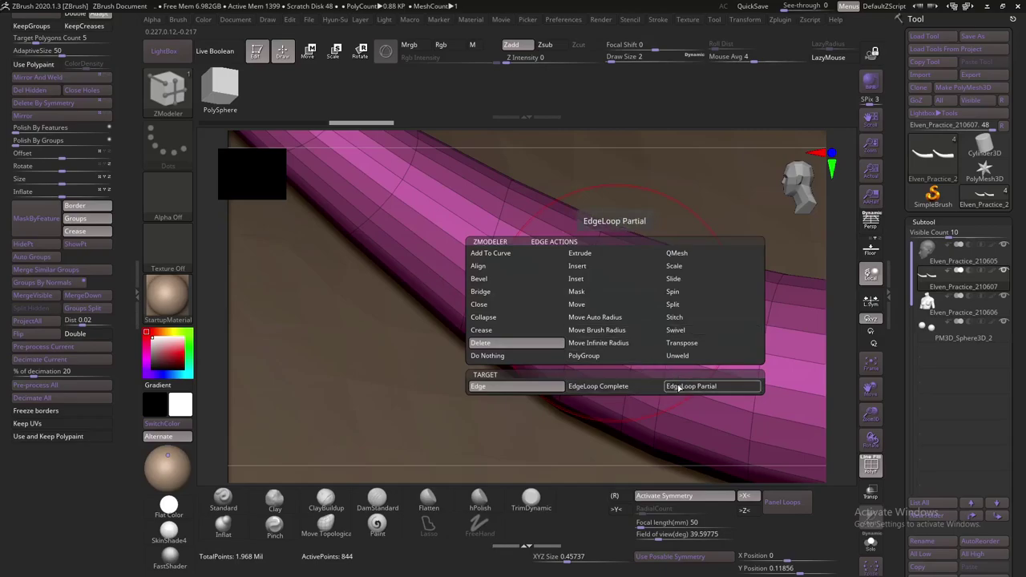
pyautogui.click(677, 387)
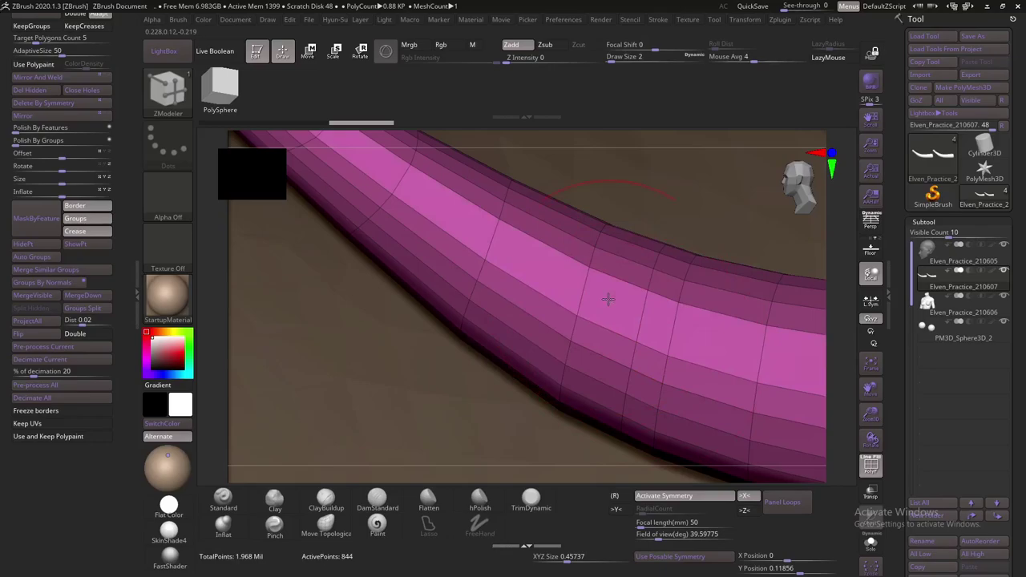
pyautogui.click(874, 545)
# Delete several edge loops along the isolated tube, reducing it to 491 points
pyautogui.moveTo(385, 345); pyautogui.dragTo(609, 248)
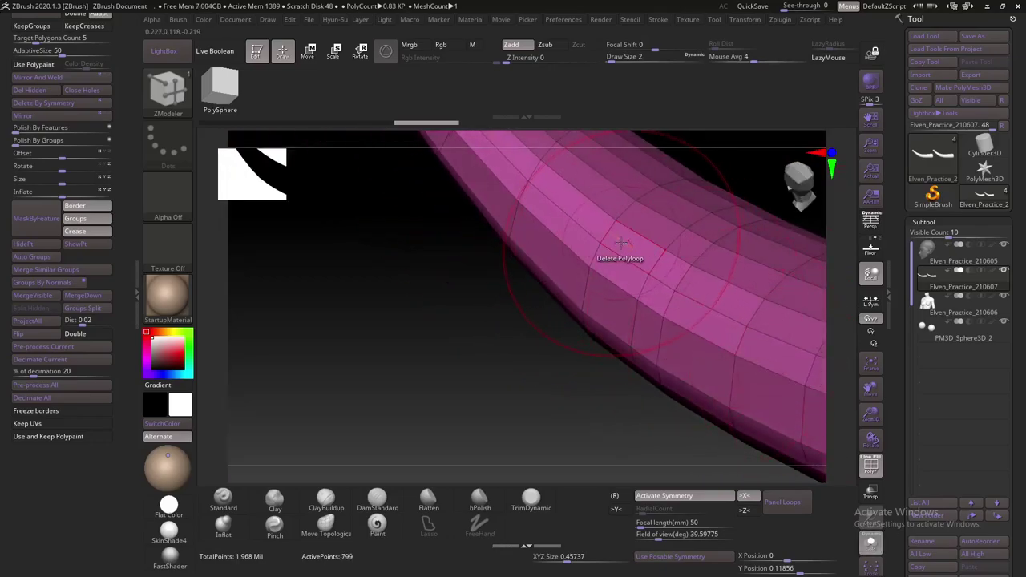
pyautogui.press('ctrl')
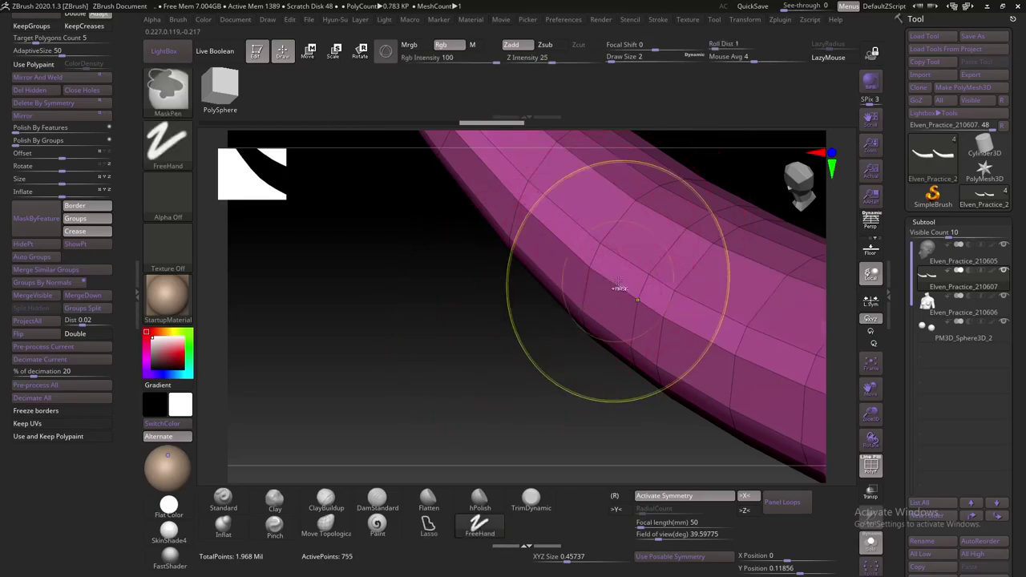
pyautogui.moveTo(473, 314)
pyautogui.mouseDown()
pyautogui.moveTo(382, 408)
pyautogui.moveTo(449, 361)
pyautogui.mouseUp()
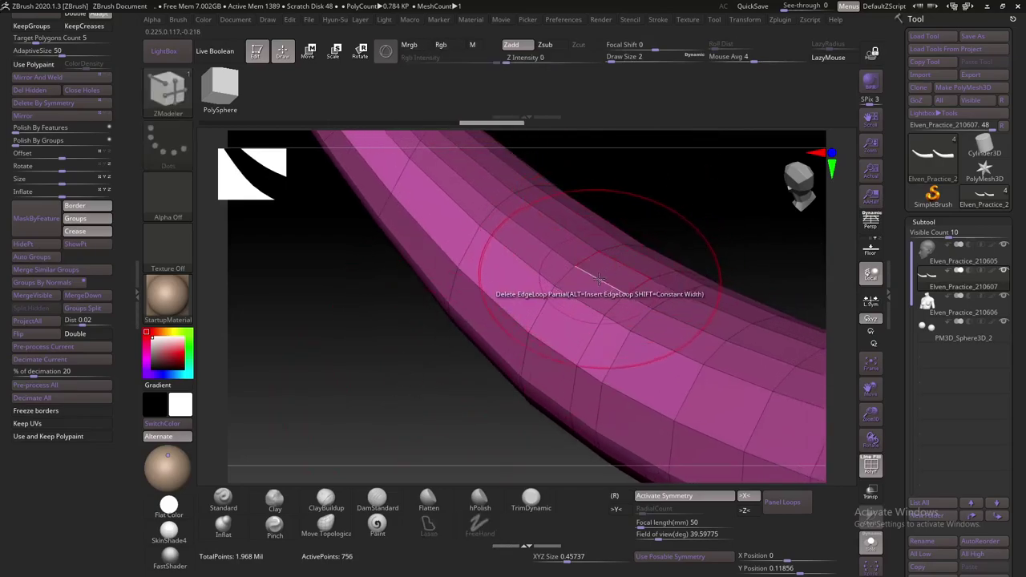
pyautogui.moveTo(665, 232); pyautogui.dragTo(656, 263)
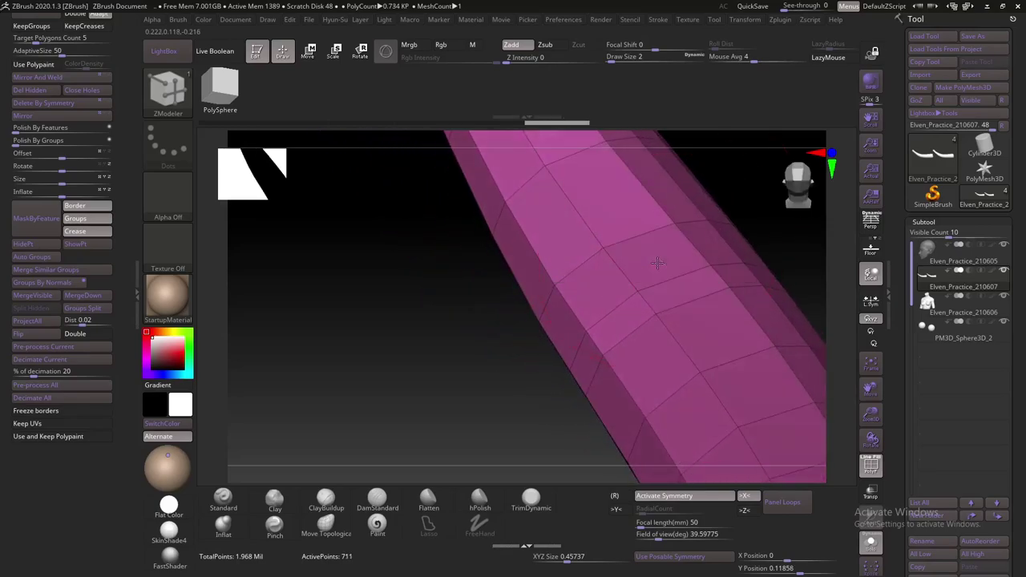
pyautogui.click(669, 220)
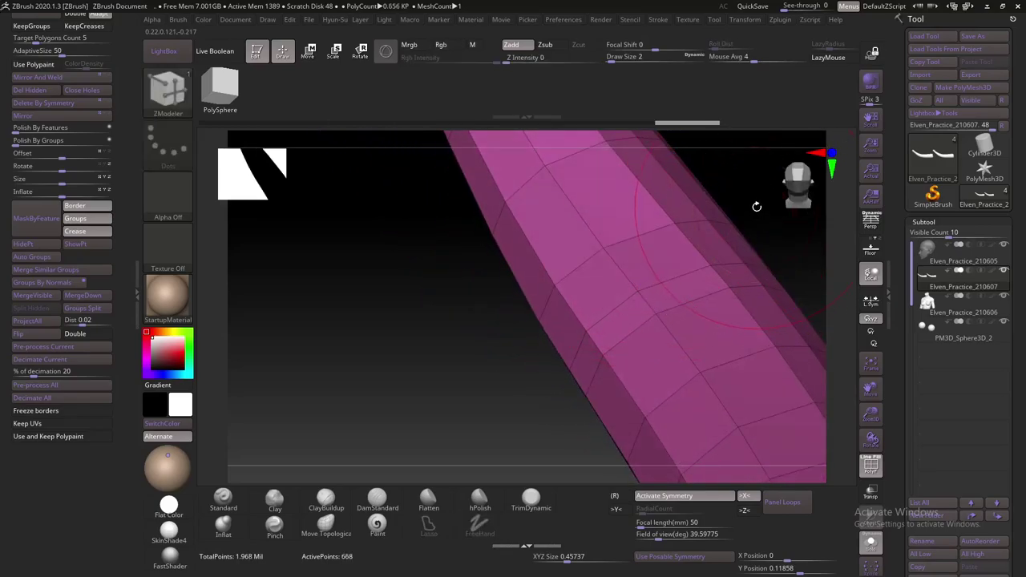
pyautogui.moveTo(756, 206); pyautogui.dragTo(710, 264)
pyautogui.click(709, 264)
pyautogui.moveTo(769, 241)
pyautogui.mouseDown()
pyautogui.moveTo(789, 259)
pyautogui.moveTo(743, 275)
pyautogui.moveTo(569, 274)
pyautogui.mouseUp()
pyautogui.click(743, 275)
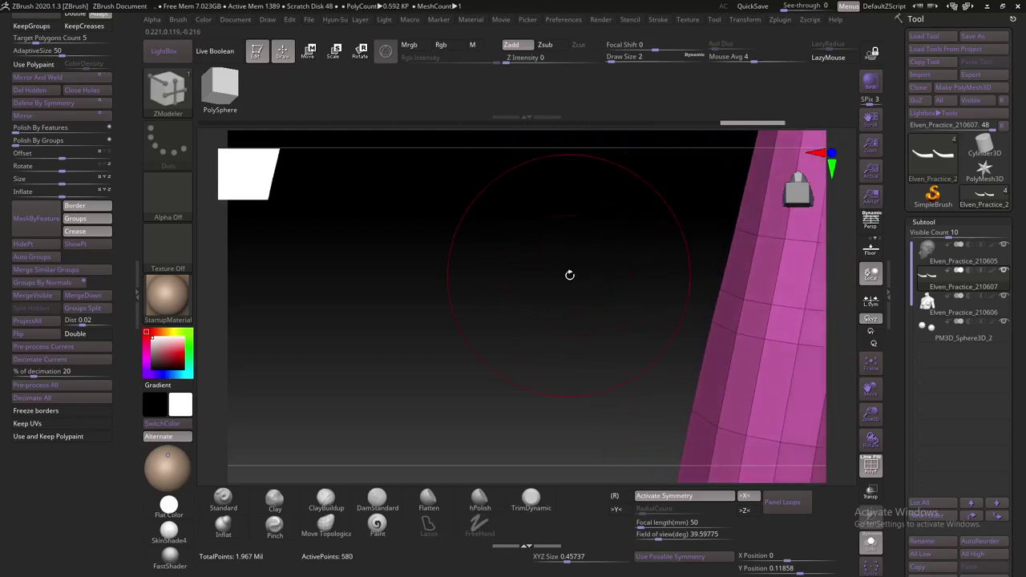
pyautogui.click(770, 257)
pyautogui.moveTo(647, 288)
pyautogui.mouseDown()
pyautogui.moveTo(494, 300)
pyautogui.moveTo(507, 280)
pyautogui.moveTo(703, 270)
pyautogui.moveTo(646, 282)
pyautogui.mouseUp()
# Delete several more partial edge loops along the tube, orbiting between deletions
pyautogui.click(631, 279)
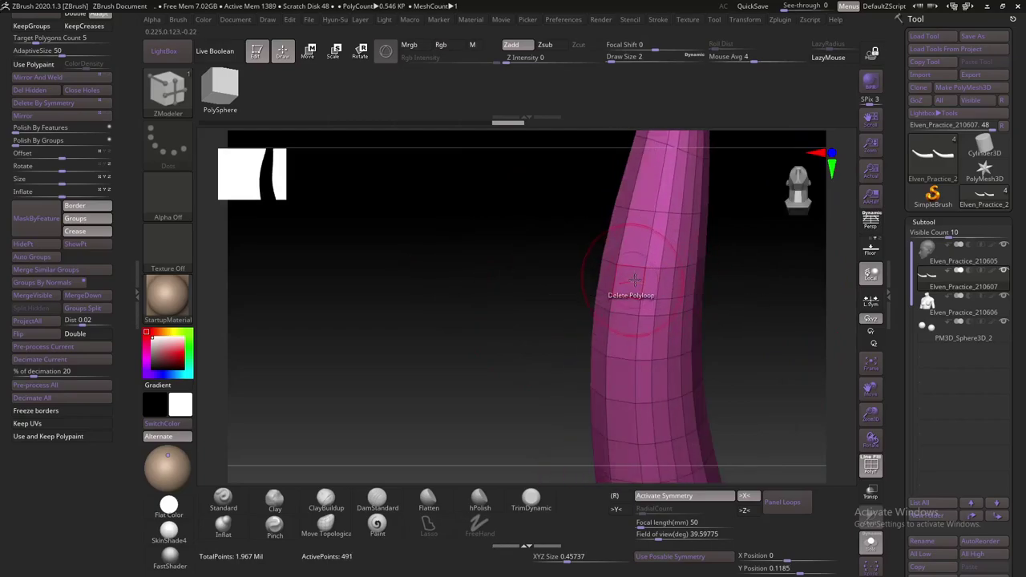
pyautogui.moveTo(706, 280); pyautogui.dragTo(682, 282)
pyautogui.click(682, 282)
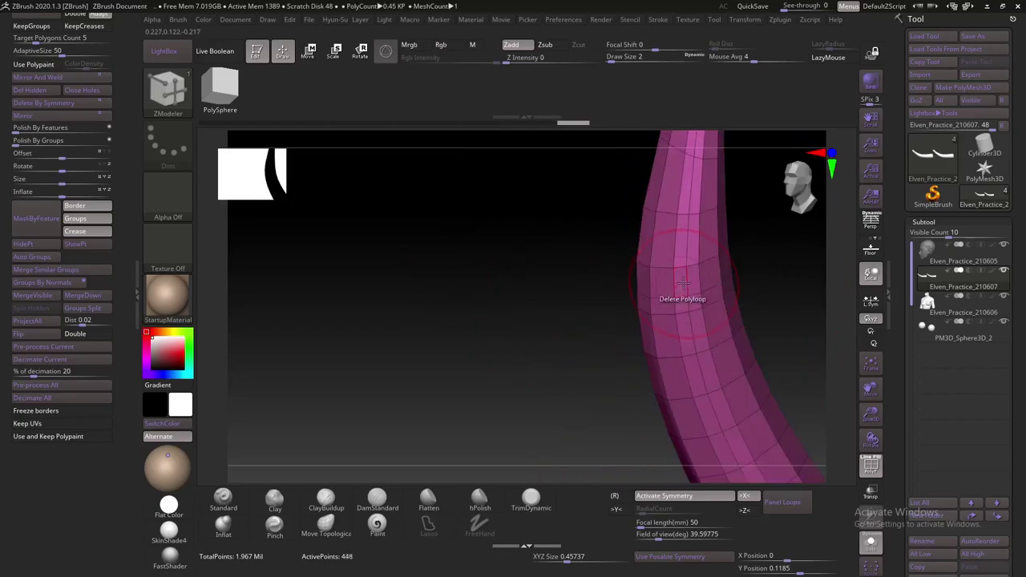
pyautogui.moveTo(767, 279); pyautogui.dragTo(726, 273)
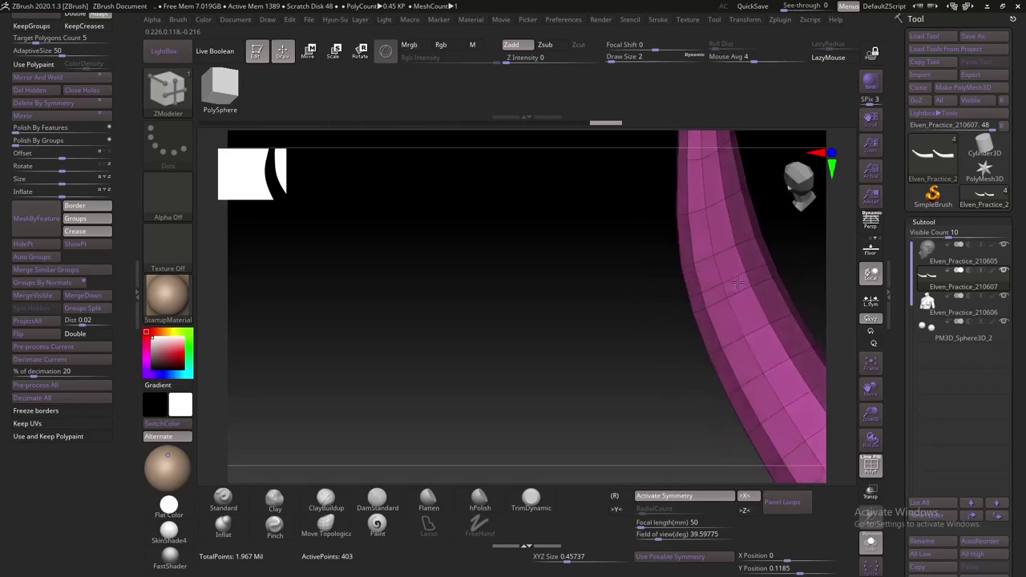
pyautogui.click(726, 272)
pyautogui.click(721, 272)
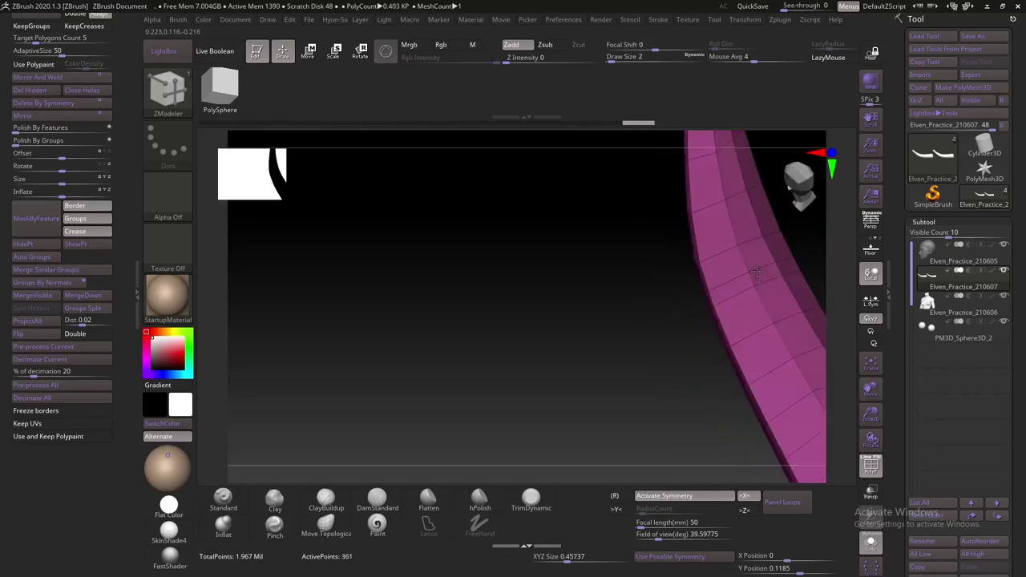
pyautogui.moveTo(797, 276); pyautogui.dragTo(770, 252)
pyautogui.click(769, 252)
pyautogui.moveTo(634, 298)
pyautogui.mouseDown()
pyautogui.moveTo(590, 373)
pyautogui.moveTo(492, 348)
pyautogui.mouseUp()
pyautogui.click(643, 294)
pyautogui.moveTo(744, 275); pyautogui.dragTo(754, 280)
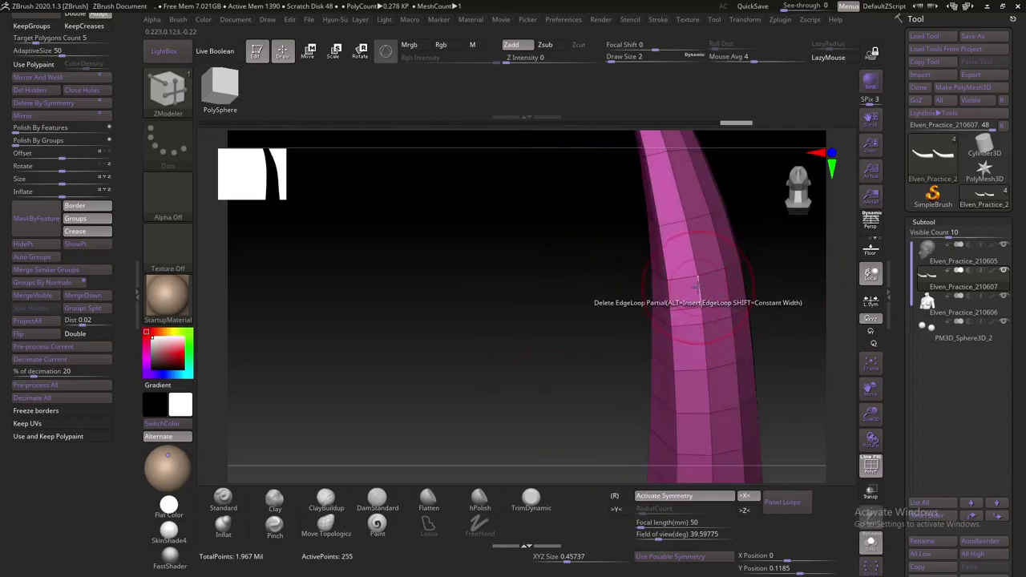
pyautogui.moveTo(764, 283); pyautogui.dragTo(761, 264)
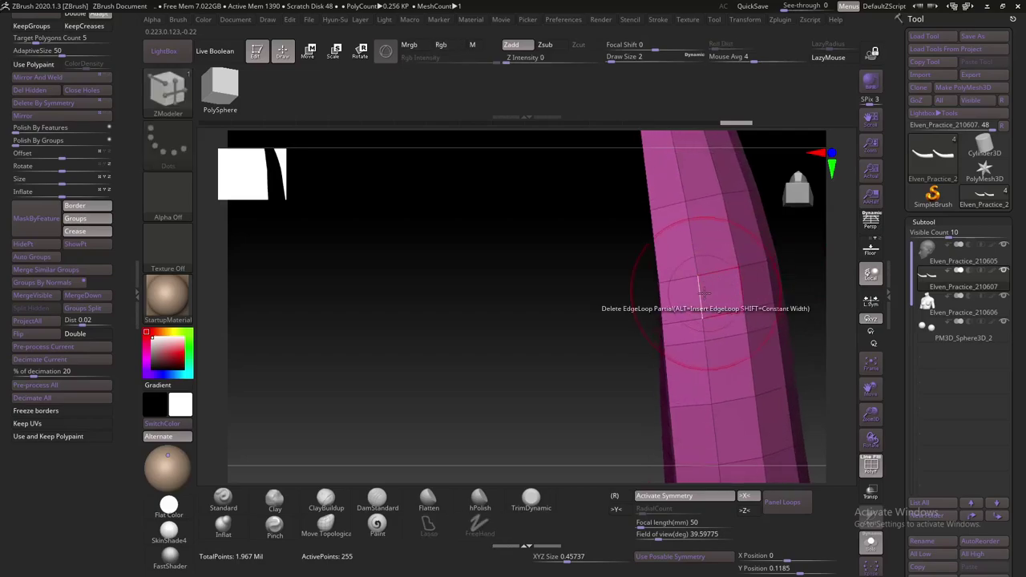
# Switch the edge action to Delete EdgeLoop Complete and remove two complete loops
pyautogui.rightClick(697, 287)
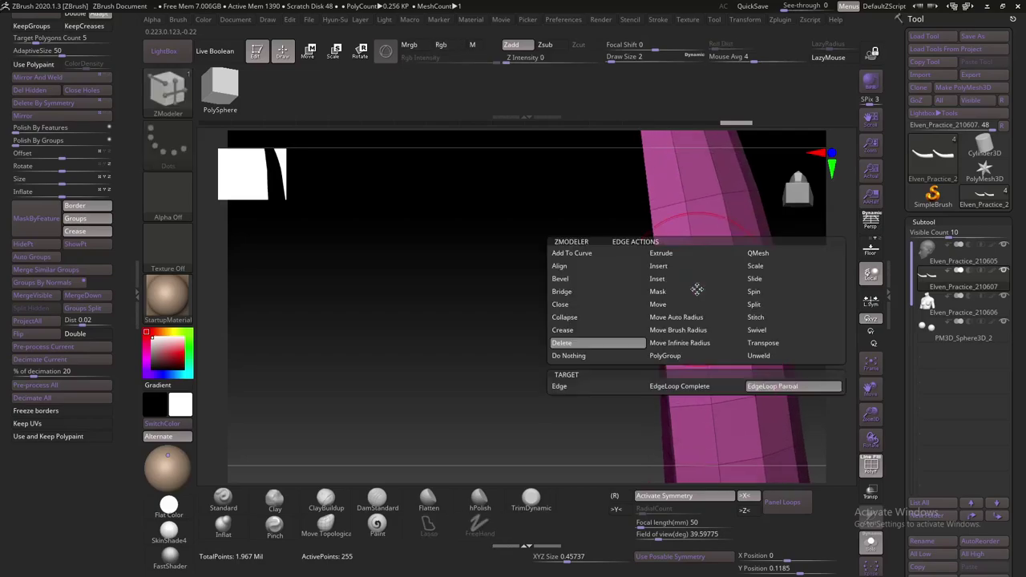
pyautogui.click(698, 293)
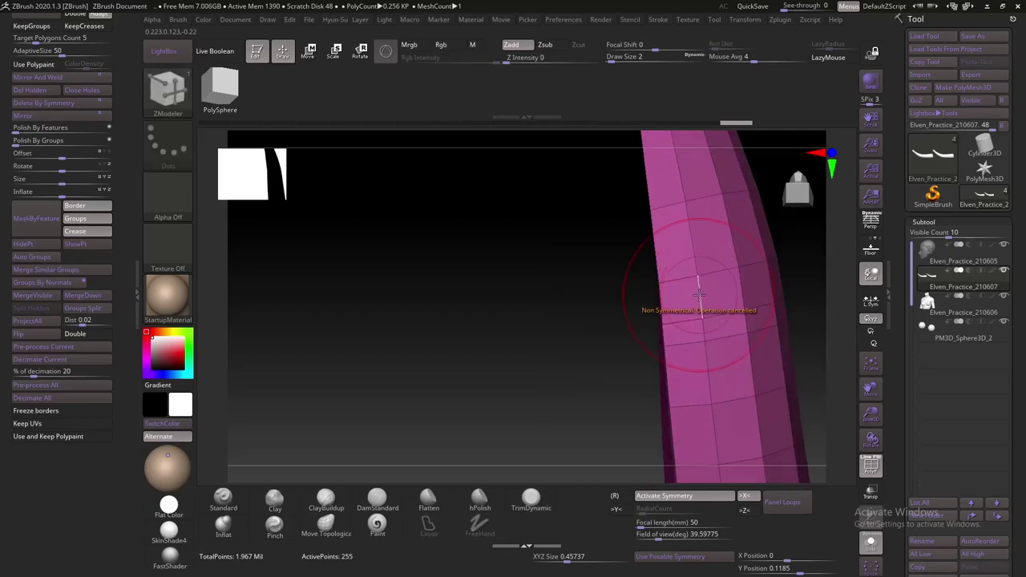
pyautogui.moveTo(640, 311)
pyautogui.mouseDown()
pyautogui.moveTo(565, 322)
pyautogui.moveTo(639, 336)
pyautogui.moveTo(577, 278)
pyautogui.moveTo(565, 224)
pyautogui.moveTo(548, 246)
pyautogui.moveTo(586, 328)
pyautogui.moveTo(551, 231)
pyautogui.moveTo(549, 313)
pyautogui.mouseUp()
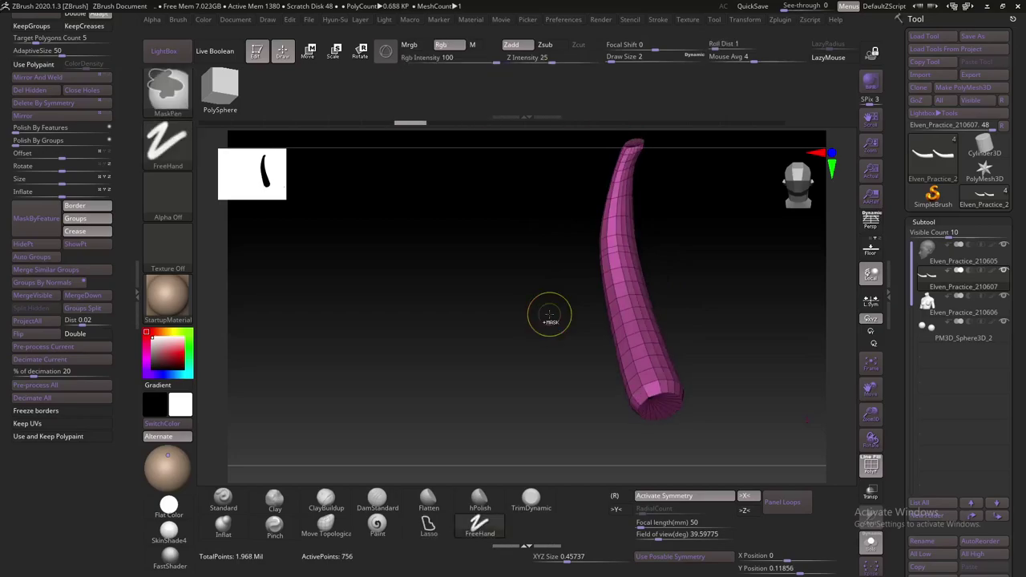
pyautogui.keyDown('alt'); pyautogui.moveTo(577, 360); pyautogui.dragTo(682, 337); pyautogui.keyUp('alt')
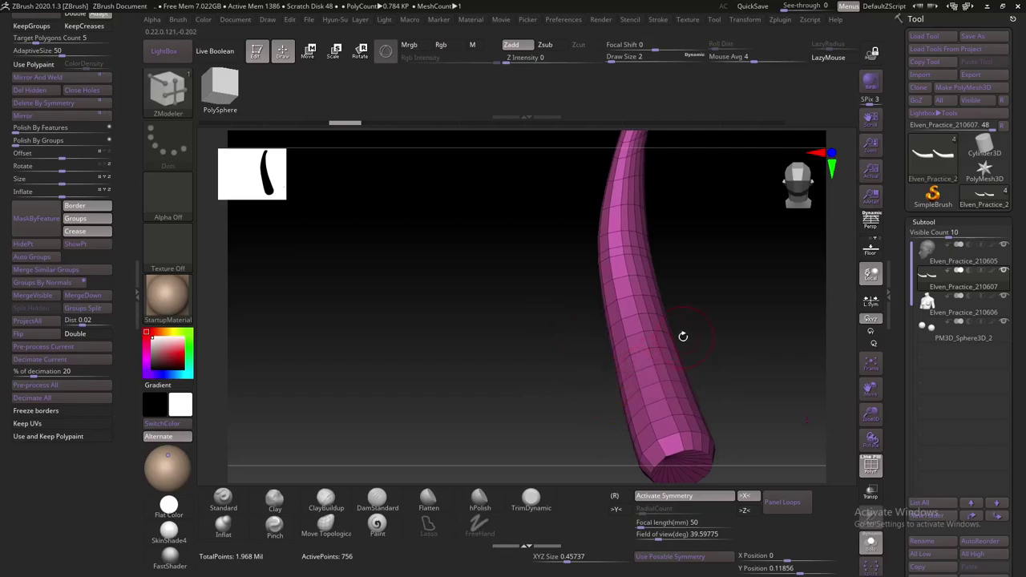
pyautogui.press('space')
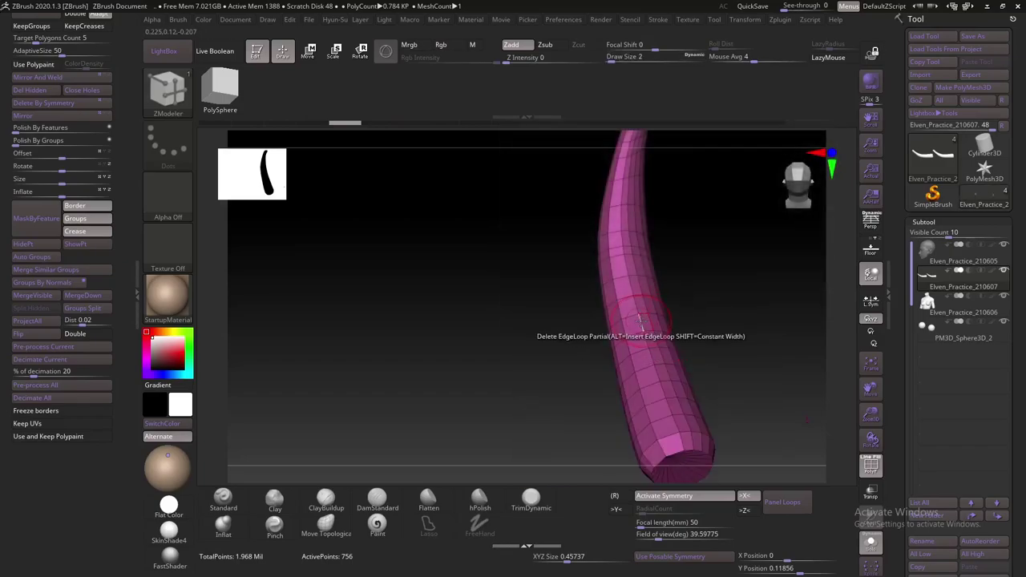
pyautogui.press('space')
pyautogui.click(641, 386)
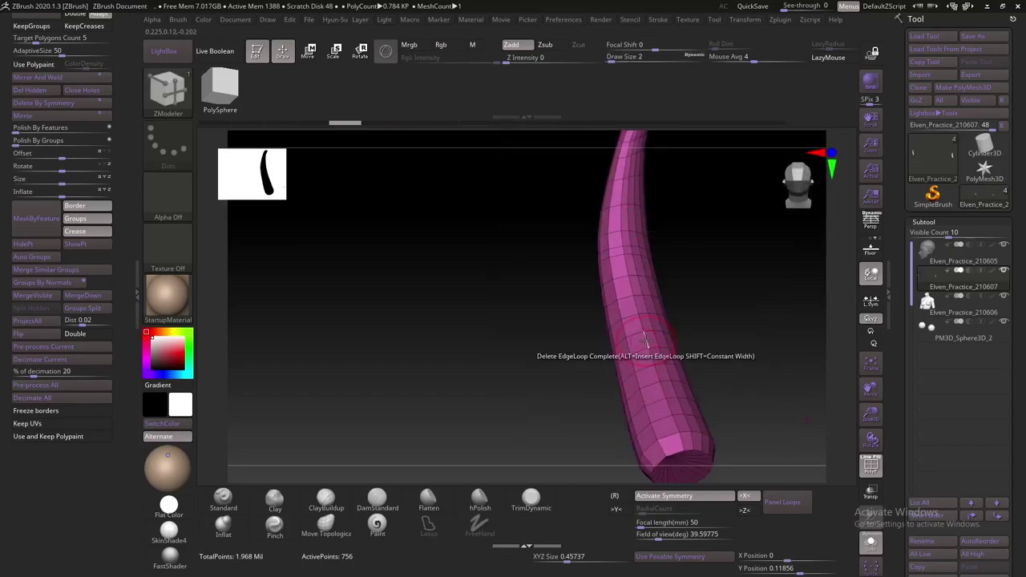
pyautogui.click(646, 342)
pyautogui.click(687, 336)
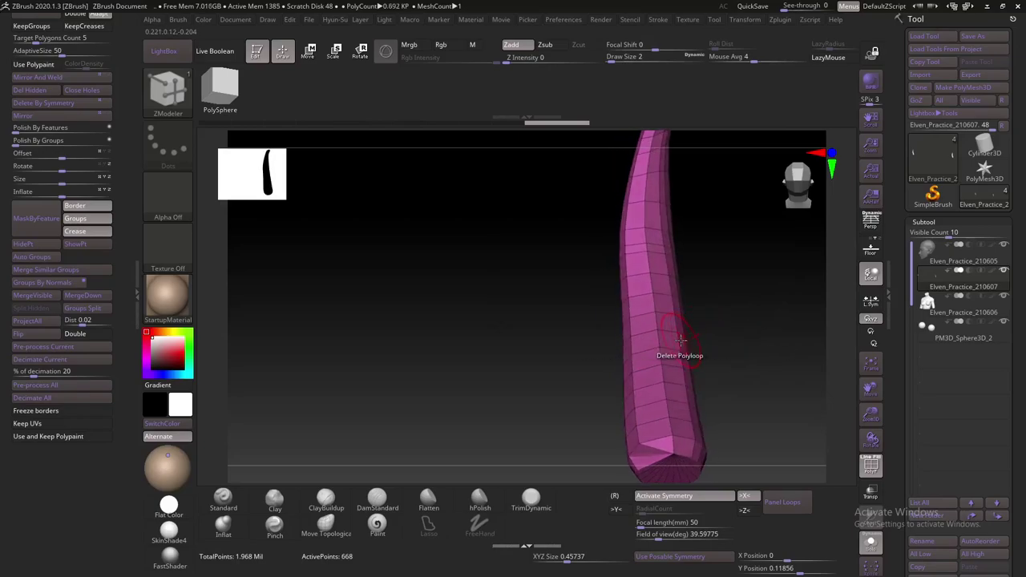
pyautogui.moveTo(714, 350)
pyautogui.mouseDown()
pyautogui.moveTo(703, 290)
pyautogui.moveTo(722, 274)
pyautogui.mouseUp()
# Undo back to the 844-point tube and bring up ZModeler Polygon Actions on the end cap
pyautogui.hotkey('ctrl', 'z')
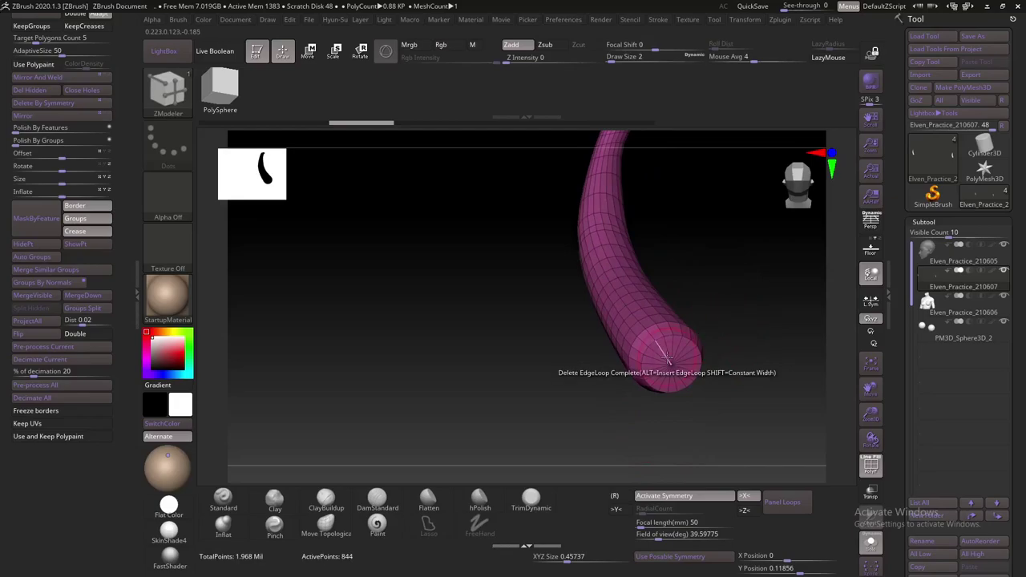
pyautogui.press('space')
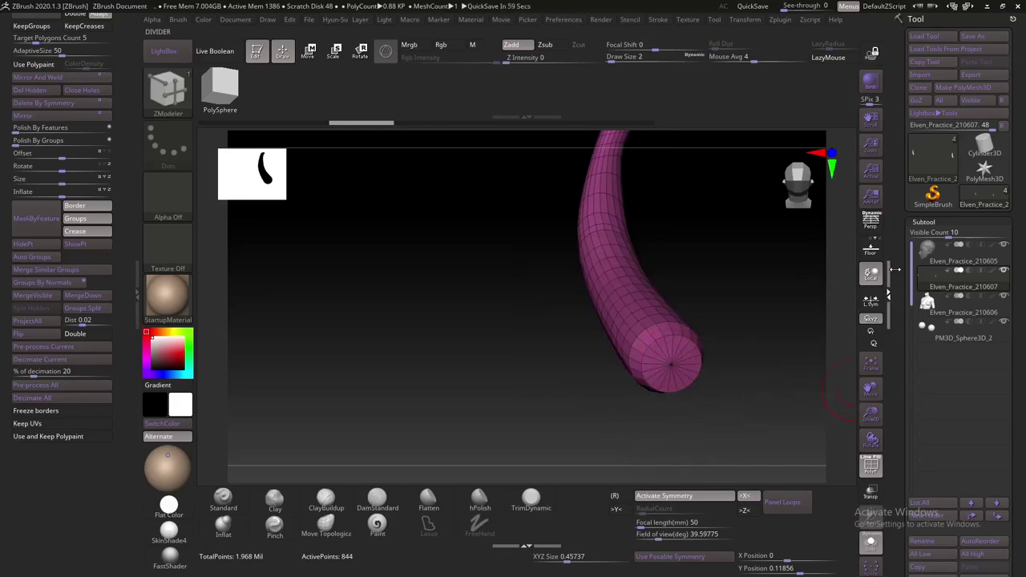
pyautogui.moveTo(894, 269); pyautogui.dragTo(898, 146)
pyautogui.moveTo(921, 211); pyautogui.dragTo(926, 300)
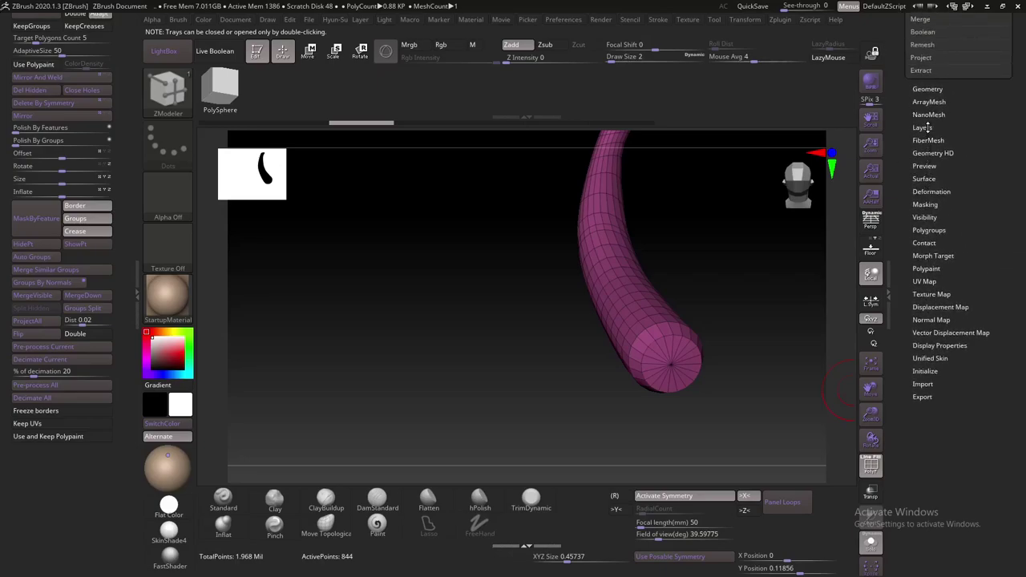
pyautogui.rightClick(671, 363)
pyautogui.click(658, 363)
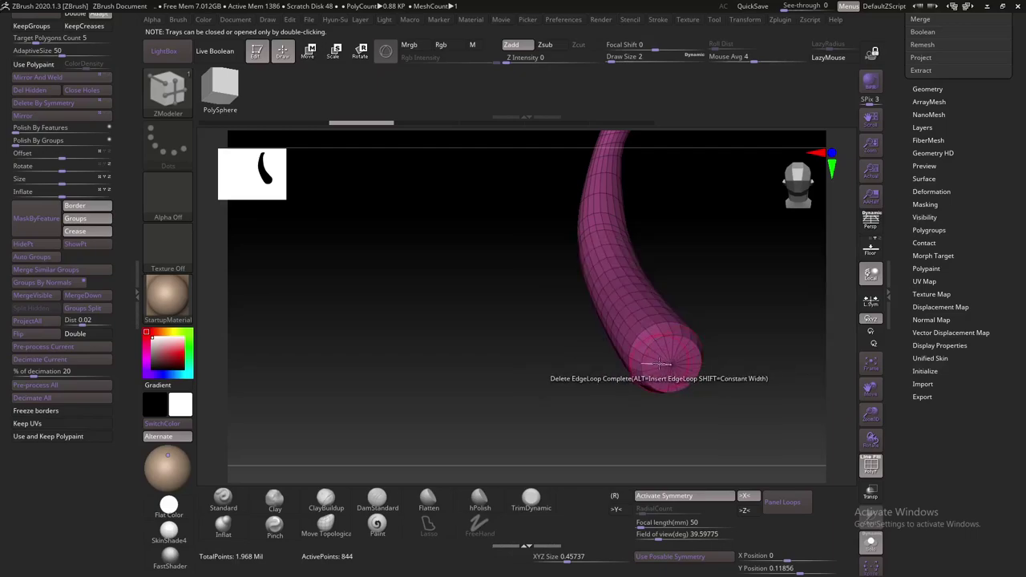
pyautogui.rightClick(653, 354)
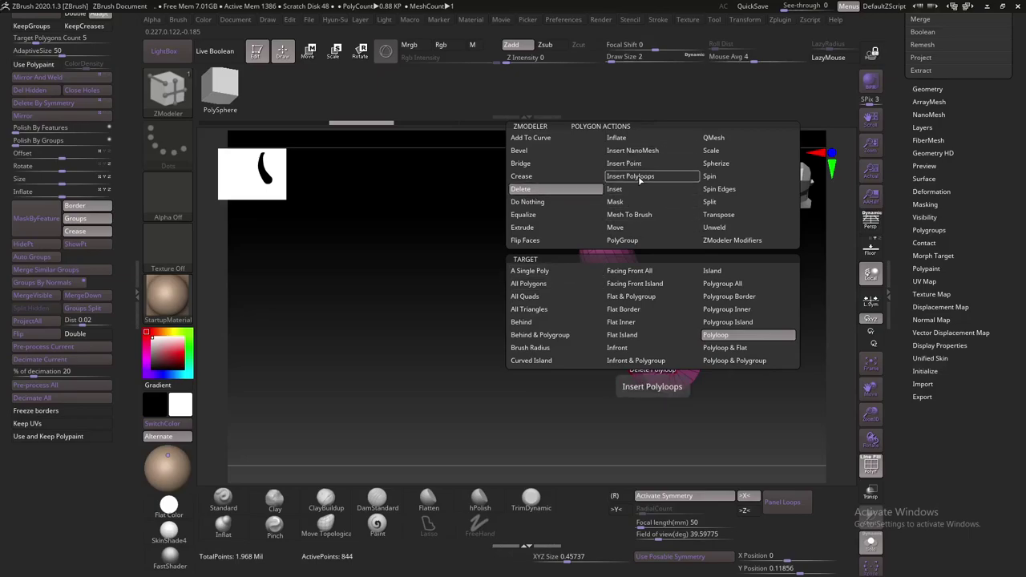
# Set the polygon action to PolyGroup with a flat-area target so the end caps get their own polygroup
pyautogui.click(623, 240)
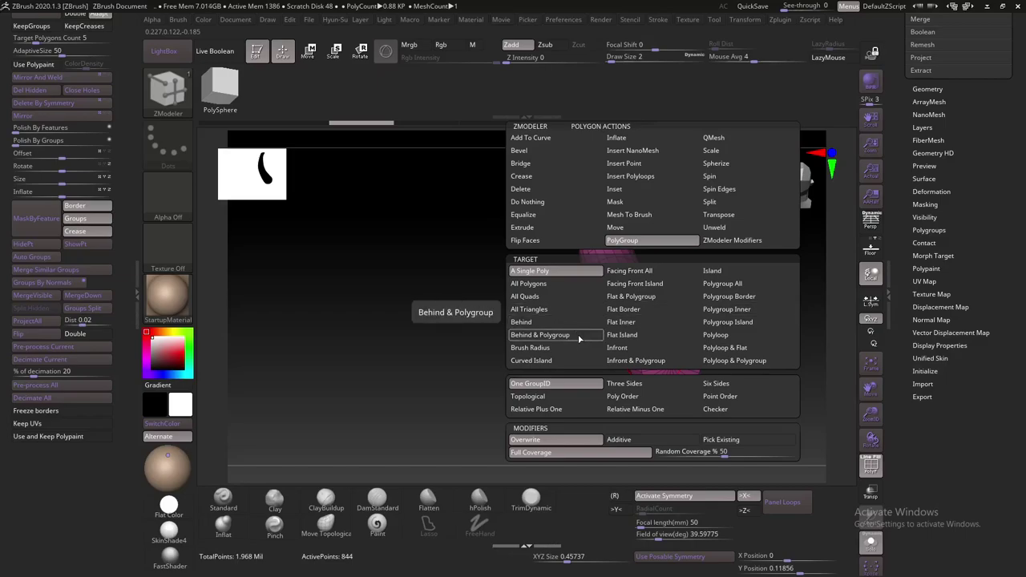
pyautogui.click(647, 299)
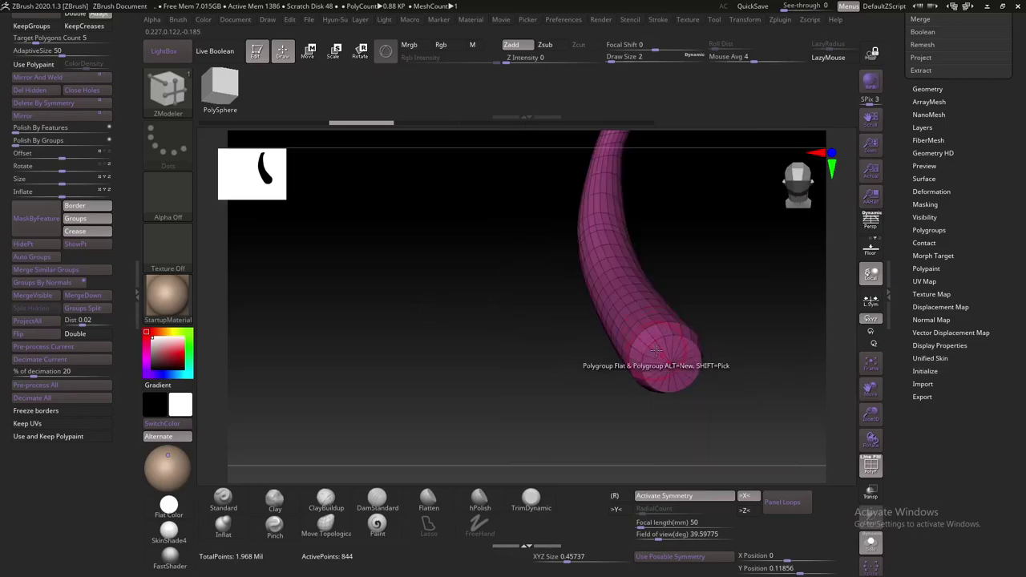
pyautogui.moveTo(656, 349)
pyautogui.mouseDown()
pyautogui.moveTo(531, 344)
pyautogui.moveTo(453, 225)
pyautogui.moveTo(417, 300)
pyautogui.moveTo(424, 337)
pyautogui.mouseUp()
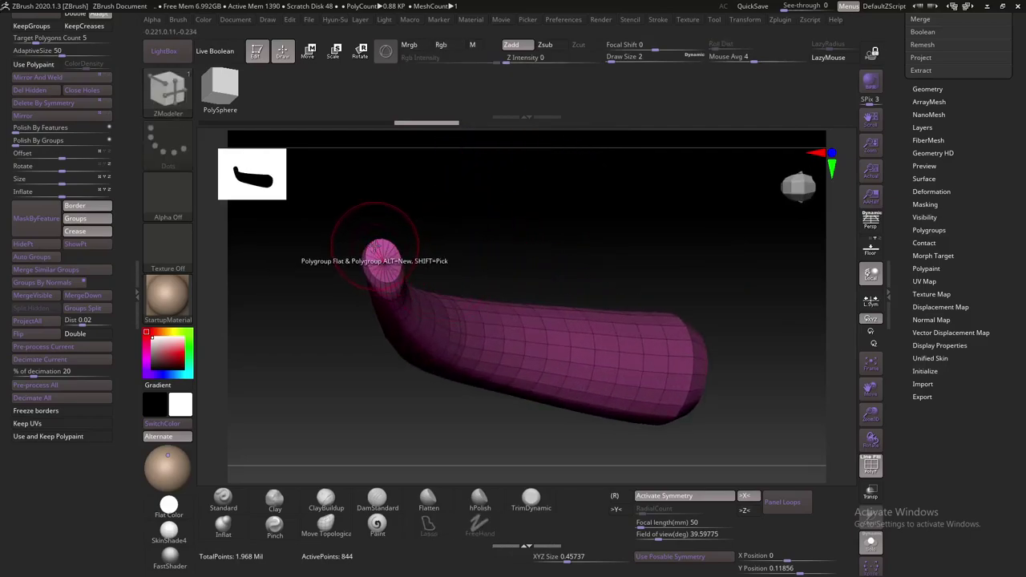
pyautogui.moveTo(377, 244)
pyautogui.mouseDown()
pyautogui.moveTo(526, 220)
pyautogui.moveTo(520, 168)
pyautogui.moveTo(476, 281)
pyautogui.moveTo(566, 277)
pyautogui.moveTo(618, 293)
pyautogui.moveTo(606, 366)
pyautogui.mouseUp()
# Ctrl+Shift-click the green end cap to hide it, leaving an open-ended tube
pyautogui.hotkey('ctrl', 'shift')
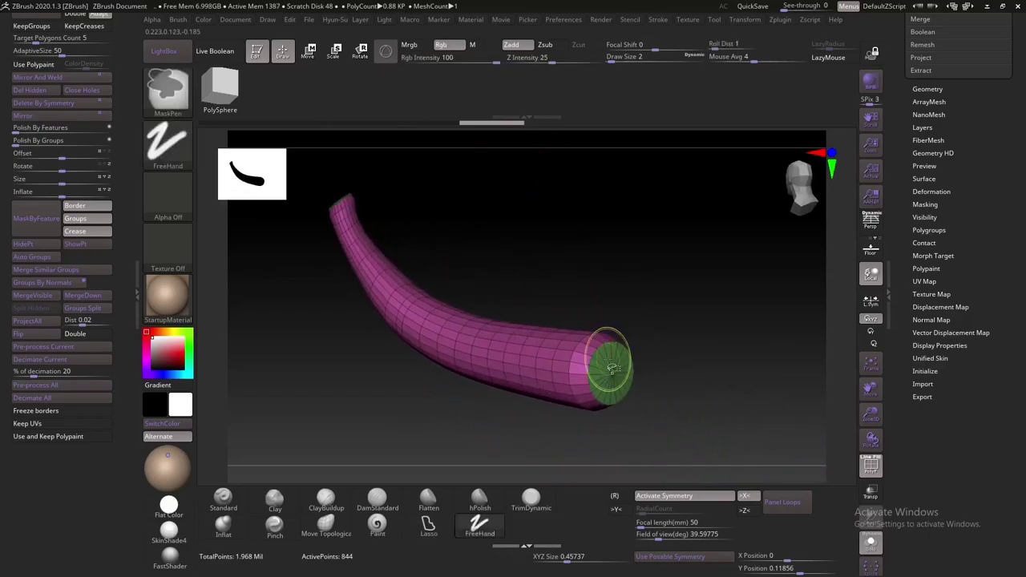
pyautogui.keyDown('ctrl'); pyautogui.keyDown('shift'); pyautogui.click(544, 370); pyautogui.keyUp('shift'); pyautogui.keyUp('ctrl')
pyautogui.moveTo(572, 245); pyautogui.dragTo(546, 273)
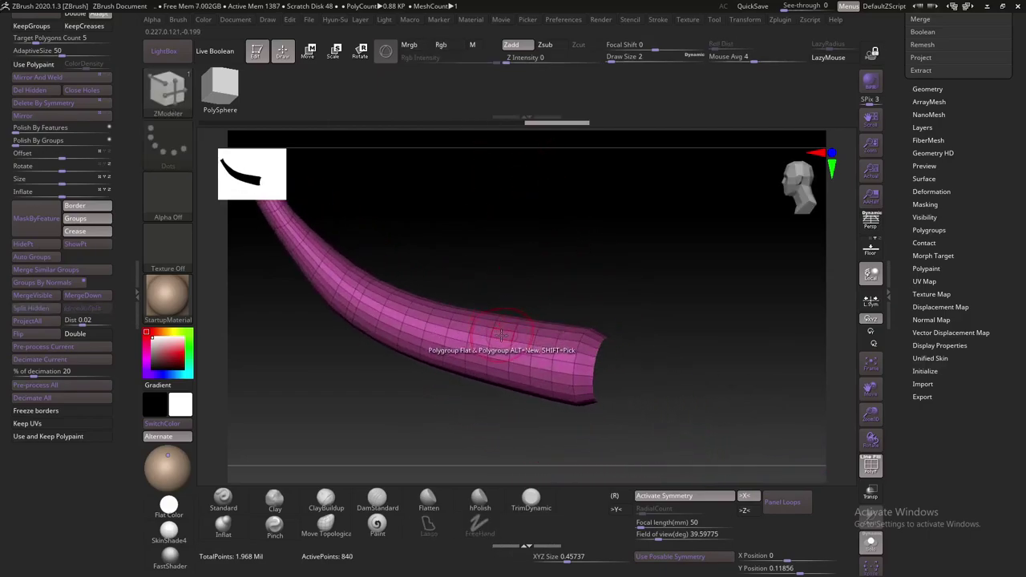
pyautogui.press('space')
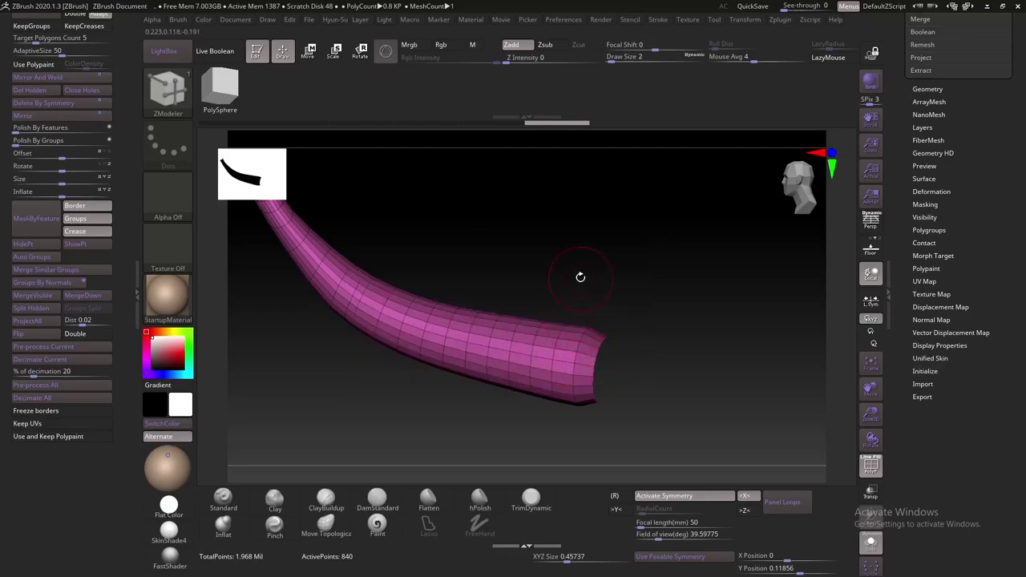
# Orbit the tube and undo back to the 840-point version
pyautogui.moveTo(581, 275)
pyautogui.mouseDown()
pyautogui.moveTo(614, 280)
pyautogui.moveTo(539, 344)
pyautogui.mouseUp()
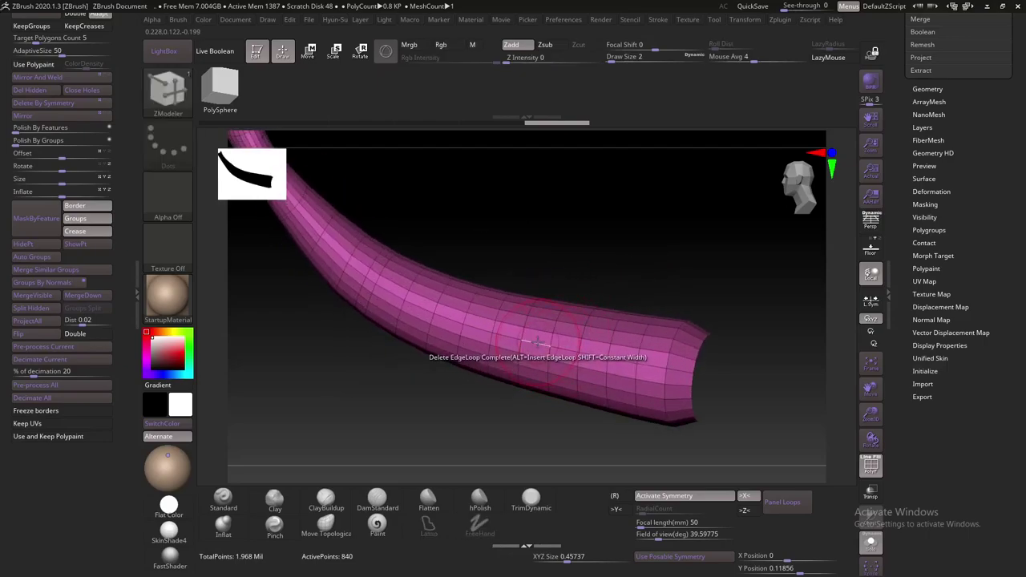
pyautogui.moveTo(577, 256); pyautogui.dragTo(578, 300)
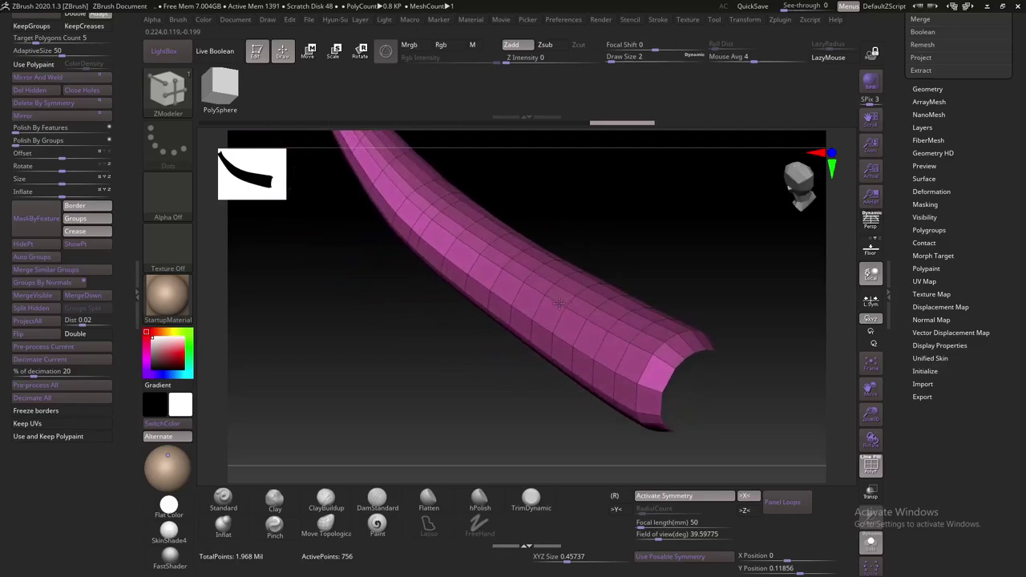
pyautogui.moveTo(625, 265); pyautogui.dragTo(680, 238)
pyautogui.hotkey('ctrl', 'z')
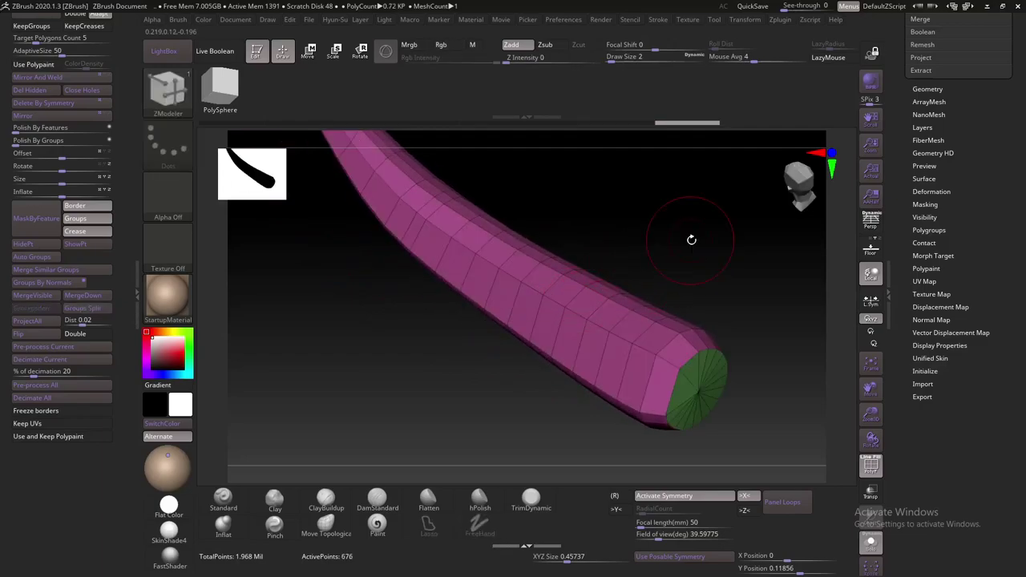
pyautogui.hotkey('ctrl', 'z')
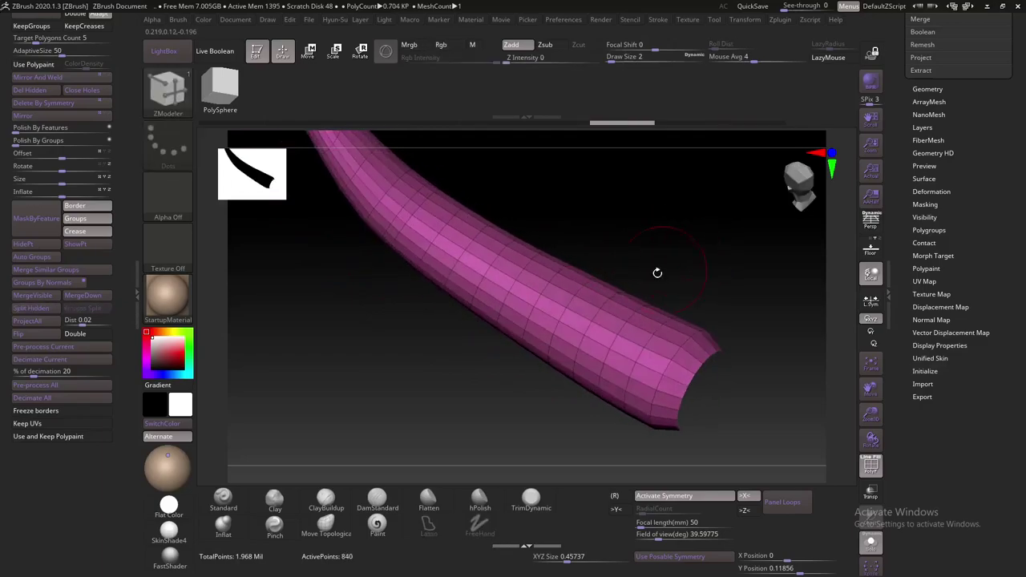
pyautogui.hotkey('ctrl', 'z')
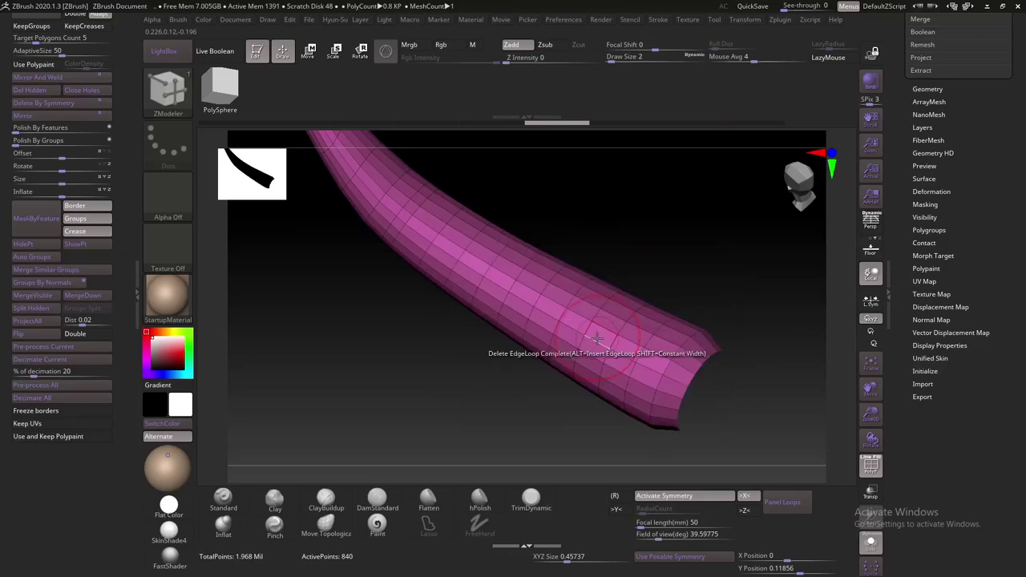
# Set ZModeler to Delete EdgeLoop Partial and remove loops along the tube's body
pyautogui.press('space')
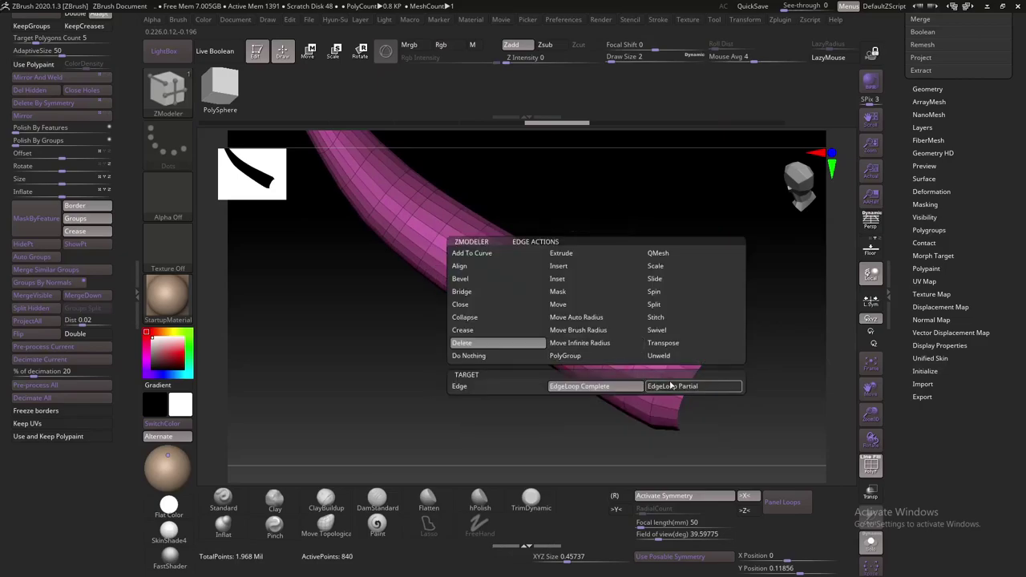
pyautogui.click(670, 386)
pyautogui.click(591, 336)
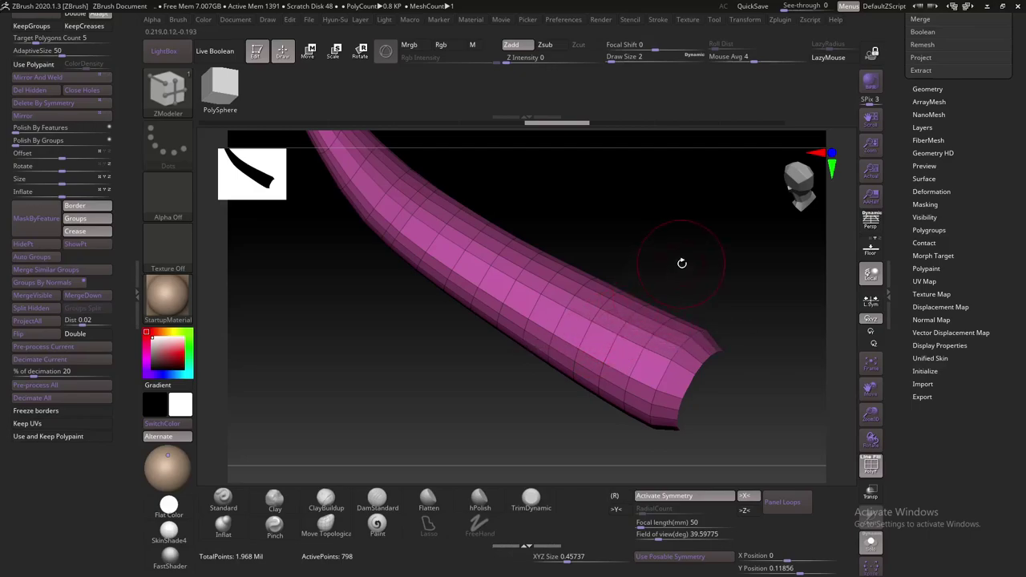
pyautogui.moveTo(680, 264); pyautogui.dragTo(629, 324)
pyautogui.click(629, 325)
pyautogui.moveTo(677, 288)
pyautogui.mouseDown()
pyautogui.moveTo(715, 307)
pyautogui.moveTo(697, 299)
pyautogui.mouseUp()
pyautogui.click(715, 308)
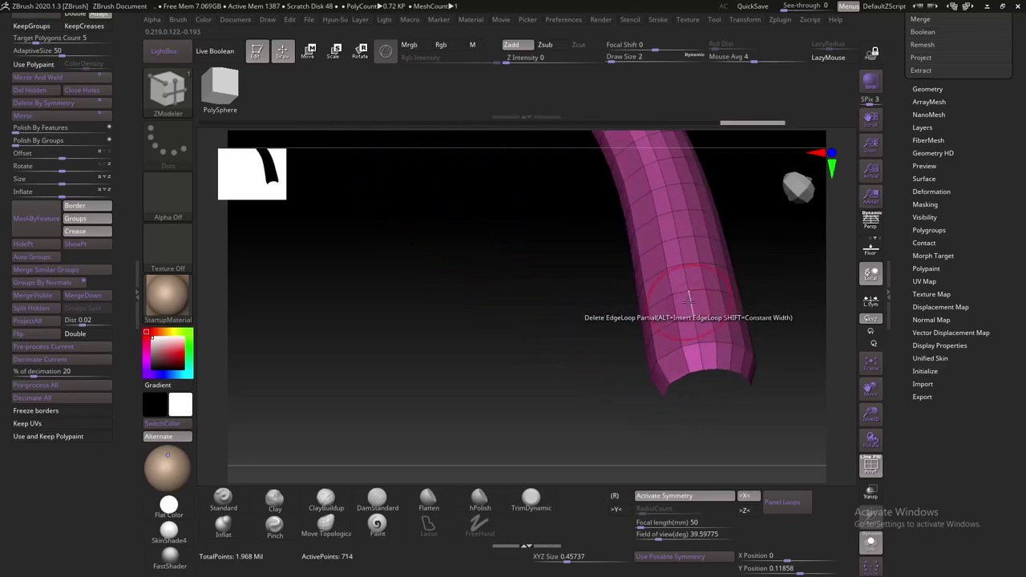
pyautogui.click(688, 301)
pyautogui.moveTo(762, 287); pyautogui.dragTo(726, 301)
pyautogui.click(715, 303)
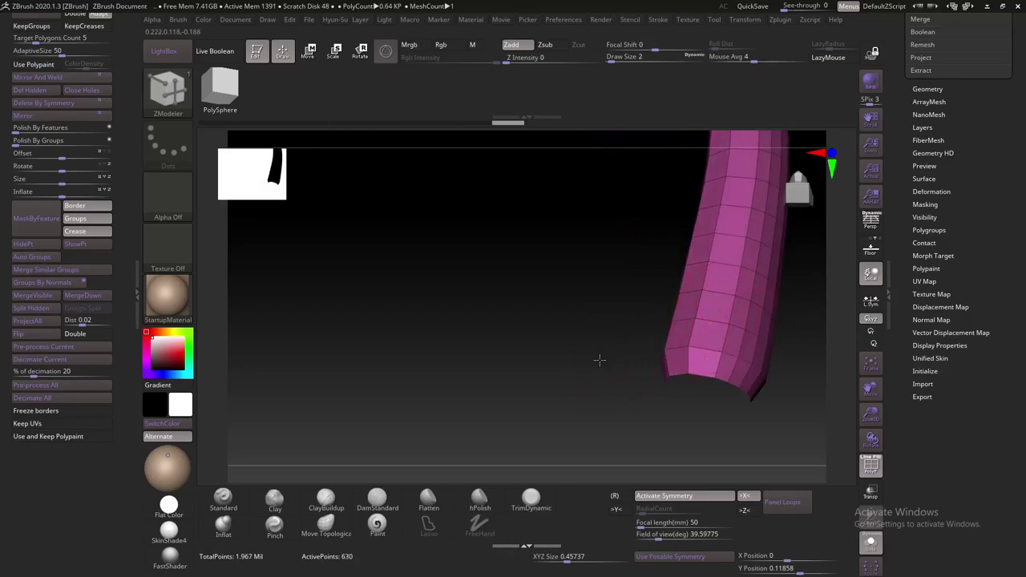
pyautogui.moveTo(598, 360); pyautogui.dragTo(743, 307)
pyautogui.click(736, 309)
pyautogui.moveTo(634, 293); pyautogui.dragTo(524, 268)
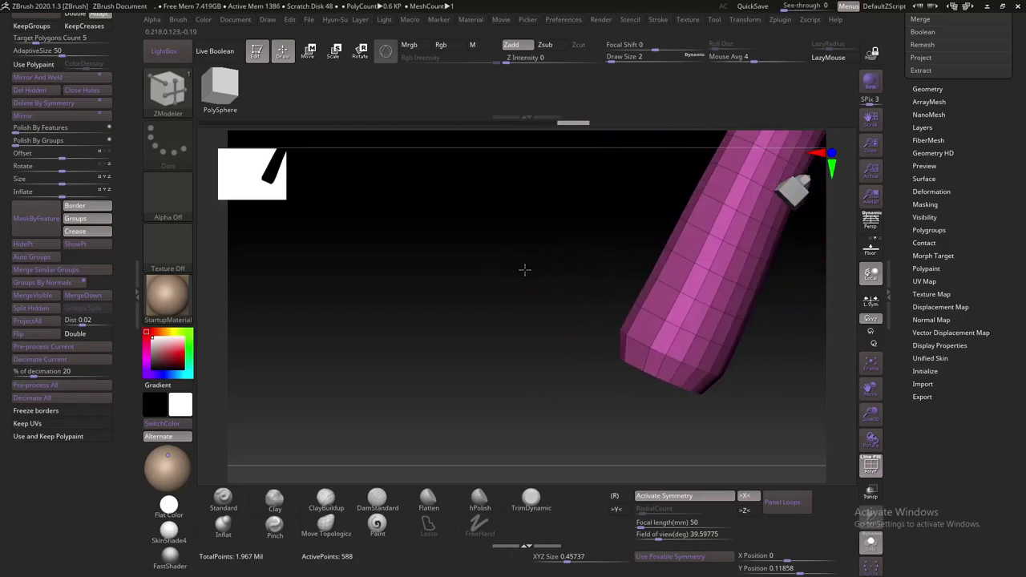
pyautogui.click(703, 309)
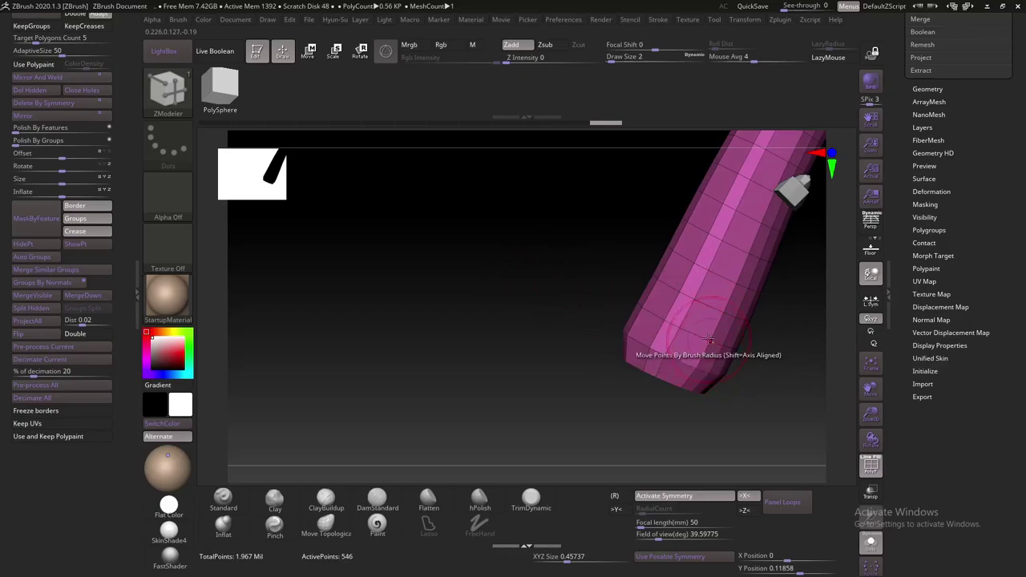
pyautogui.click(736, 363)
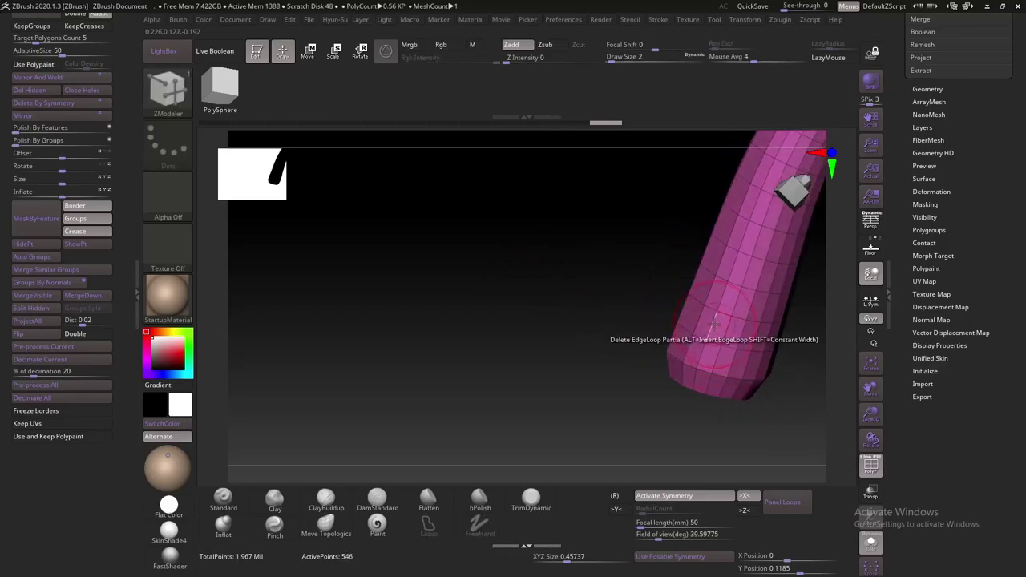
pyautogui.moveTo(633, 360)
pyautogui.mouseDown()
pyautogui.moveTo(681, 353)
pyautogui.moveTo(585, 343)
pyautogui.moveTo(657, 243)
pyautogui.moveTo(609, 258)
pyautogui.mouseUp()
pyautogui.click(737, 352)
pyautogui.click(769, 331)
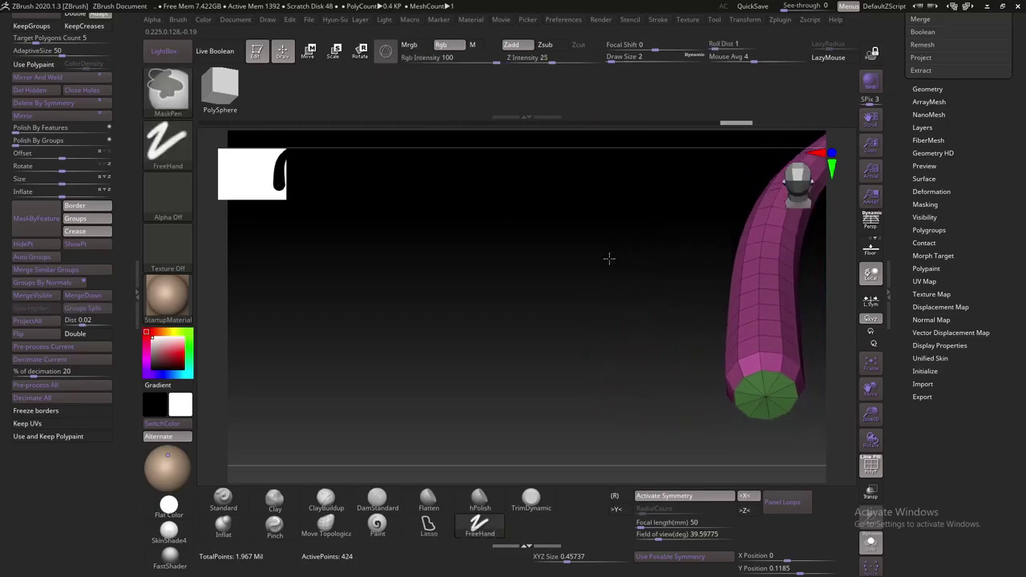
# Delete more edge loops near the tip and along the tube, reducing it to 204 points
pyautogui.moveTo(664, 230)
pyautogui.mouseDown()
pyautogui.moveTo(552, 268)
pyautogui.moveTo(529, 345)
pyautogui.moveTo(511, 307)
pyautogui.moveTo(663, 252)
pyautogui.moveTo(748, 291)
pyautogui.moveTo(682, 347)
pyautogui.moveTo(663, 289)
pyautogui.mouseUp()
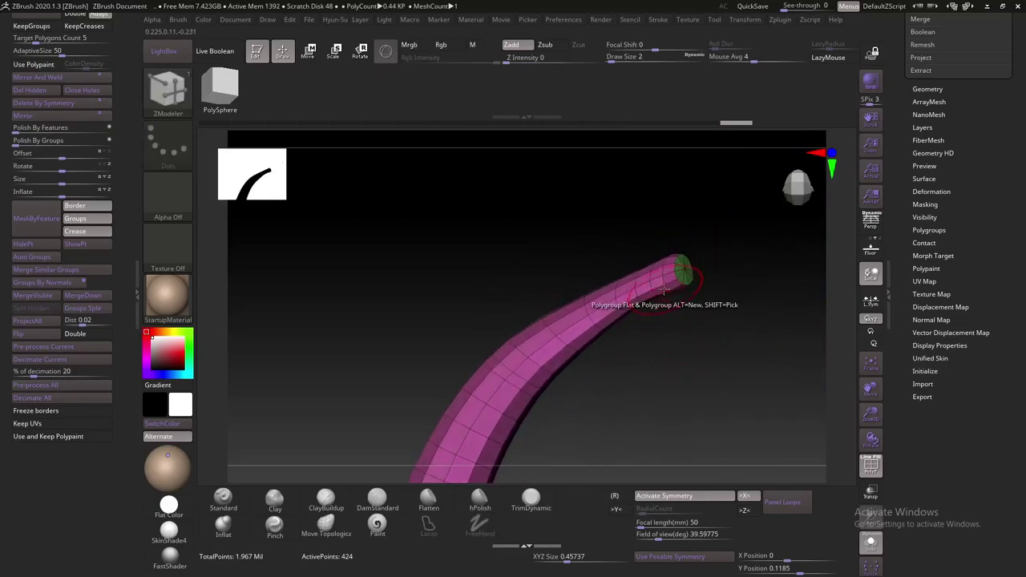
pyautogui.click(664, 288)
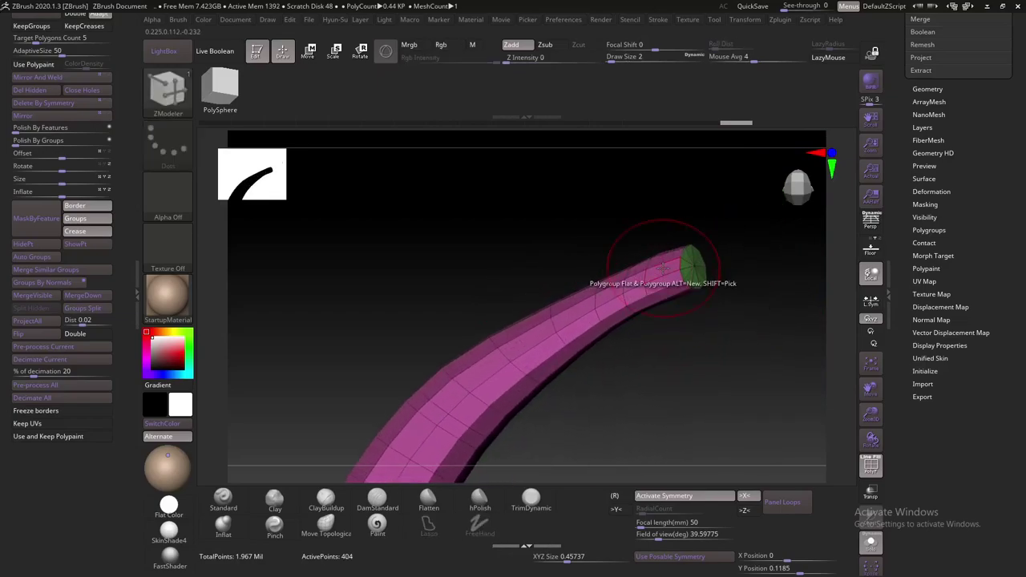
pyautogui.click(641, 275)
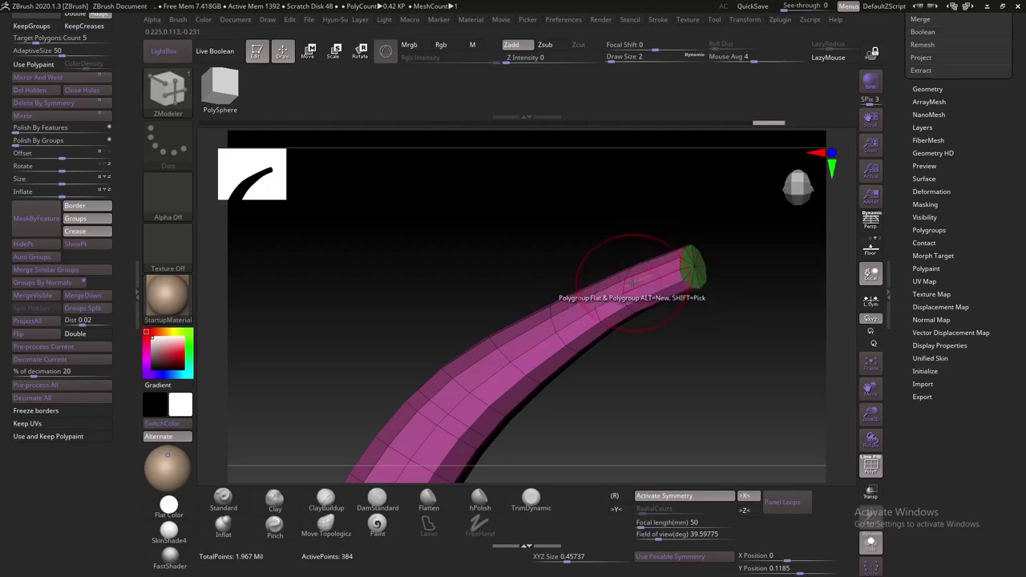
pyautogui.click(619, 260)
pyautogui.moveTo(698, 347)
pyautogui.mouseDown()
pyautogui.moveTo(609, 321)
pyautogui.moveTo(607, 412)
pyautogui.moveTo(657, 249)
pyautogui.mouseUp()
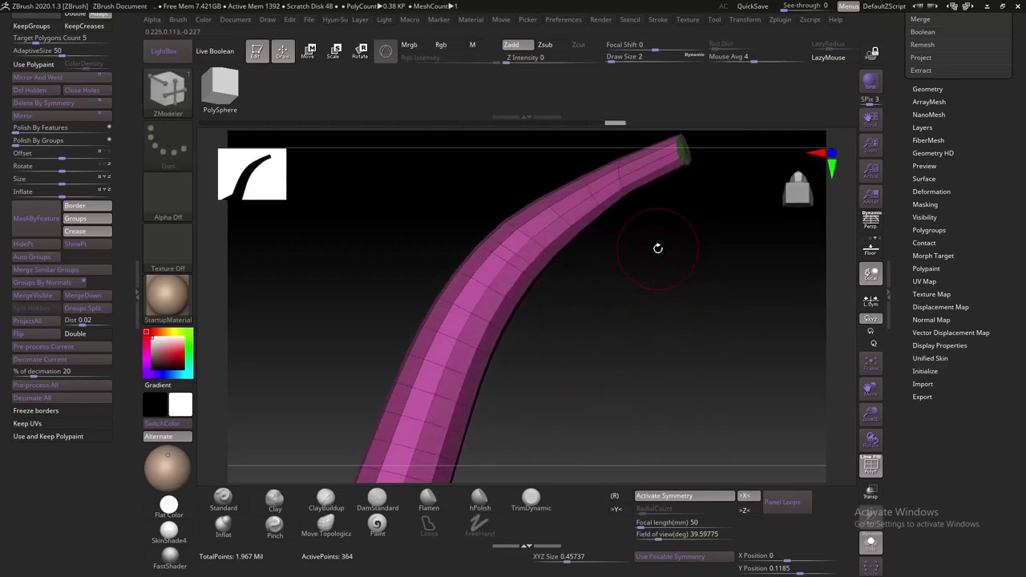
pyautogui.click(553, 240)
pyautogui.moveTo(617, 280)
pyautogui.mouseDown()
pyautogui.moveTo(651, 297)
pyautogui.moveTo(584, 241)
pyautogui.moveTo(594, 347)
pyautogui.moveTo(693, 313)
pyautogui.moveTo(728, 382)
pyautogui.moveTo(603, 384)
pyautogui.moveTo(529, 403)
pyautogui.mouseUp()
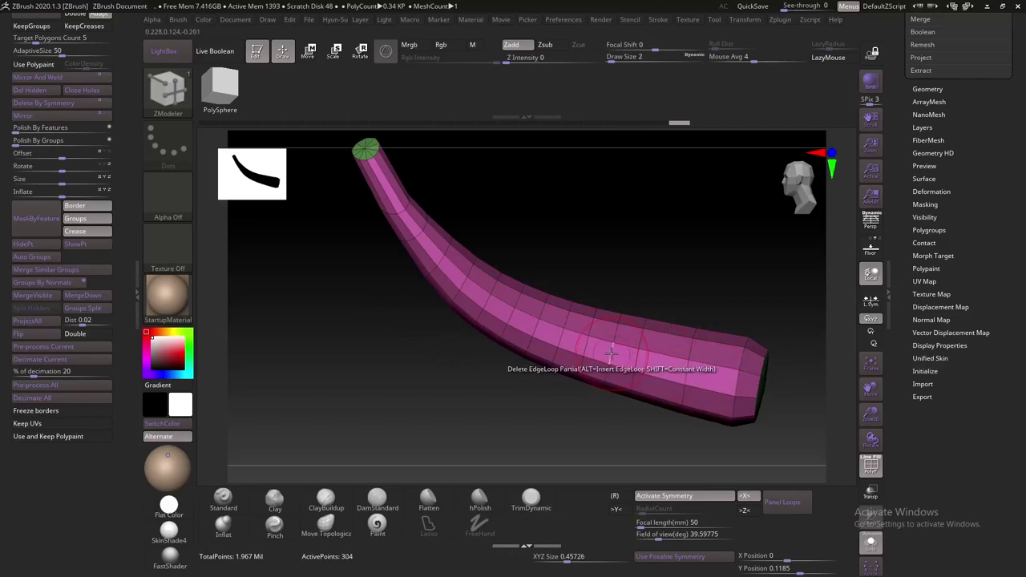
pyautogui.click(566, 338)
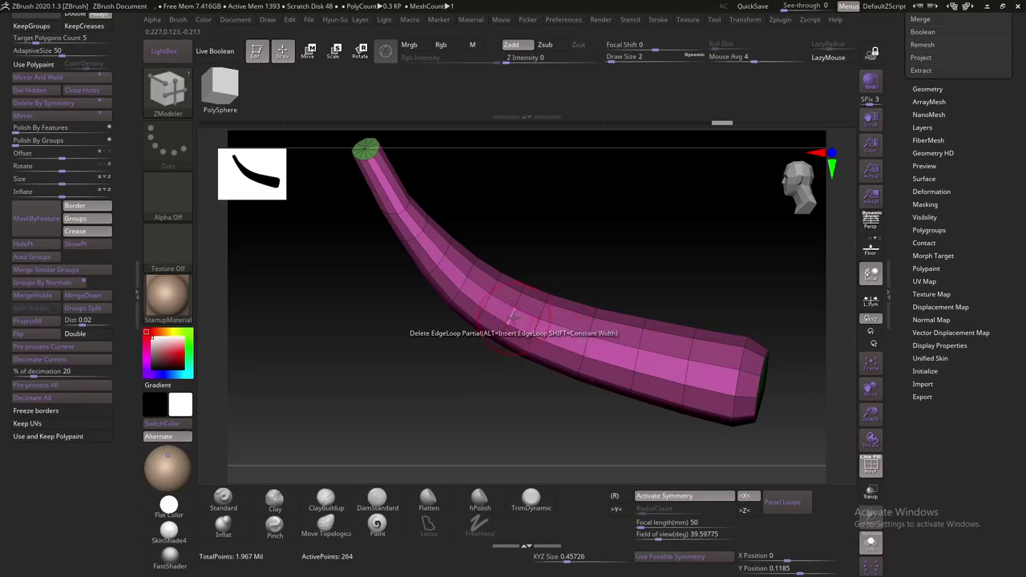
pyautogui.click(449, 295)
pyautogui.moveTo(307, 304)
pyautogui.mouseDown()
pyautogui.moveTo(325, 355)
pyautogui.moveTo(418, 343)
pyautogui.moveTo(389, 339)
pyautogui.mouseUp()
pyautogui.click(445, 331)
pyautogui.click(414, 317)
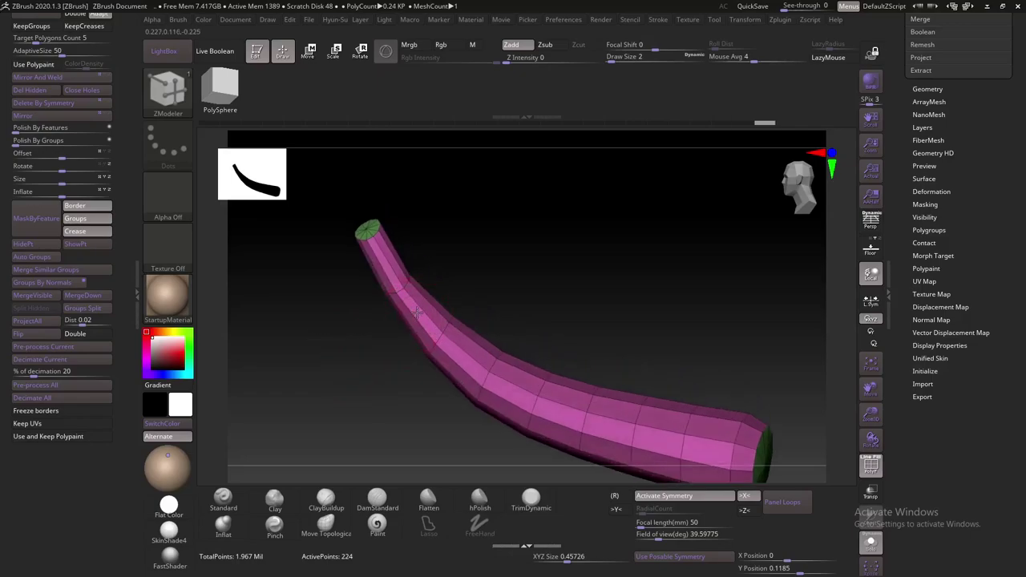
pyautogui.moveTo(479, 280); pyautogui.dragTo(355, 227)
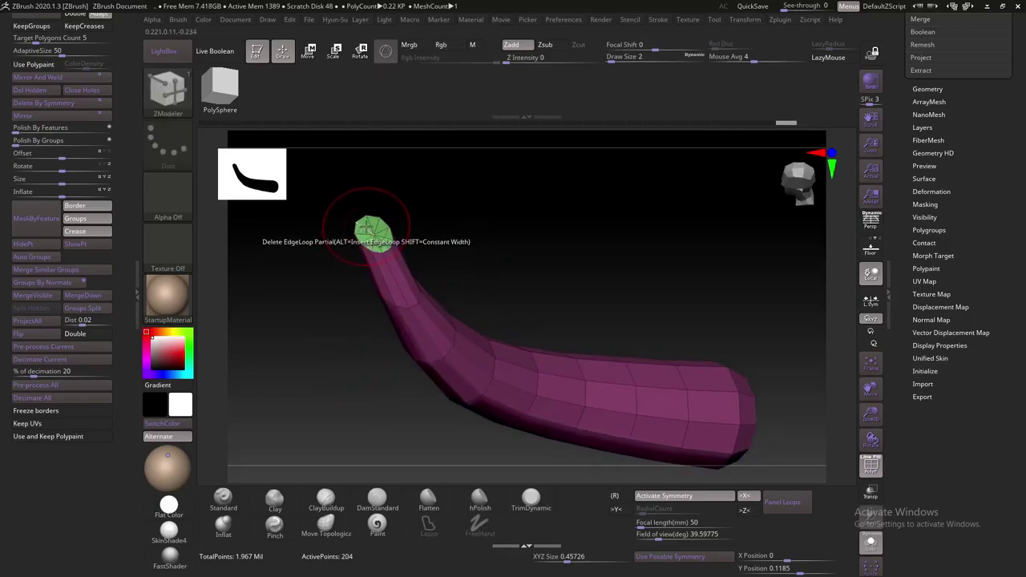
pyautogui.press('space')
pyautogui.press('space')
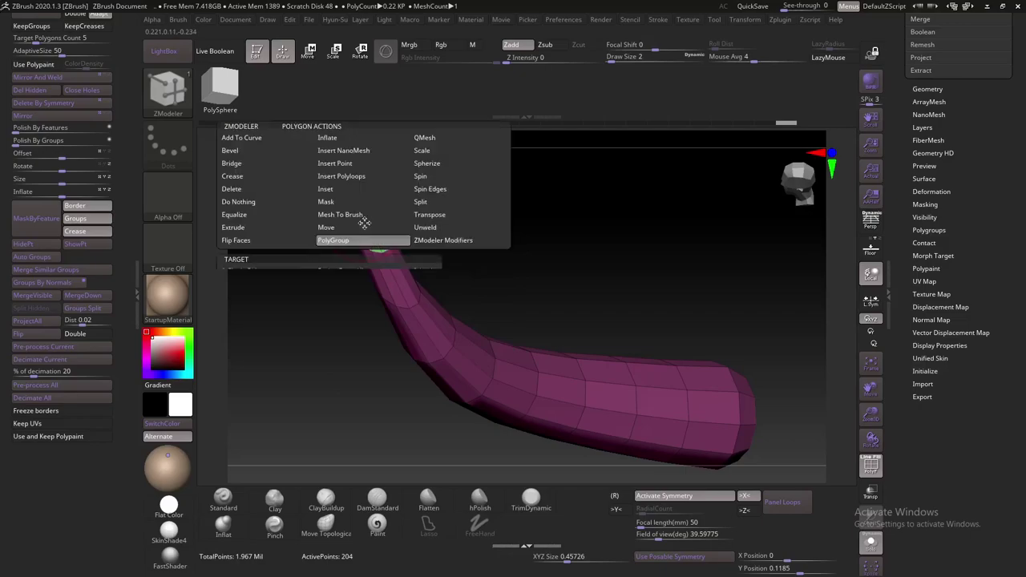
# Set the polygon action to Scale with the Polygroup Island target
pyautogui.click(422, 151)
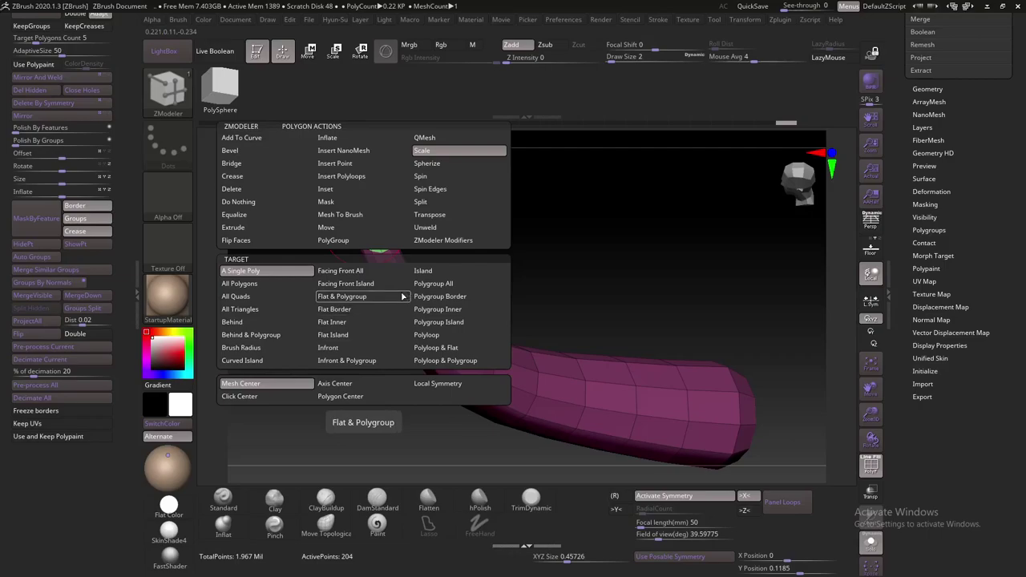
pyautogui.click(434, 321)
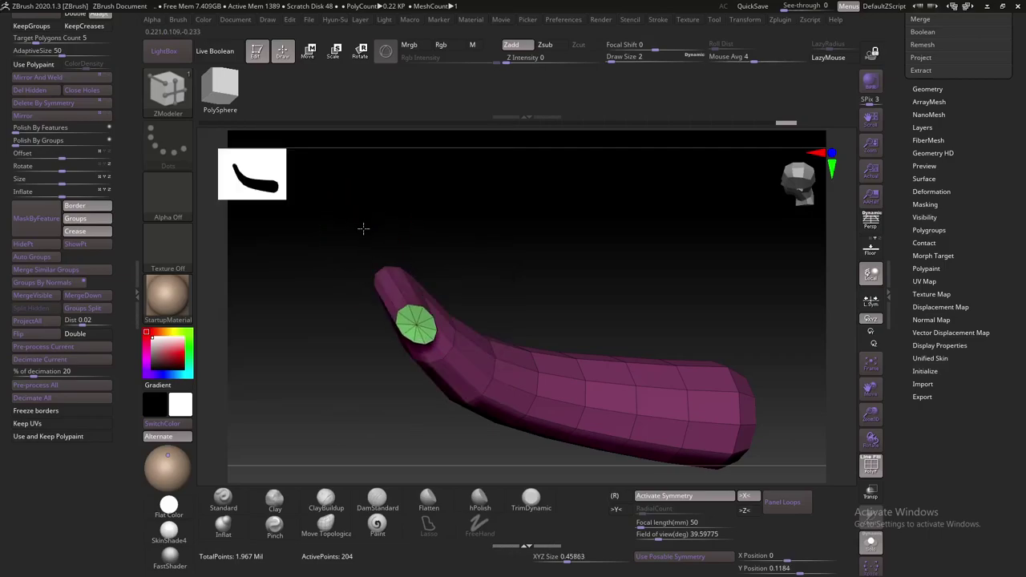
pyautogui.moveTo(363, 228); pyautogui.dragTo(349, 238)
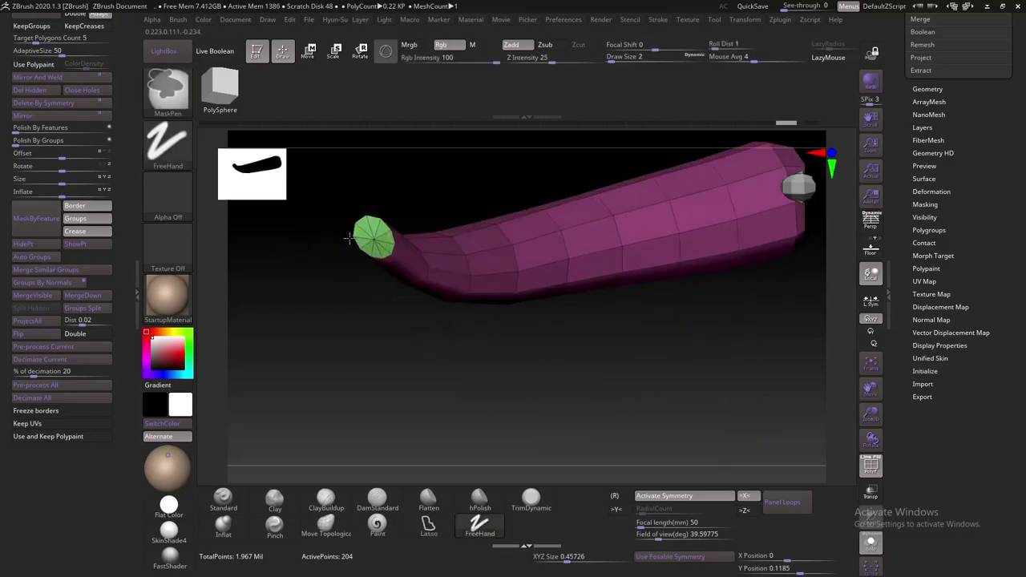
pyautogui.keyDown('ctrl'); pyautogui.moveTo(349, 238); pyautogui.dragTo(373, 246, button='right'); pyautogui.keyUp('ctrl')
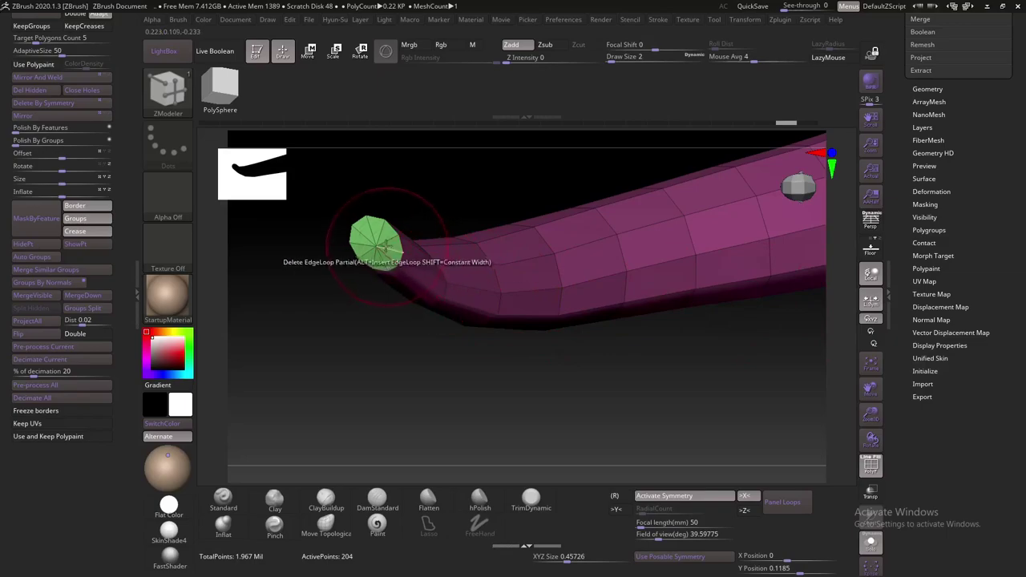
# Undo an accidental resize, then place the W transform gizmo on the green end cap
pyautogui.moveTo(366, 233); pyautogui.dragTo(419, 433)
pyautogui.hotkey('ctrl', 'z')
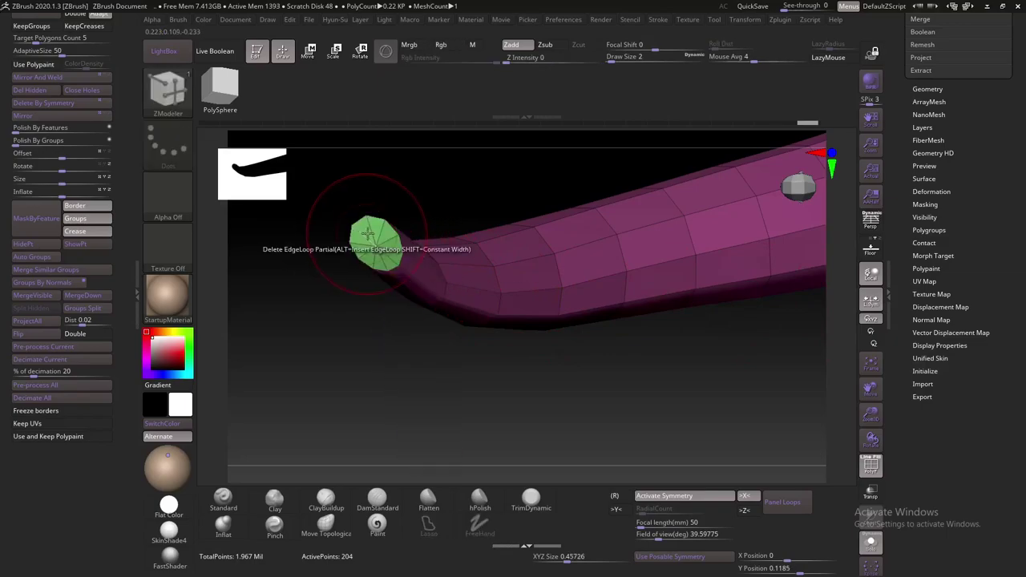
pyautogui.moveTo(395, 214); pyautogui.dragTo(396, 156)
pyautogui.press('w')
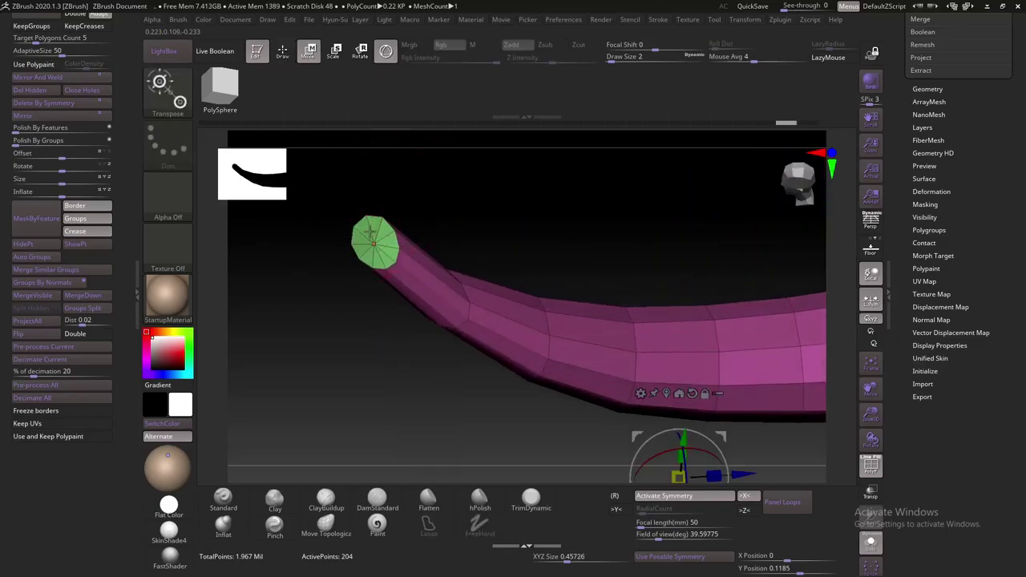
pyautogui.keyDown('ctrl'); pyautogui.click(371, 232); pyautogui.keyUp('ctrl')
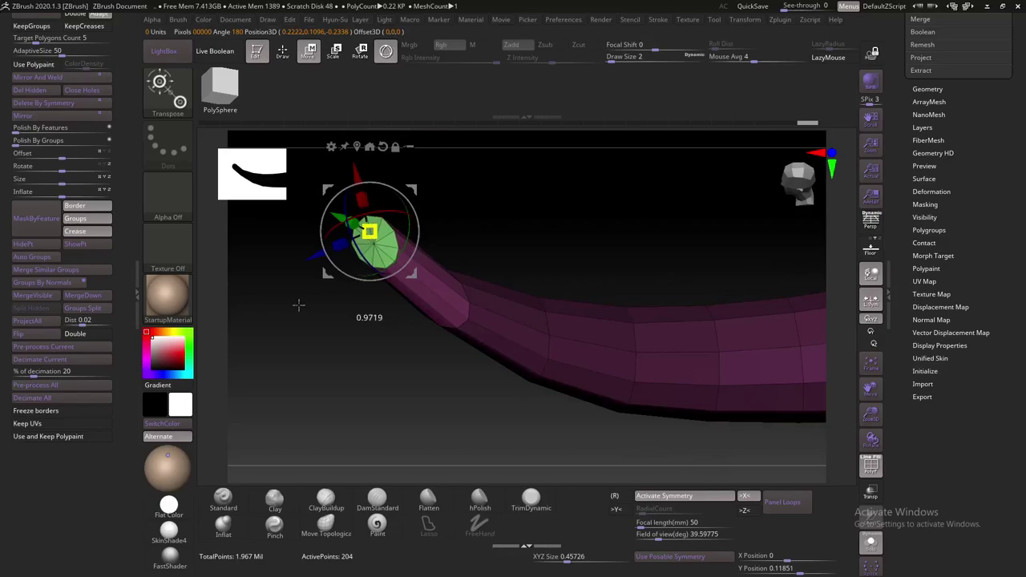
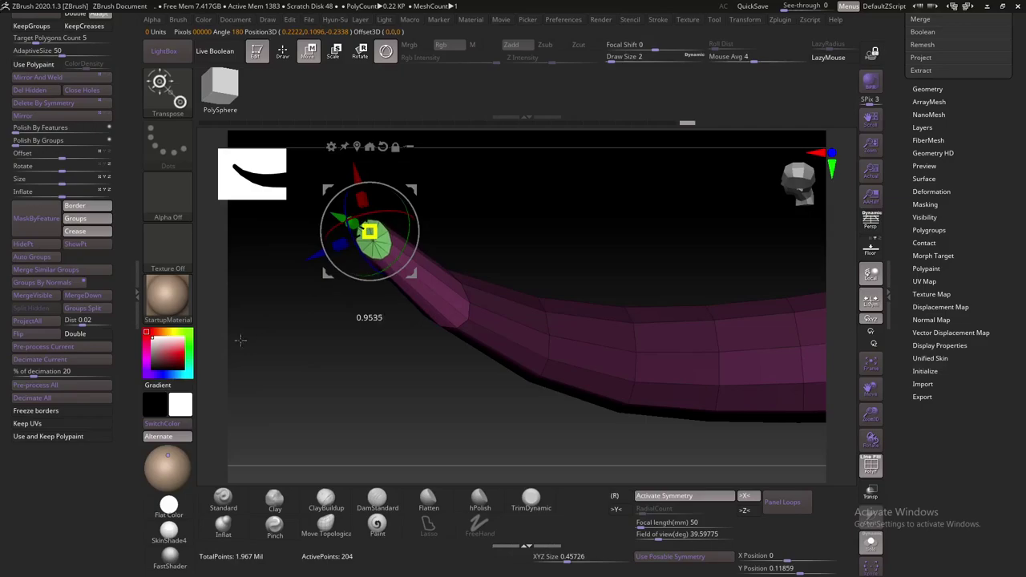
# Scale the curved tube's thin left tip down slightly with the Transpose gizmo, then return to ZModeler
pyautogui.moveTo(359, 279); pyautogui.dragTo(52, 573)
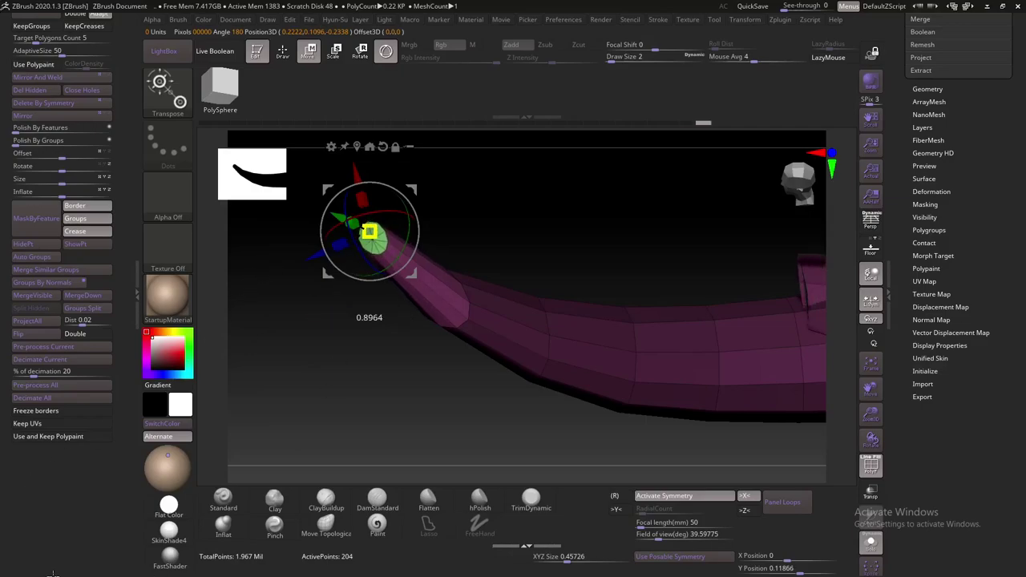
pyautogui.moveTo(291, 313)
pyautogui.mouseDown()
pyautogui.moveTo(293, 332)
pyautogui.moveTo(327, 334)
pyautogui.mouseUp()
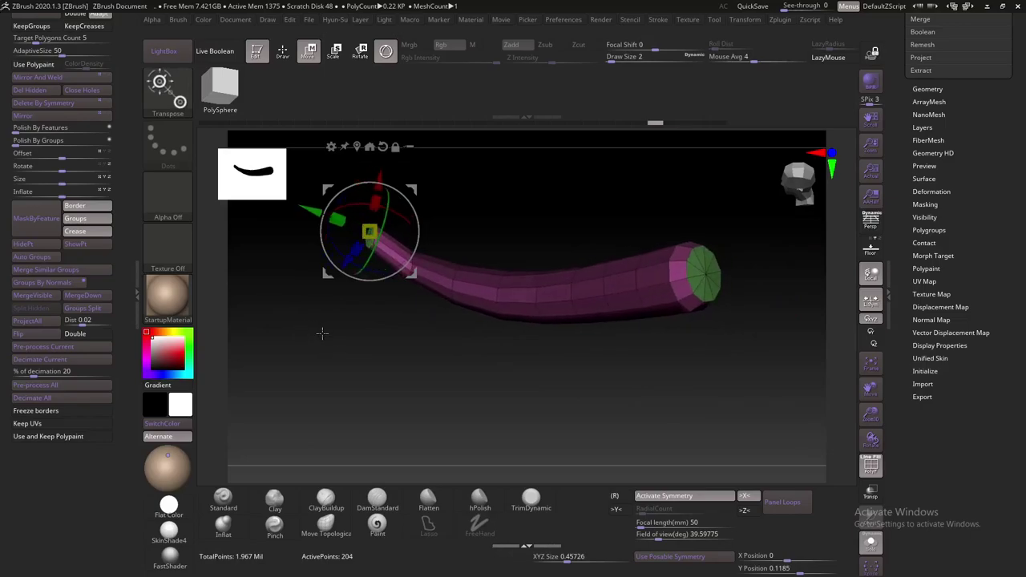
pyautogui.moveTo(752, 269)
pyautogui.mouseDown()
pyautogui.moveTo(751, 339)
pyautogui.moveTo(714, 278)
pyautogui.mouseUp()
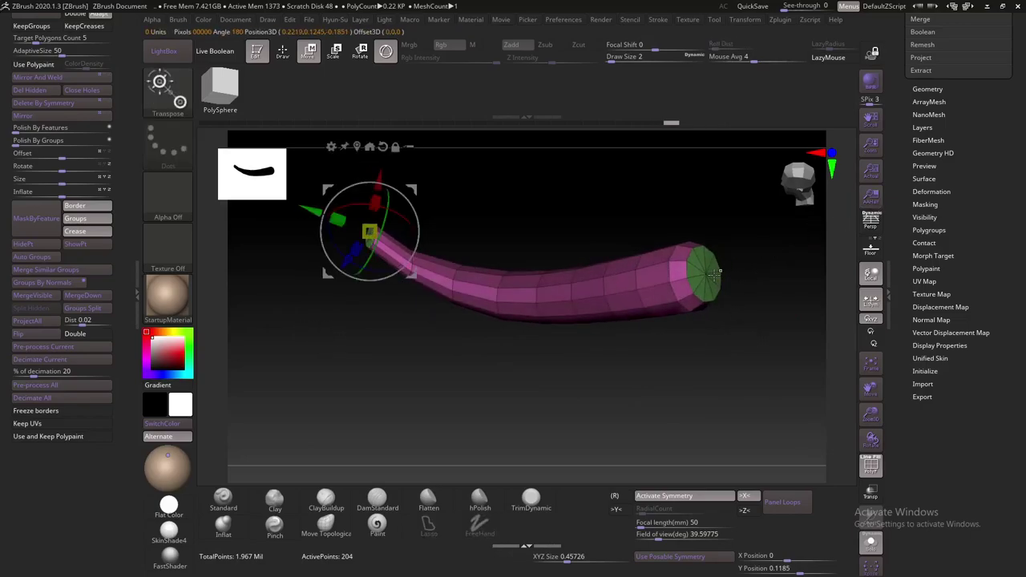
pyautogui.keyDown('ctrl'); pyautogui.click(713, 275); pyautogui.keyUp('ctrl')
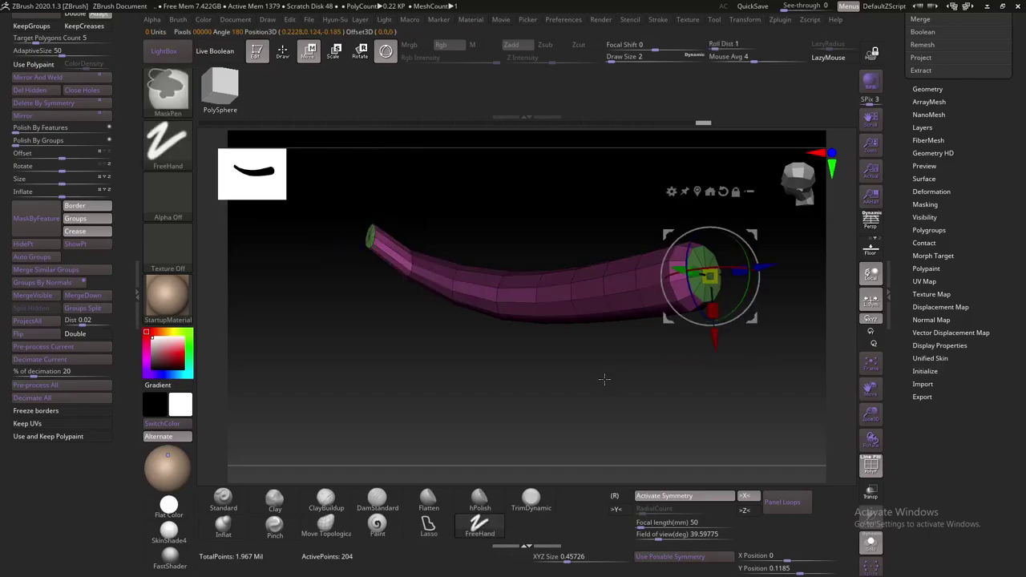
pyautogui.keyDown('ctrl'); pyautogui.moveTo(383, 356); pyautogui.dragTo(386, 355); pyautogui.keyUp('ctrl')
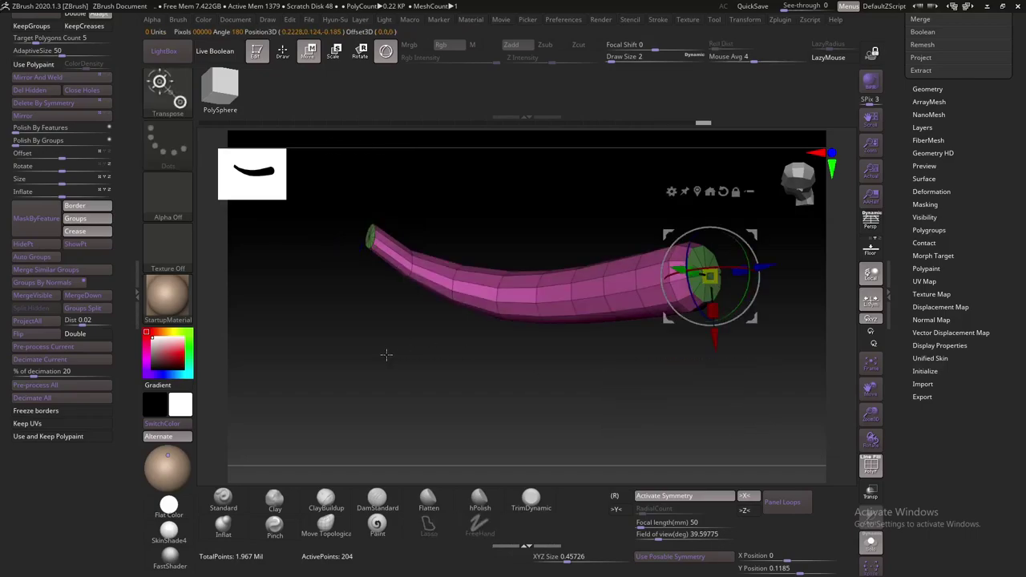
pyautogui.keyDown('ctrl'); pyautogui.click(368, 239); pyautogui.keyUp('ctrl')
pyautogui.press('b')
pyautogui.press('z')
pyautogui.press('m')
pyautogui.keyDown('ctrl'); pyautogui.click(664, 359); pyautogui.keyUp('ctrl')
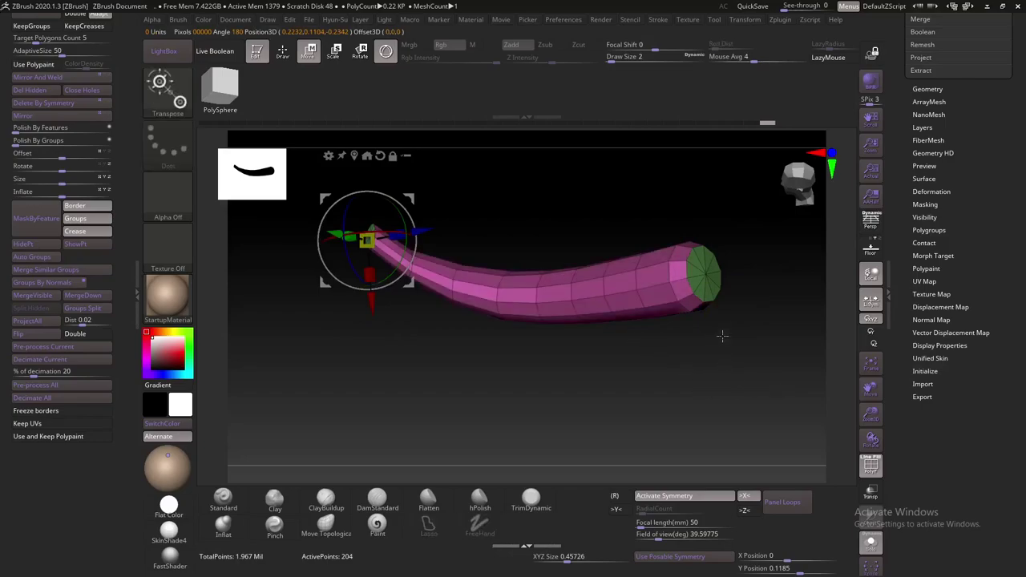
# Isolate the tube's small tip polygons and give them their own polygroup with Ctrl+W
pyautogui.press('q')
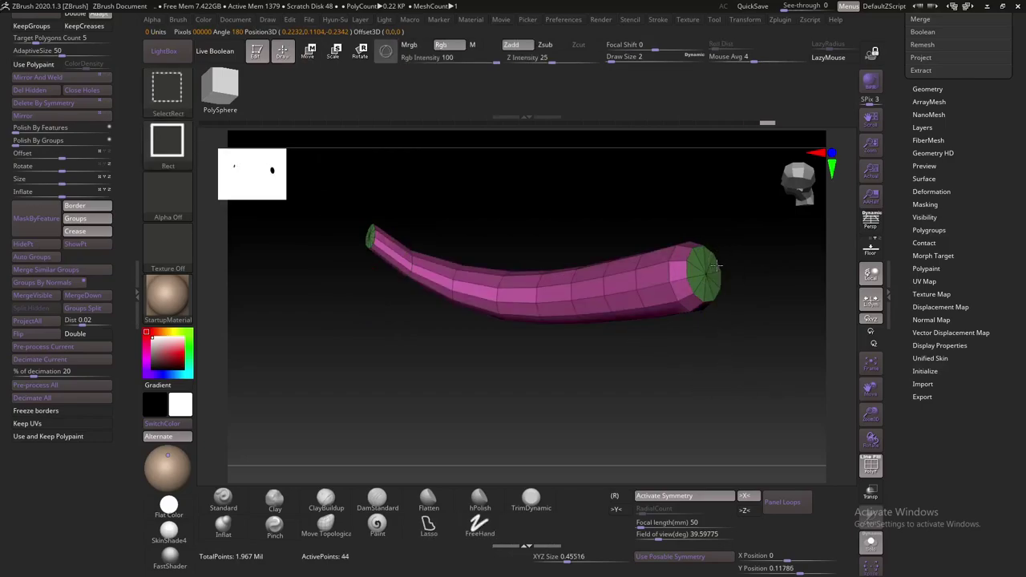
pyautogui.keyDown('ctrl'); pyautogui.keyDown('shift'); pyautogui.click(708, 270); pyautogui.keyUp('shift'); pyautogui.keyUp('ctrl')
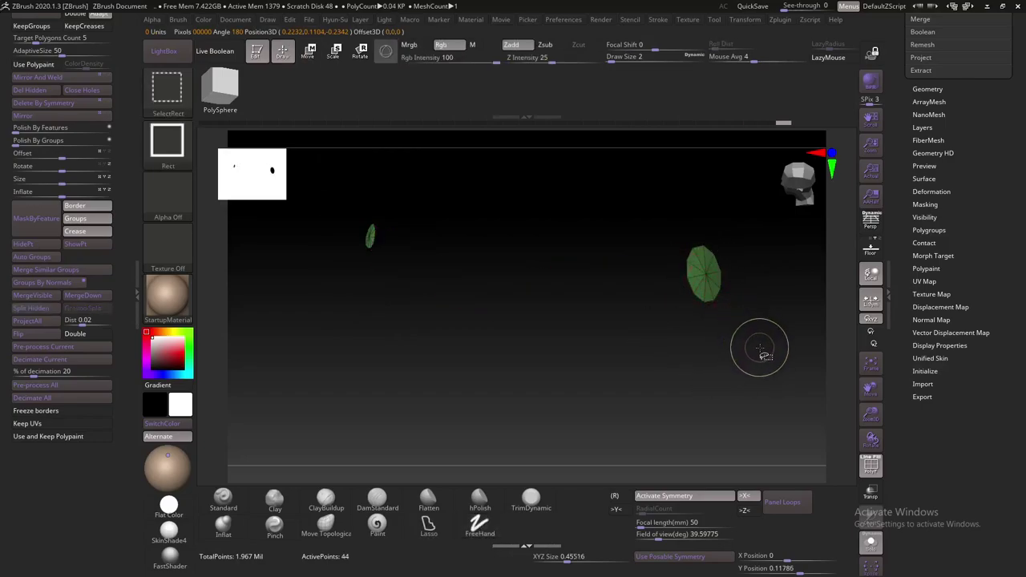
pyautogui.keyDown('ctrl'); pyautogui.keyDown('alt'); pyautogui.keyDown('shift'); pyautogui.moveTo(757, 346); pyautogui.dragTo(641, 173); pyautogui.keyUp('shift'); pyautogui.keyUp('alt'); pyautogui.keyUp('ctrl')
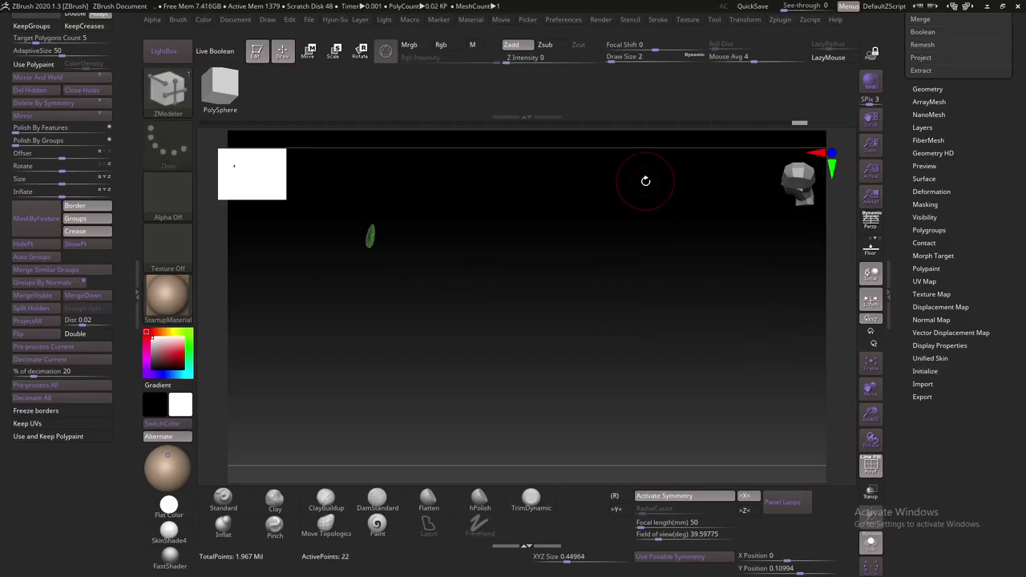
pyautogui.keyDown('ctrl'); pyautogui.keyDown('shift'); pyautogui.click(549, 273); pyautogui.keyUp('shift'); pyautogui.keyUp('ctrl')
pyautogui.keyDown('ctrl'); pyautogui.keyDown('shift'); pyautogui.click(410, 352); pyautogui.keyUp('shift'); pyautogui.keyUp('ctrl')
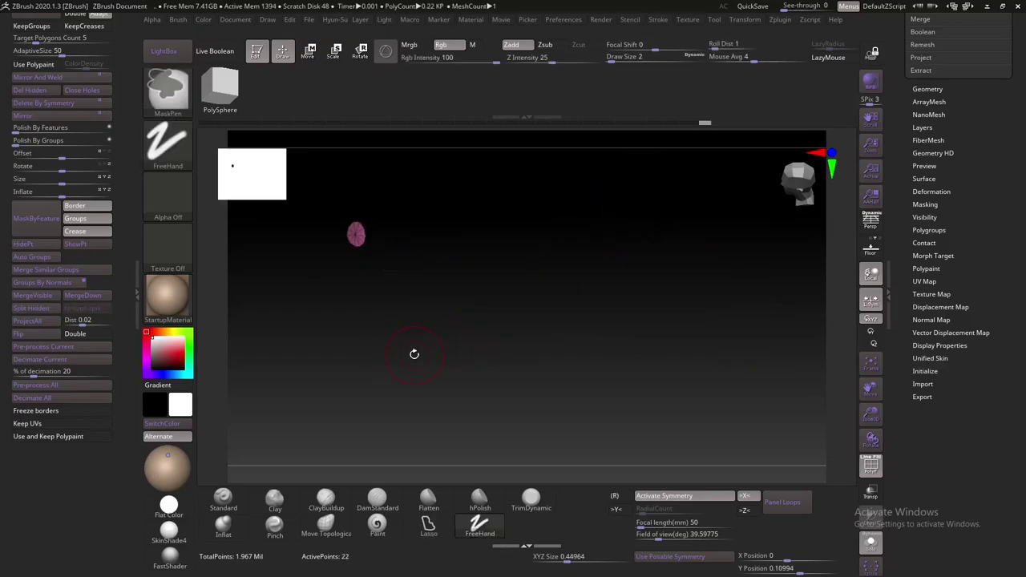
pyautogui.hotkey('ctrl', 'w')
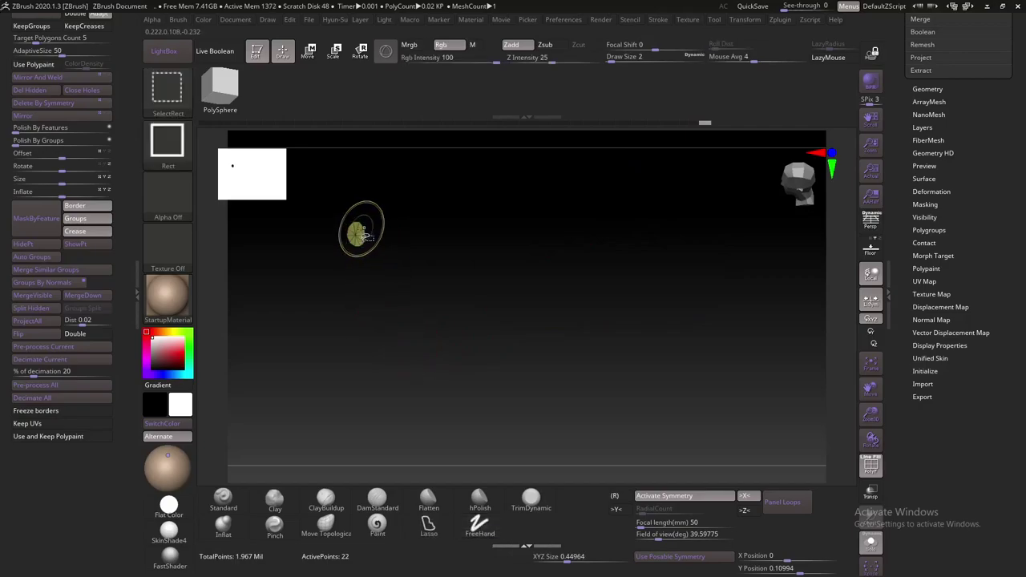
pyautogui.keyDown('ctrl'); pyautogui.keyDown('shift'); pyautogui.click(340, 316); pyautogui.keyUp('shift'); pyautogui.keyUp('ctrl')
# Scale the tube's tip down to a finer point with the Transpose gizmo
pyautogui.press('w')
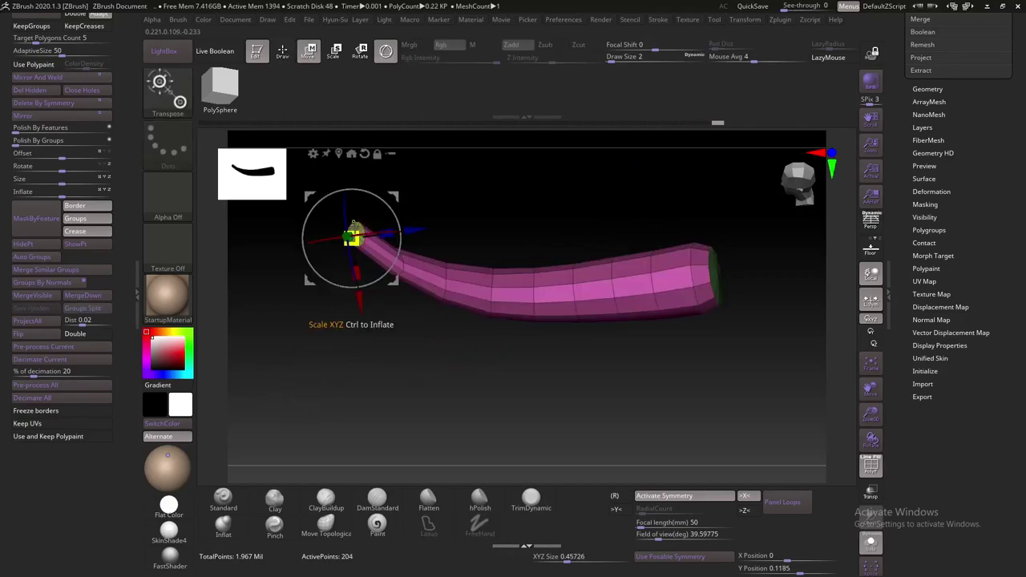
pyautogui.moveTo(340, 240); pyautogui.dragTo(353, 369)
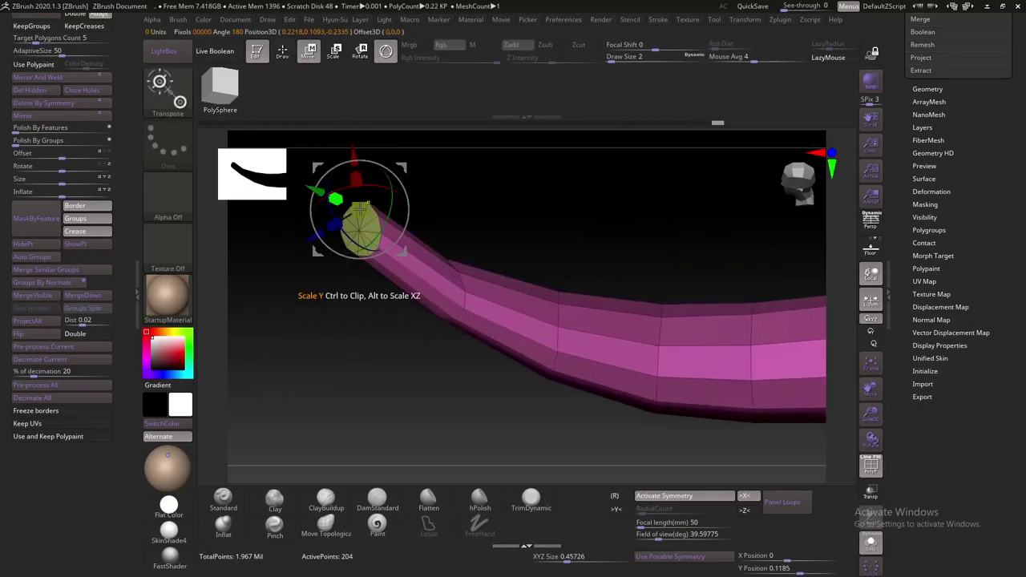
pyautogui.keyDown('ctrl'); pyautogui.click(359, 213); pyautogui.keyUp('ctrl')
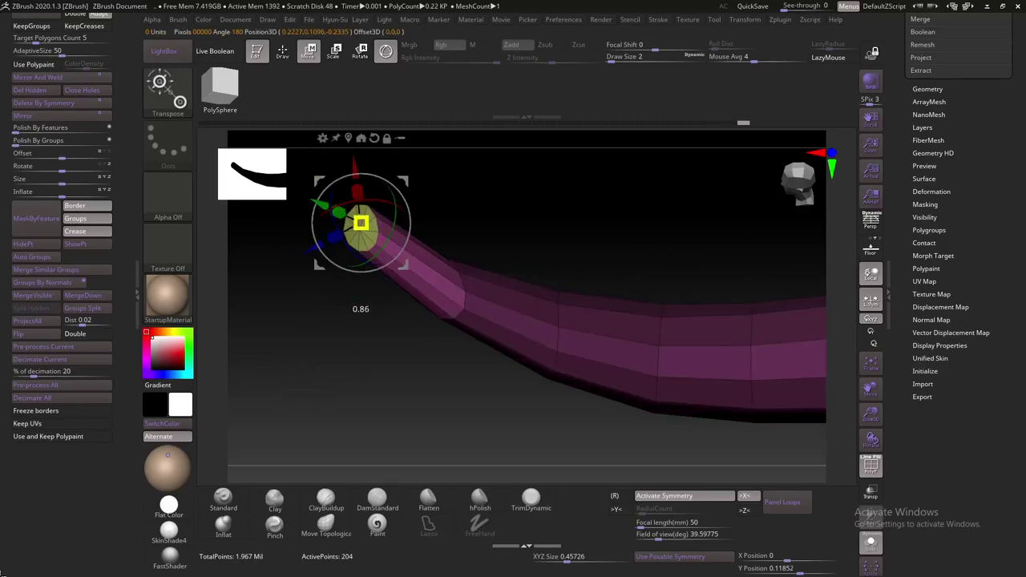
pyautogui.moveTo(230, 351); pyautogui.dragTo(353, 234)
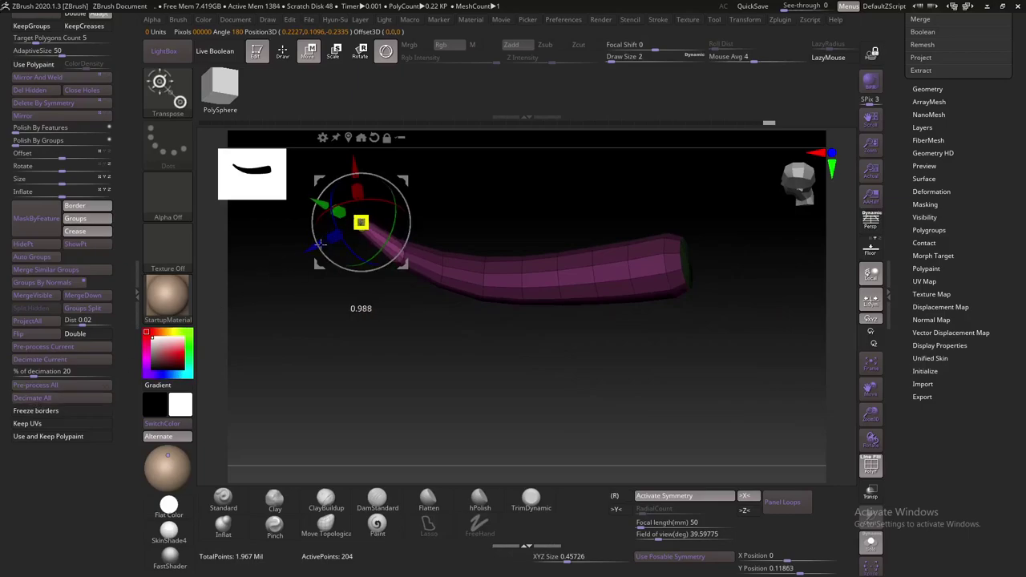
# Set the ZModeler Edge action to Scale with the EdgeLoop Complete target
pyautogui.press('q')
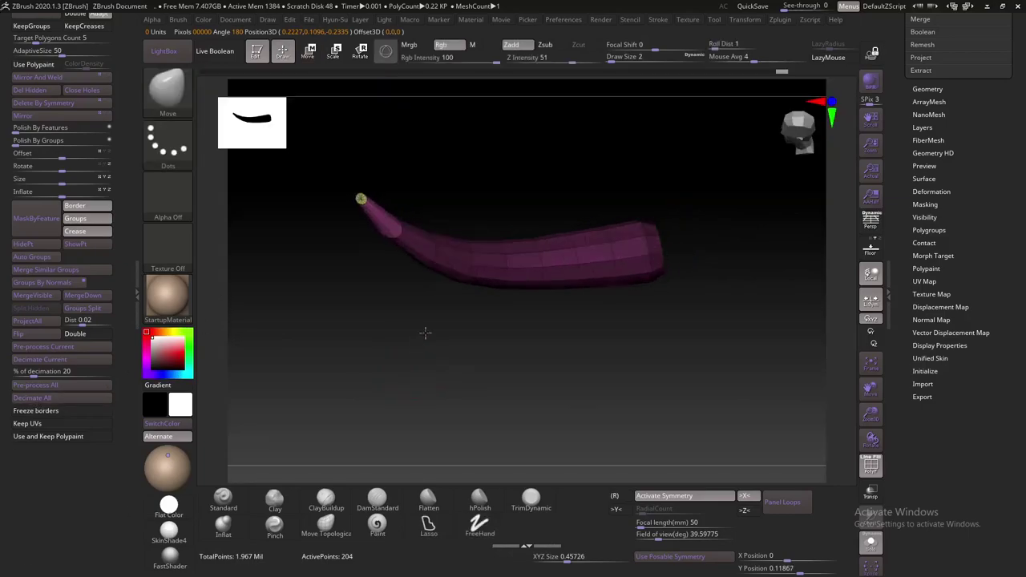
pyautogui.moveTo(423, 332)
pyautogui.mouseDown()
pyautogui.moveTo(485, 128)
pyautogui.moveTo(472, 153)
pyautogui.moveTo(472, 199)
pyautogui.mouseUp()
pyautogui.moveTo(472, 200)
pyautogui.keyDown('ctrl'); pyautogui.mouseDown(button='right')
pyautogui.moveTo(577, 233)
pyautogui.moveTo(561, 225)
pyautogui.mouseUp(button='right'); pyautogui.keyUp('ctrl')
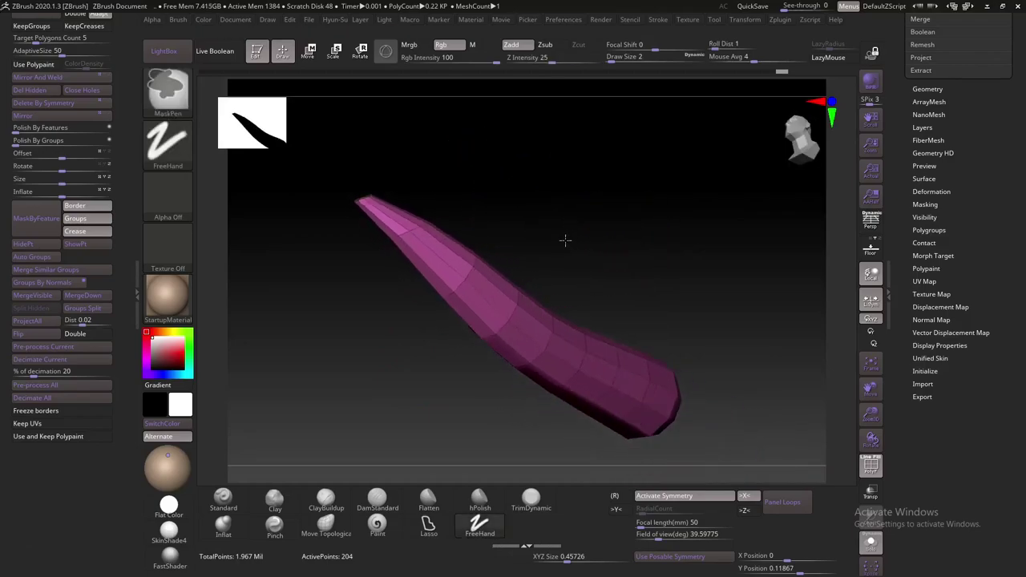
pyautogui.moveTo(561, 224); pyautogui.dragTo(543, 215)
pyautogui.press('b')
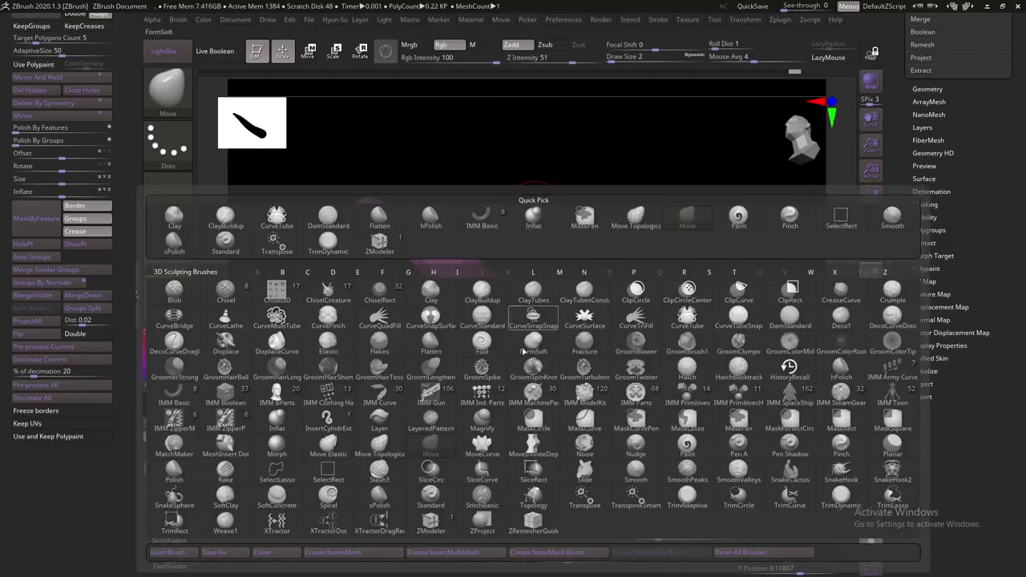
pyautogui.click(430, 521)
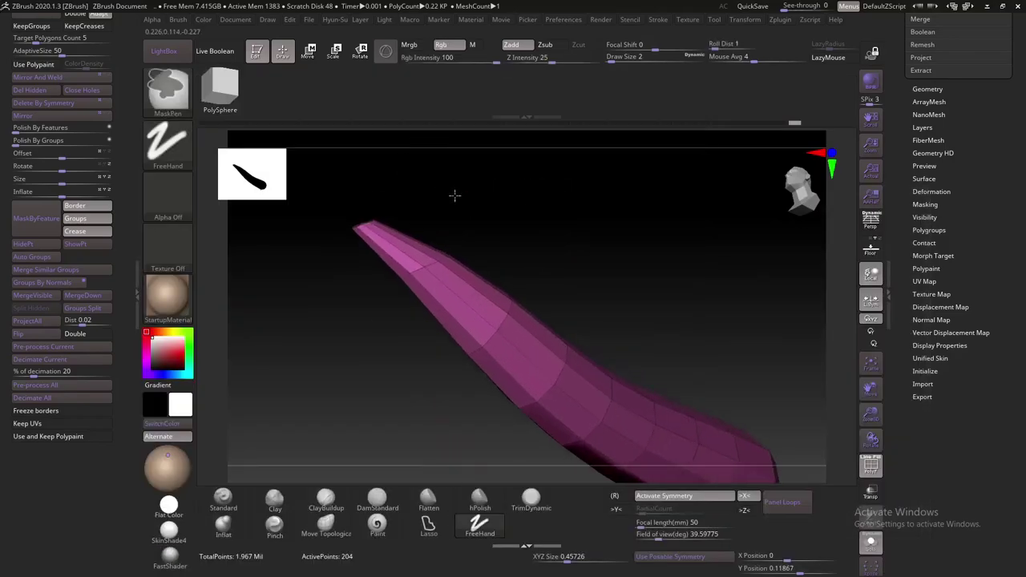
pyautogui.press('space')
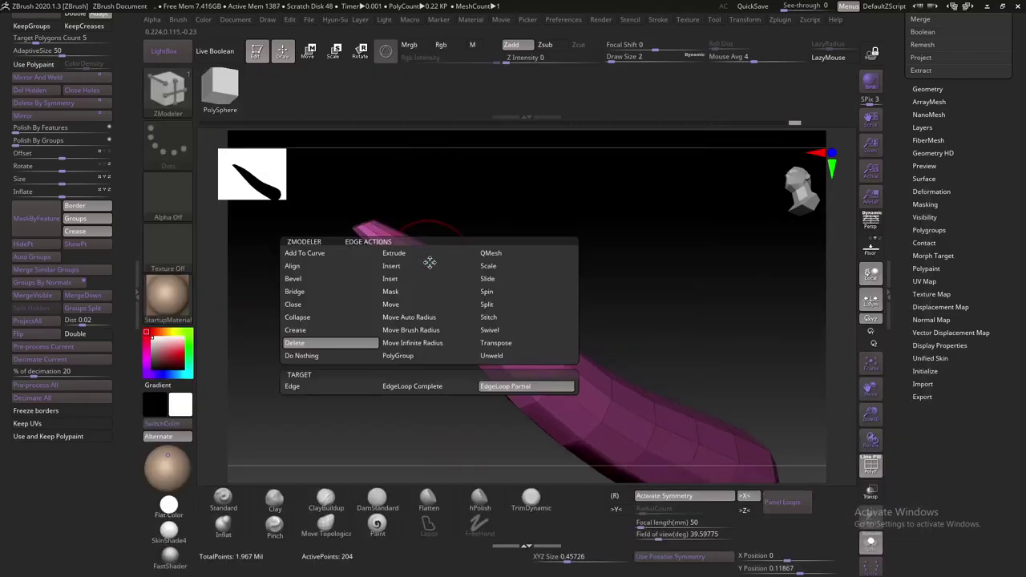
pyautogui.click(490, 272)
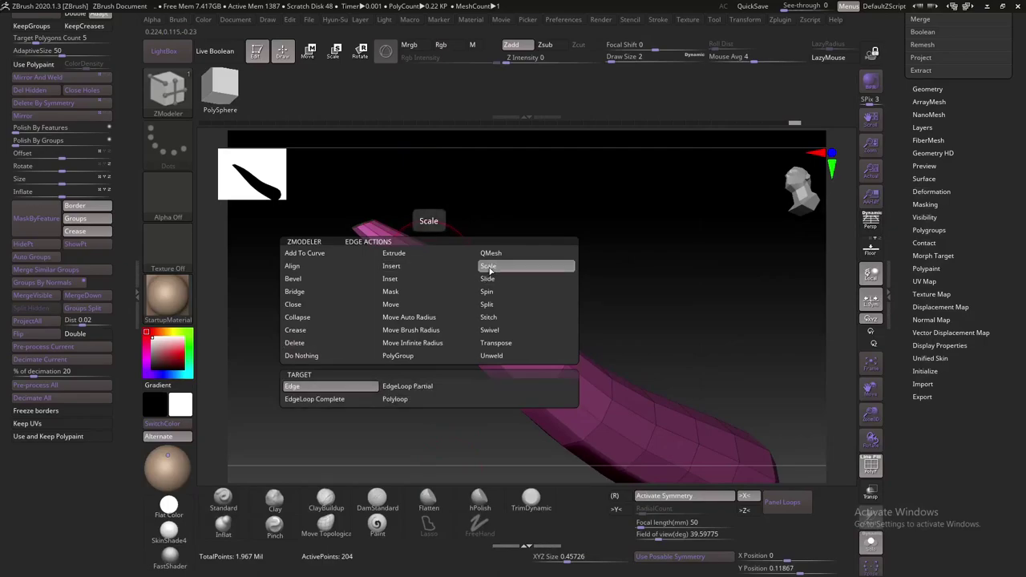
pyautogui.click(326, 399)
# Narrow the edge loops near the tip and at the bend so the spike tapers smoothly
pyautogui.moveTo(414, 268)
pyautogui.mouseDown()
pyautogui.moveTo(504, 232)
pyautogui.moveTo(494, 325)
pyautogui.moveTo(545, 270)
pyautogui.mouseUp()
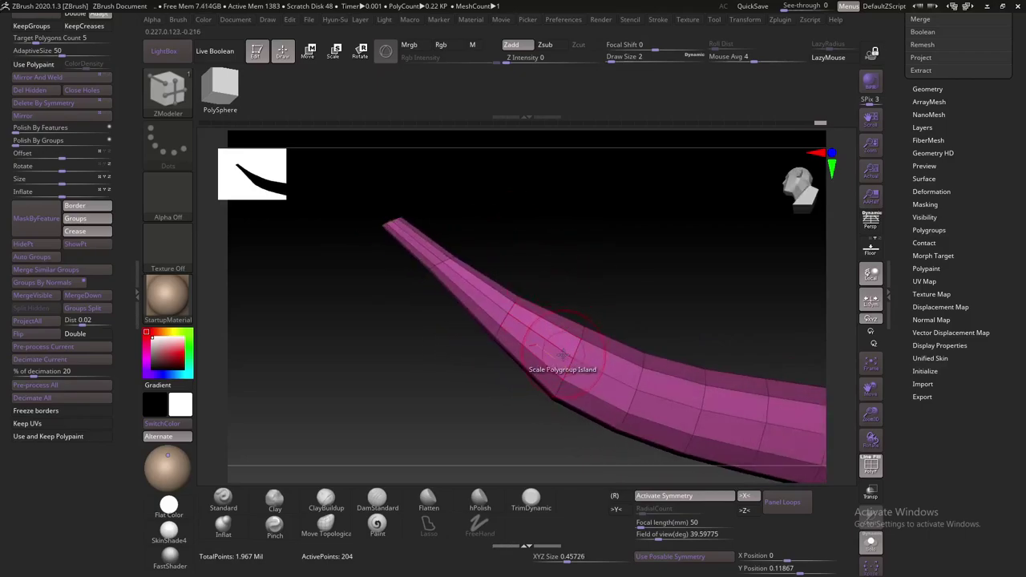
pyautogui.moveTo(563, 368)
pyautogui.mouseDown()
pyautogui.moveTo(570, 362)
pyautogui.moveTo(498, 196)
pyautogui.mouseUp()
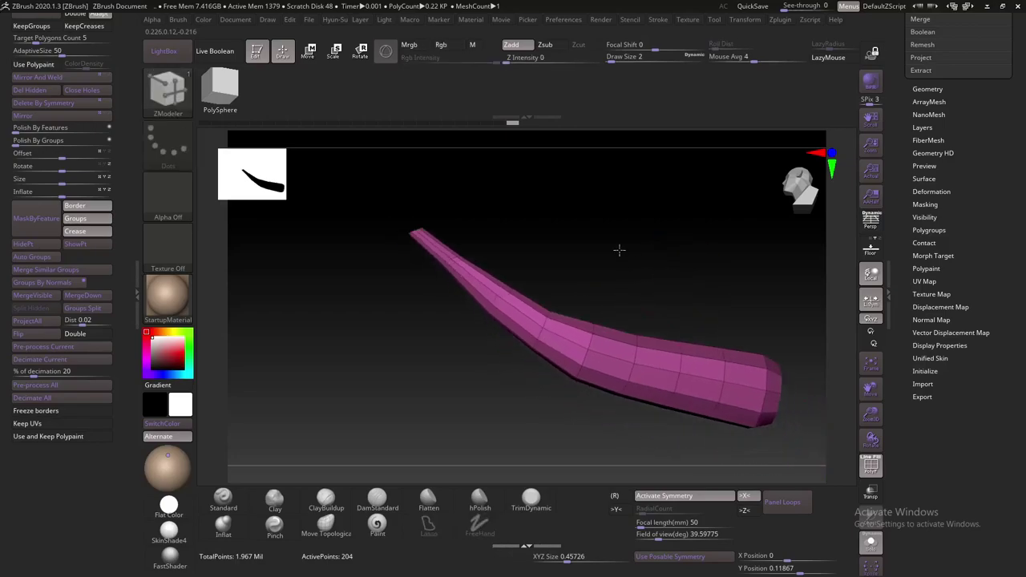
pyautogui.moveTo(553, 308); pyautogui.dragTo(565, 305)
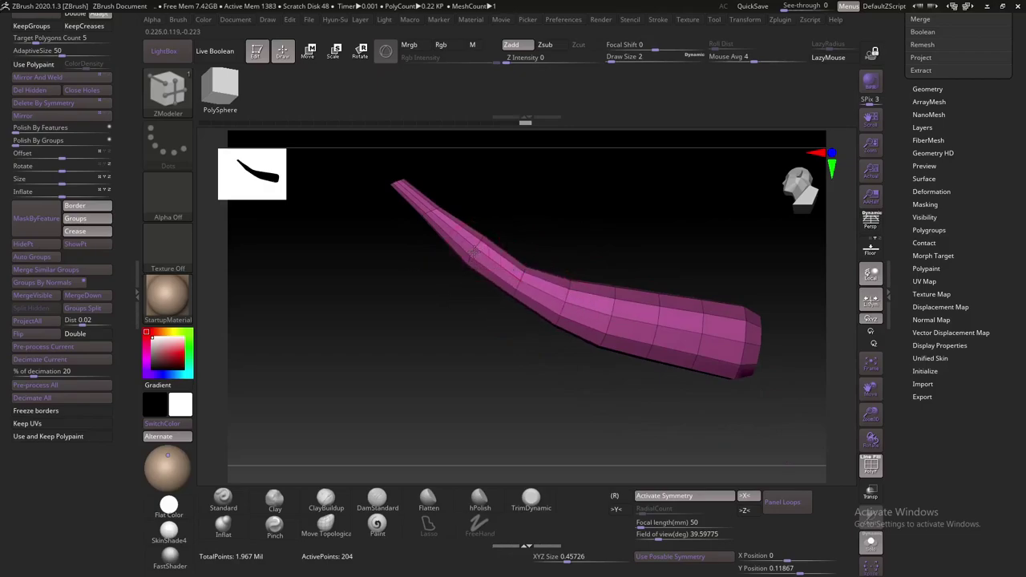
pyautogui.moveTo(492, 228); pyautogui.dragTo(508, 211)
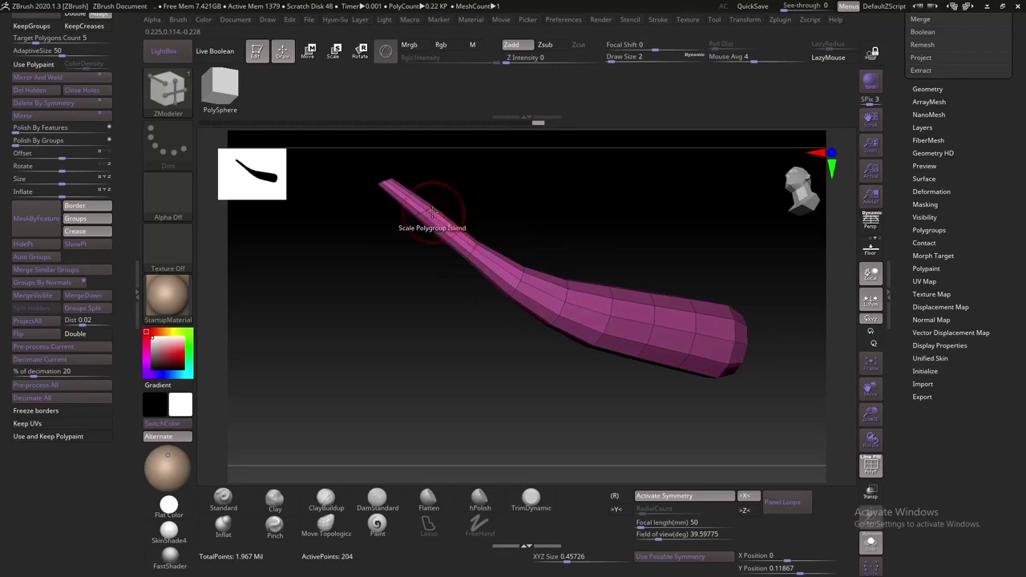
pyautogui.moveTo(419, 211); pyautogui.dragTo(492, 227)
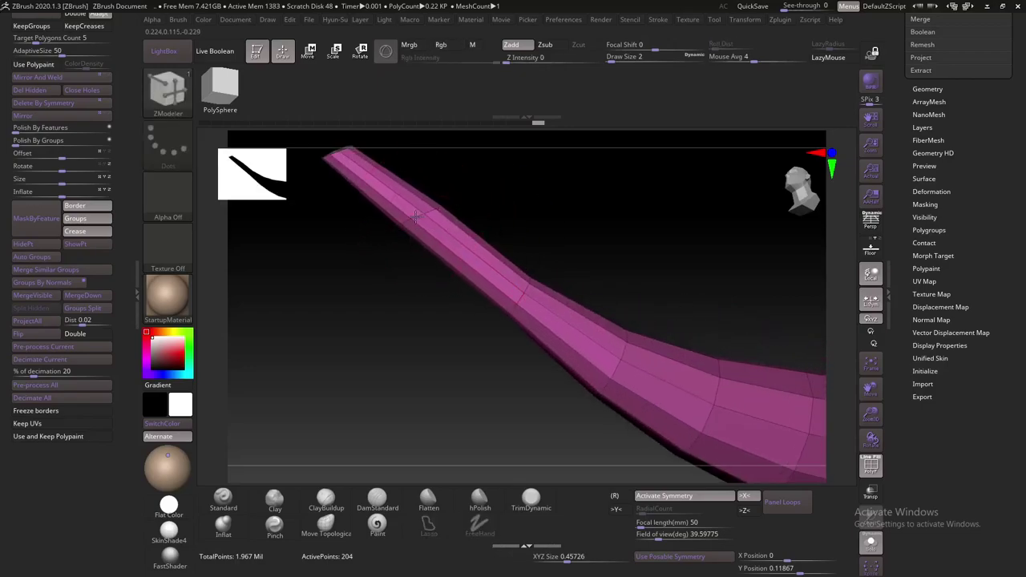
pyautogui.moveTo(516, 176)
pyautogui.mouseDown()
pyautogui.moveTo(465, 172)
pyautogui.moveTo(506, 269)
pyautogui.mouseUp()
pyautogui.moveTo(373, 179)
pyautogui.mouseDown()
pyautogui.moveTo(412, 206)
pyautogui.moveTo(329, 229)
pyautogui.mouseUp()
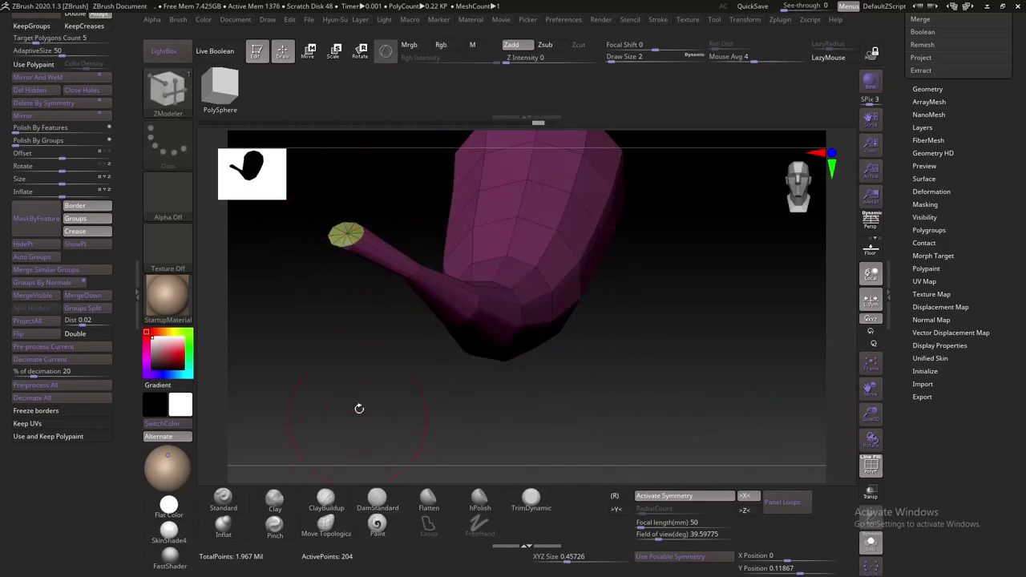
# Hide all but the tube's end face, then reposition and resize it with the Transpose gizmo
pyautogui.press('w')
pyautogui.moveTo(358, 237)
pyautogui.mouseDown()
pyautogui.moveTo(350, 250)
pyautogui.moveTo(345, 235)
pyautogui.mouseUp()
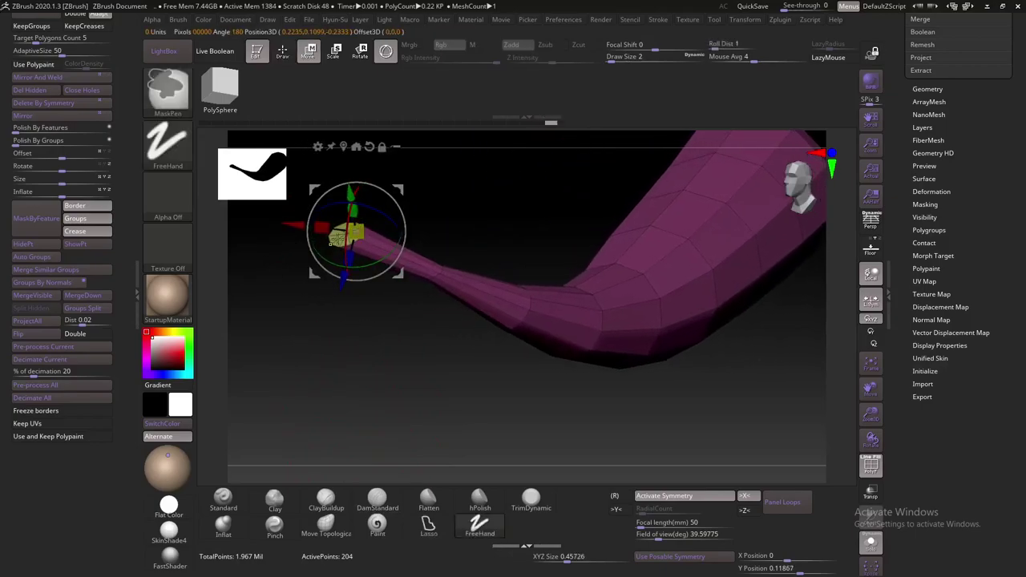
pyautogui.press('q')
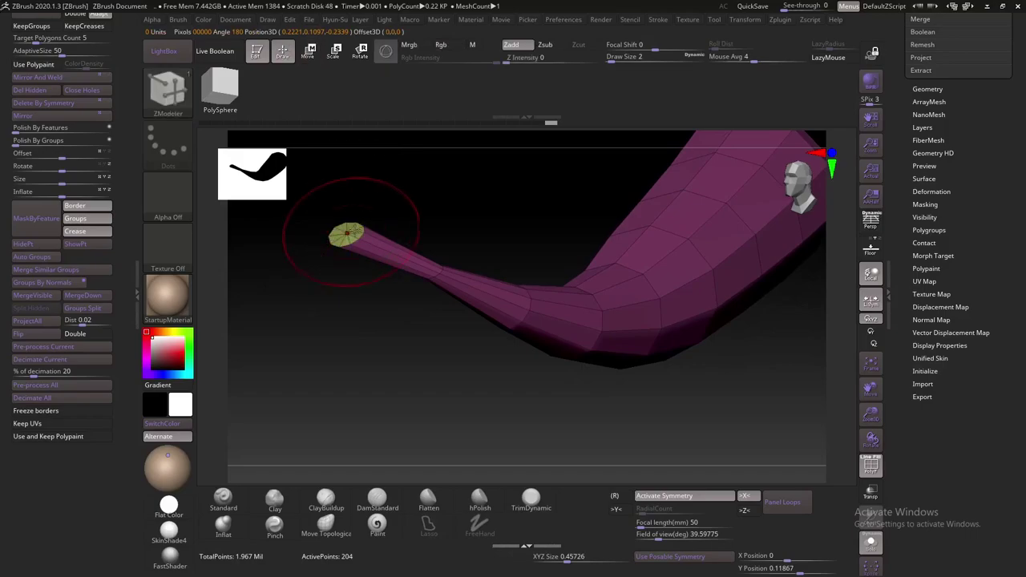
pyautogui.keyDown('ctrl'); pyautogui.keyDown('shift'); pyautogui.click(346, 232); pyautogui.keyUp('shift'); pyautogui.keyUp('ctrl')
pyautogui.press('w')
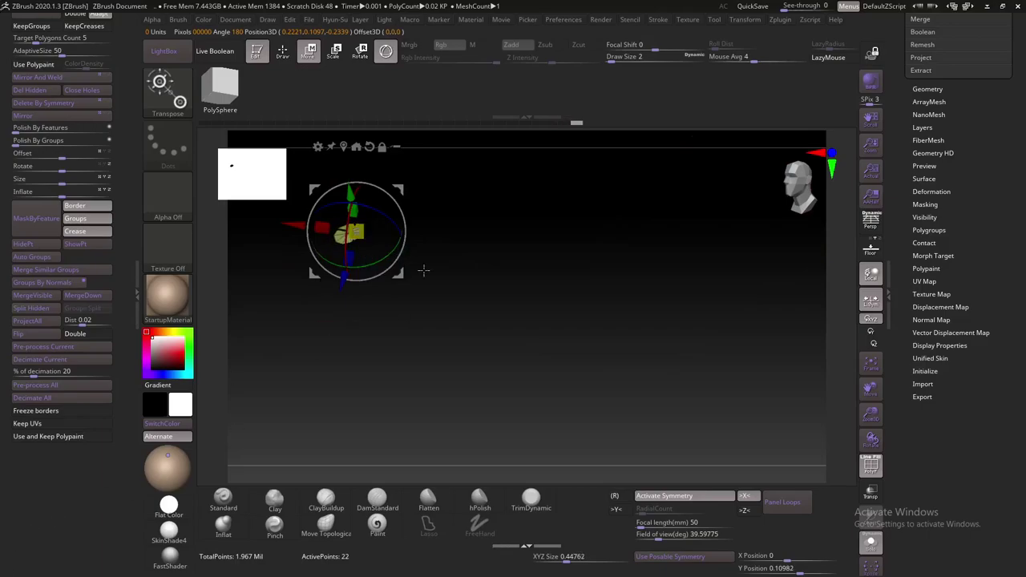
pyautogui.moveTo(423, 271); pyautogui.dragTo(489, 284)
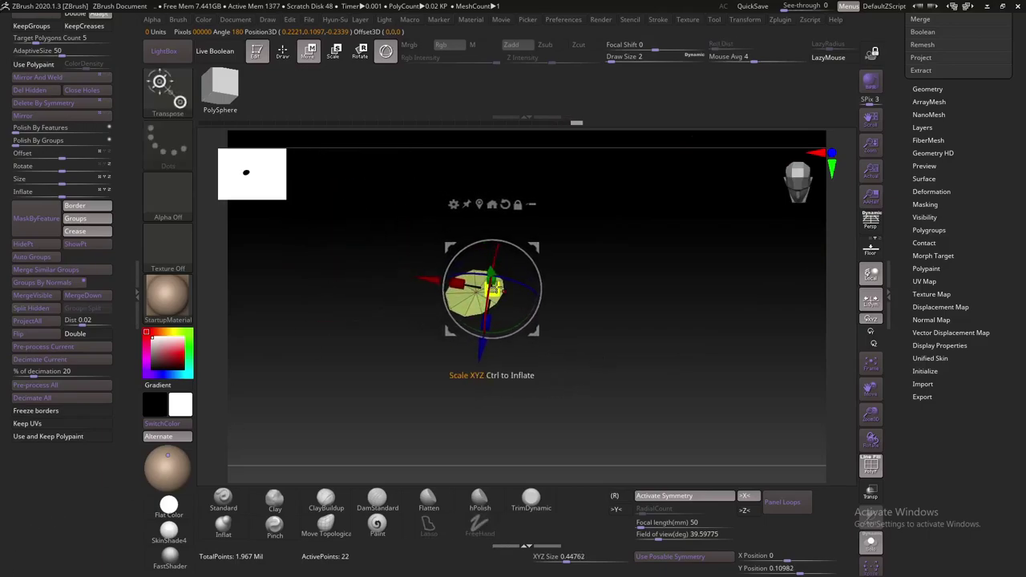
pyautogui.moveTo(491, 288); pyautogui.dragTo(596, 366)
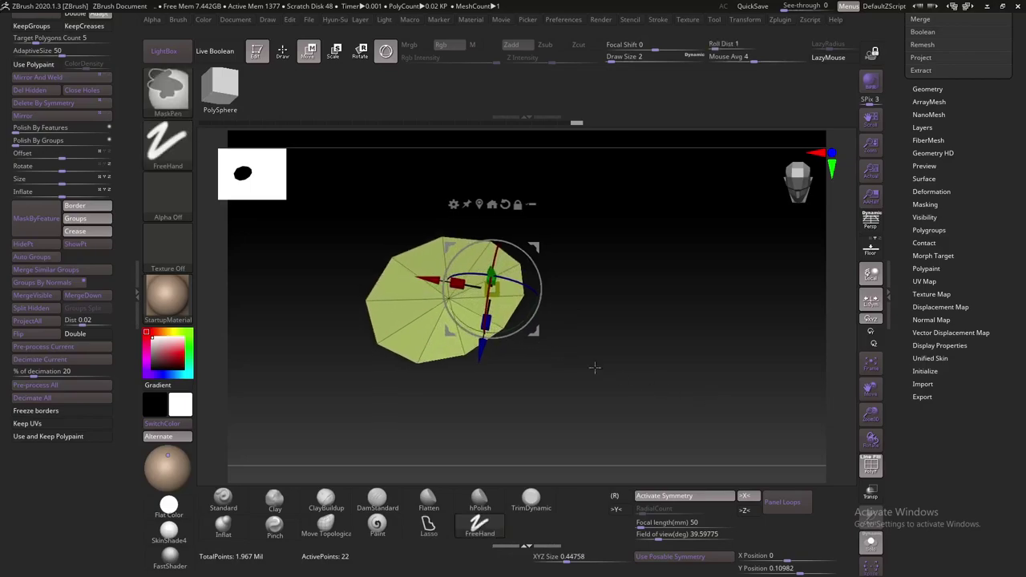
pyautogui.moveTo(497, 293); pyautogui.dragTo(492, 290)
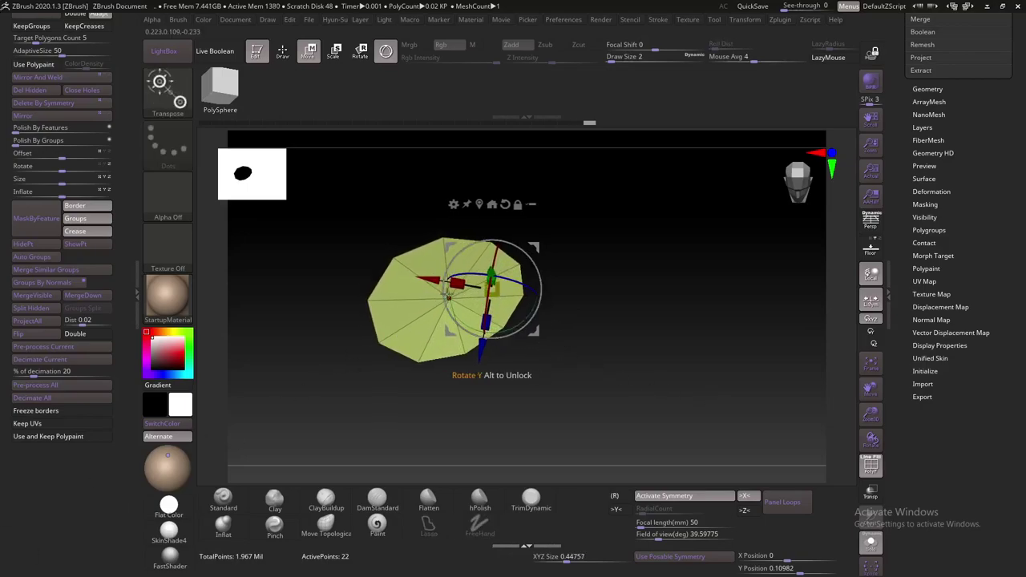
pyautogui.moveTo(609, 341); pyautogui.dragTo(419, 350)
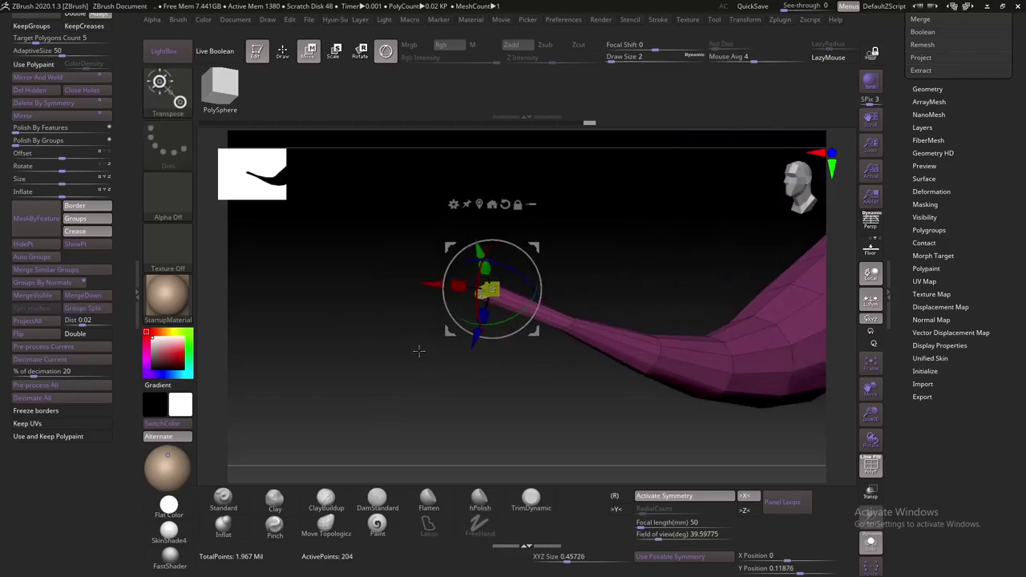
pyautogui.press('q')
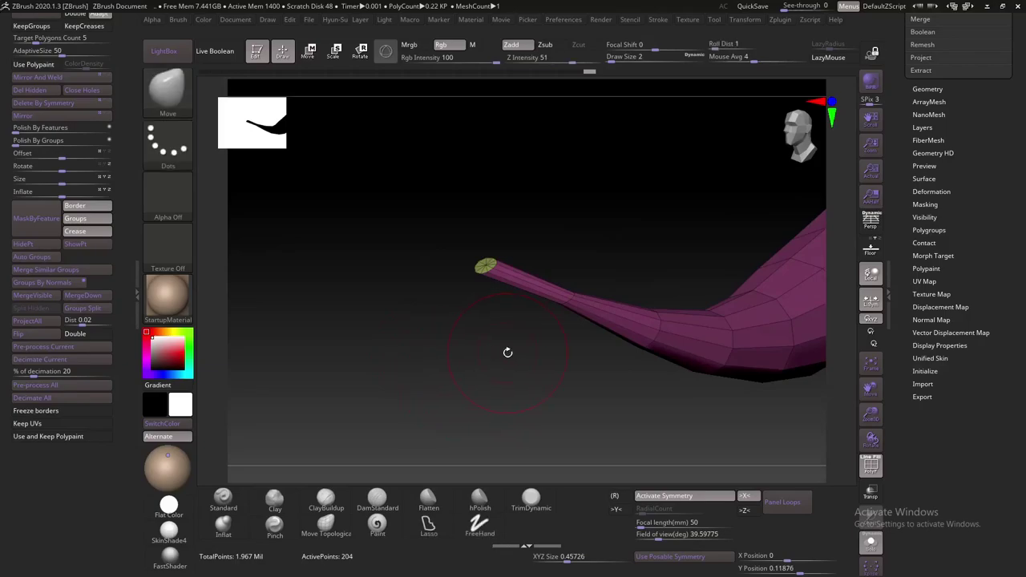
# Pinch the middle of the tube thinner with the Pinch brush
pyautogui.click(274, 525)
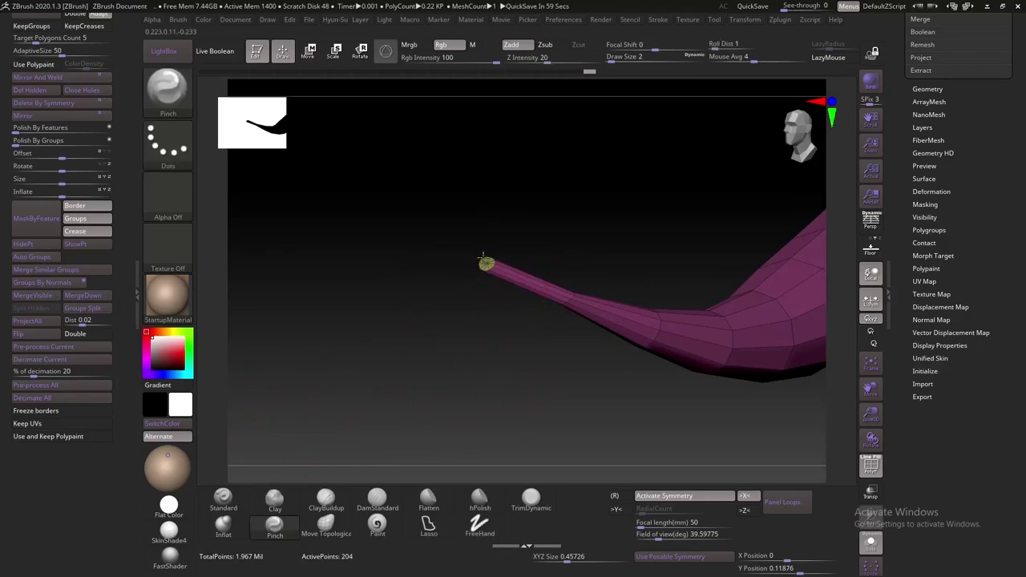
pyautogui.moveTo(518, 229)
pyautogui.mouseDown()
pyautogui.moveTo(430, 126)
pyautogui.moveTo(464, 304)
pyautogui.moveTo(689, 264)
pyautogui.mouseUp()
pyautogui.press('s')
pyautogui.moveTo(593, 276); pyautogui.dragTo(698, 264)
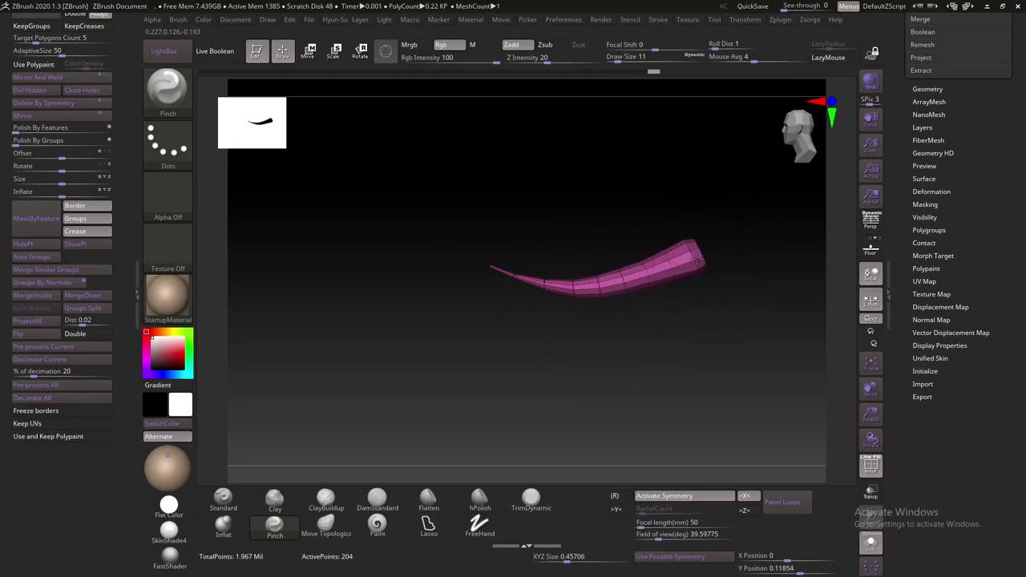
pyautogui.moveTo(648, 323); pyautogui.dragTo(619, 280)
pyautogui.moveTo(714, 290)
pyautogui.mouseDown()
pyautogui.moveTo(721, 245)
pyautogui.moveTo(726, 259)
pyautogui.mouseUp()
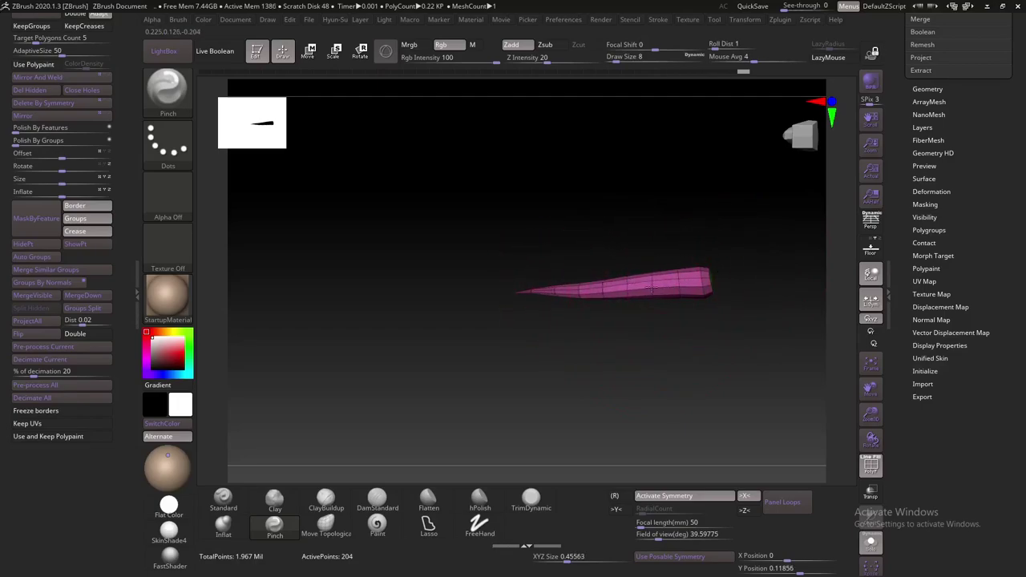
pyautogui.moveTo(734, 252); pyautogui.dragTo(726, 277)
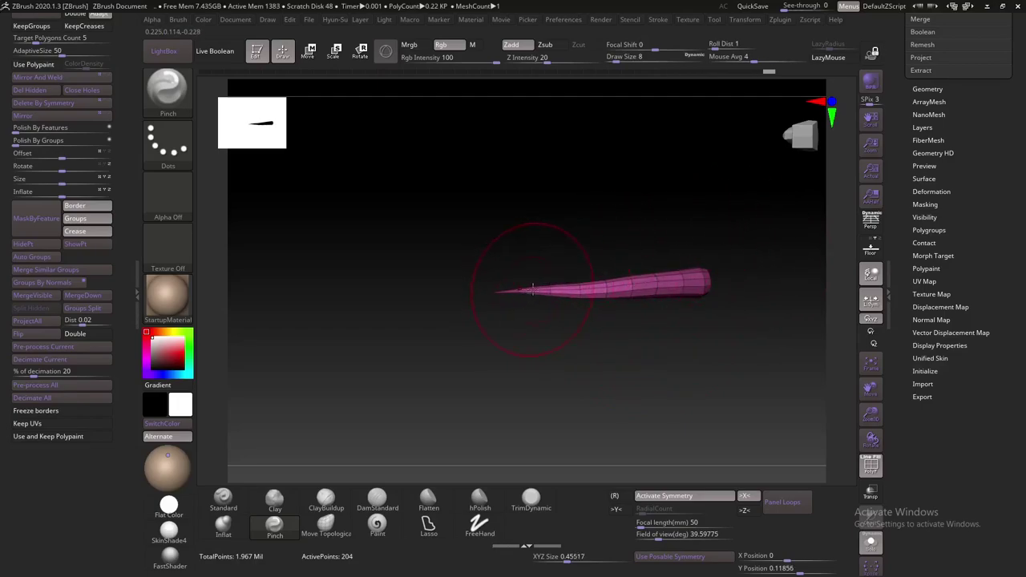
# Reshape the spike's thick end with a small Move brush
pyautogui.press('b')
pyautogui.press('m')
pyautogui.press('v')
pyautogui.press('[')
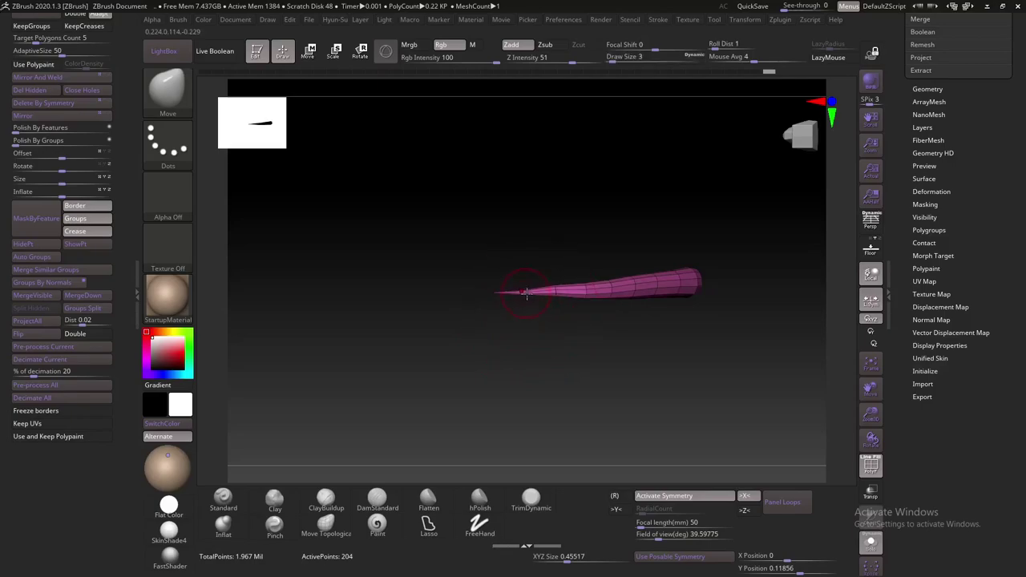
pyautogui.press(']')
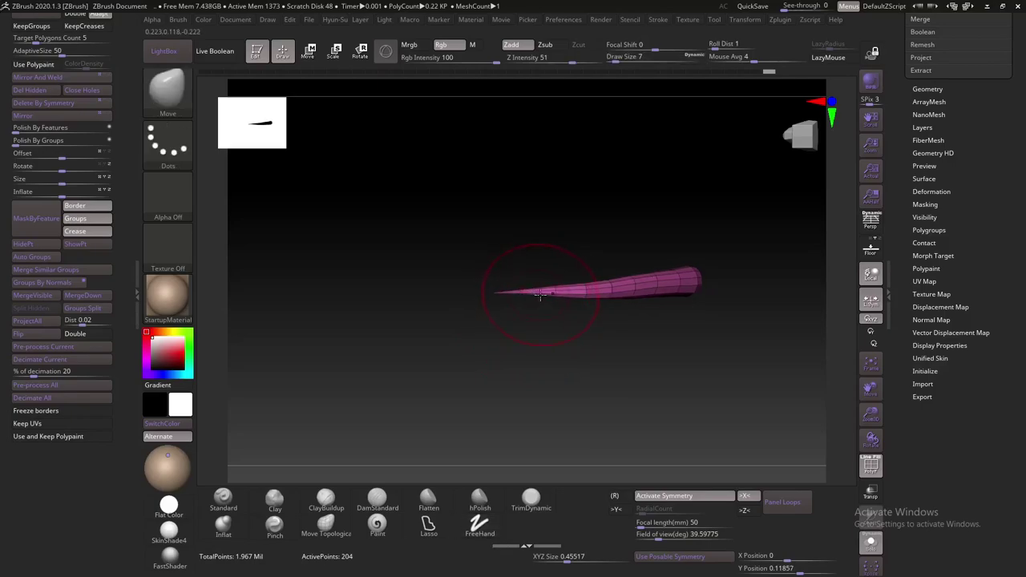
pyautogui.moveTo(611, 327); pyautogui.dragTo(666, 282)
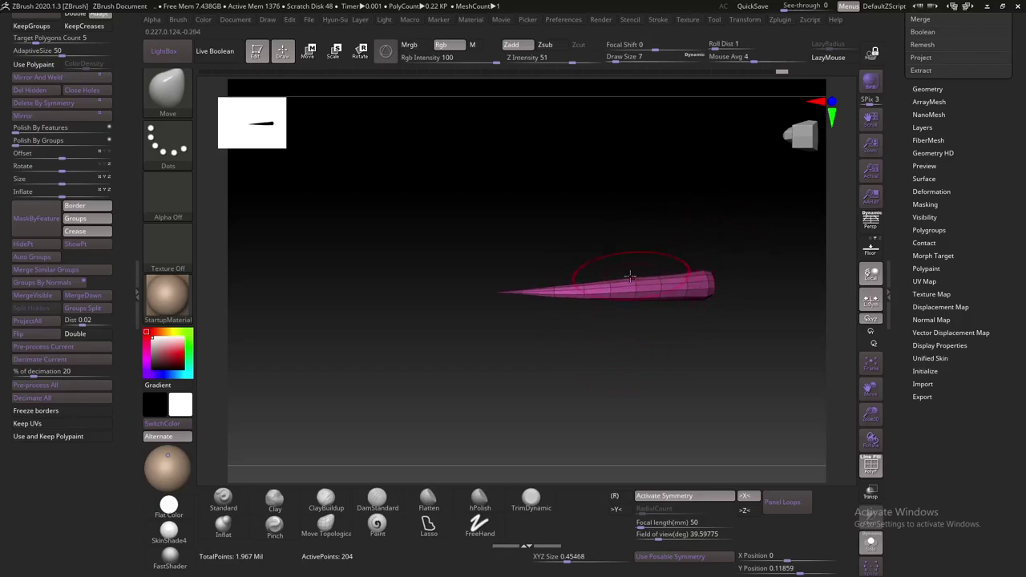
# Turn off Solo to show the full head and enter Move transpose mode
pyautogui.press('ctrl')
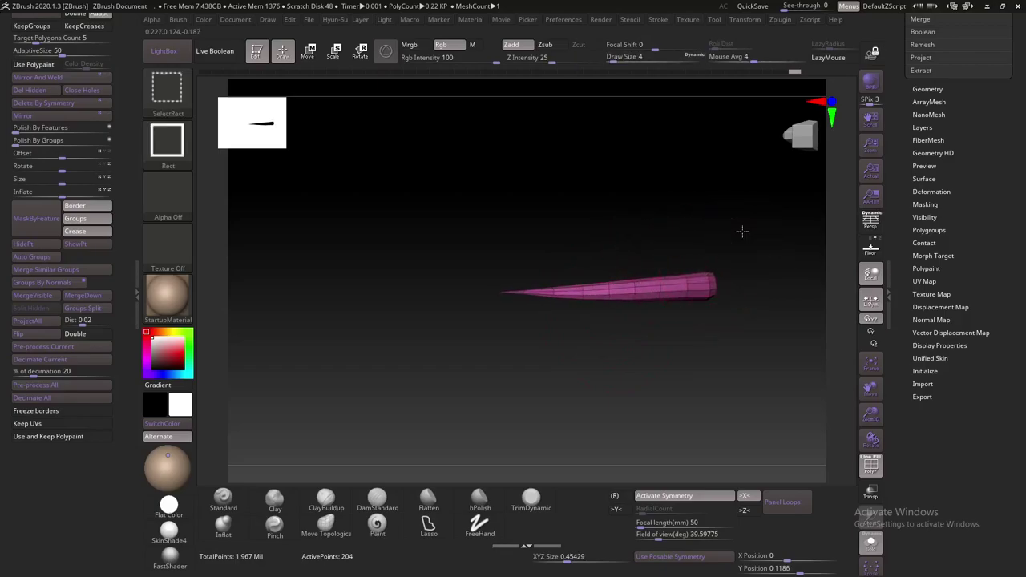
pyautogui.click(869, 543)
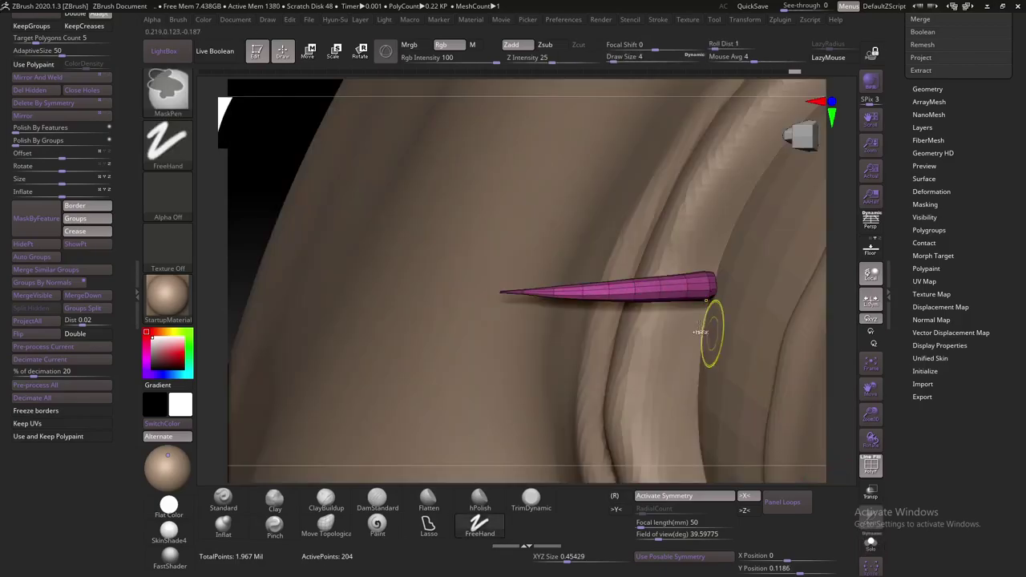
pyautogui.moveTo(710, 331); pyautogui.dragTo(424, 323)
pyautogui.press('w')
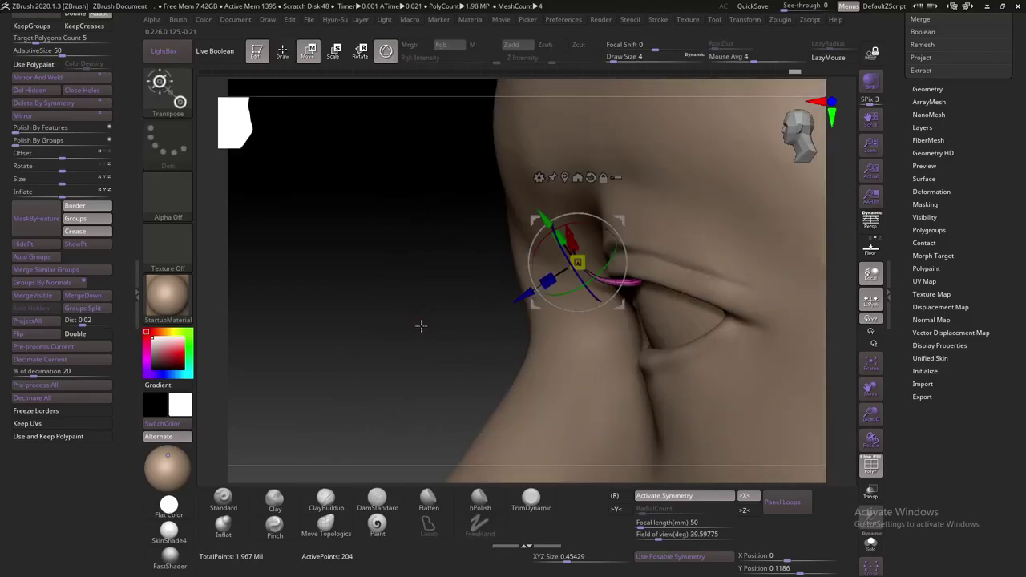
pyautogui.press('q')
pyautogui.press('w')
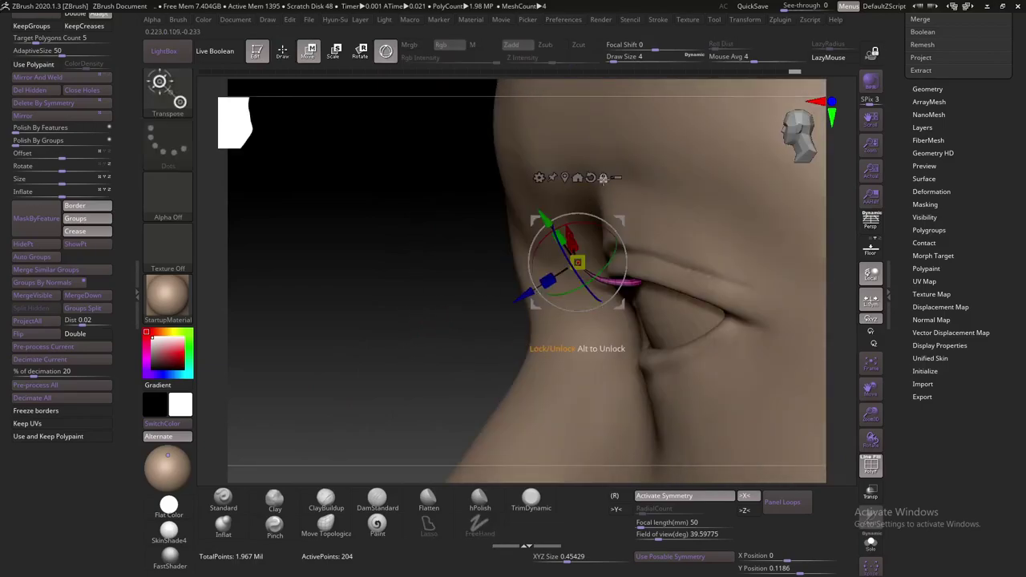
# Recentre and reset the gizmo on the spike, then orbit to check the lash on the eyelid
pyautogui.click(565, 178)
pyautogui.click(621, 189)
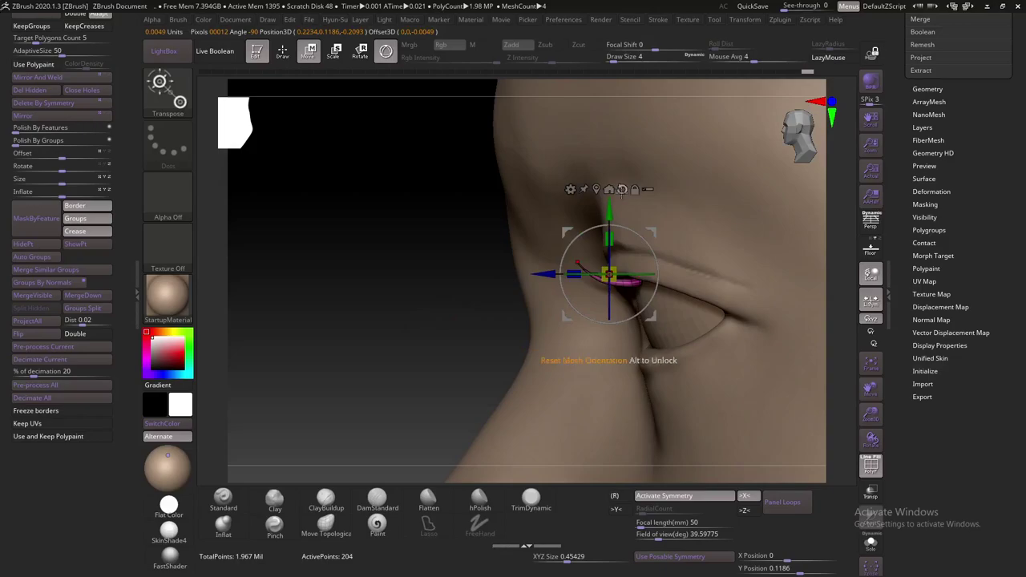
pyautogui.click(609, 189)
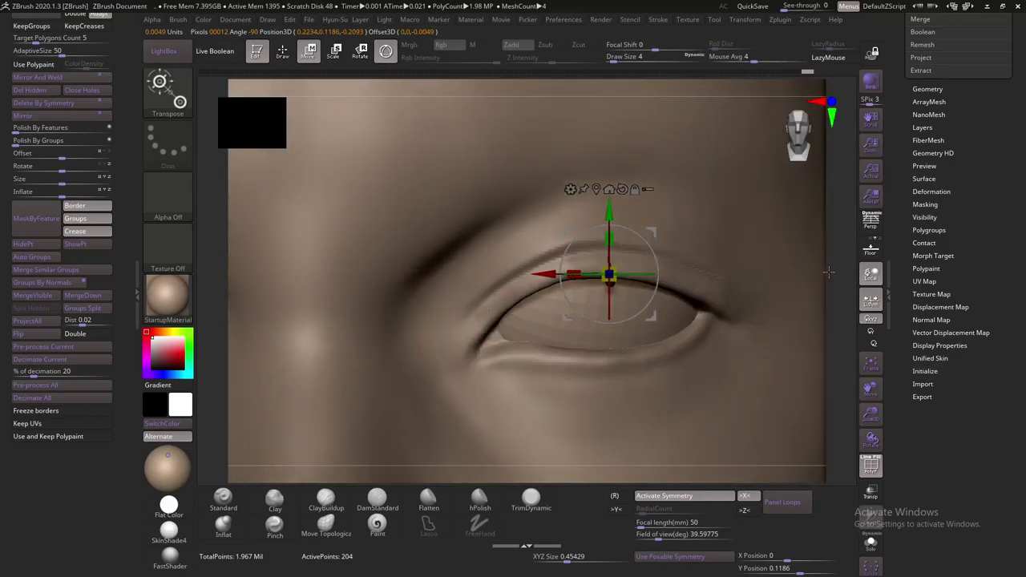
pyautogui.moveTo(828, 272); pyautogui.dragTo(644, 209)
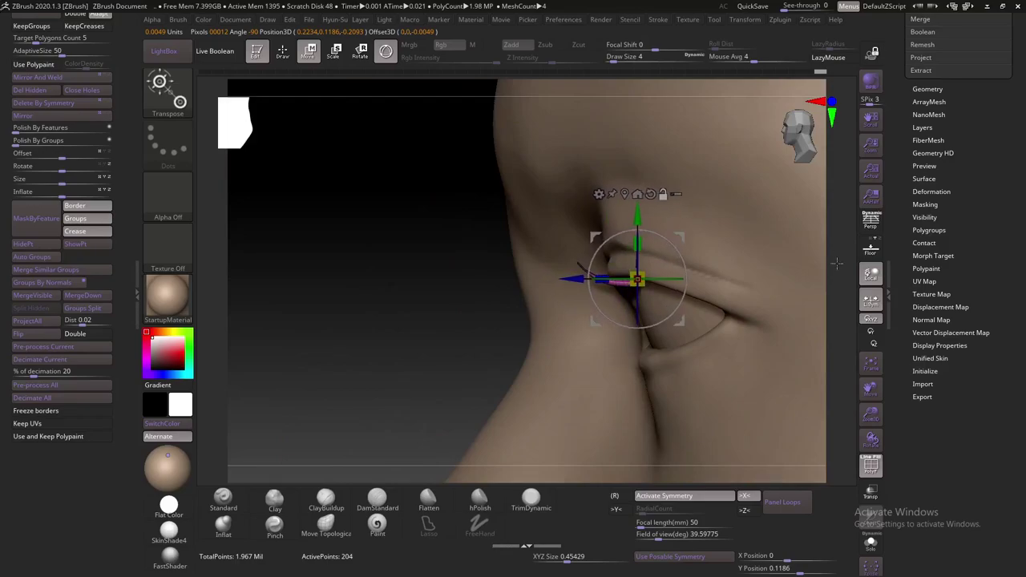
pyautogui.moveTo(840, 262)
pyautogui.mouseDown()
pyautogui.moveTo(846, 184)
pyautogui.moveTo(665, 186)
pyautogui.mouseUp()
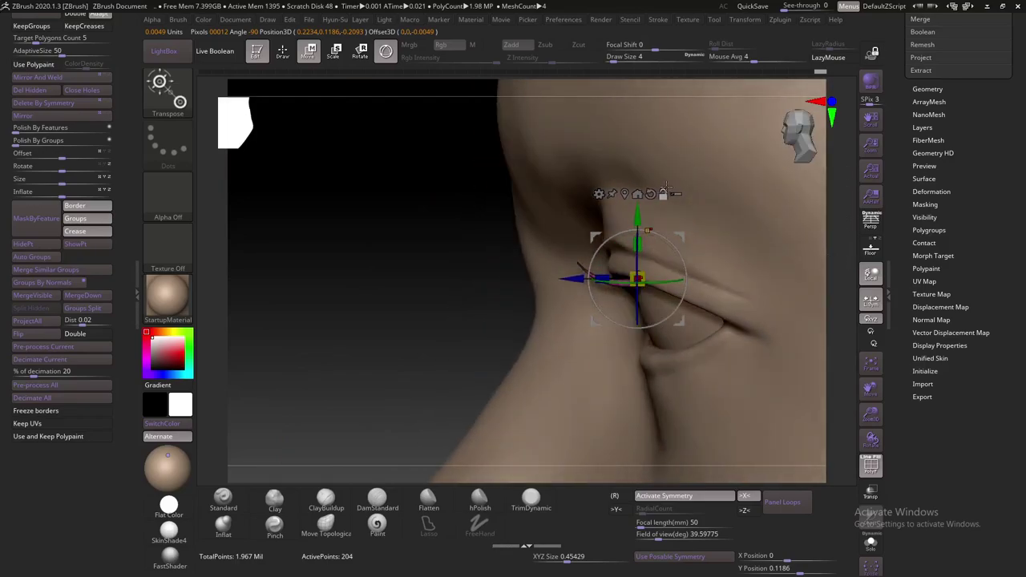
pyautogui.moveTo(576, 219); pyautogui.dragTo(412, 300)
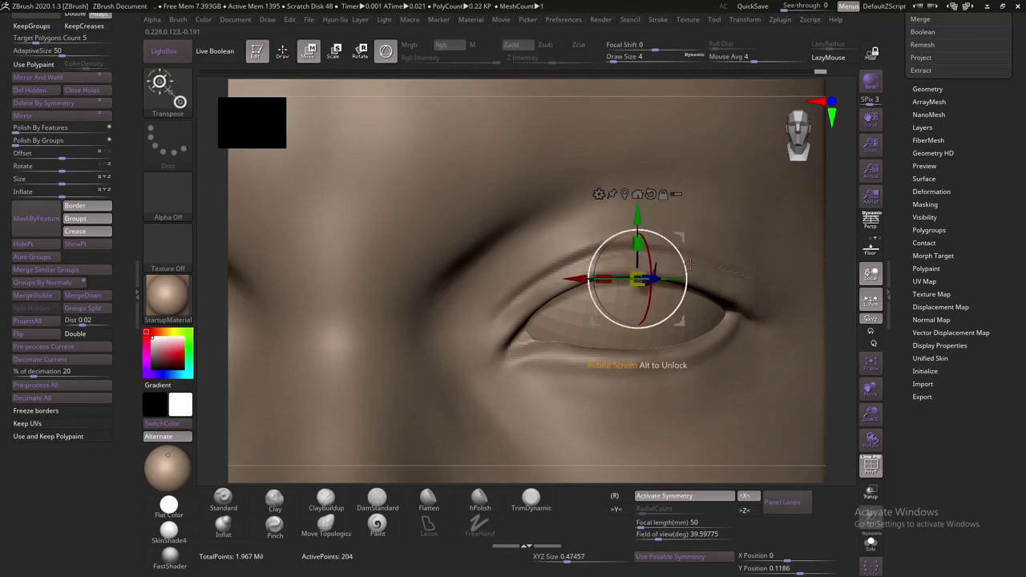
pyautogui.press('q')
pyautogui.moveTo(839, 255); pyautogui.dragTo(801, 291)
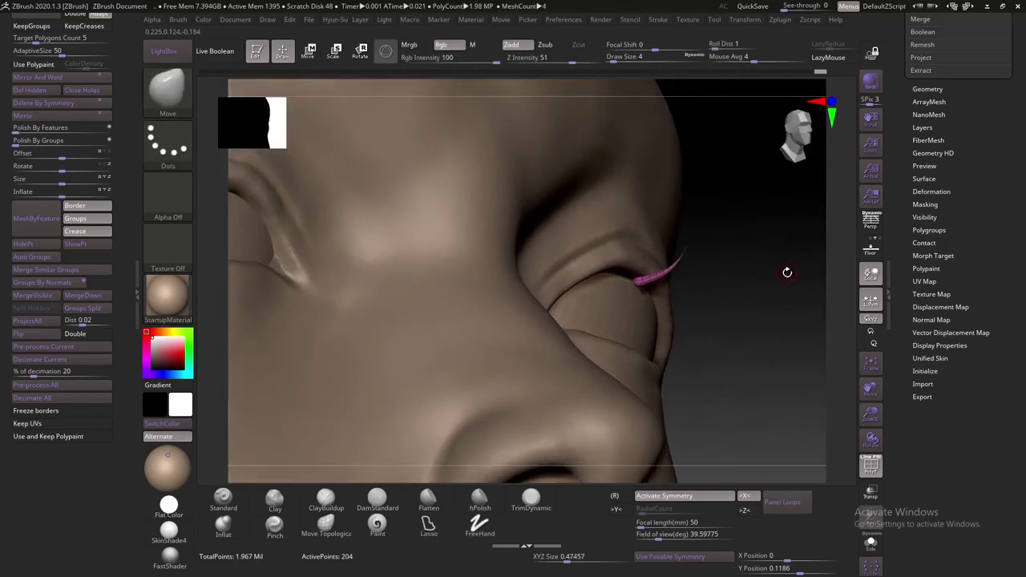
# Turn to a front view of the face and frame the right-eye lash with the Transpose gizmo
pyautogui.press(']')
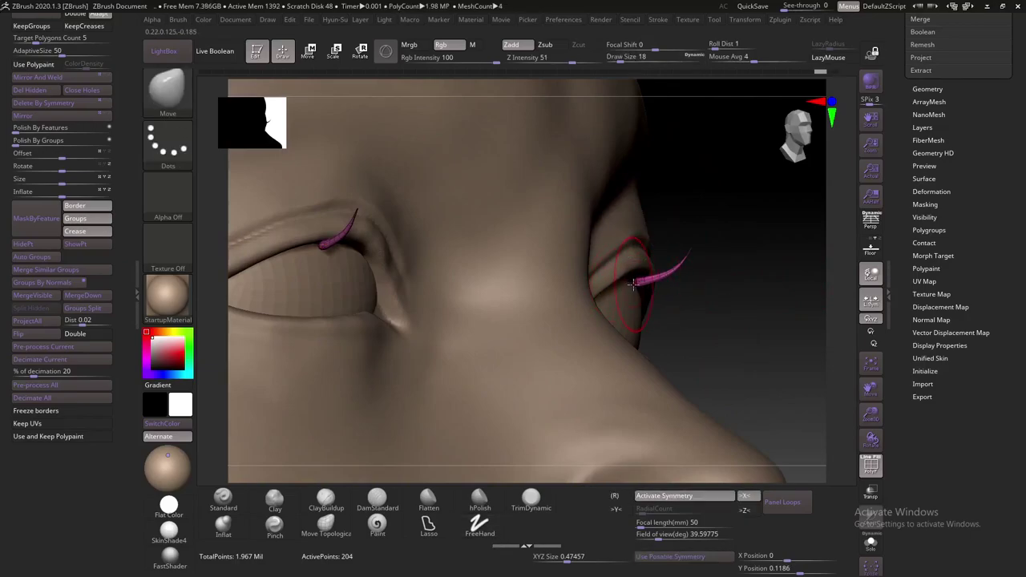
pyautogui.moveTo(625, 278)
pyautogui.mouseDown()
pyautogui.moveTo(682, 274)
pyautogui.moveTo(753, 249)
pyautogui.mouseUp()
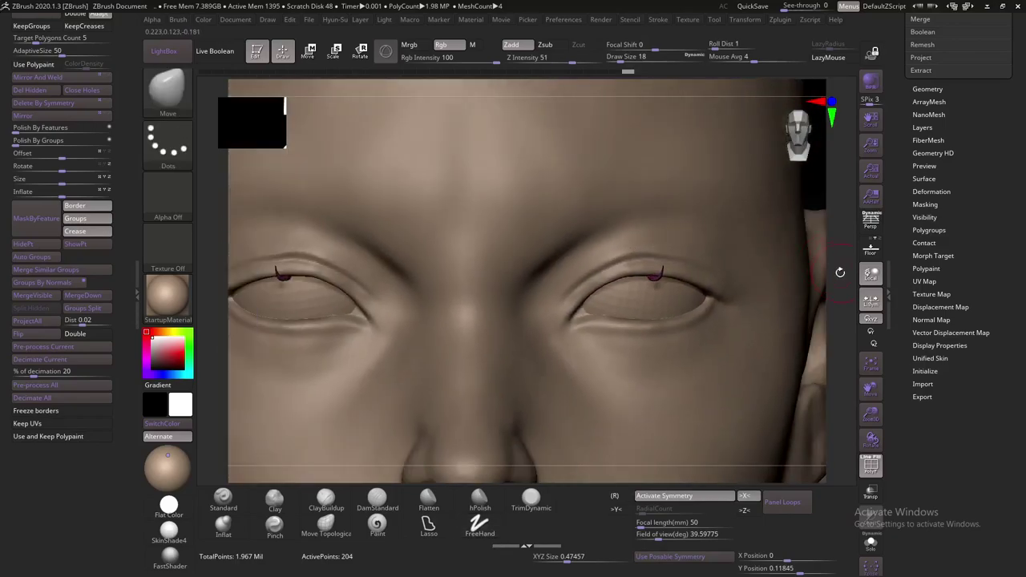
pyautogui.press('w')
pyautogui.press('f')
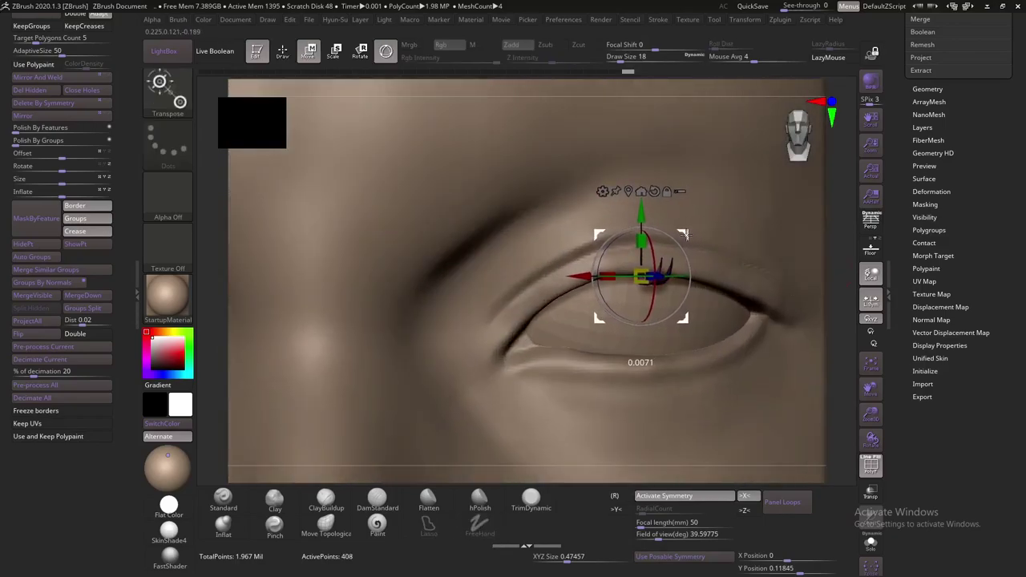
# Ctrl-drag to duplicate the lash, slide the copy along the lid and rotate it to the curve
pyautogui.moveTo(833, 249); pyautogui.dragTo(753, 240)
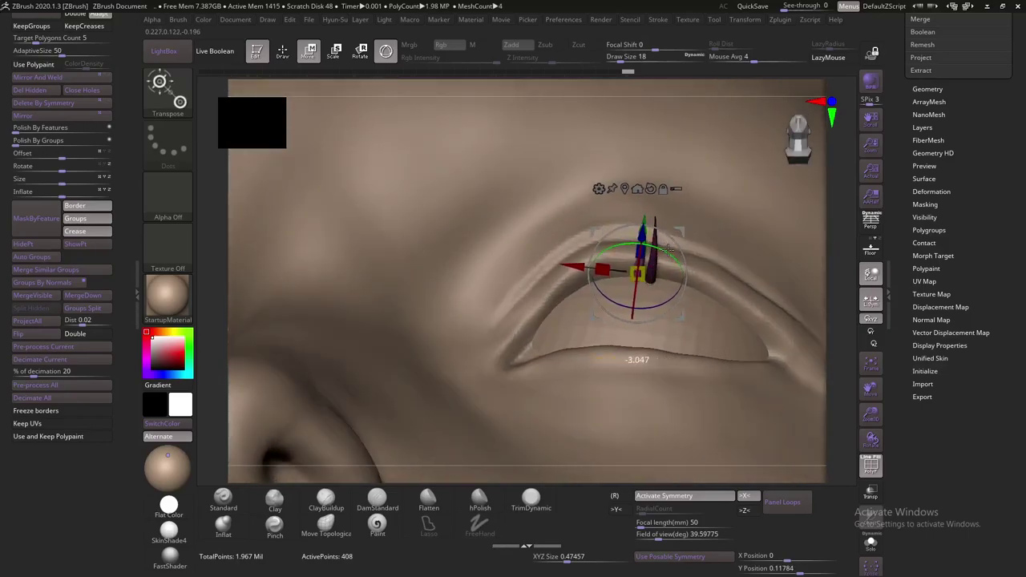
pyautogui.moveTo(689, 234)
pyautogui.keyDown('ctrl'); pyautogui.mouseDown()
pyautogui.moveTo(692, 258)
pyautogui.moveTo(774, 203)
pyautogui.mouseUp(); pyautogui.keyUp('ctrl')
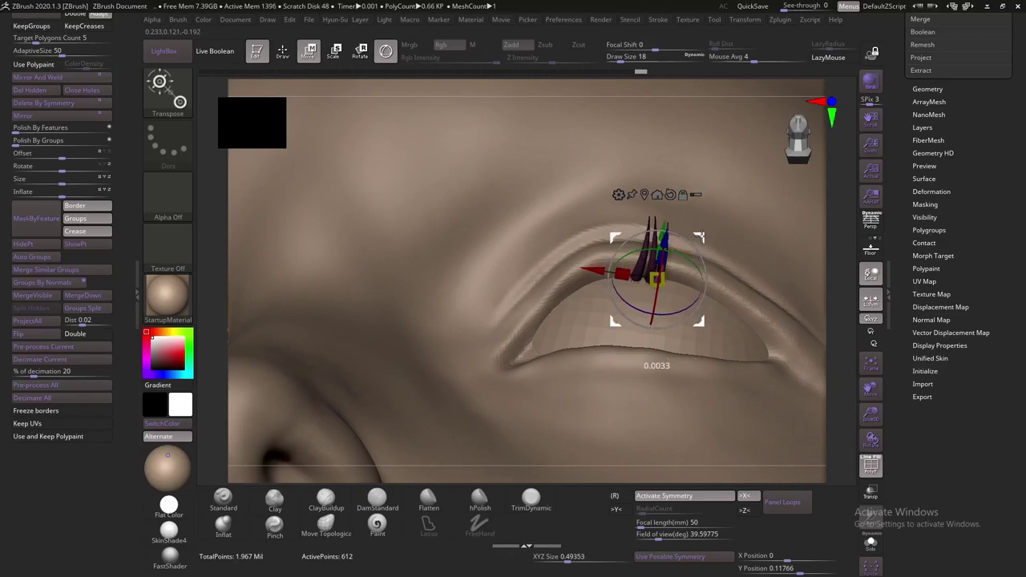
pyautogui.moveTo(840, 225); pyautogui.dragTo(810, 240)
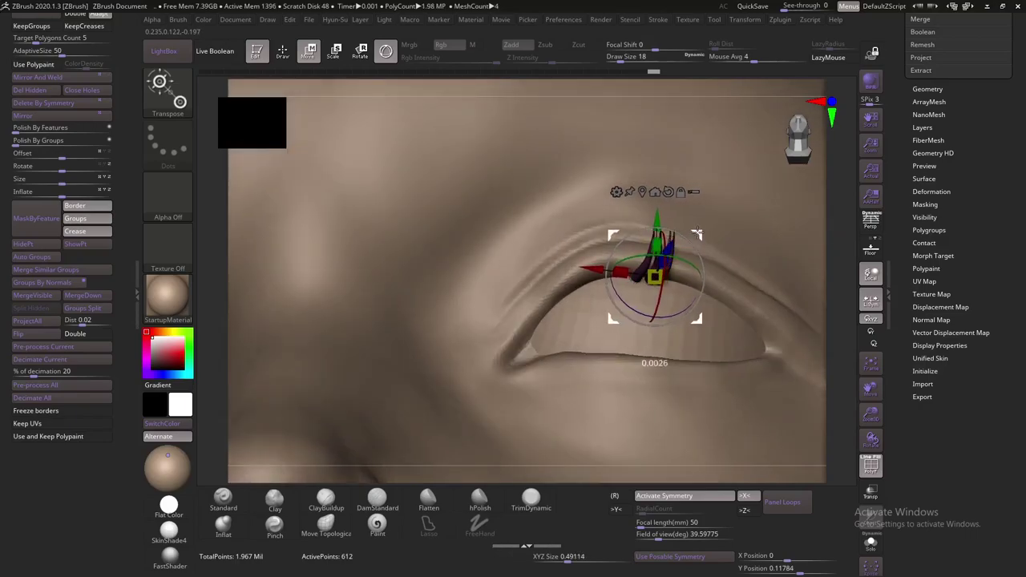
pyautogui.keyDown('ctrl'); pyautogui.moveTo(691, 236); pyautogui.dragTo(579, 275); pyautogui.keyUp('ctrl')
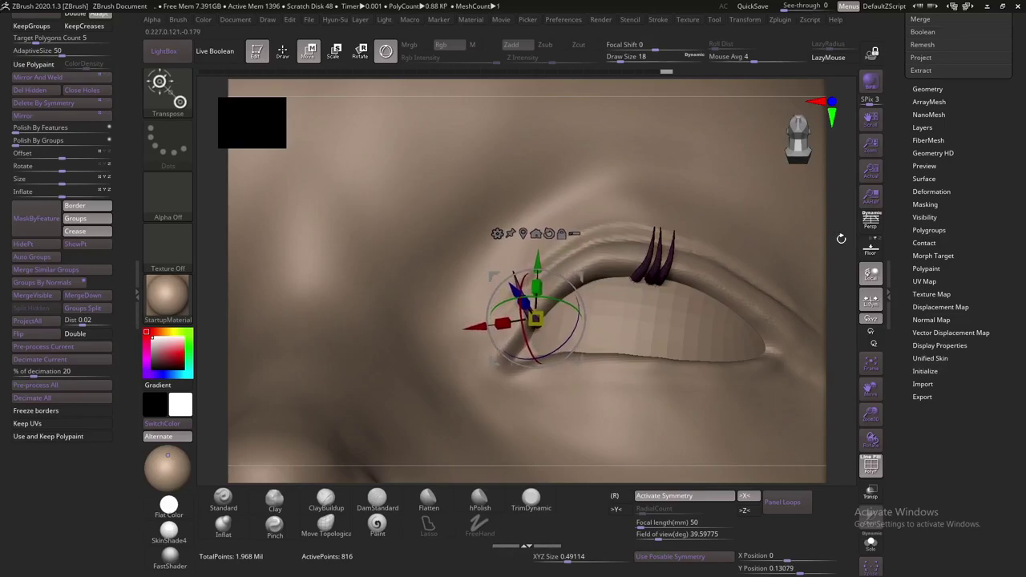
pyautogui.moveTo(841, 238); pyautogui.dragTo(583, 271)
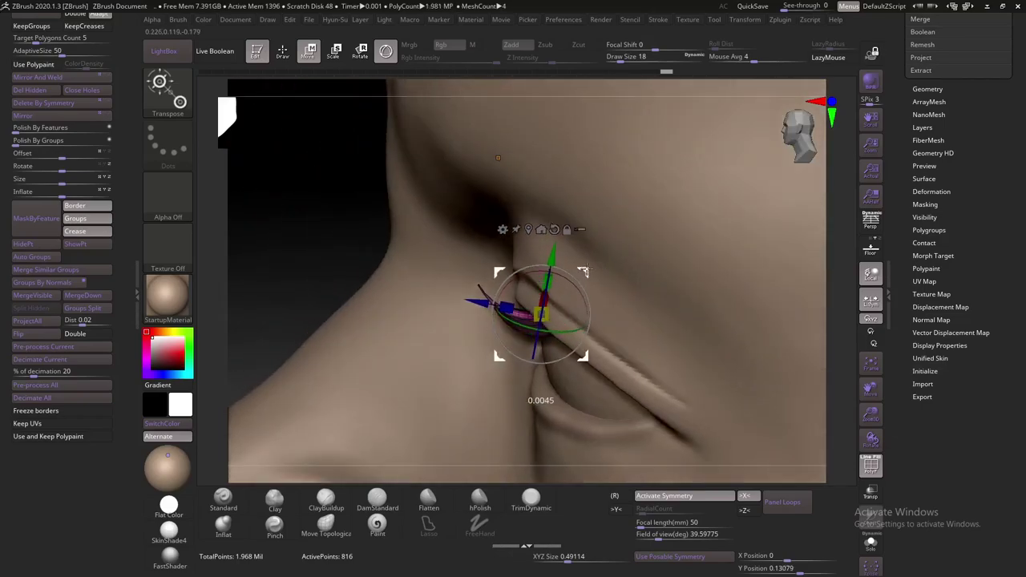
pyautogui.moveTo(847, 283)
pyautogui.mouseDown()
pyautogui.moveTo(881, 254)
pyautogui.moveTo(850, 264)
pyautogui.mouseUp()
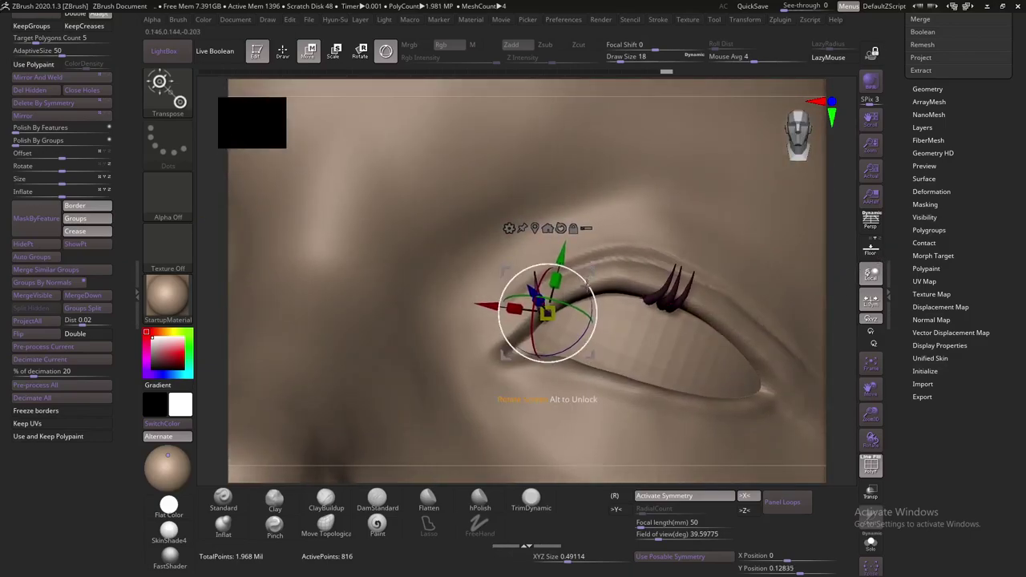
pyautogui.moveTo(587, 292); pyautogui.dragTo(593, 258)
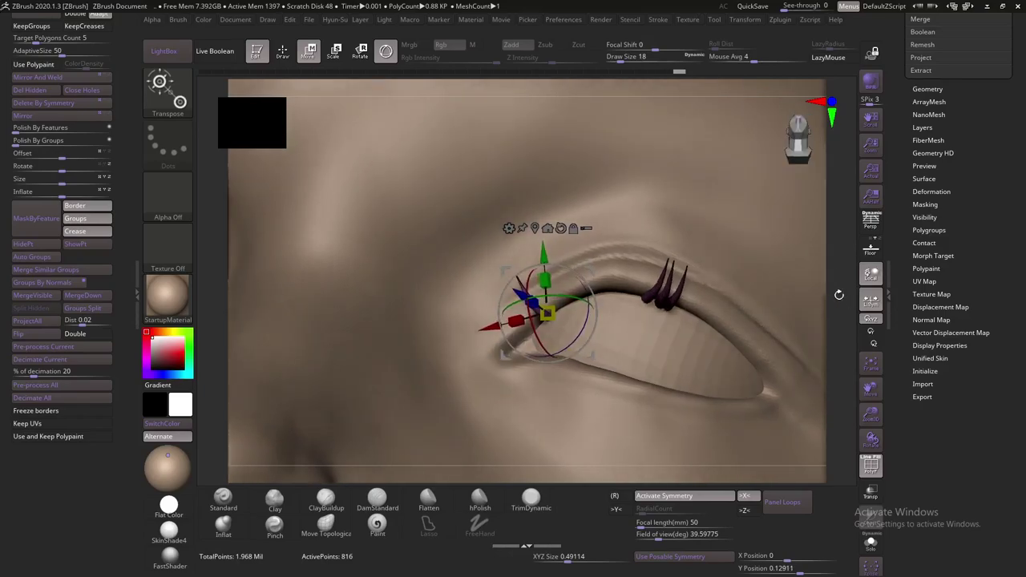
# Move the copied lash toward the outer lid and shrink it slightly to fit
pyautogui.moveTo(827, 283); pyautogui.dragTo(732, 222)
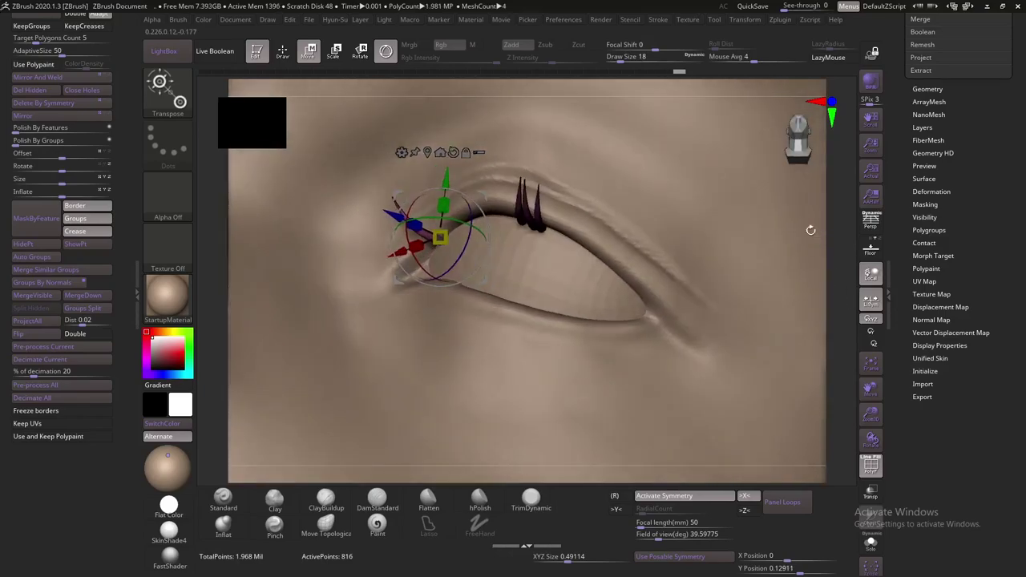
pyautogui.moveTo(810, 230)
pyautogui.mouseDown()
pyautogui.moveTo(641, 241)
pyautogui.moveTo(685, 273)
pyautogui.mouseUp()
pyautogui.moveTo(677, 222); pyautogui.dragTo(665, 240)
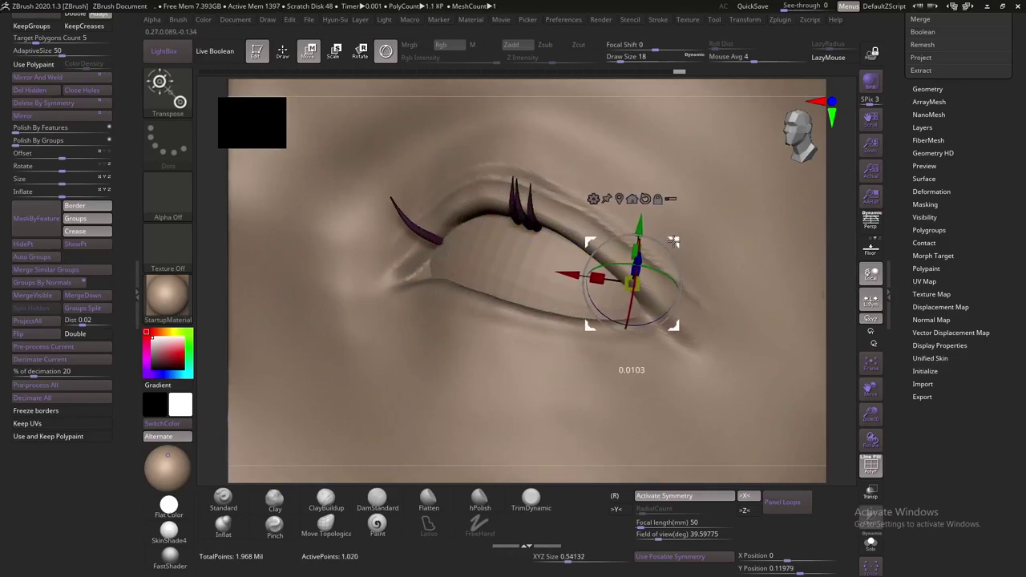
pyautogui.moveTo(761, 241)
pyautogui.mouseDown()
pyautogui.moveTo(855, 255)
pyautogui.moveTo(794, 259)
pyautogui.mouseUp()
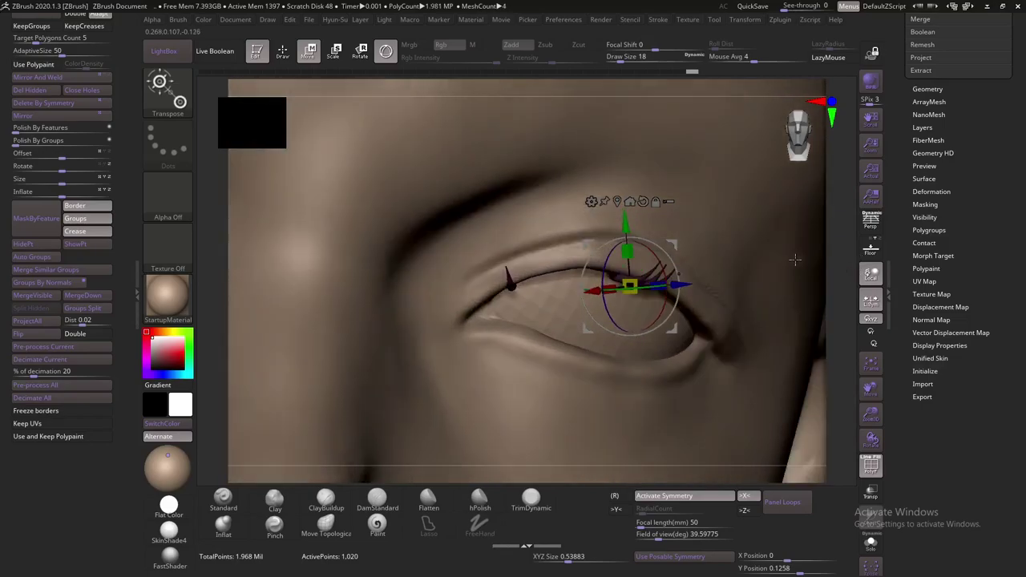
pyautogui.moveTo(629, 286); pyautogui.dragTo(689, 328)
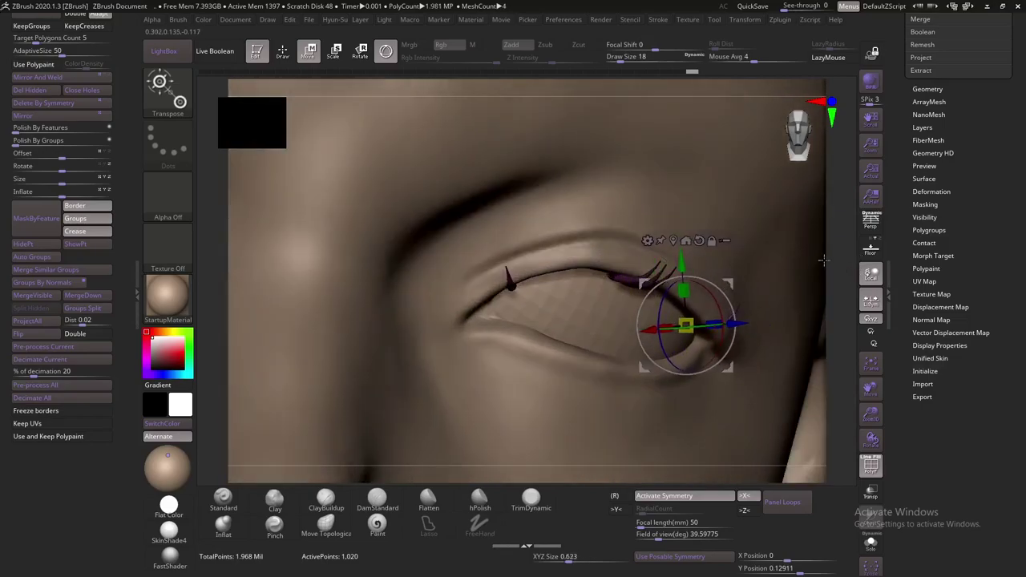
pyautogui.moveTo(802, 268)
pyautogui.mouseDown()
pyautogui.moveTo(830, 282)
pyautogui.moveTo(753, 337)
pyautogui.mouseUp()
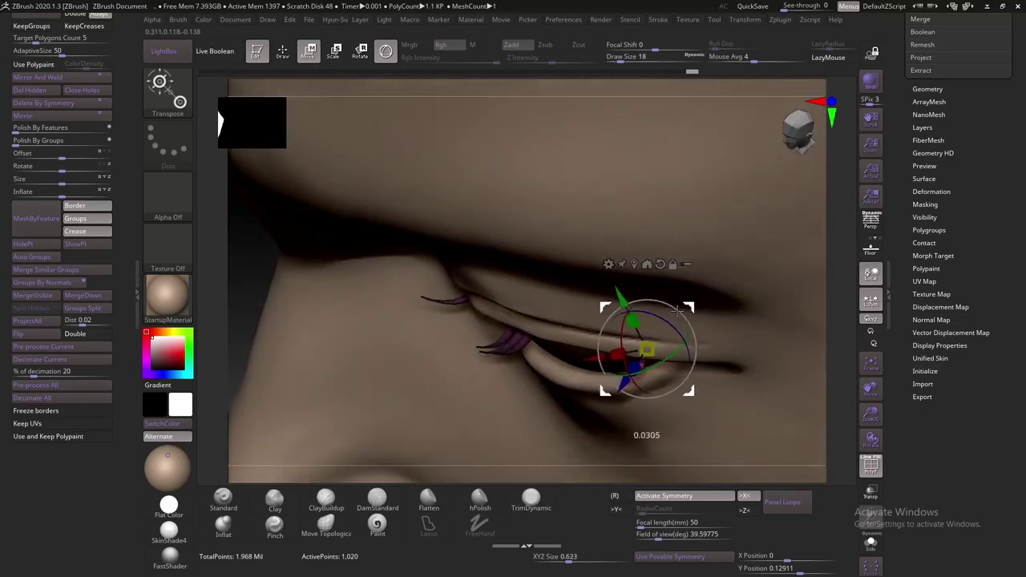
pyautogui.moveTo(682, 323); pyautogui.dragTo(623, 425)
pyautogui.moveTo(839, 272)
pyautogui.mouseDown()
pyautogui.moveTo(673, 286)
pyautogui.moveTo(663, 302)
pyautogui.mouseUp()
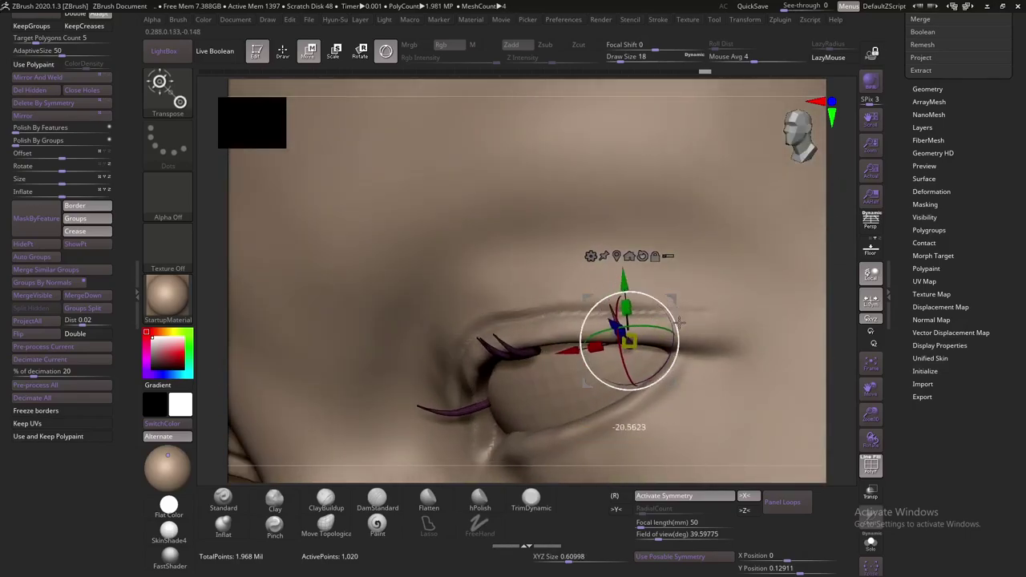
pyautogui.moveTo(821, 280); pyautogui.dragTo(694, 309)
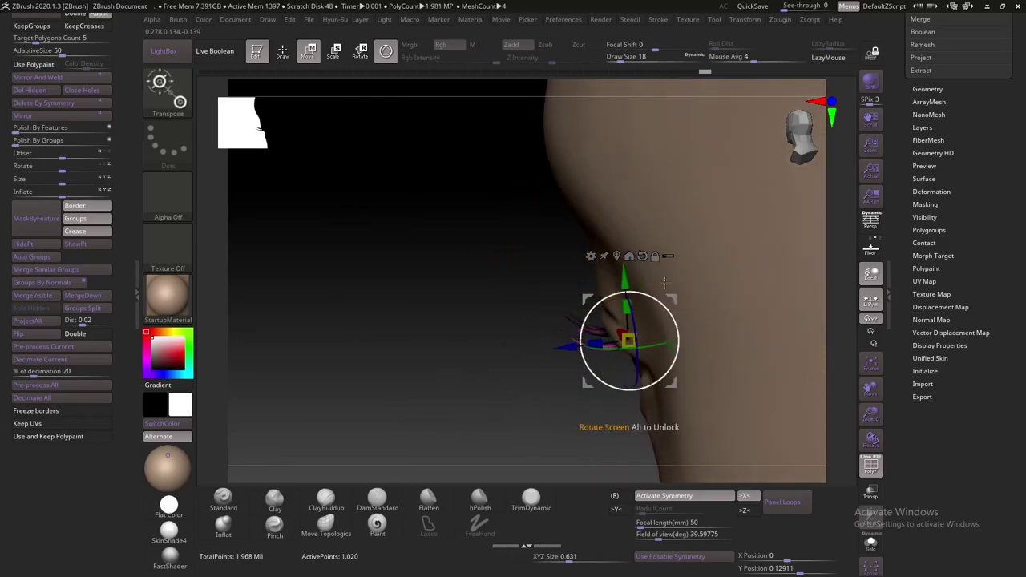
# Enlarge the next lash slightly and rotate and tilt it upward to follow the lid
pyautogui.moveTo(514, 371); pyautogui.dragTo(692, 293)
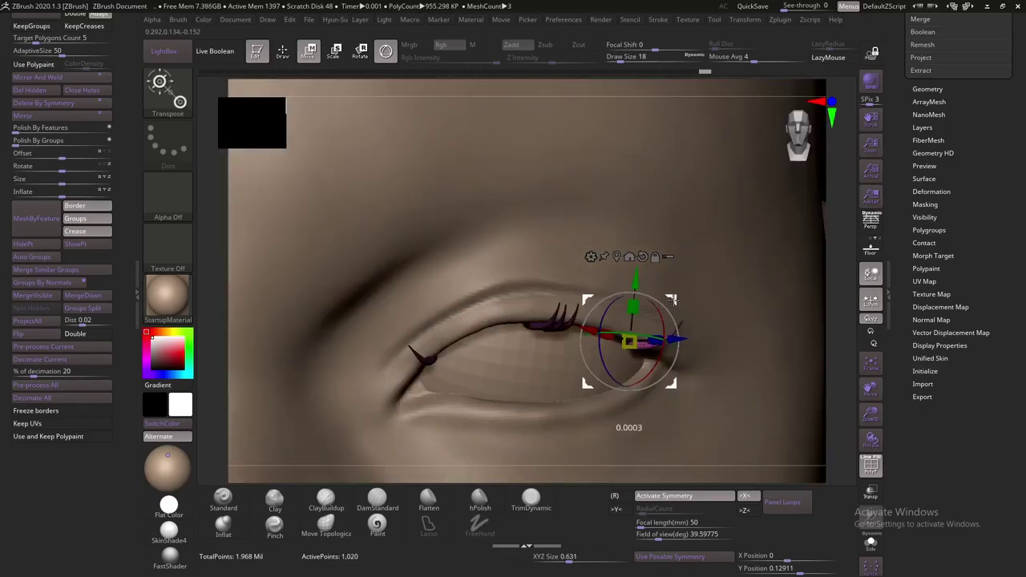
pyautogui.moveTo(815, 295); pyautogui.dragTo(711, 294)
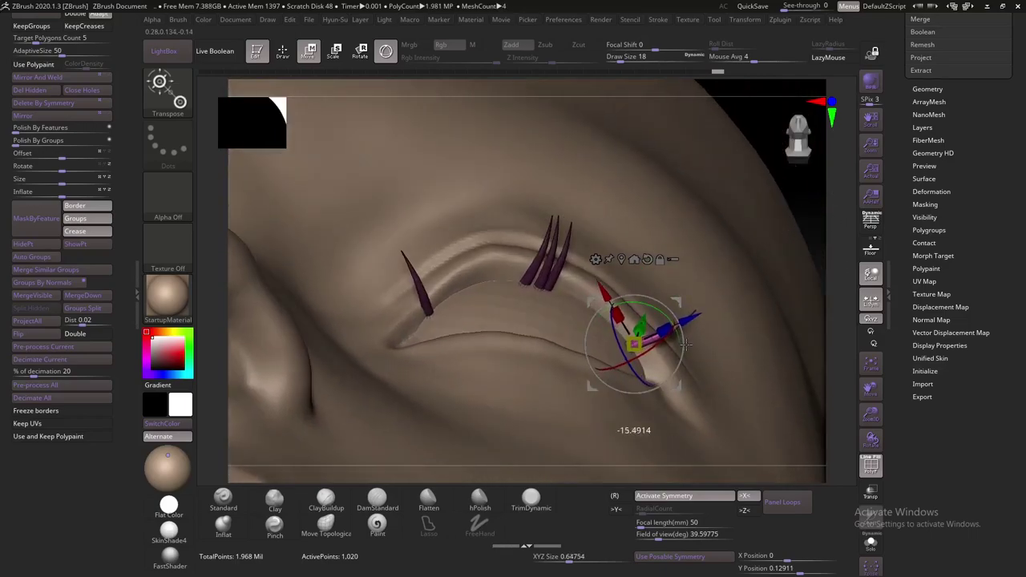
pyautogui.moveTo(679, 303); pyautogui.dragTo(689, 311)
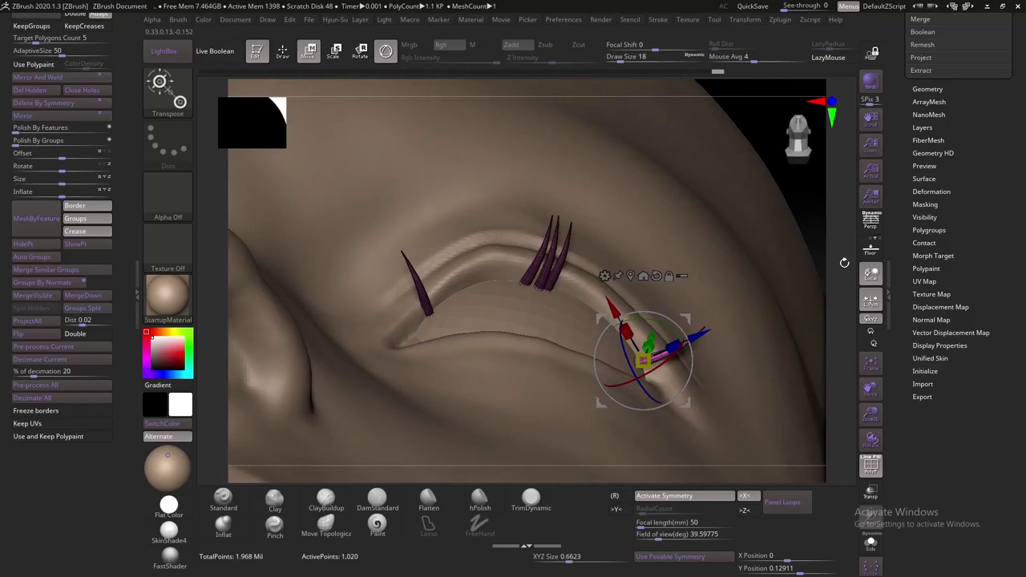
pyautogui.moveTo(844, 263); pyautogui.dragTo(831, 344)
pyautogui.moveTo(686, 319); pyautogui.dragTo(675, 307)
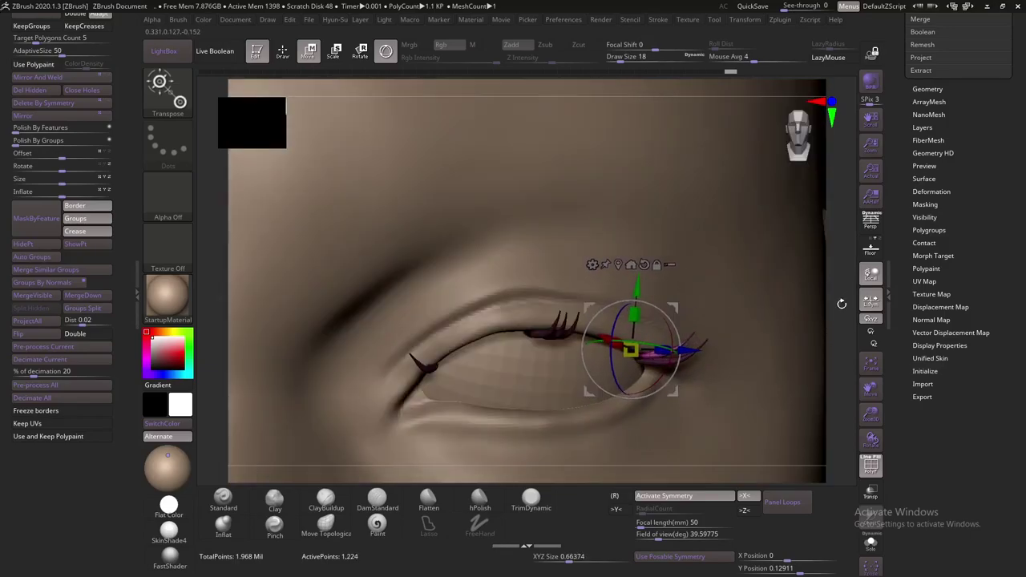
pyautogui.moveTo(841, 303); pyautogui.dragTo(756, 247)
pyautogui.moveTo(675, 306); pyautogui.dragTo(670, 321)
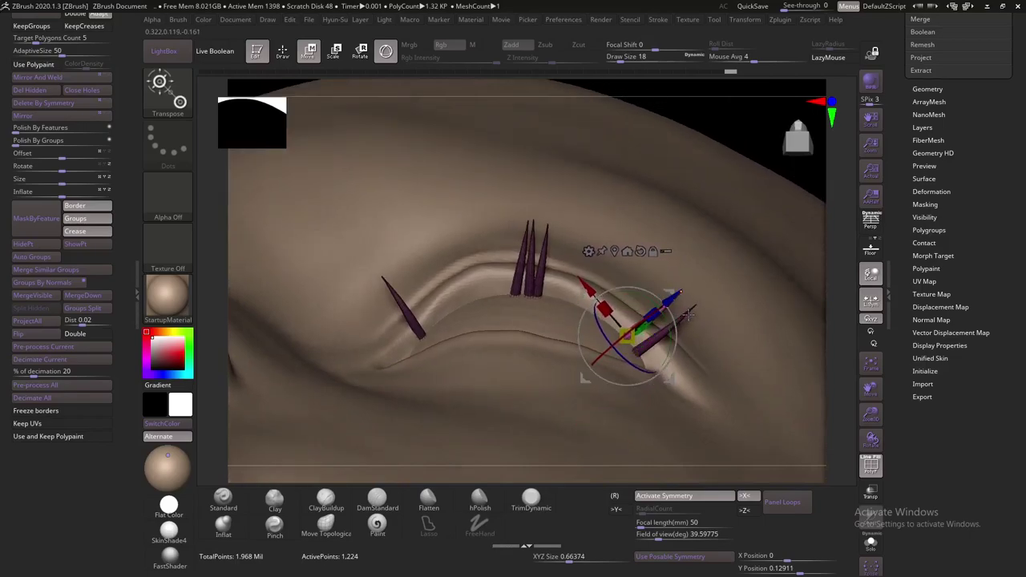
pyautogui.moveTo(677, 318)
pyautogui.mouseDown()
pyautogui.moveTo(680, 282)
pyautogui.moveTo(520, 245)
pyautogui.mouseUp()
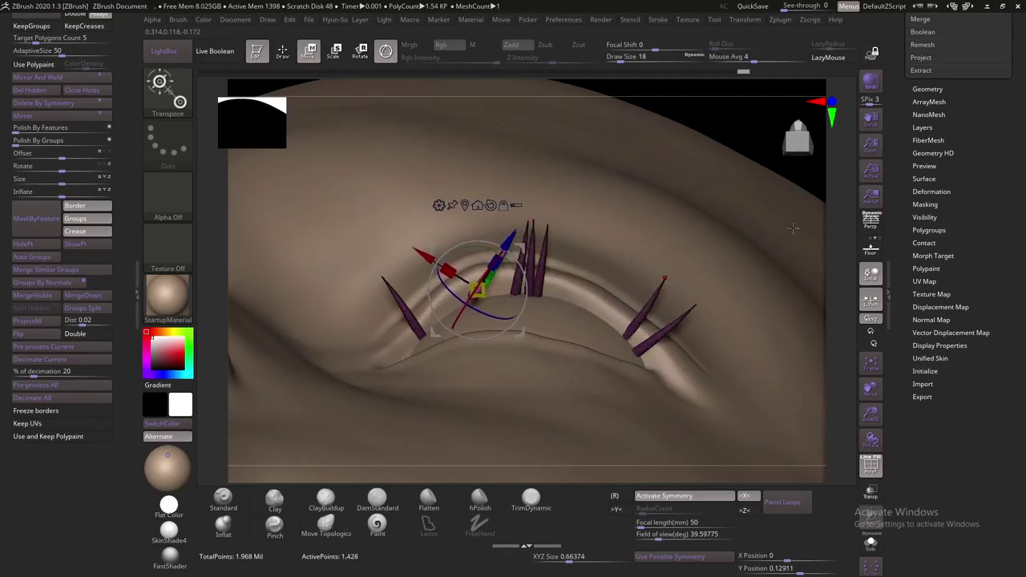
# Lower the lash onto the inner end of the upper eyelid and angle it along the lid
pyautogui.moveTo(835, 275)
pyautogui.mouseDown()
pyautogui.moveTo(800, 383)
pyautogui.moveTo(542, 257)
pyautogui.mouseUp()
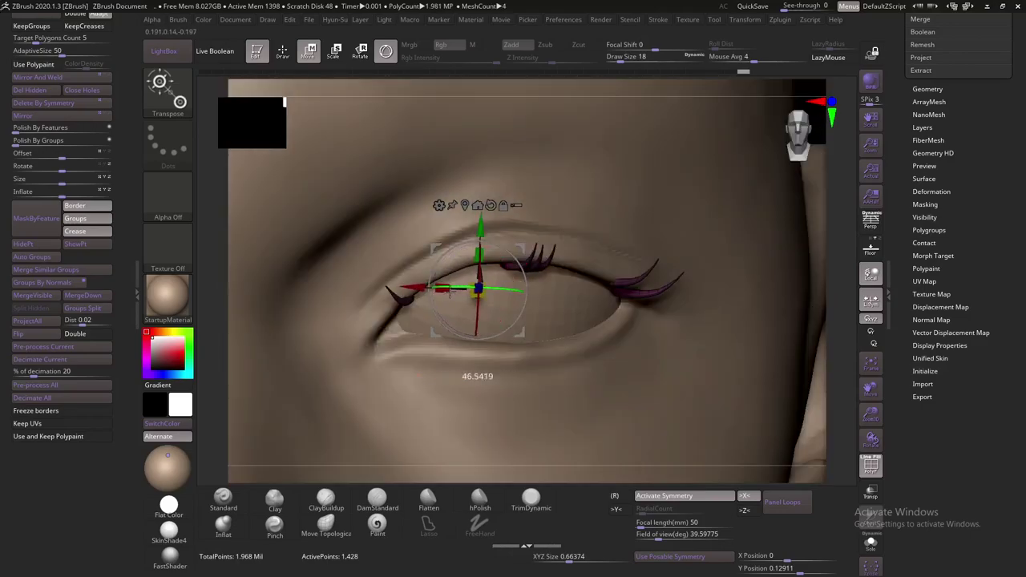
pyautogui.moveTo(478, 291); pyautogui.dragTo(451, 276)
pyautogui.moveTo(495, 229); pyautogui.dragTo(495, 225)
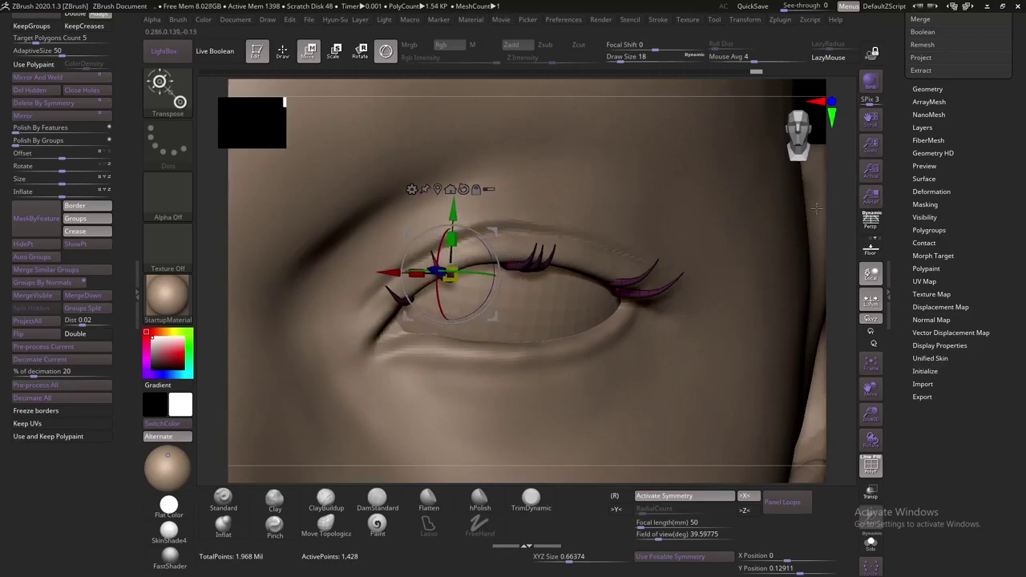
pyautogui.moveTo(835, 217); pyautogui.dragTo(609, 233)
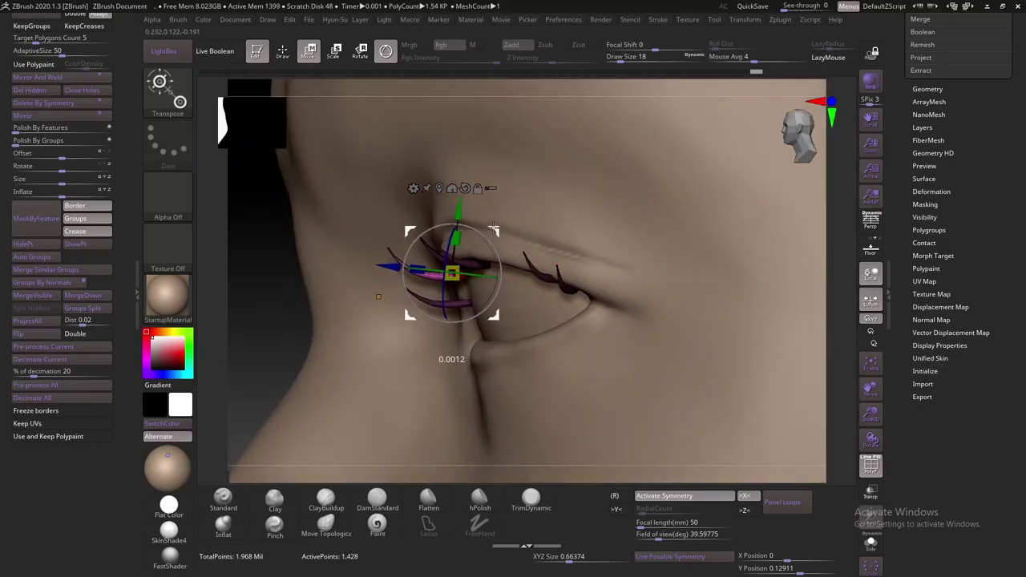
pyautogui.moveTo(451, 270); pyautogui.dragTo(465, 264)
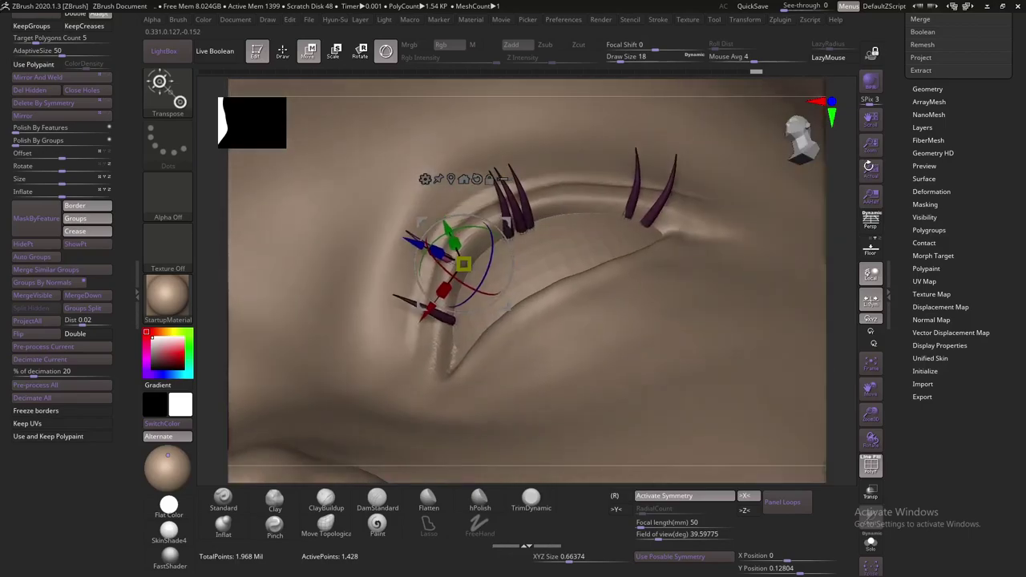
pyautogui.moveTo(848, 221); pyautogui.dragTo(609, 232)
pyautogui.moveTo(469, 204); pyautogui.dragTo(468, 209)
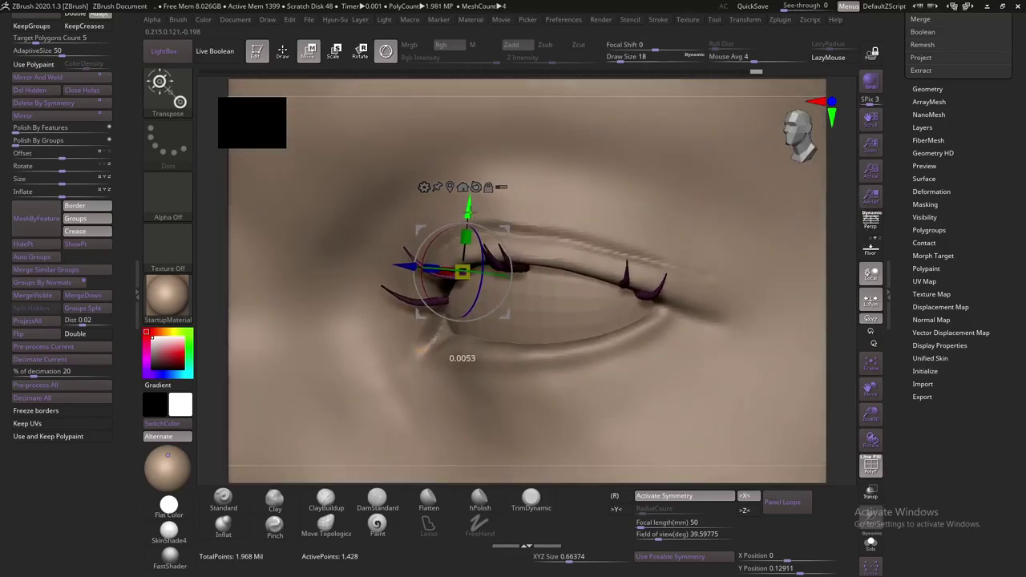
pyautogui.moveTo(840, 230); pyautogui.dragTo(769, 240)
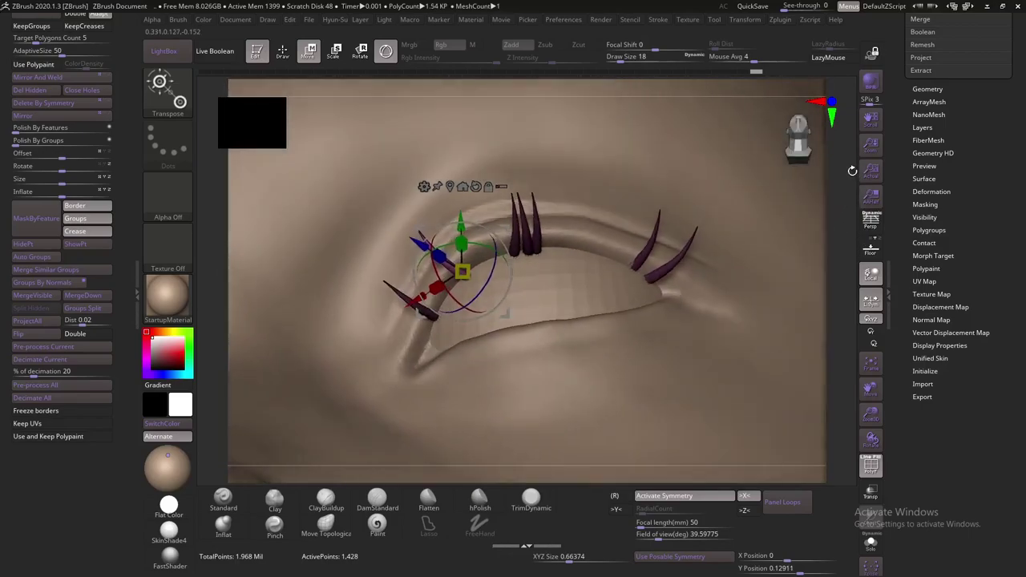
pyautogui.moveTo(475, 239); pyautogui.dragTo(483, 238)
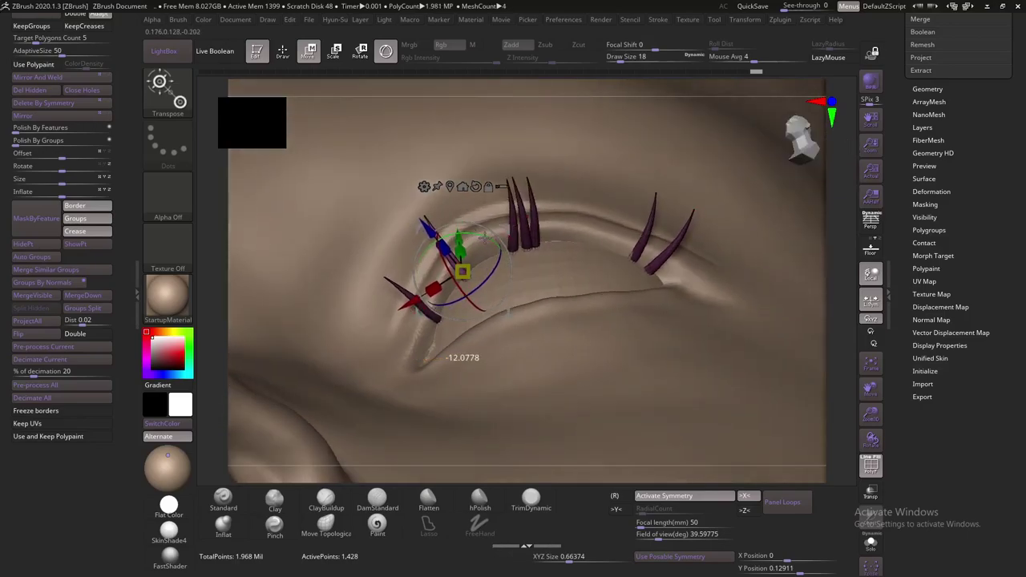
pyautogui.moveTo(834, 214); pyautogui.dragTo(801, 233)
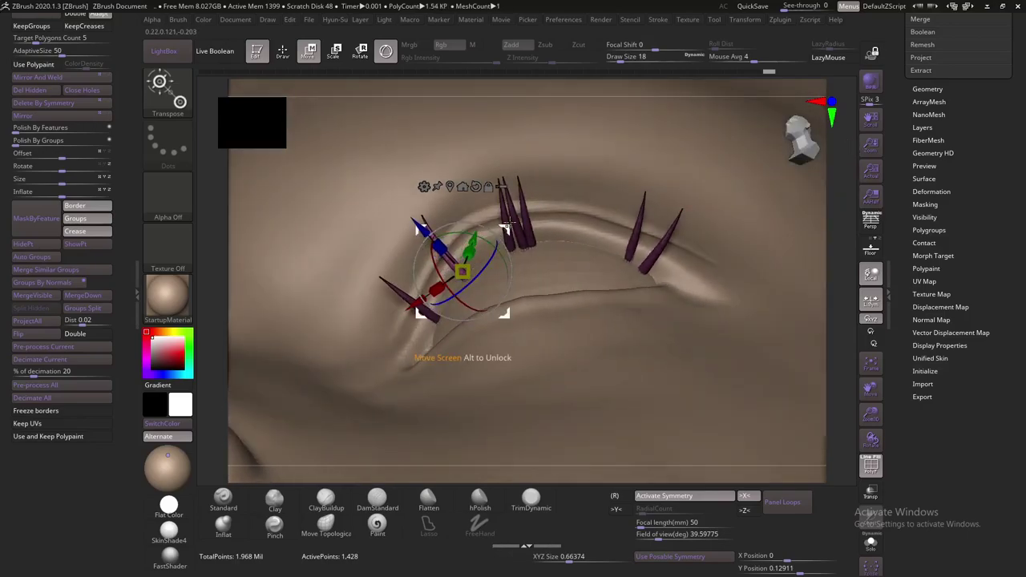
pyautogui.moveTo(457, 267); pyautogui.dragTo(437, 295)
# Rotate a lash to a new angle and move it up and right along the lid
pyautogui.moveTo(833, 212); pyautogui.dragTo(785, 240)
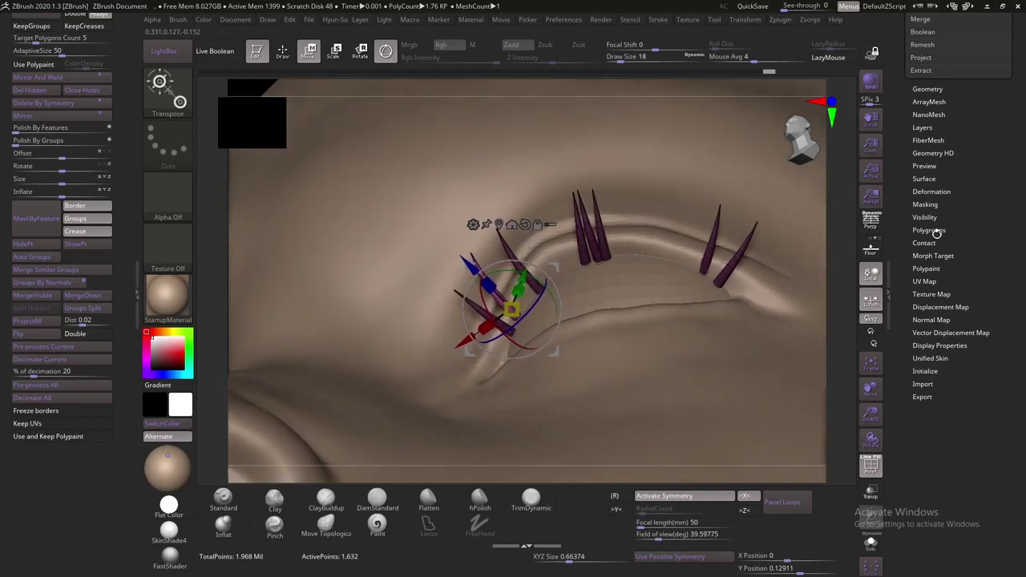
pyautogui.moveTo(571, 288); pyautogui.dragTo(573, 266)
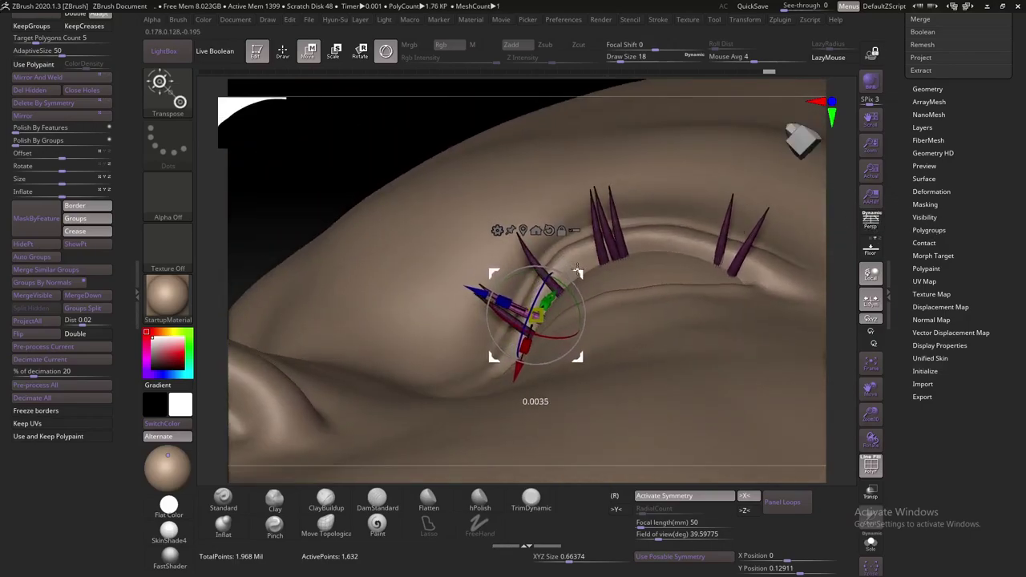
pyautogui.moveTo(574, 266); pyautogui.dragTo(703, 196)
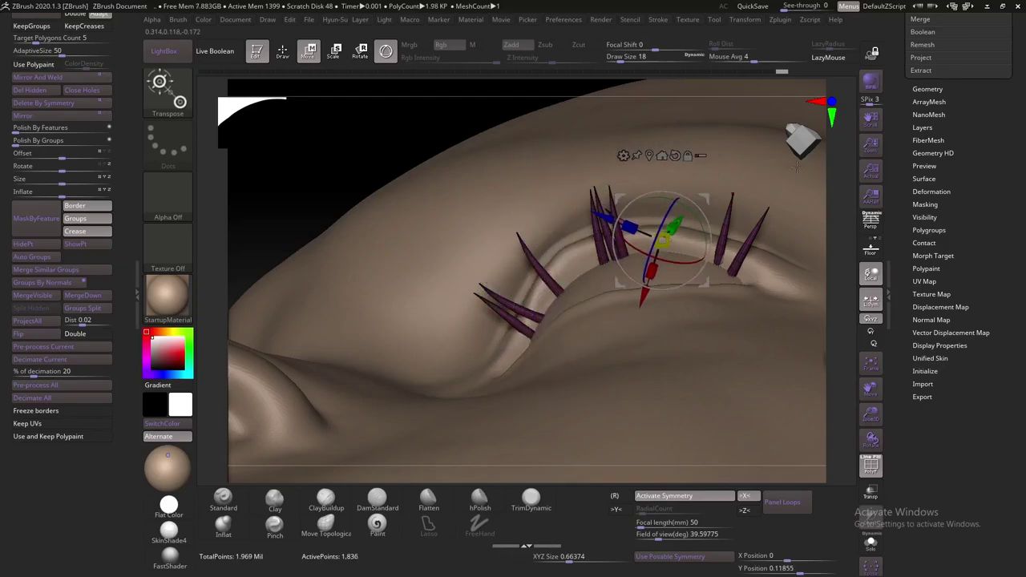
pyautogui.moveTo(797, 166); pyautogui.dragTo(770, 170)
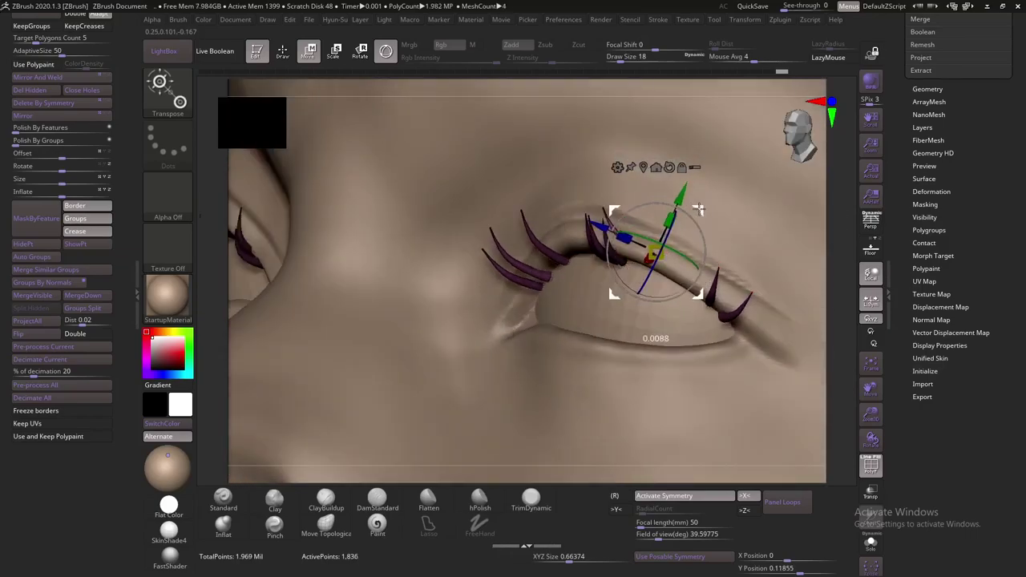
pyautogui.moveTo(698, 208)
pyautogui.mouseDown()
pyautogui.moveTo(677, 222)
pyautogui.moveTo(840, 204)
pyautogui.moveTo(699, 236)
pyautogui.mouseUp()
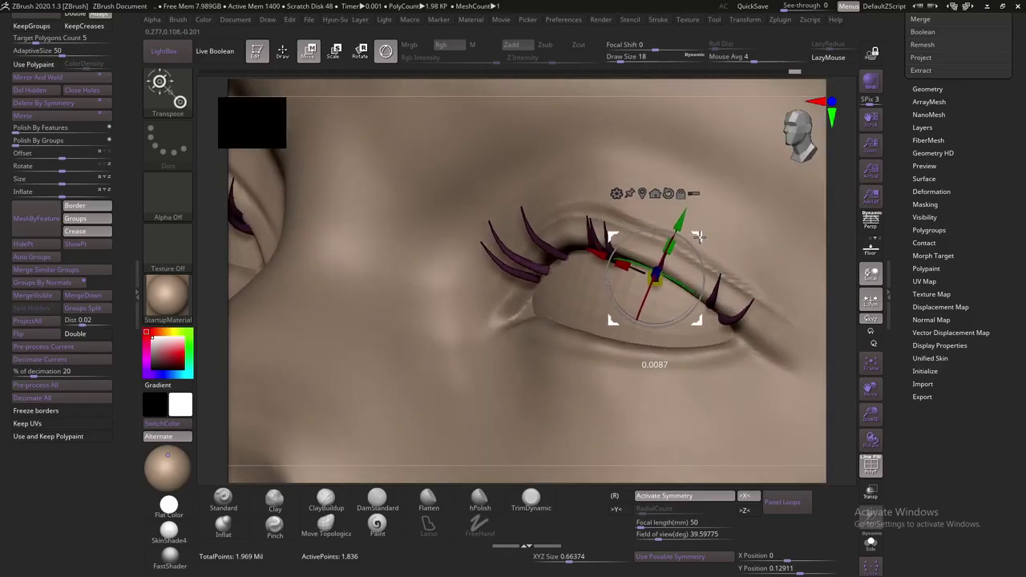
# Turn the lashes around their vertical axis, tilt them and push them against the lid
pyautogui.moveTo(836, 251); pyautogui.dragTo(612, 212)
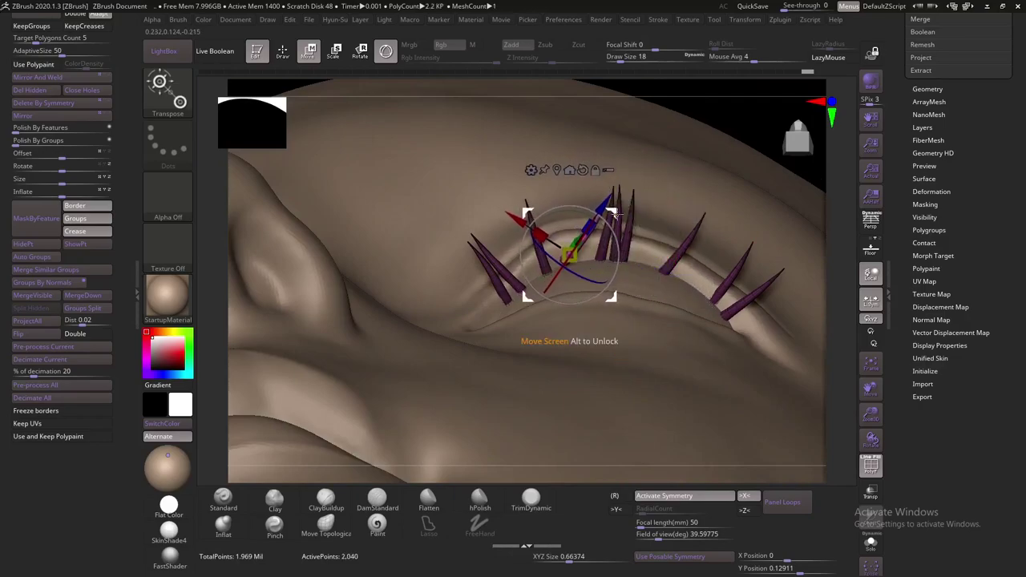
pyautogui.moveTo(609, 233)
pyautogui.mouseDown()
pyautogui.moveTo(558, 195)
pyautogui.moveTo(609, 241)
pyautogui.mouseUp()
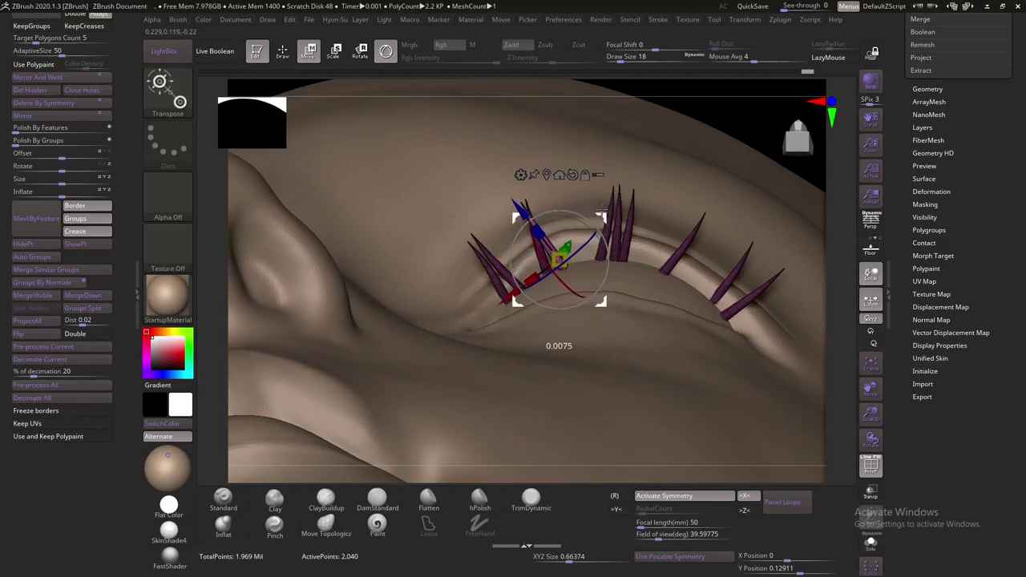
pyautogui.moveTo(769, 241)
pyautogui.mouseDown()
pyautogui.moveTo(827, 232)
pyautogui.moveTo(721, 257)
pyautogui.mouseUp()
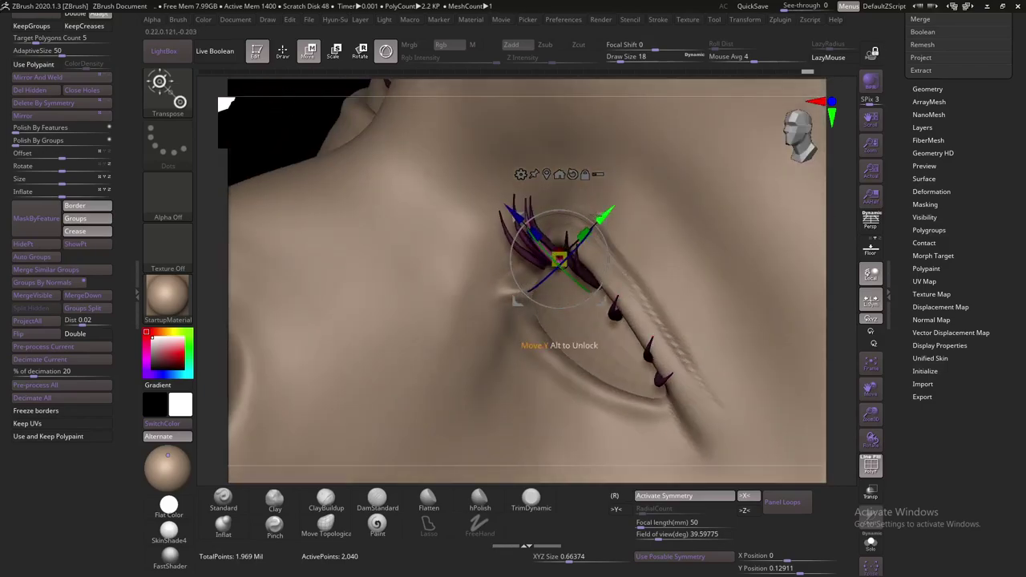
pyautogui.moveTo(599, 214); pyautogui.dragTo(606, 209)
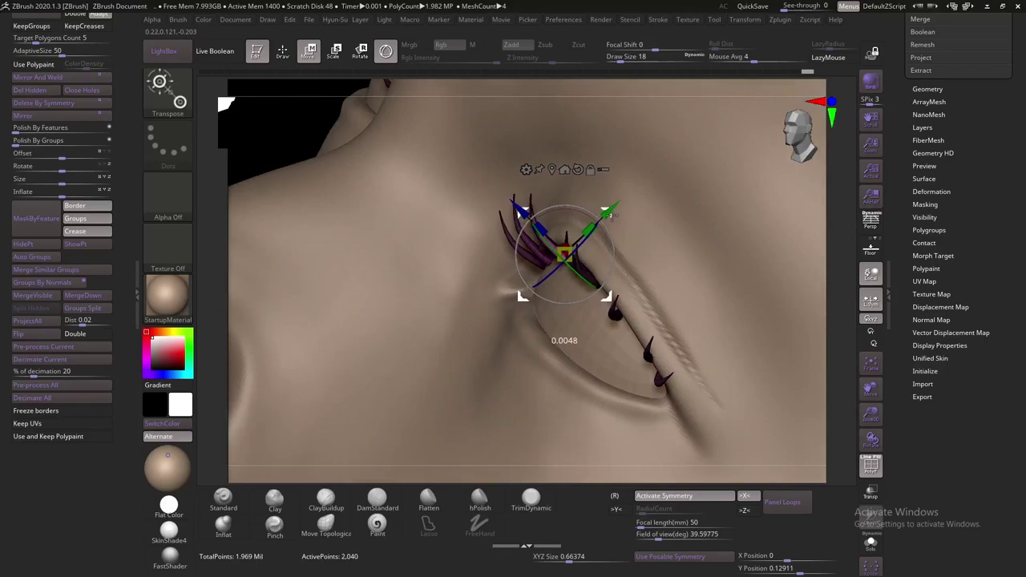
pyautogui.moveTo(827, 236); pyautogui.dragTo(680, 186)
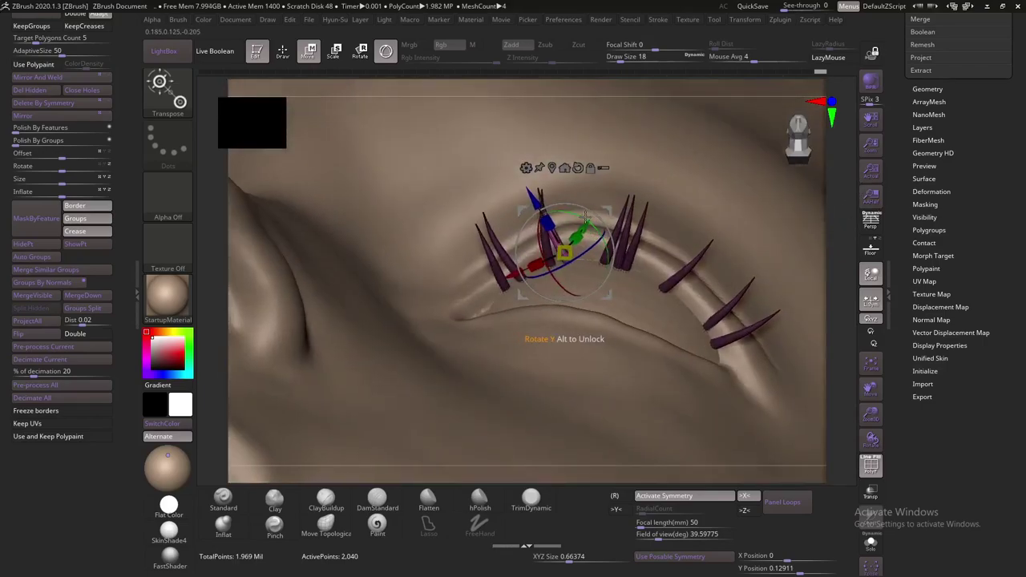
pyautogui.moveTo(586, 216); pyautogui.dragTo(601, 231)
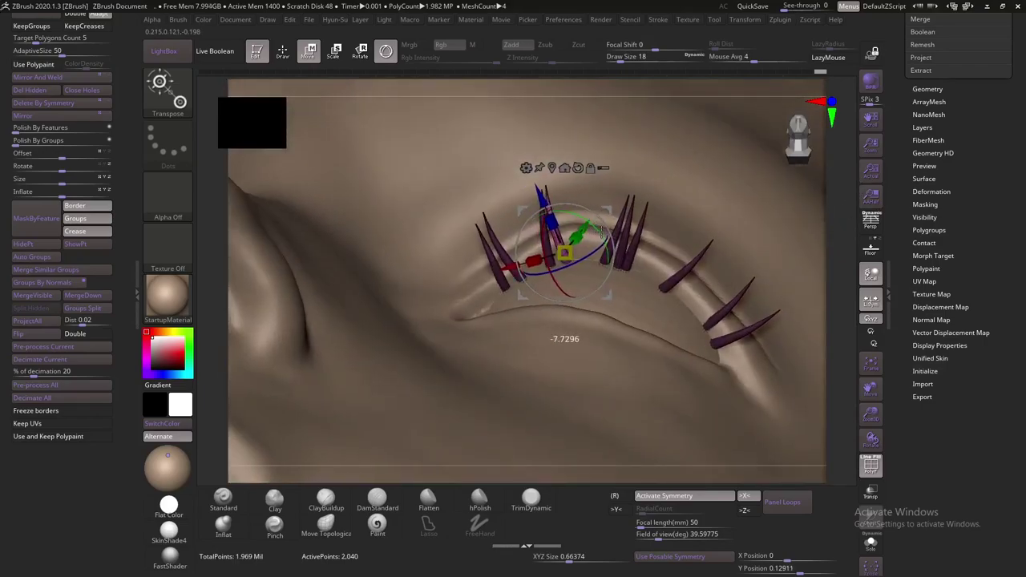
pyautogui.moveTo(541, 201); pyautogui.dragTo(576, 189)
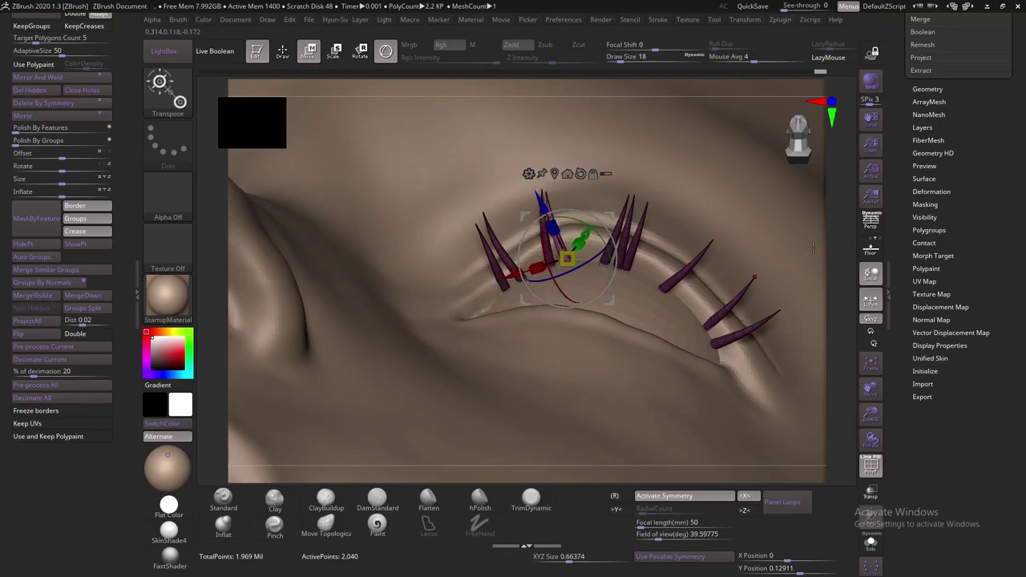
# Slide the lashes right toward the outer corner, then orbit to check them from above and front
pyautogui.moveTo(831, 257); pyautogui.dragTo(697, 240)
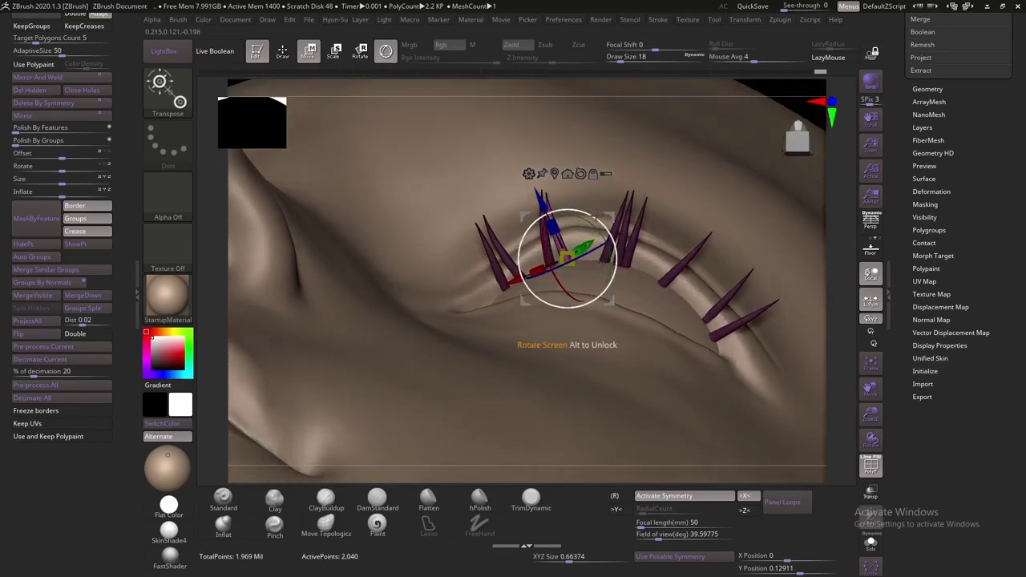
pyautogui.moveTo(612, 216)
pyautogui.mouseDown()
pyautogui.moveTo(636, 215)
pyautogui.moveTo(622, 231)
pyautogui.mouseUp()
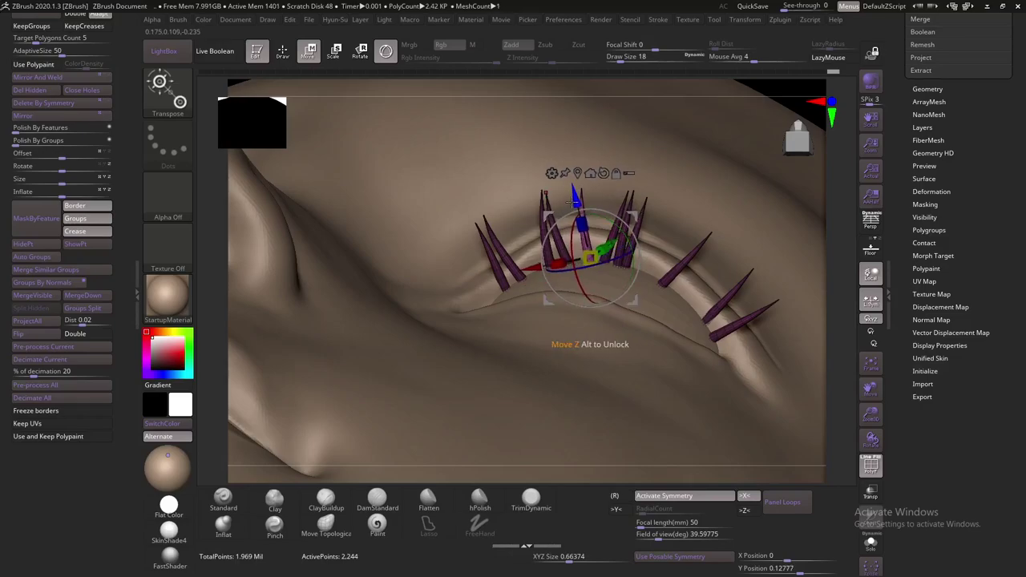
pyautogui.moveTo(573, 202); pyautogui.dragTo(575, 206)
pyautogui.moveTo(834, 210)
pyautogui.mouseDown()
pyautogui.moveTo(832, 231)
pyautogui.moveTo(736, 189)
pyautogui.mouseUp()
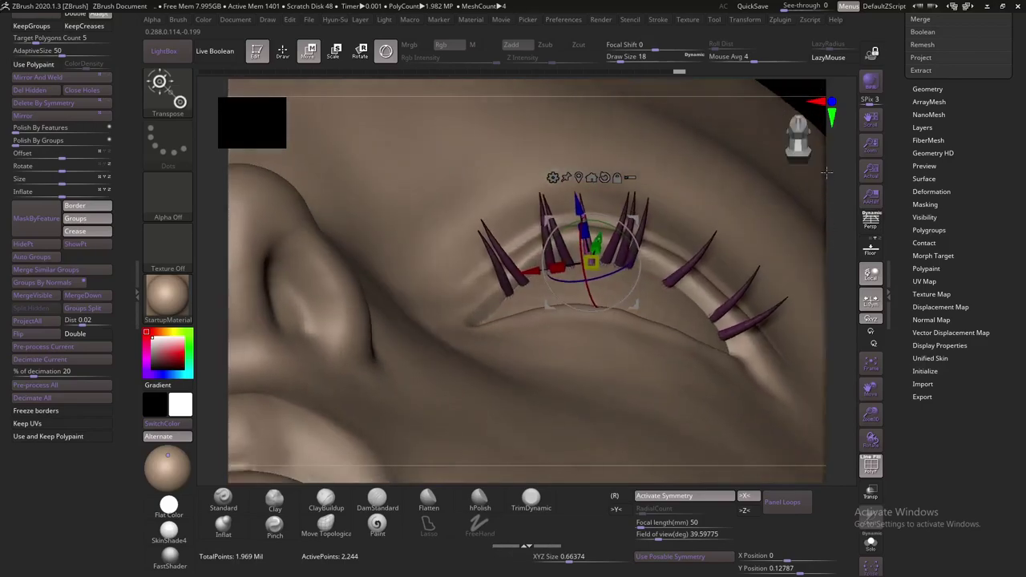
pyautogui.moveTo(636, 216)
pyautogui.mouseDown()
pyautogui.moveTo(704, 218)
pyautogui.moveTo(712, 259)
pyautogui.moveTo(698, 227)
pyautogui.moveTo(740, 258)
pyautogui.moveTo(687, 229)
pyautogui.mouseUp()
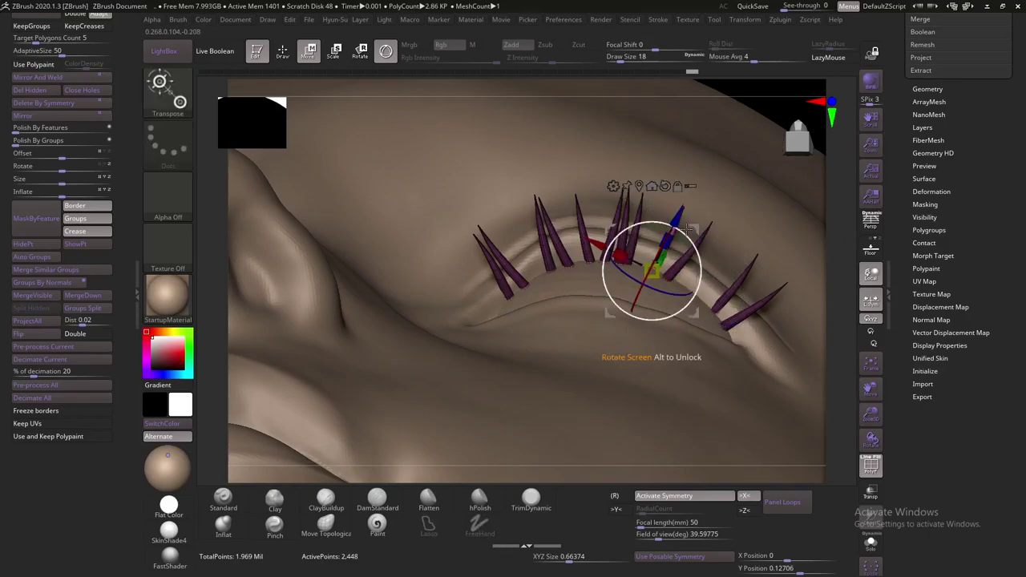
pyautogui.moveTo(827, 225); pyautogui.dragTo(691, 233)
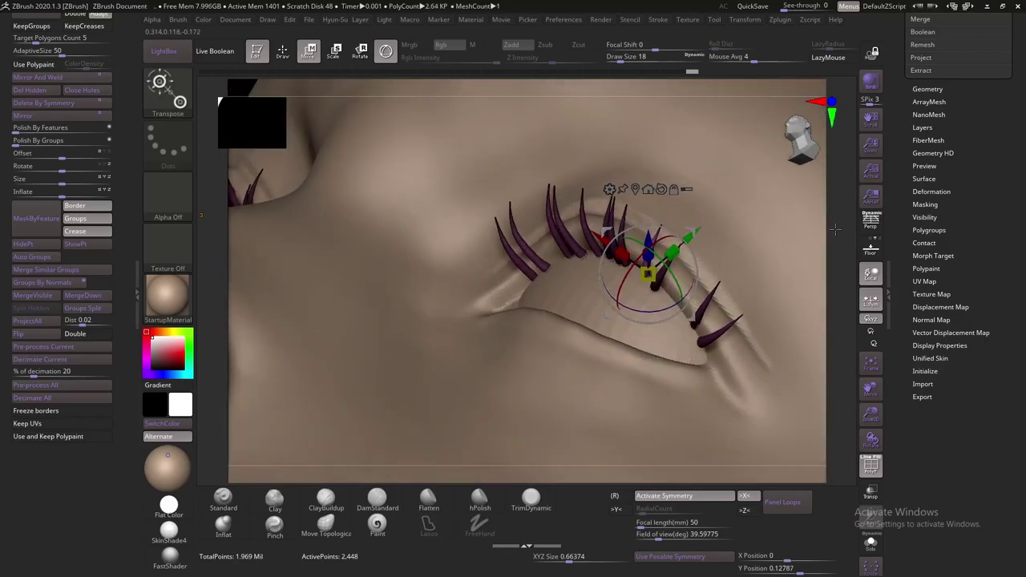
pyautogui.moveTo(834, 229); pyautogui.dragTo(789, 194)
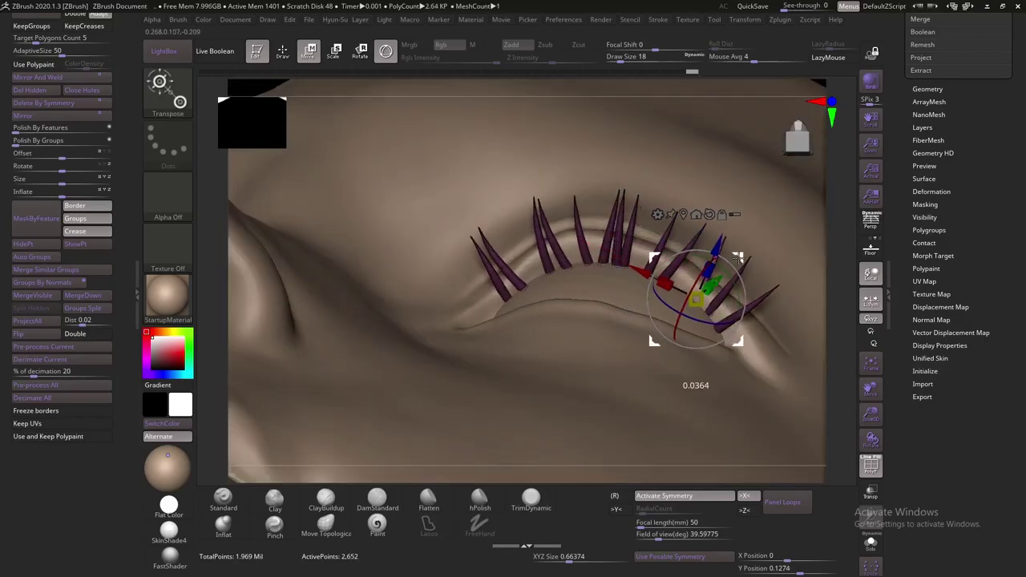
pyautogui.moveTo(841, 247)
pyautogui.mouseDown()
pyautogui.moveTo(746, 284)
pyautogui.moveTo(717, 257)
pyautogui.mouseUp()
pyautogui.moveTo(835, 243)
pyautogui.mouseDown()
pyautogui.moveTo(849, 289)
pyautogui.moveTo(839, 342)
pyautogui.moveTo(745, 195)
pyautogui.moveTo(332, 297)
pyautogui.moveTo(339, 310)
pyautogui.mouseUp()
pyautogui.press('q')
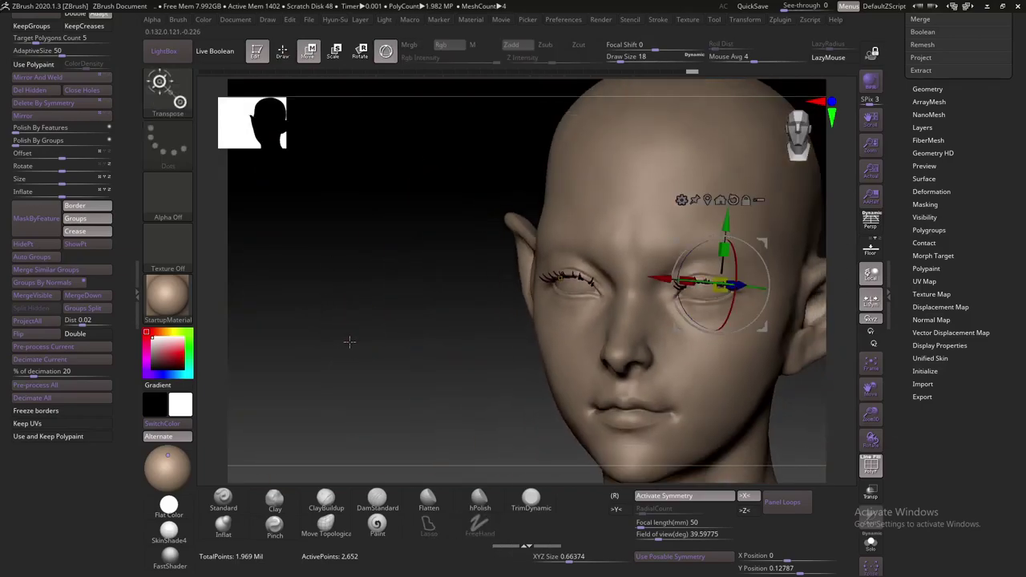
pyautogui.moveTo(342, 329)
pyautogui.mouseDown()
pyautogui.moveTo(318, 329)
pyautogui.moveTo(363, 342)
pyautogui.moveTo(811, 324)
pyautogui.mouseUp()
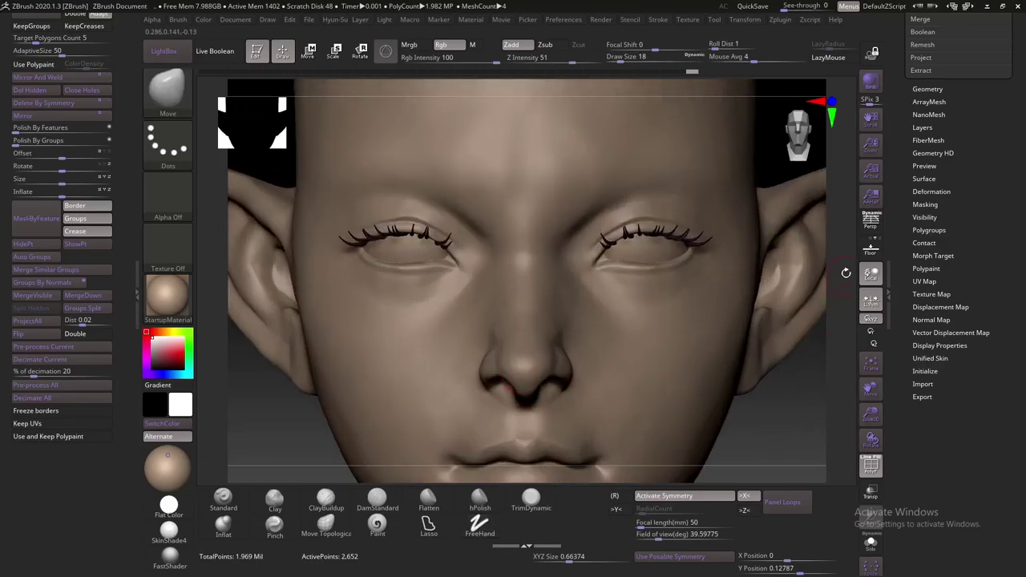
pyautogui.press('w')
pyautogui.moveTo(845, 273)
pyautogui.mouseDown()
pyautogui.moveTo(840, 224)
pyautogui.moveTo(831, 276)
pyautogui.moveTo(852, 300)
pyautogui.moveTo(821, 230)
pyautogui.mouseUp()
# Move and turn the second eyelid's lashes, checking them from front and profile views
pyautogui.moveTo(714, 194); pyautogui.dragTo(635, 206)
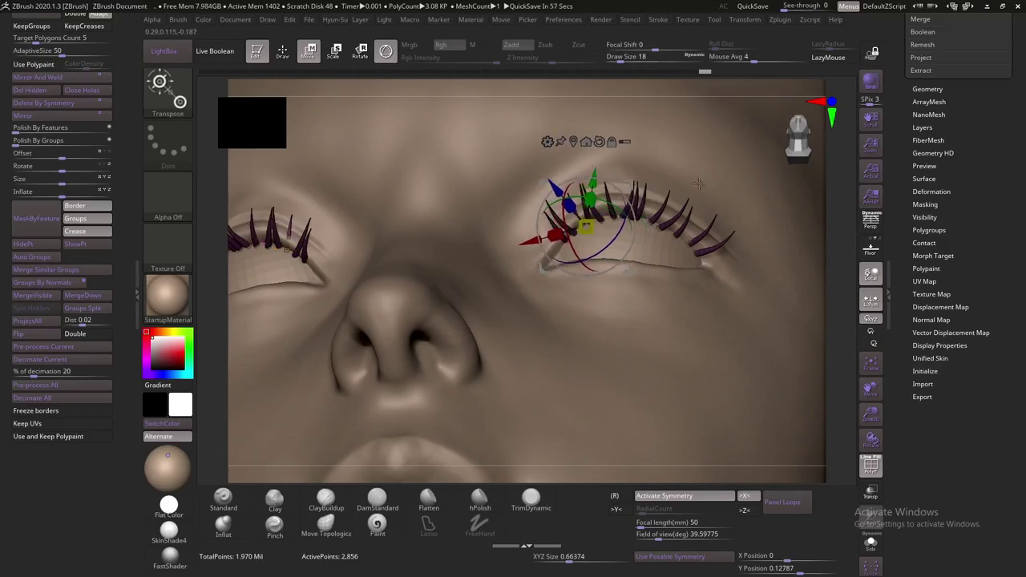
pyautogui.moveTo(822, 232); pyautogui.dragTo(705, 193)
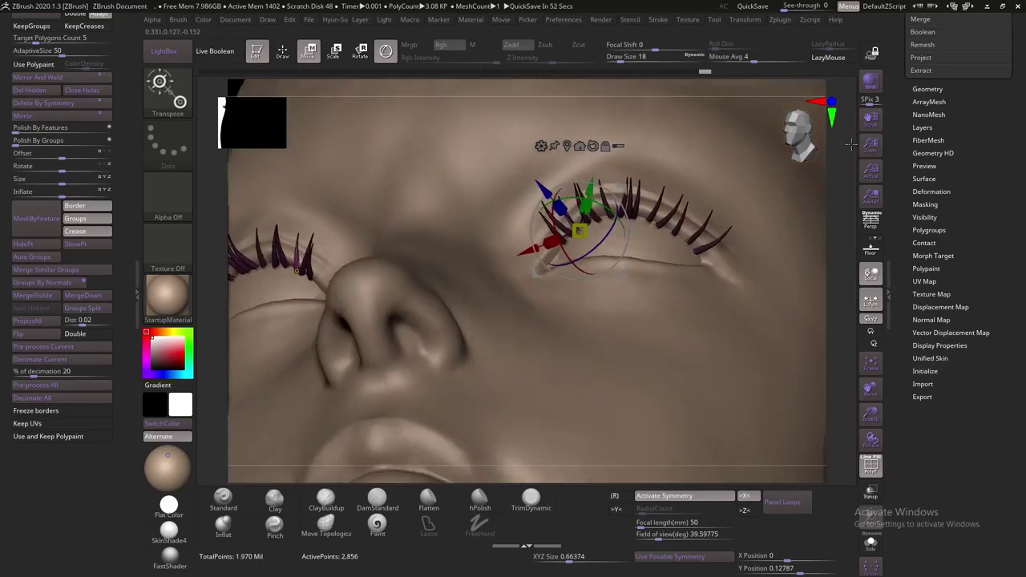
pyautogui.moveTo(832, 225); pyautogui.dragTo(579, 240)
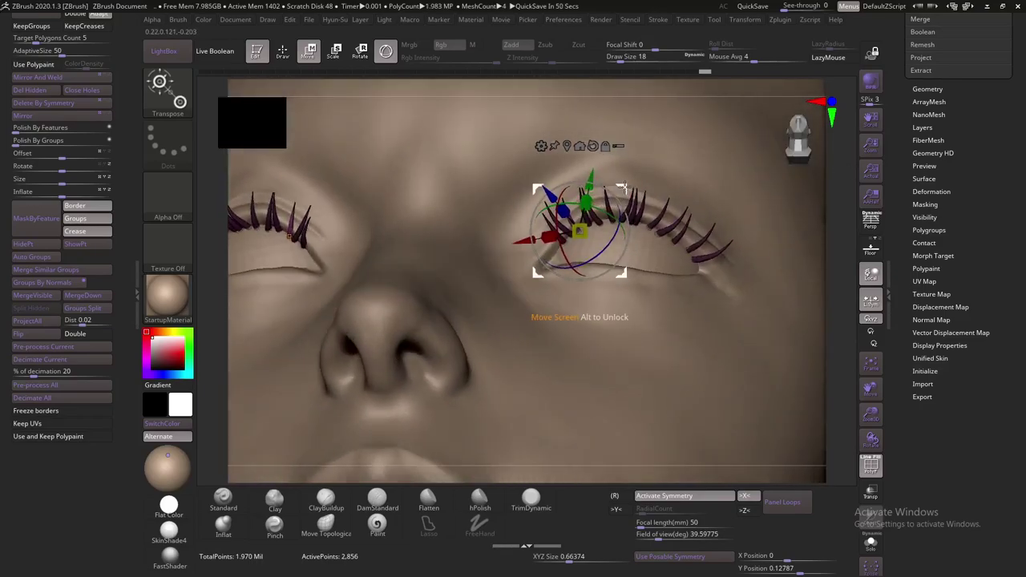
pyautogui.moveTo(834, 224); pyautogui.dragTo(626, 192)
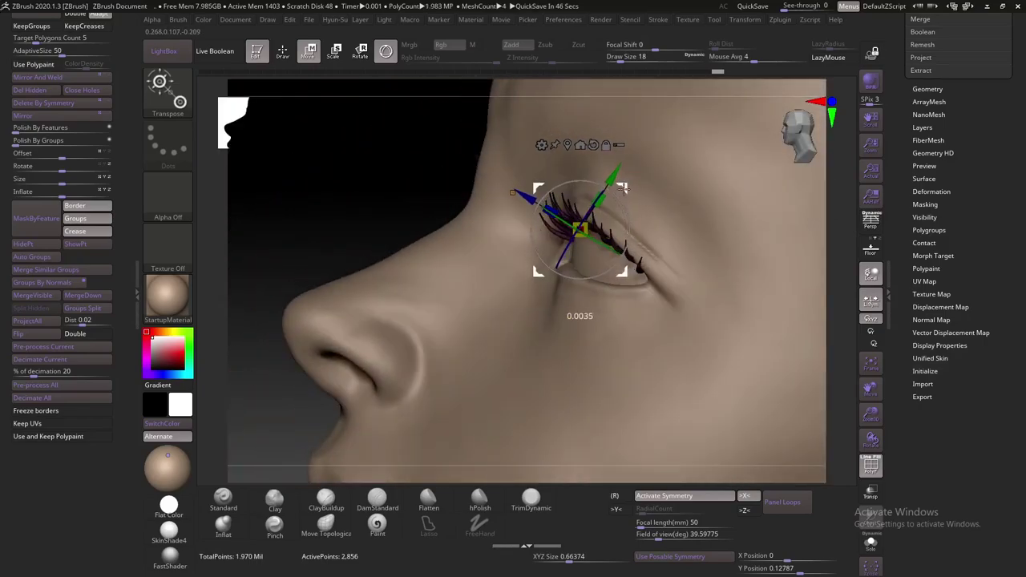
pyautogui.moveTo(835, 232); pyautogui.dragTo(578, 240)
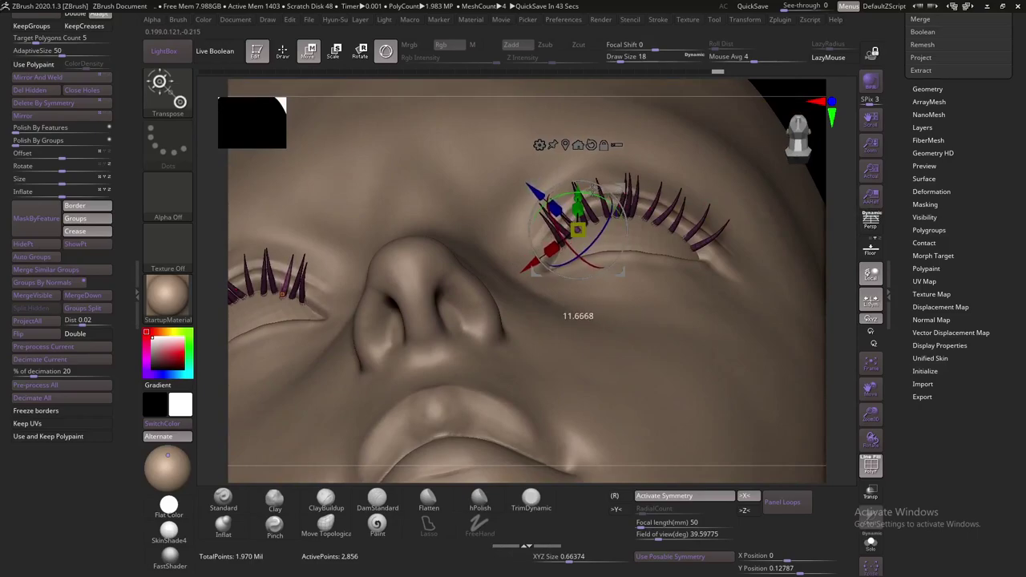
# Slide the lashes right along the eyelid, shrink them slightly and shift them up
pyautogui.moveTo(621, 186)
pyautogui.mouseDown()
pyautogui.moveTo(729, 186)
pyautogui.moveTo(801, 264)
pyautogui.mouseUp()
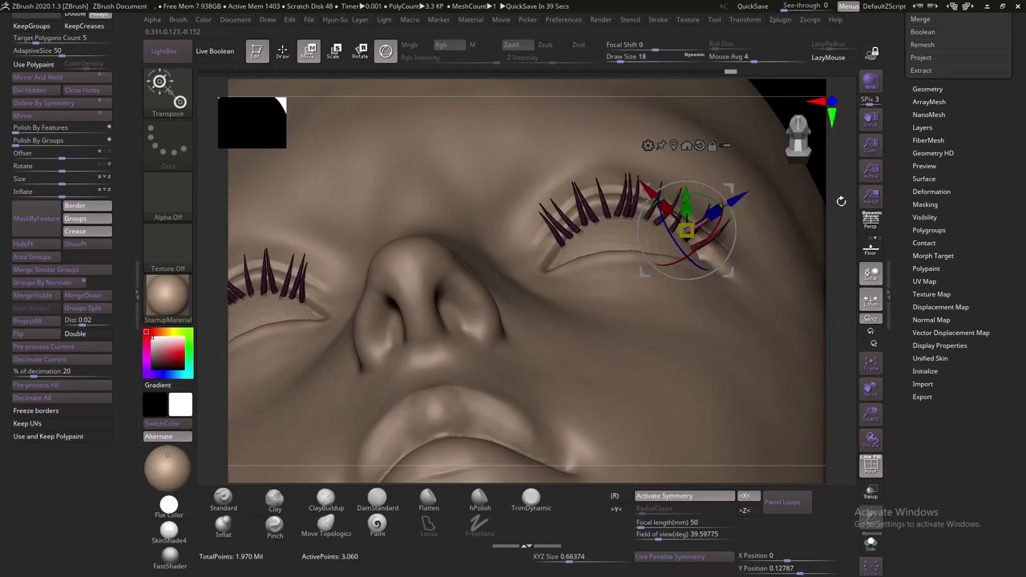
pyautogui.moveTo(841, 201); pyautogui.dragTo(751, 208)
pyautogui.moveTo(840, 219)
pyautogui.mouseDown()
pyautogui.moveTo(793, 189)
pyautogui.moveTo(754, 205)
pyautogui.moveTo(803, 204)
pyautogui.moveTo(783, 188)
pyautogui.mouseUp()
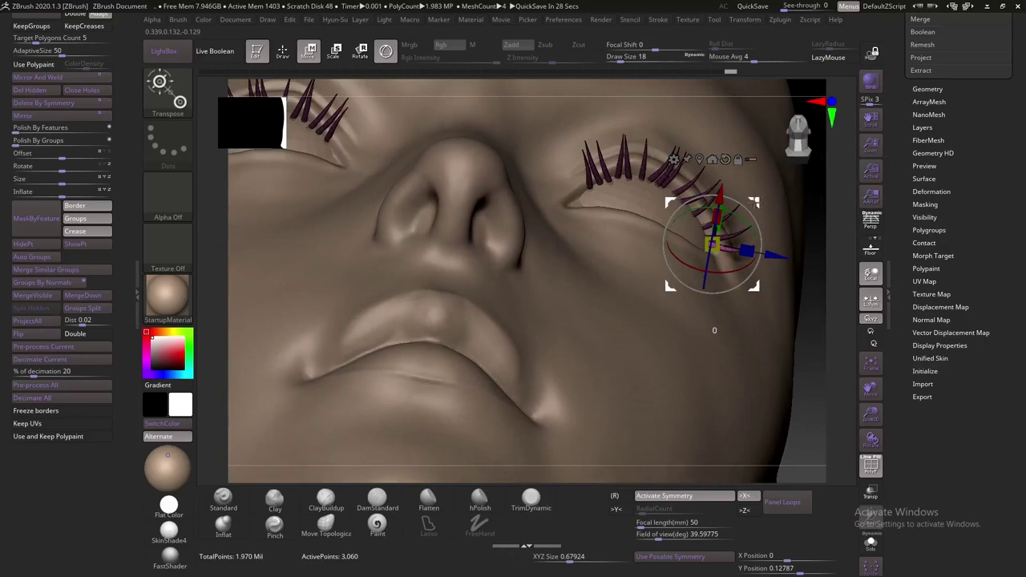
pyautogui.moveTo(714, 277); pyautogui.dragTo(714, 293)
pyautogui.moveTo(833, 224)
pyautogui.mouseDown()
pyautogui.moveTo(779, 232)
pyautogui.moveTo(758, 203)
pyautogui.moveTo(838, 210)
pyautogui.mouseUp()
pyautogui.moveTo(697, 255); pyautogui.dragTo(694, 241)
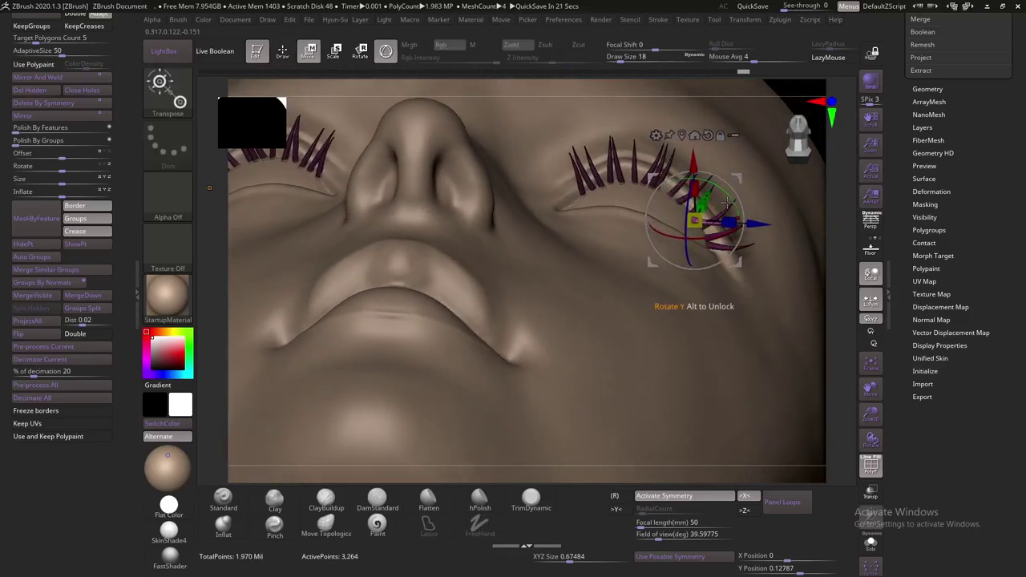
pyautogui.press('q')
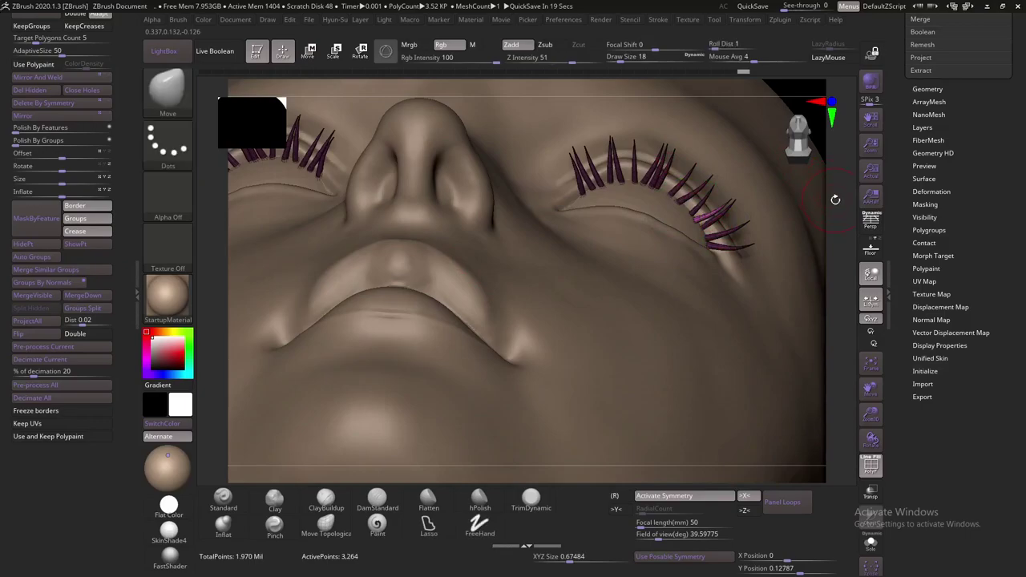
pyautogui.moveTo(835, 201); pyautogui.dragTo(833, 190)
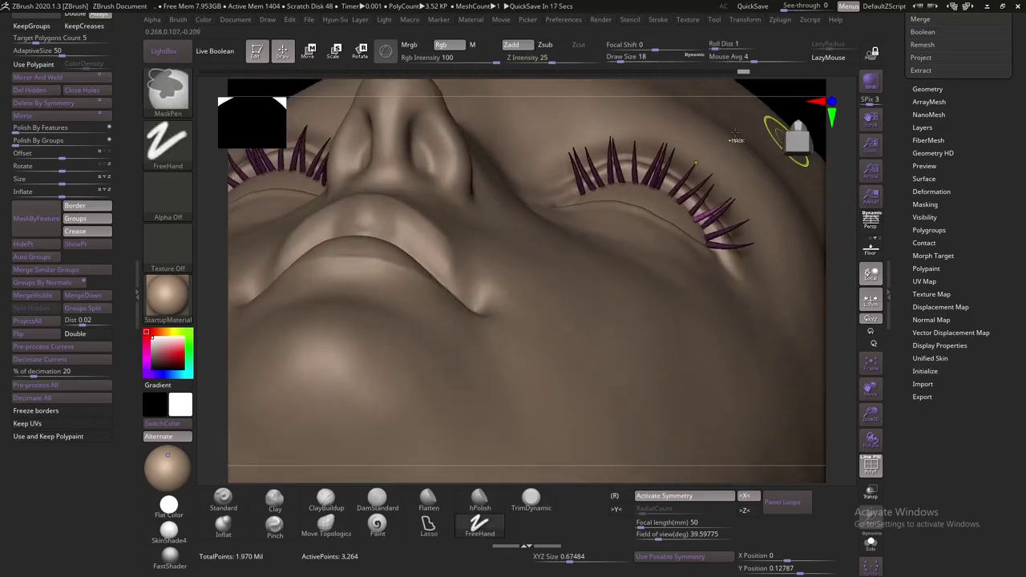
pyautogui.keyDown('alt'); pyautogui.moveTo(763, 119); pyautogui.dragTo(760, 130); pyautogui.keyUp('alt')
pyautogui.moveTo(832, 208)
pyautogui.mouseDown()
pyautogui.moveTo(715, 198)
pyautogui.moveTo(803, 196)
pyautogui.mouseUp()
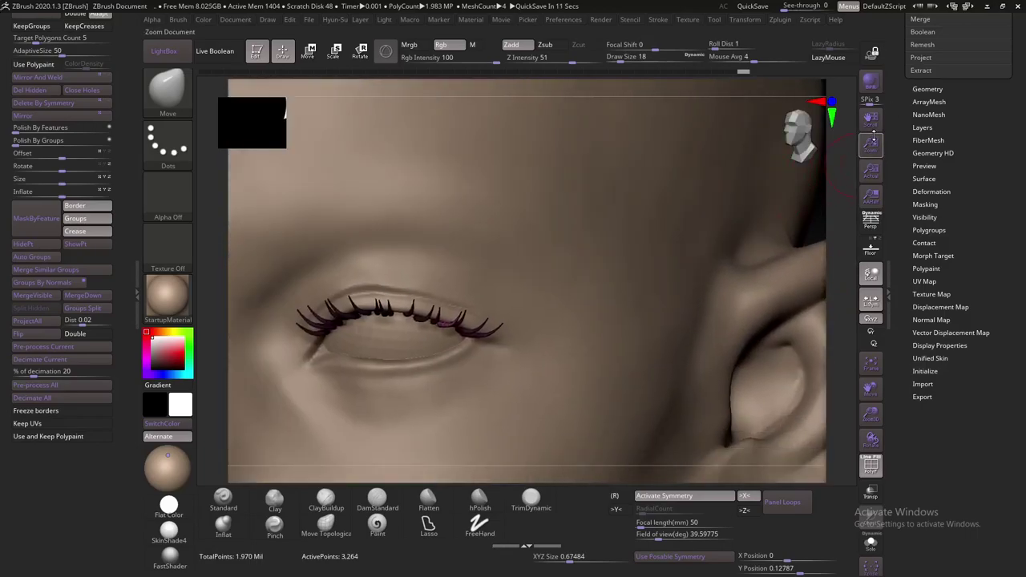
pyautogui.moveTo(871, 141); pyautogui.dragTo(871, 157)
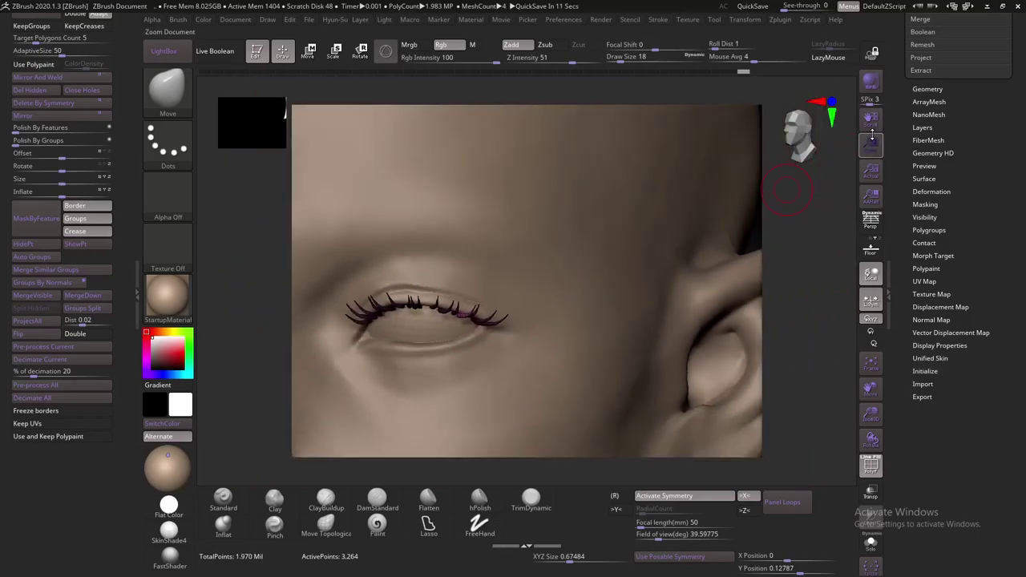
pyautogui.moveTo(769, 197)
pyautogui.mouseDown()
pyautogui.moveTo(757, 231)
pyautogui.moveTo(737, 219)
pyautogui.moveTo(604, 254)
pyautogui.moveTo(476, 249)
pyautogui.mouseUp()
pyautogui.press('w')
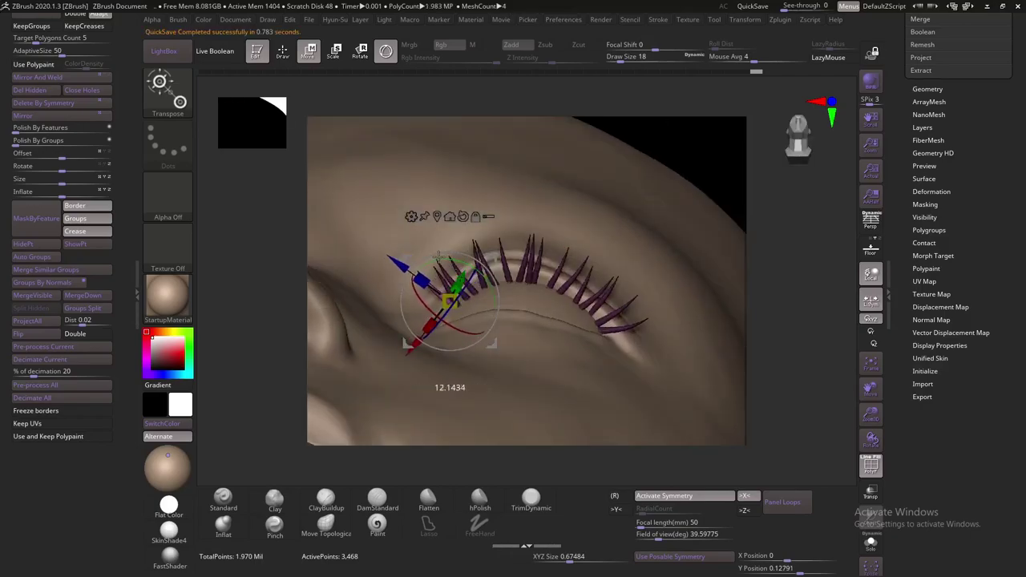
# Slide the lash copy to mid-lid and tilt it about 17 degrees, checking from front and side
pyautogui.moveTo(773, 211); pyautogui.dragTo(544, 233)
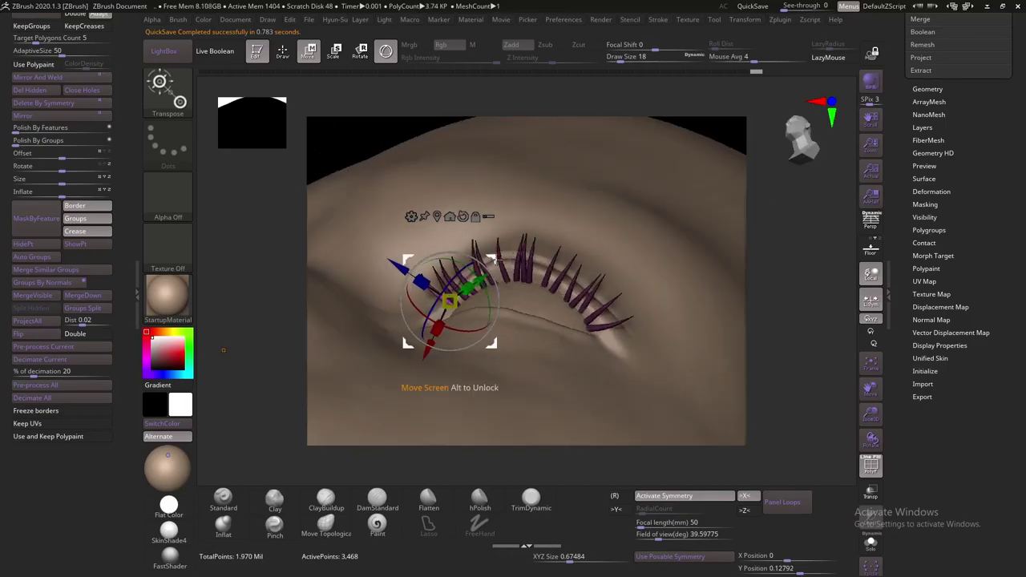
pyautogui.moveTo(789, 237); pyautogui.dragTo(785, 309)
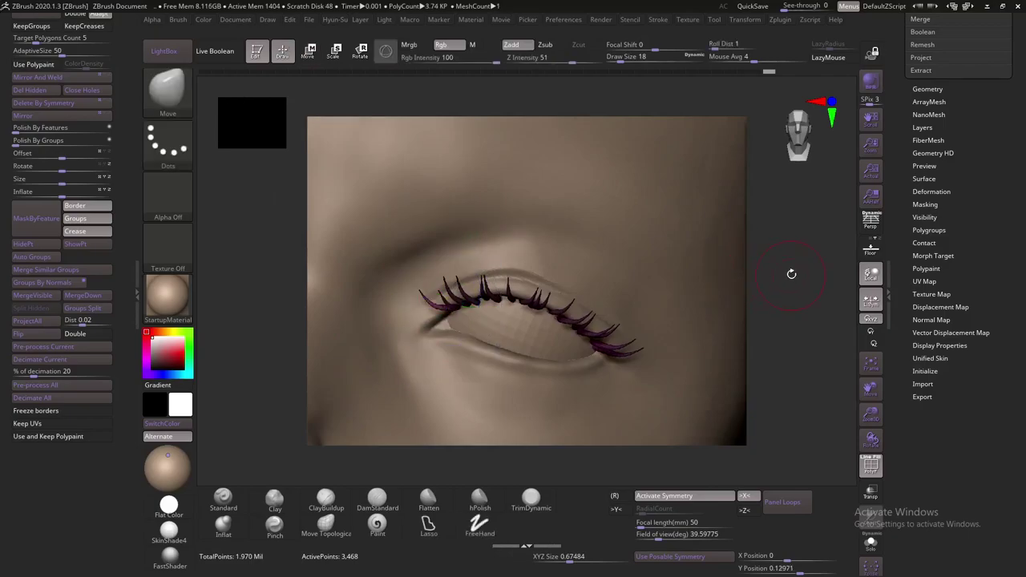
pyautogui.moveTo(790, 275); pyautogui.dragTo(646, 227)
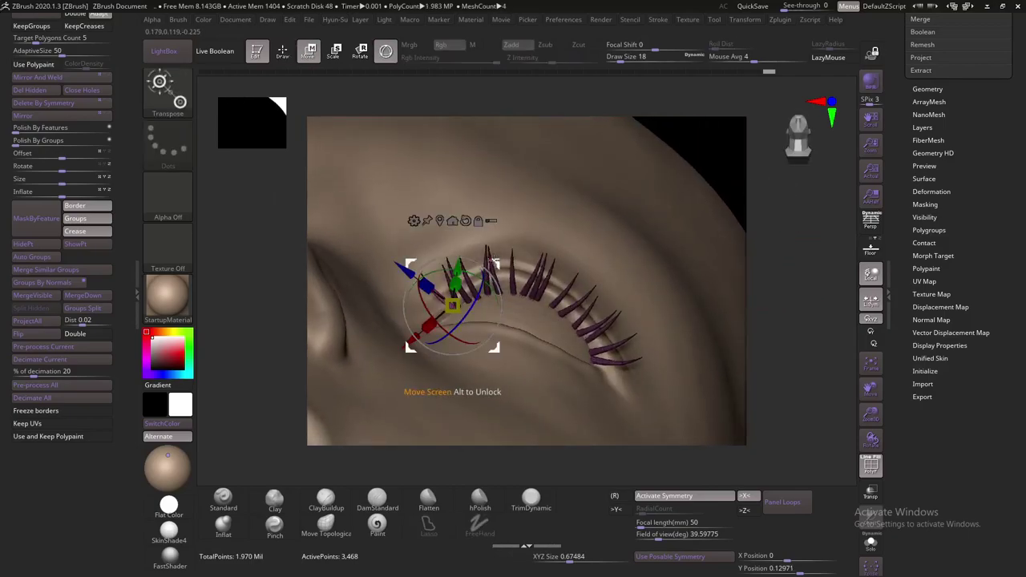
pyautogui.press('q')
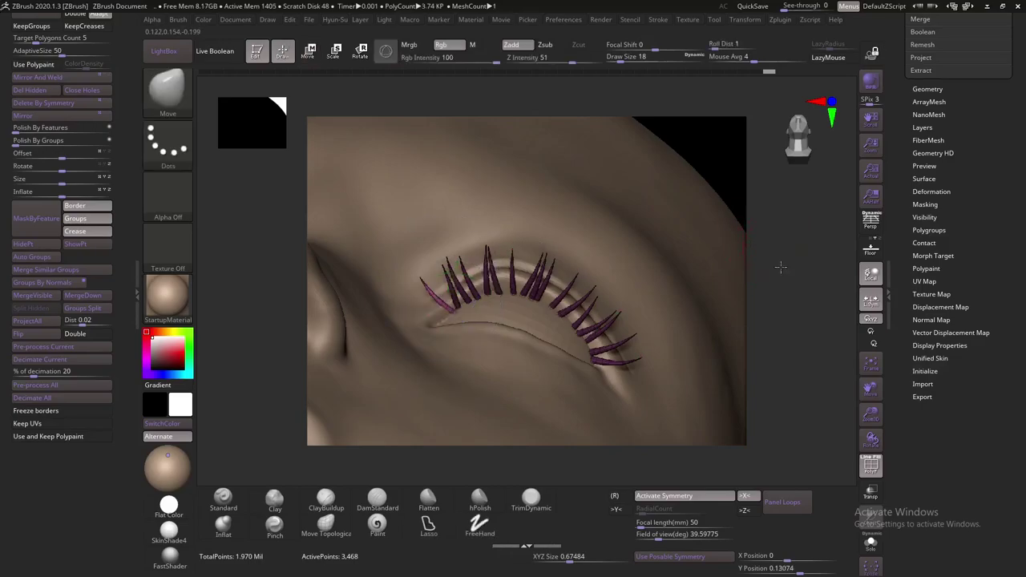
pyautogui.press('f')
pyautogui.moveTo(650, 226)
pyautogui.mouseDown()
pyautogui.moveTo(653, 168)
pyautogui.moveTo(728, 179)
pyautogui.moveTo(756, 167)
pyautogui.moveTo(740, 222)
pyautogui.mouseUp()
pyautogui.press('w')
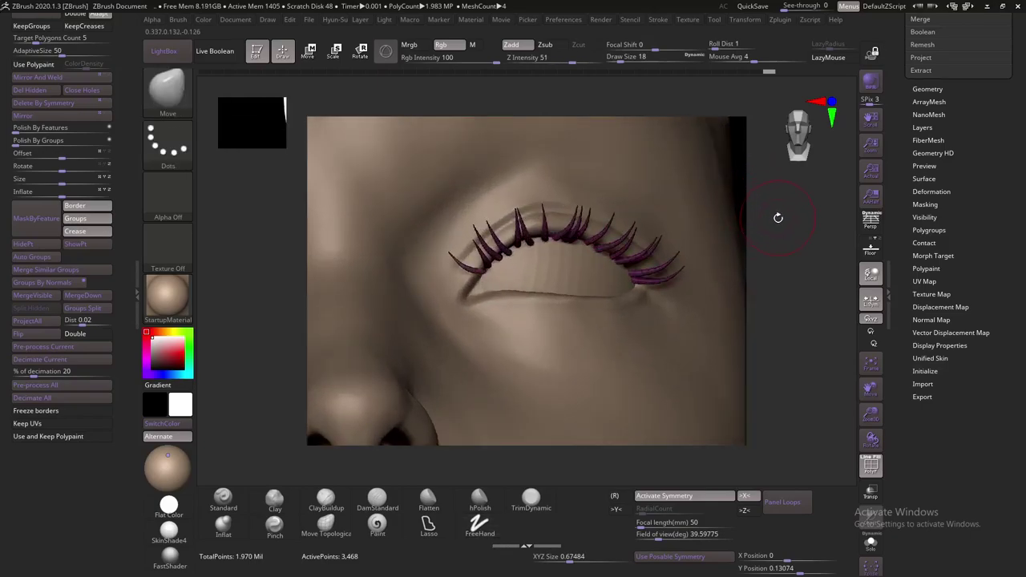
pyautogui.moveTo(534, 212); pyautogui.dragTo(656, 208)
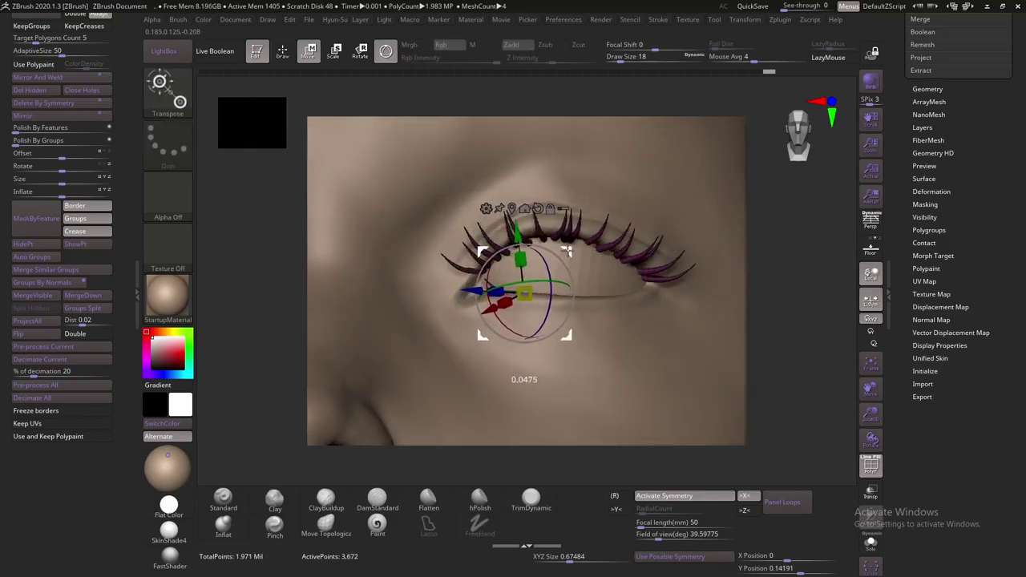
pyautogui.moveTo(790, 257)
pyautogui.mouseDown()
pyautogui.moveTo(546, 253)
pyautogui.moveTo(532, 325)
pyautogui.mouseUp()
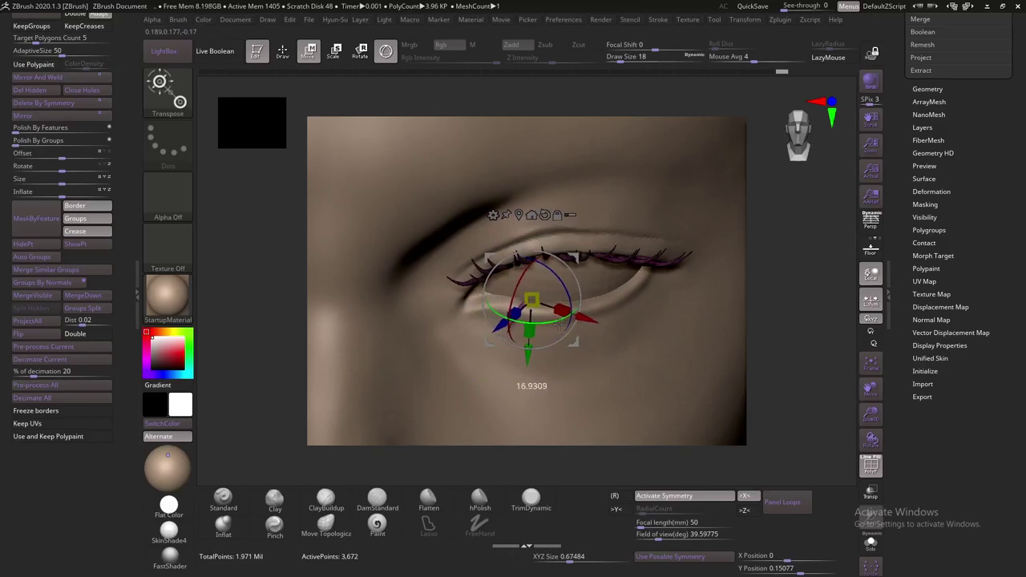
pyautogui.moveTo(799, 249); pyautogui.dragTo(575, 255)
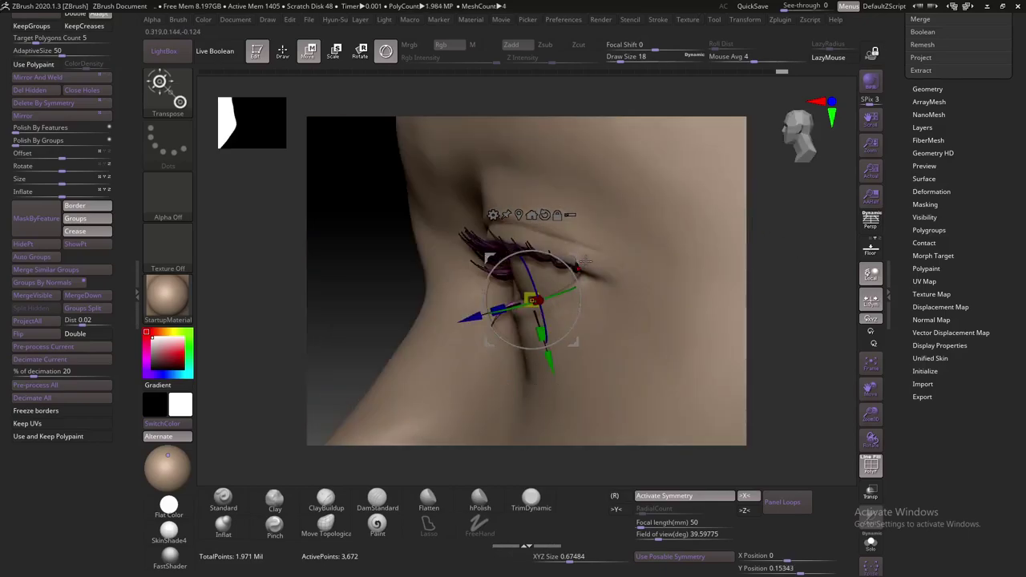
# Move the lash right and down until it sits on the eyelid, checking front and side
pyautogui.press('q')
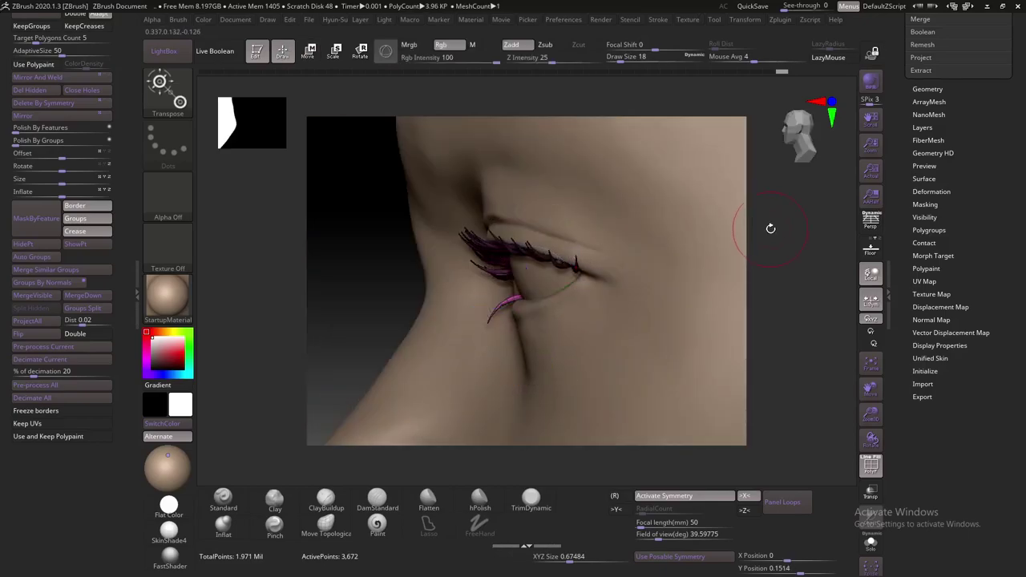
pyautogui.moveTo(769, 227); pyautogui.dragTo(784, 226)
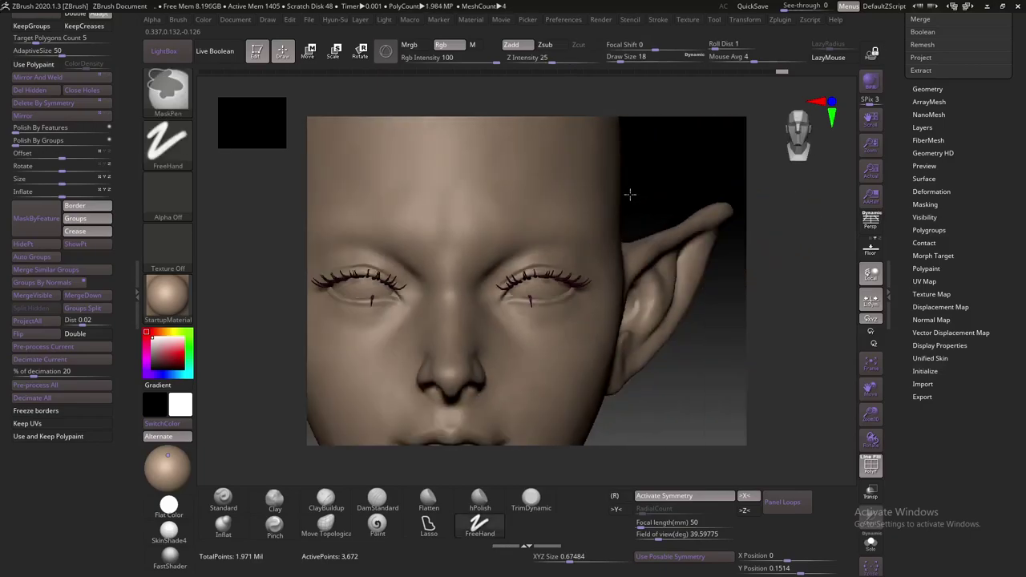
pyautogui.press('w')
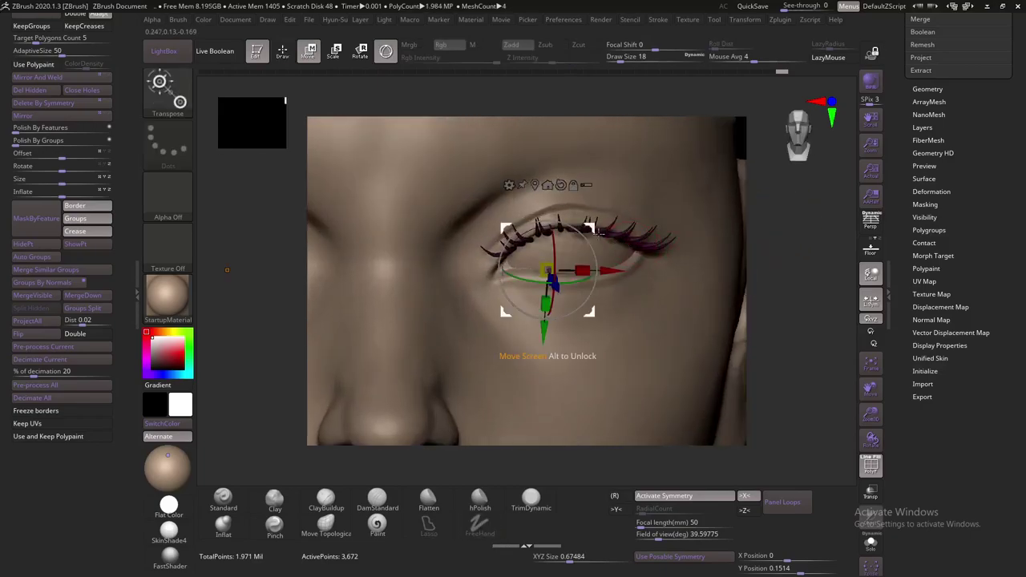
pyautogui.moveTo(589, 230)
pyautogui.mouseDown()
pyautogui.moveTo(747, 228)
pyautogui.moveTo(600, 265)
pyautogui.mouseUp()
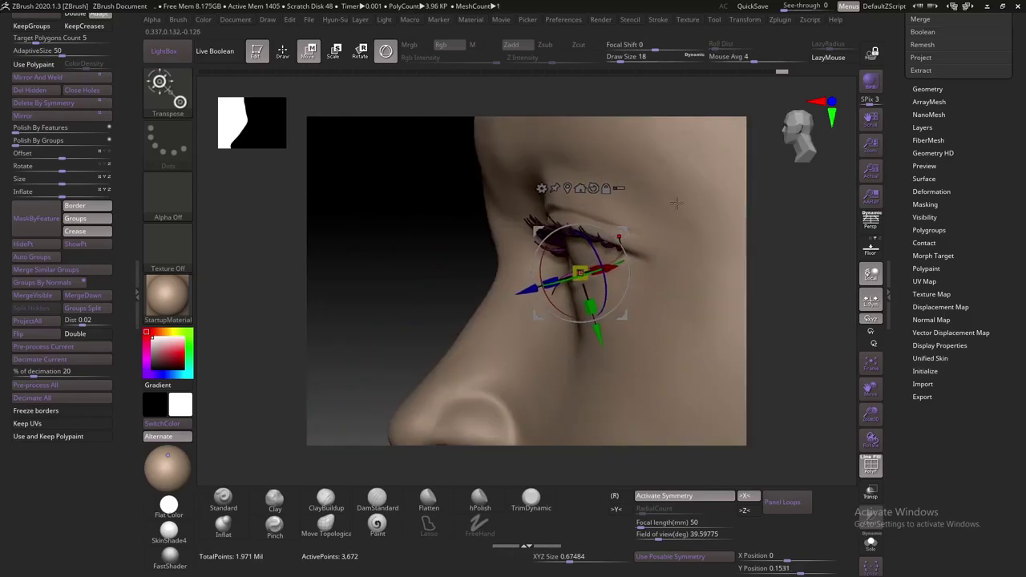
pyautogui.moveTo(624, 231); pyautogui.dragTo(642, 227)
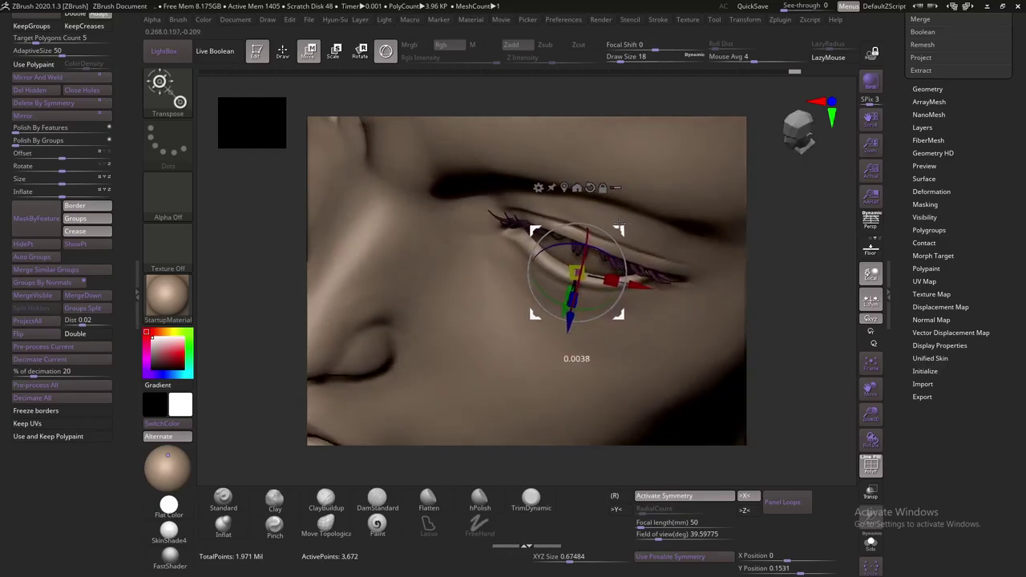
pyautogui.press('q')
pyautogui.moveTo(756, 256)
pyautogui.mouseDown()
pyautogui.moveTo(771, 203)
pyautogui.moveTo(768, 229)
pyautogui.moveTo(516, 257)
pyautogui.mouseUp()
pyautogui.press('w')
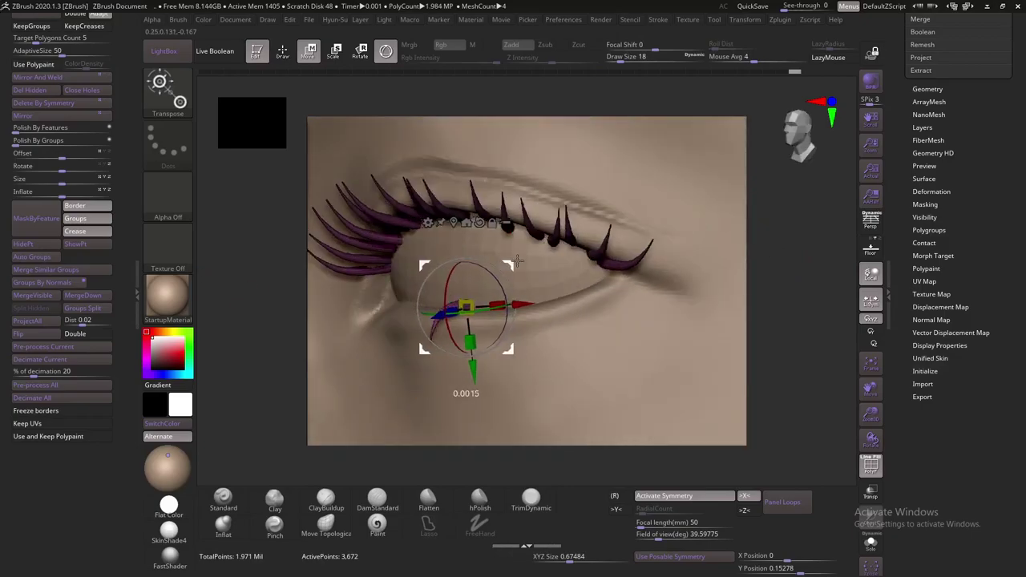
pyautogui.moveTo(463, 313); pyautogui.dragTo(568, 352)
pyautogui.moveTo(677, 209)
pyautogui.mouseDown()
pyautogui.moveTo(788, 282)
pyautogui.moveTo(619, 301)
pyautogui.moveTo(615, 317)
pyautogui.mouseUp()
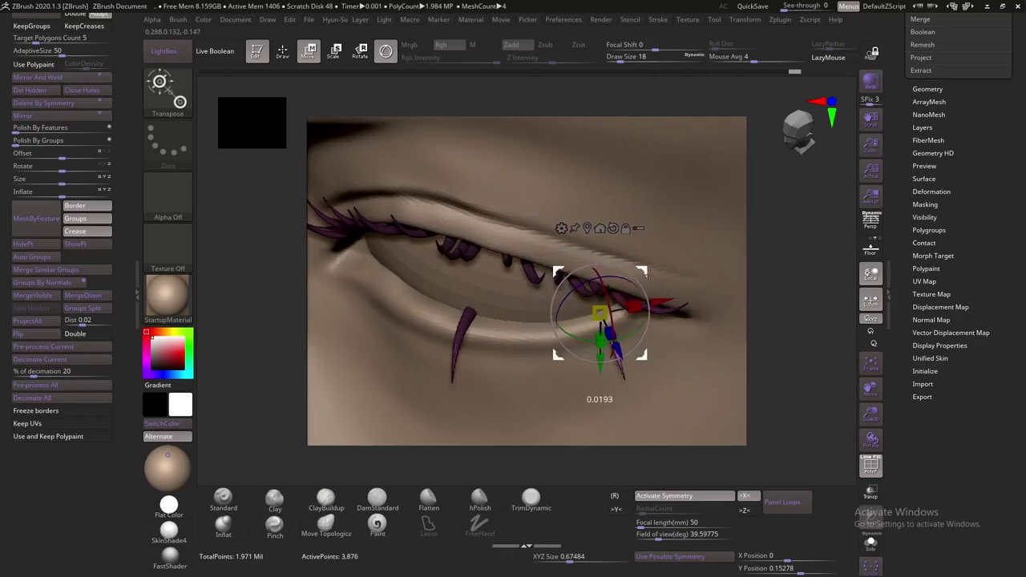
pyautogui.moveTo(625, 377); pyautogui.dragTo(664, 257)
pyautogui.moveTo(601, 311); pyautogui.dragTo(619, 295)
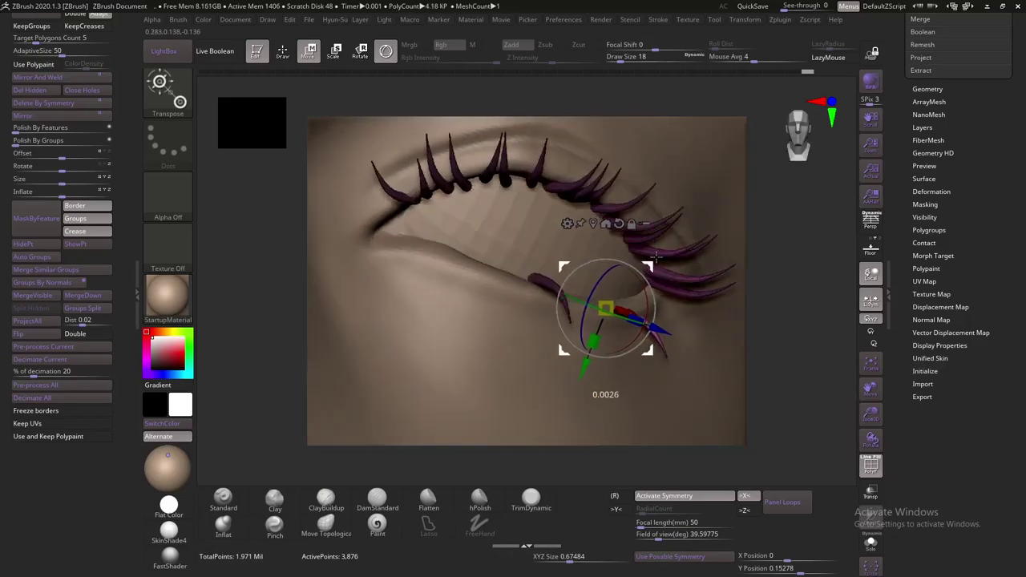
pyautogui.moveTo(734, 239)
pyautogui.mouseDown()
pyautogui.moveTo(752, 274)
pyautogui.moveTo(574, 326)
pyautogui.moveTo(607, 317)
pyautogui.mouseUp()
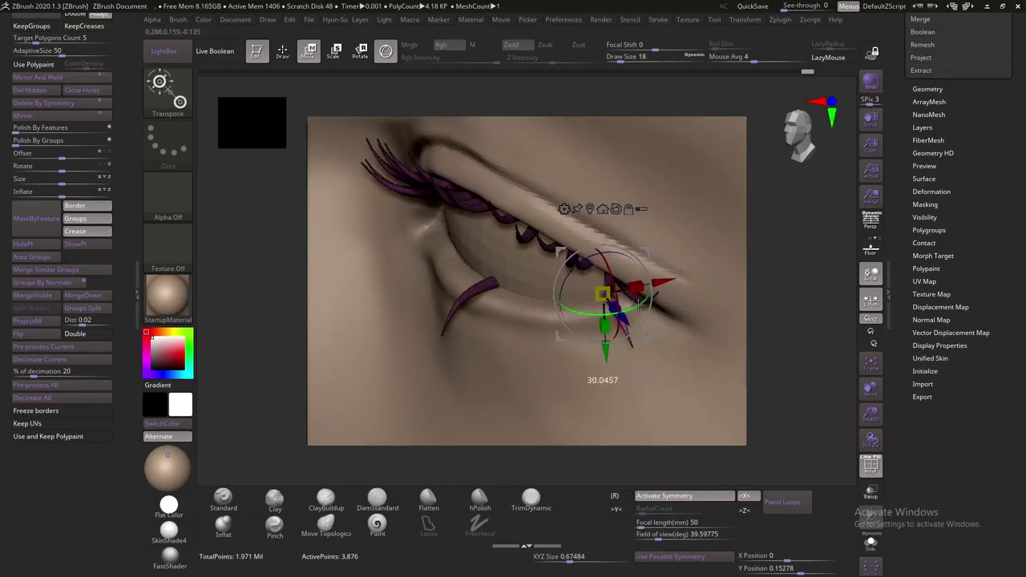
# Rotate the lash outward, tilting about 11 then 30 degrees, and shift it left
pyautogui.moveTo(769, 273)
pyautogui.mouseDown()
pyautogui.moveTo(819, 250)
pyautogui.moveTo(809, 268)
pyautogui.mouseUp()
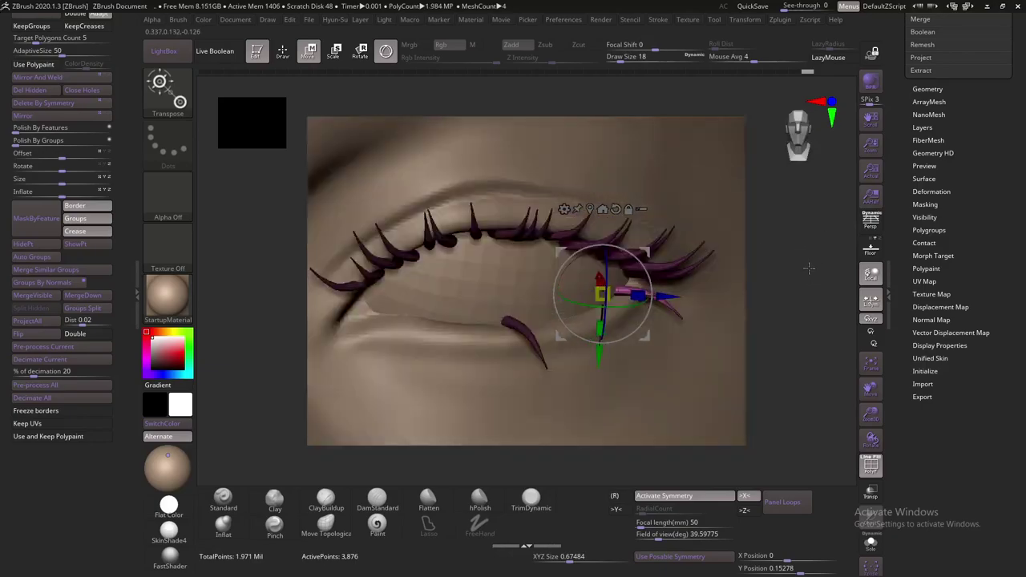
pyautogui.moveTo(602, 335); pyautogui.dragTo(614, 316)
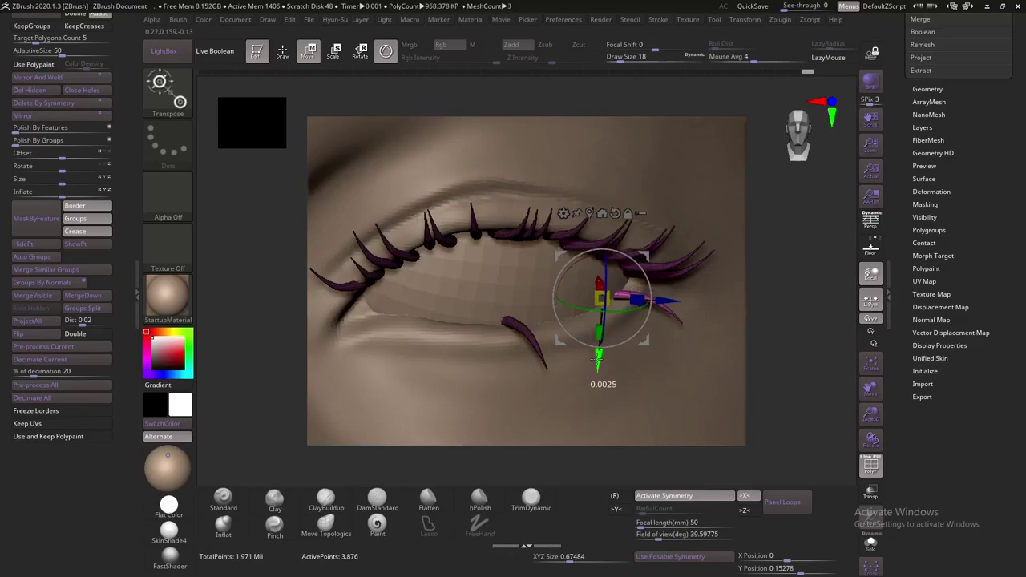
pyautogui.moveTo(777, 278)
pyautogui.mouseDown()
pyautogui.moveTo(686, 285)
pyautogui.moveTo(749, 237)
pyautogui.moveTo(228, 254)
pyautogui.mouseUp()
pyautogui.moveTo(601, 295)
pyautogui.mouseDown()
pyautogui.moveTo(646, 298)
pyautogui.moveTo(706, 232)
pyautogui.mouseUp()
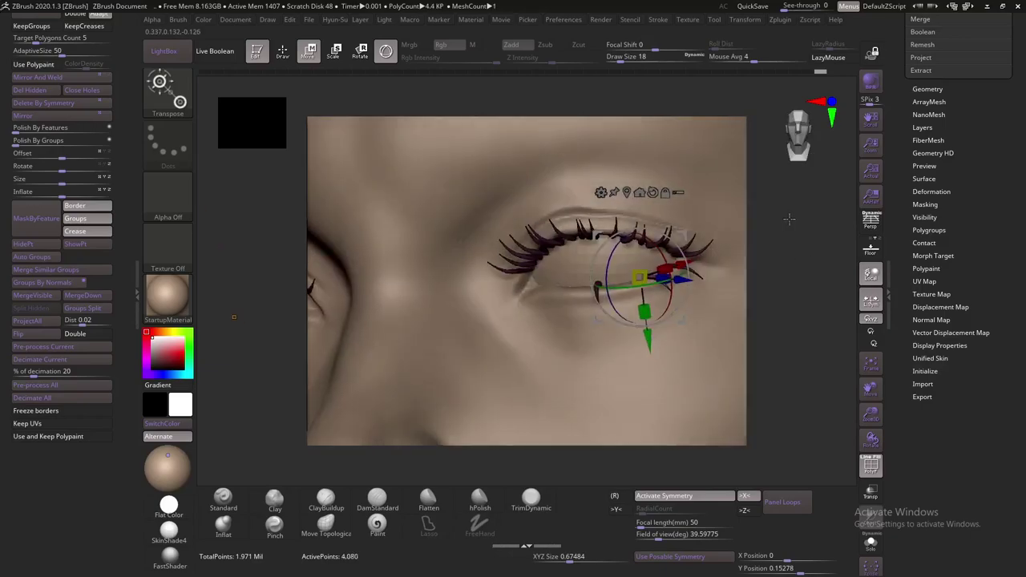
pyautogui.moveTo(650, 297); pyautogui.dragTo(485, 305)
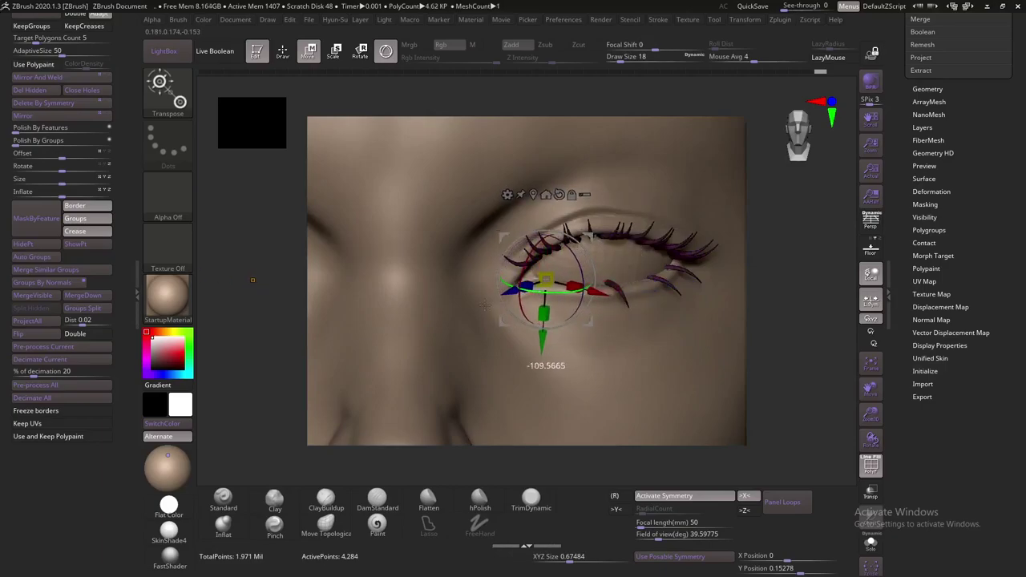
pyautogui.moveTo(546, 290); pyautogui.dragTo(568, 291)
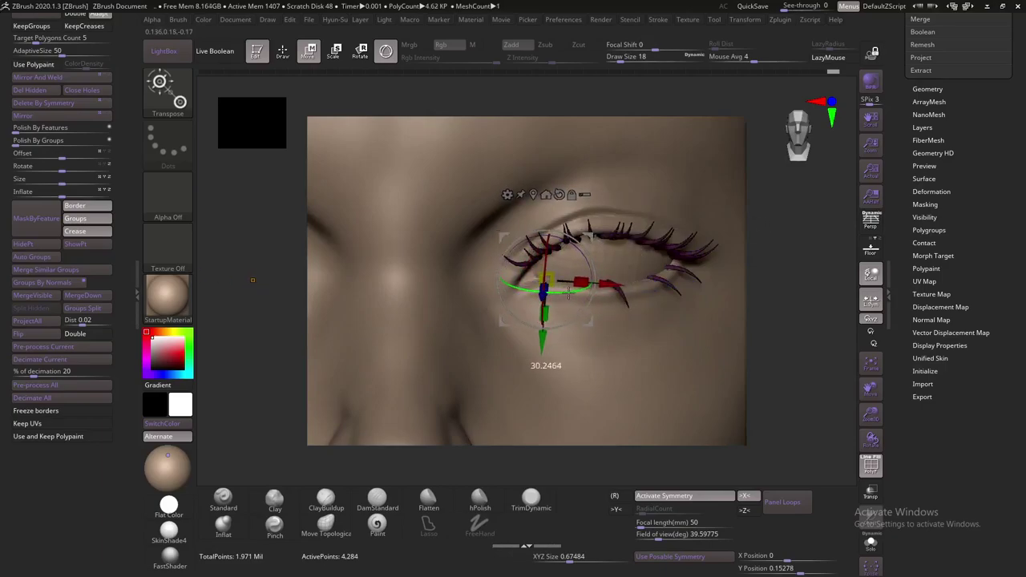
pyautogui.moveTo(587, 237); pyautogui.dragTo(675, 225)
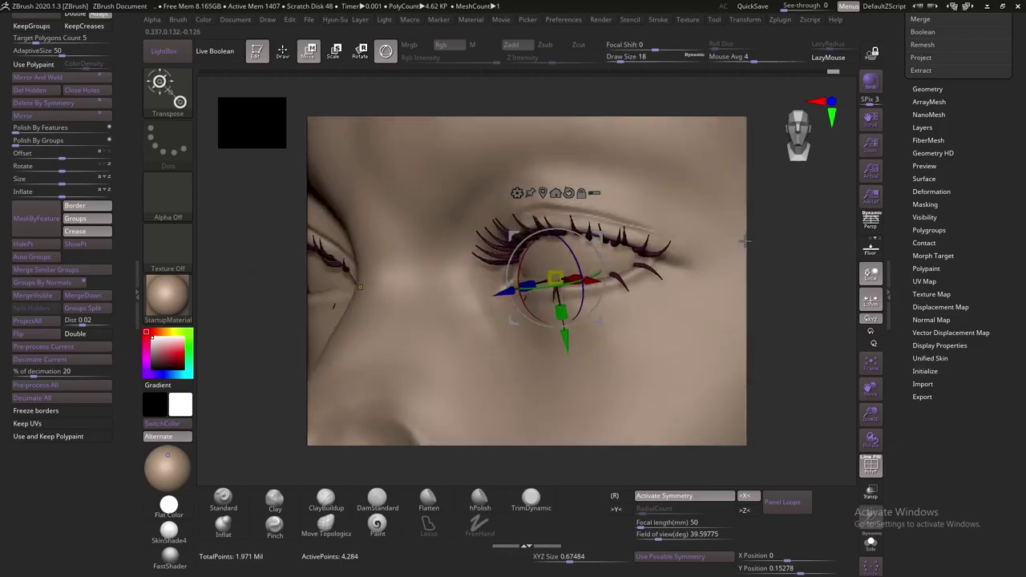
pyautogui.moveTo(585, 235); pyautogui.dragTo(560, 265)
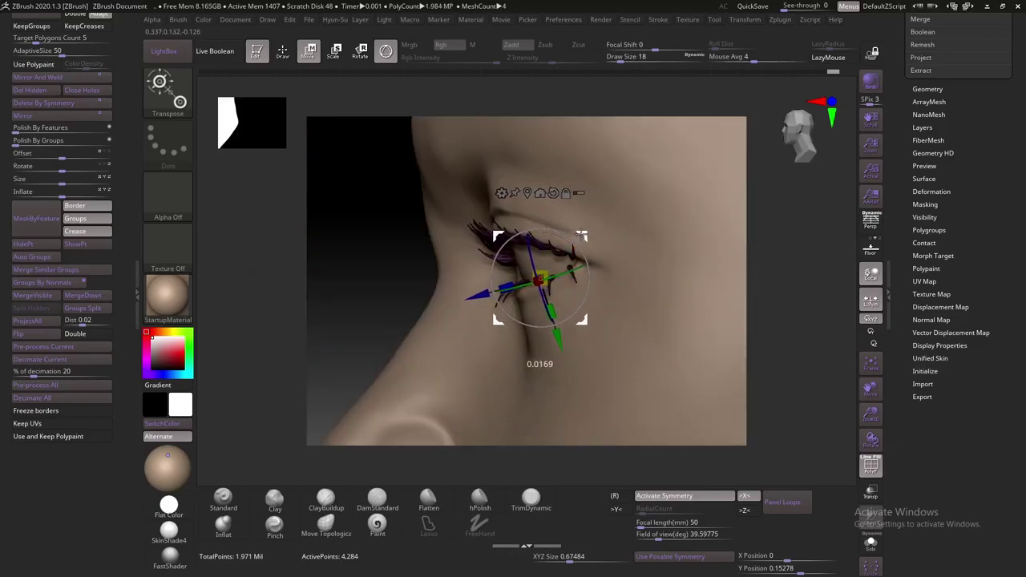
pyautogui.moveTo(753, 240)
pyautogui.mouseDown()
pyautogui.moveTo(797, 241)
pyautogui.moveTo(793, 220)
pyautogui.mouseUp()
# Rotate the lash about 17 degrees around its Y axis
pyautogui.press('q')
pyautogui.press('w')
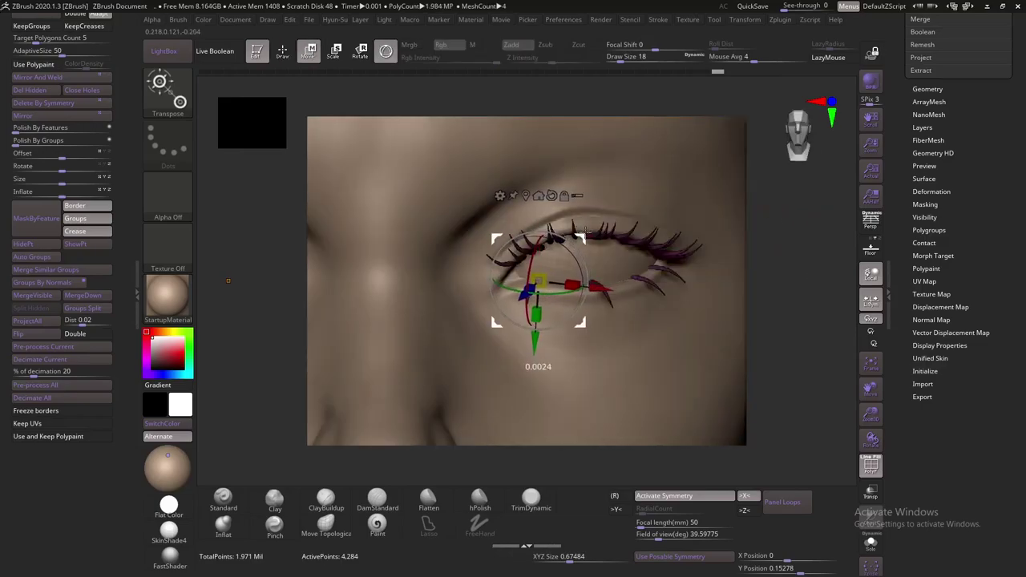
pyautogui.moveTo(788, 266); pyautogui.dragTo(789, 305)
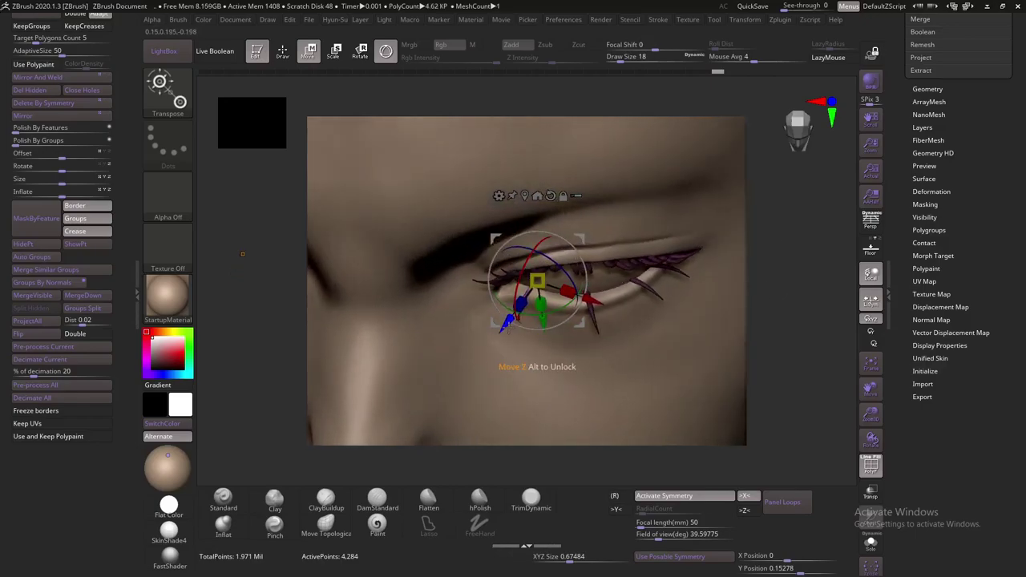
pyautogui.moveTo(787, 265); pyautogui.dragTo(784, 193)
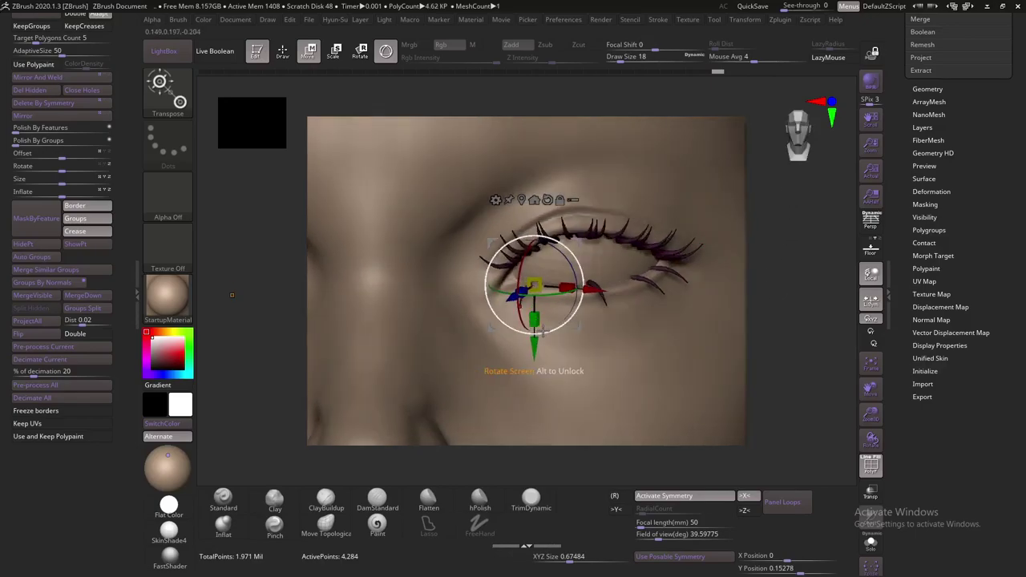
pyautogui.moveTo(481, 284); pyautogui.dragTo(561, 287)
pyautogui.moveTo(788, 255); pyautogui.dragTo(781, 233)
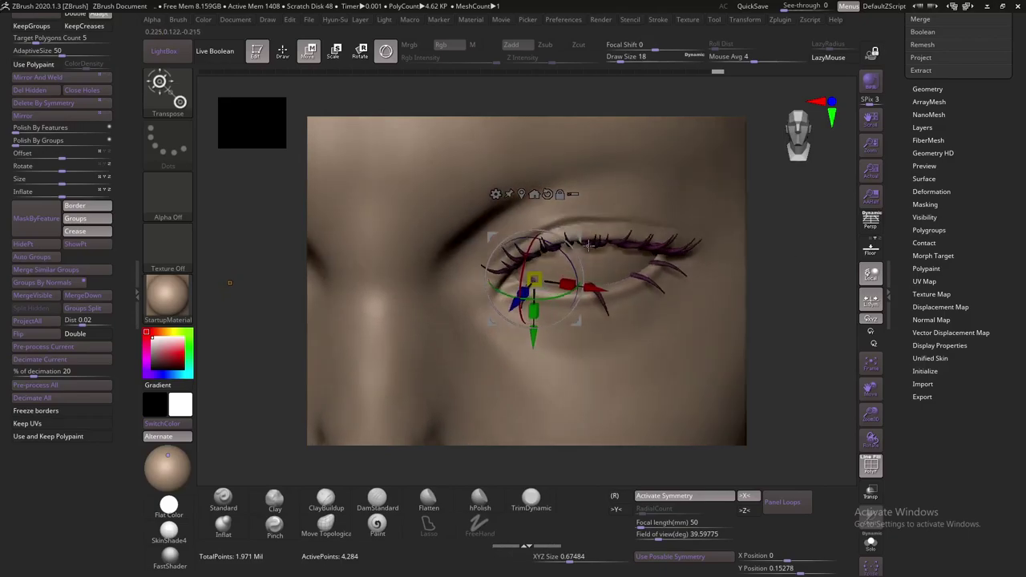
pyautogui.moveTo(599, 295); pyautogui.dragTo(589, 301)
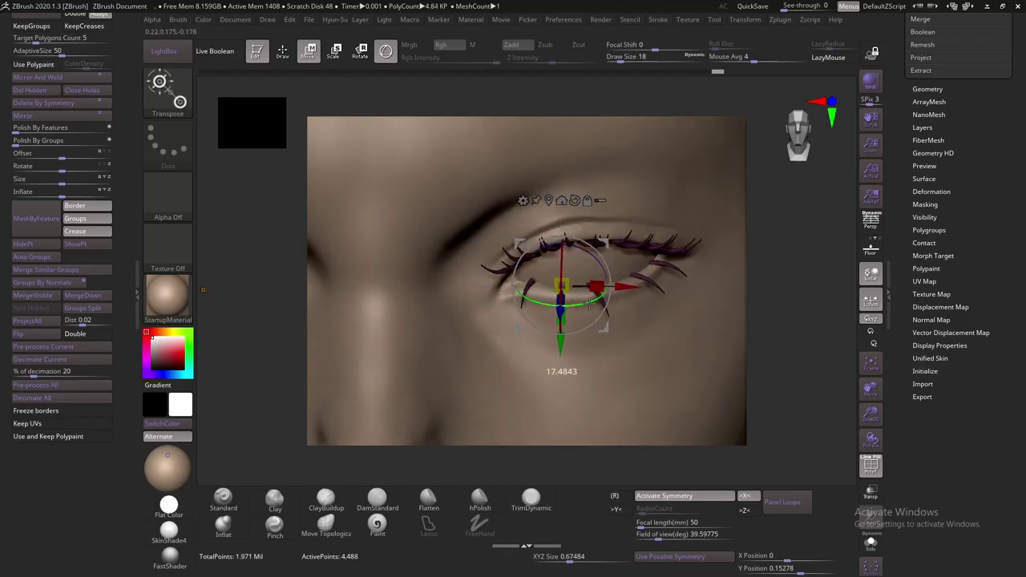
pyautogui.moveTo(697, 245); pyautogui.dragTo(777, 219)
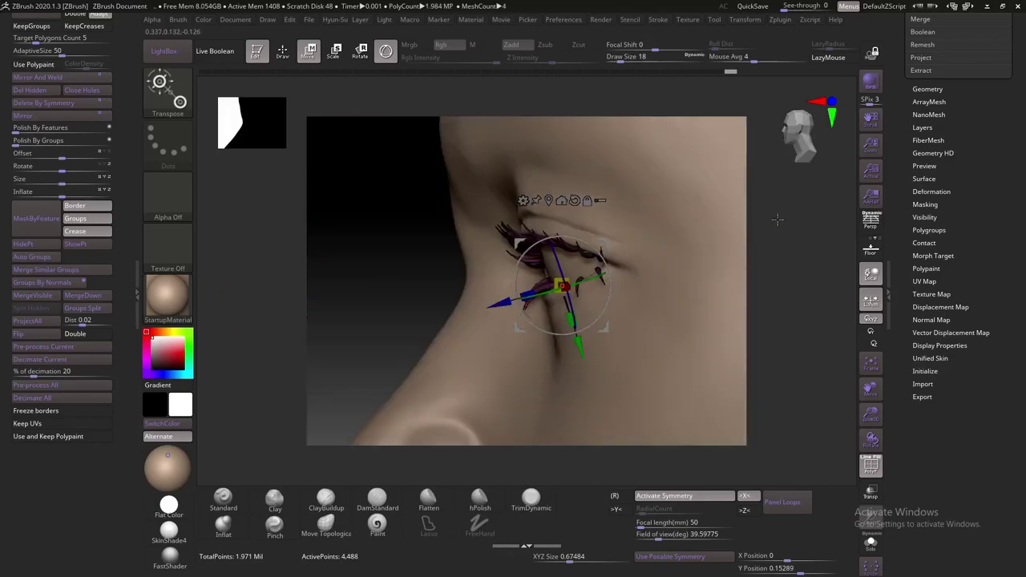
# Nudge the eyelash strip slightly up and along the eye, checking from several angles
pyautogui.moveTo(610, 240); pyautogui.dragTo(607, 238)
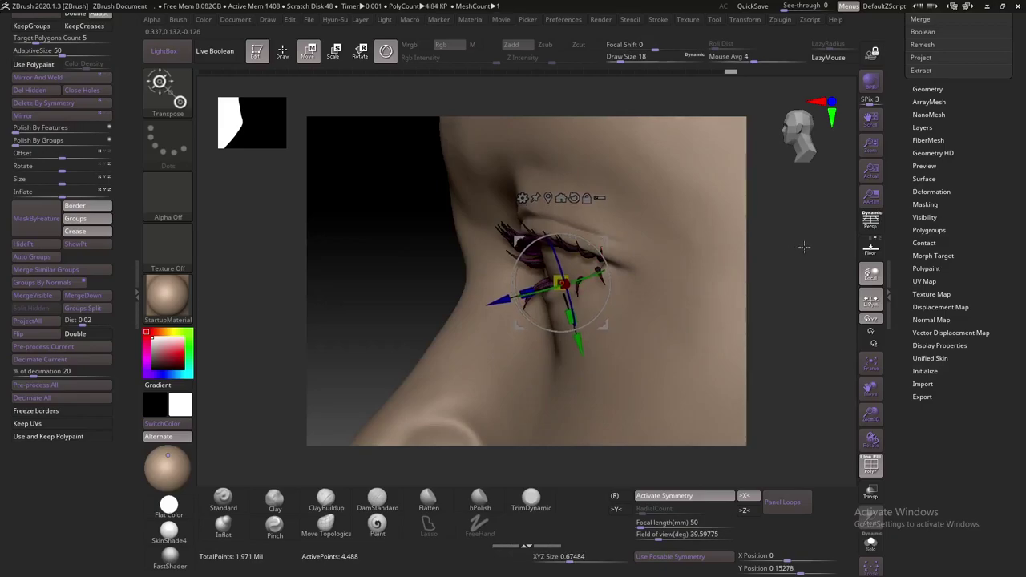
pyautogui.keyDown('shift'); pyautogui.moveTo(804, 247); pyautogui.dragTo(769, 240); pyautogui.keyUp('shift')
pyautogui.moveTo(656, 237); pyautogui.dragTo(659, 235)
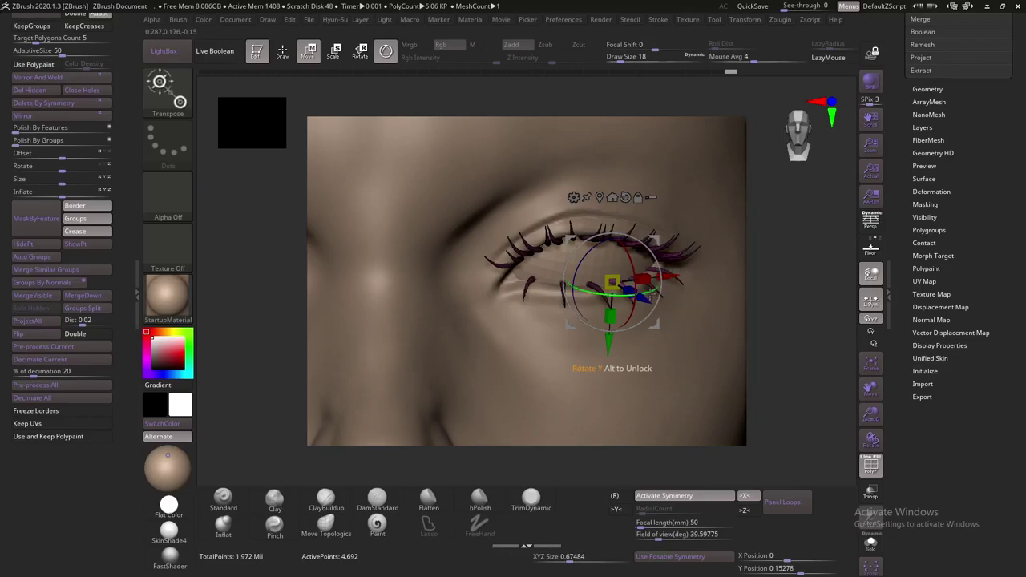
pyautogui.moveTo(793, 257); pyautogui.dragTo(782, 224)
pyautogui.moveTo(644, 241); pyautogui.dragTo(645, 238)
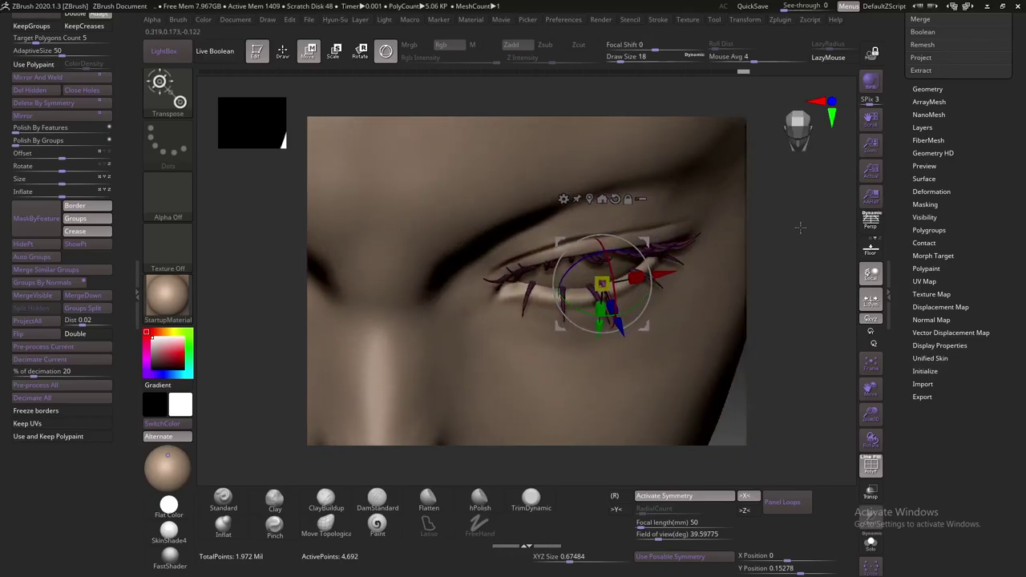
pyautogui.moveTo(799, 227); pyautogui.dragTo(782, 201)
pyautogui.moveTo(796, 236); pyautogui.dragTo(728, 230)
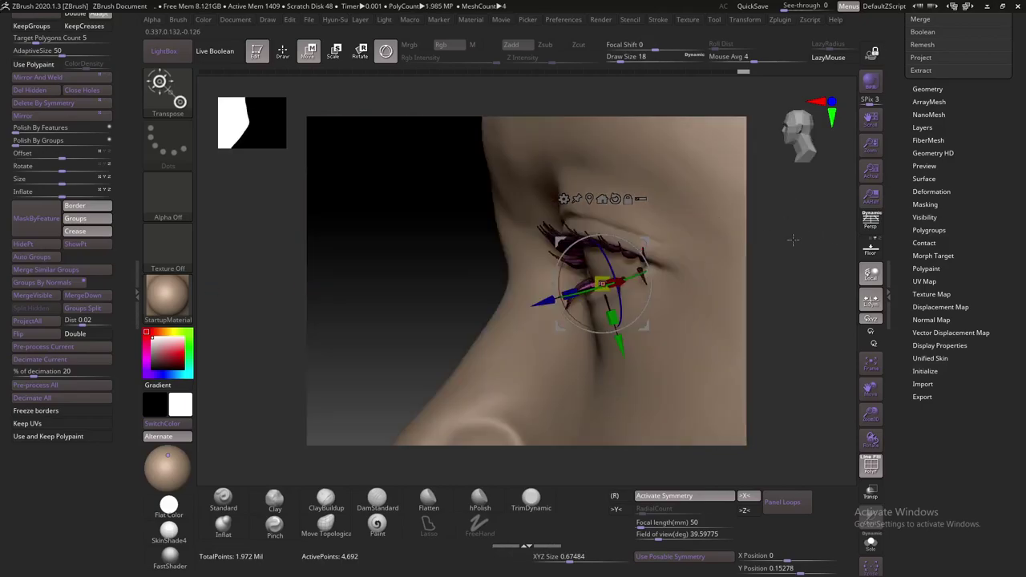
pyautogui.moveTo(792, 238); pyautogui.dragTo(857, 241)
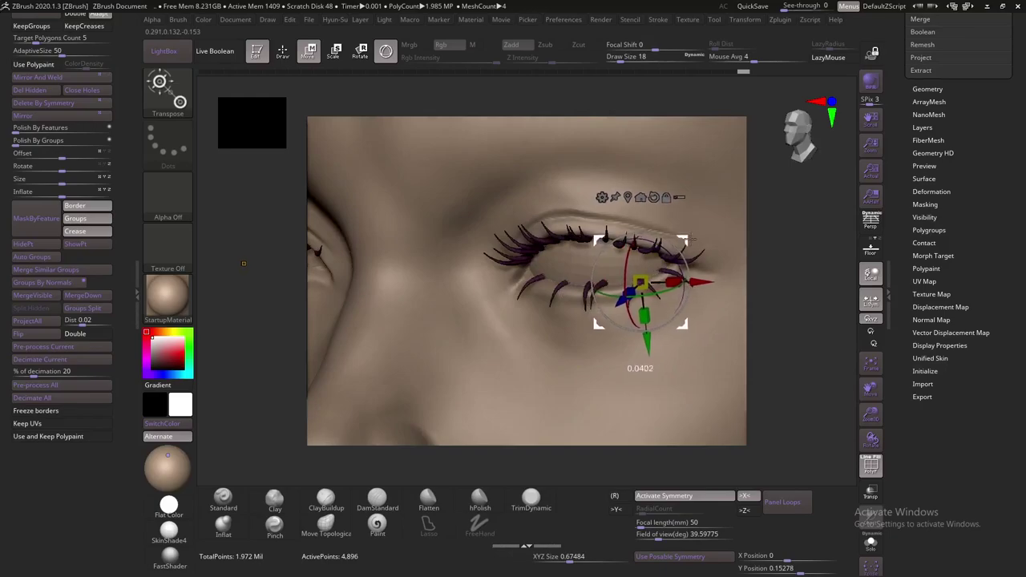
# Select the upper eyelash strip to adjust next
pyautogui.keyDown('alt'); pyautogui.click(662, 268); pyautogui.keyUp('alt')
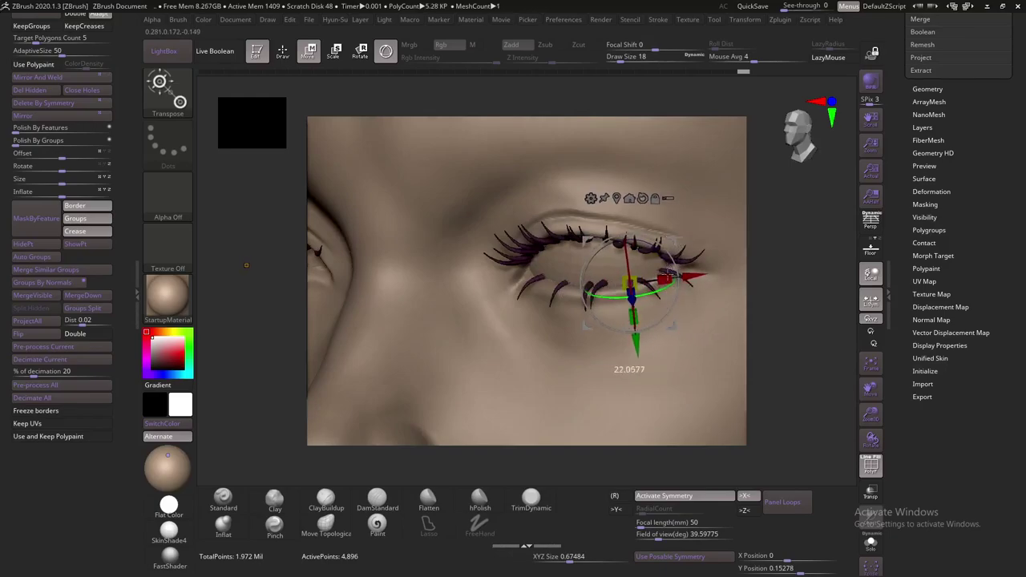
pyautogui.moveTo(756, 216)
pyautogui.mouseDown()
pyautogui.moveTo(787, 251)
pyautogui.moveTo(691, 232)
pyautogui.mouseUp()
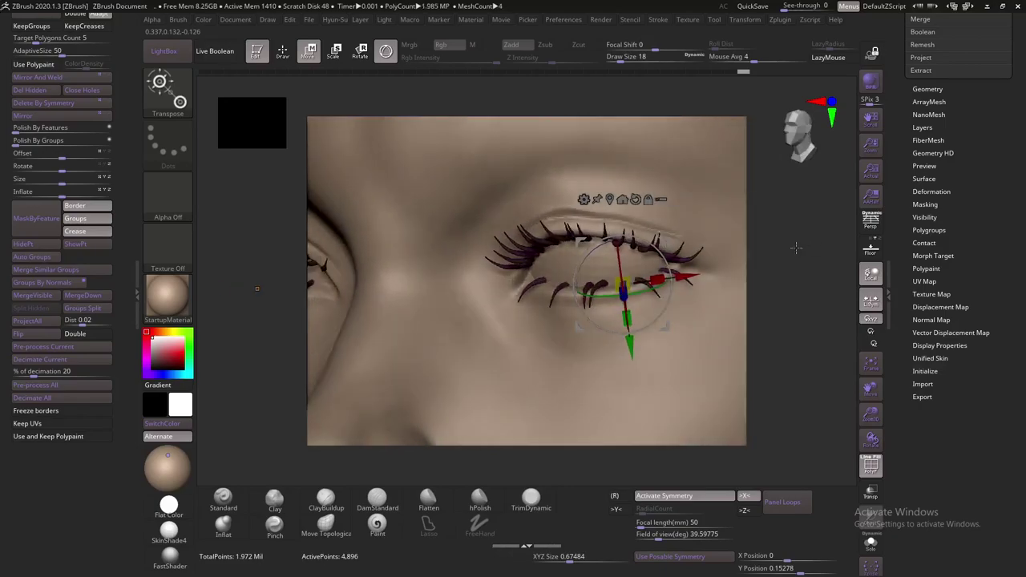
pyautogui.keyDown('alt'); pyautogui.click(664, 240); pyautogui.keyUp('alt')
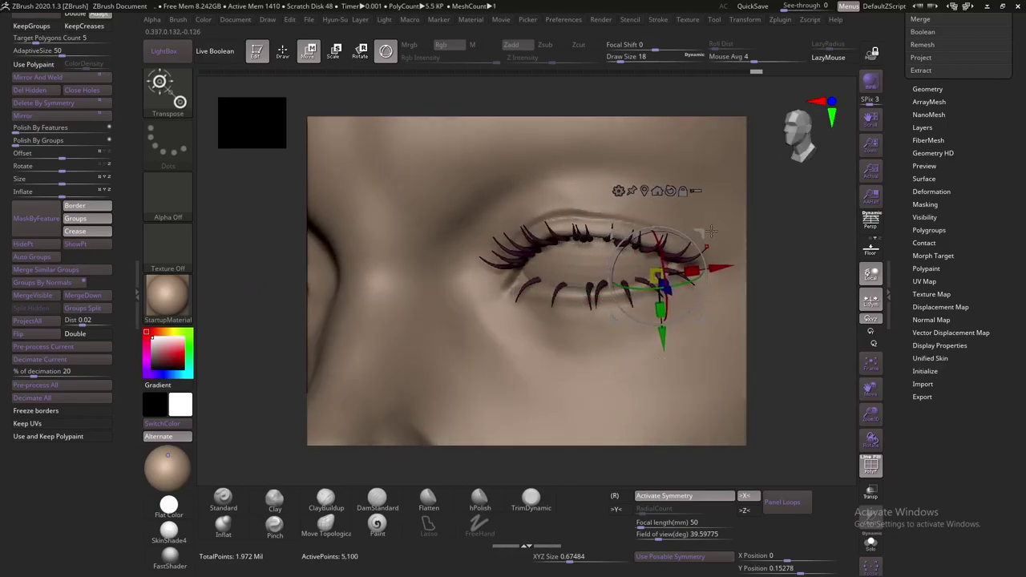
# Rotate the lashes around a pivot recentred on the eye to follow the eyelid curve
pyautogui.moveTo(817, 260)
pyautogui.mouseDown()
pyautogui.moveTo(721, 292)
pyautogui.moveTo(679, 274)
pyautogui.mouseUp()
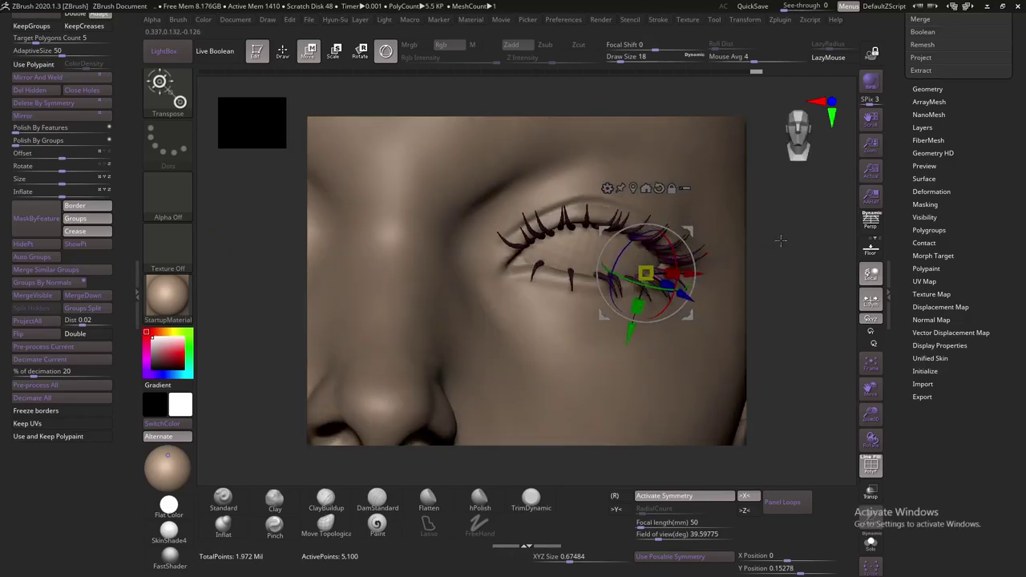
pyautogui.moveTo(780, 240); pyautogui.dragTo(777, 256)
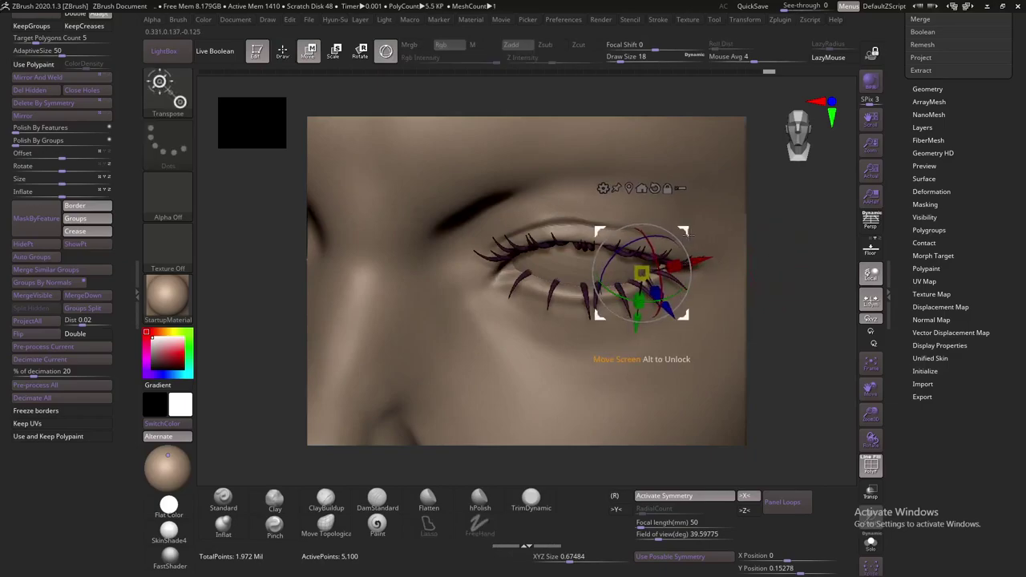
pyautogui.moveTo(683, 233); pyautogui.dragTo(652, 329)
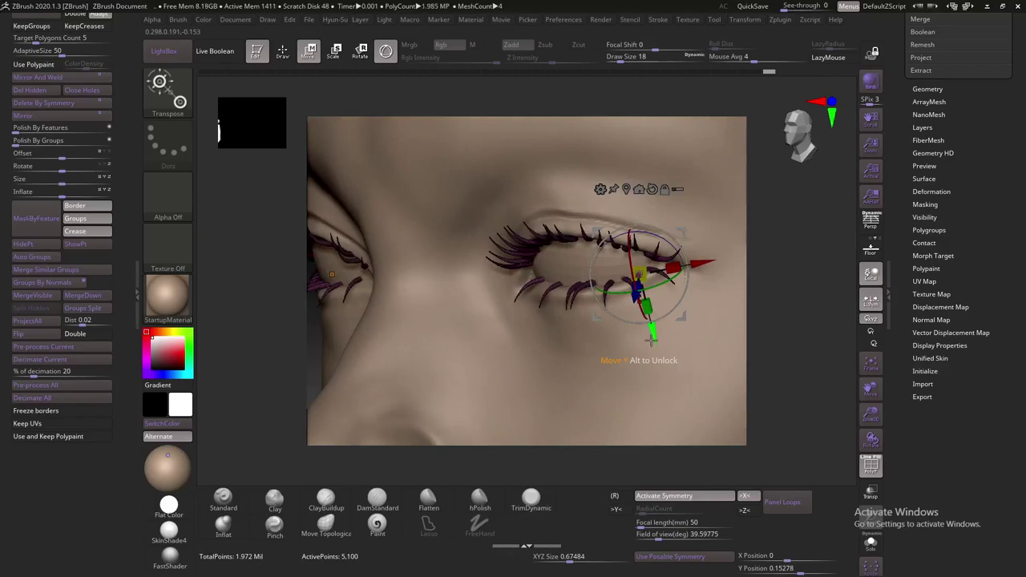
pyautogui.moveTo(717, 267)
pyautogui.mouseDown()
pyautogui.moveTo(731, 232)
pyautogui.moveTo(591, 252)
pyautogui.moveTo(681, 233)
pyautogui.moveTo(689, 265)
pyautogui.mouseUp()
pyautogui.moveTo(757, 241)
pyautogui.mouseDown()
pyautogui.moveTo(709, 227)
pyautogui.moveTo(618, 236)
pyautogui.mouseUp()
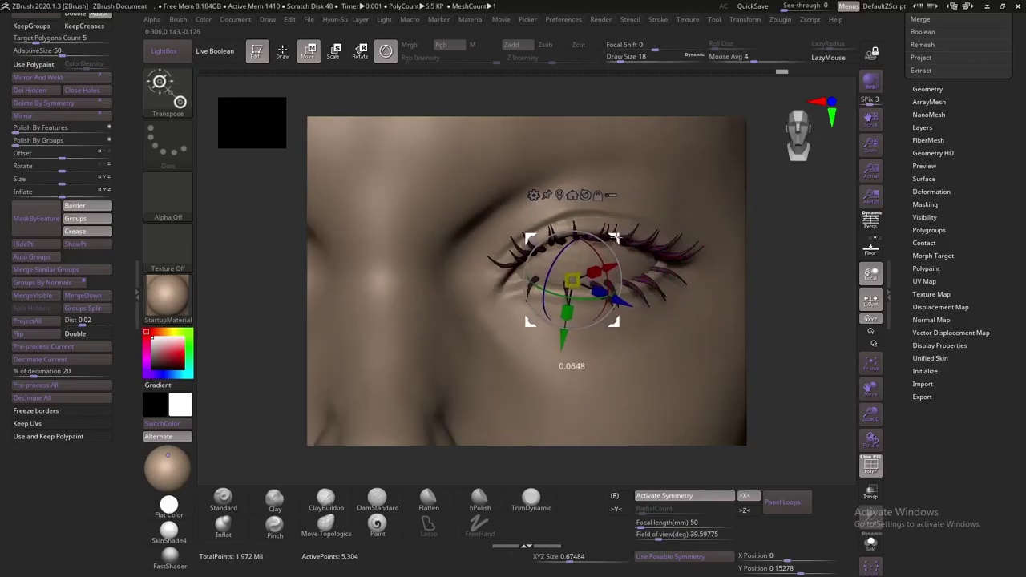
pyautogui.moveTo(754, 240); pyautogui.dragTo(773, 258)
pyautogui.moveTo(605, 265); pyautogui.dragTo(571, 326)
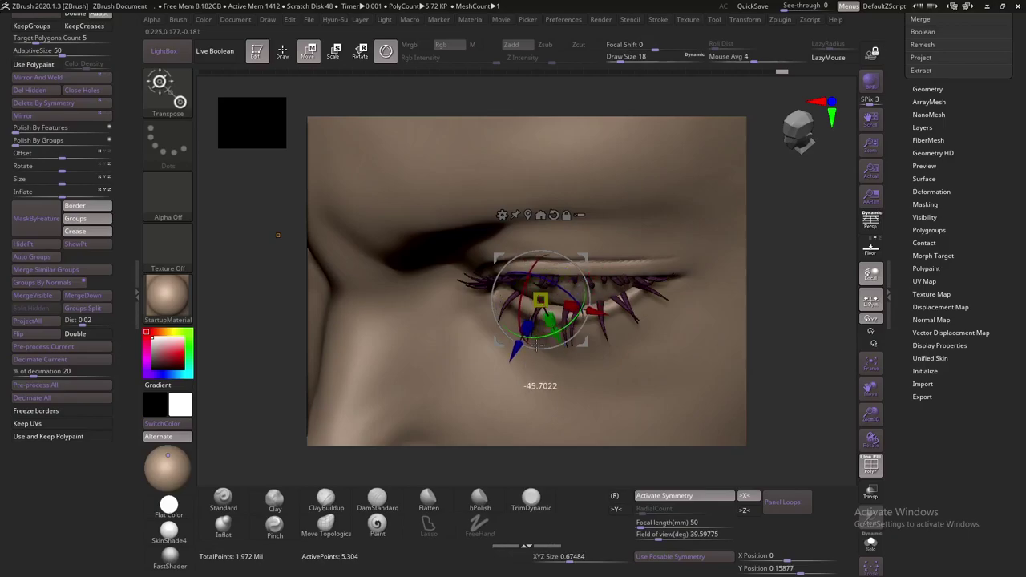
# Nudge the lashes right, adjust the pivot, and check them from front and profile
pyautogui.moveTo(801, 239); pyautogui.dragTo(657, 264)
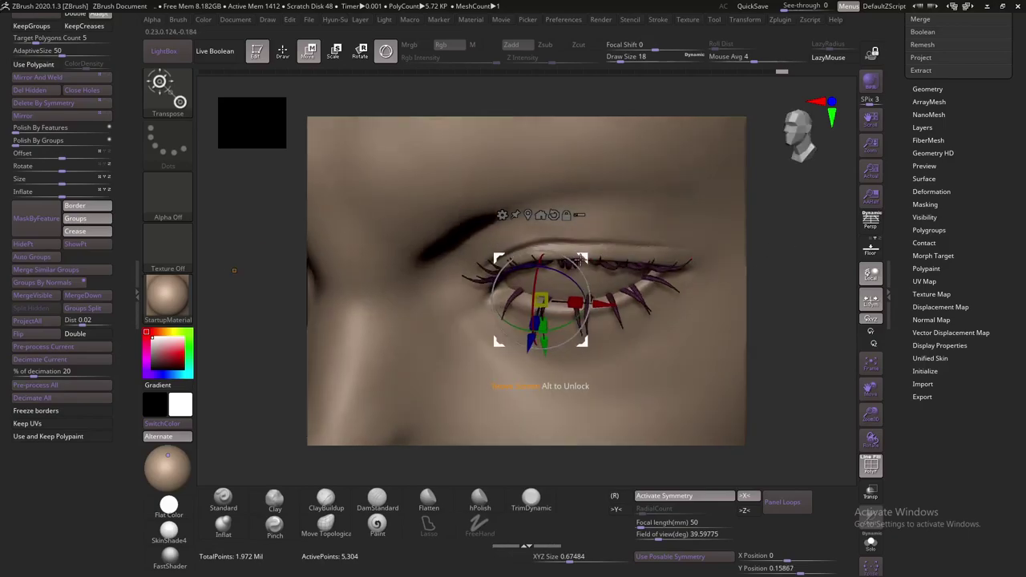
pyautogui.moveTo(576, 250); pyautogui.dragTo(577, 251)
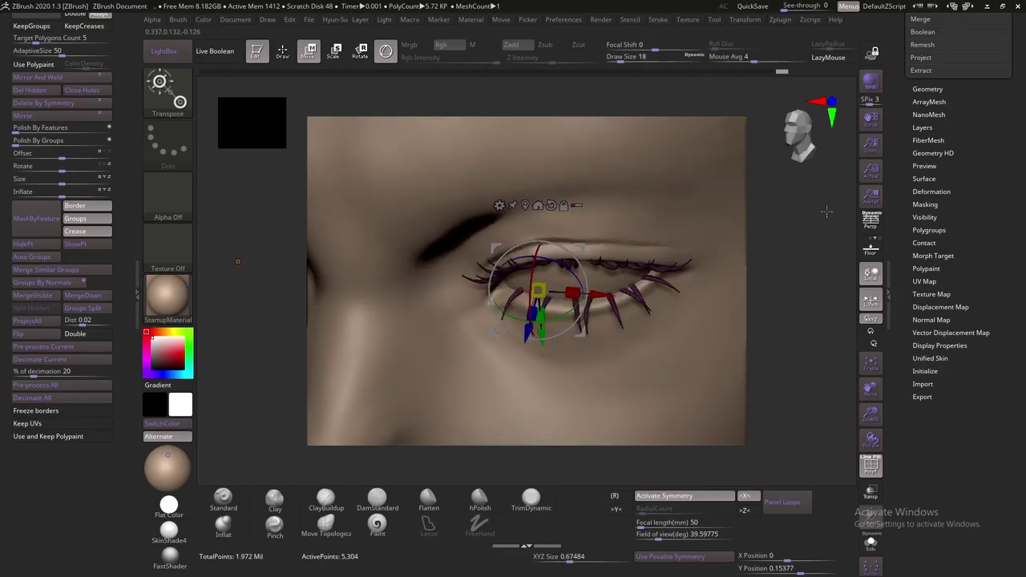
pyautogui.moveTo(826, 211); pyautogui.dragTo(763, 186)
pyautogui.moveTo(583, 250); pyautogui.dragTo(588, 244)
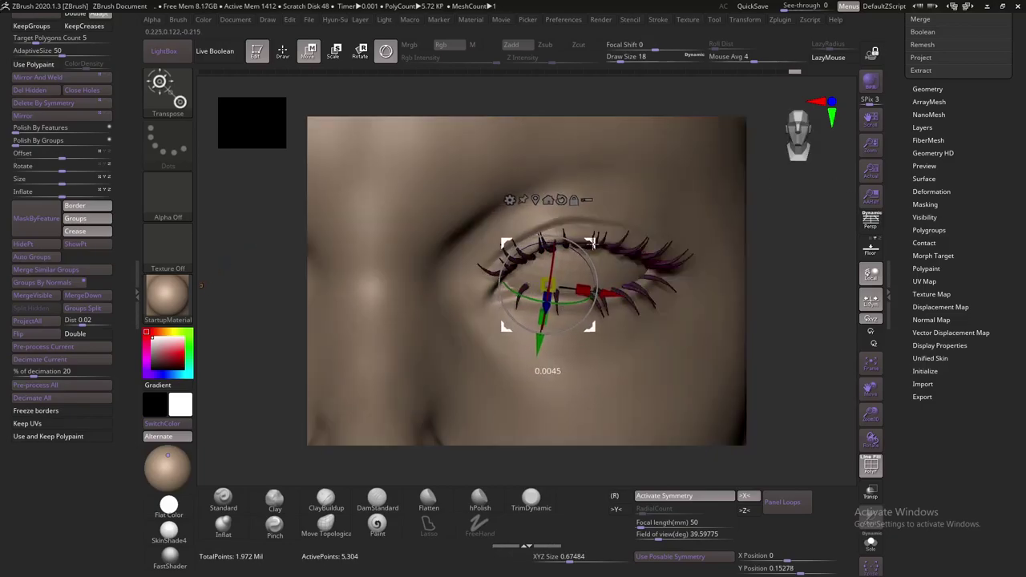
pyautogui.press('q')
pyautogui.moveTo(767, 240)
pyautogui.mouseDown()
pyautogui.moveTo(754, 244)
pyautogui.moveTo(756, 232)
pyautogui.moveTo(251, 271)
pyautogui.mouseUp()
pyautogui.press('w')
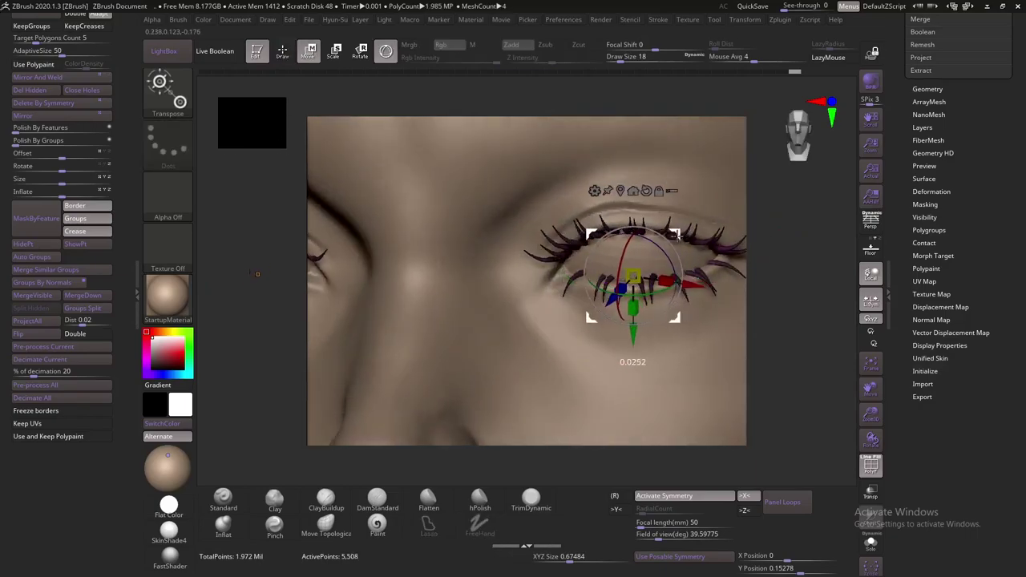
pyautogui.moveTo(250, 271); pyautogui.dragTo(479, 294)
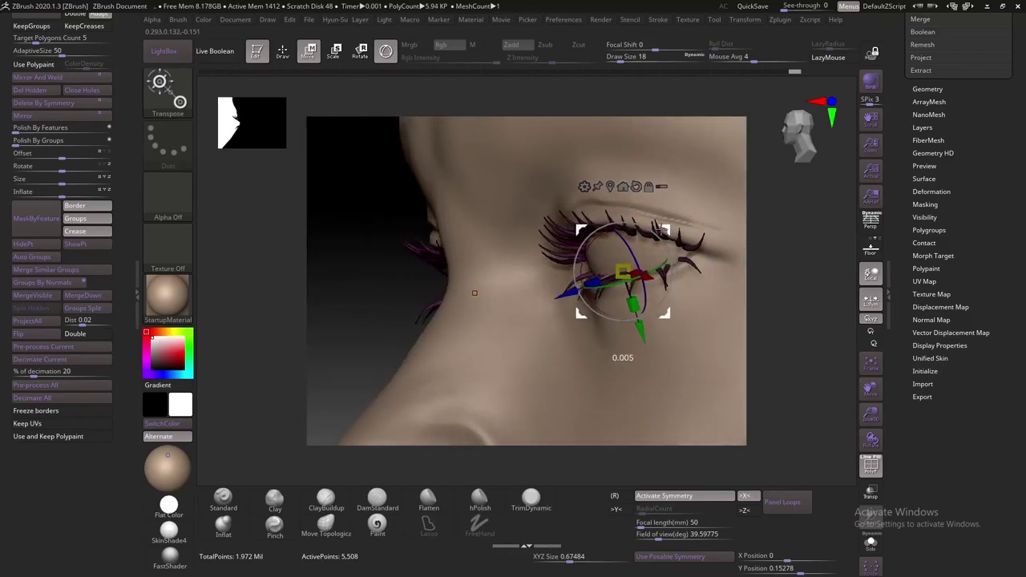
pyautogui.moveTo(793, 255)
pyautogui.mouseDown()
pyautogui.moveTo(821, 251)
pyautogui.moveTo(671, 242)
pyautogui.mouseUp()
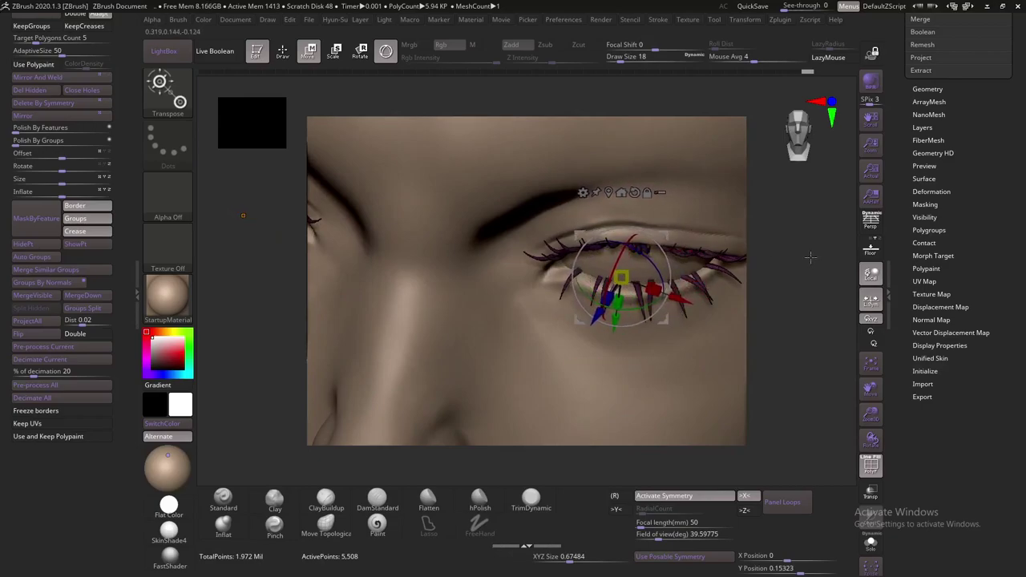
pyautogui.moveTo(809, 256); pyautogui.dragTo(800, 239)
# Make the head see-through and zoom in under the eyelash strip
pyautogui.press('q')
pyautogui.press('f')
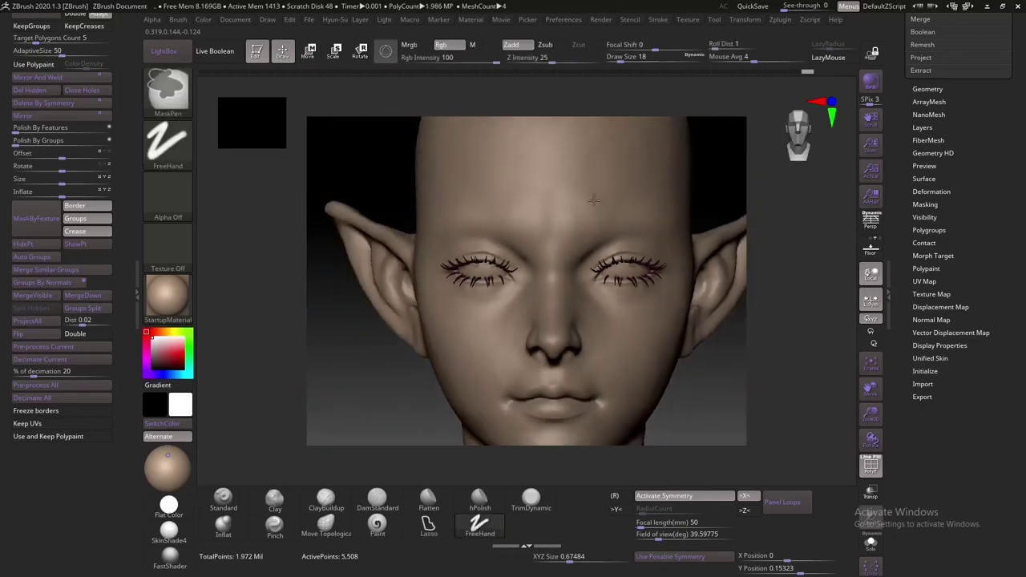
pyautogui.moveTo(433, 393)
pyautogui.mouseDown()
pyautogui.moveTo(421, 392)
pyautogui.moveTo(417, 355)
pyautogui.mouseUp()
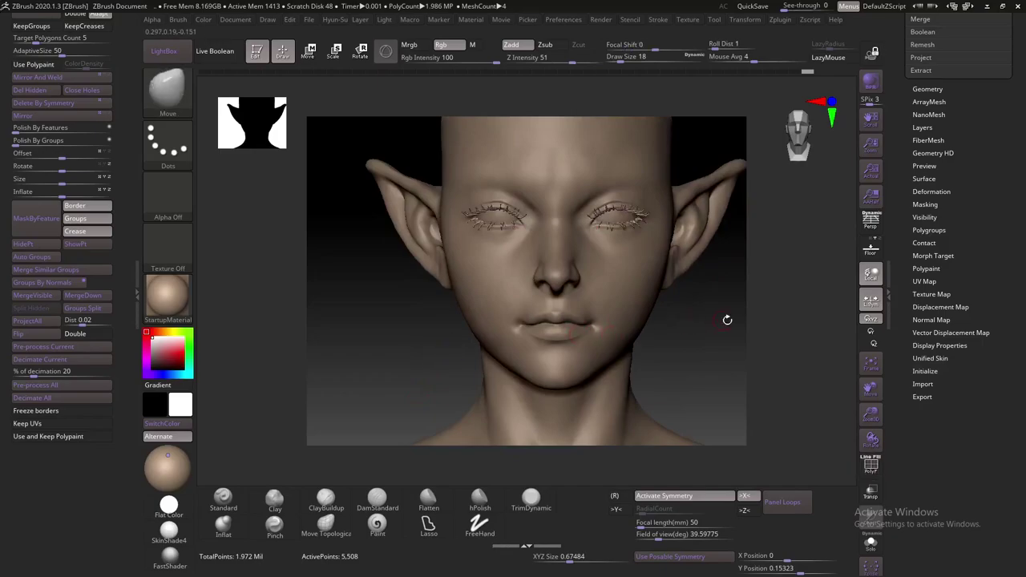
pyautogui.moveTo(727, 319)
pyautogui.mouseDown()
pyautogui.moveTo(712, 344)
pyautogui.moveTo(704, 312)
pyautogui.moveTo(850, 378)
pyautogui.mouseUp()
pyautogui.click(871, 494)
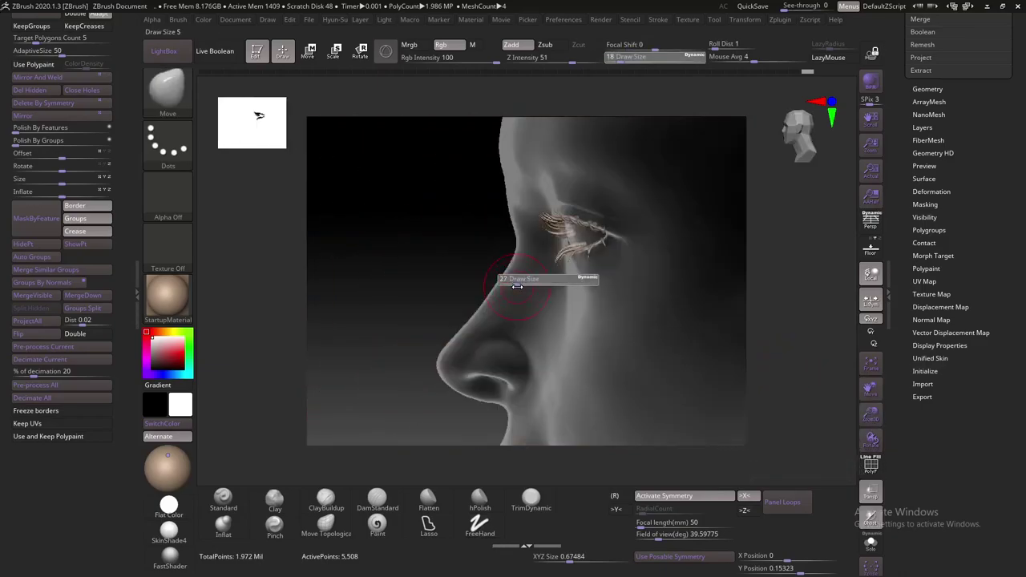
pyautogui.moveTo(508, 222)
pyautogui.mouseDown()
pyautogui.moveTo(449, 356)
pyautogui.moveTo(473, 334)
pyautogui.mouseUp()
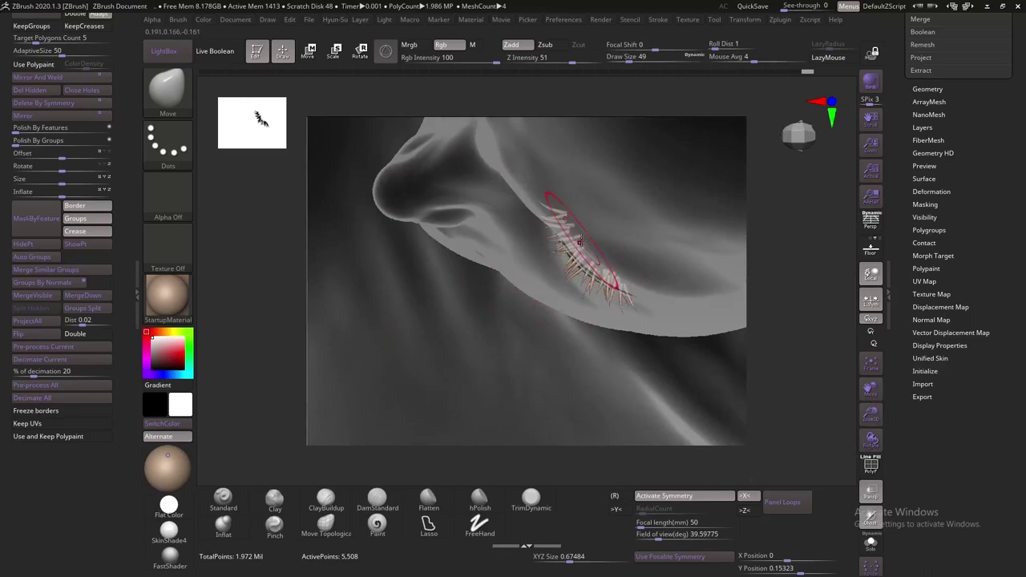
pyautogui.moveTo(584, 206)
pyautogui.mouseDown()
pyautogui.moveTo(598, 236)
pyautogui.moveTo(428, 409)
pyautogui.mouseUp()
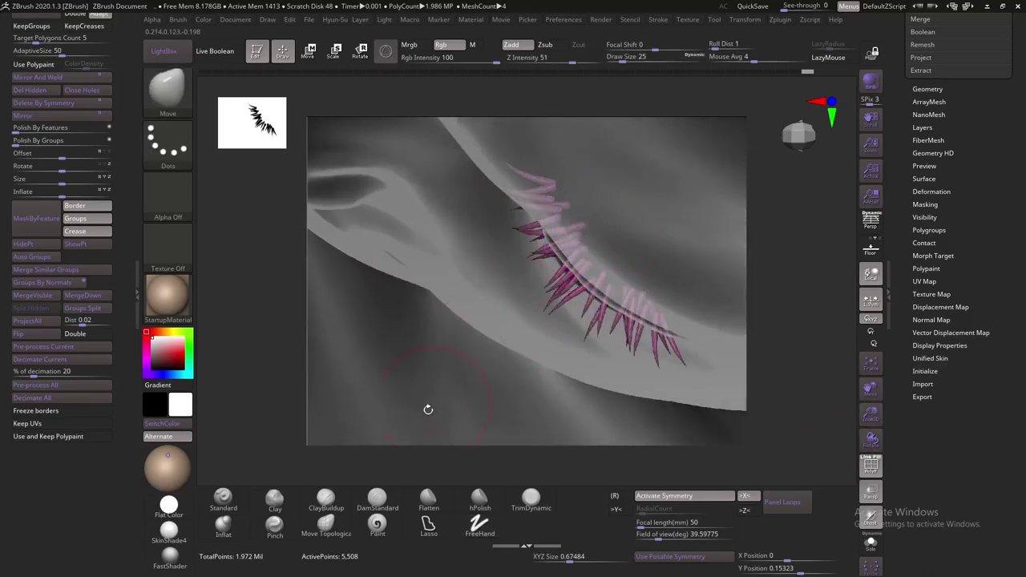
# Set the Move brush to connected strands only at size 18, then check the eyes
pyautogui.click(327, 525)
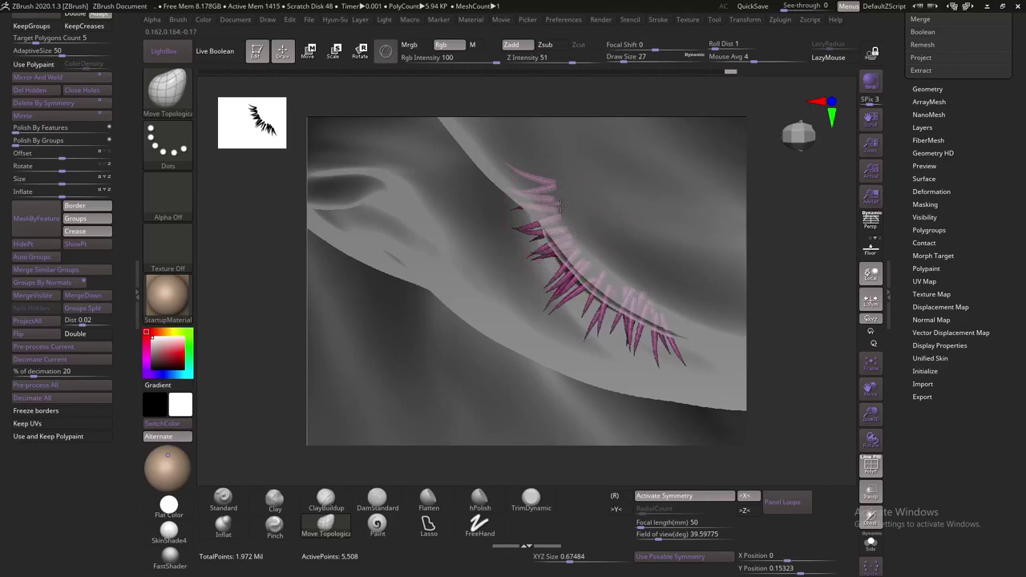
pyautogui.moveTo(790, 279); pyautogui.dragTo(632, 276)
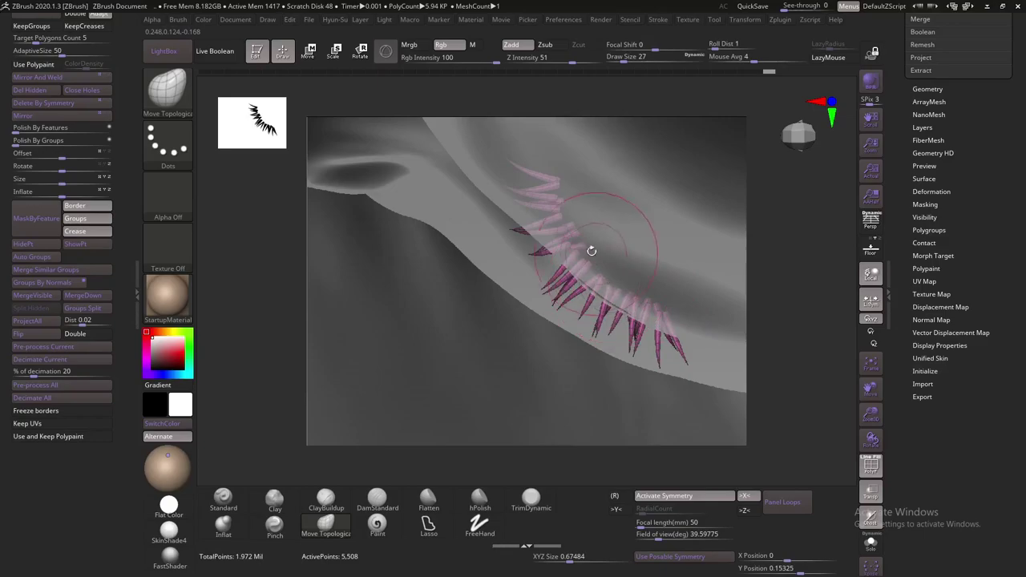
pyautogui.press('s')
pyautogui.moveTo(592, 240); pyautogui.dragTo(577, 246)
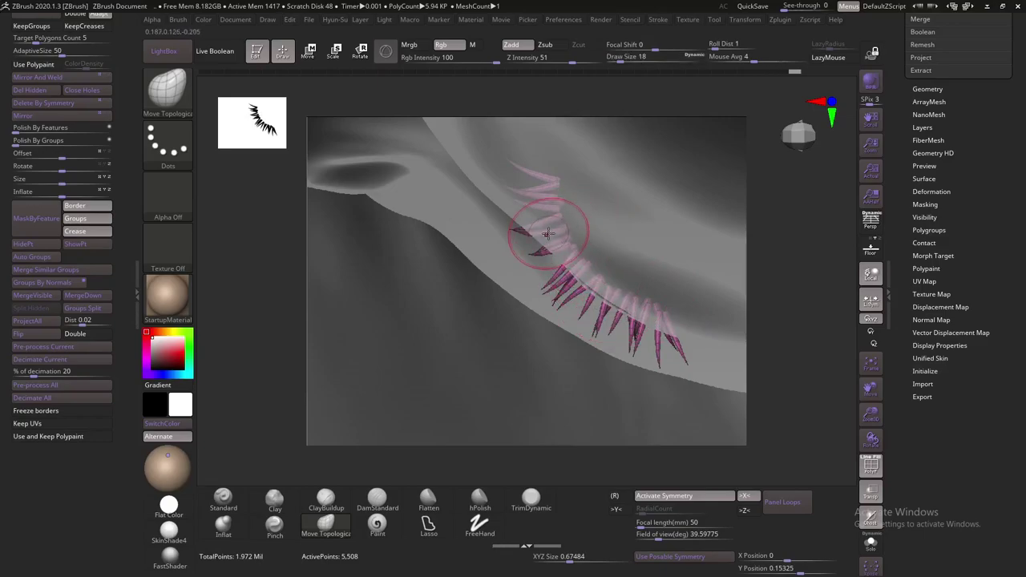
pyautogui.moveTo(547, 233)
pyautogui.mouseDown(button='right')
pyautogui.moveTo(776, 217)
pyautogui.moveTo(767, 220)
pyautogui.mouseUp(button='right')
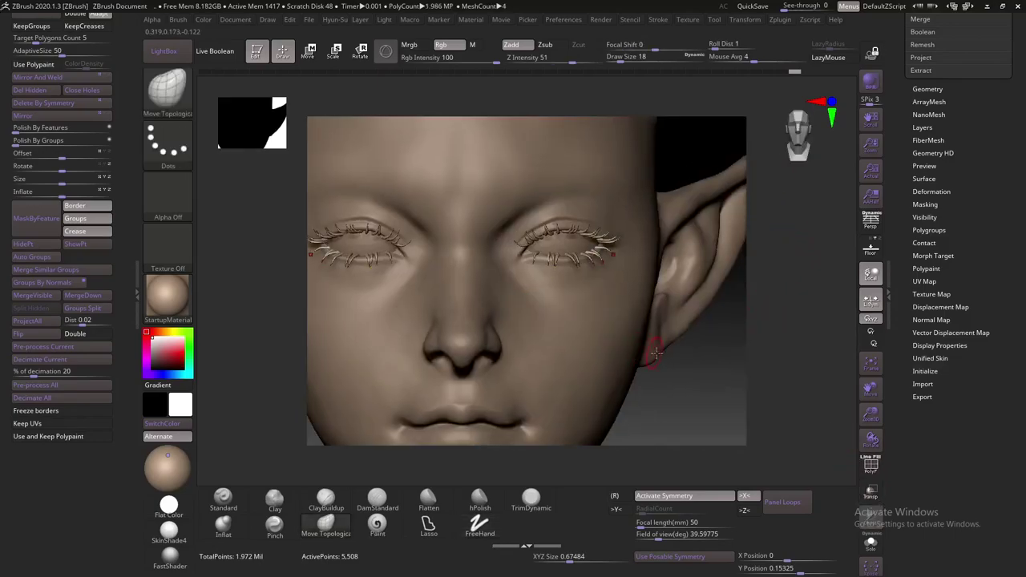
pyautogui.keyDown('alt'); pyautogui.moveTo(655, 351); pyautogui.dragTo(643, 249, button='right'); pyautogui.keyUp('alt')
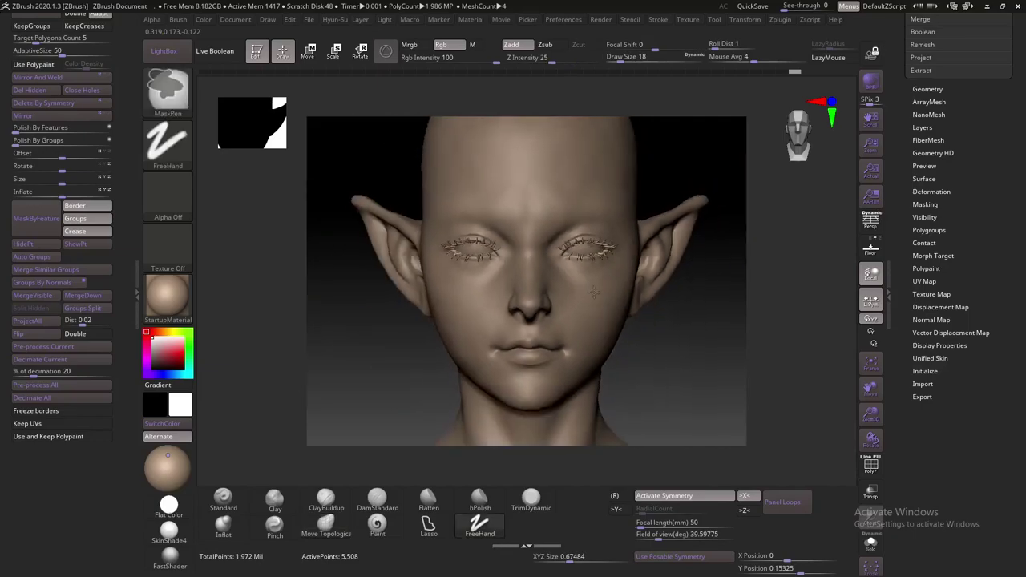
pyautogui.keyDown('alt'); pyautogui.moveTo(597, 215); pyautogui.dragTo(593, 192, button='right'); pyautogui.keyUp('alt')
# Select the Elven_Practice_210605 head and zoom in on the right-hand eye
pyautogui.keyDown('alt'); pyautogui.click(584, 207); pyautogui.keyUp('alt')
pyautogui.press('s')
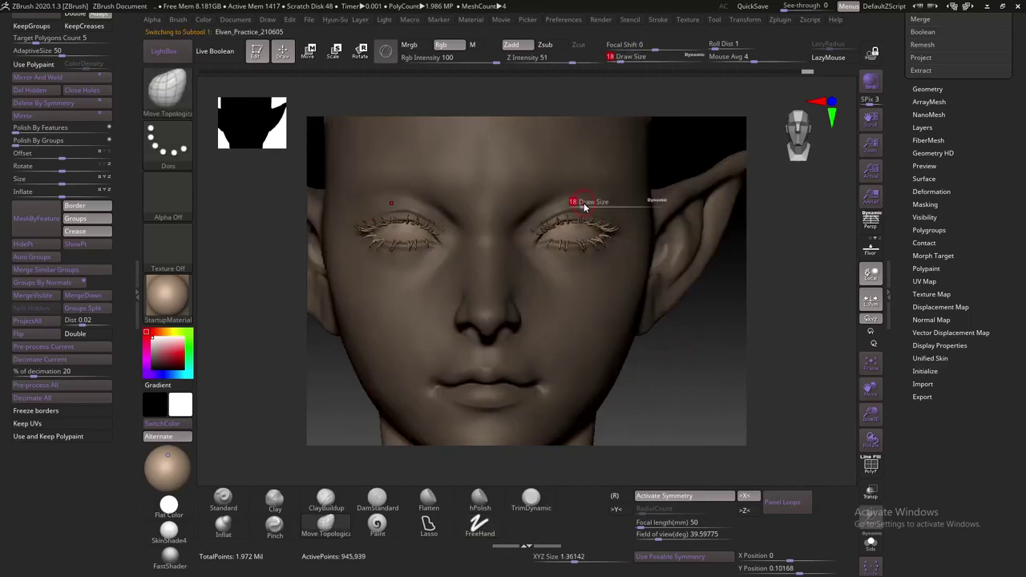
pyautogui.hotkey('shift', 'f')
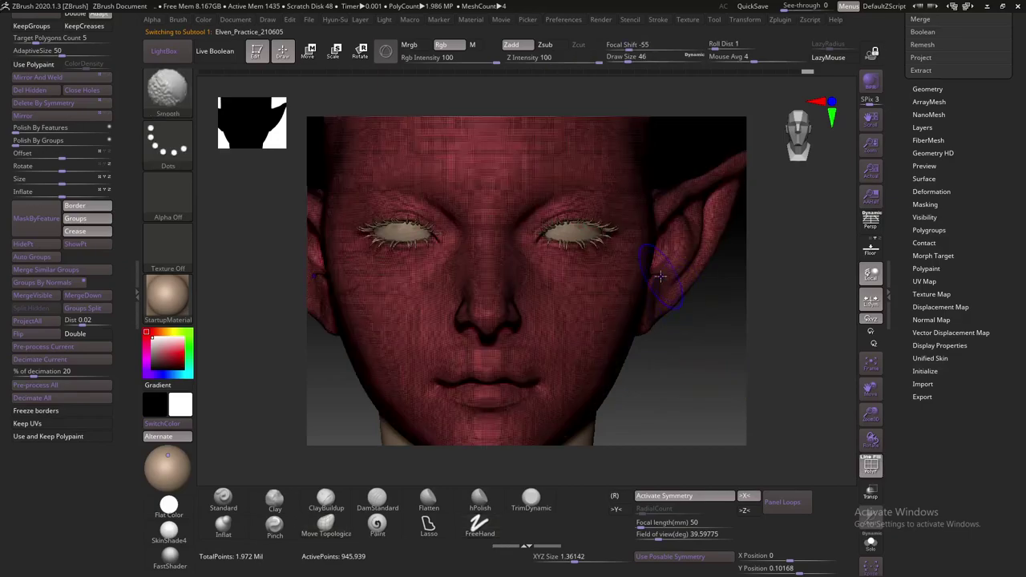
pyautogui.hotkey('shift', 'f')
pyautogui.press('b')
pyautogui.press('m')
pyautogui.press('t')
pyautogui.keyDown('alt'); pyautogui.moveTo(573, 206); pyautogui.dragTo(565, 227, button='right'); pyautogui.keyUp('alt')
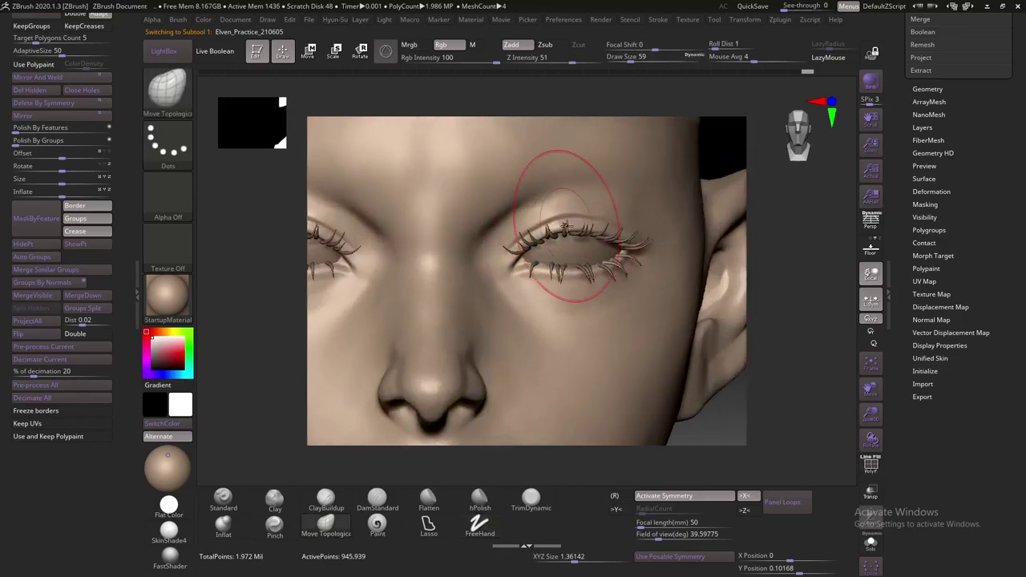
# Pull the upper eyelid and lash line into shape with a size-39 Move brush
pyautogui.press('b')
pyautogui.press('m')
pyautogui.press('v')
pyautogui.press('s')
pyautogui.moveTo(618, 216); pyautogui.dragTo(586, 213)
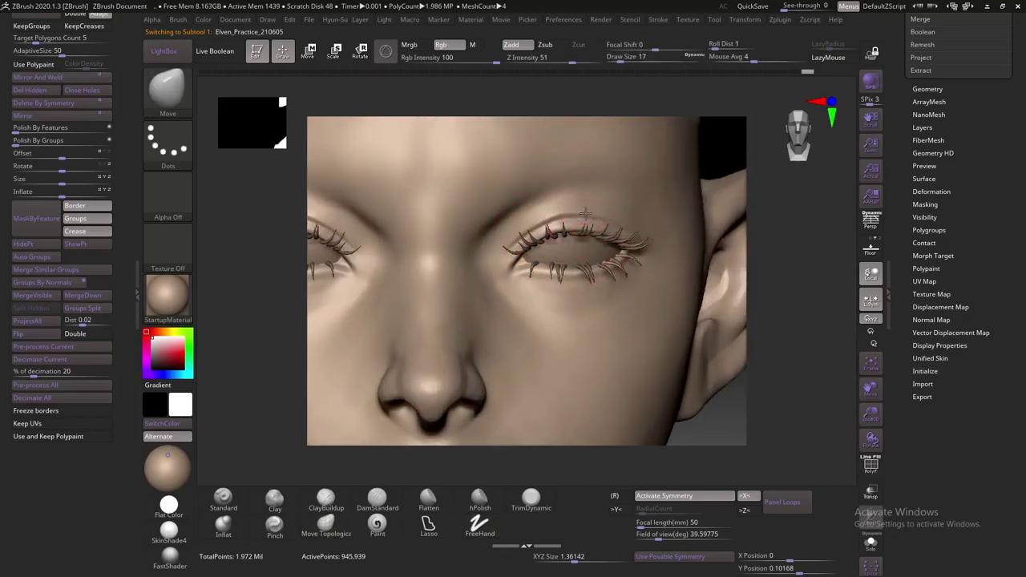
pyautogui.press('s')
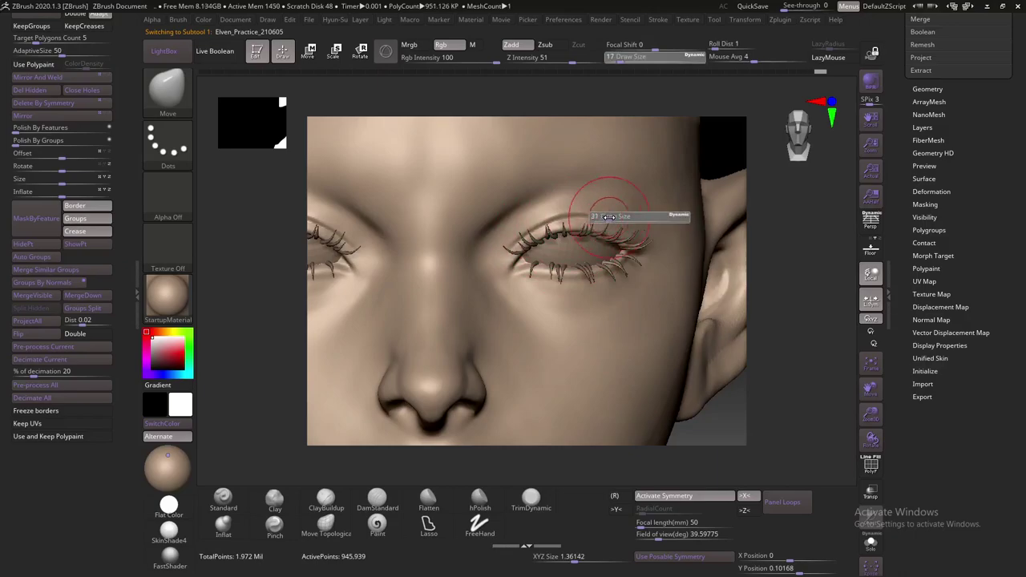
pyautogui.moveTo(604, 214); pyautogui.dragTo(633, 214)
pyautogui.press('[')
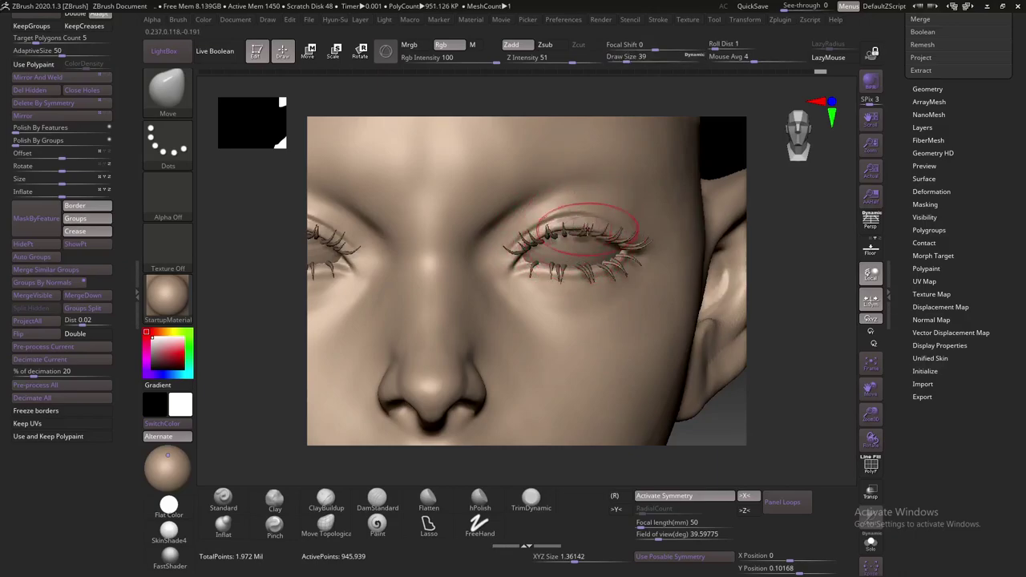
pyautogui.moveTo(574, 228); pyautogui.dragTo(601, 215)
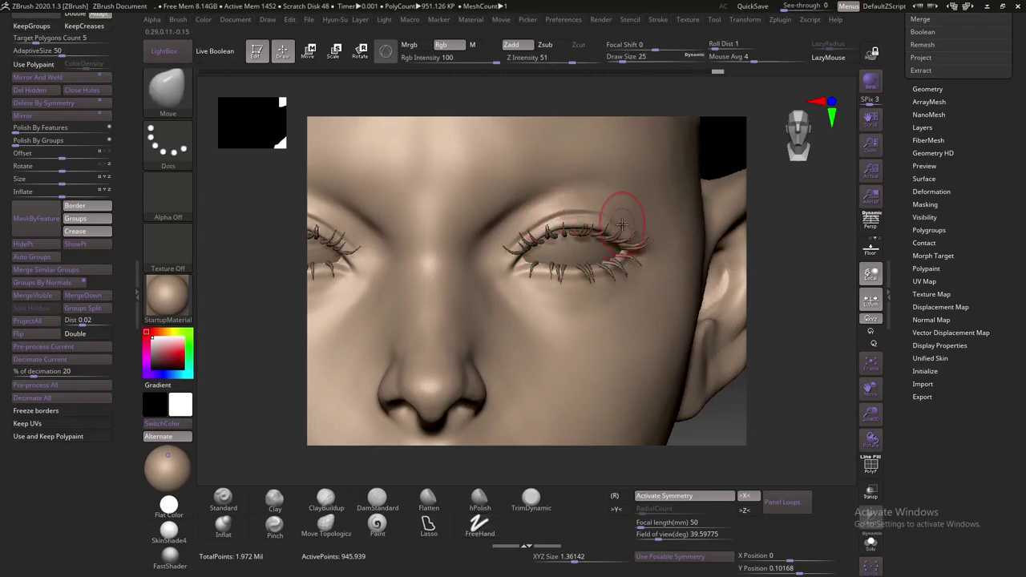
pyautogui.moveTo(798, 237)
pyautogui.mouseDown()
pyautogui.moveTo(740, 220)
pyautogui.moveTo(616, 225)
pyautogui.moveTo(440, 302)
pyautogui.moveTo(481, 304)
pyautogui.moveTo(561, 186)
pyautogui.mouseUp()
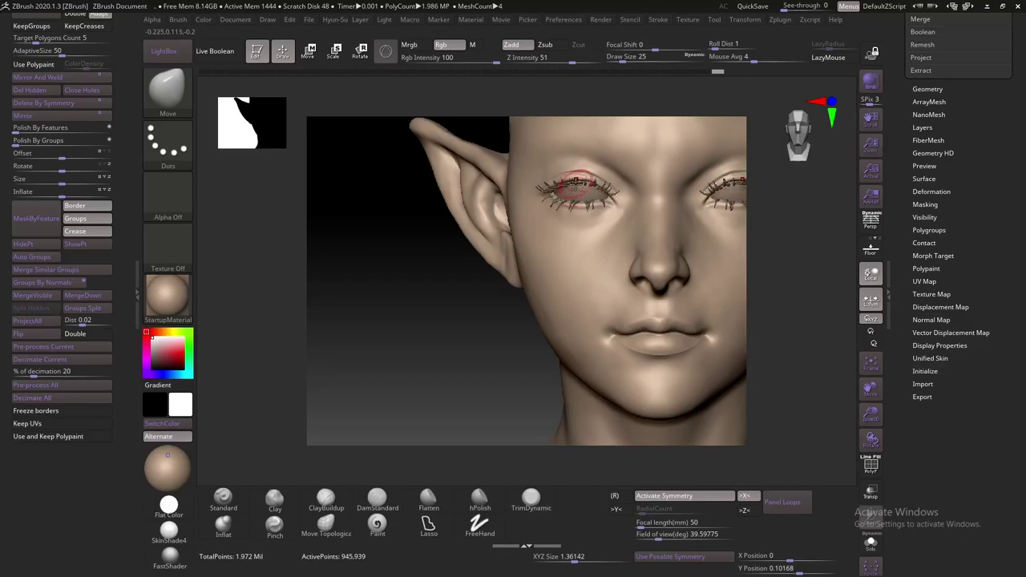
# Select the eyelash mesh and show the Tool > Subtool list
pyautogui.keyDown('alt'); pyautogui.click(574, 182); pyautogui.keyUp('alt')
pyautogui.moveTo(472, 313); pyautogui.dragTo(388, 339)
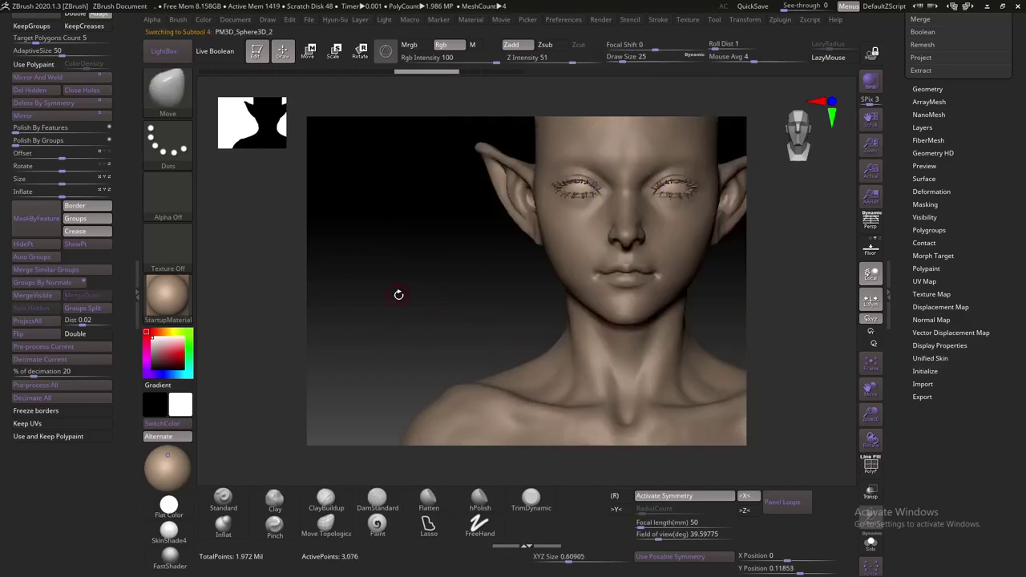
pyautogui.press('ctrl')
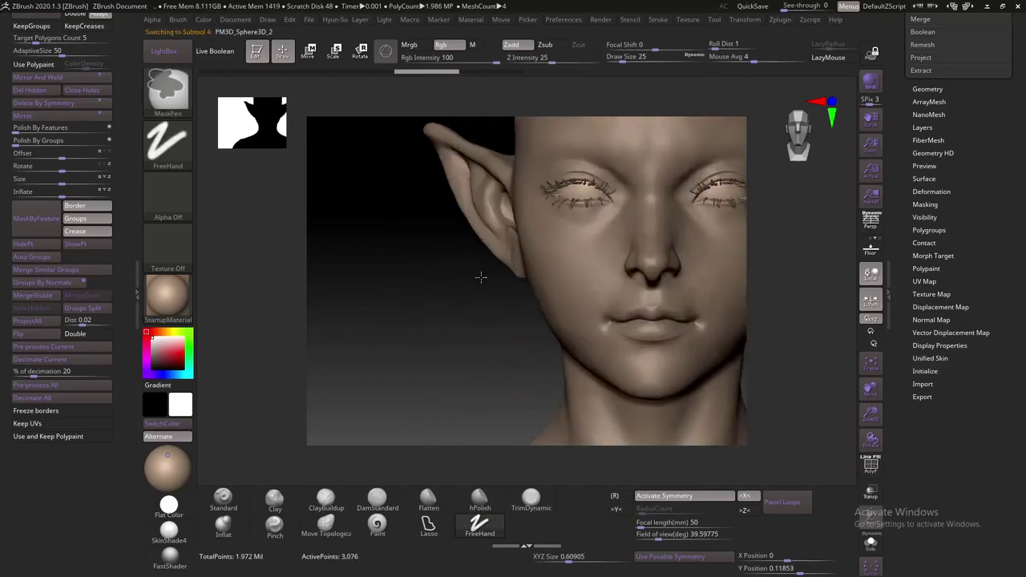
pyautogui.keyDown('alt'); pyautogui.moveTo(480, 275); pyautogui.dragTo(332, 371); pyautogui.keyUp('alt')
pyautogui.moveTo(872, 152); pyautogui.dragTo(874, 140)
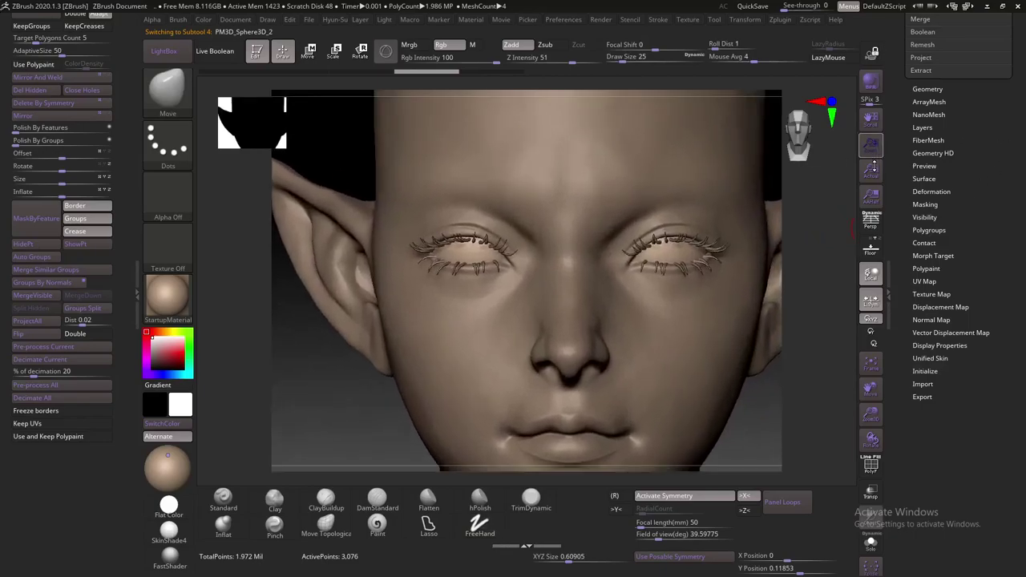
pyautogui.keyDown('alt'); pyautogui.click(432, 241); pyautogui.keyUp('alt')
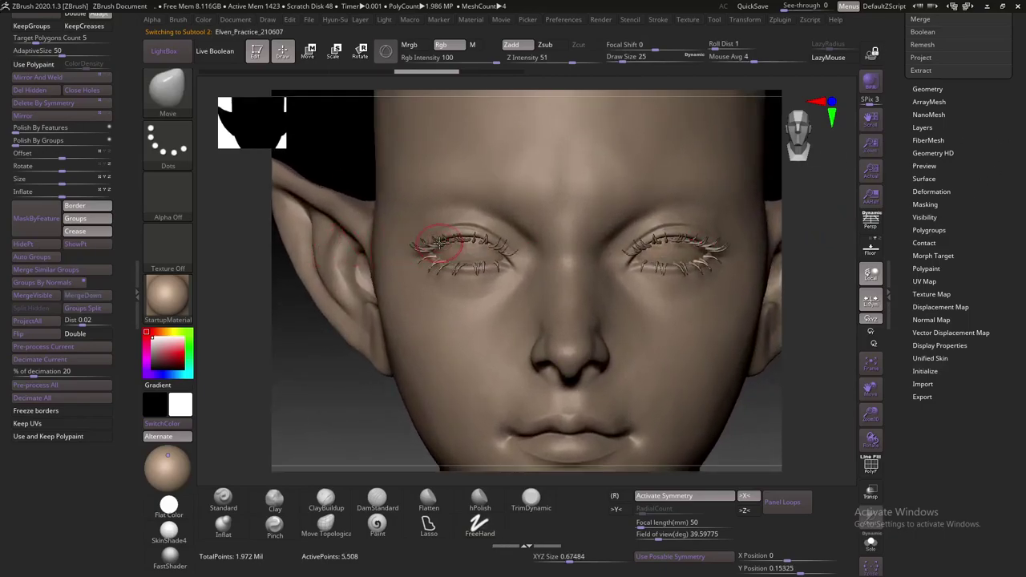
pyautogui.scroll(-2, 926, 88)
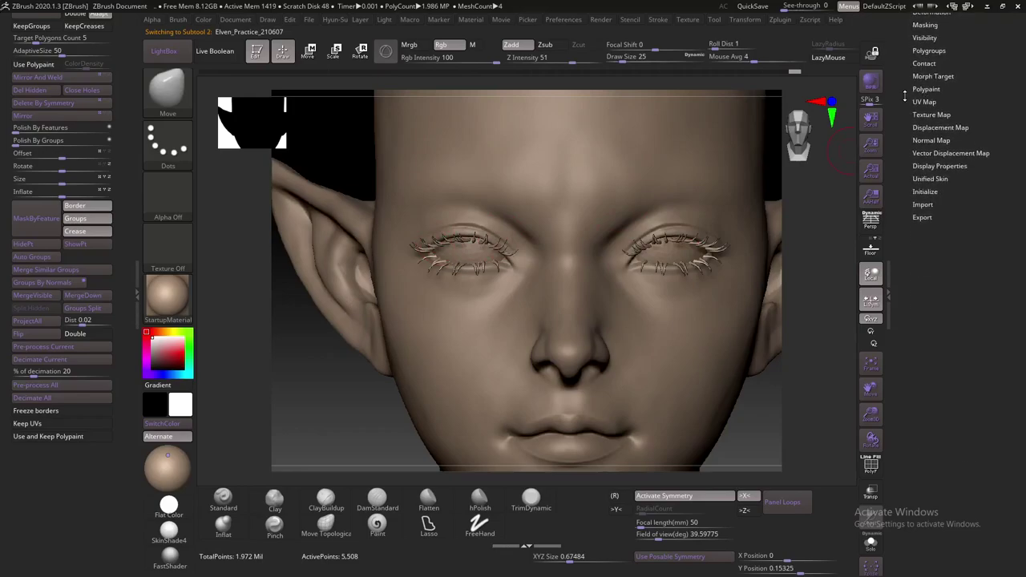
pyautogui.scroll(5, 925, 88)
pyautogui.click(921, 221)
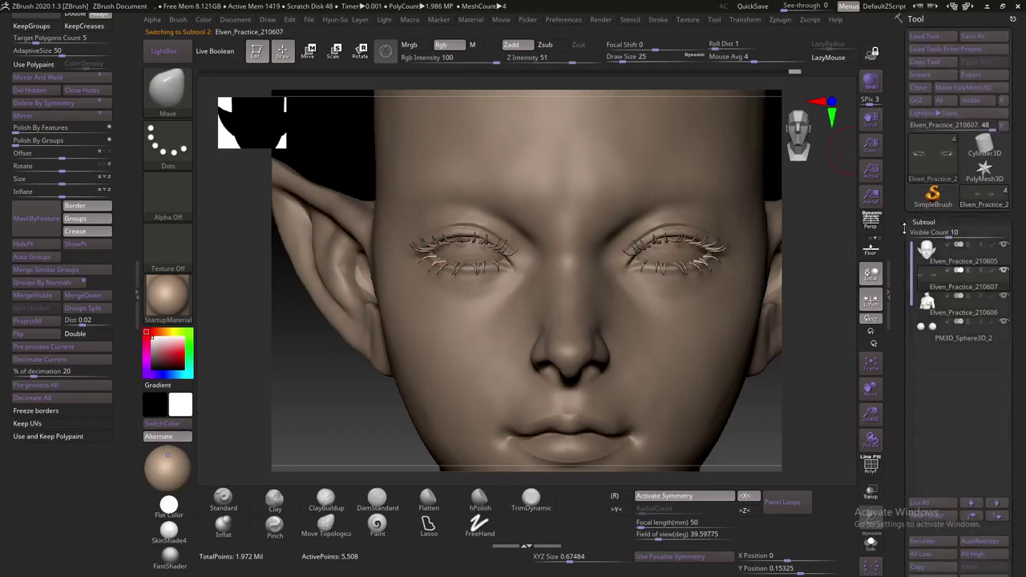
# Resize the brush from about 97 down to 29 and zoom in on the left-hand eye
pyautogui.moveTo(355, 368)
pyautogui.mouseDown()
pyautogui.moveTo(306, 450)
pyautogui.moveTo(298, 425)
pyautogui.mouseUp()
pyautogui.press(']')
pyautogui.press(']')
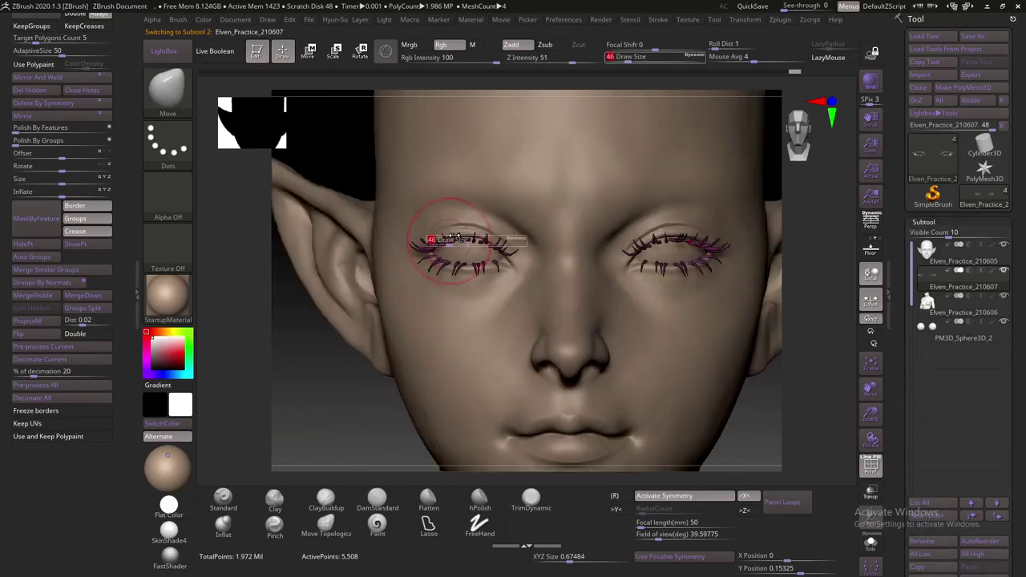
pyautogui.press(']')
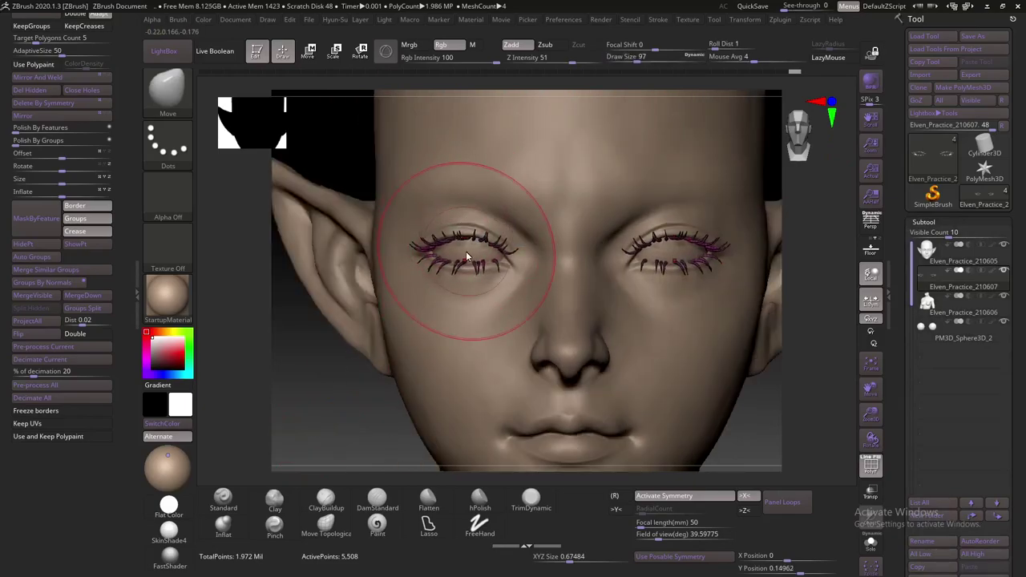
pyautogui.press('[')
pyautogui.press('[')
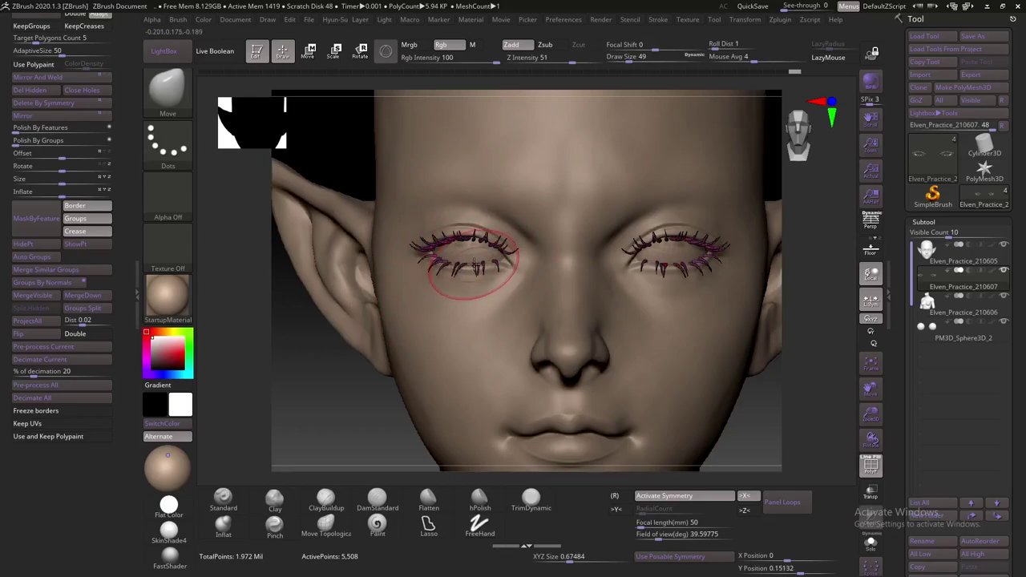
pyautogui.press('ctrl')
pyautogui.keyDown('ctrl'); pyautogui.moveTo(459, 260); pyautogui.dragTo(436, 272, button='right'); pyautogui.keyUp('ctrl')
pyautogui.press('[')
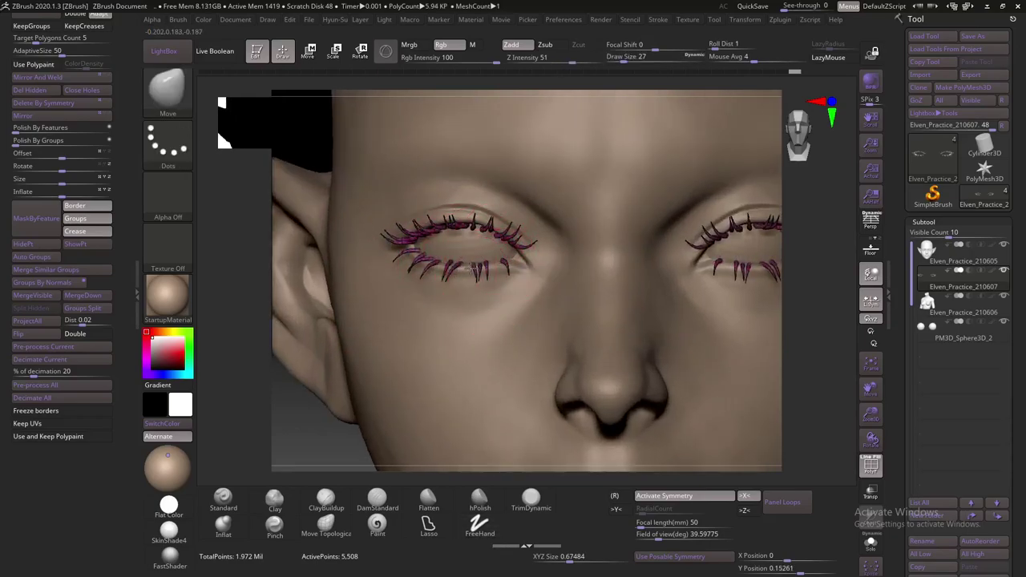
pyautogui.press('[')
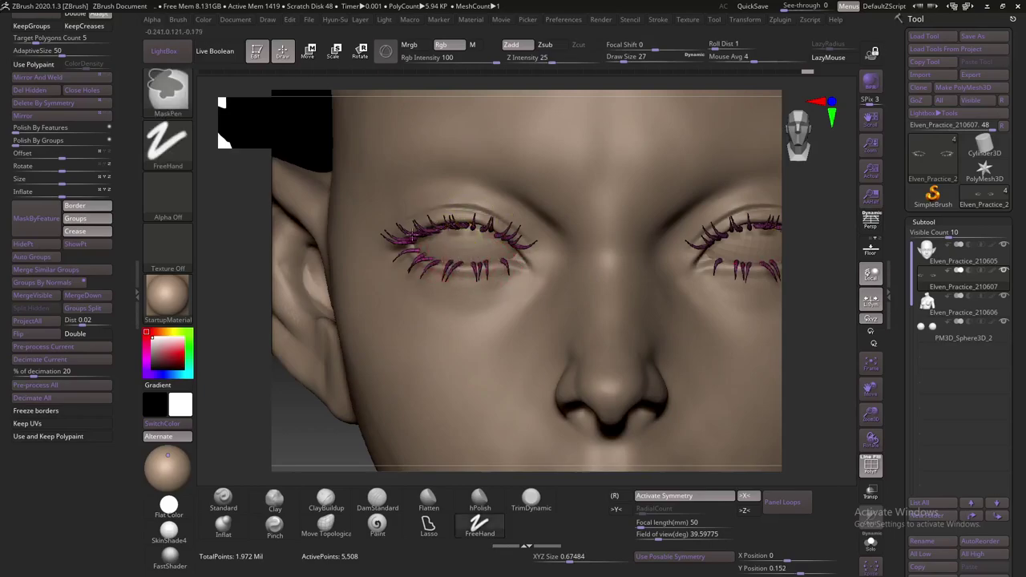
# Inspect the lashes in three-quarter and front views, then select PM3D_Sphere3D_2
pyautogui.press('f')
pyautogui.moveTo(439, 228); pyautogui.dragTo(429, 255, button='right')
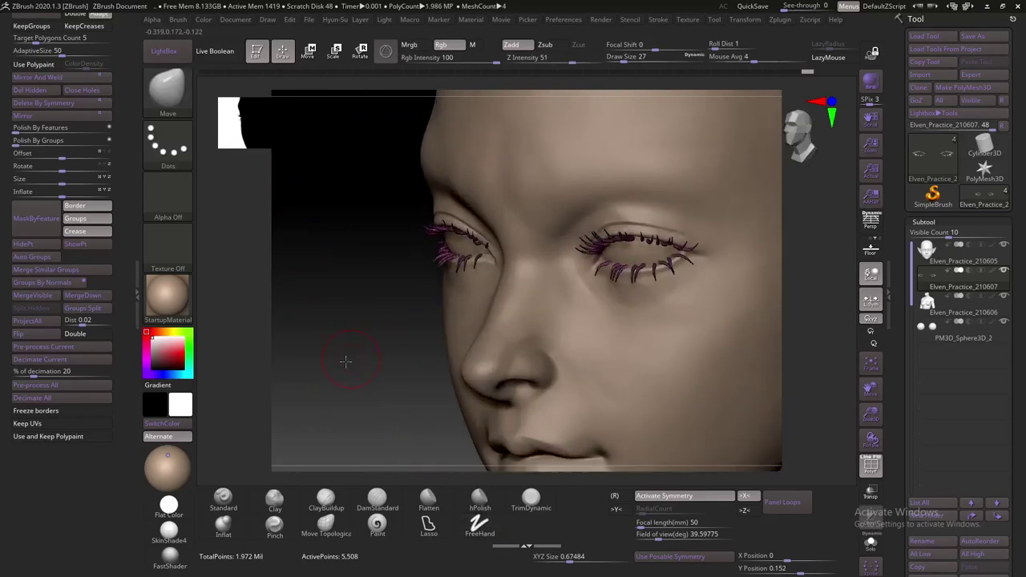
pyautogui.moveTo(454, 226); pyautogui.dragTo(412, 275, button='right')
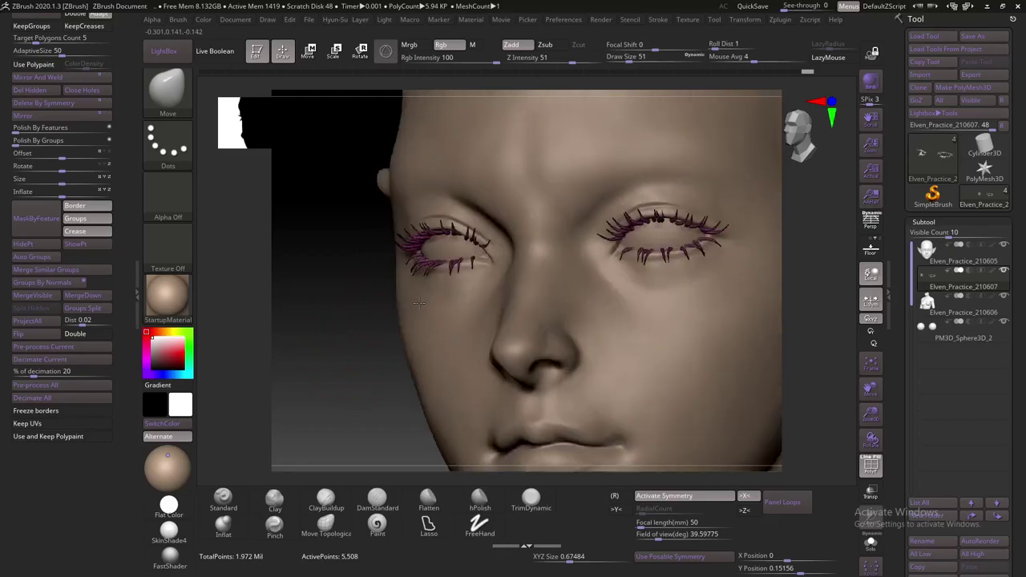
pyautogui.press('f')
pyautogui.hotkey('alt', 'Down')
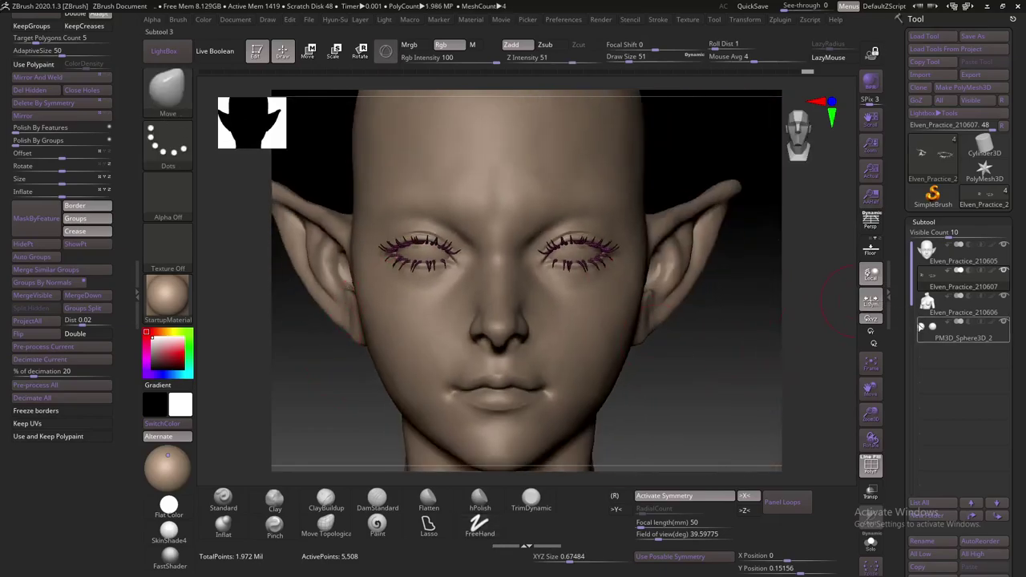
pyautogui.moveTo(745, 357)
pyautogui.mouseDown()
pyautogui.moveTo(771, 347)
pyautogui.moveTo(744, 335)
pyautogui.mouseUp()
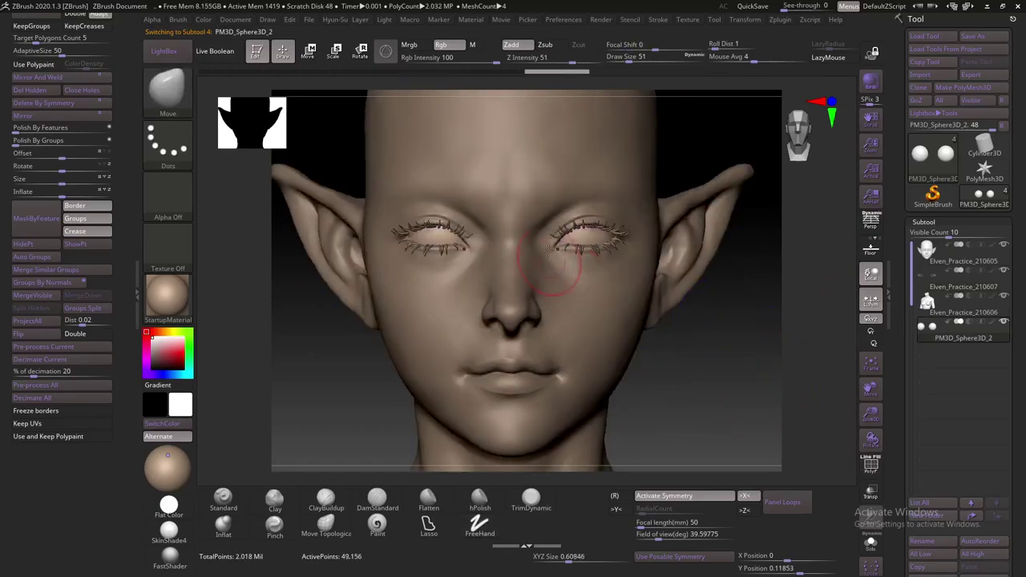
# Apply the SkinShade4 material and swap colours so the head renders white again
pyautogui.scroll(5, 561, 247)
pyautogui.scroll(-3, 607, 246)
pyautogui.scroll(-3, 552, 195)
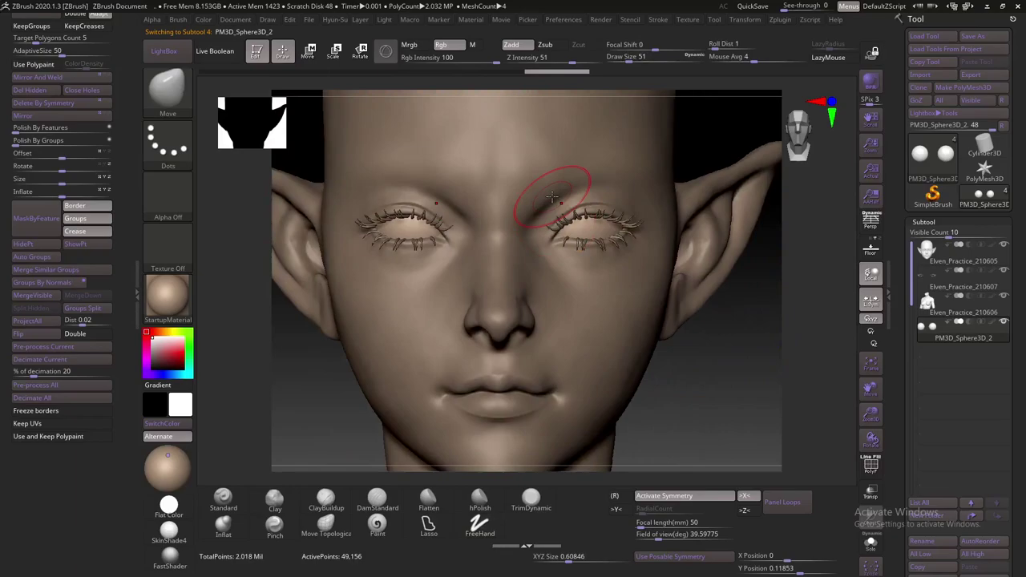
pyautogui.click(169, 529)
pyautogui.moveTo(680, 390); pyautogui.dragTo(532, 218)
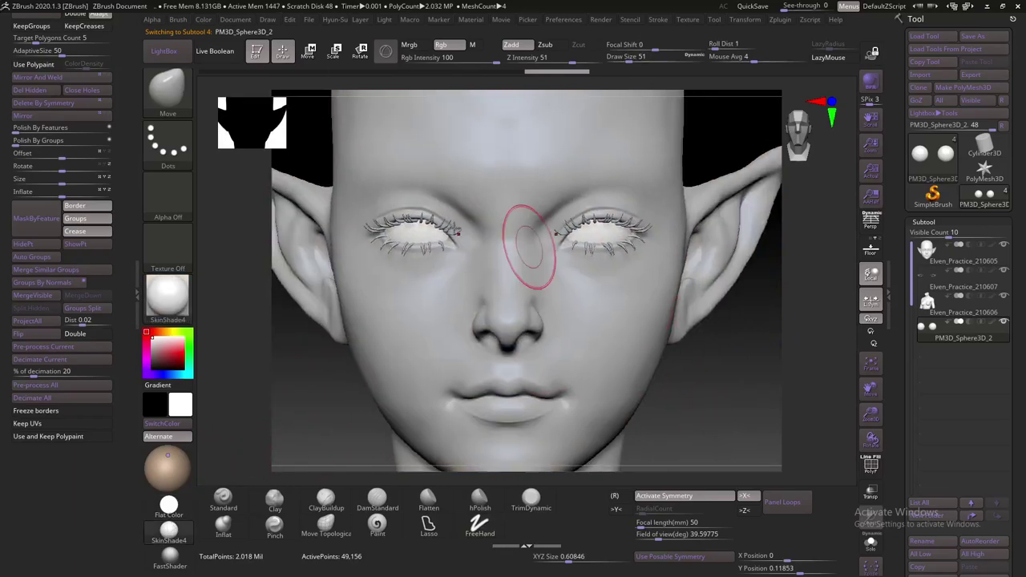
pyautogui.moveTo(417, 230); pyautogui.dragTo(499, 229)
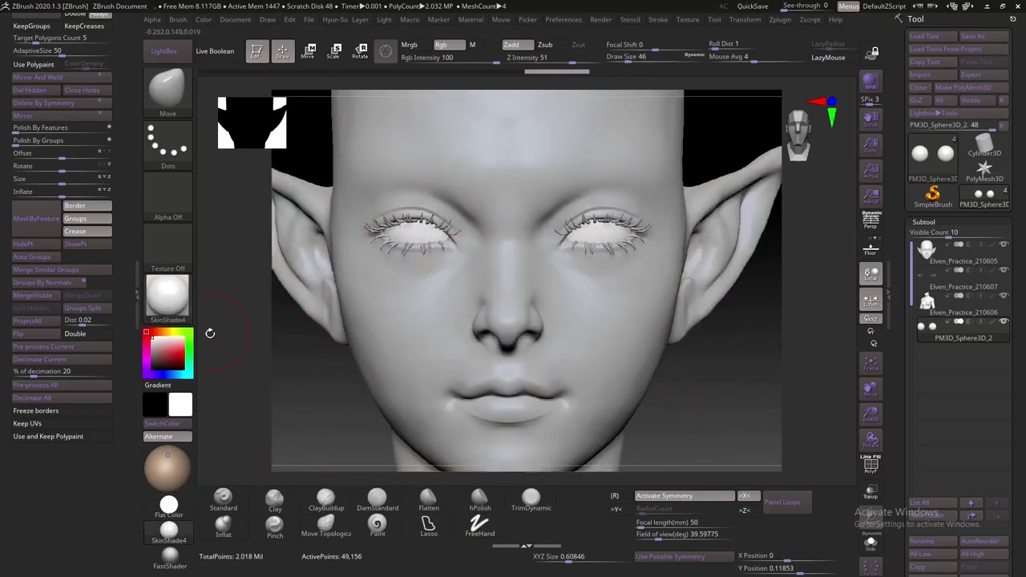
pyautogui.keyDown('alt'); pyautogui.moveTo(254, 371); pyautogui.dragTo(301, 378); pyautogui.keyUp('alt')
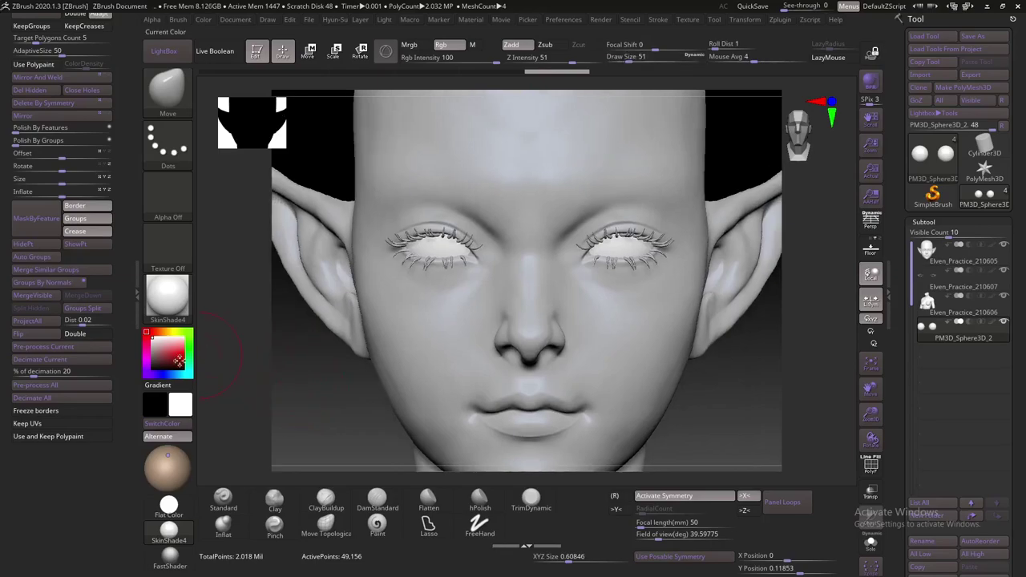
pyautogui.click(162, 423)
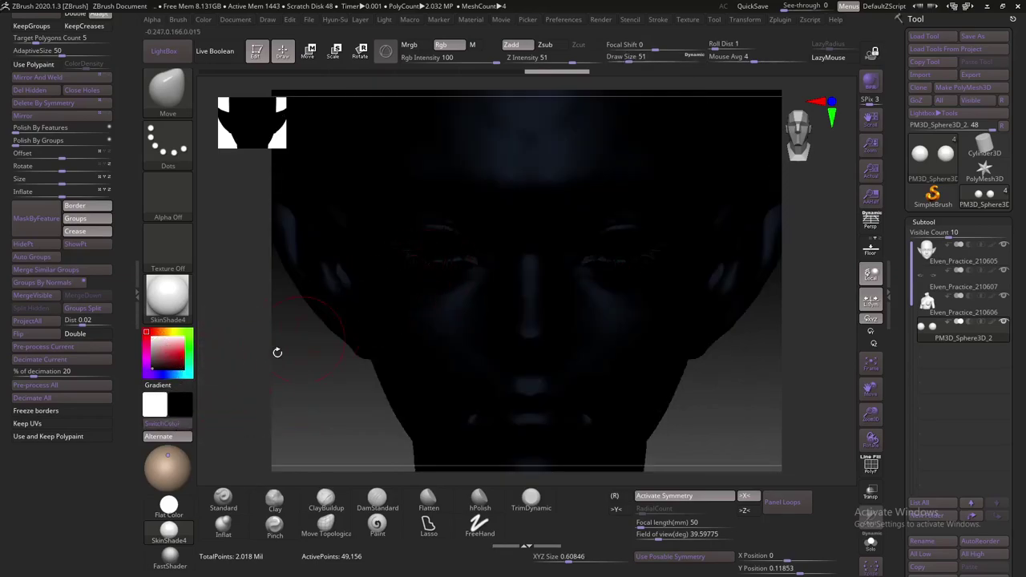
pyautogui.click(997, 248)
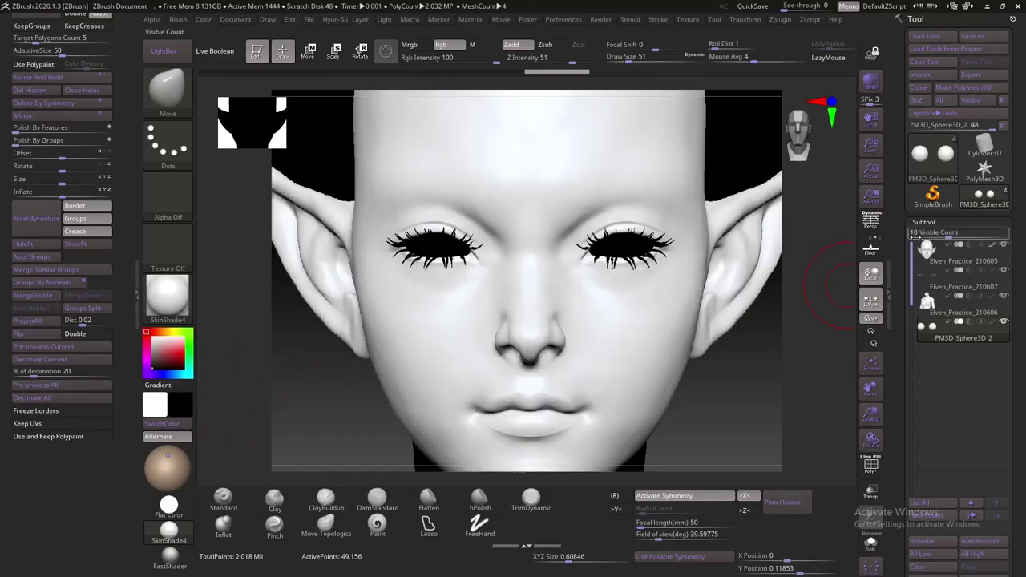
# Select the eyeball spheres subtool and reduce Draw Size from 41 to 29
pyautogui.click(992, 321)
pyautogui.press('s')
pyautogui.moveTo(439, 229); pyautogui.dragTo(432, 229)
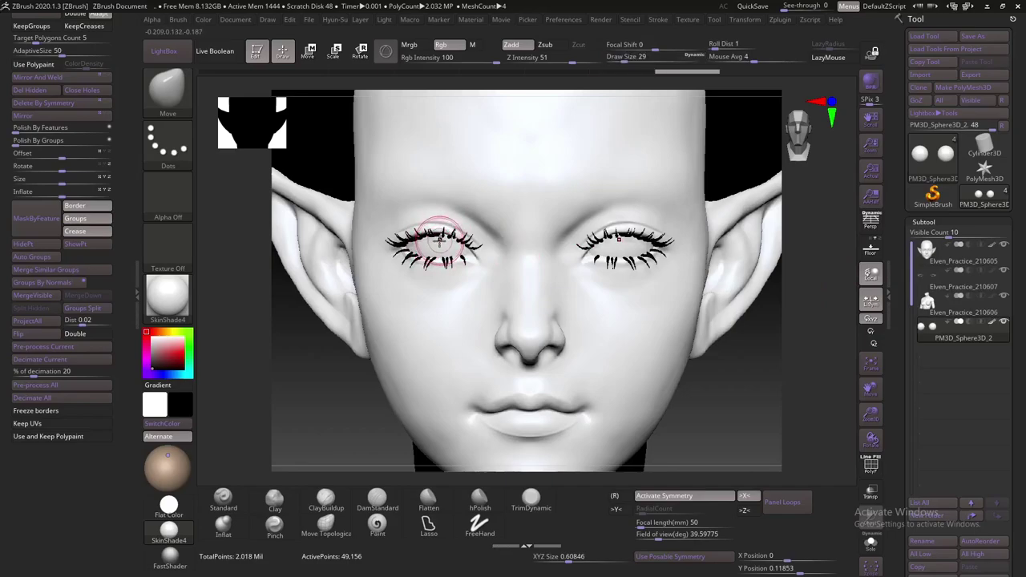
# Switch to colour painting, subdivide the eyeballs twice, and paint over the left eye
pyautogui.click(377, 525)
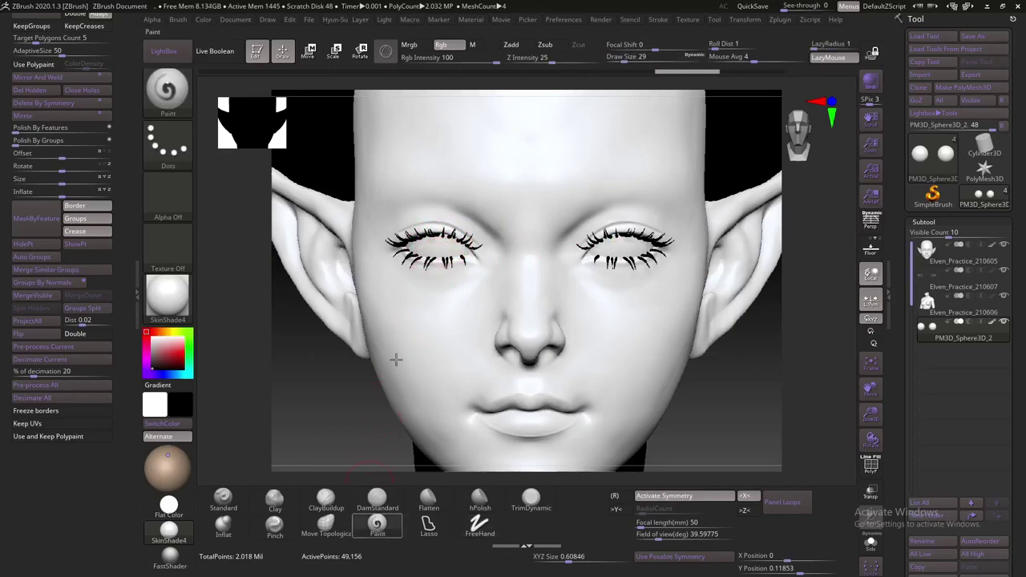
pyautogui.moveTo(445, 242); pyautogui.dragTo(439, 249)
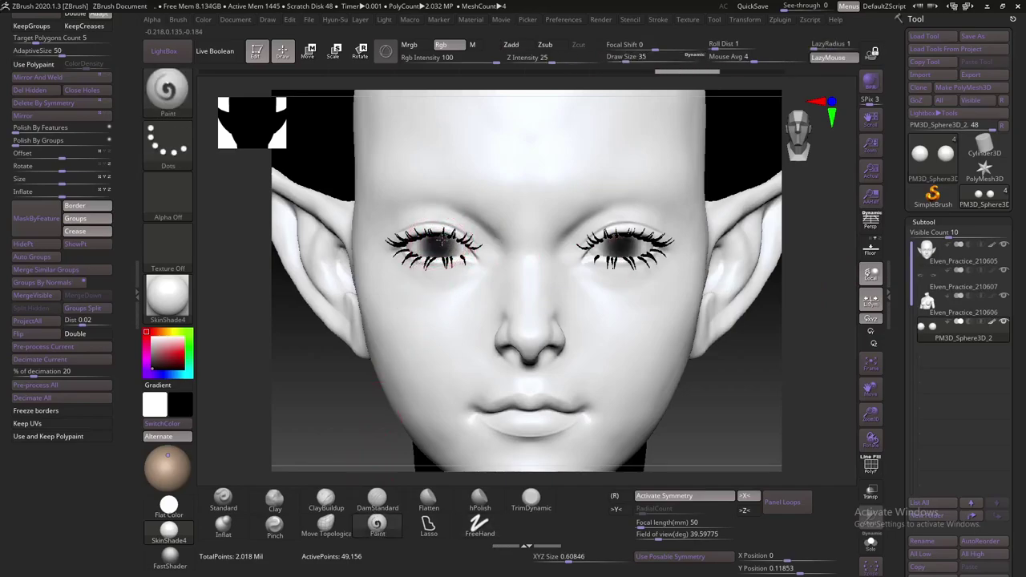
pyautogui.hotkey('ctrl', 'd')
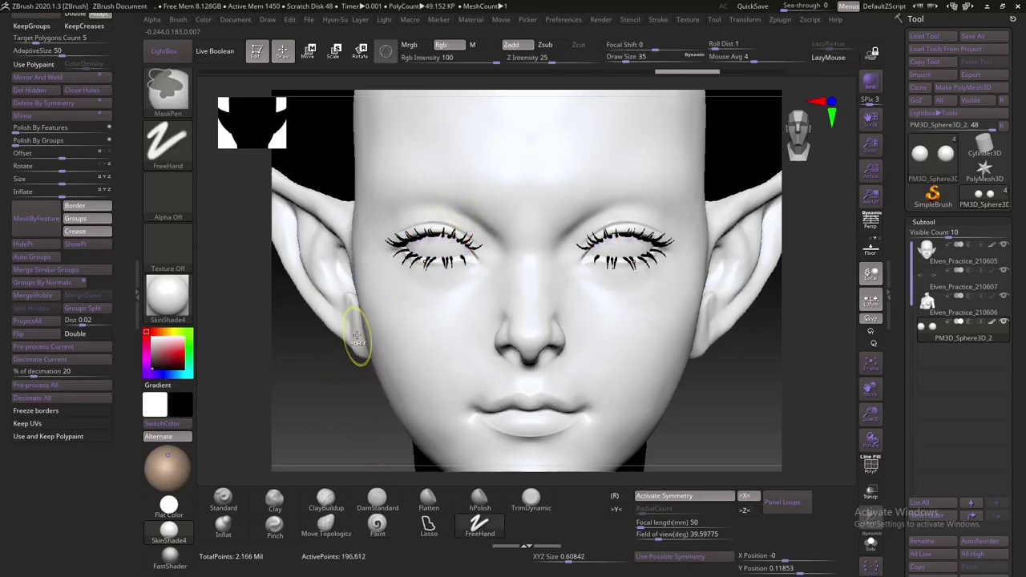
pyautogui.hotkey('ctrl', 'd')
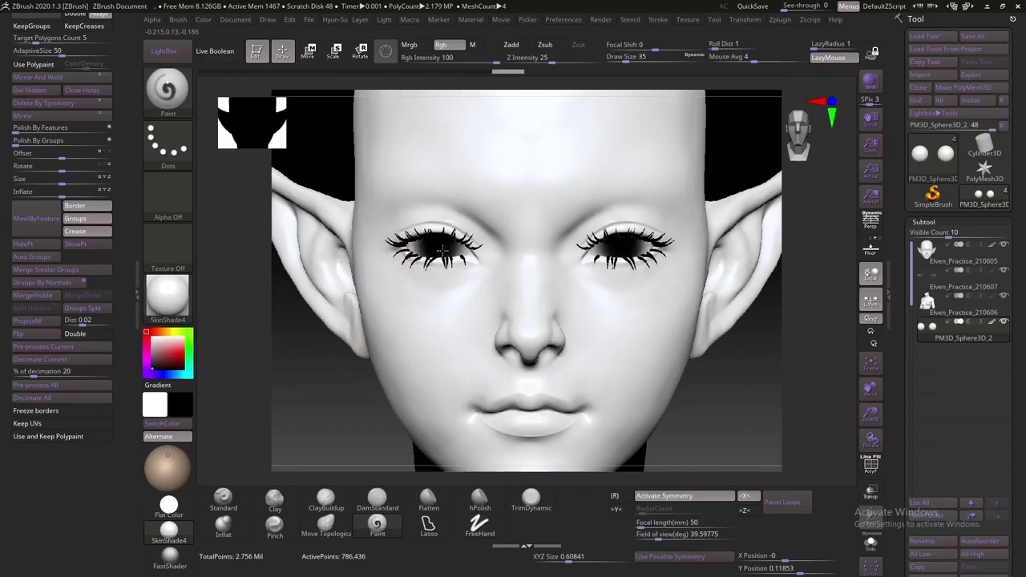
pyautogui.moveTo(443, 251)
pyautogui.keyDown('shift'); pyautogui.mouseDown()
pyautogui.moveTo(424, 230)
pyautogui.moveTo(445, 248)
pyautogui.mouseUp(); pyautogui.keyUp('shift')
# Resize the brush to about 29 and try dark shading on both eyeballs, undoing it
pyautogui.press('[')
pyautogui.press('s')
pyautogui.hotkey('ctrl', 'z')
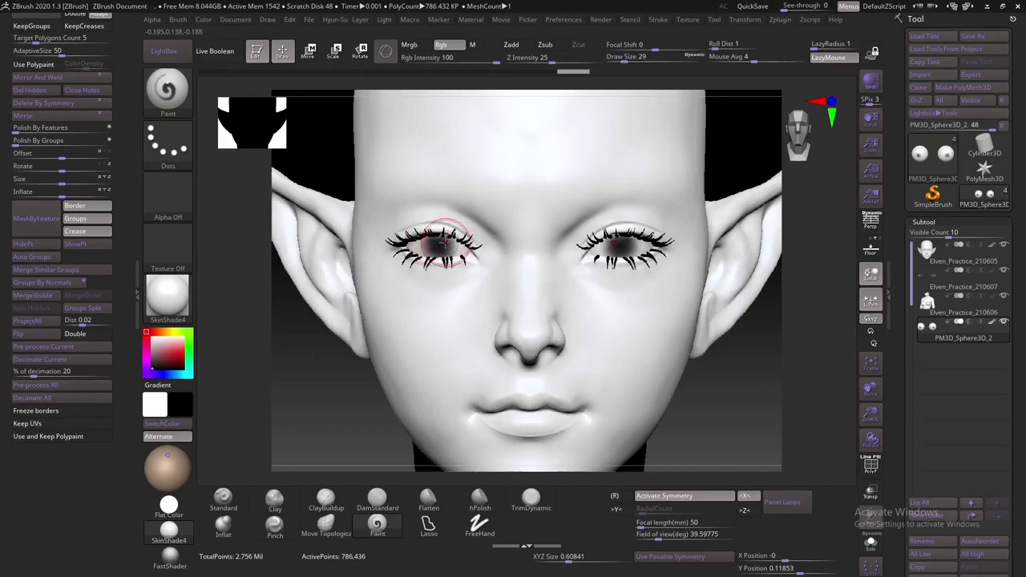
pyautogui.press(']')
pyautogui.moveTo(424, 242); pyautogui.dragTo(423, 237)
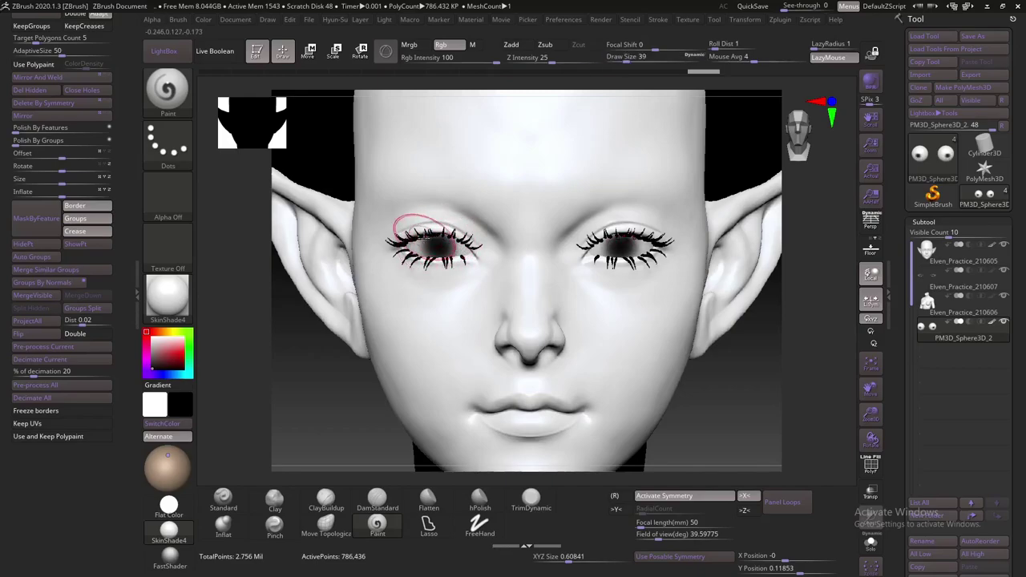
pyautogui.hotkey('ctrl', 'z')
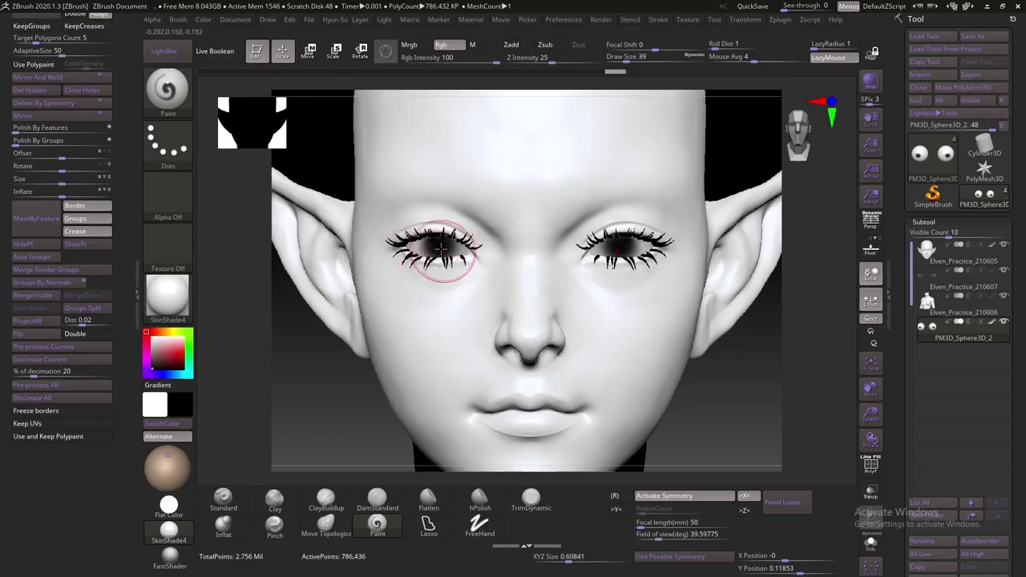
# Hide the dark body subtool, then subdivide the eyeballs and step back one level
pyautogui.keyDown('ctrl'); pyautogui.moveTo(454, 286); pyautogui.dragTo(344, 297, button='right'); pyautogui.keyUp('ctrl')
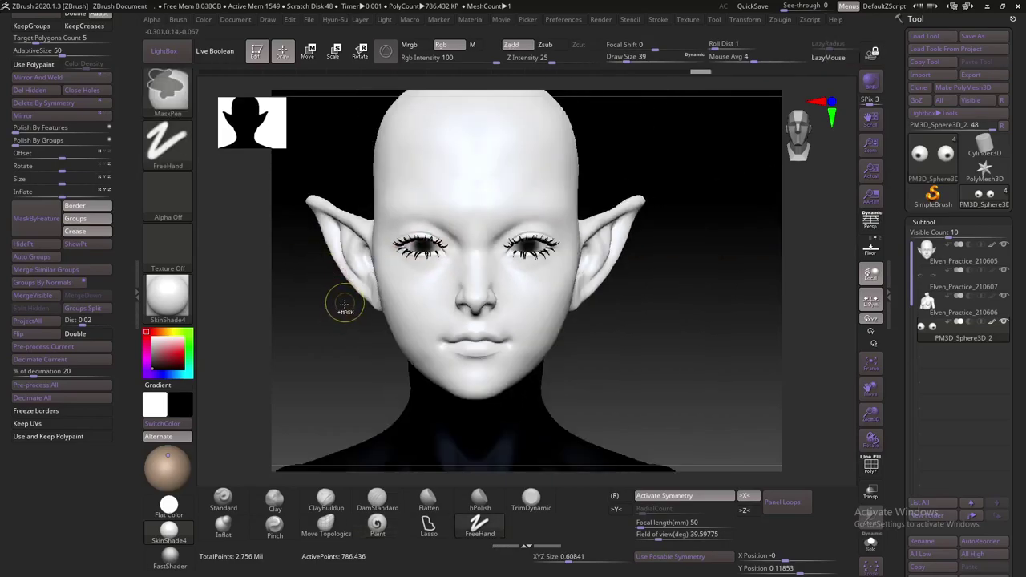
pyautogui.click(994, 298)
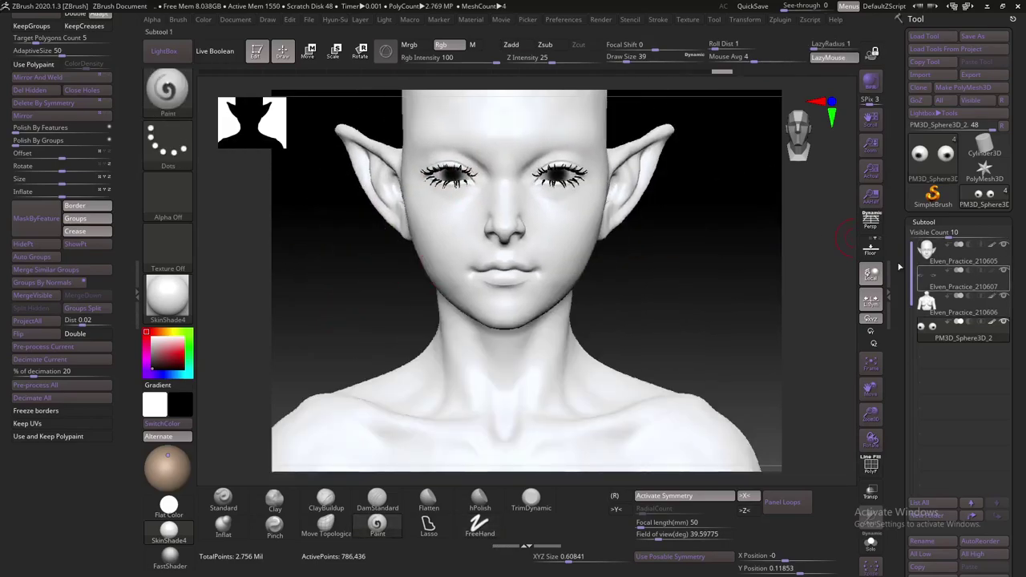
pyautogui.moveTo(377, 287)
pyautogui.keyDown('ctrl'); pyautogui.mouseDown(button='right')
pyautogui.moveTo(472, 289)
pyautogui.moveTo(484, 214)
pyautogui.mouseUp(button='right'); pyautogui.keyUp('ctrl')
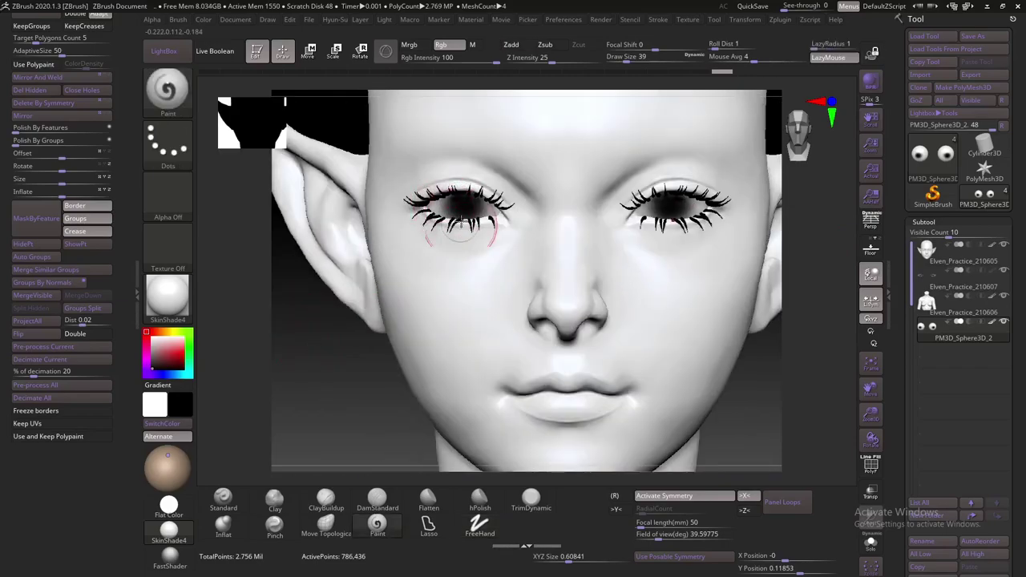
pyautogui.hotkey('ctrl', 'd')
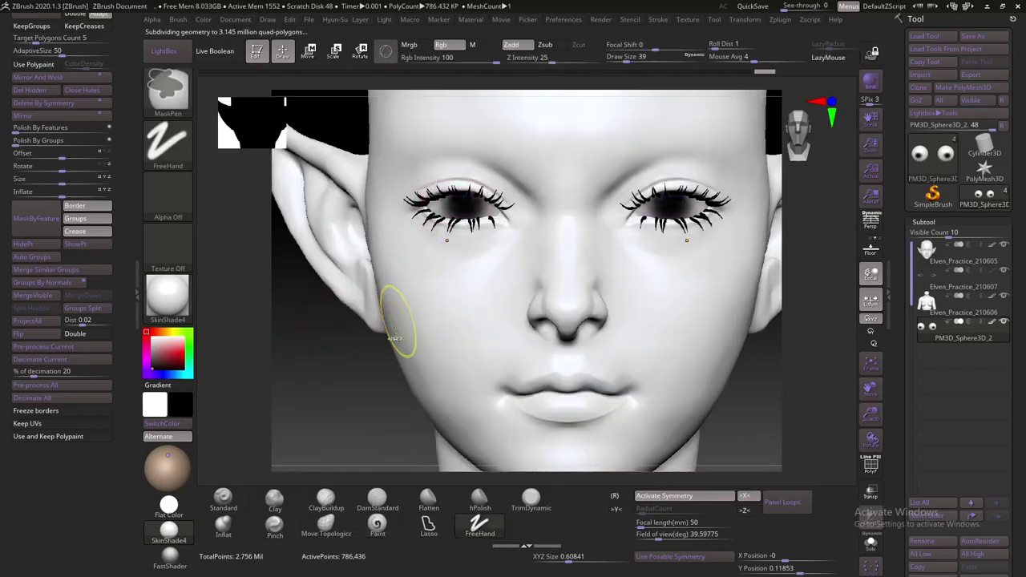
pyautogui.hotkey('shift', 'd')
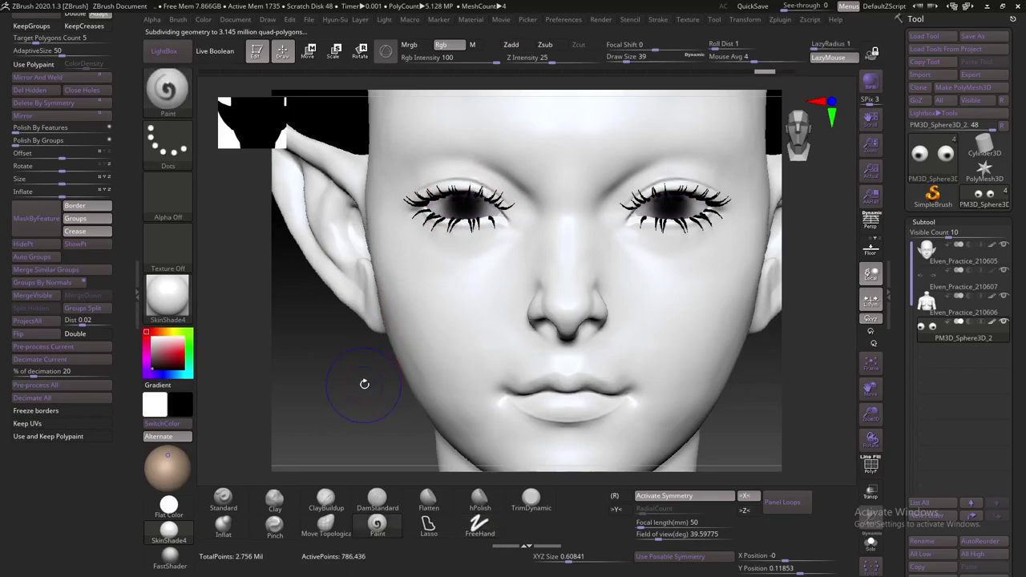
pyautogui.moveTo(359, 385); pyautogui.dragTo(339, 385)
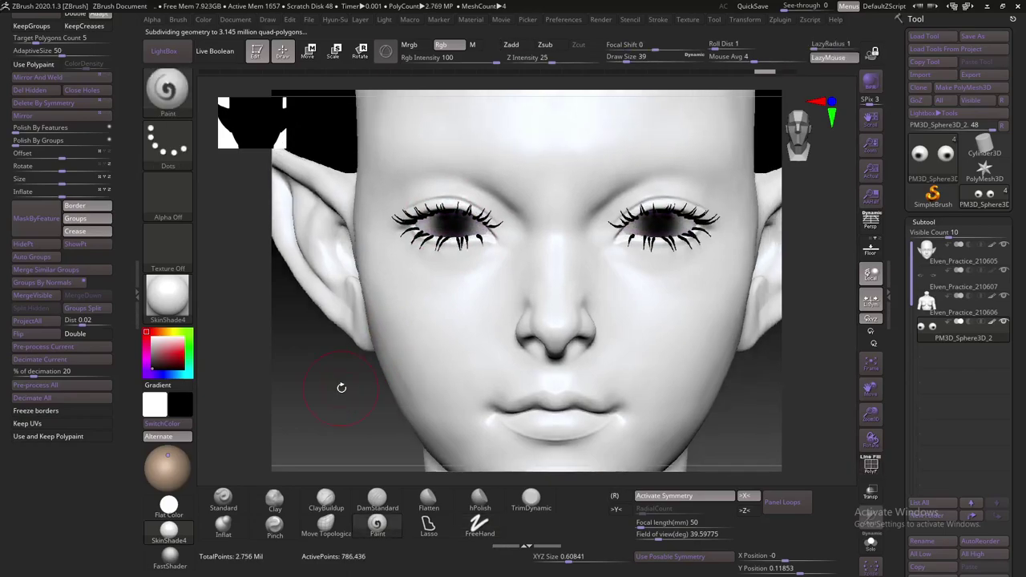
# Remesh the eyeball spheres with ZRemesher for clean topology
pyautogui.scroll(3, 124, 391)
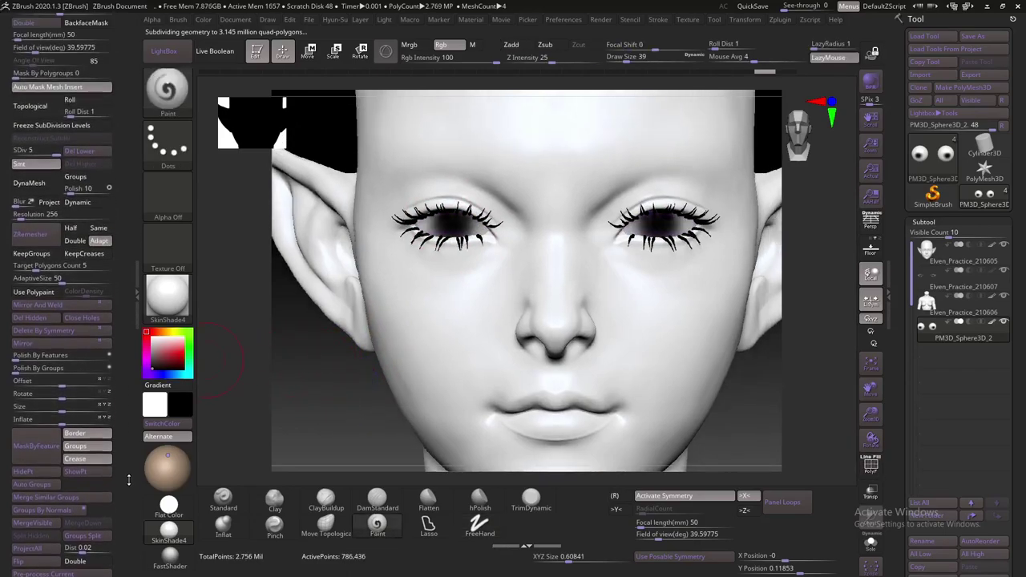
pyautogui.scroll(2, 80, 320)
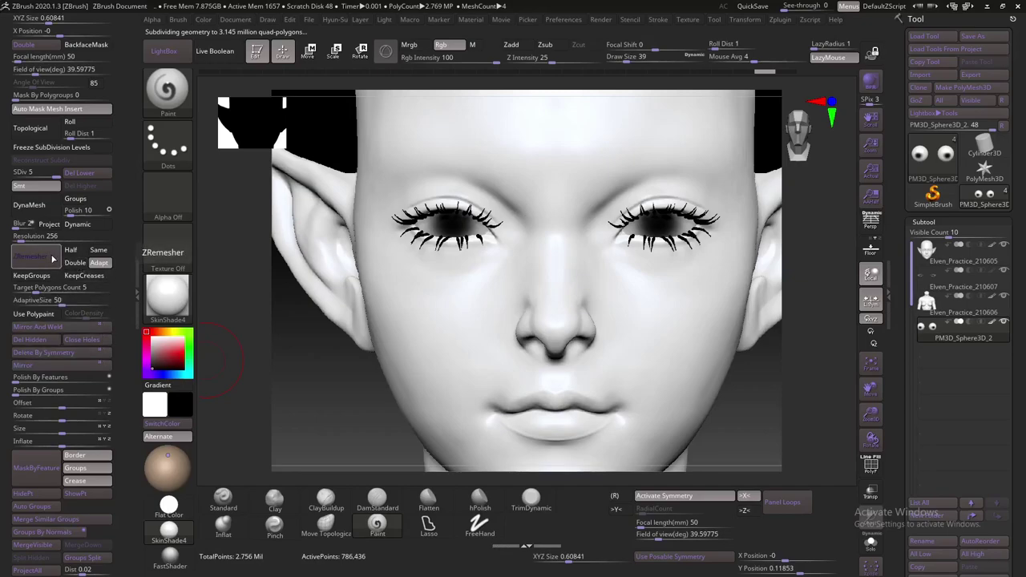
pyautogui.click(54, 259)
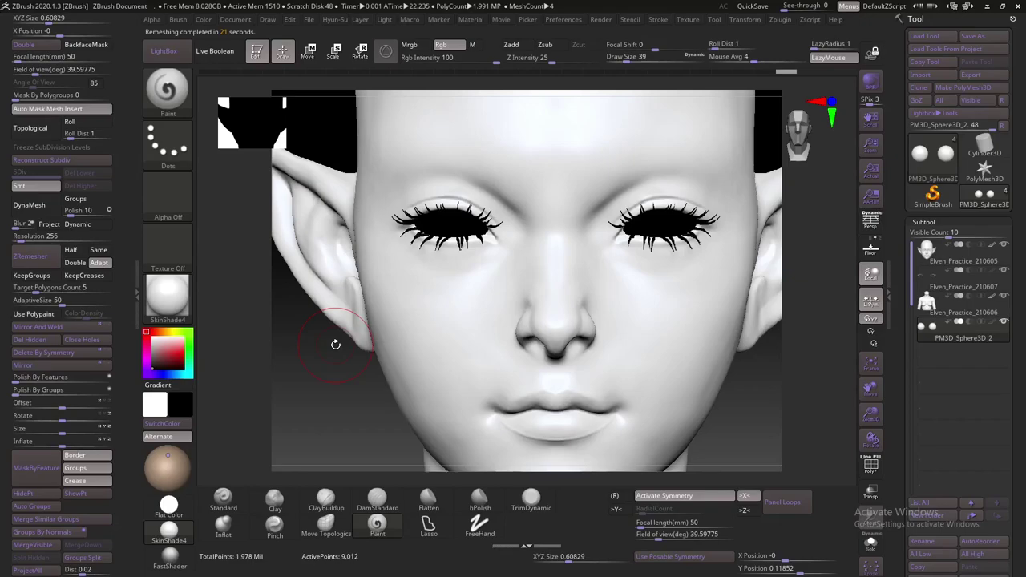
pyautogui.click(995, 323)
pyautogui.keyDown('shift'); pyautogui.moveTo(753, 250); pyautogui.dragTo(741, 281); pyautogui.keyUp('shift')
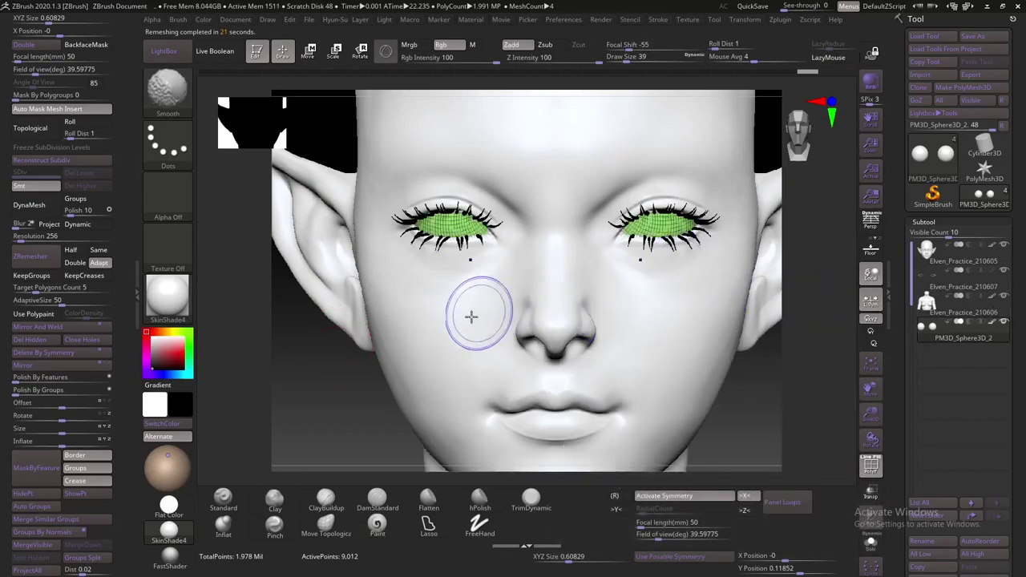
# Subdivide the eyeballs to level 3, pick a dark grey, and paint both eyes
pyautogui.hotkey('ctrl', 'd')
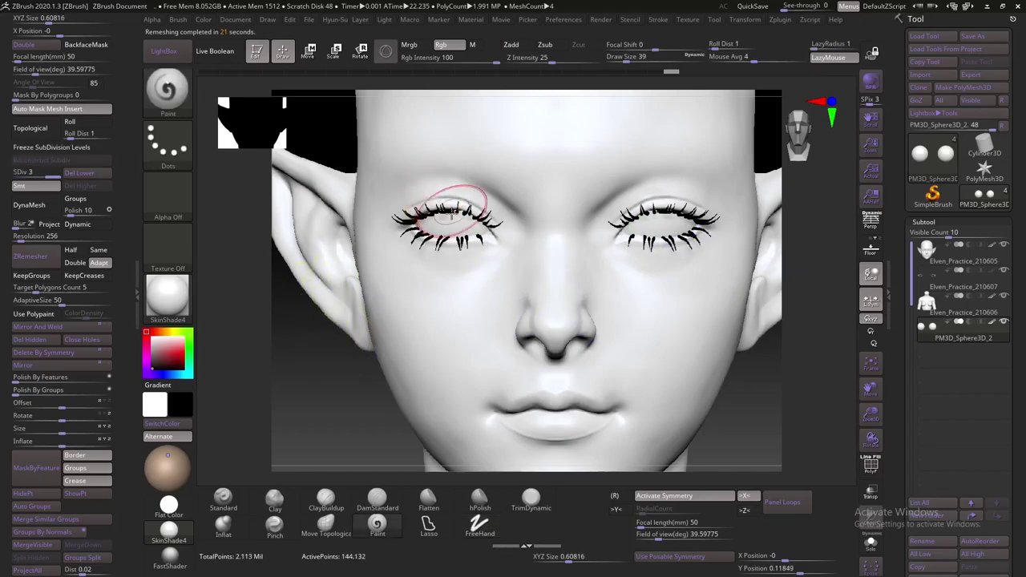
pyautogui.hotkey('ctrl', 'd')
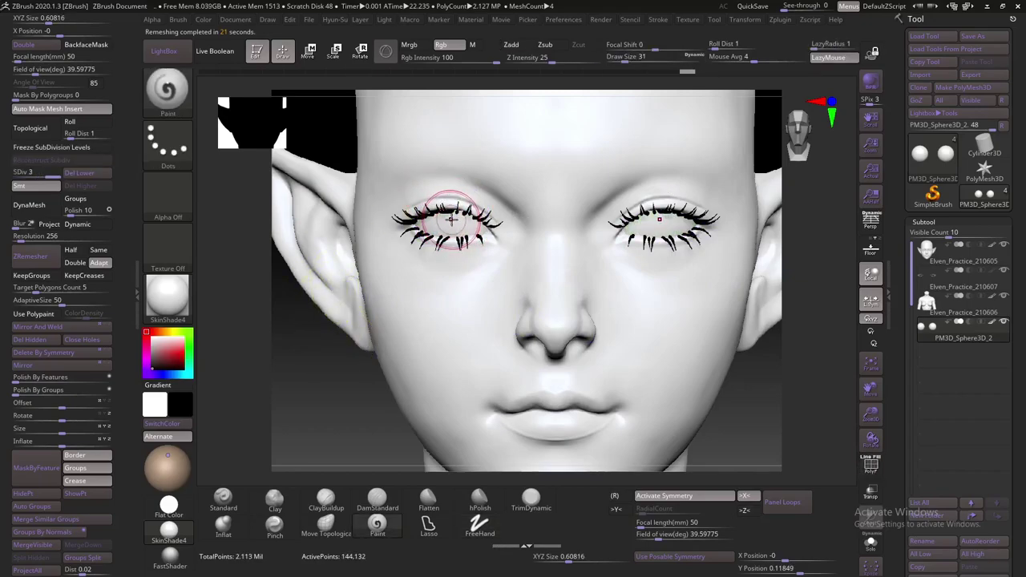
pyautogui.moveTo(450, 216); pyautogui.dragTo(453, 240)
pyautogui.hotkey('ctrl', 'z')
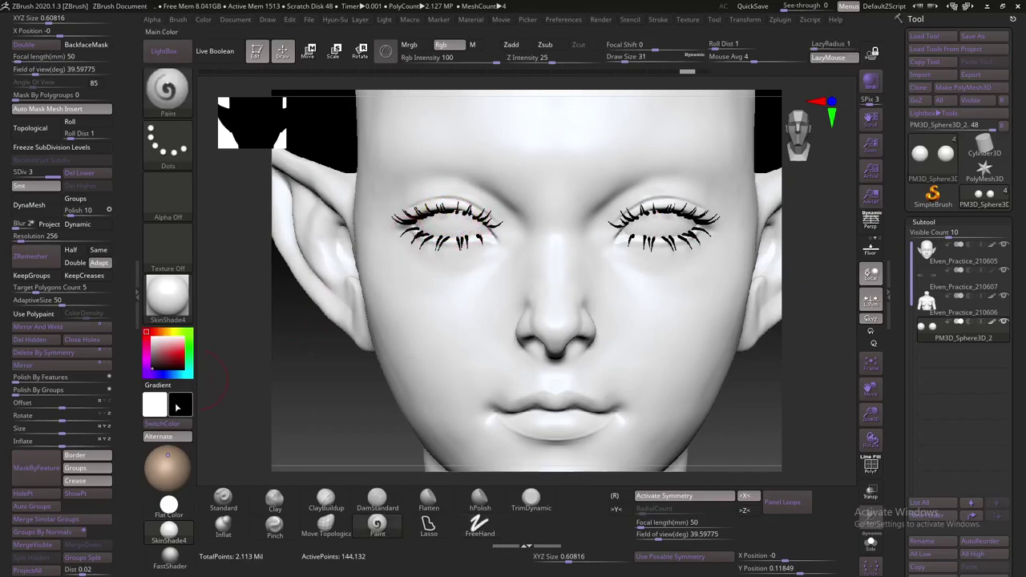
pyautogui.moveTo(172, 360); pyautogui.dragTo(148, 358)
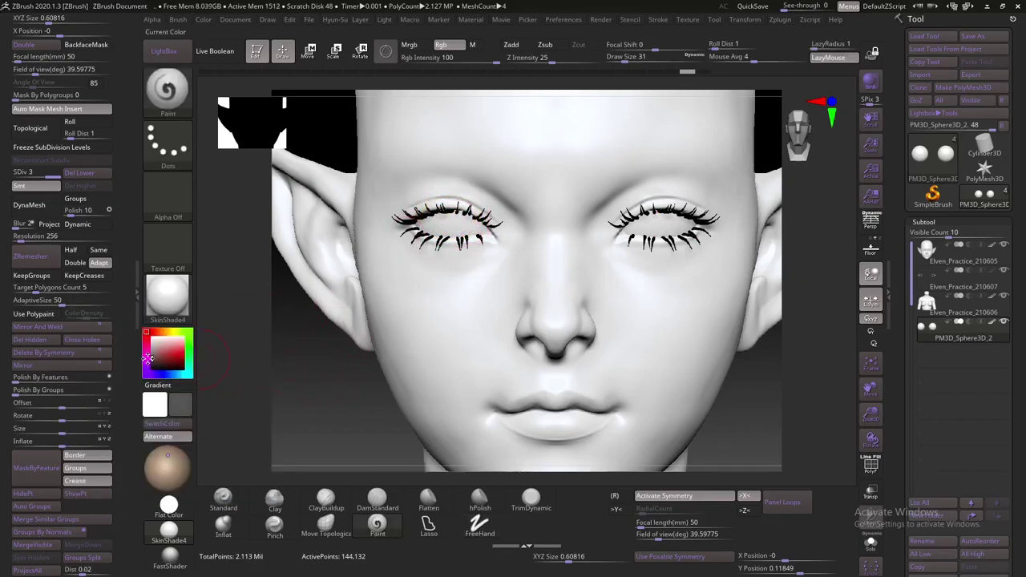
pyautogui.moveTo(445, 219); pyautogui.dragTo(460, 230)
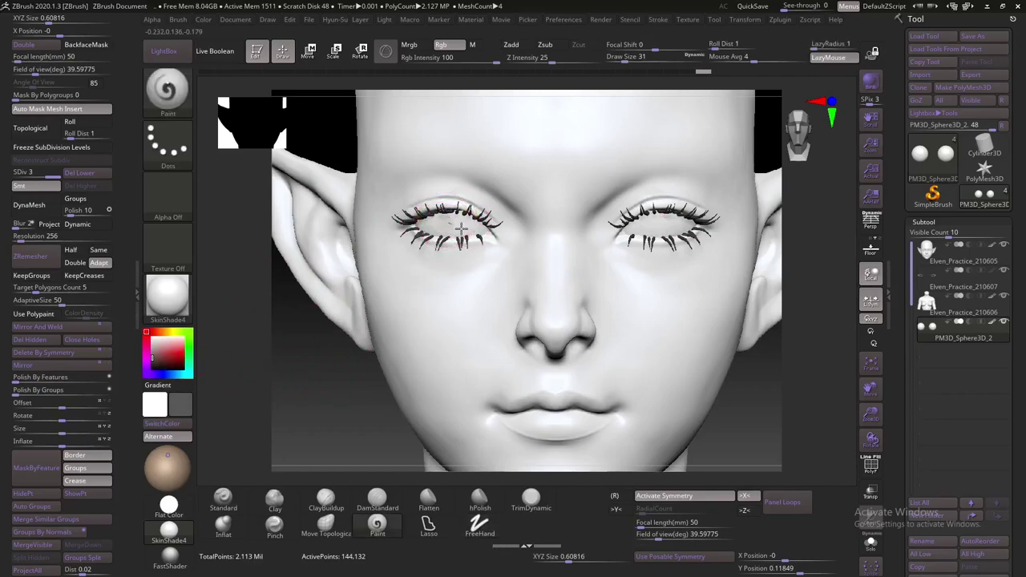
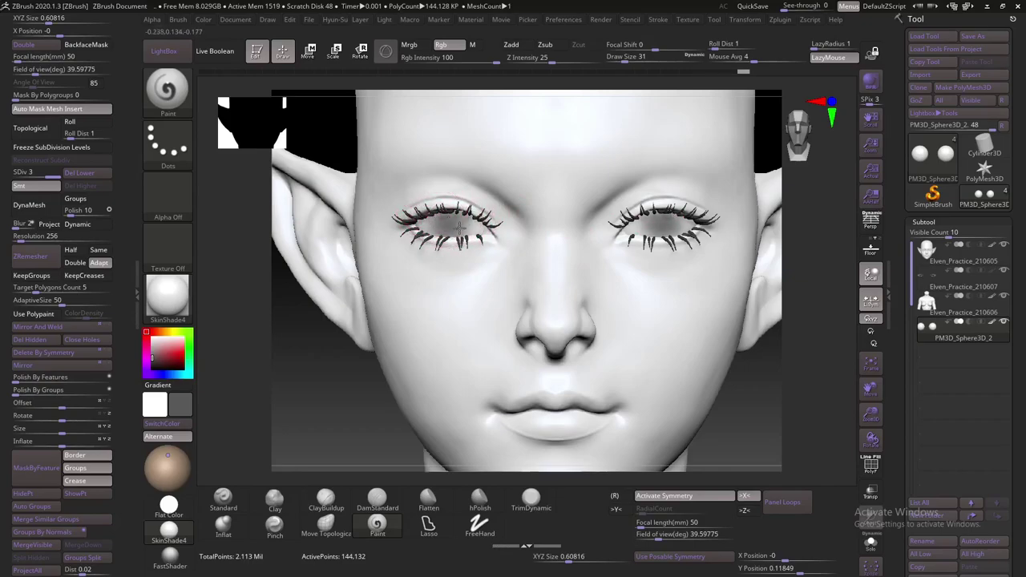
# Paint a darker pinkish tint into both eyes, then select the eyelash subtool
pyautogui.moveTo(469, 229); pyautogui.dragTo(466, 223)
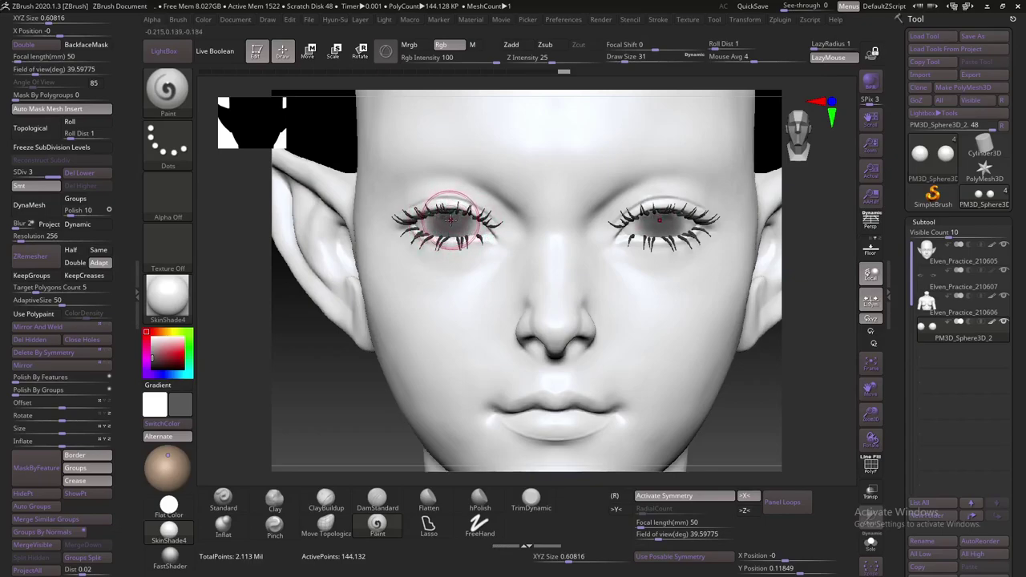
pyautogui.press('c')
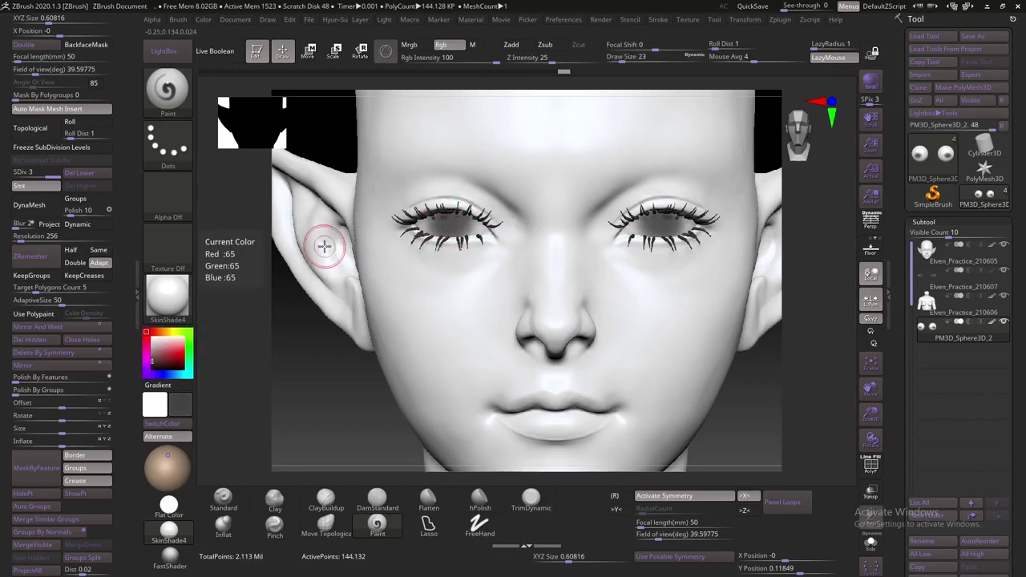
pyautogui.press('[')
pyautogui.keyDown('alt'); pyautogui.click(452, 222); pyautogui.keyUp('alt')
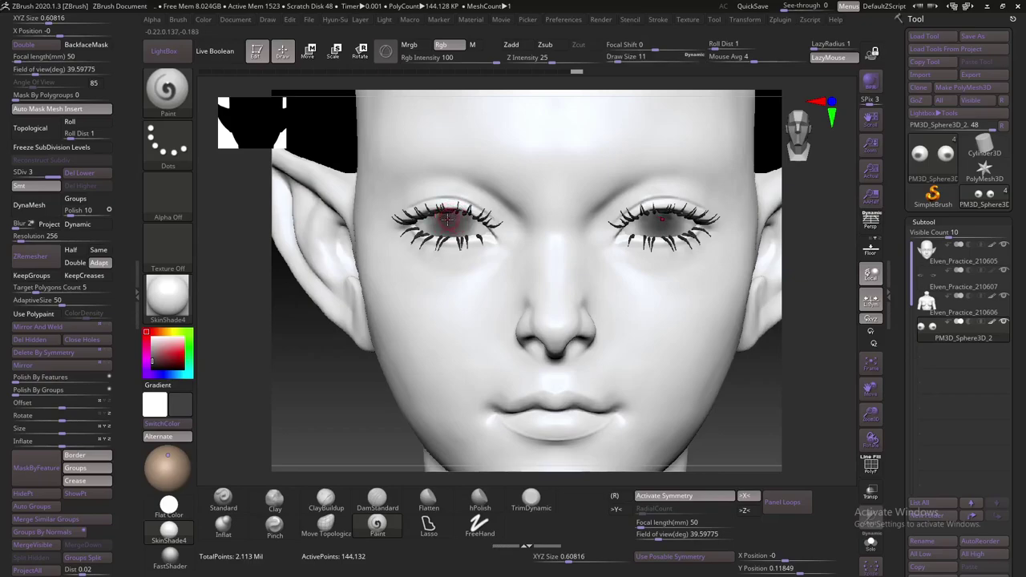
# Set the brush size to 20 and zoom in on the left eye for fine painting
pyautogui.press(']')
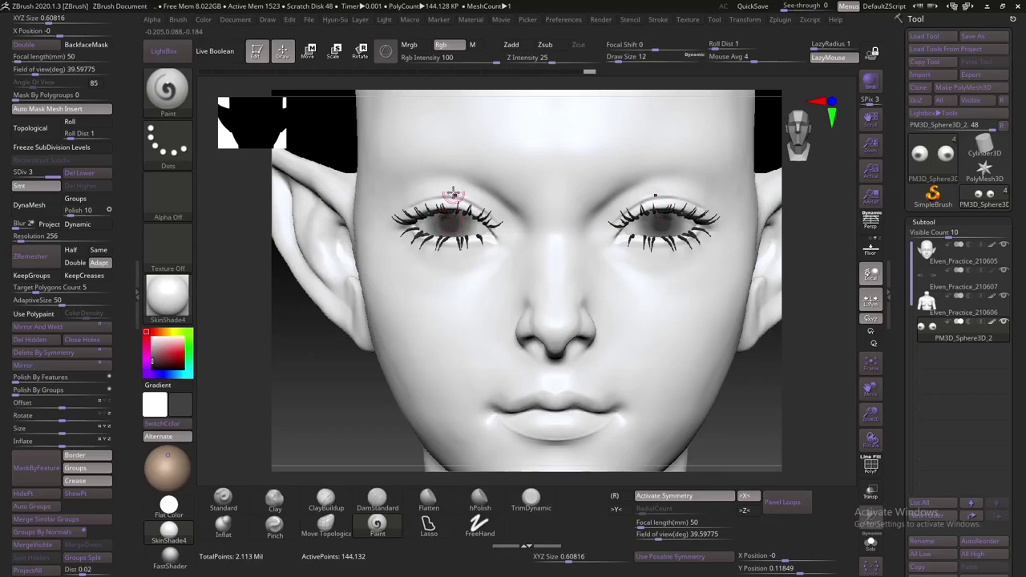
pyautogui.press(']')
pyautogui.press(']')
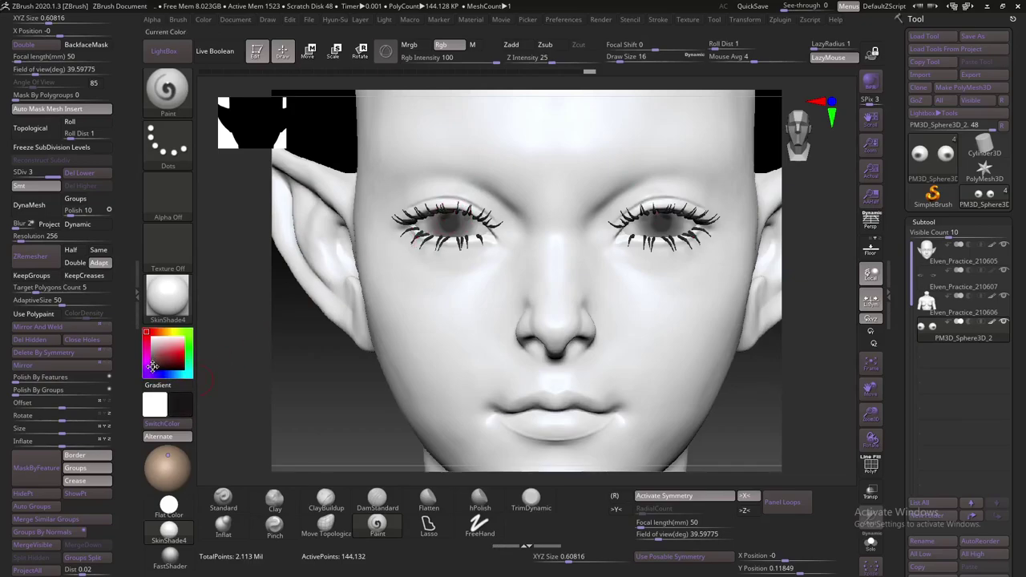
pyautogui.press('s')
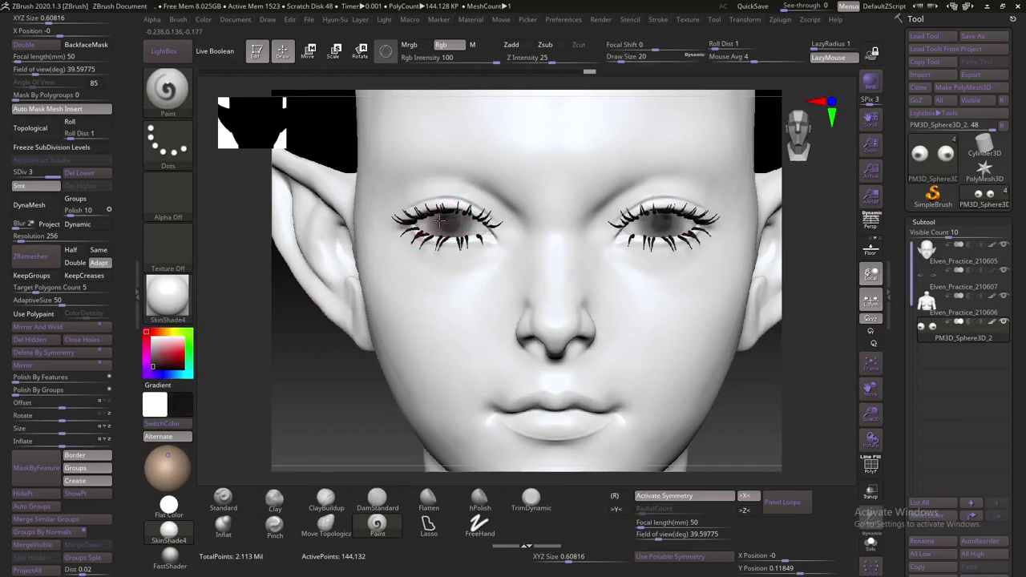
pyautogui.press('Return')
pyautogui.scroll(3, 439, 227)
pyautogui.press('[')
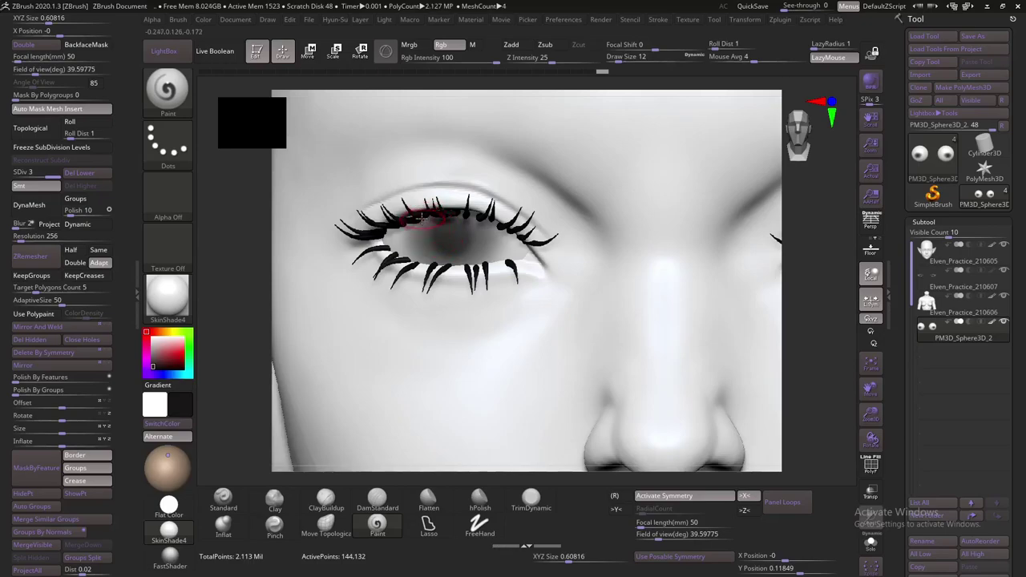
# Fine-tune the brush size, then zoom out to a straight front view of the head
pyautogui.press('[')
pyautogui.press('[')
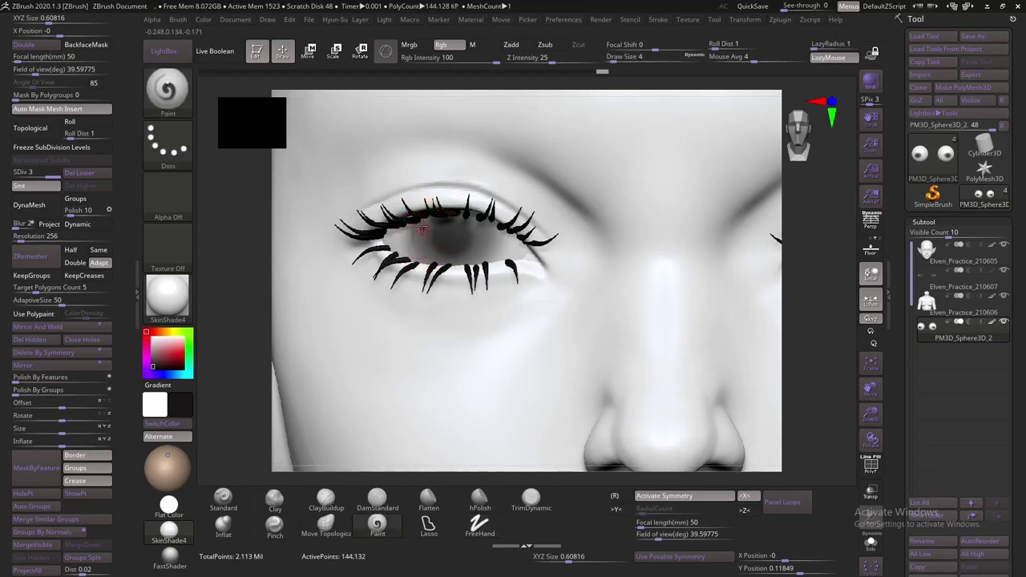
pyautogui.press(']')
pyautogui.press('[')
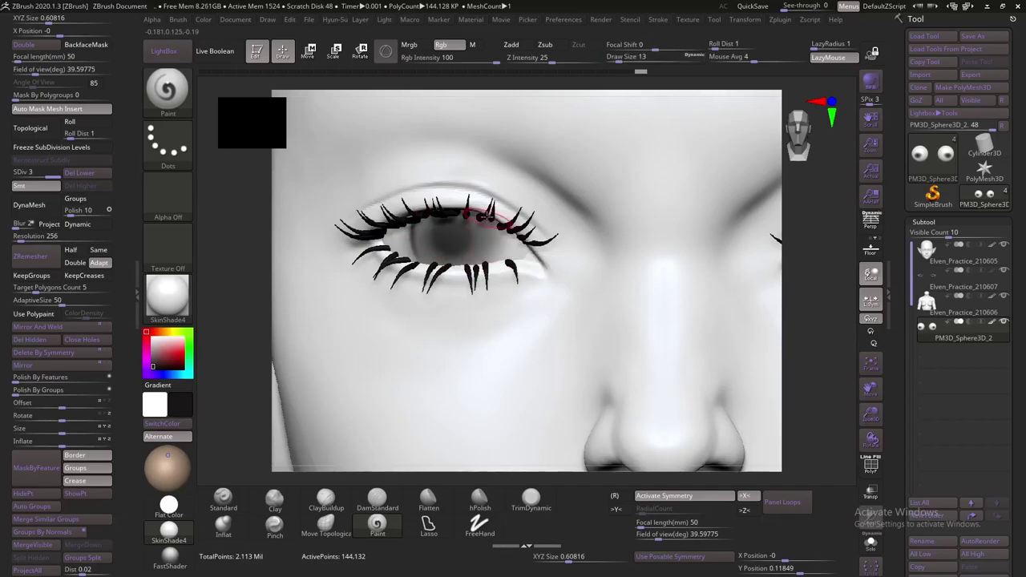
pyautogui.press(']')
pyautogui.press('shift')
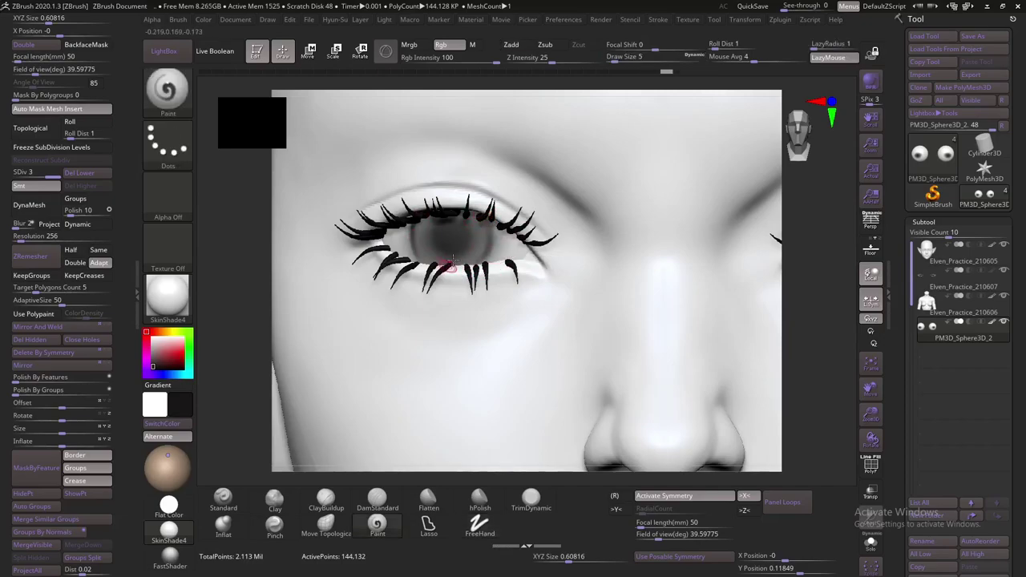
pyautogui.moveTo(453, 258)
pyautogui.keyDown('ctrl'); pyautogui.mouseDown(button='right')
pyautogui.moveTo(302, 359)
pyautogui.moveTo(378, 256)
pyautogui.moveTo(401, 248)
pyautogui.moveTo(299, 383)
pyautogui.mouseUp(button='right'); pyautogui.keyUp('ctrl')
pyautogui.press('s')
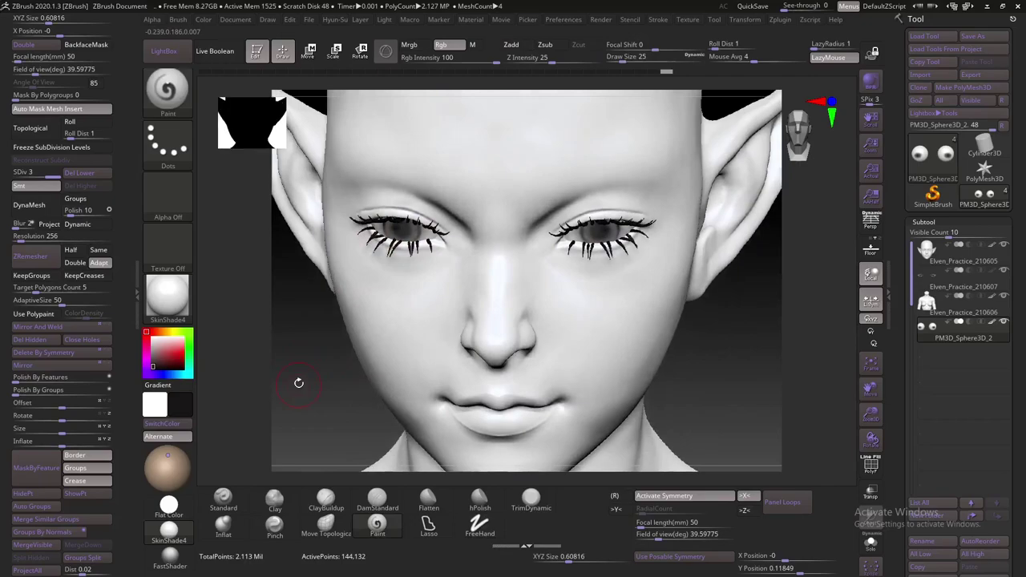
# Toggle see-through display on and off, zoom in on the left eye, and swap paint colours
pyautogui.click(870, 492)
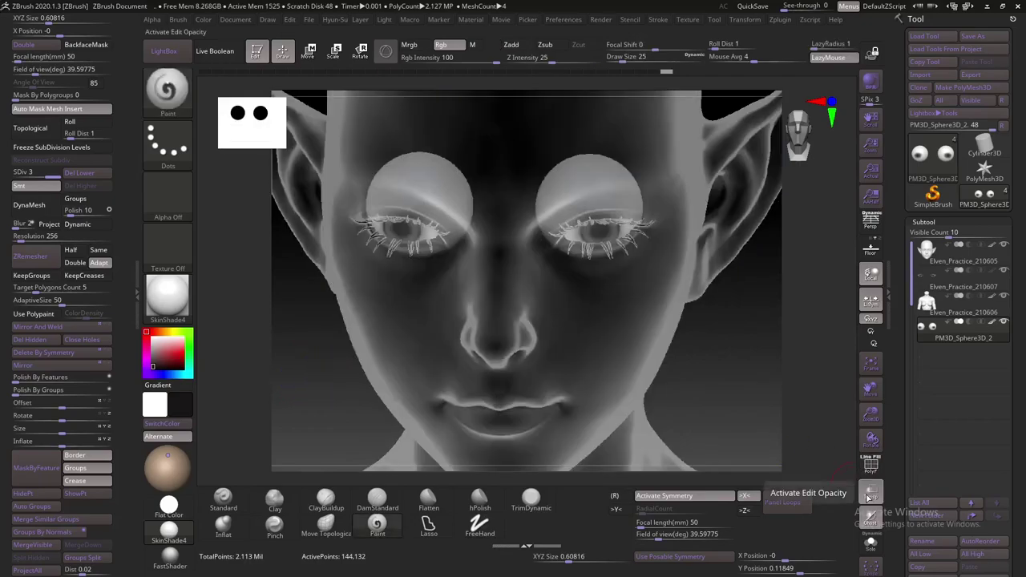
pyautogui.click(869, 496)
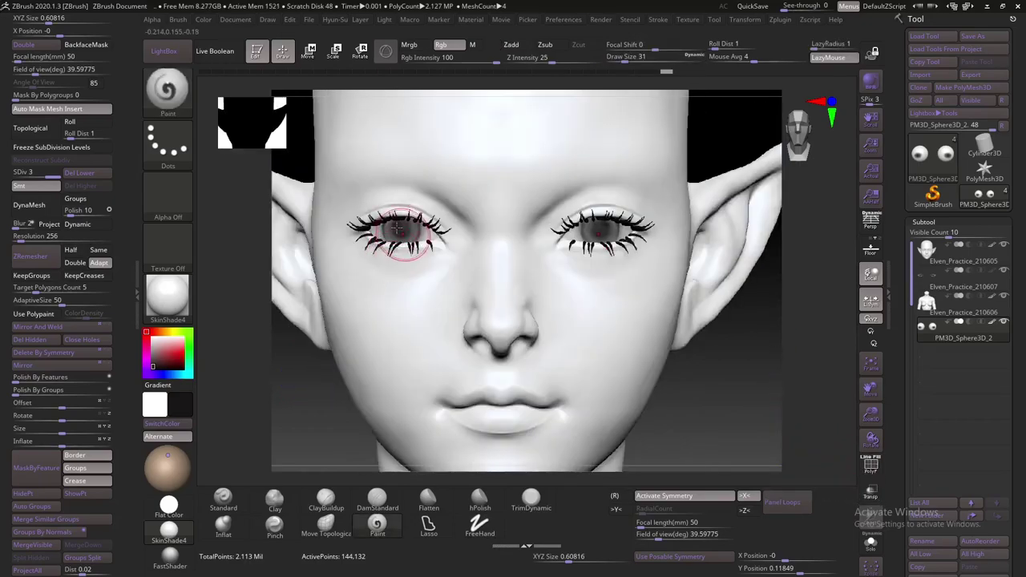
pyautogui.press('[')
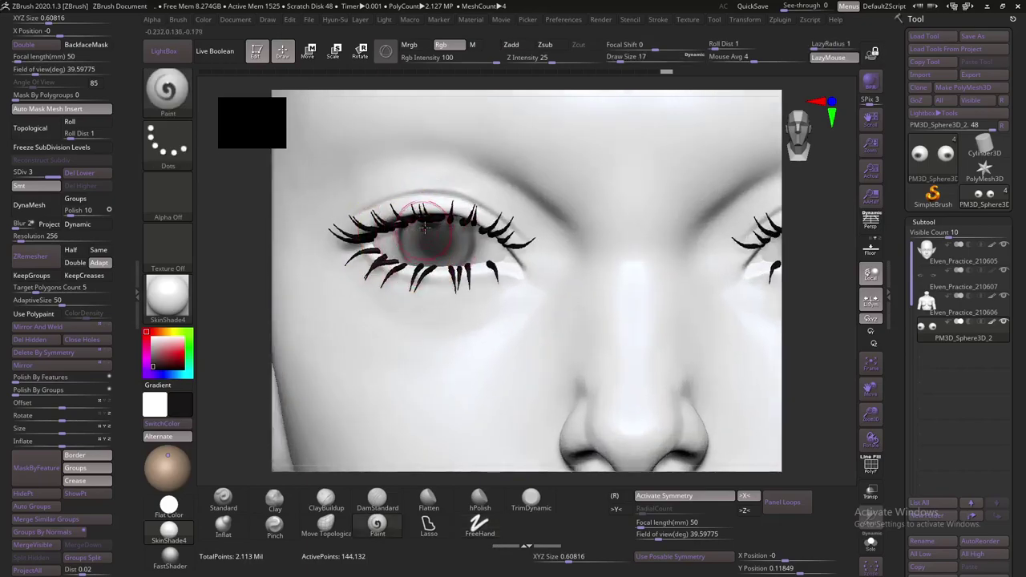
pyautogui.press('v')
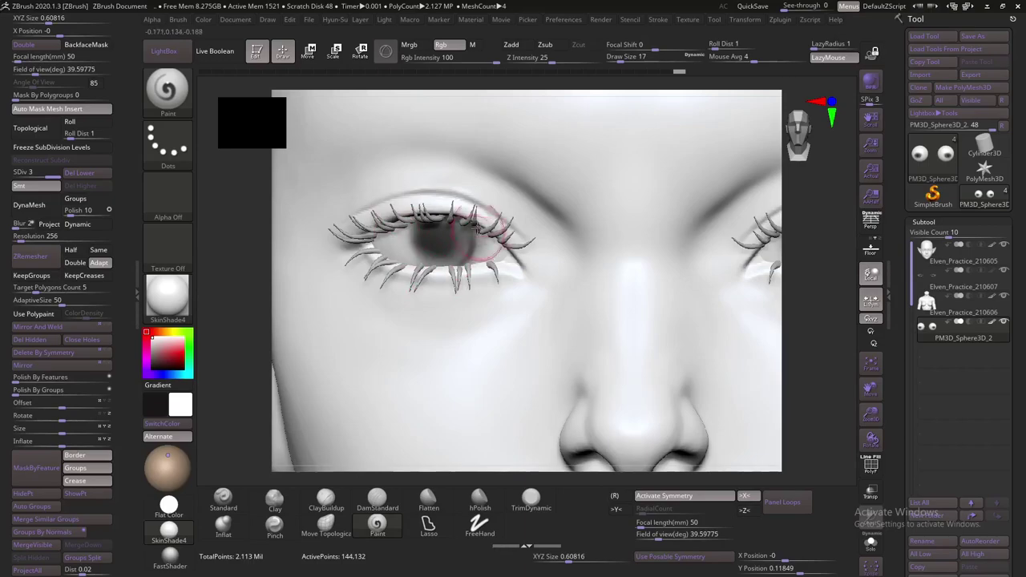
# Alternate between the eyeball and eyelash subtools, ending with the eyelashes selected
pyautogui.keyDown('alt'); pyautogui.click(439, 250); pyautogui.keyUp('alt')
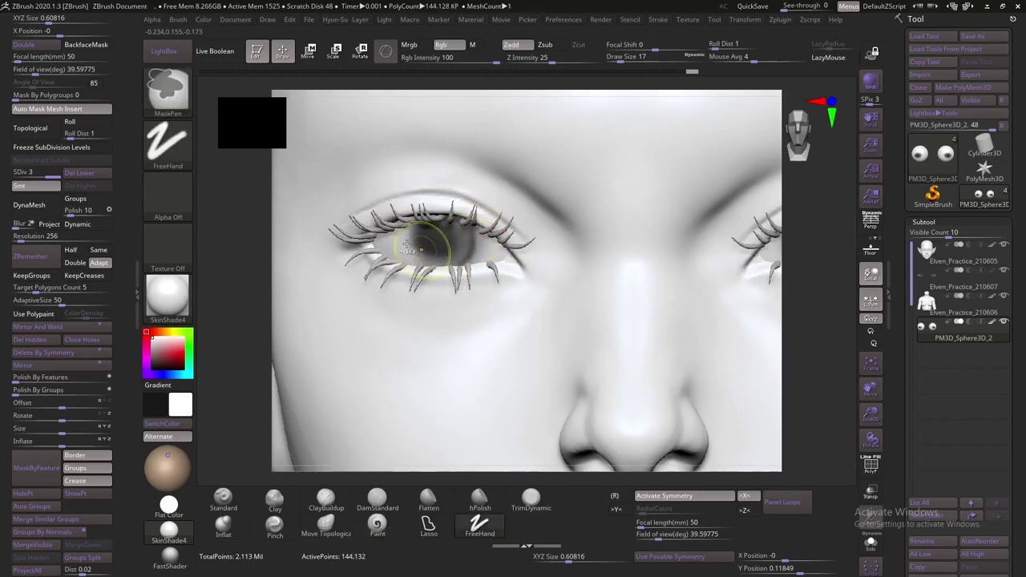
pyautogui.keyDown('alt'); pyautogui.click(463, 274); pyautogui.keyUp('alt')
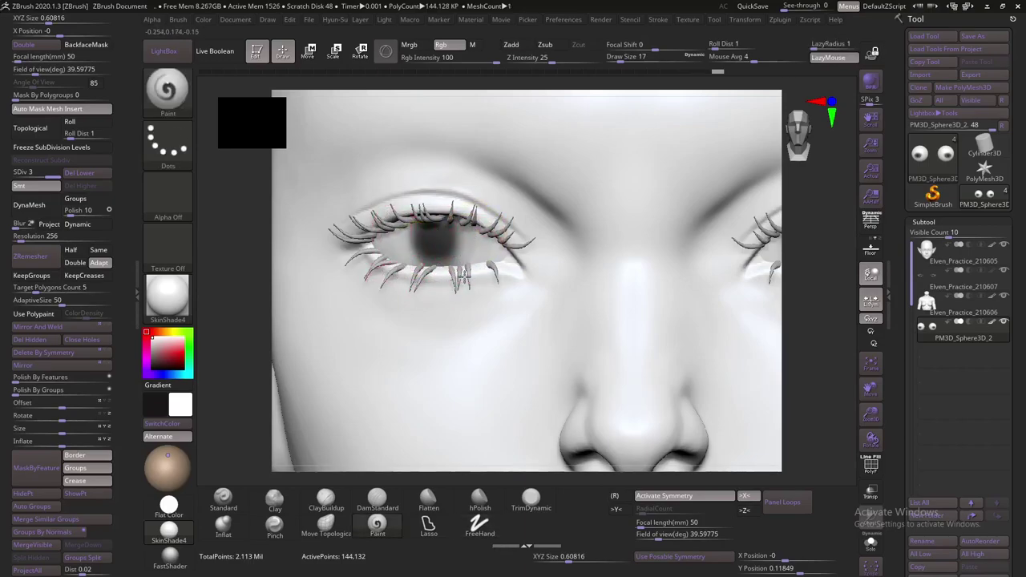
pyautogui.keyDown('alt'); pyautogui.click(418, 232); pyautogui.keyUp('alt')
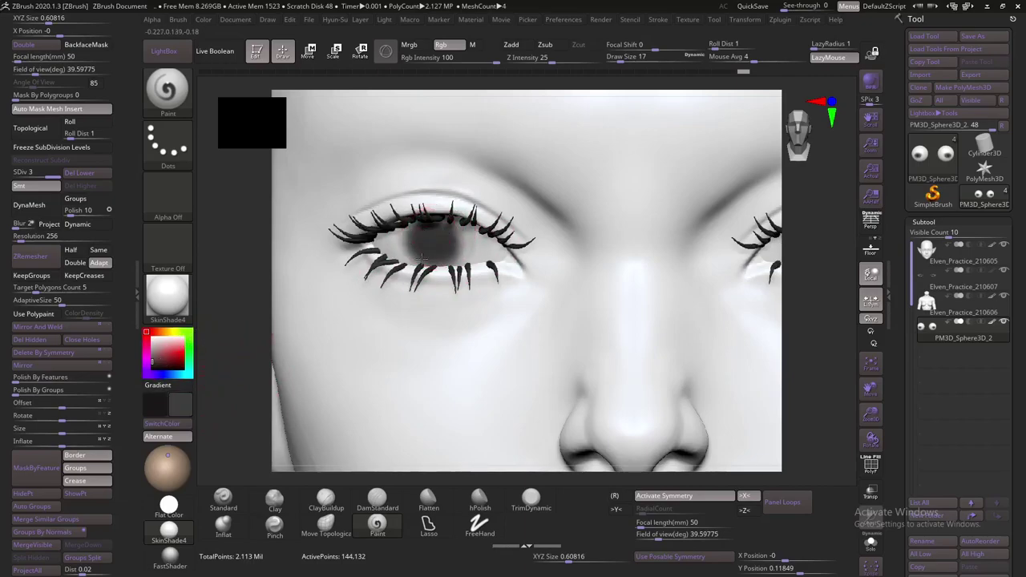
pyautogui.keyDown('alt'); pyautogui.click(425, 245); pyautogui.keyUp('alt')
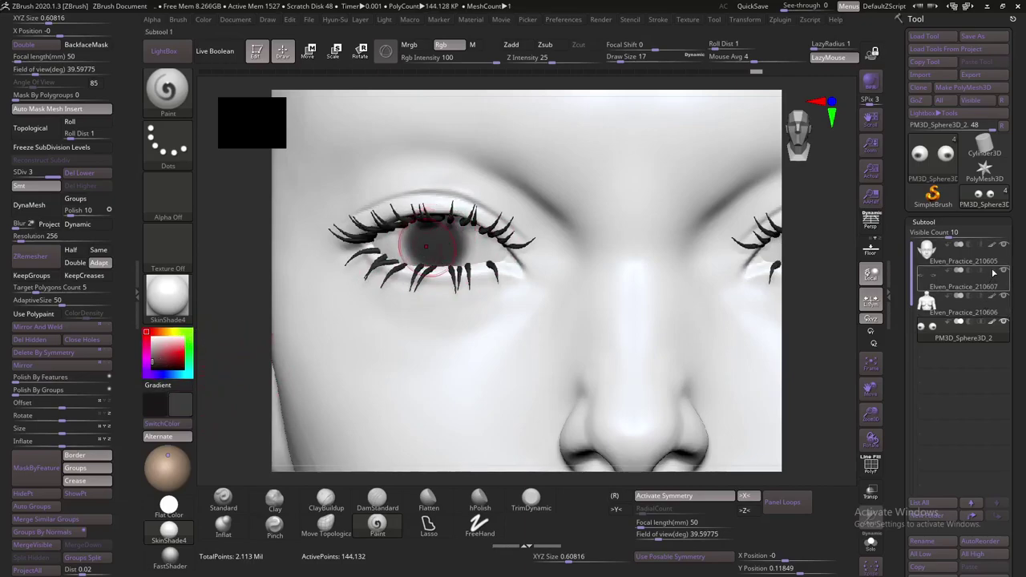
pyautogui.click(988, 311)
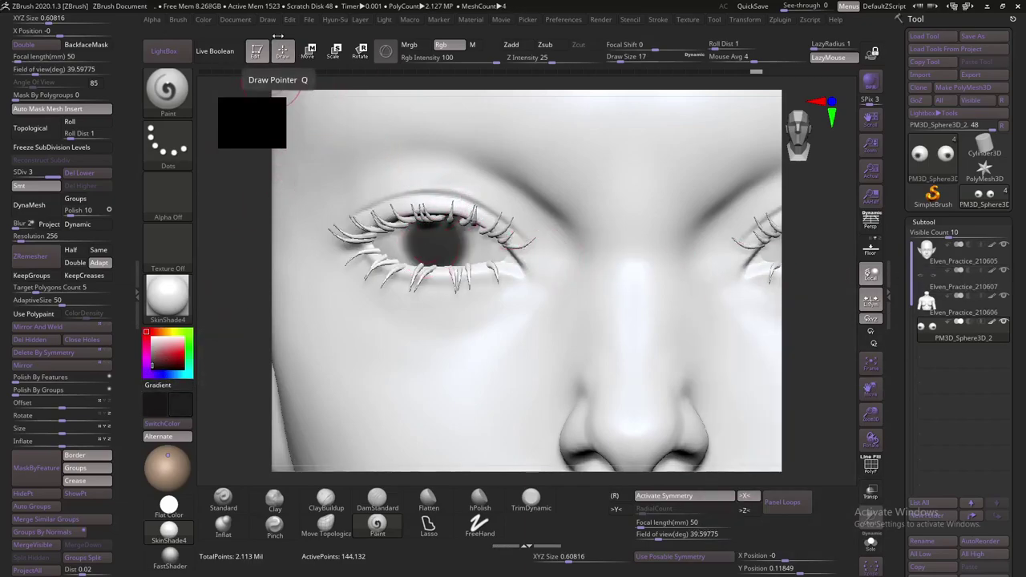
# Undo an accidental black fill, then fill the eyelashes solid black with FillObject
pyautogui.click(206, 20)
pyautogui.click(228, 247)
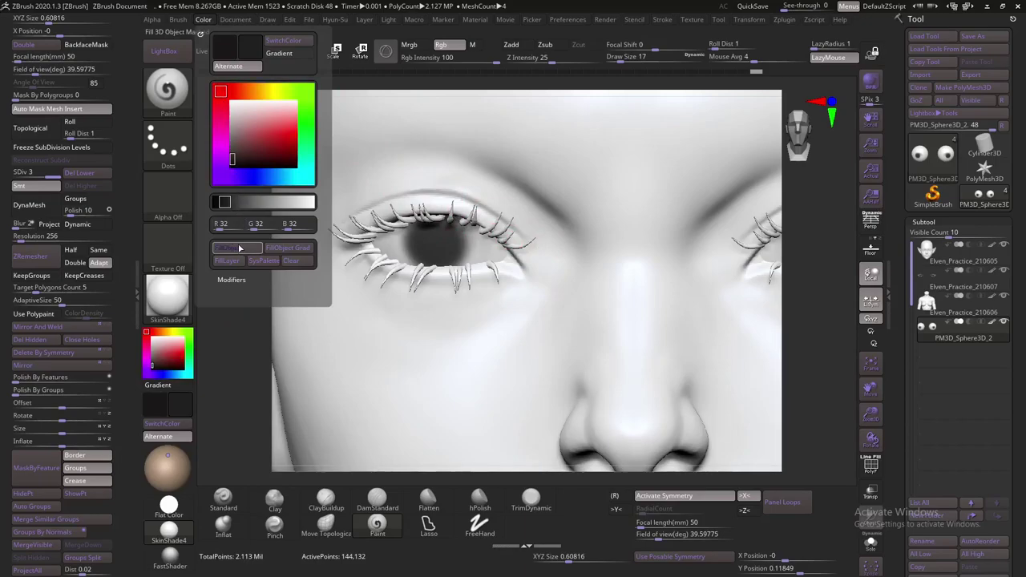
pyautogui.hotkey('ctrl', 'z')
pyautogui.click(961, 280)
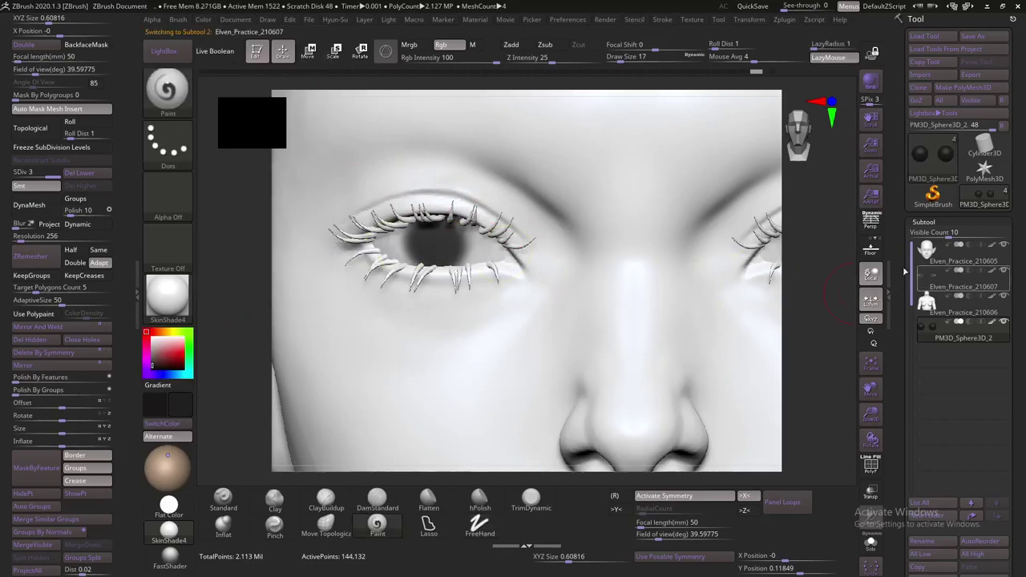
pyautogui.click(207, 20)
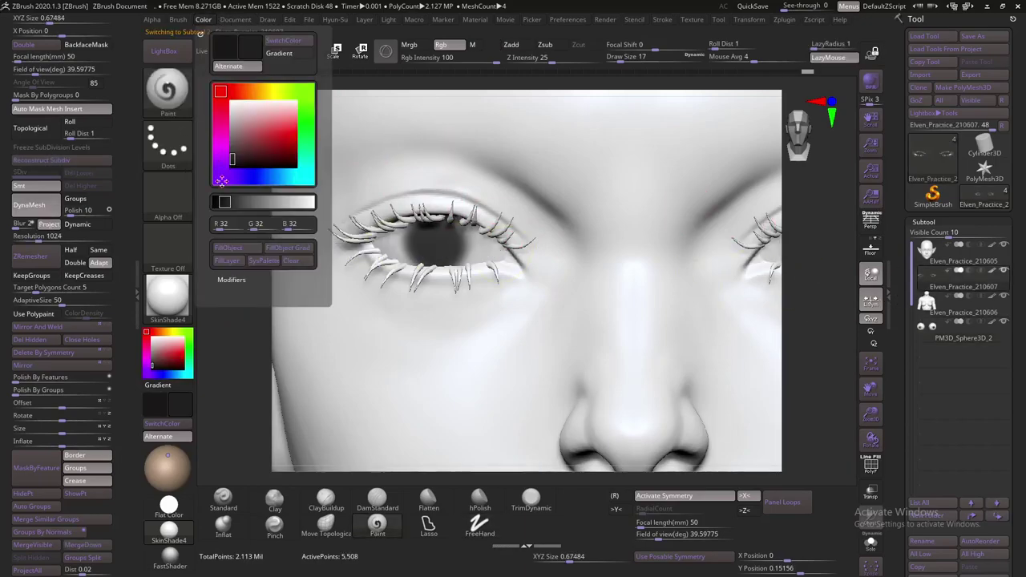
pyautogui.click(228, 249)
# Select the PM3D_Sphere3D_2 eyeball subtool and paint its iris darker
pyautogui.click(922, 327)
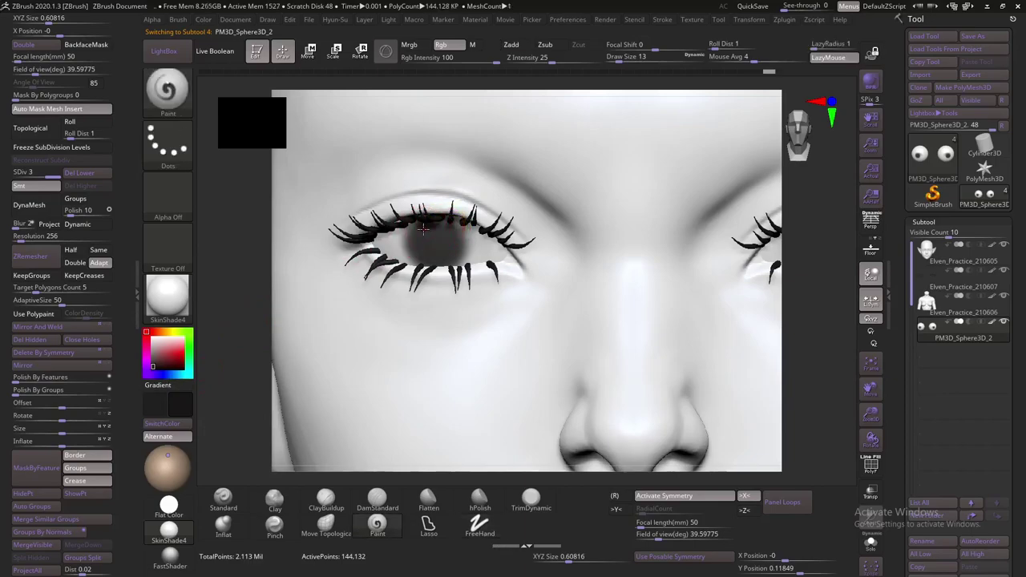
pyautogui.moveTo(447, 223); pyautogui.dragTo(450, 252)
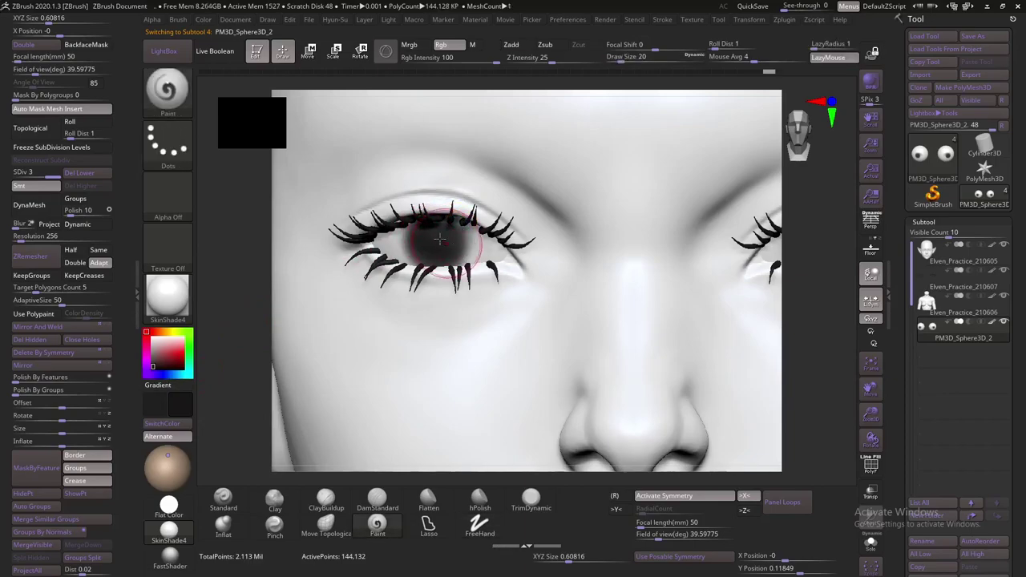
pyautogui.press('[')
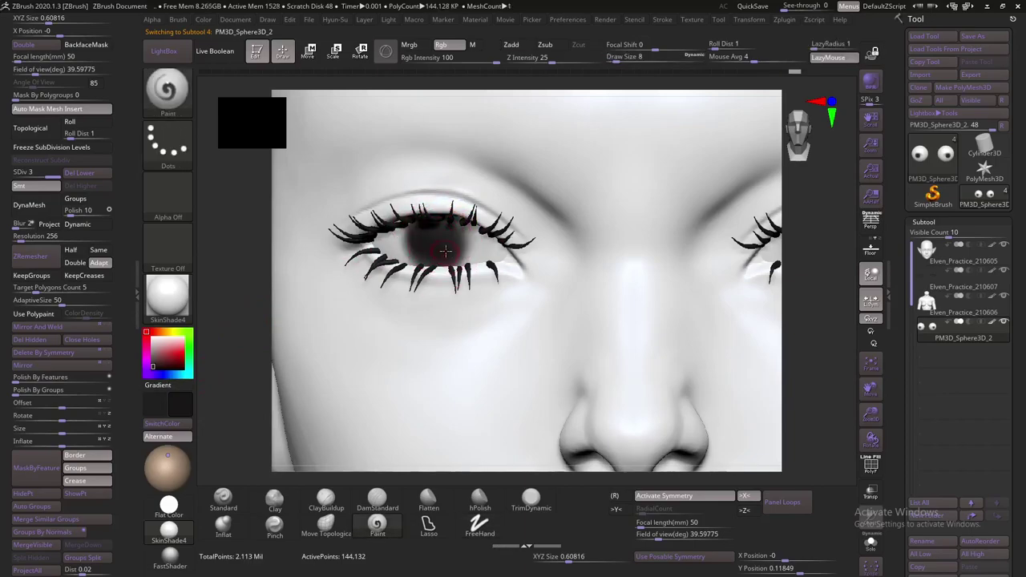
pyautogui.press(']')
pyautogui.moveTo(446, 251)
pyautogui.mouseDown()
pyautogui.moveTo(428, 261)
pyautogui.moveTo(457, 217)
pyautogui.mouseUp()
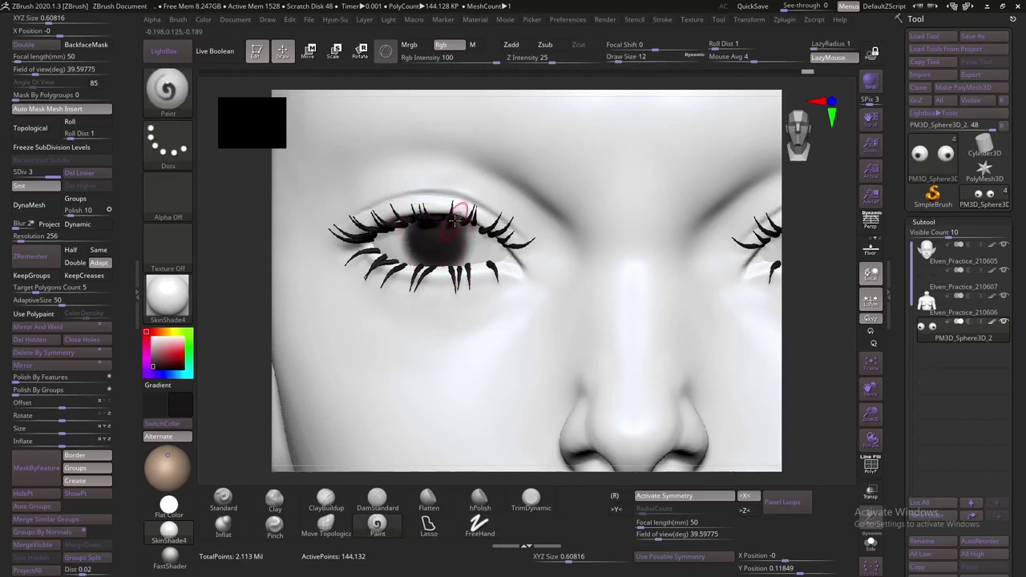
# With see-through on, darken the iris toward the upper lid and paint the lower lid at size 13
pyautogui.click(875, 497)
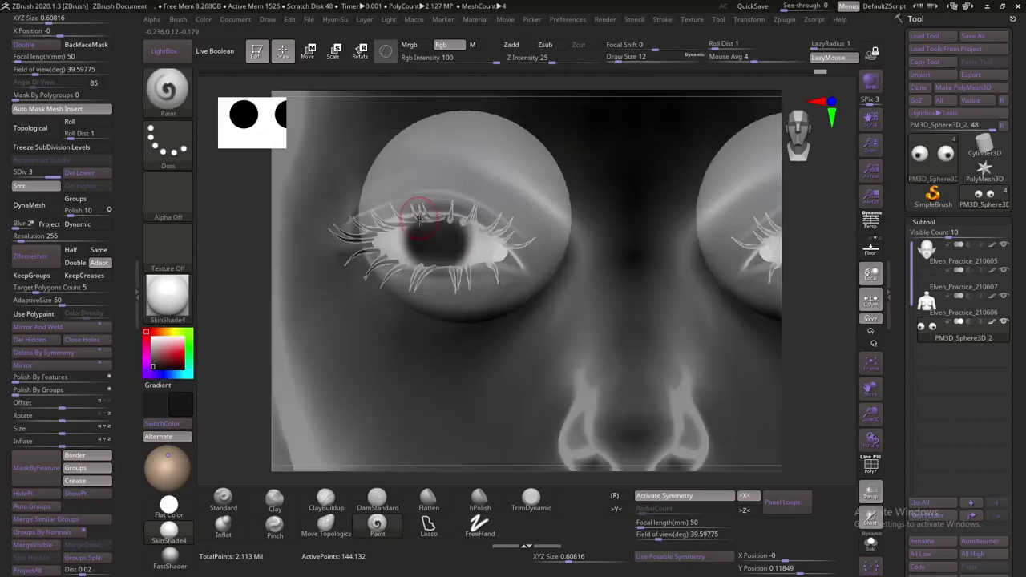
pyautogui.press(']')
pyautogui.moveTo(421, 250); pyautogui.dragTo(407, 215)
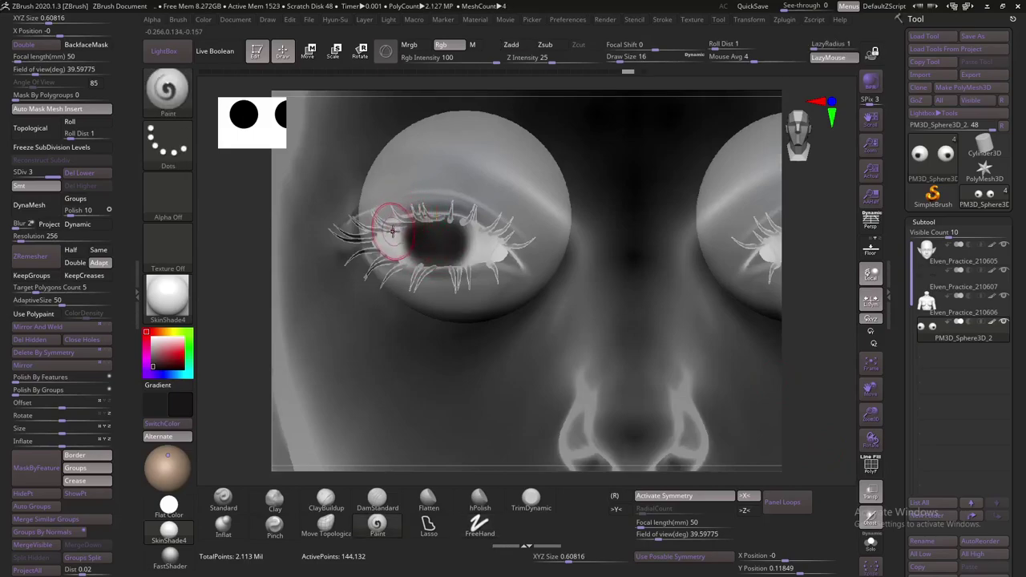
pyautogui.press('c')
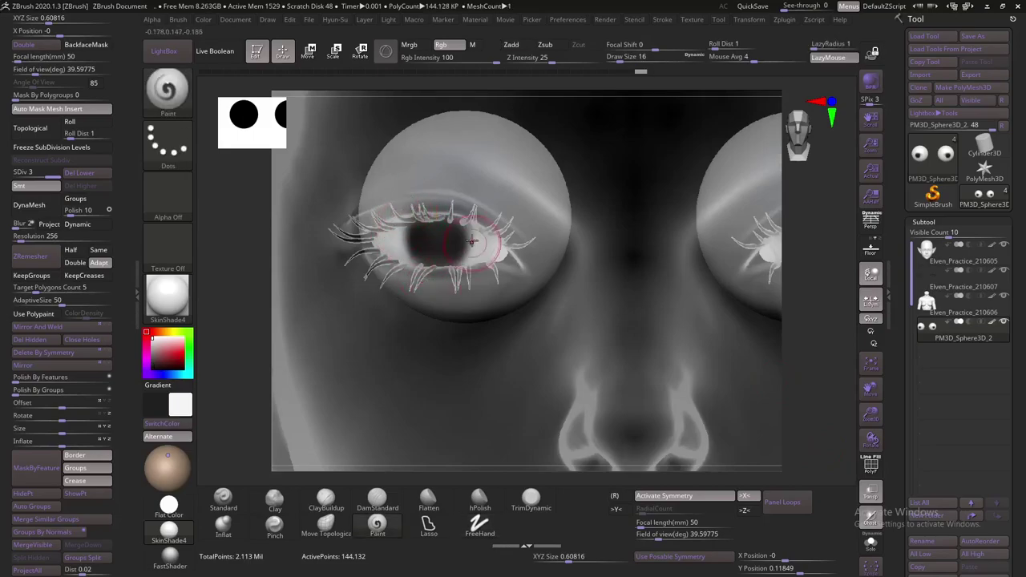
pyautogui.press('s')
pyautogui.moveTo(479, 225); pyautogui.dragTo(464, 244)
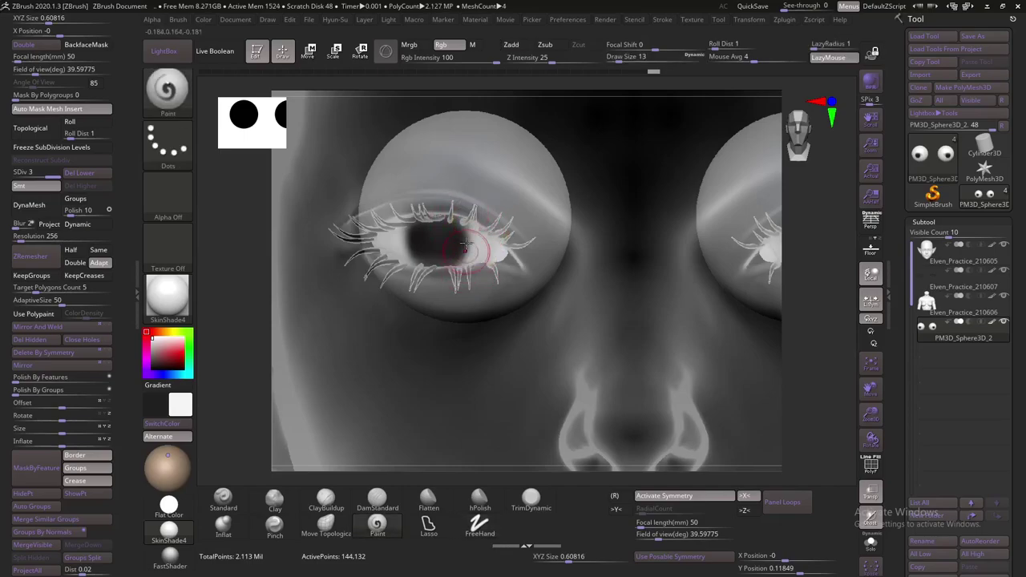
pyautogui.moveTo(440, 281)
pyautogui.mouseDown()
pyautogui.moveTo(446, 271)
pyautogui.moveTo(433, 265)
pyautogui.mouseUp()
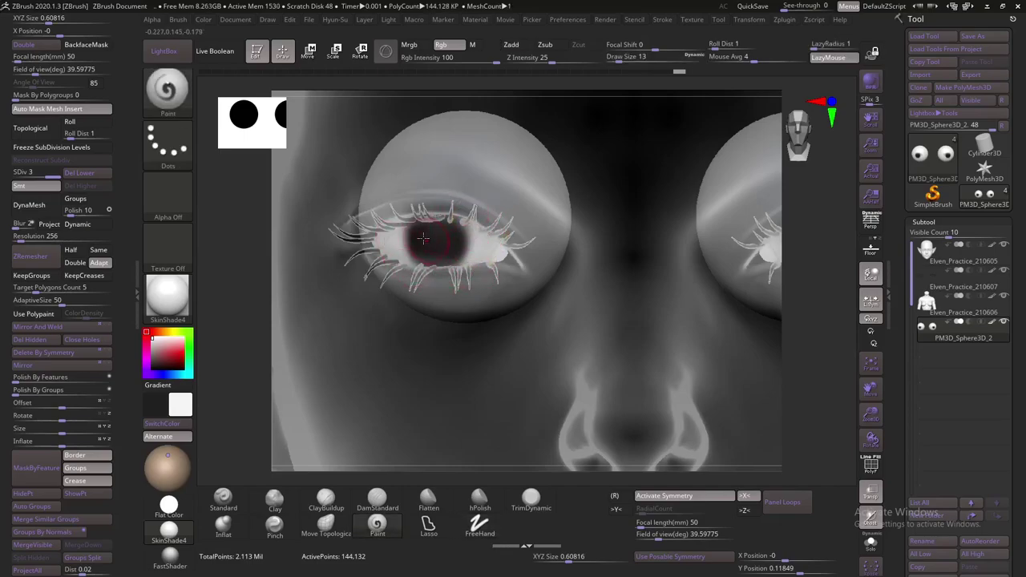
# Swap colours and darken more of the iris toward the left, keeping brush size 13
pyautogui.click(185, 425)
pyautogui.moveTo(416, 246); pyautogui.dragTo(442, 258)
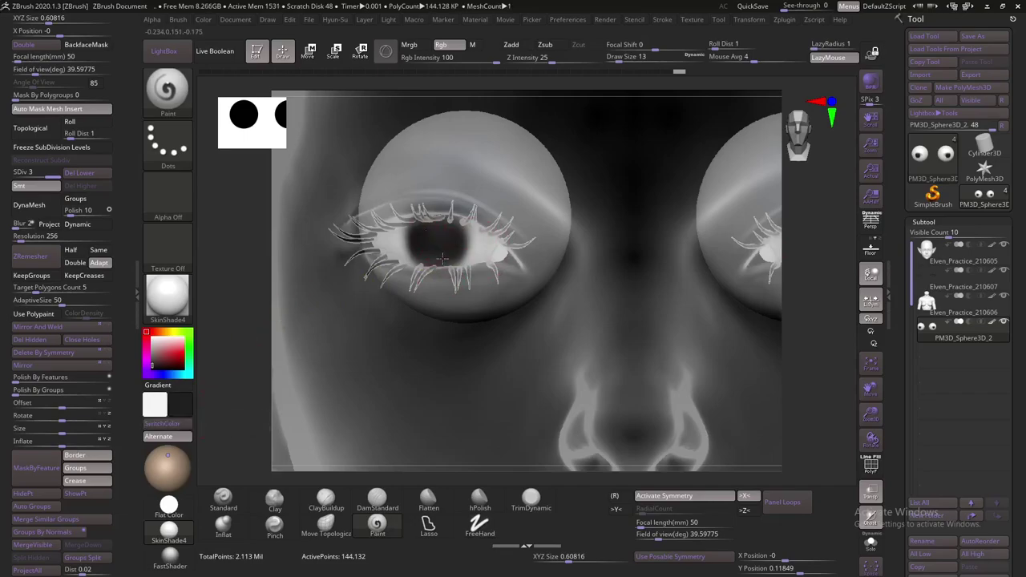
pyautogui.moveTo(757, 256); pyautogui.dragTo(424, 256, button='right')
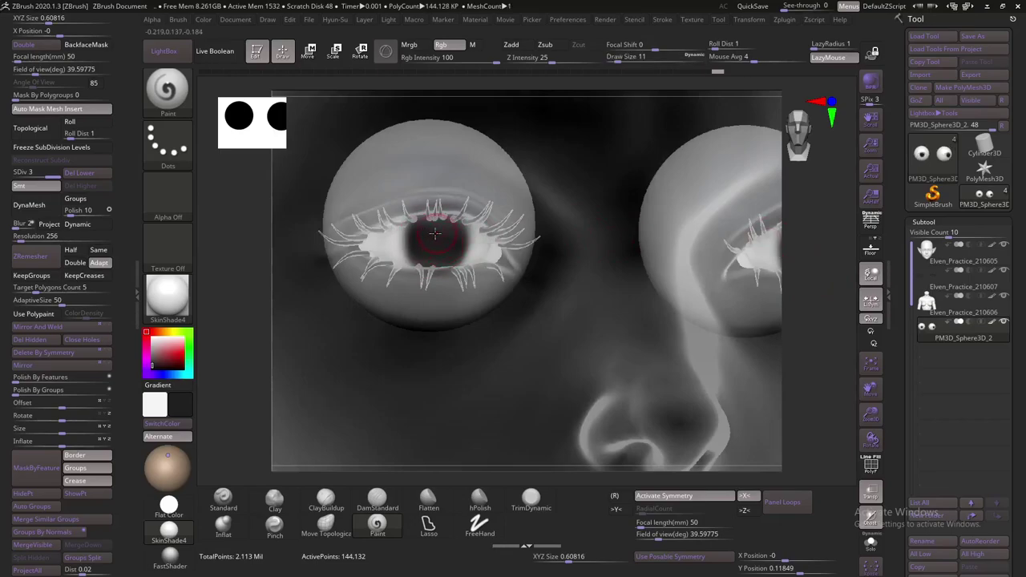
pyautogui.moveTo(383, 238)
pyautogui.mouseDown()
pyautogui.moveTo(421, 222)
pyautogui.moveTo(442, 251)
pyautogui.mouseUp()
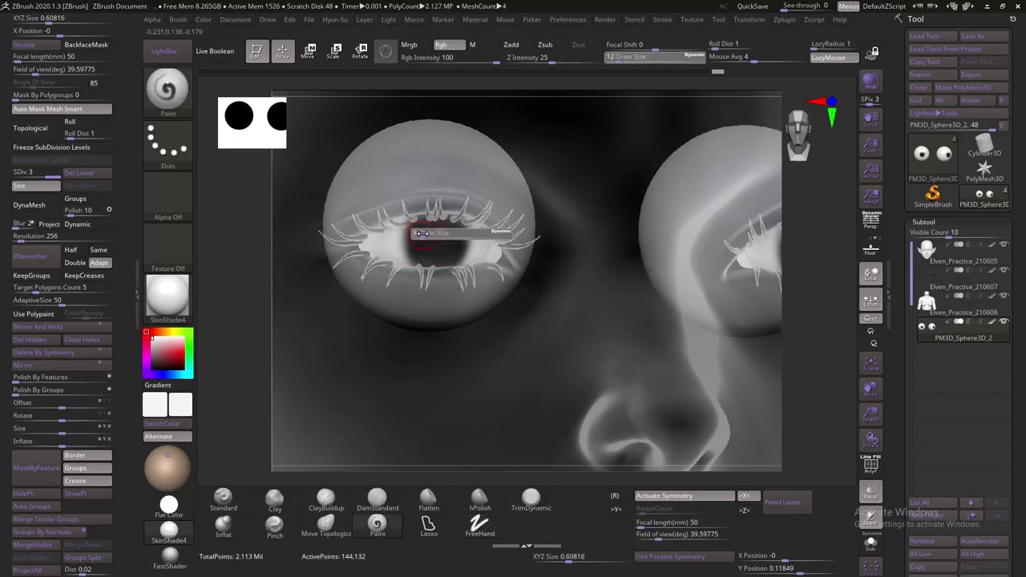
pyautogui.press('[')
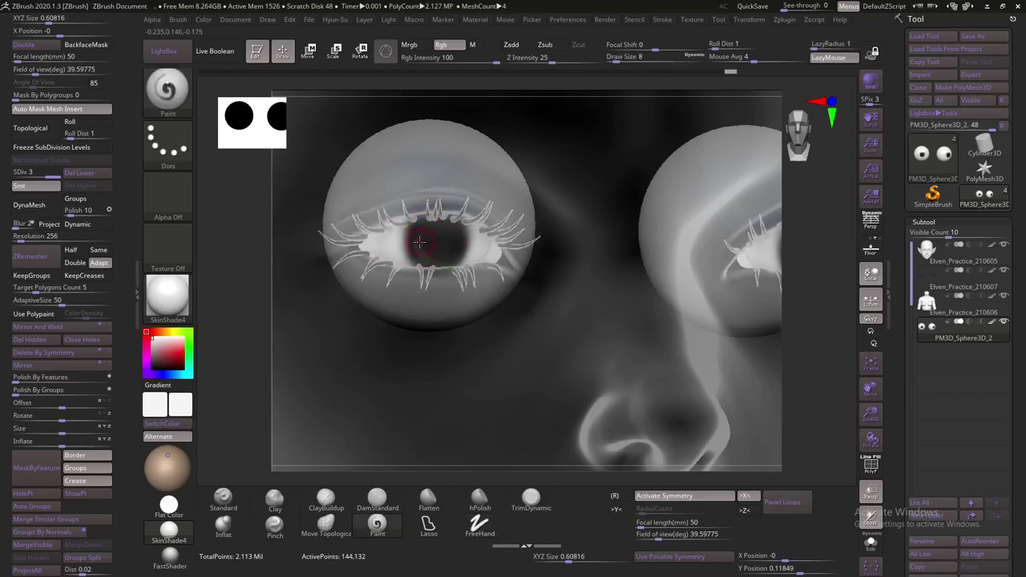
pyautogui.write('s13')
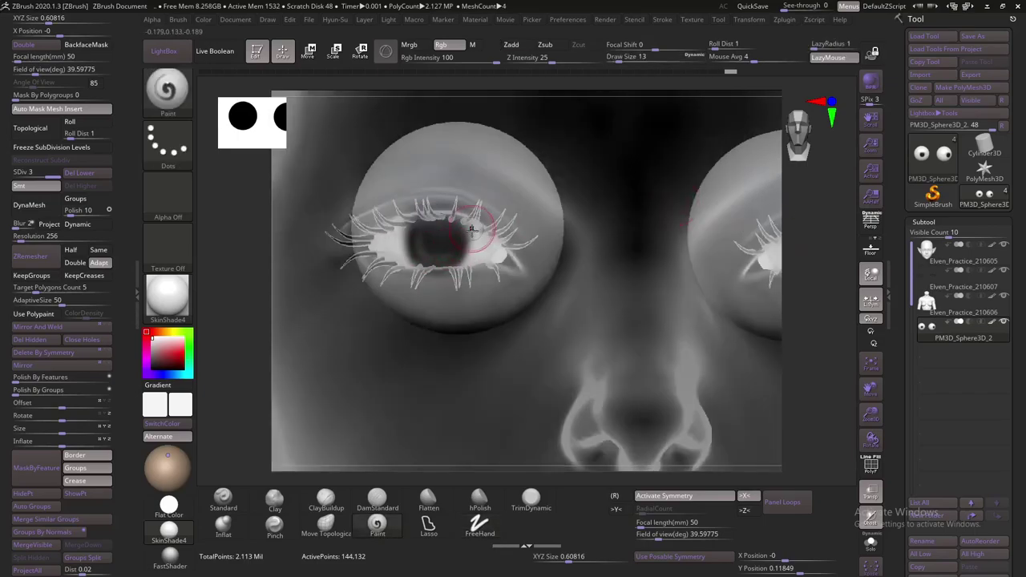
pyautogui.moveTo(805, 227)
pyautogui.mouseDown()
pyautogui.moveTo(453, 236)
pyautogui.moveTo(447, 263)
pyautogui.mouseUp()
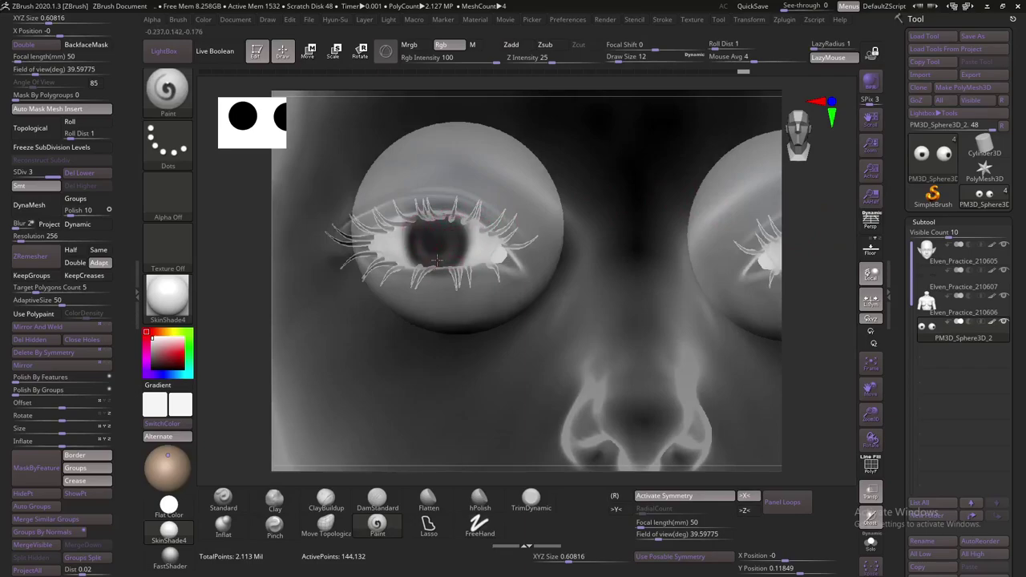
# Set the secondary colour to black and darken the pupil centre, refining the brush size
pyautogui.moveTo(809, 248); pyautogui.dragTo(629, 253)
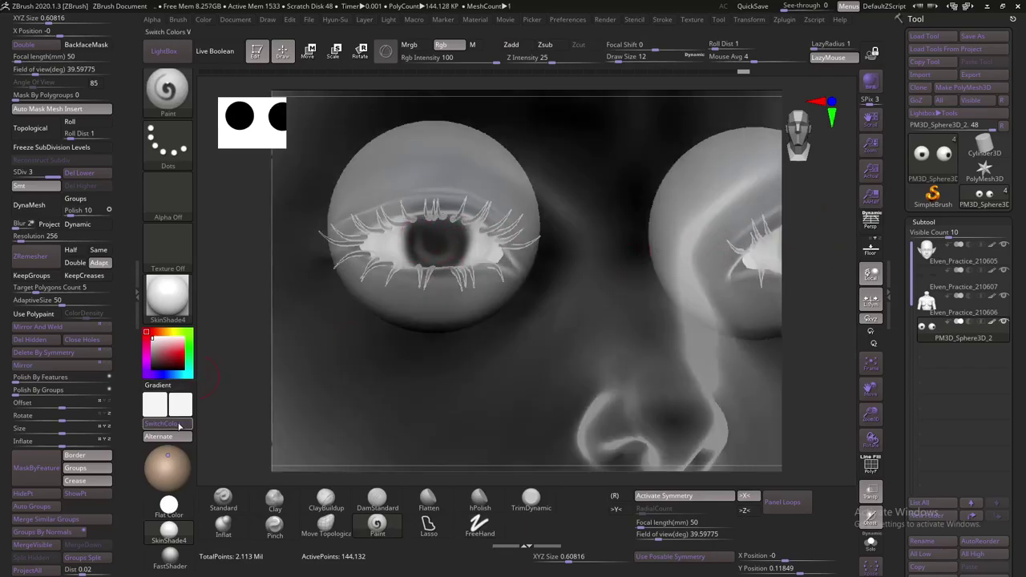
pyautogui.click(149, 371)
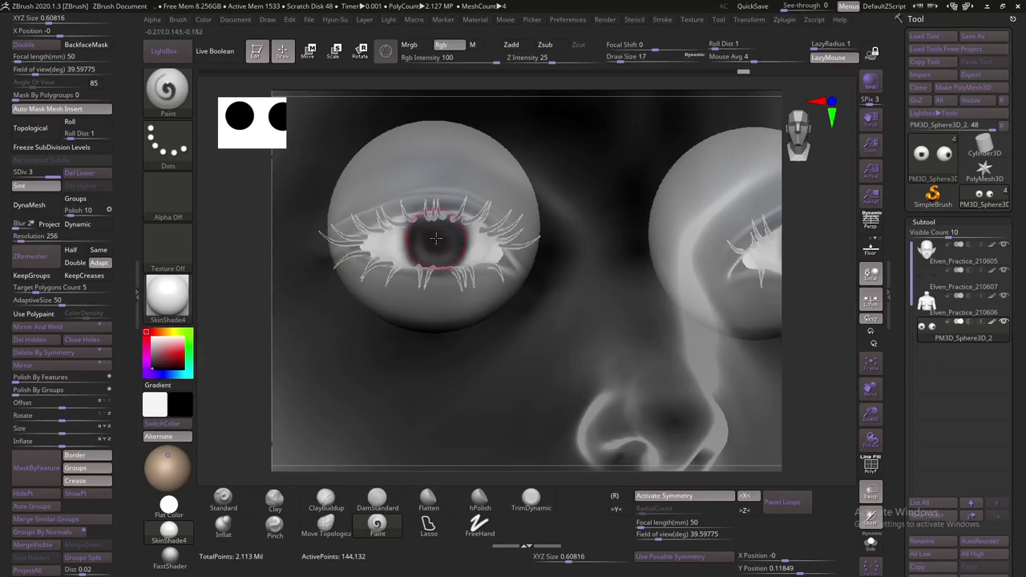
pyautogui.keyDown('ctrl'); pyautogui.moveTo(433, 242); pyautogui.dragTo(436, 270, button='right'); pyautogui.keyUp('ctrl')
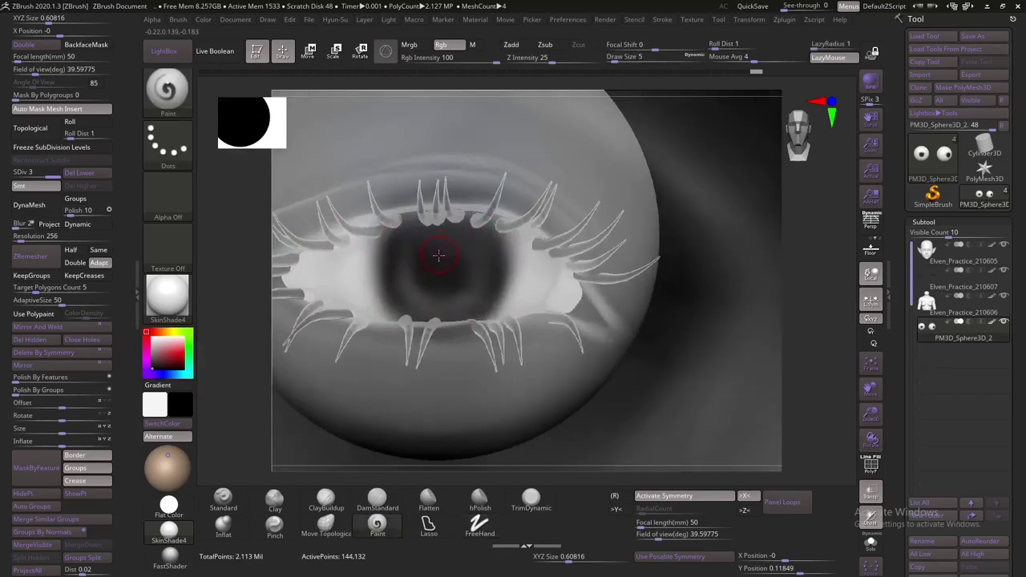
pyautogui.moveTo(436, 271)
pyautogui.mouseDown()
pyautogui.moveTo(444, 262)
pyautogui.moveTo(452, 276)
pyautogui.mouseUp()
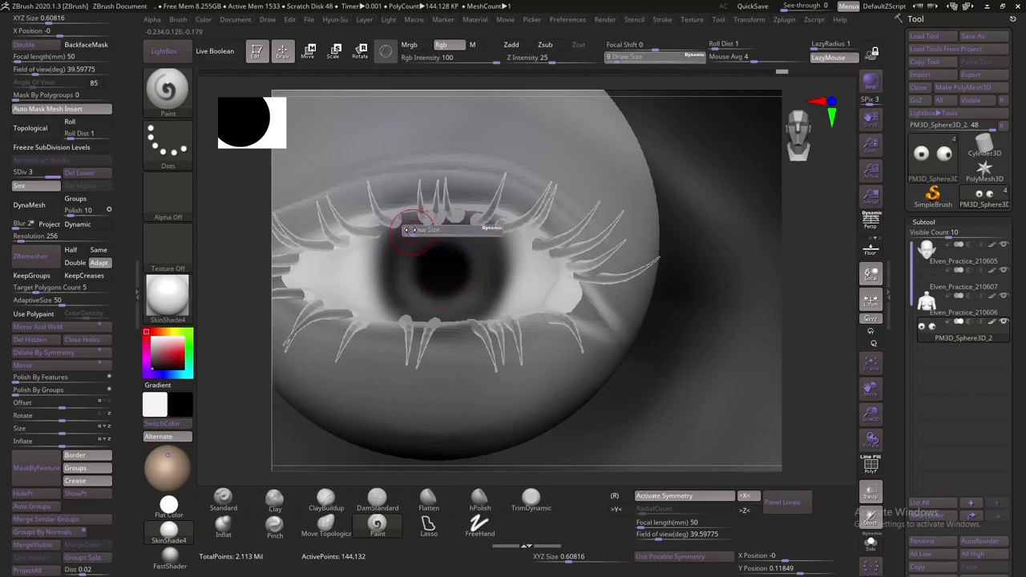
pyautogui.press('[')
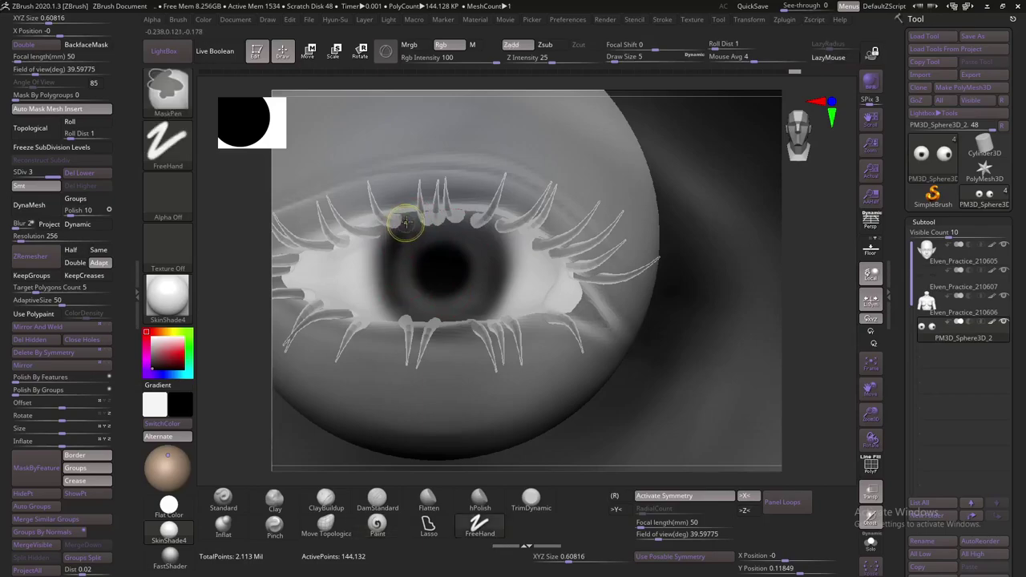
pyautogui.press('[')
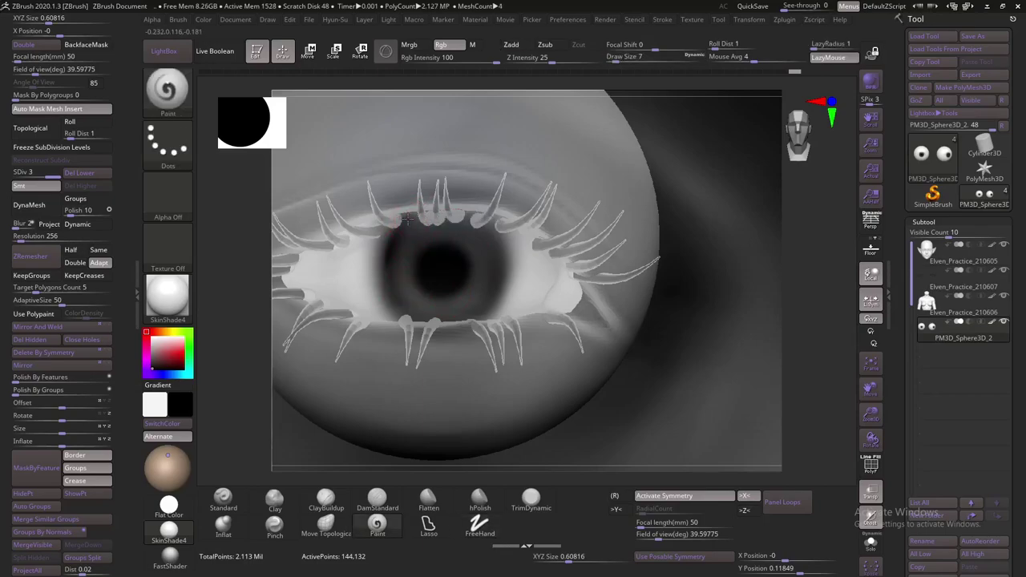
pyautogui.press(']')
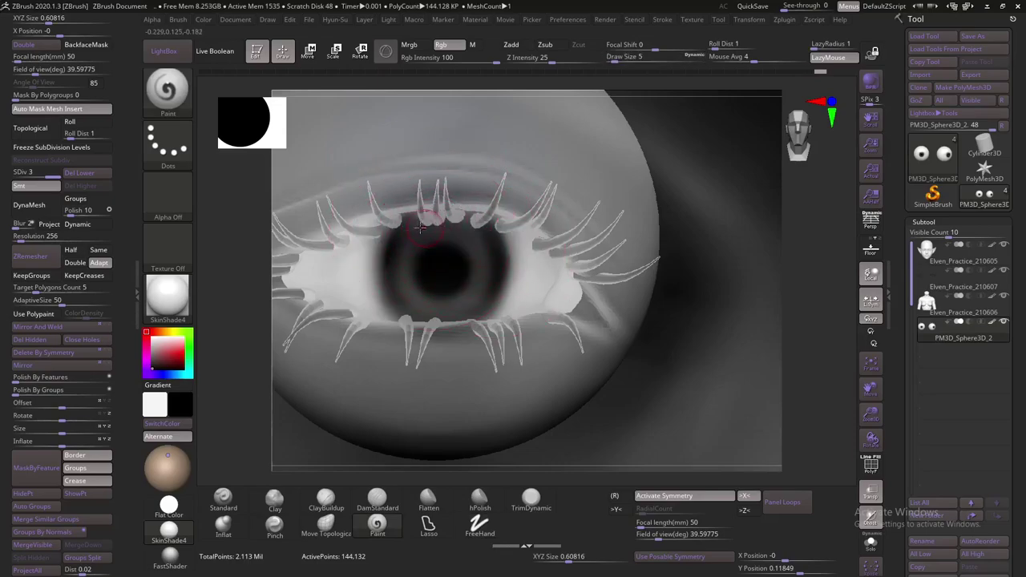
pyautogui.press(']')
pyautogui.press(']')
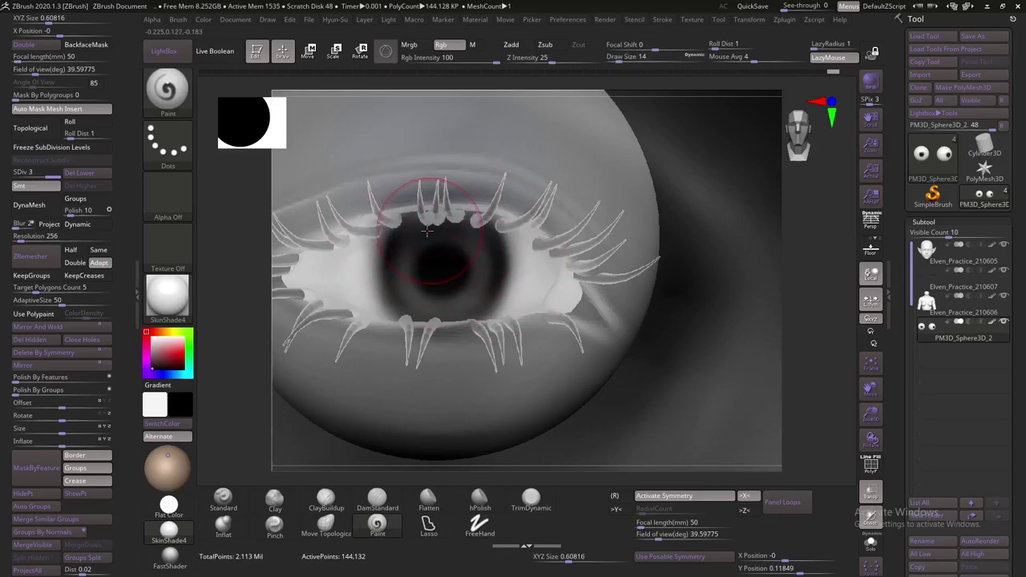
# Zoom out to the whole face, set brush size to 65, and rotate the face to review
pyautogui.keyDown('ctrl'); pyautogui.moveTo(561, 160); pyautogui.dragTo(425, 184, button='right'); pyautogui.keyUp('ctrl')
pyautogui.press('s')
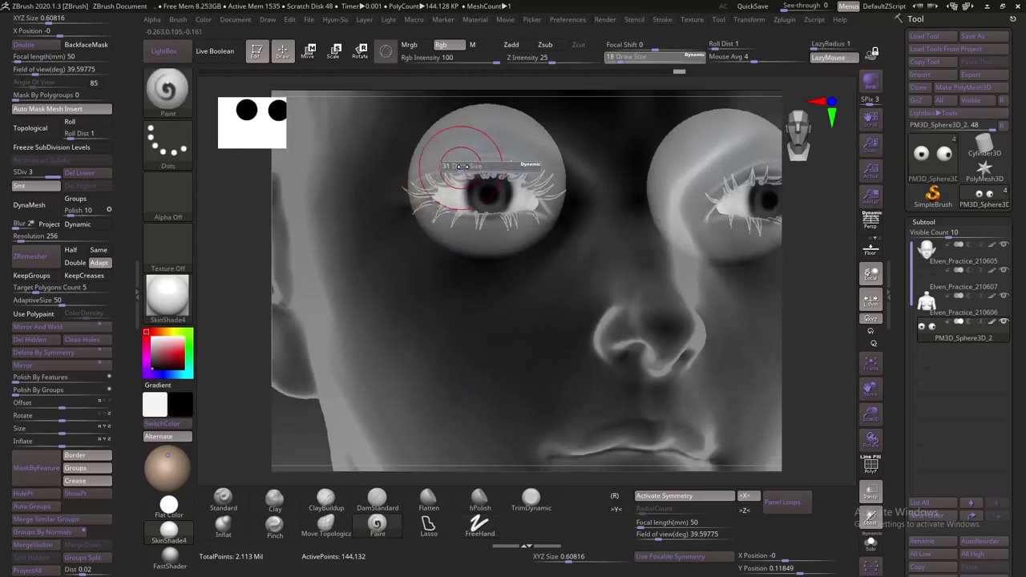
pyautogui.moveTo(462, 166); pyautogui.dragTo(513, 165)
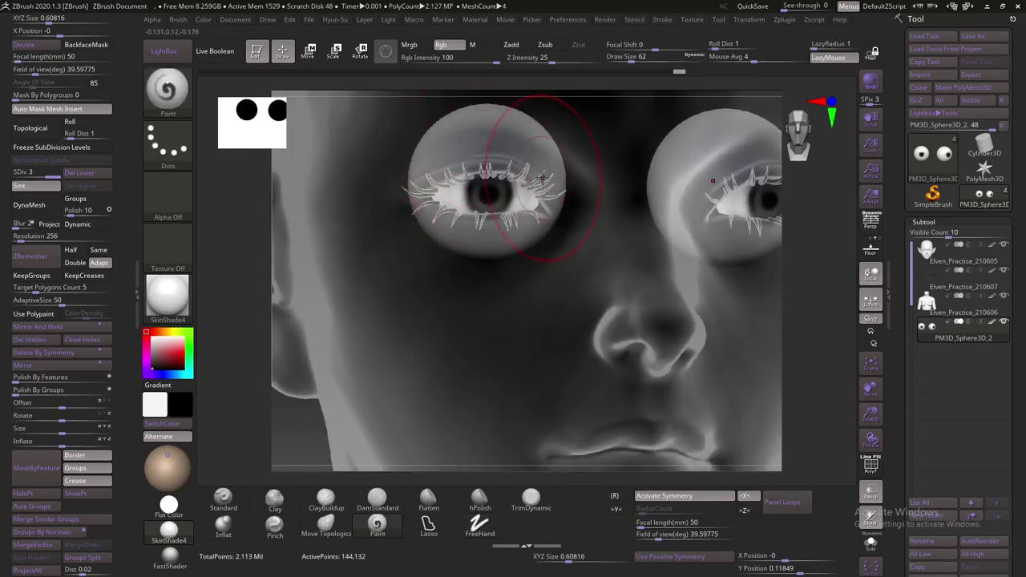
pyautogui.press('s')
pyautogui.moveTo(457, 206); pyautogui.dragTo(465, 206)
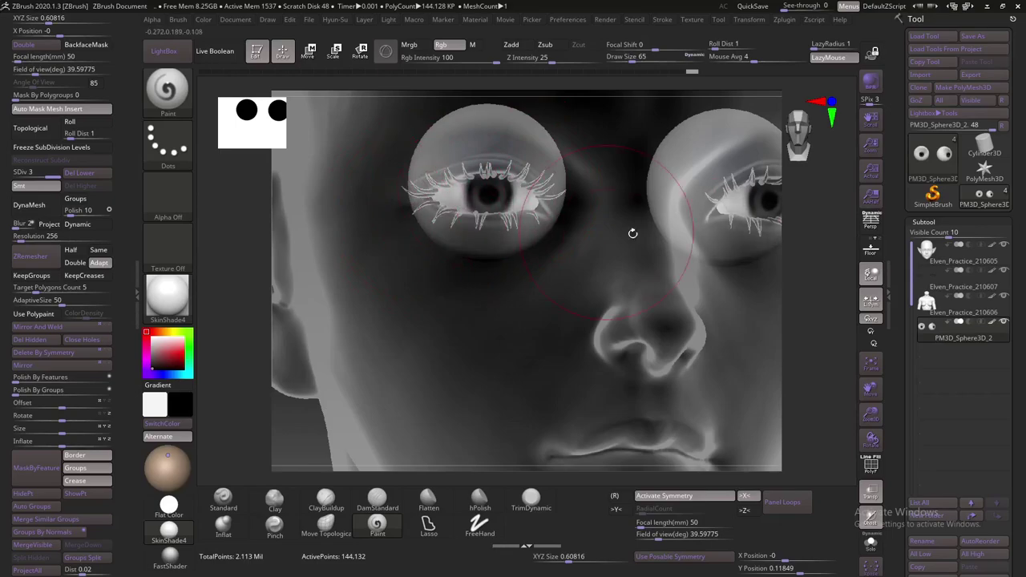
pyautogui.moveTo(817, 266); pyautogui.dragTo(571, 213)
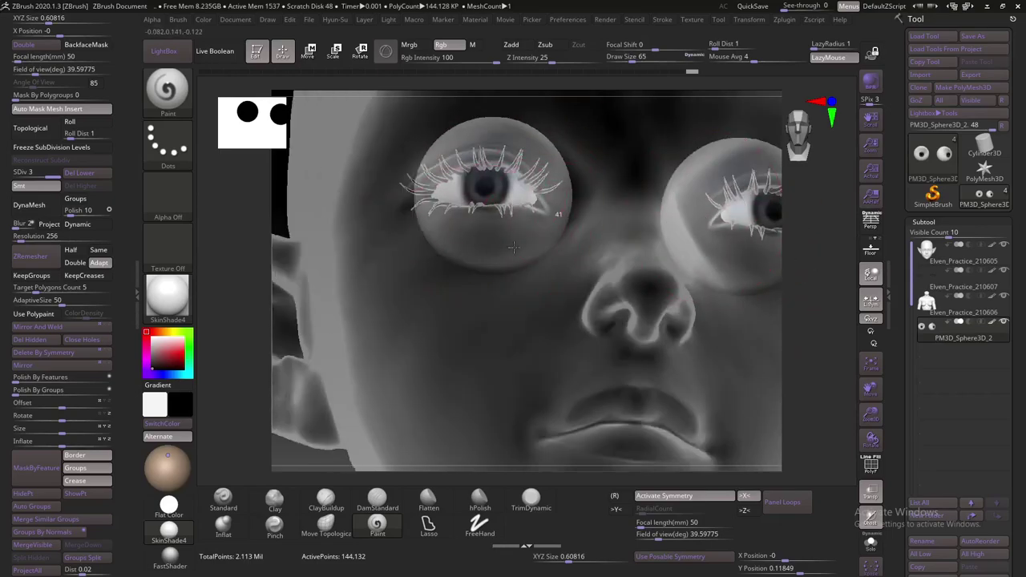
pyautogui.moveTo(756, 240); pyautogui.dragTo(710, 217)
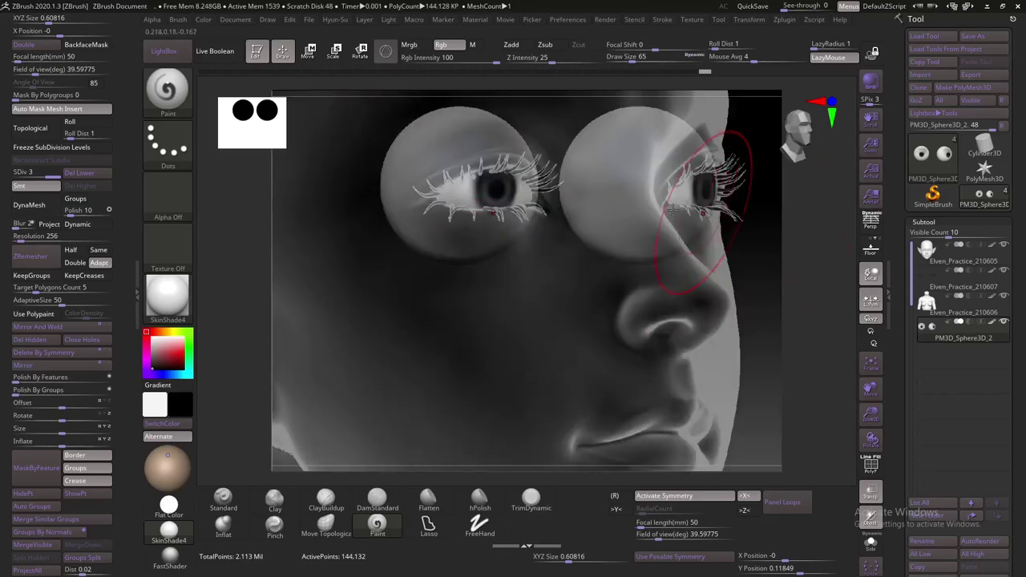
pyautogui.moveTo(835, 254); pyautogui.dragTo(664, 217)
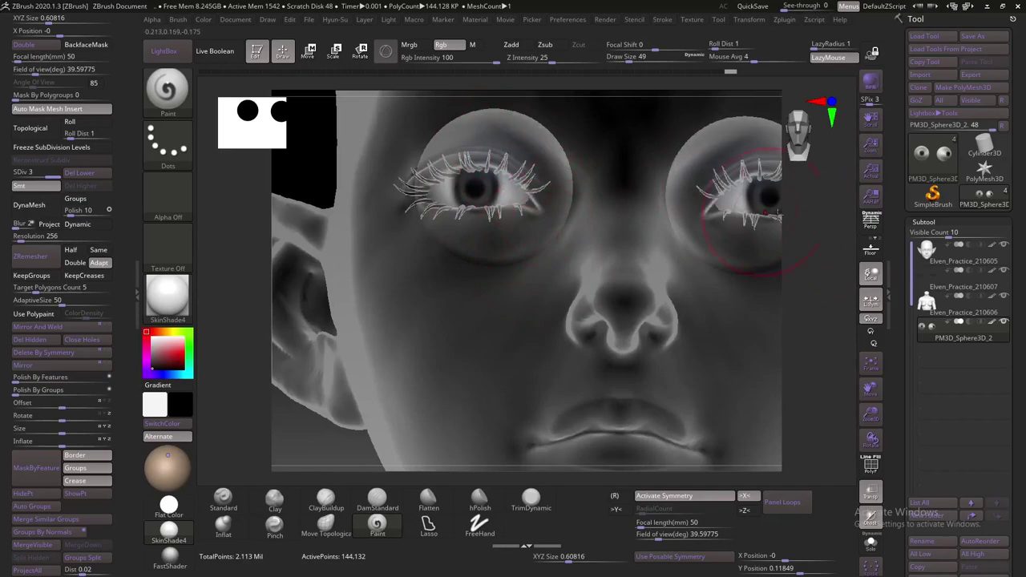
pyautogui.moveTo(476, 114); pyautogui.dragTo(458, 160, button='right')
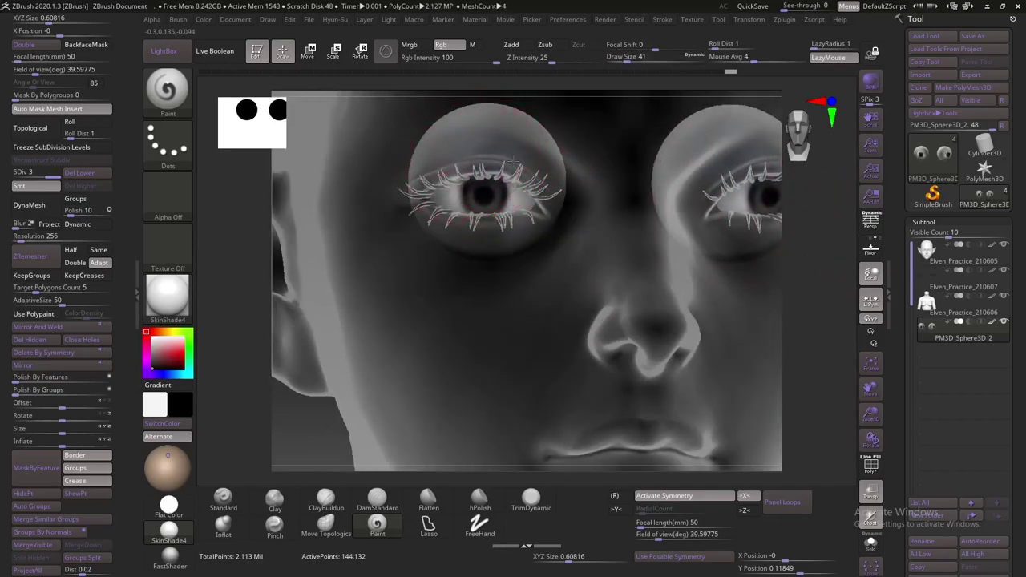
# Change the brush size to 62 then 35 and review the cheek, ear and shoulders
pyautogui.press('s')
pyautogui.moveTo(481, 149); pyautogui.dragTo(521, 149)
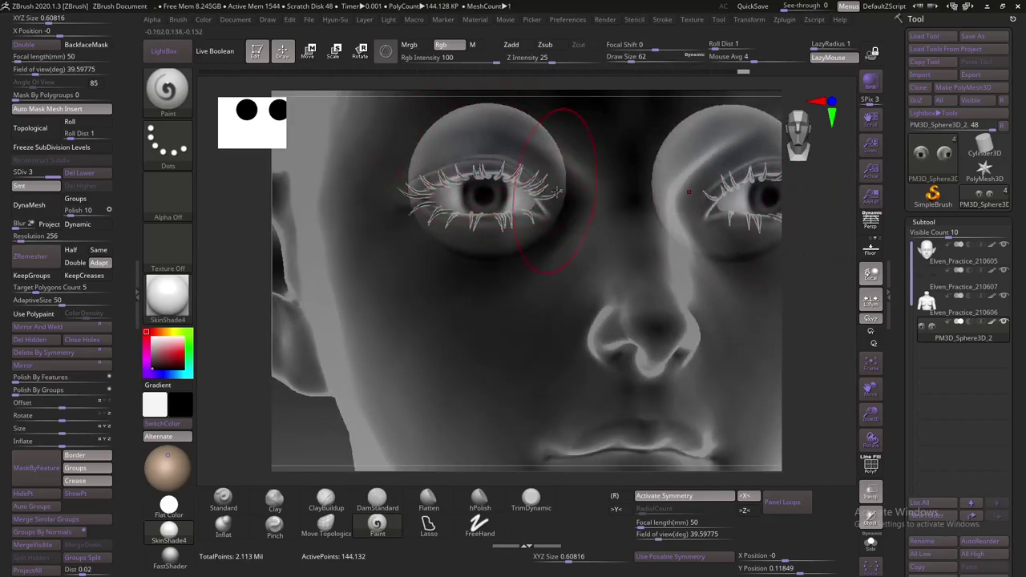
pyautogui.moveTo(797, 250)
pyautogui.mouseDown()
pyautogui.moveTo(811, 233)
pyautogui.moveTo(793, 233)
pyautogui.mouseUp()
pyautogui.press('s')
pyautogui.moveTo(522, 228); pyautogui.dragTo(433, 207)
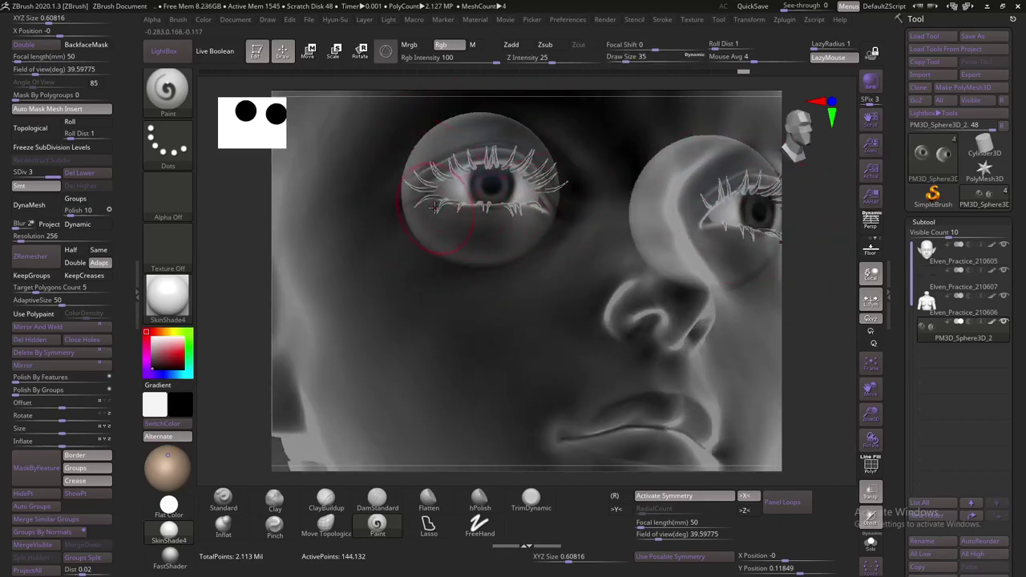
pyautogui.moveTo(799, 232); pyautogui.dragTo(577, 176)
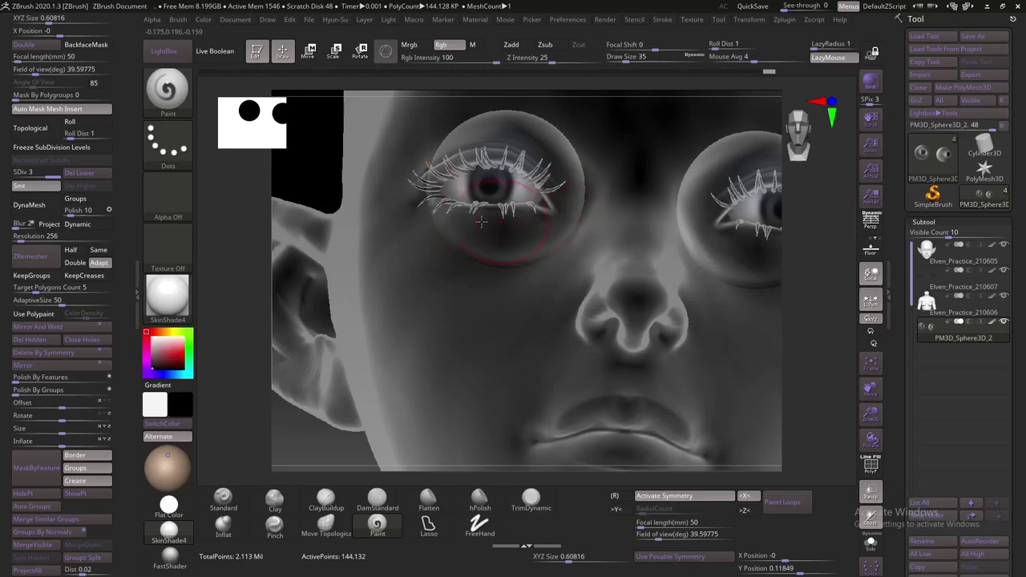
pyautogui.keyDown('ctrl'); pyautogui.moveTo(541, 238); pyautogui.dragTo(411, 318, button='right'); pyautogui.keyUp('ctrl')
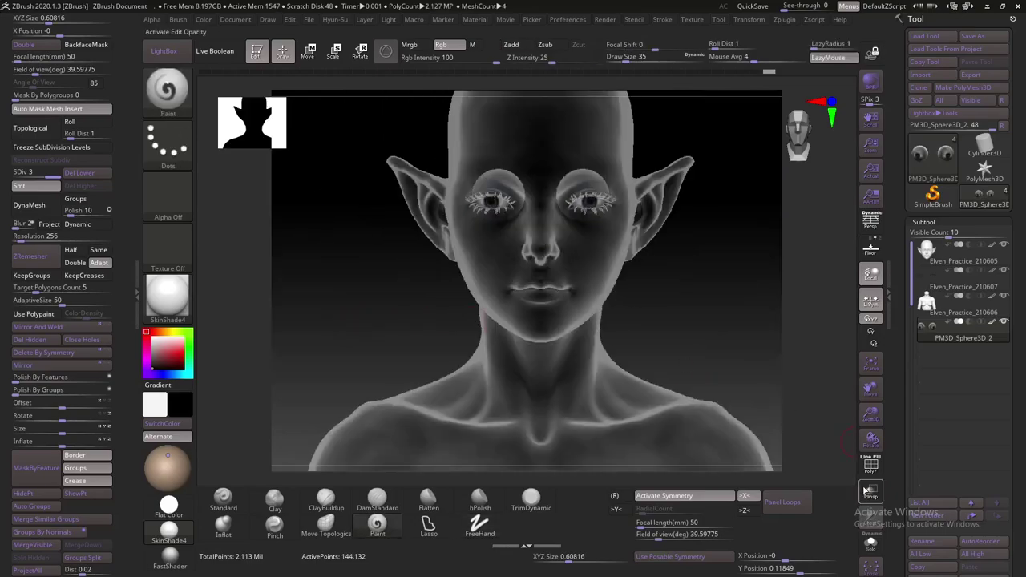
# Zoom into the face, swap the paint colours and set Draw Size to 5
pyautogui.moveTo(348, 299)
pyautogui.keyDown('ctrl'); pyautogui.mouseDown(button='right')
pyautogui.moveTo(343, 285)
pyautogui.moveTo(316, 337)
pyautogui.moveTo(334, 275)
pyautogui.moveTo(355, 283)
pyautogui.mouseUp(button='right'); pyautogui.keyUp('ctrl')
pyautogui.write('v')
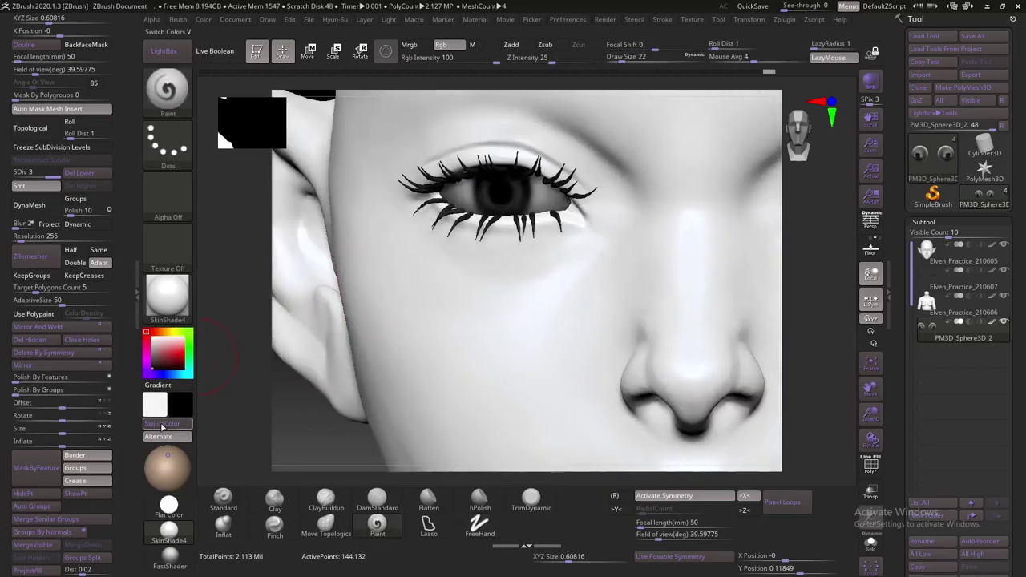
pyautogui.write('s7')
pyautogui.press('Return')
pyautogui.write('s5')
pyautogui.press('Return')
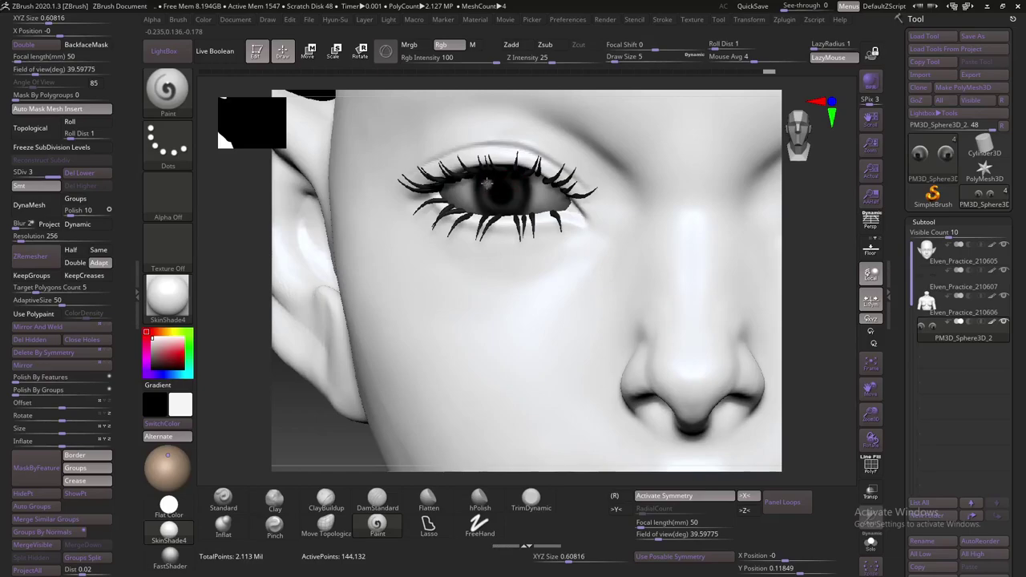
# Zoom in close on the left eye and paint darker shading onto the iris
pyautogui.keyDown('ctrl'); pyautogui.moveTo(486, 184); pyautogui.dragTo(476, 137, button='right'); pyautogui.keyUp('ctrl')
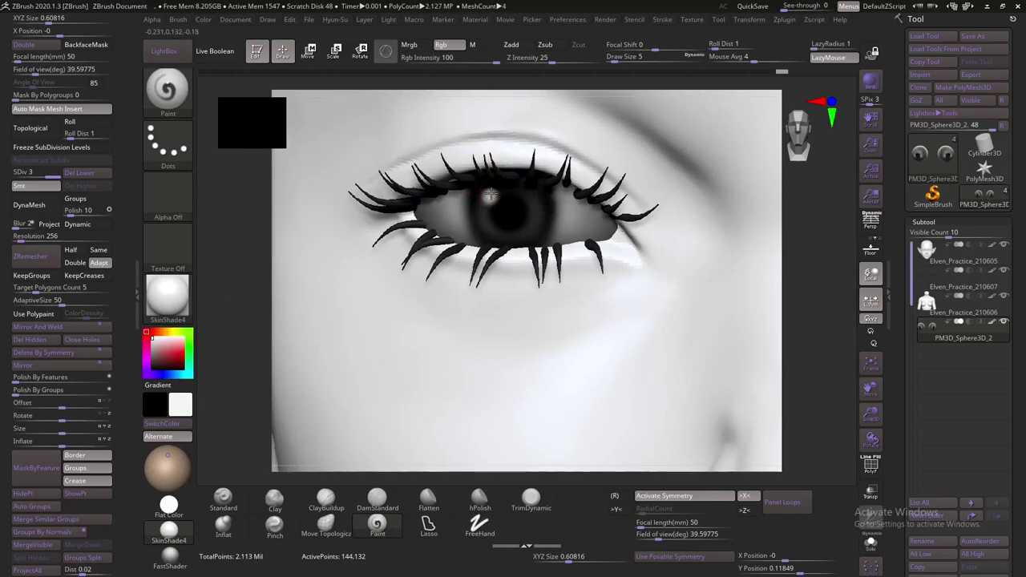
pyautogui.moveTo(490, 196)
pyautogui.keyDown('ctrl'); pyautogui.mouseDown(button='right')
pyautogui.moveTo(309, 265)
pyautogui.moveTo(304, 327)
pyautogui.mouseUp(button='right'); pyautogui.keyUp('ctrl')
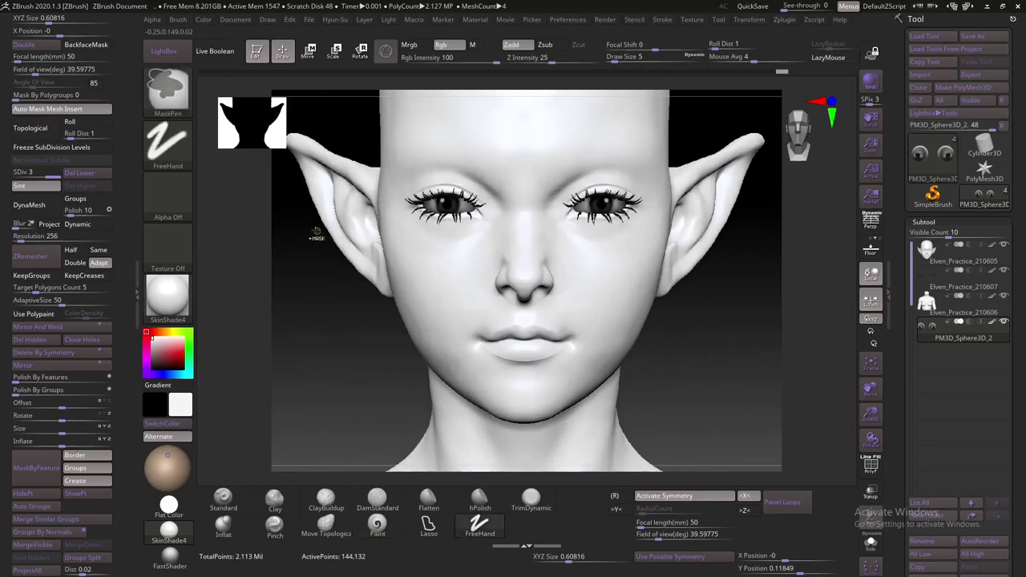
pyautogui.keyDown('ctrl'); pyautogui.moveTo(313, 236); pyautogui.dragTo(398, 241, button='right'); pyautogui.keyUp('ctrl')
pyautogui.keyDown('ctrl'); pyautogui.moveTo(442, 211); pyautogui.dragTo(446, 231, button='right'); pyautogui.keyUp('ctrl')
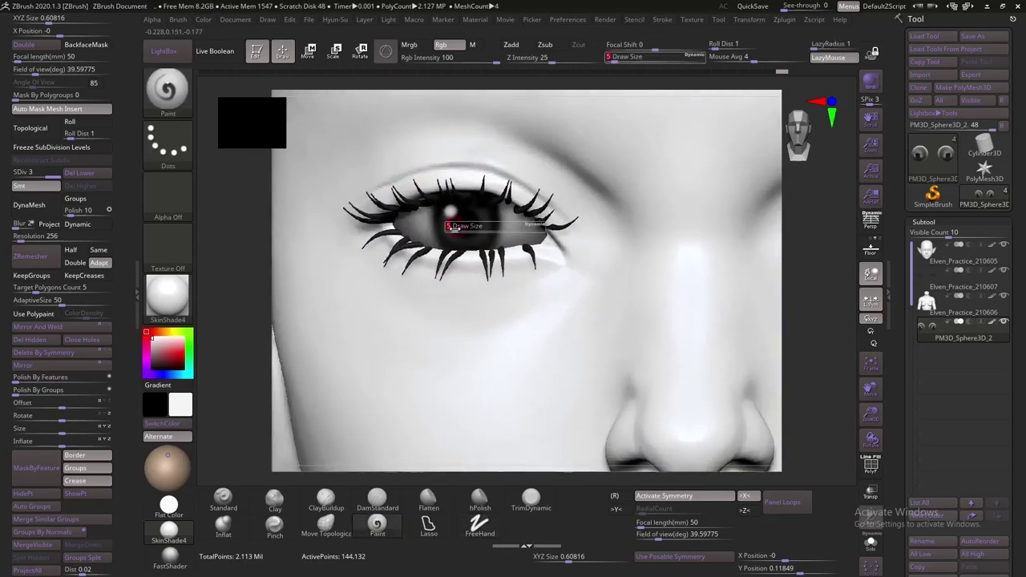
pyautogui.moveTo(472, 241)
pyautogui.mouseDown()
pyautogui.moveTo(457, 238)
pyautogui.moveTo(474, 237)
pyautogui.mouseUp()
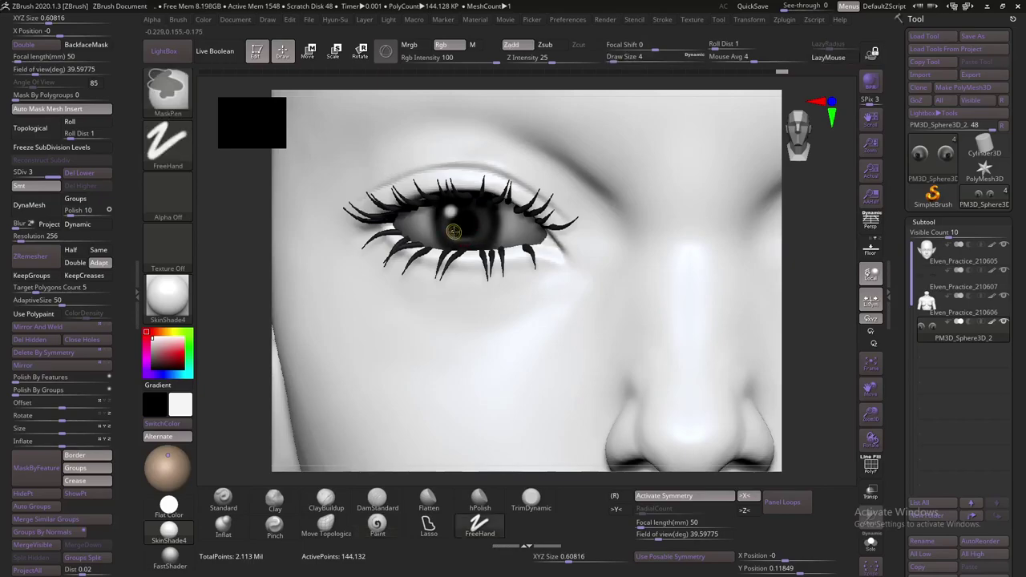
# Raise the brush to size 11, frame the head and rotate to a three-quarter view
pyautogui.press('s')
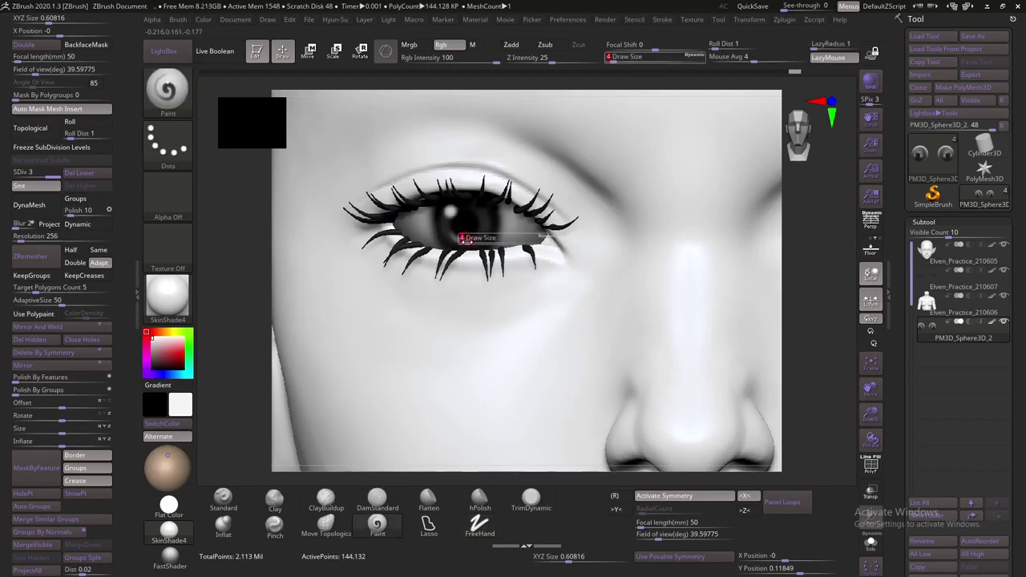
pyautogui.moveTo(447, 230); pyautogui.dragTo(461, 240)
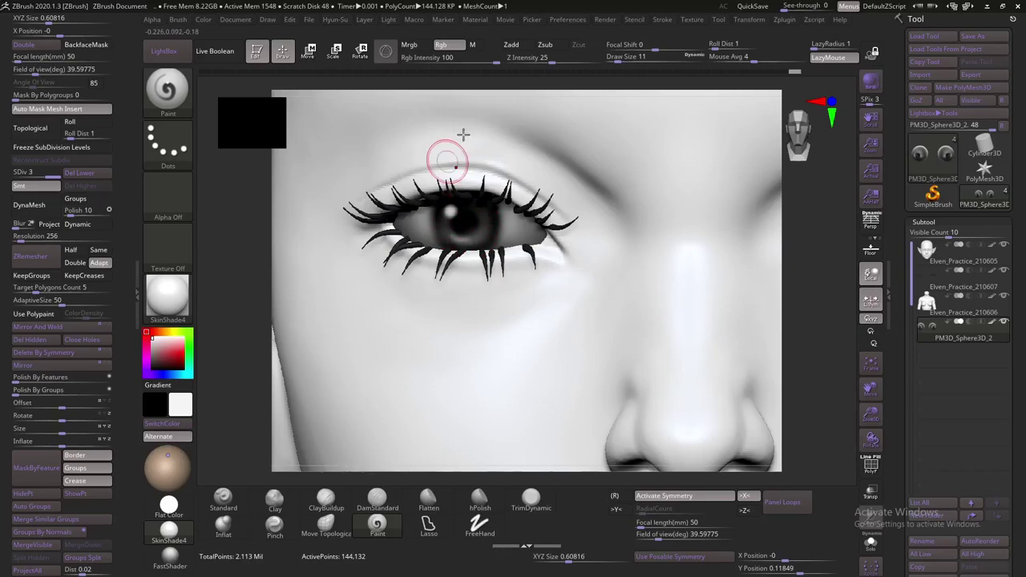
pyautogui.press('f')
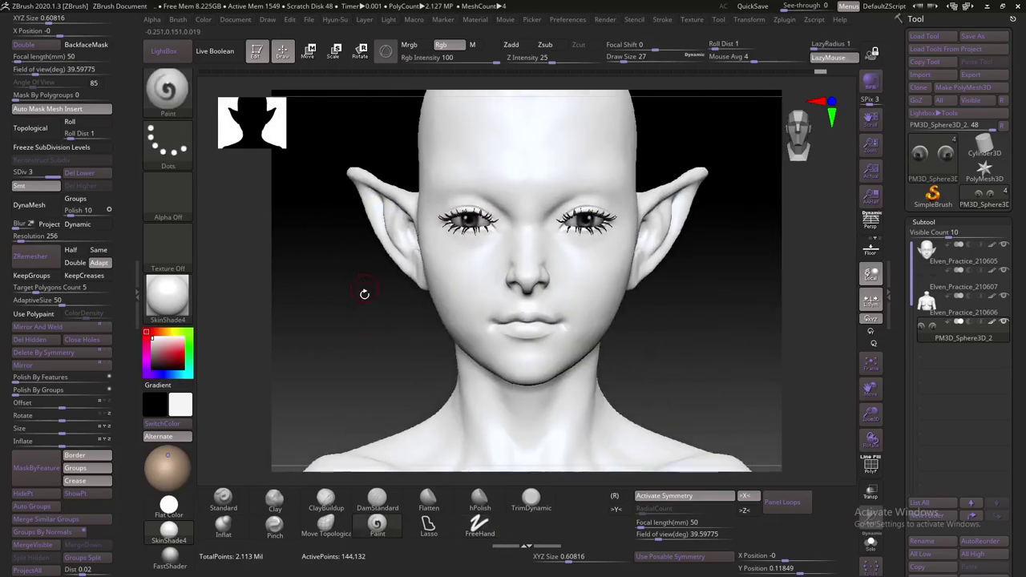
pyautogui.moveTo(359, 293)
pyautogui.mouseDown()
pyautogui.moveTo(361, 313)
pyautogui.moveTo(417, 270)
pyautogui.moveTo(849, 305)
pyautogui.mouseUp()
# Shift the eyelashes slightly along X with the Move gizmo, then return to a front view
pyautogui.press('w')
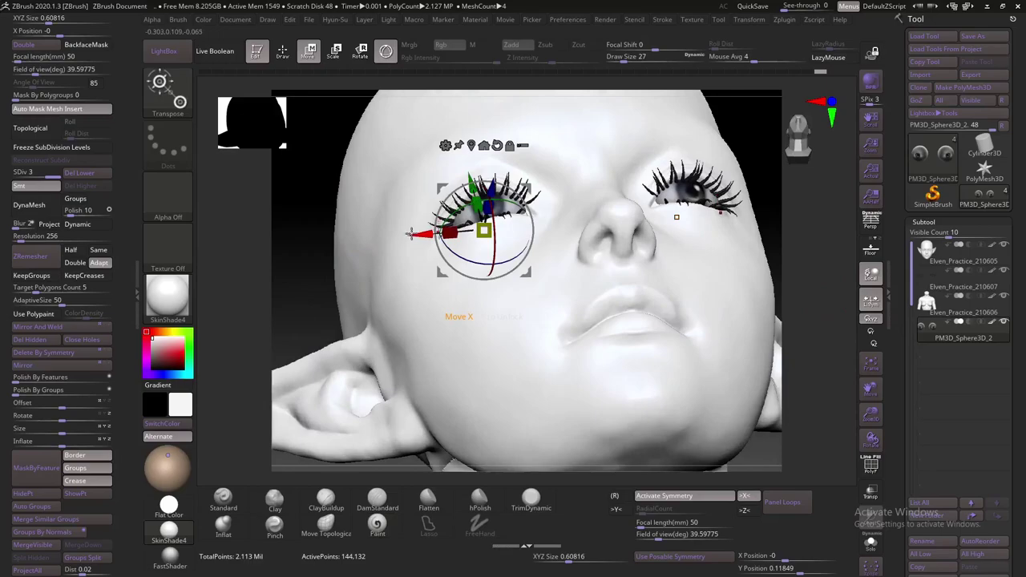
pyautogui.moveTo(411, 233); pyautogui.dragTo(416, 232)
pyautogui.moveTo(398, 297)
pyautogui.mouseDown()
pyautogui.moveTo(460, 321)
pyautogui.moveTo(487, 318)
pyautogui.mouseUp()
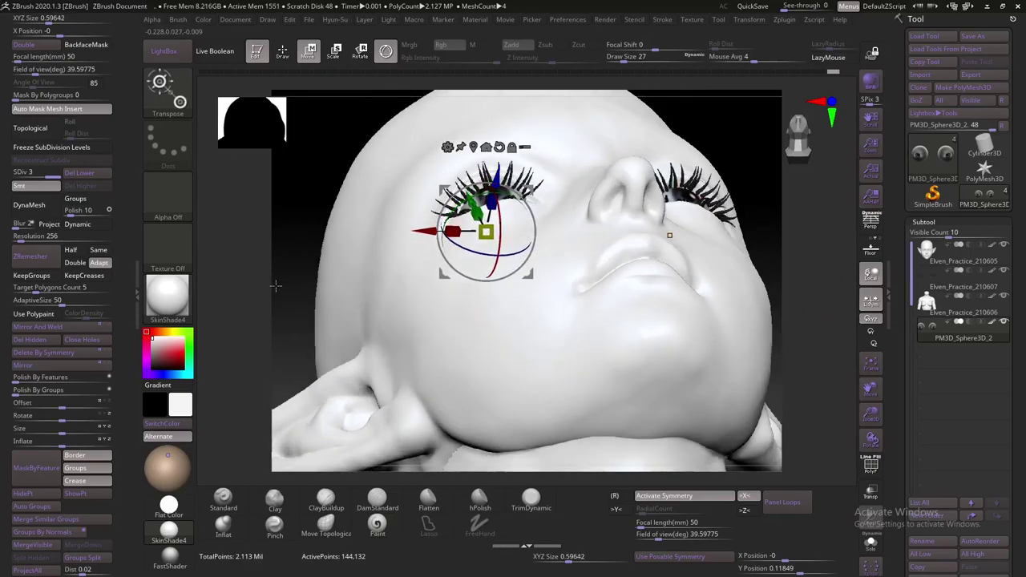
pyautogui.keyDown('shift'); pyautogui.moveTo(275, 285); pyautogui.dragTo(475, 215); pyautogui.keyUp('shift')
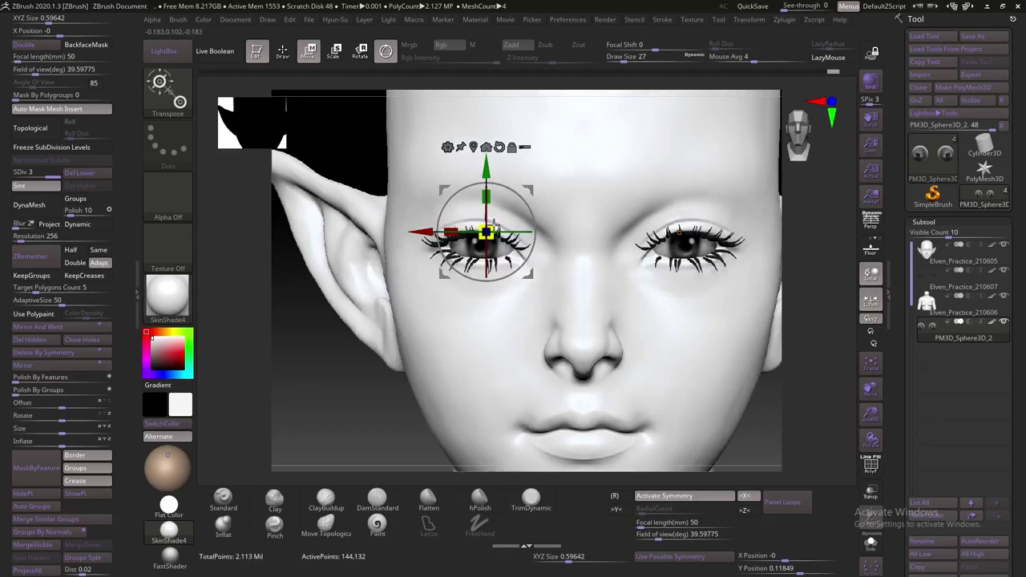
# Return to Draw mode, set the brush size to 27 and select the Paint brush
pyautogui.press('q')
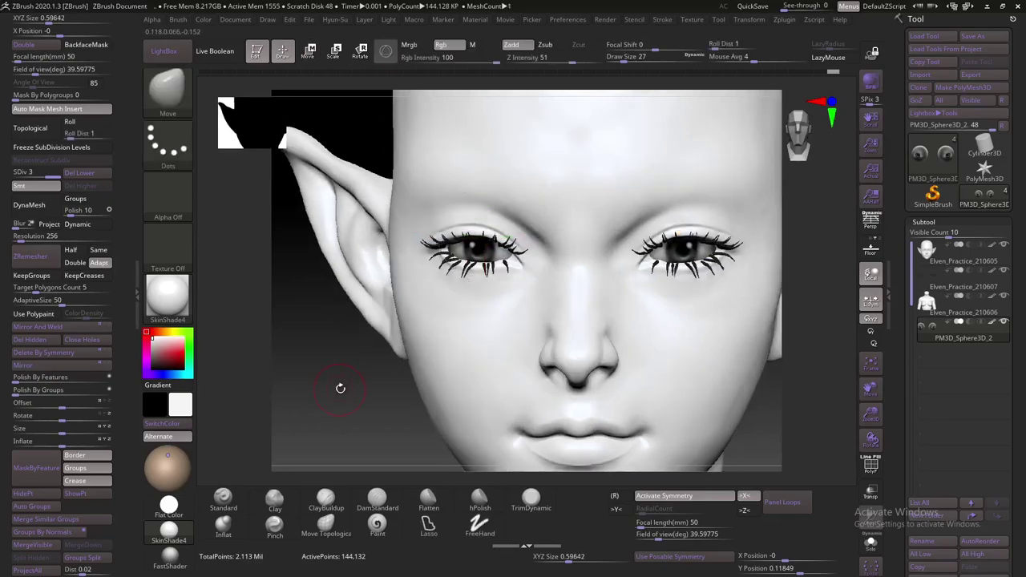
pyautogui.press('s')
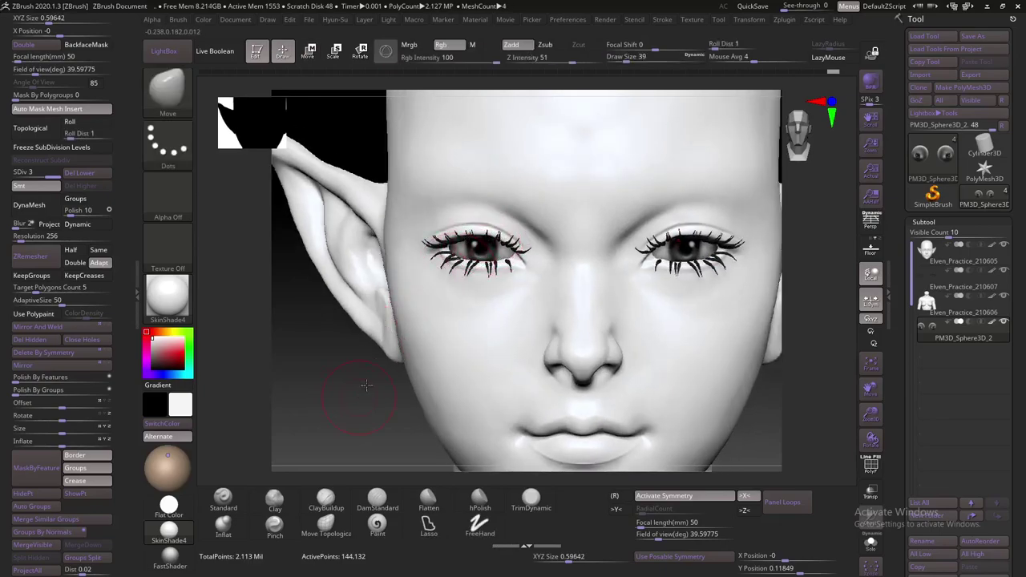
pyautogui.press('s')
pyautogui.moveTo(405, 321); pyautogui.dragTo(467, 255)
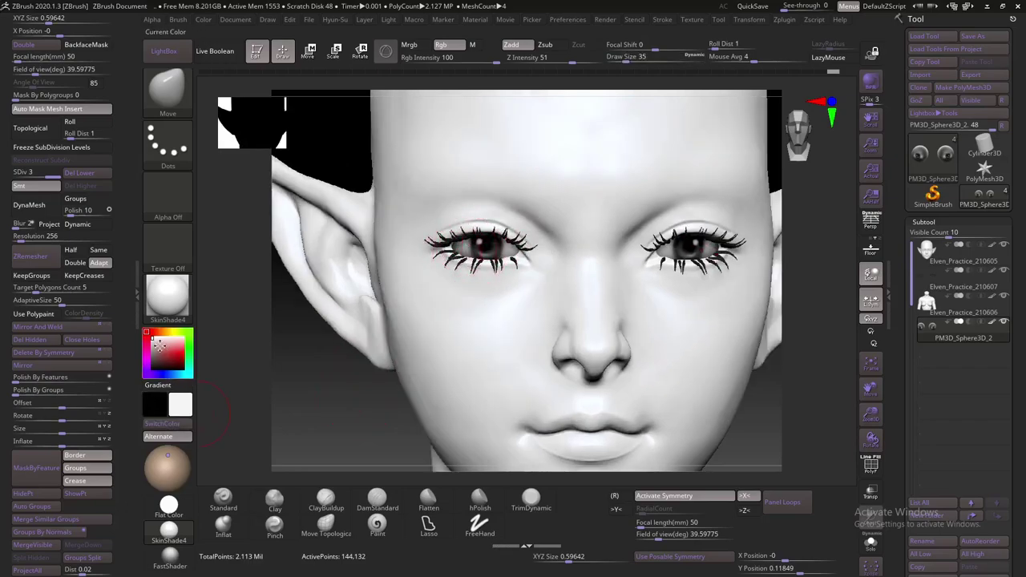
pyautogui.press('[')
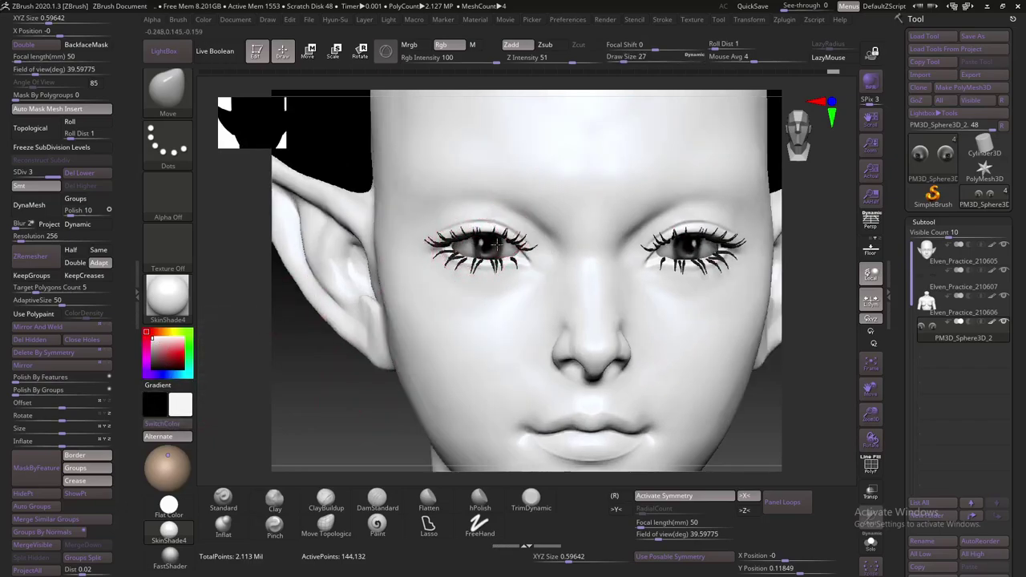
pyautogui.click(377, 525)
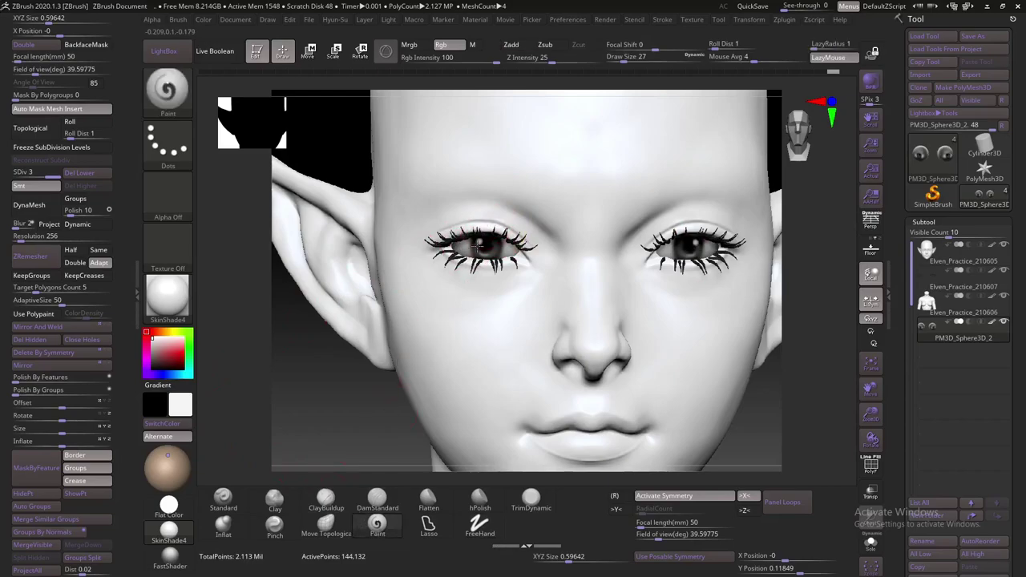
# Try a red stroke on the upper eyelid, undo it, and zoom in on the eyes
pyautogui.moveTo(447, 228); pyautogui.dragTo(479, 240)
pyautogui.hotkey('ctrl', 'z')
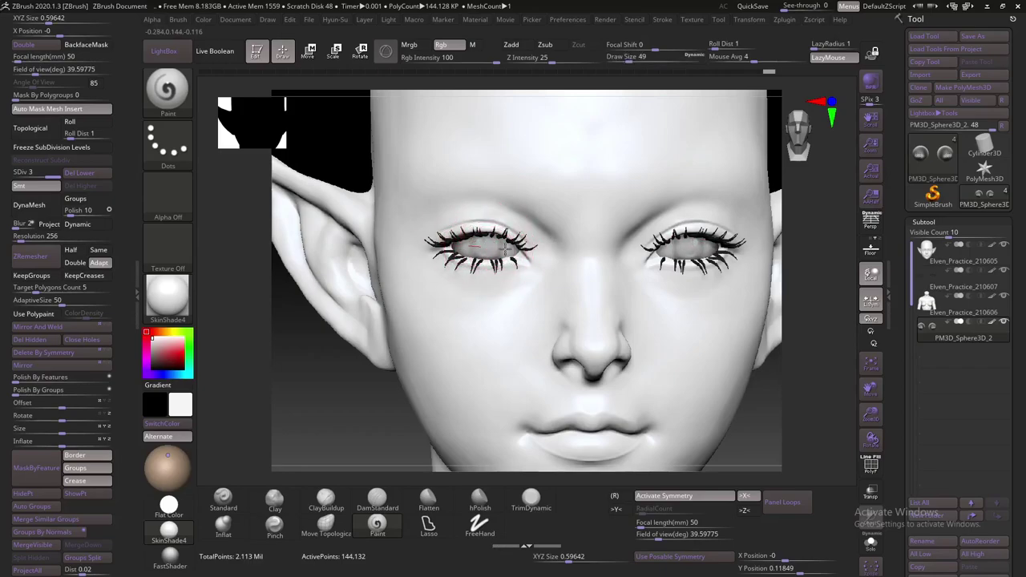
pyautogui.press('ctrl')
pyautogui.scroll(3, 523, 260)
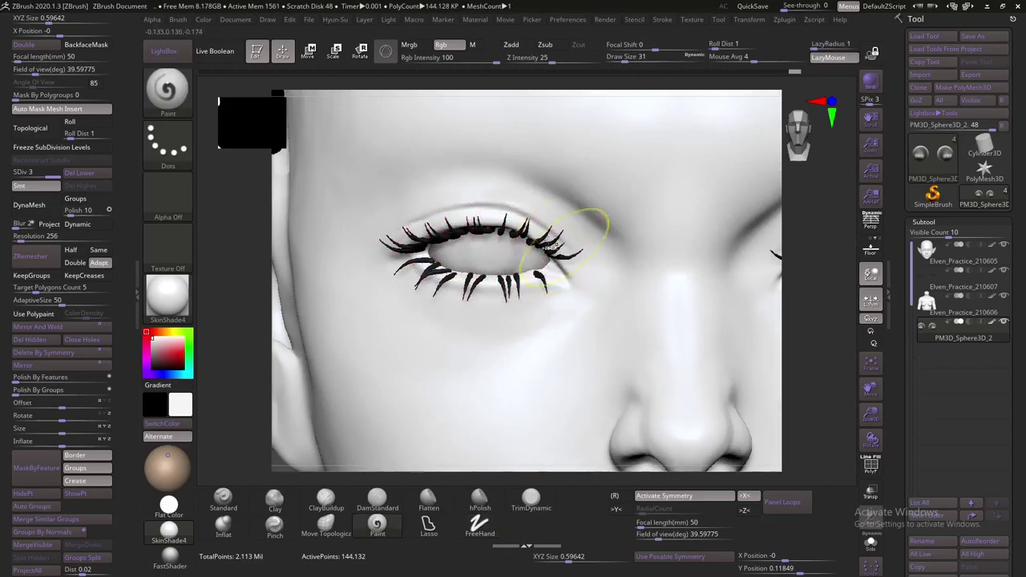
pyautogui.press('f')
pyautogui.scroll(3, 477, 235)
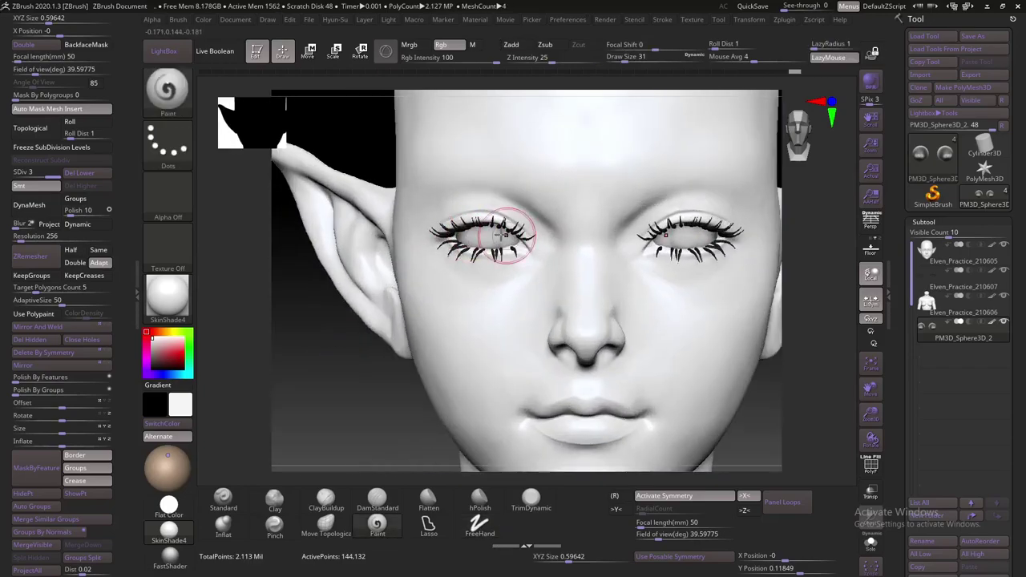
pyautogui.scroll(3, 424, 222)
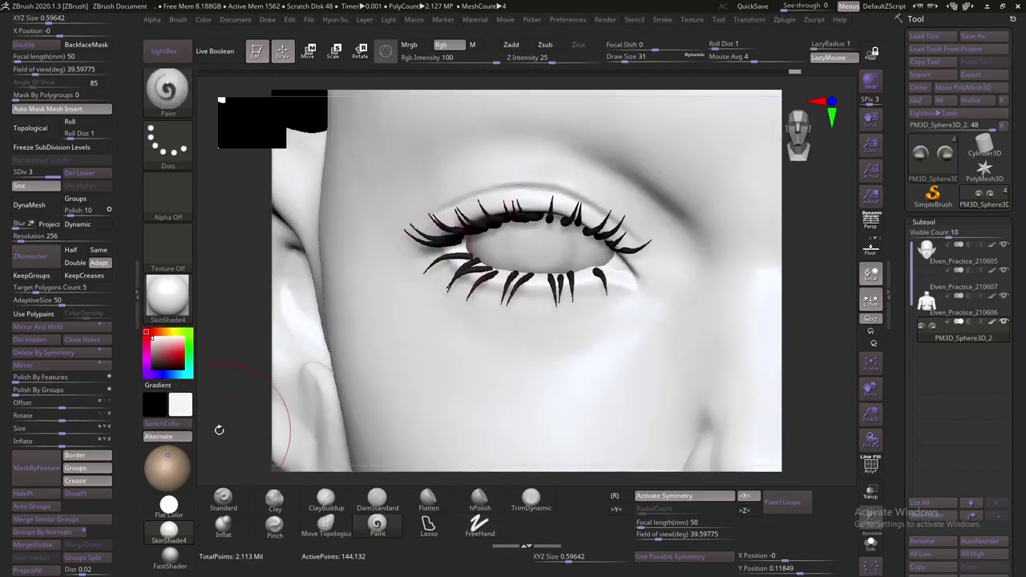
# Swap to white, toggle the eyeball's visibility, and paint light grey over the eye area at size 29
pyautogui.press('v')
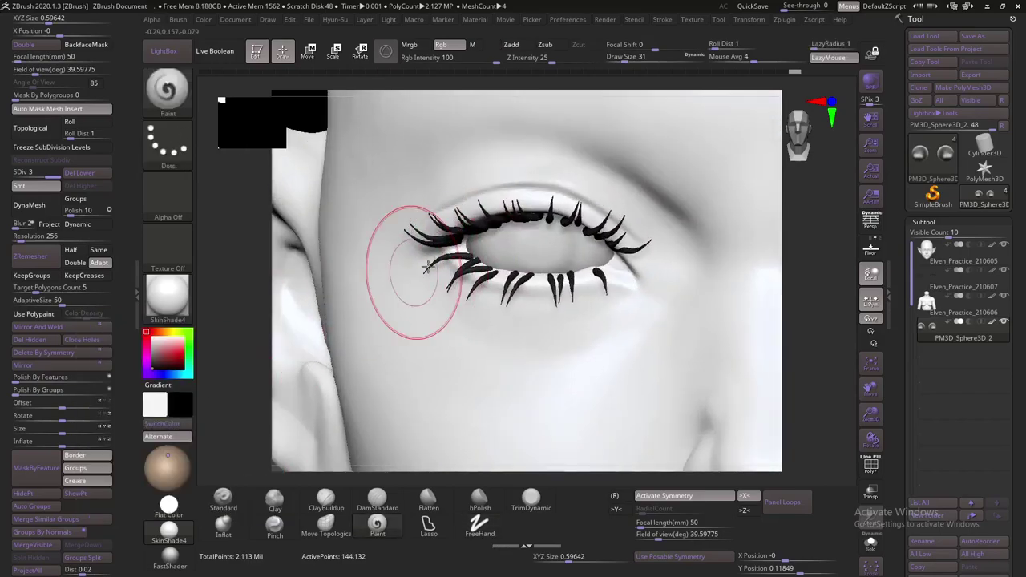
pyautogui.press('[')
pyautogui.press('[')
pyautogui.keyDown('ctrl'); pyautogui.keyDown('shift'); pyautogui.click(540, 193); pyautogui.keyUp('shift'); pyautogui.keyUp('ctrl')
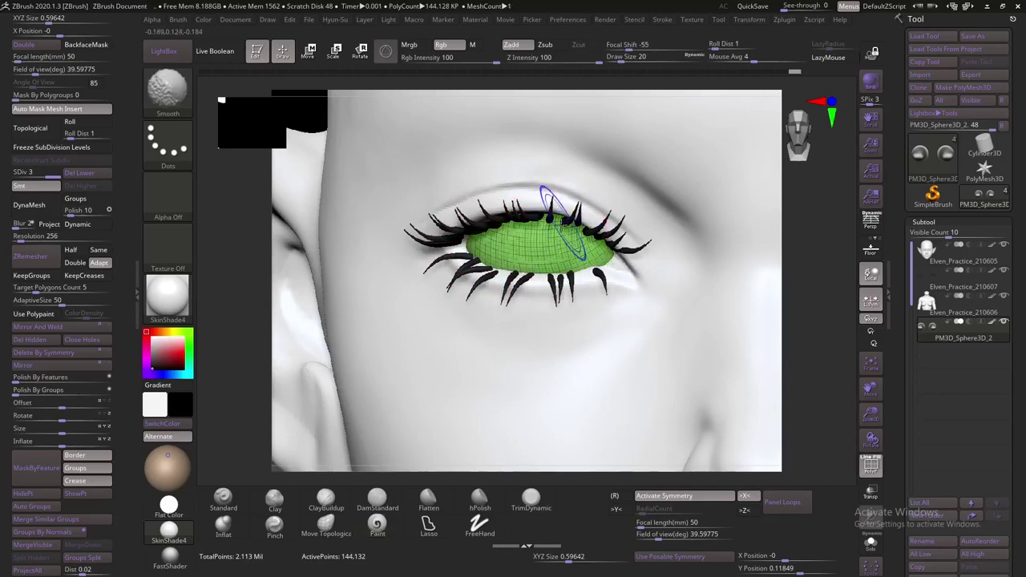
pyautogui.press('[')
pyautogui.keyDown('ctrl'); pyautogui.keyDown('shift'); pyautogui.click(532, 243); pyautogui.keyUp('shift'); pyautogui.keyUp('ctrl')
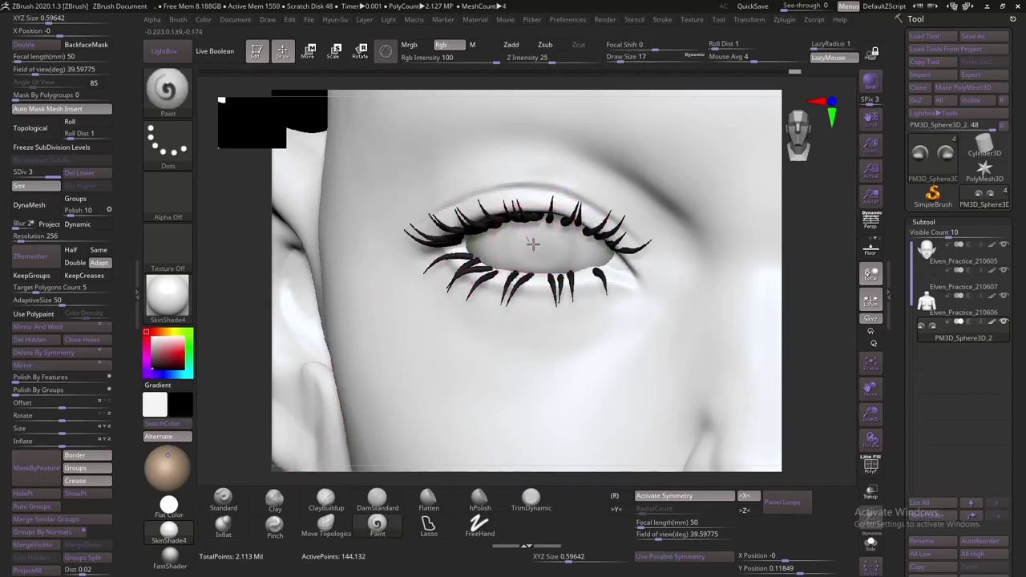
pyautogui.press(']')
pyautogui.moveTo(533, 231); pyautogui.dragTo(542, 231)
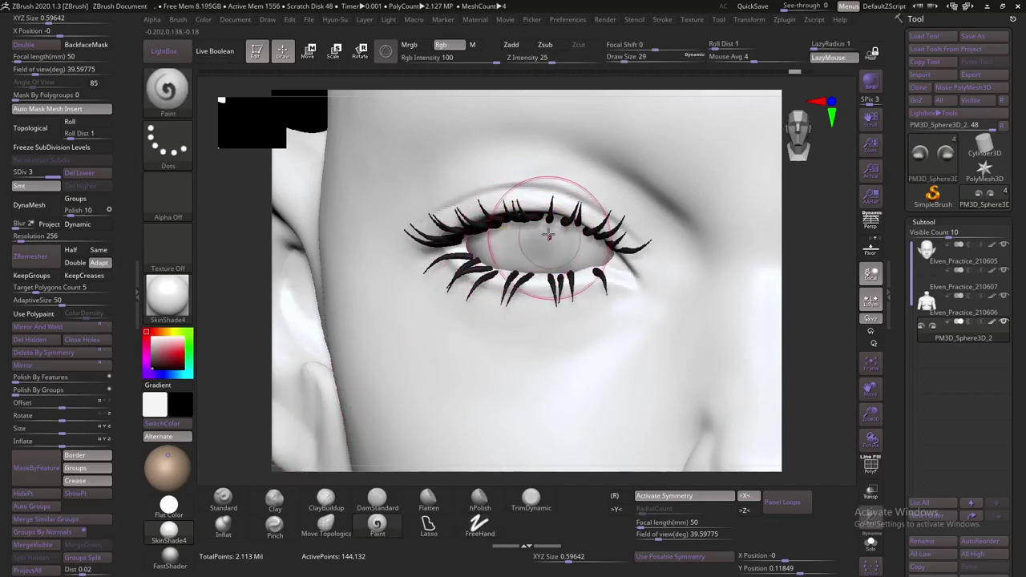
pyautogui.keyDown('ctrl'); pyautogui.keyDown('shift'); pyautogui.click(541, 232); pyautogui.keyUp('shift'); pyautogui.keyUp('ctrl')
pyautogui.press('[')
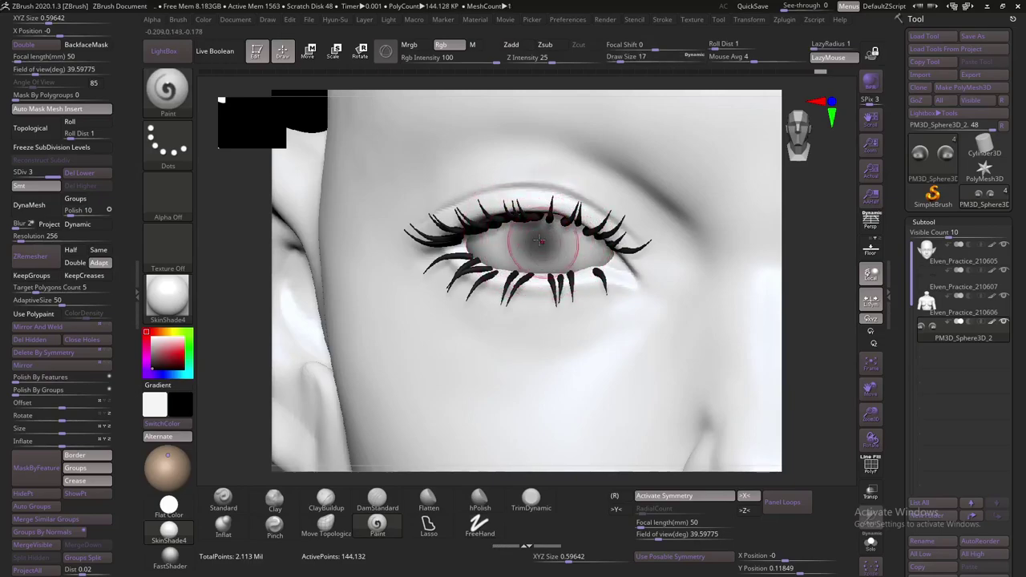
pyautogui.press('[')
pyautogui.press(']')
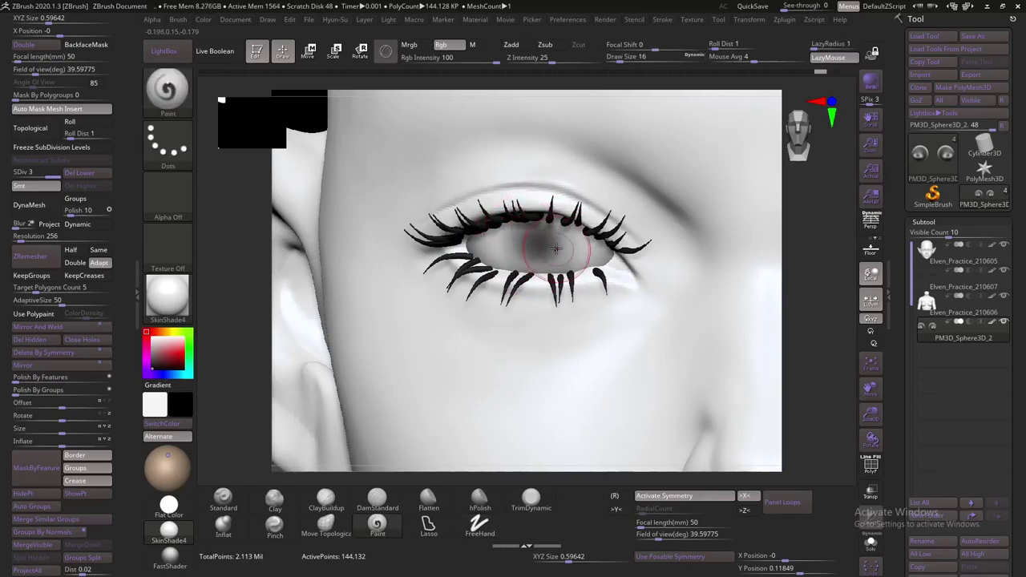
# Show the eyeball again, then frame the face and zoom in on the eyes with brush size 33
pyautogui.press('f')
pyautogui.keyDown('ctrl'); pyautogui.keyDown('shift'); pyautogui.click(396, 252); pyautogui.keyUp('shift'); pyautogui.keyUp('ctrl')
pyautogui.keyDown('alt'); pyautogui.moveTo(400, 256); pyautogui.dragTo(384, 357, button='right'); pyautogui.keyUp('alt')
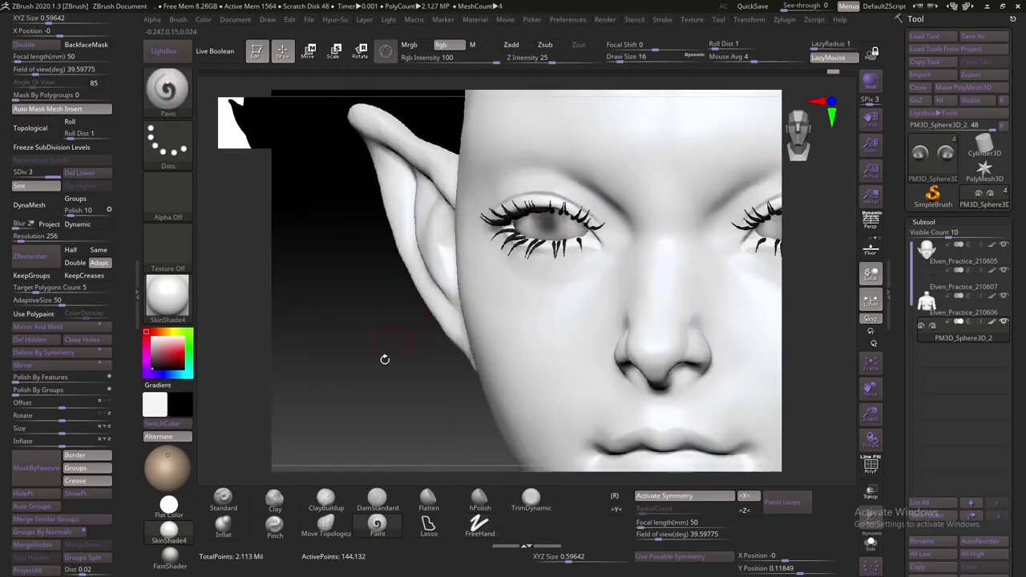
pyautogui.press('f')
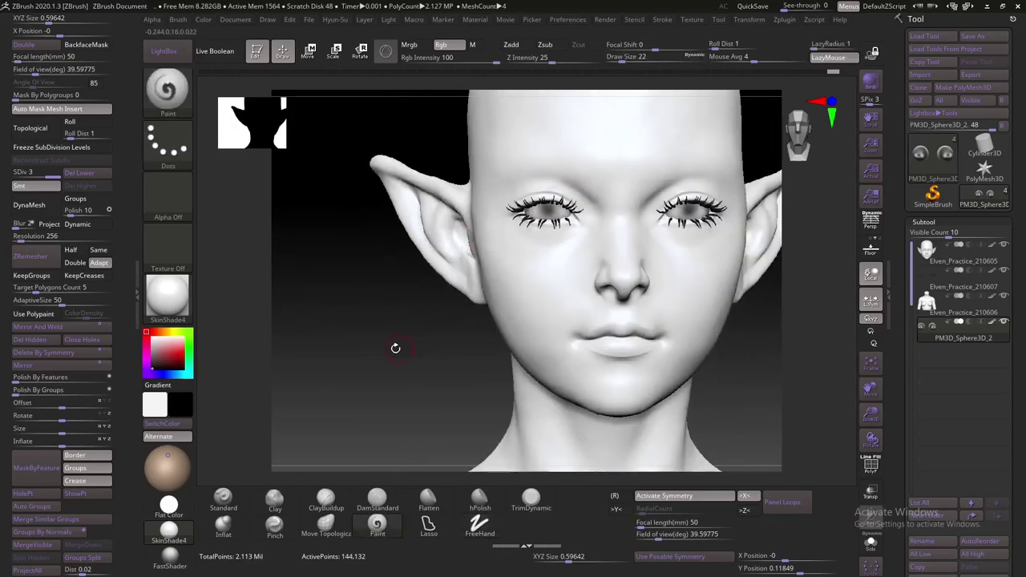
pyautogui.keyDown('alt'); pyautogui.moveTo(513, 220); pyautogui.dragTo(516, 226, button='right'); pyautogui.keyUp('alt')
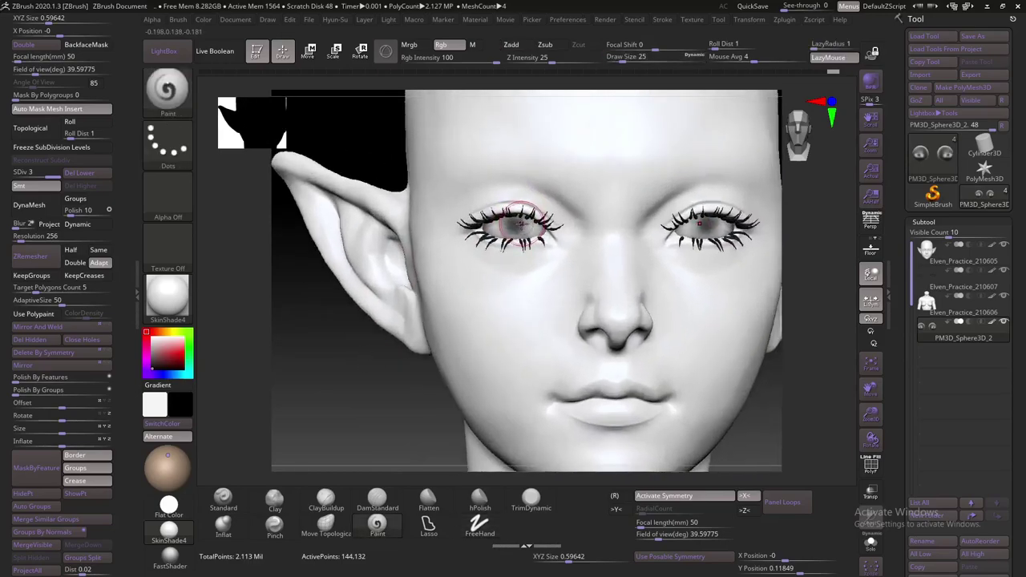
pyautogui.press(']')
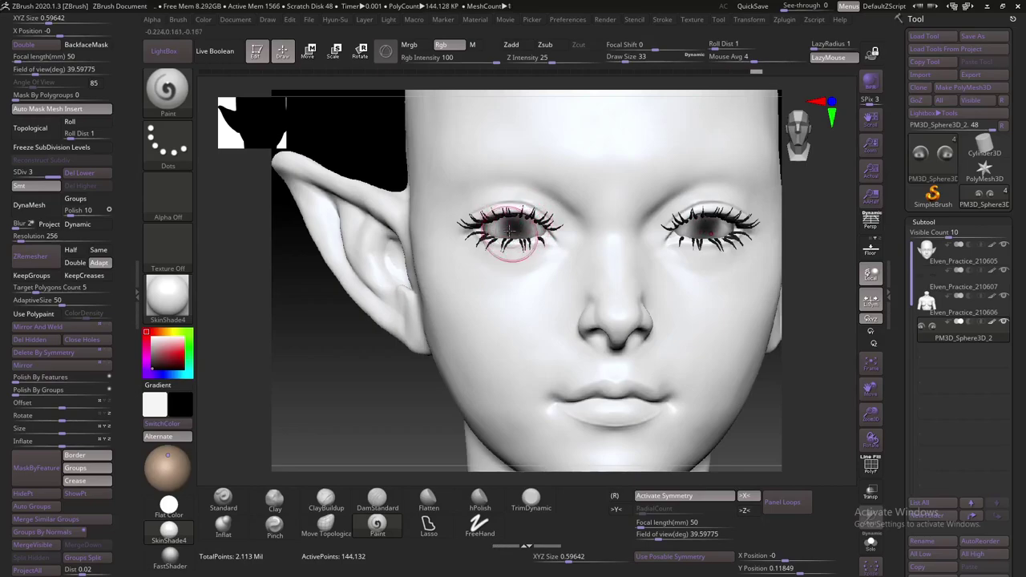
# Orbit the head to view the eyes from the left side and below, then return to front
pyautogui.moveTo(373, 390); pyautogui.dragTo(514, 225)
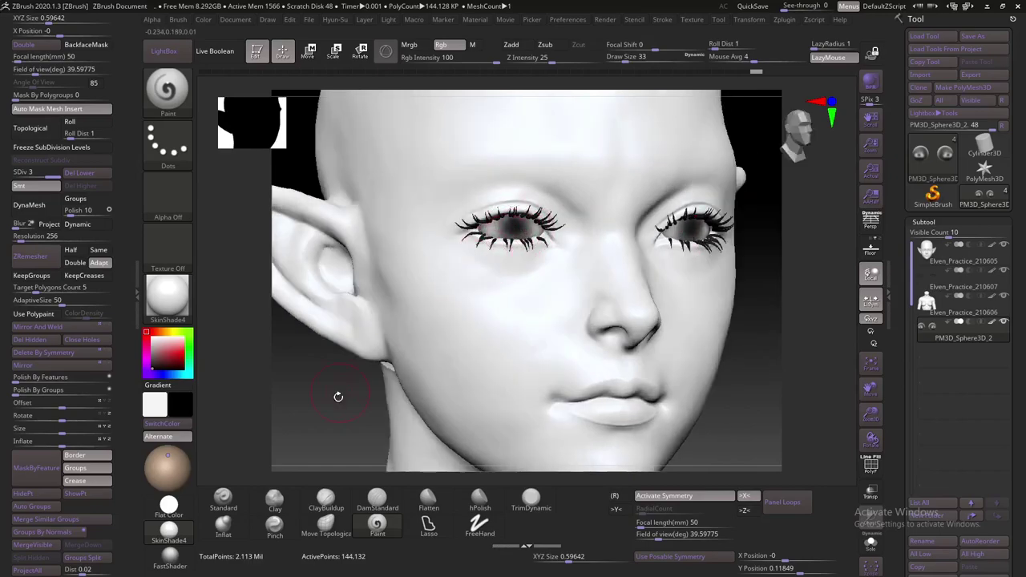
pyautogui.moveTo(338, 396); pyautogui.dragTo(509, 216)
pyautogui.moveTo(358, 386); pyautogui.dragTo(509, 217)
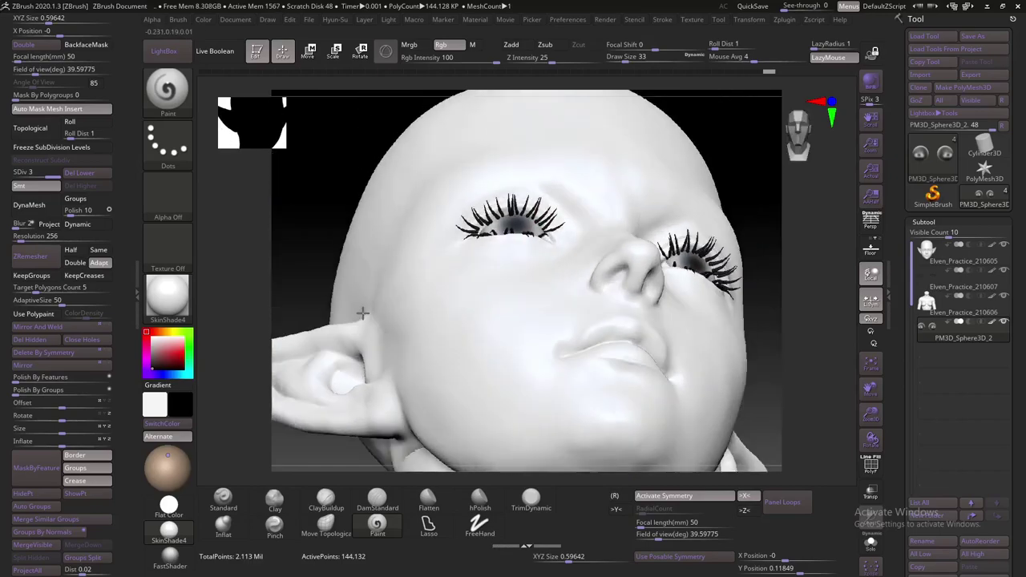
pyautogui.moveTo(315, 237); pyautogui.dragTo(514, 221)
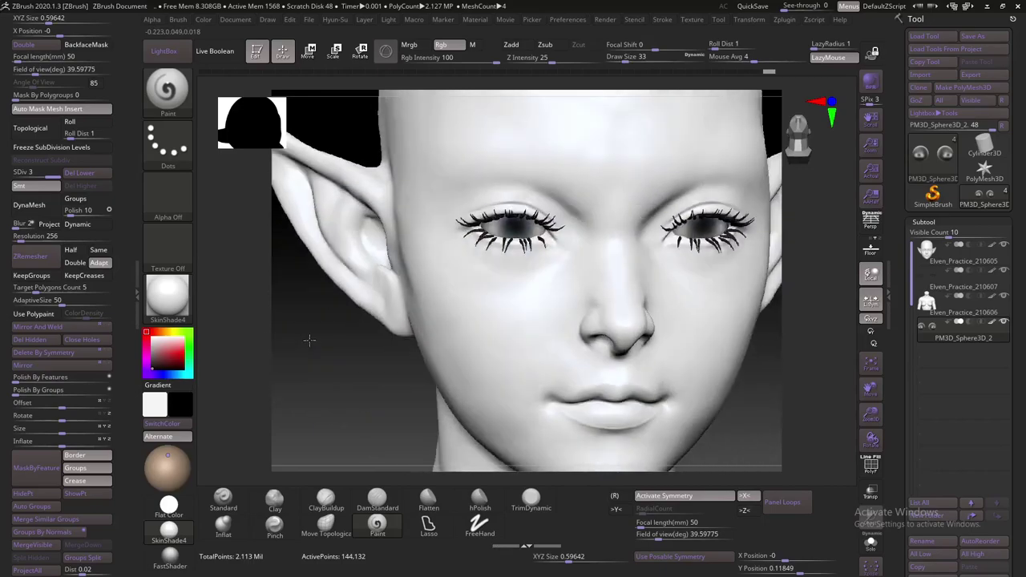
pyautogui.moveTo(361, 311); pyautogui.dragTo(513, 217)
pyautogui.press('[')
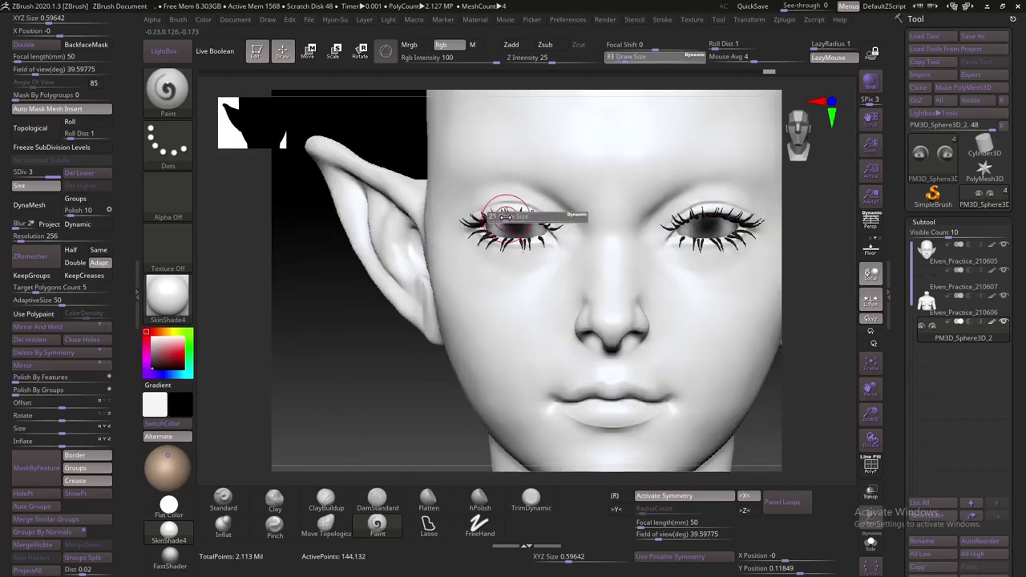
pyautogui.press('f')
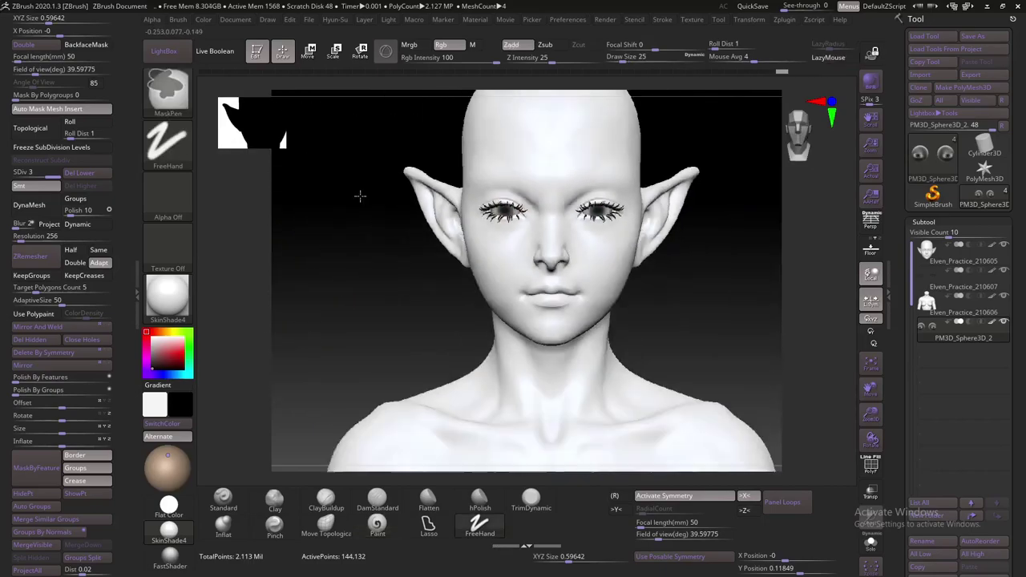
pyautogui.moveTo(360, 195); pyautogui.dragTo(549, 232)
pyautogui.press(']')
pyautogui.press('[')
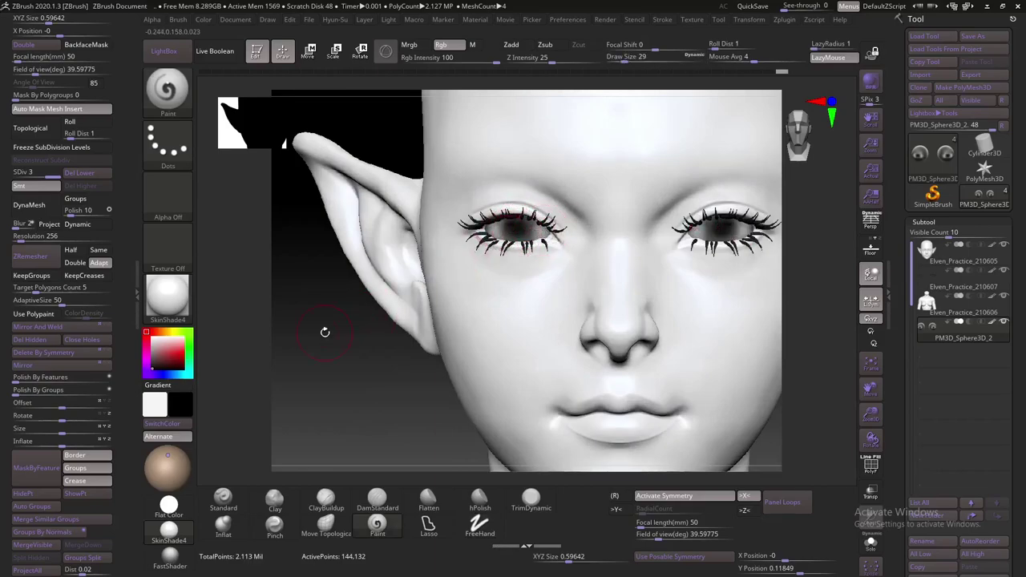
# Make black the main colour at size 23, testing and undoing one dark eye stroke
pyautogui.click(179, 425)
pyautogui.press('[')
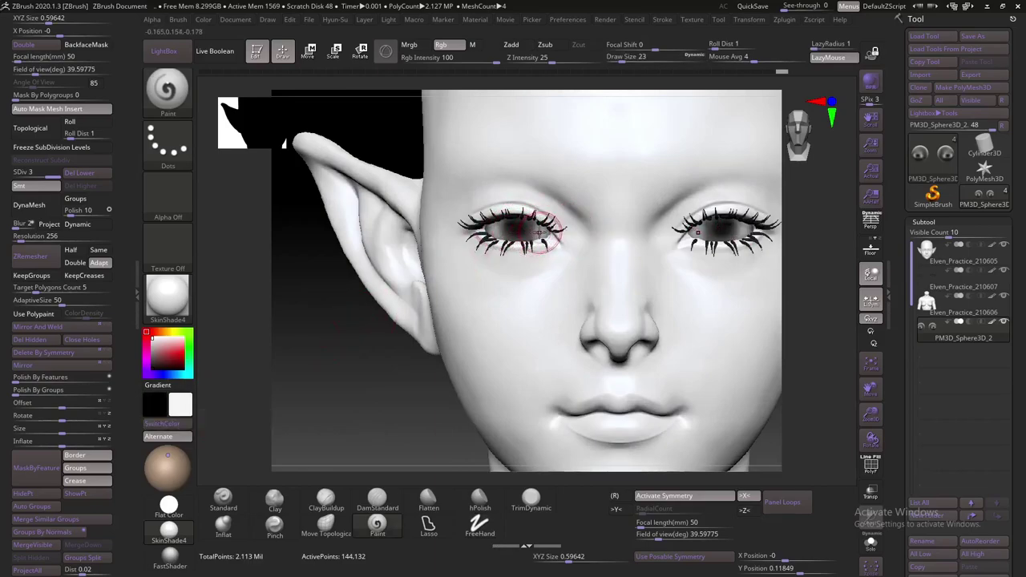
pyautogui.moveTo(488, 260); pyautogui.dragTo(522, 248)
pyautogui.hotkey('ctrl', 'z')
pyautogui.press('f')
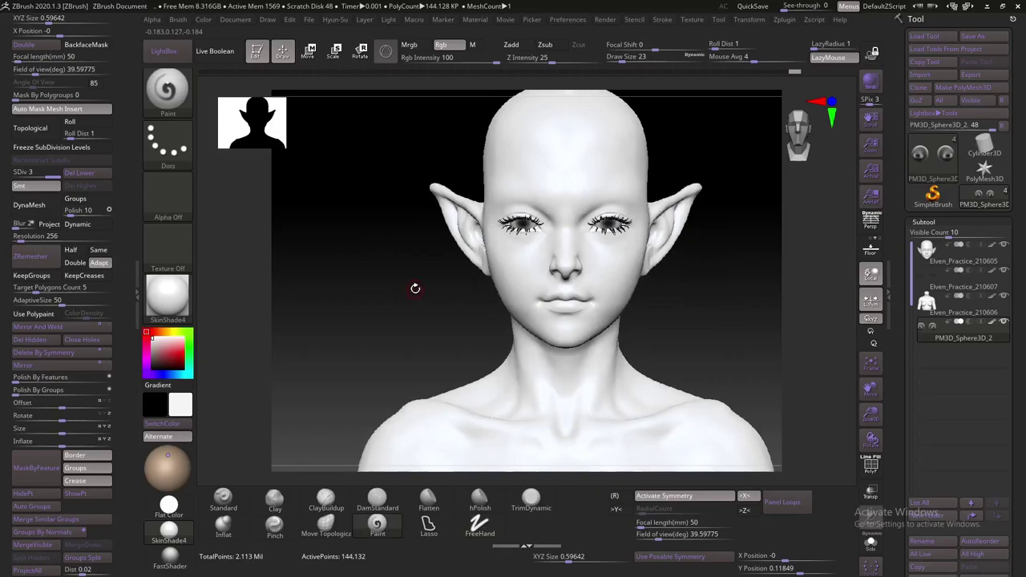
pyautogui.moveTo(417, 291)
pyautogui.mouseDown()
pyautogui.moveTo(432, 279)
pyautogui.moveTo(419, 316)
pyautogui.moveTo(375, 344)
pyautogui.mouseUp()
pyautogui.press('b')
pyautogui.press('p')
pyautogui.press('a')
# Select the Elven_Practice_210605 subtool and look through its Surface and Preview settings
pyautogui.keyDown('alt'); pyautogui.click(665, 303); pyautogui.keyUp('alt')
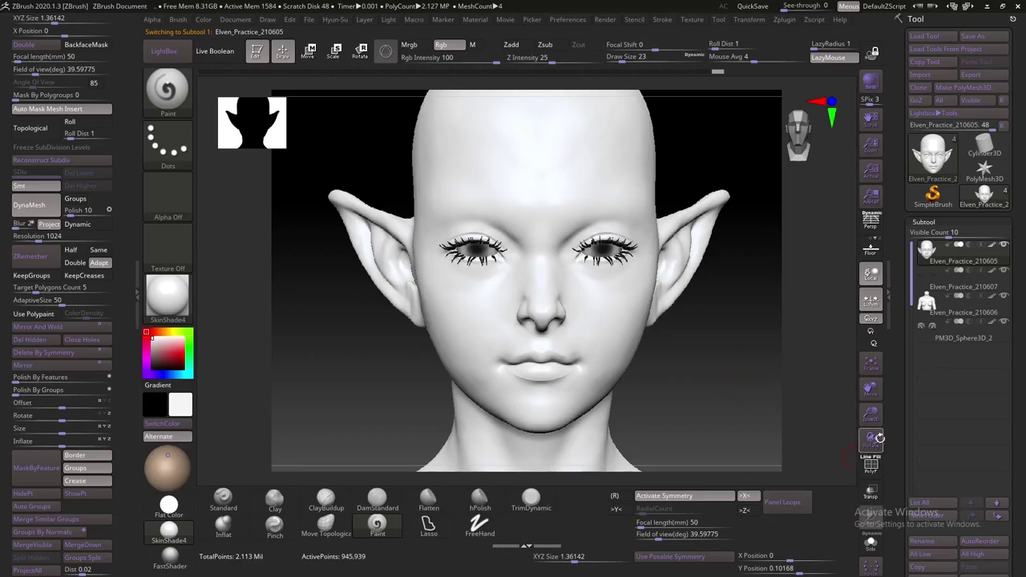
pyautogui.scroll(-10, 922, 423)
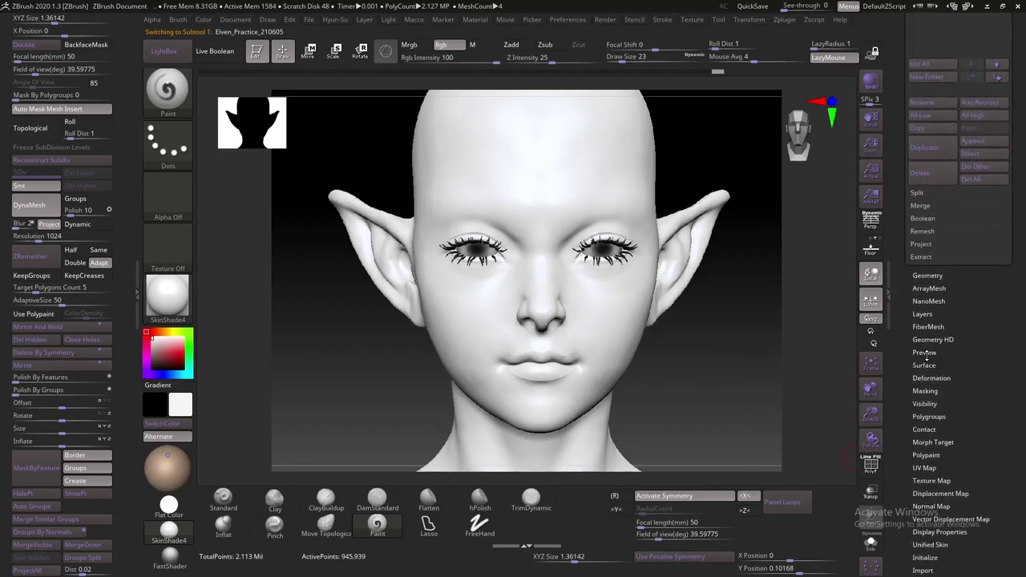
pyautogui.moveTo(958, 429); pyautogui.dragTo(959, 412)
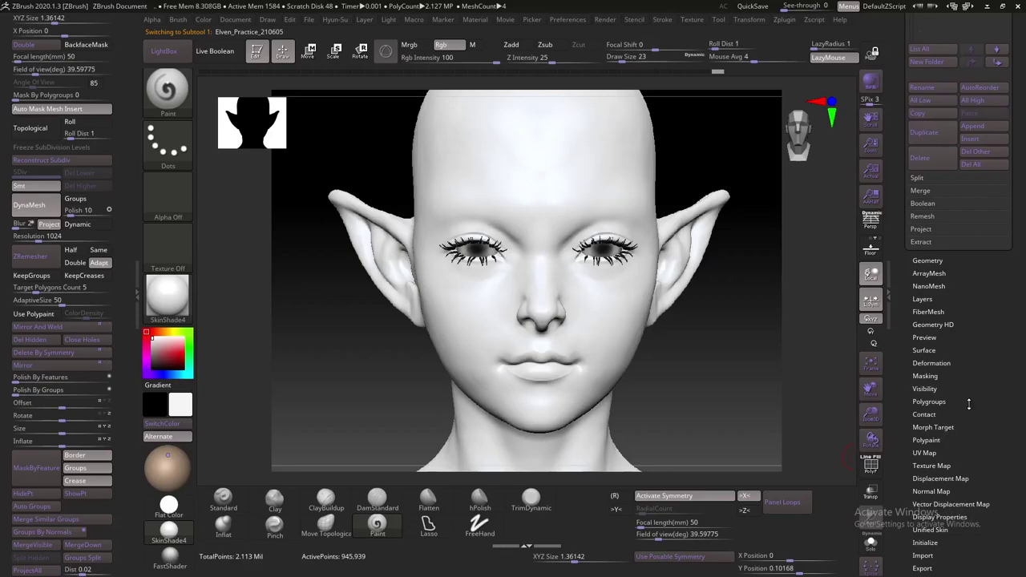
pyautogui.moveTo(964, 363); pyautogui.dragTo(941, 316)
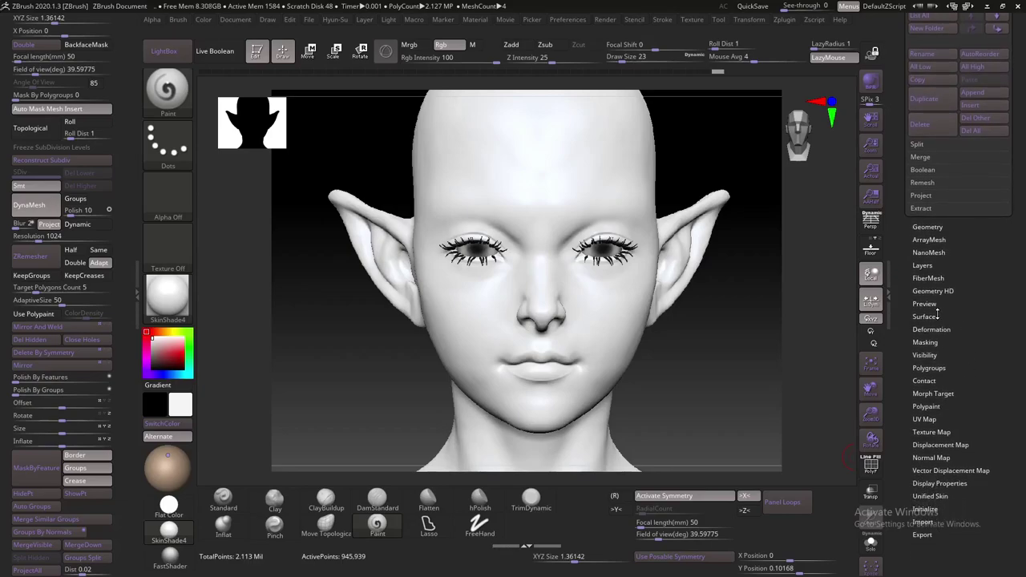
pyautogui.click(937, 316)
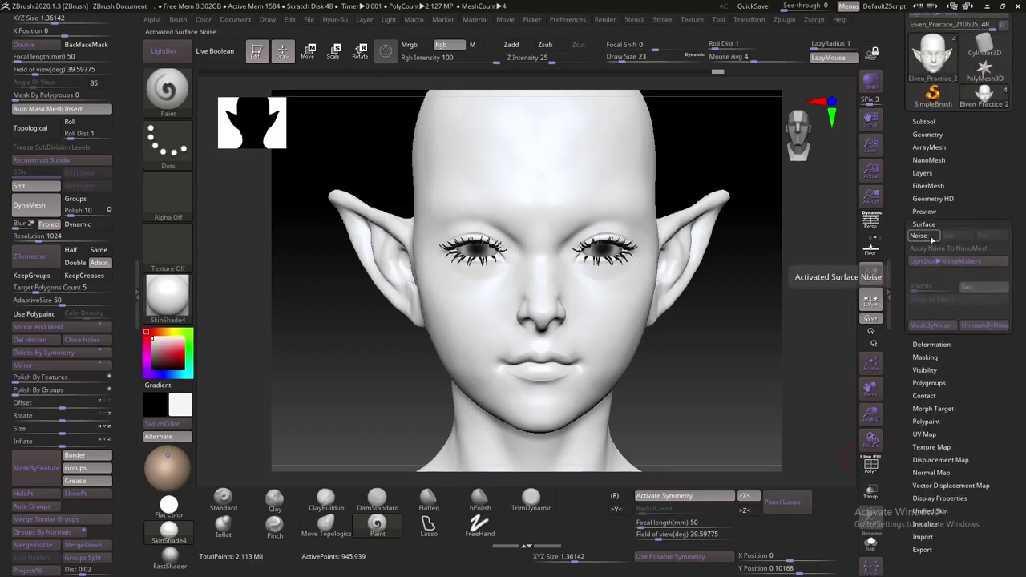
pyautogui.click(968, 211)
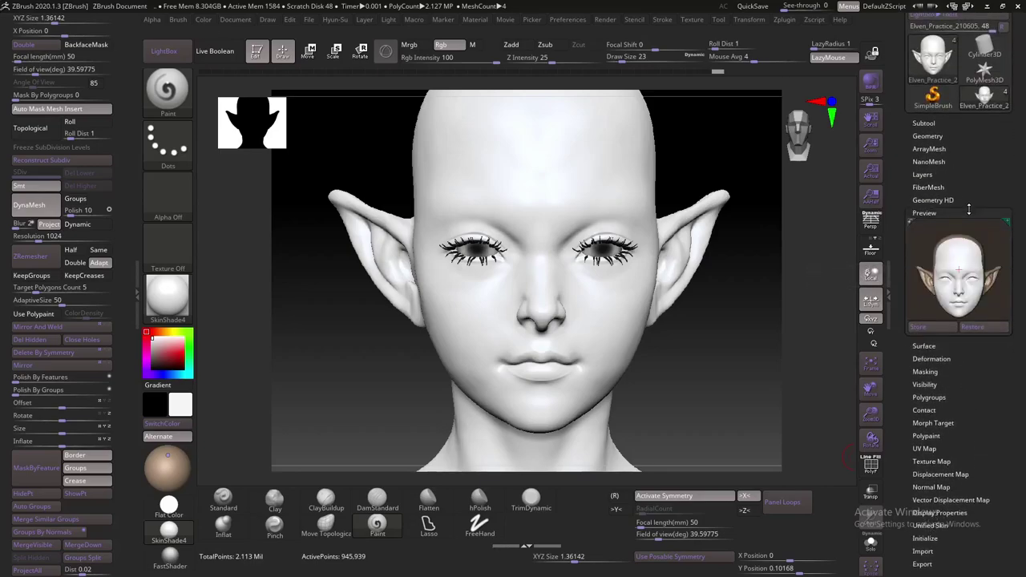
pyautogui.click(923, 123)
pyautogui.moveTo(689, 353); pyautogui.dragTo(702, 354)
# Enlarge the draw size to 35, then to 46
pyautogui.press('s')
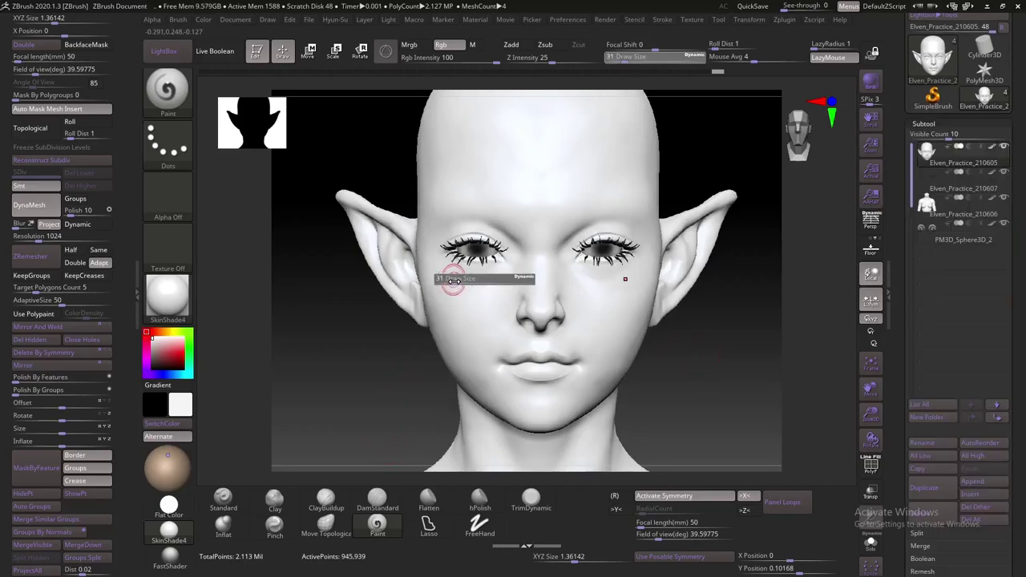
pyautogui.moveTo(451, 281); pyautogui.dragTo(464, 280)
pyautogui.press('s')
pyautogui.moveTo(485, 231); pyautogui.dragTo(451, 234)
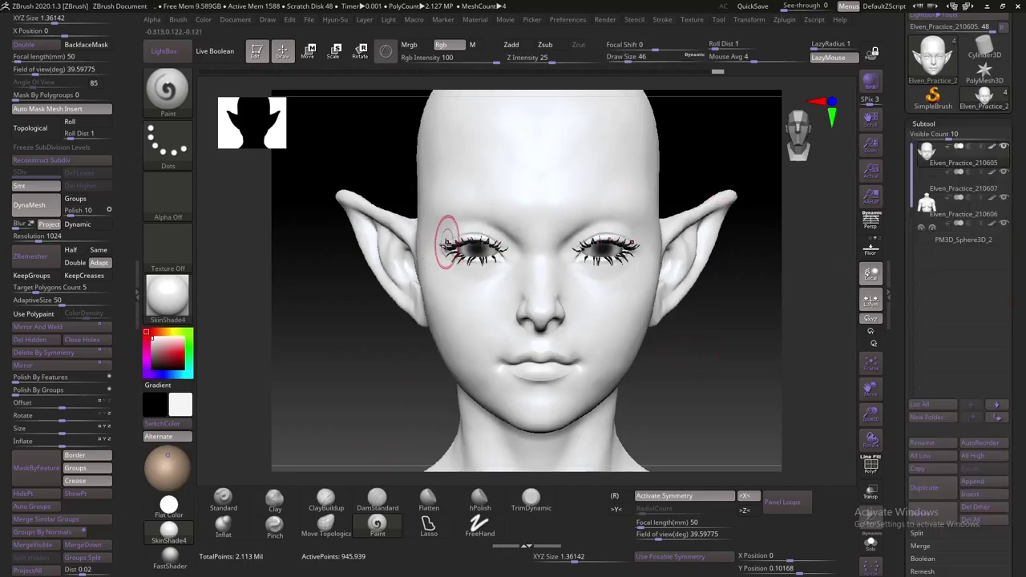
# Display the head with BasicMaterial and turn it to show the left side
pyautogui.click(168, 296)
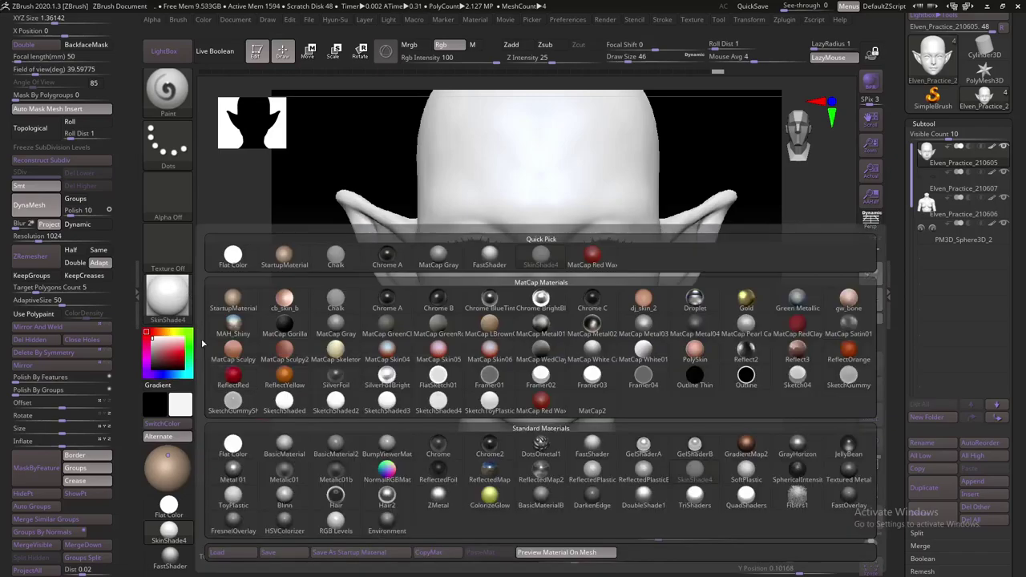
pyautogui.click(168, 297)
pyautogui.click(284, 446)
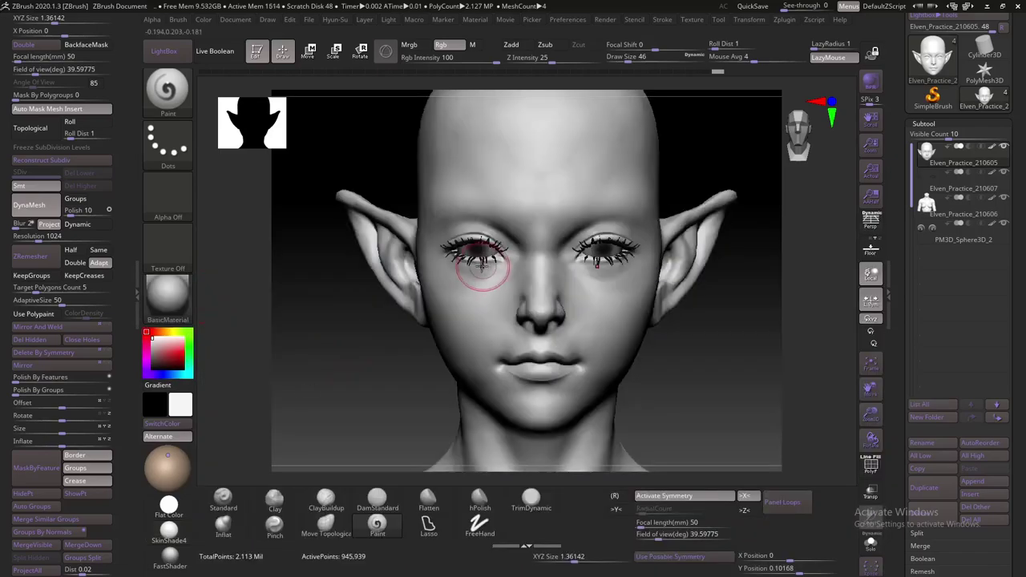
pyautogui.moveTo(398, 311); pyautogui.dragTo(448, 252)
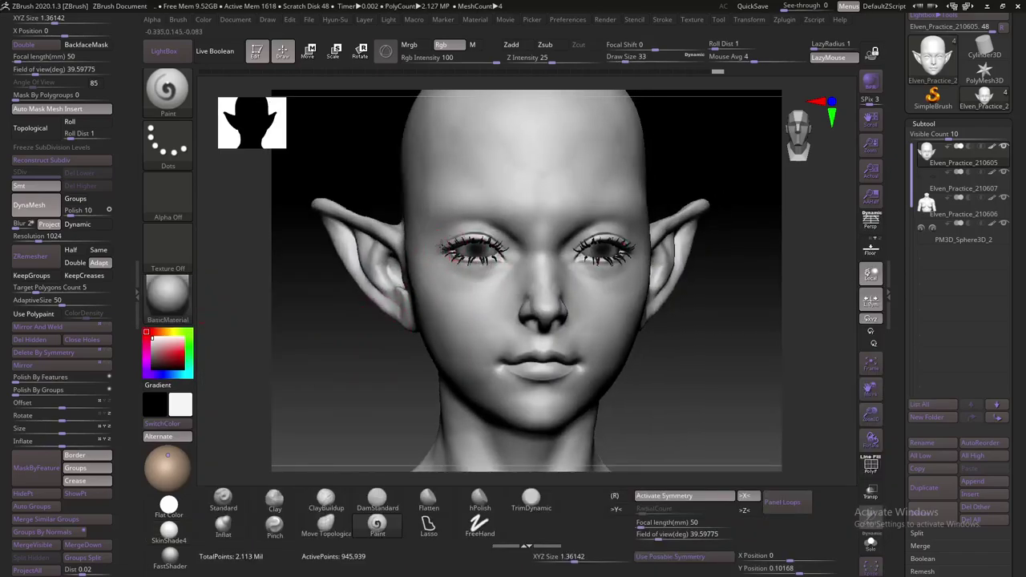
pyautogui.moveTo(356, 339); pyautogui.dragTo(427, 274)
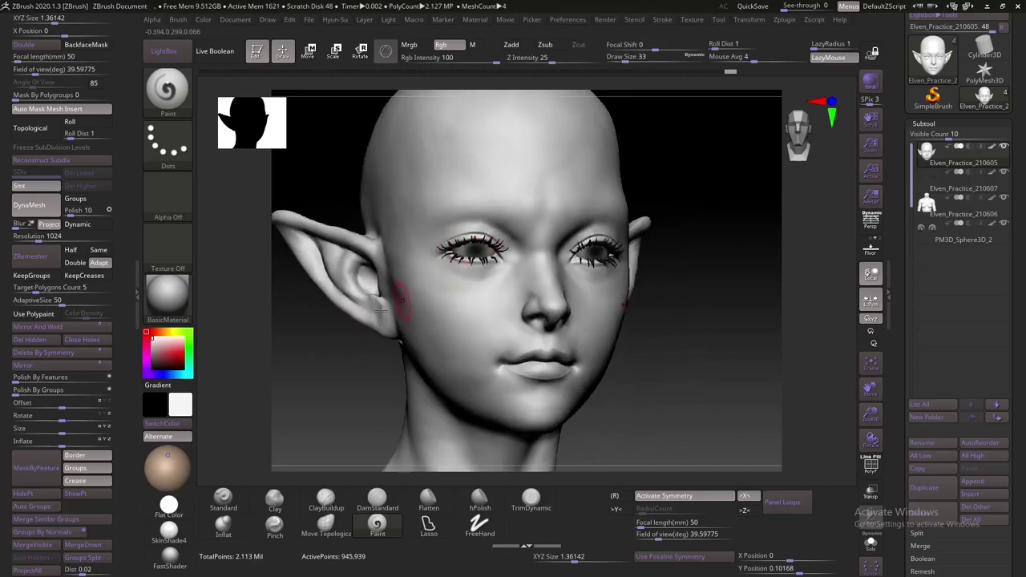
# Swap to the red colour and tint the inner eye corners and lash lines at size 29
pyautogui.press(']')
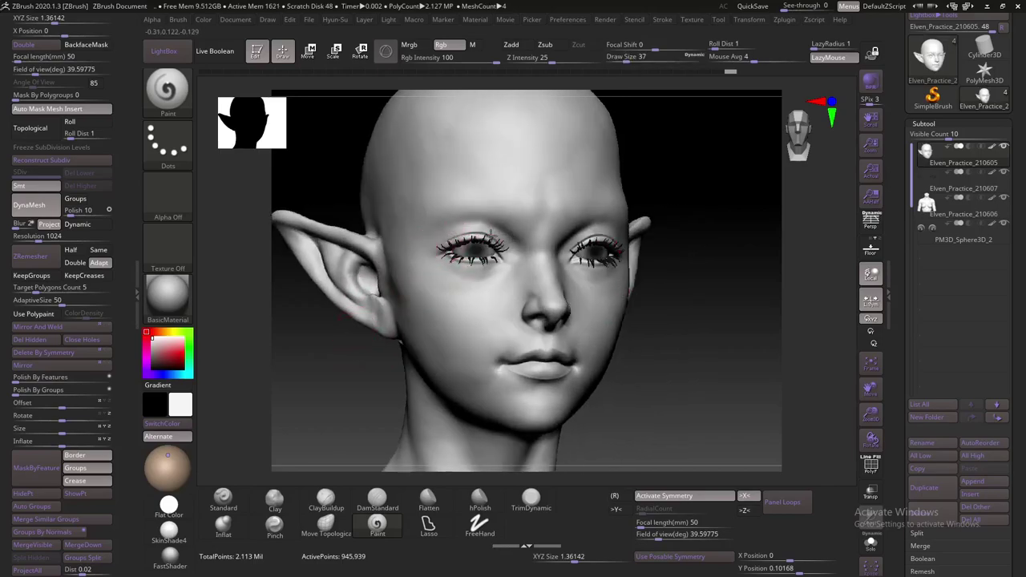
pyautogui.click(193, 412)
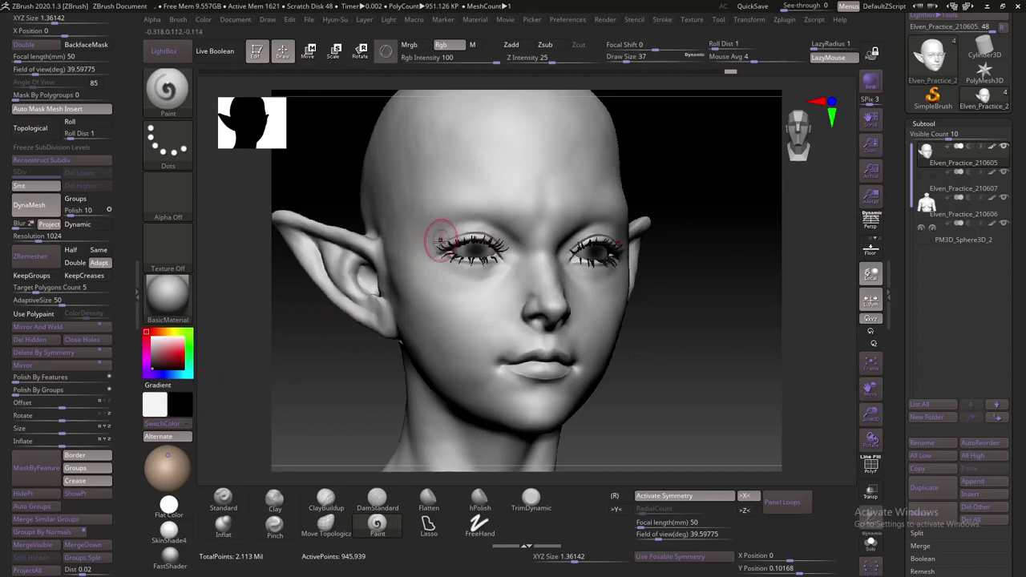
pyautogui.moveTo(439, 239); pyautogui.dragTo(436, 246)
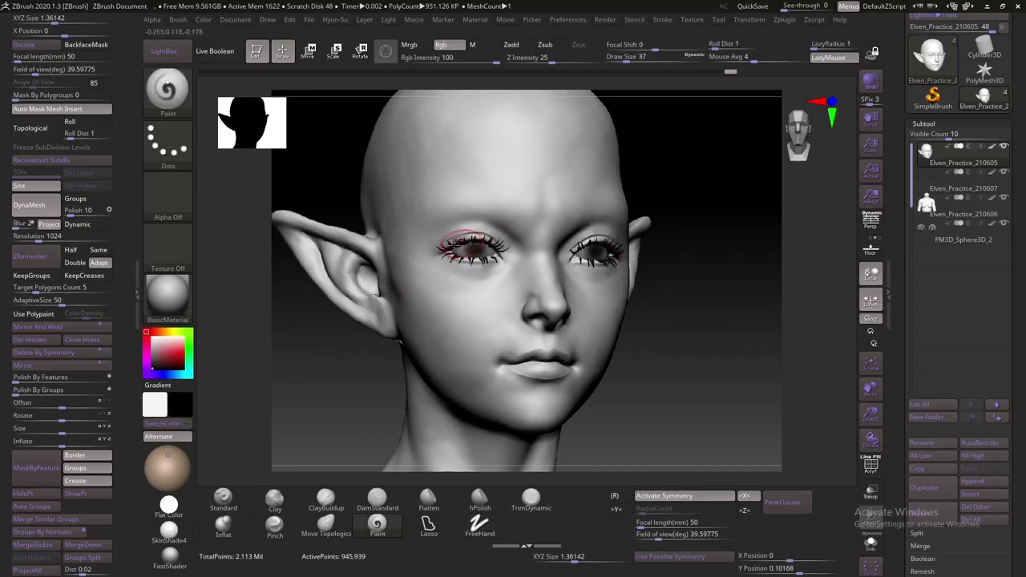
pyautogui.press('[')
pyautogui.press('[')
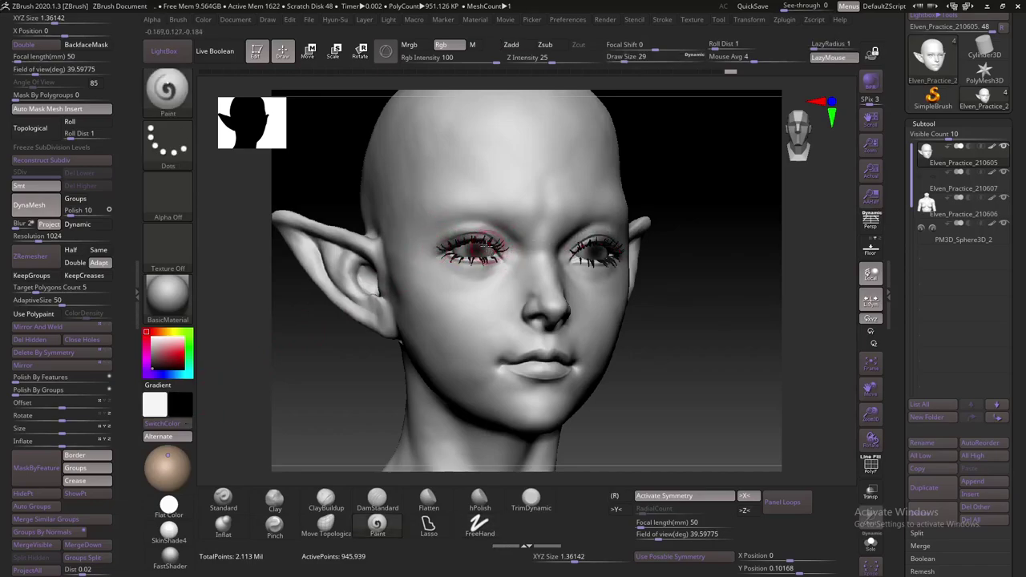
pyautogui.moveTo(432, 243); pyautogui.dragTo(432, 252)
# Set the Light ambient to 13 and distance to 69, then orbit the head to check
pyautogui.click(393, 20)
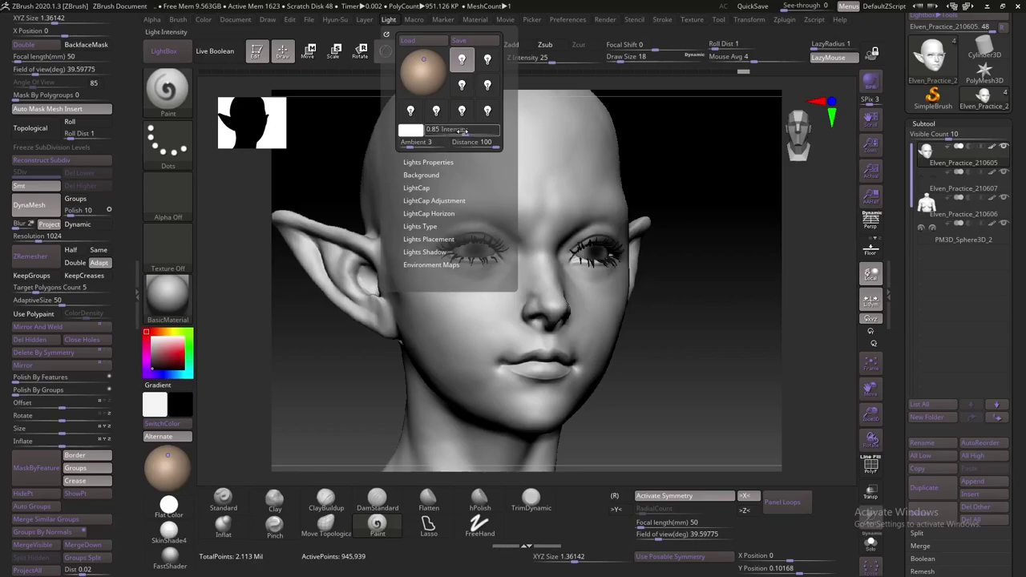
pyautogui.moveTo(453, 130)
pyautogui.mouseDown()
pyautogui.moveTo(467, 130)
pyautogui.moveTo(417, 146)
pyautogui.mouseUp()
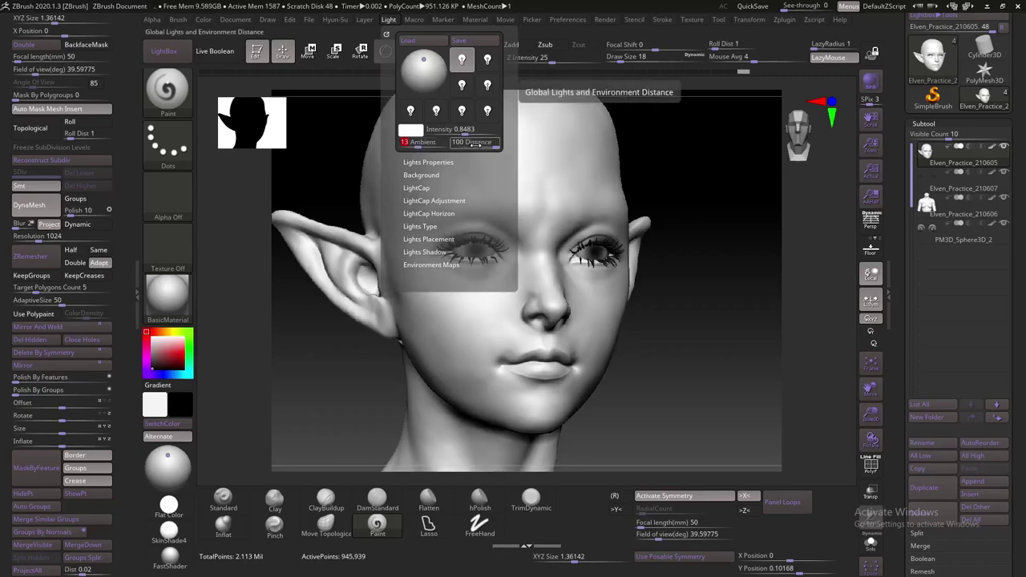
pyautogui.moveTo(492, 143); pyautogui.dragTo(484, 143)
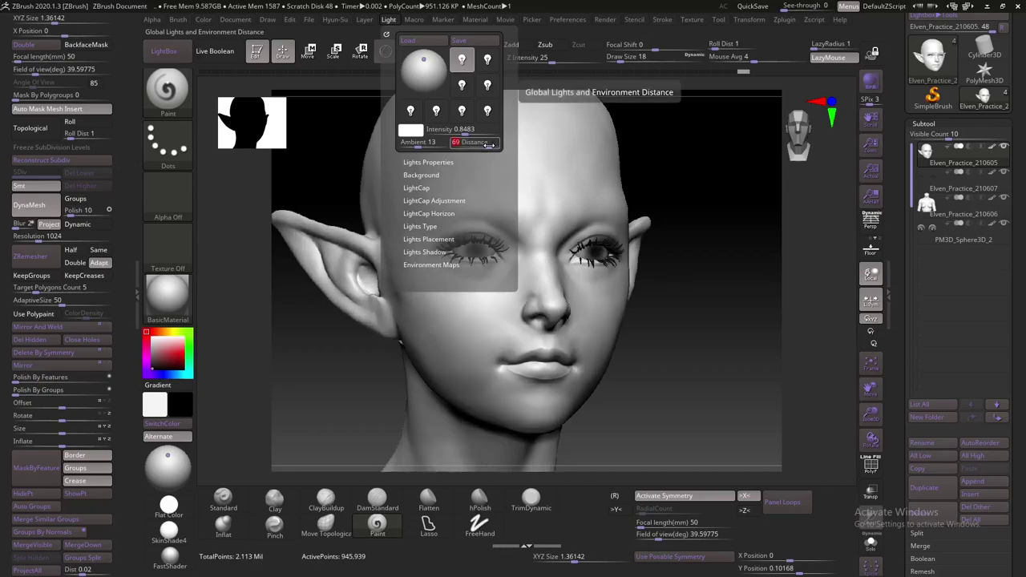
pyautogui.moveTo(282, 384)
pyautogui.mouseDown()
pyautogui.moveTo(385, 321)
pyautogui.moveTo(376, 354)
pyautogui.moveTo(441, 250)
pyautogui.mouseUp()
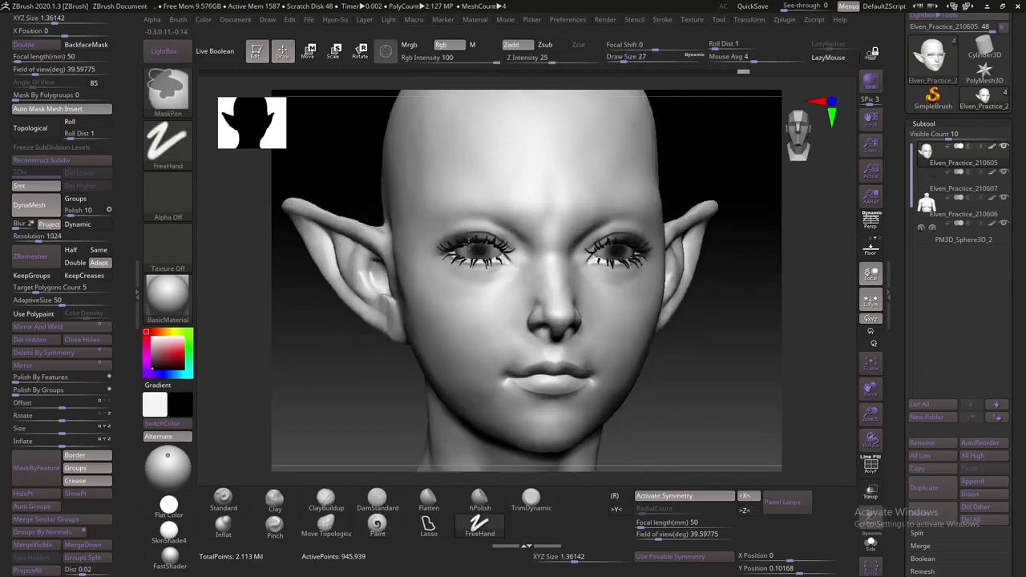
# Undo the upper-eyelid red and paint red liner along the lower lash line at size 44
pyautogui.press(']')
pyautogui.press(']')
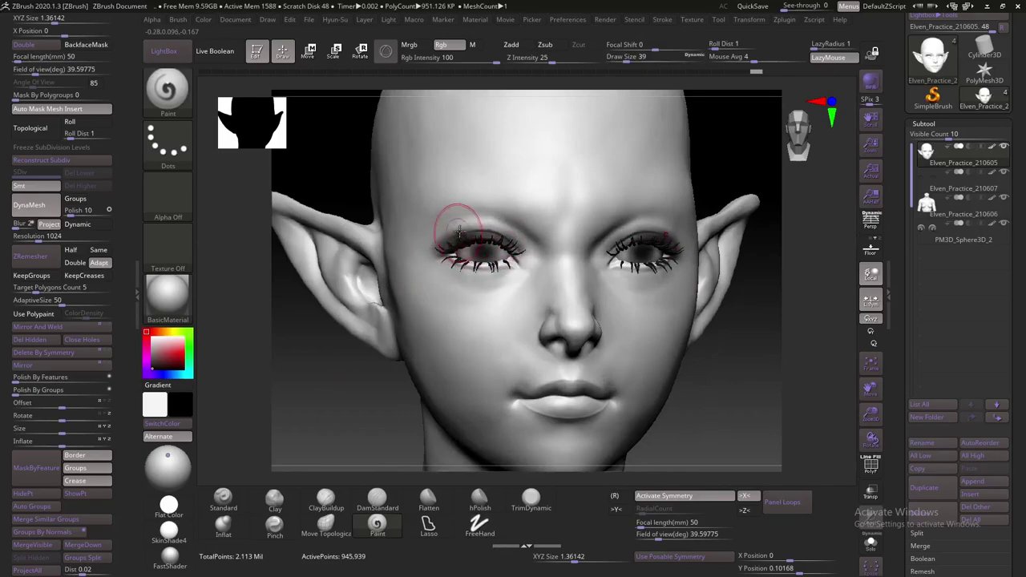
pyautogui.moveTo(350, 355); pyautogui.dragTo(453, 244)
pyautogui.press('[')
pyautogui.press('[')
pyautogui.press('[')
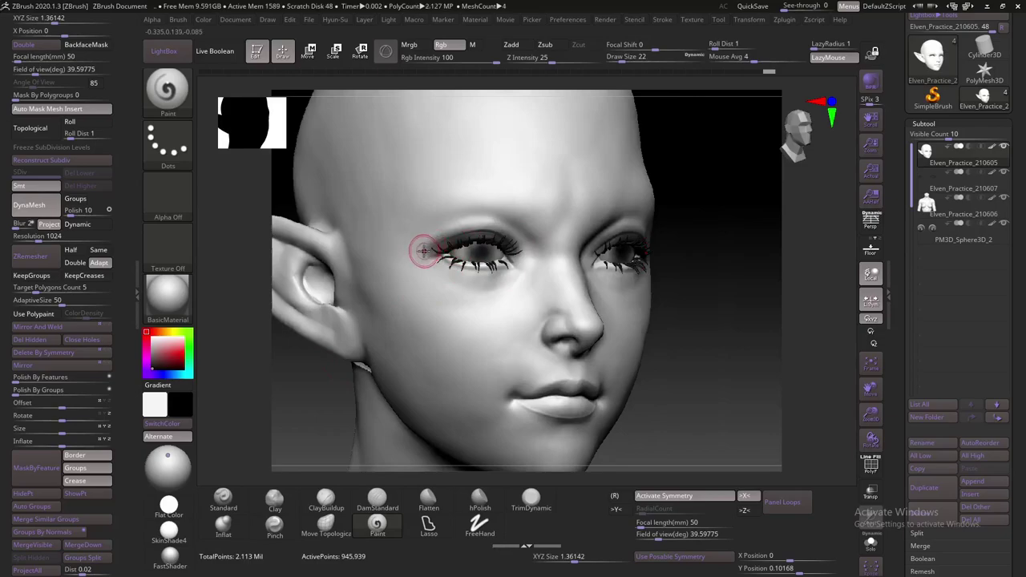
pyautogui.hotkey('ctrl', 'z')
pyautogui.press(']')
pyautogui.press(']')
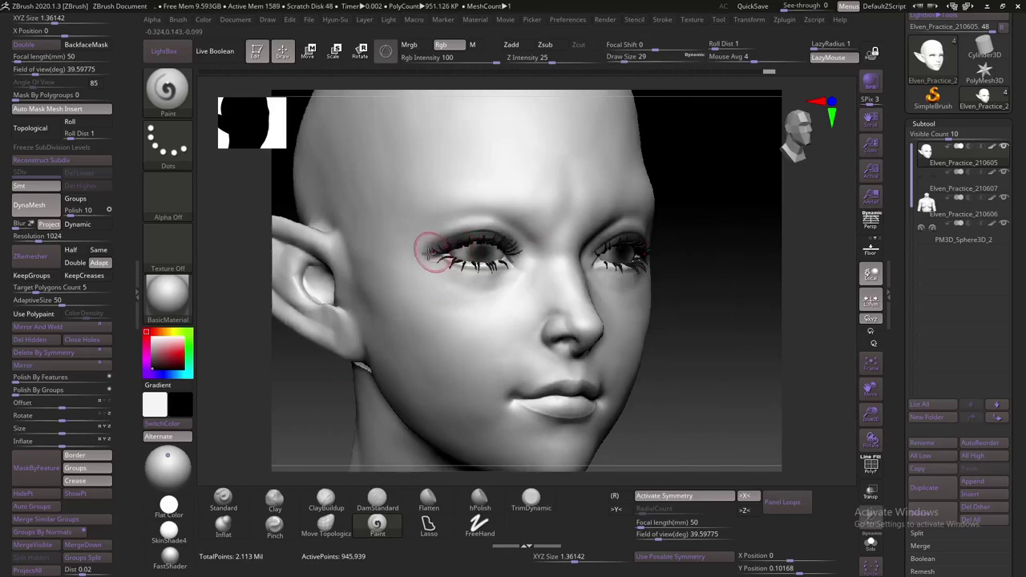
pyautogui.scroll(3, 439, 240)
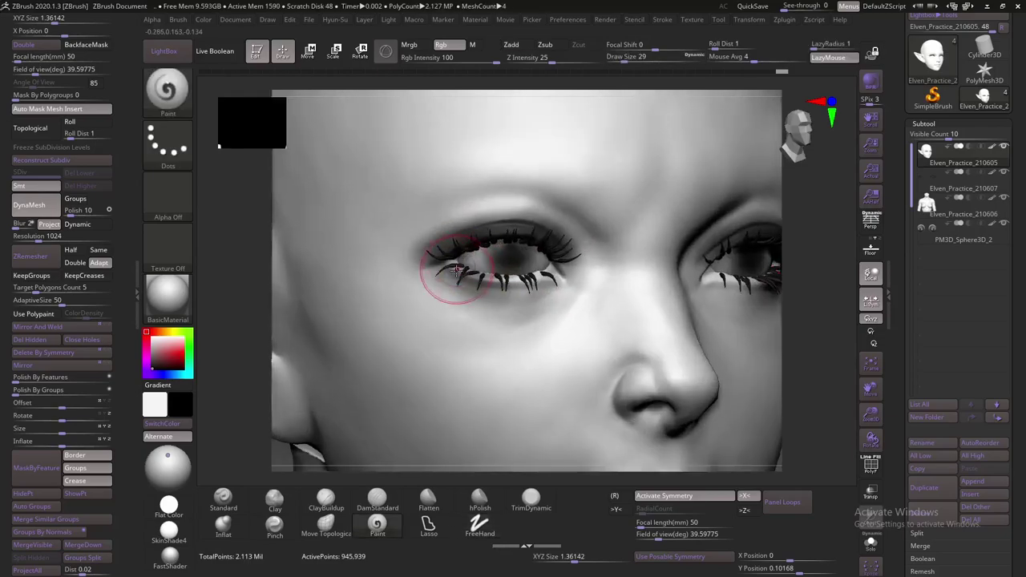
pyautogui.press(']')
pyautogui.press(']')
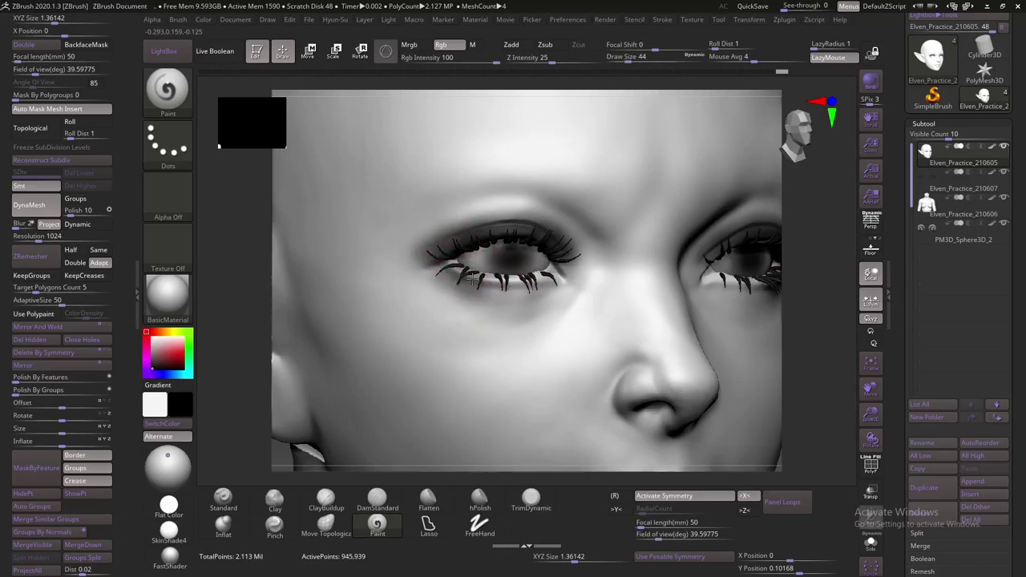
pyautogui.moveTo(439, 272); pyautogui.dragTo(555, 282)
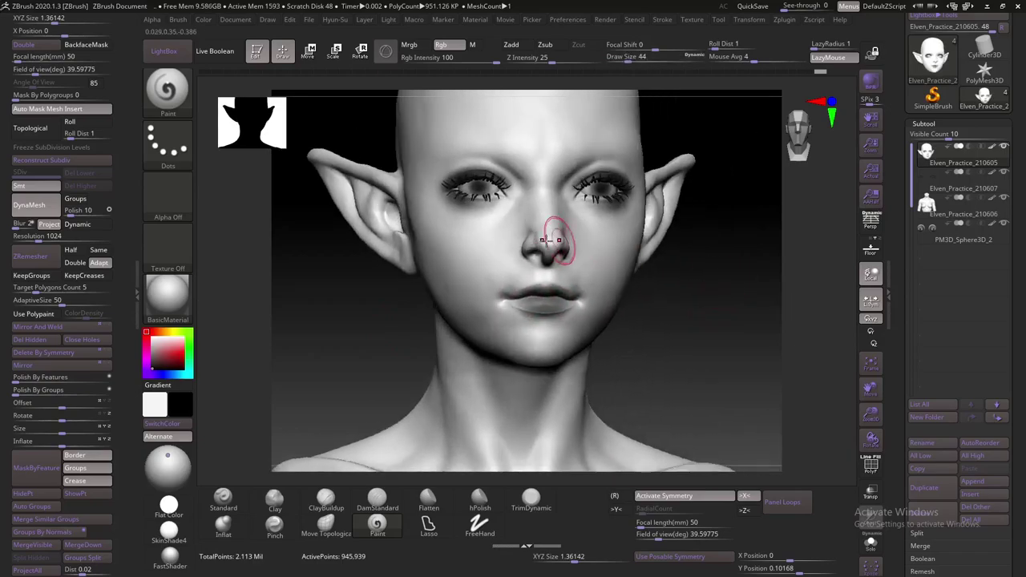
# Enlarge the brush to 120 and turn the head through profile and front views
pyautogui.press(']')
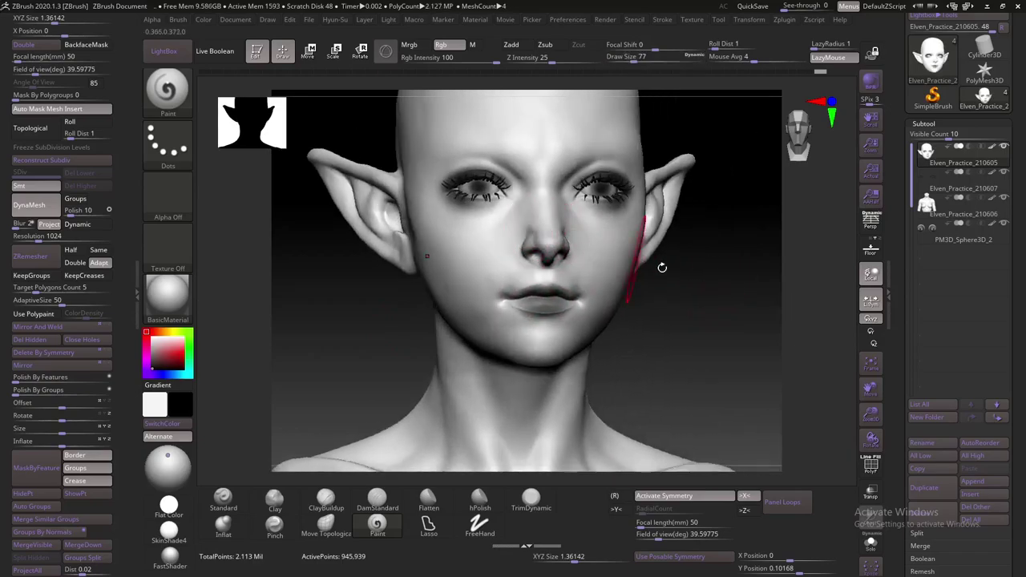
pyautogui.moveTo(661, 267); pyautogui.dragTo(529, 234)
pyautogui.moveTo(641, 313)
pyautogui.mouseDown()
pyautogui.moveTo(660, 318)
pyautogui.moveTo(654, 297)
pyautogui.mouseUp()
pyautogui.press(']')
pyautogui.press(']')
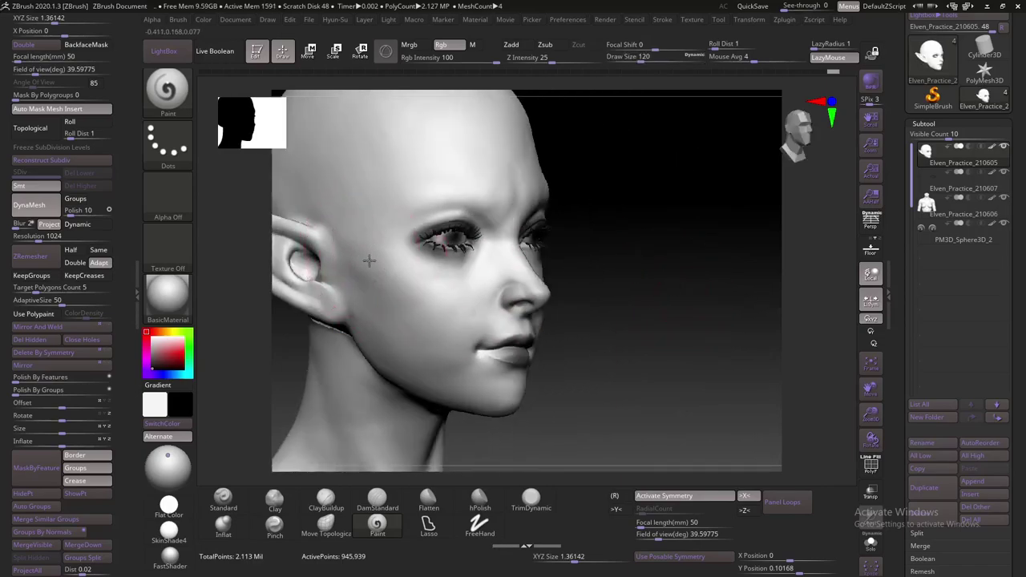
pyautogui.moveTo(623, 282)
pyautogui.mouseDown()
pyautogui.moveTo(374, 277)
pyautogui.moveTo(593, 278)
pyautogui.moveTo(465, 304)
pyautogui.mouseUp()
pyautogui.moveTo(601, 236)
pyautogui.mouseDown()
pyautogui.moveTo(621, 320)
pyautogui.moveTo(449, 297)
pyautogui.moveTo(538, 277)
pyautogui.moveTo(444, 296)
pyautogui.moveTo(458, 286)
pyautogui.mouseUp()
pyautogui.moveTo(671, 301); pyautogui.dragTo(566, 297)
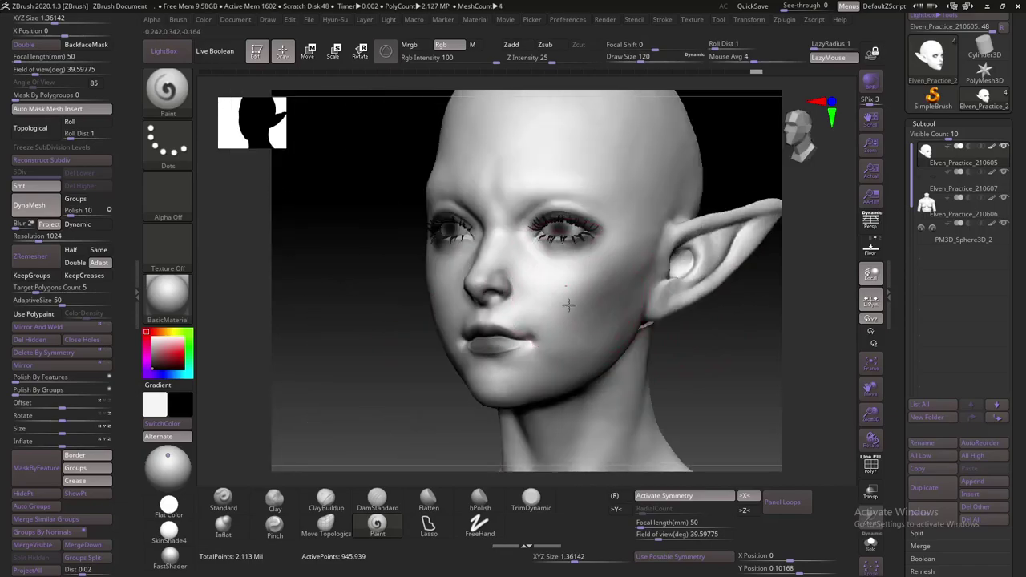
pyautogui.keyDown('shift'); pyautogui.moveTo(417, 377); pyautogui.dragTo(386, 378); pyautogui.keyUp('shift')
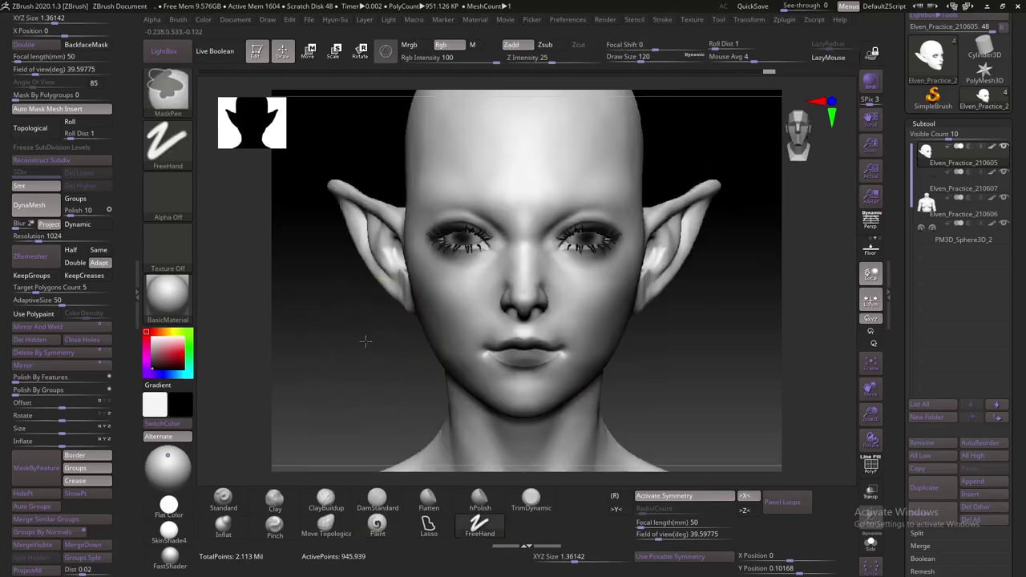
pyautogui.moveTo(361, 339)
pyautogui.mouseDown()
pyautogui.moveTo(419, 309)
pyautogui.moveTo(377, 194)
pyautogui.moveTo(379, 291)
pyautogui.moveTo(364, 291)
pyautogui.mouseUp()
# Darken the inner brows above both eyes with a brush of size 35
pyautogui.press('s')
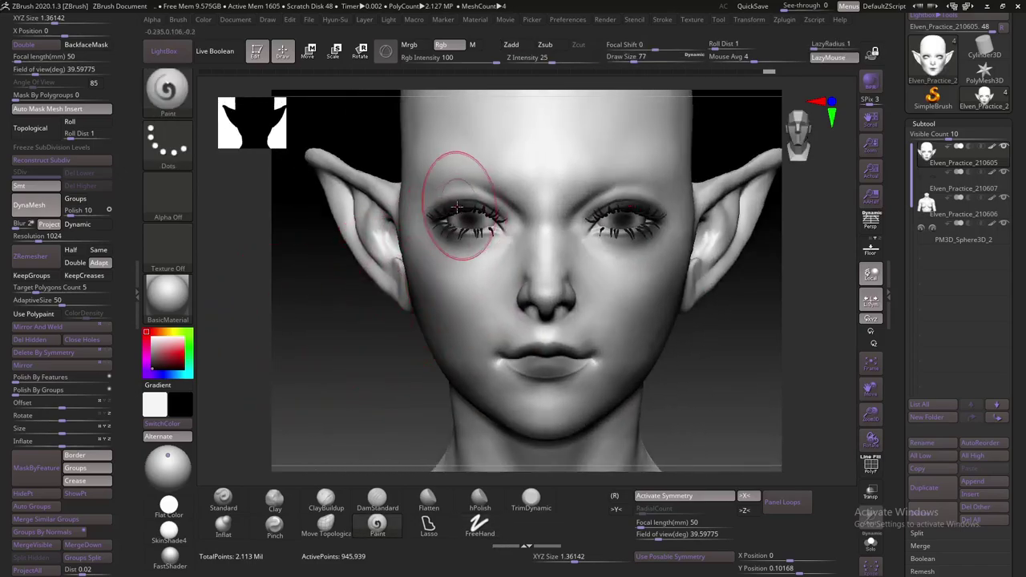
pyautogui.press('s')
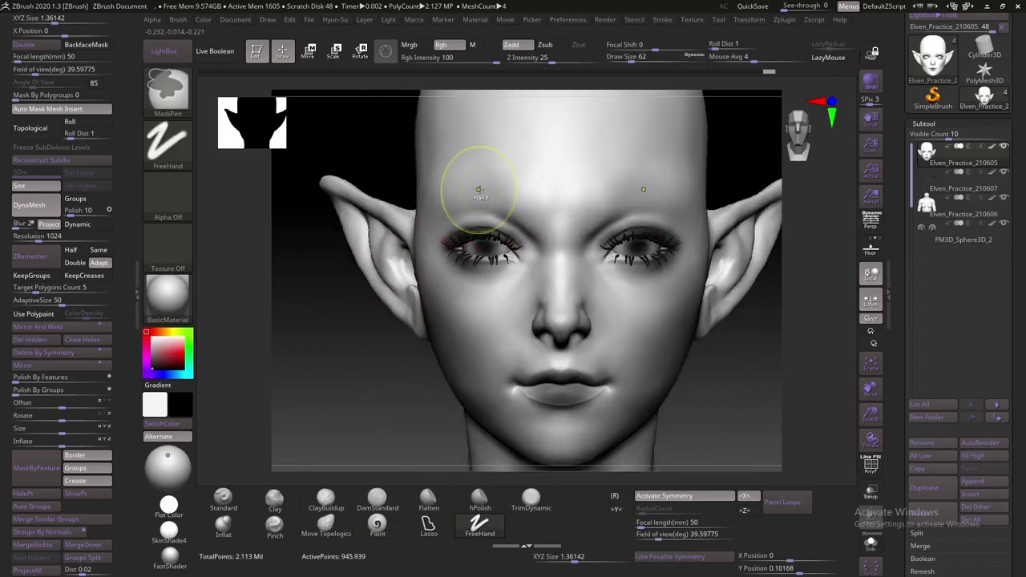
pyautogui.moveTo(470, 179); pyautogui.dragTo(454, 180)
pyautogui.moveTo(520, 215); pyautogui.dragTo(524, 213)
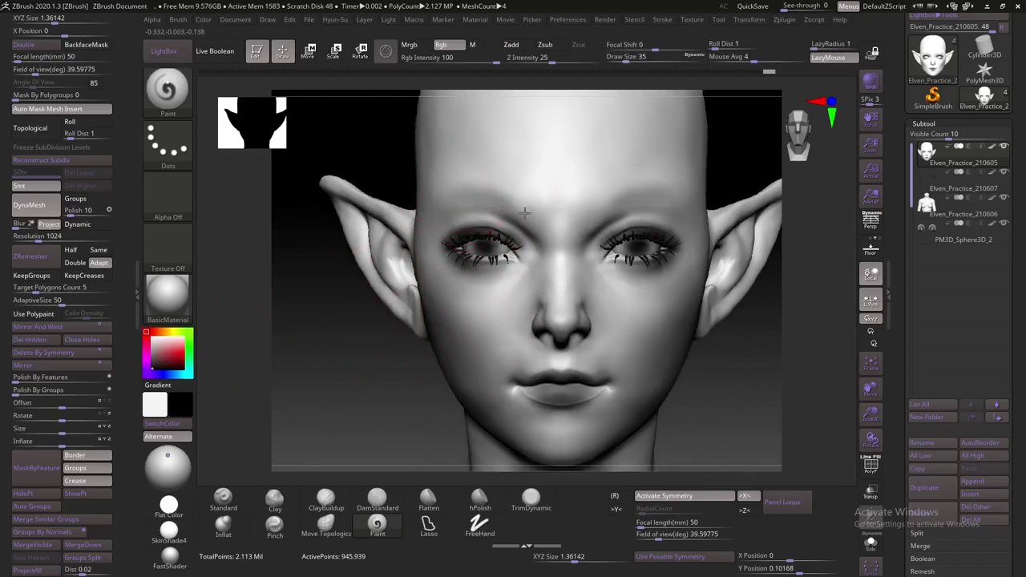
pyautogui.moveTo(353, 205); pyautogui.dragTo(432, 201, button='right')
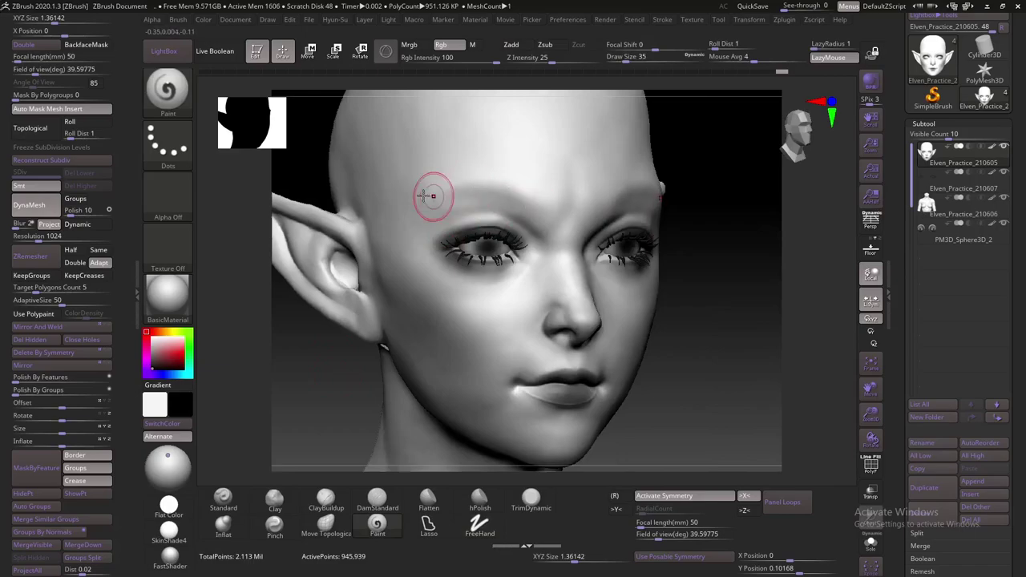
pyautogui.moveTo(713, 228); pyautogui.dragTo(458, 190, button='right')
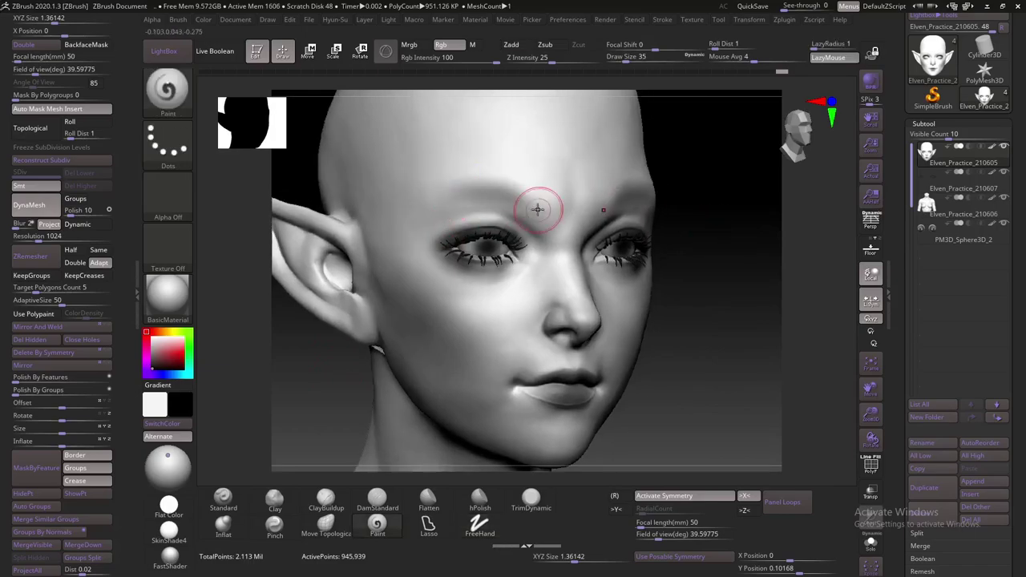
pyautogui.moveTo(655, 214)
pyautogui.mouseDown(button='right')
pyautogui.moveTo(622, 201)
pyautogui.moveTo(597, 212)
pyautogui.mouseUp(button='right')
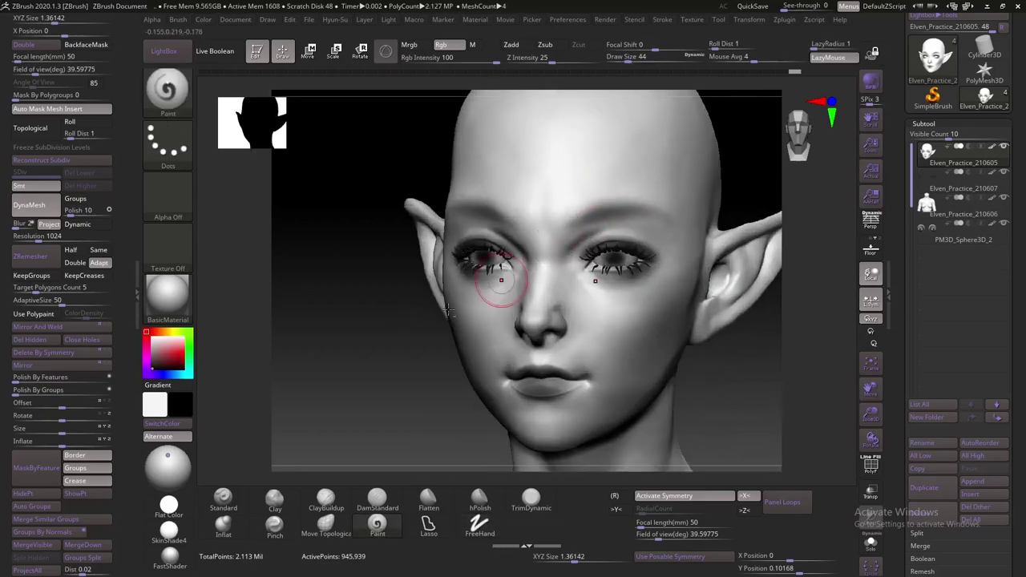
pyautogui.moveTo(499, 275); pyautogui.dragTo(509, 267, button='right')
# Enlarge the brush to 101 and zoom back in on the eyes
pyautogui.press('s')
pyautogui.moveTo(726, 248); pyautogui.dragTo(734, 247)
pyautogui.moveTo(697, 216)
pyautogui.mouseDown(button='right')
pyautogui.moveTo(709, 269)
pyautogui.moveTo(716, 234)
pyautogui.mouseUp(button='right')
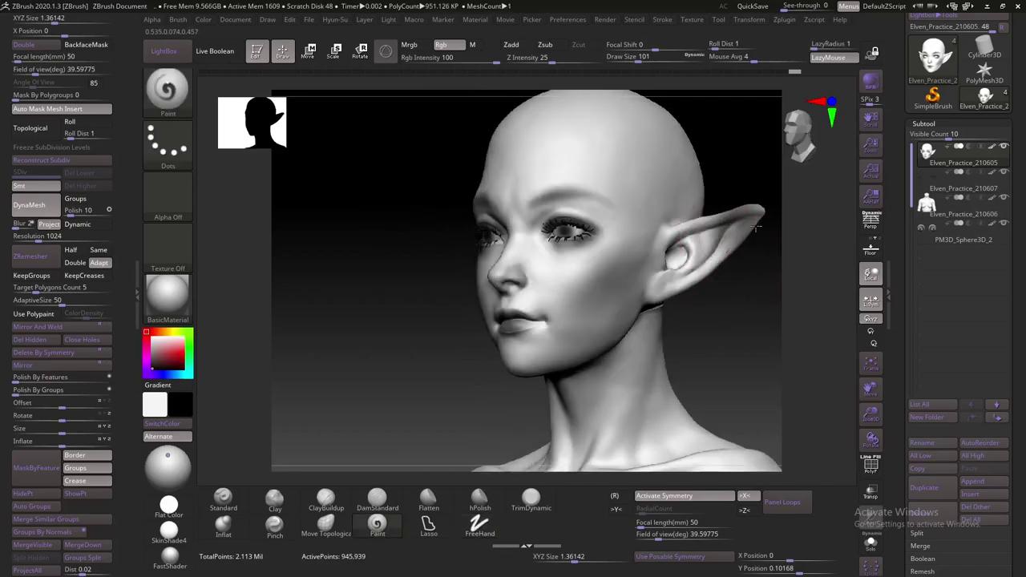
pyautogui.moveTo(720, 275); pyautogui.dragTo(675, 268, button='right')
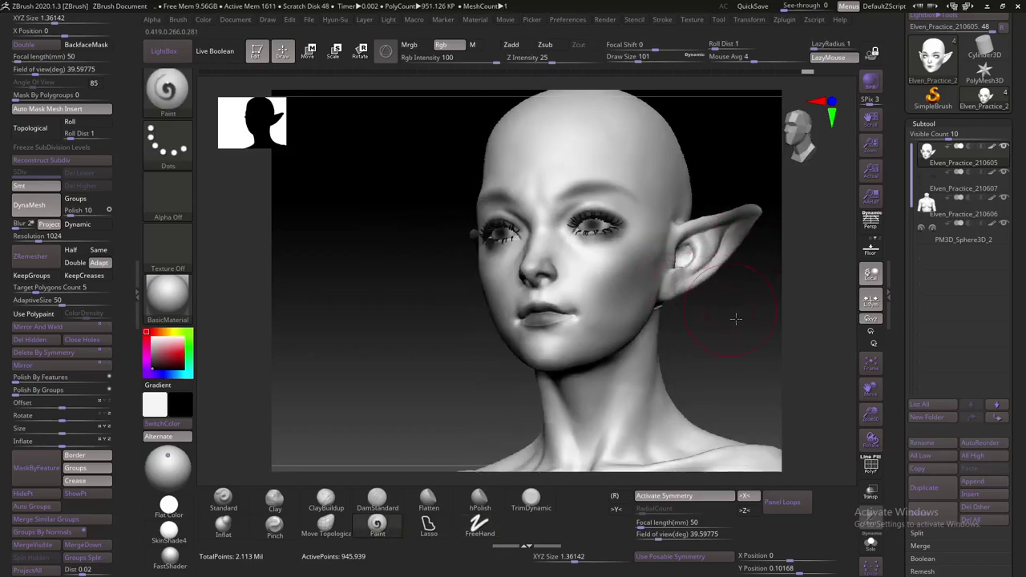
pyautogui.moveTo(736, 318)
pyautogui.mouseDown(button='right')
pyautogui.moveTo(507, 210)
pyautogui.moveTo(423, 241)
pyautogui.moveTo(440, 253)
pyautogui.mouseUp(button='right')
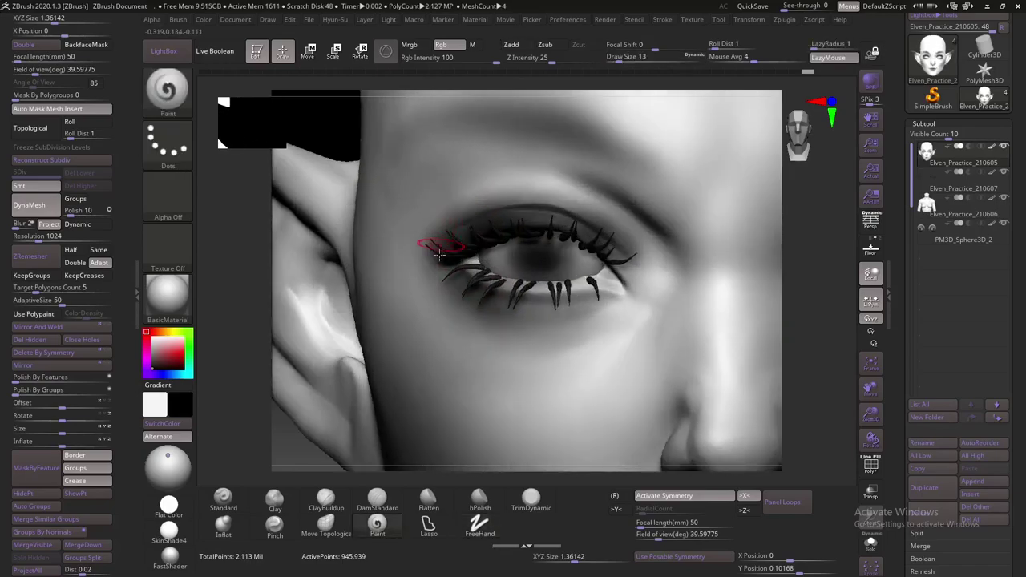
# Paint red liner along the upper lash line at size 6, then refine it at size 3
pyautogui.press('[')
pyautogui.press('s')
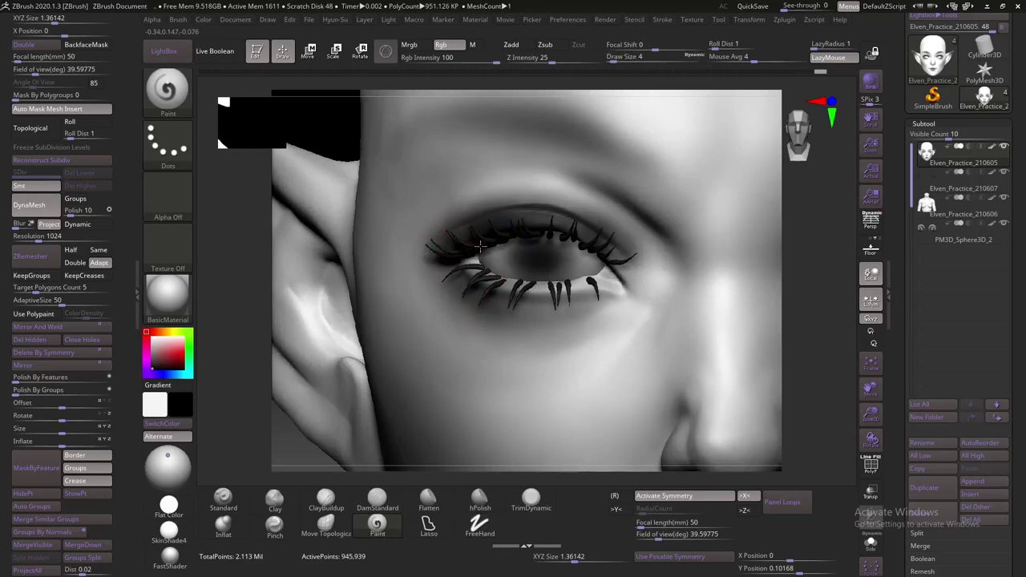
pyautogui.press('s')
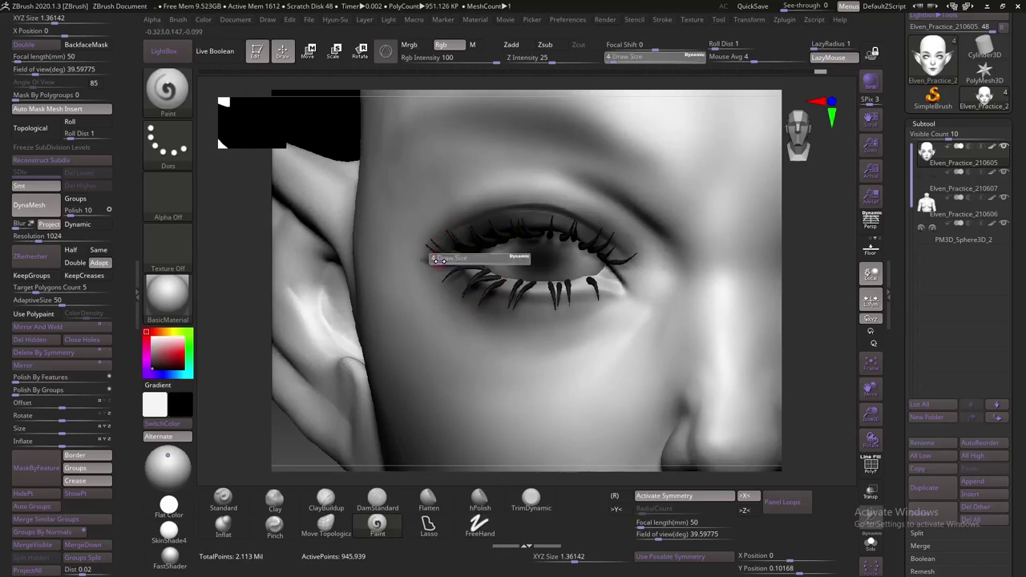
pyautogui.moveTo(468, 255); pyautogui.dragTo(473, 253)
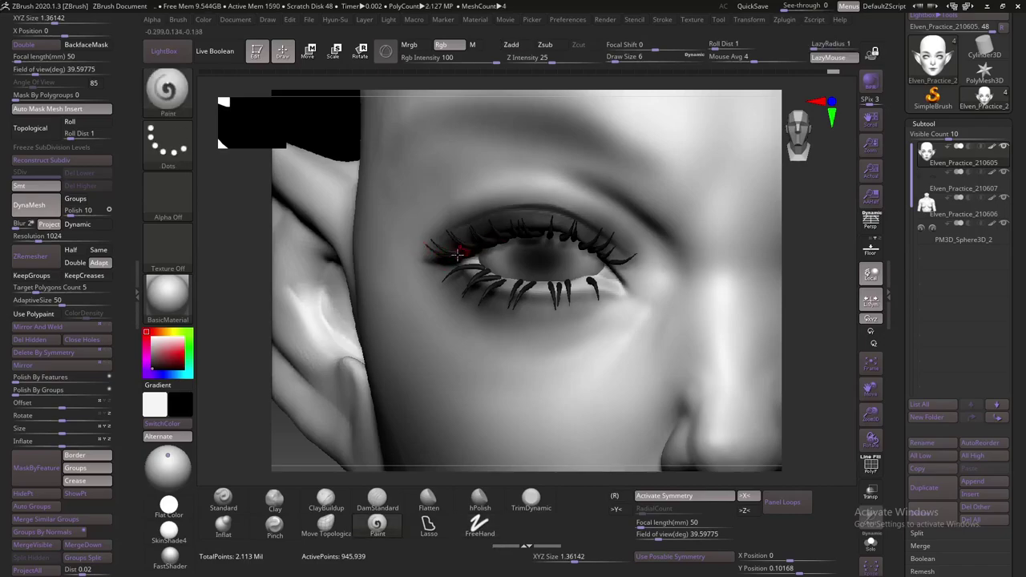
pyautogui.moveTo(530, 228); pyautogui.dragTo(562, 204)
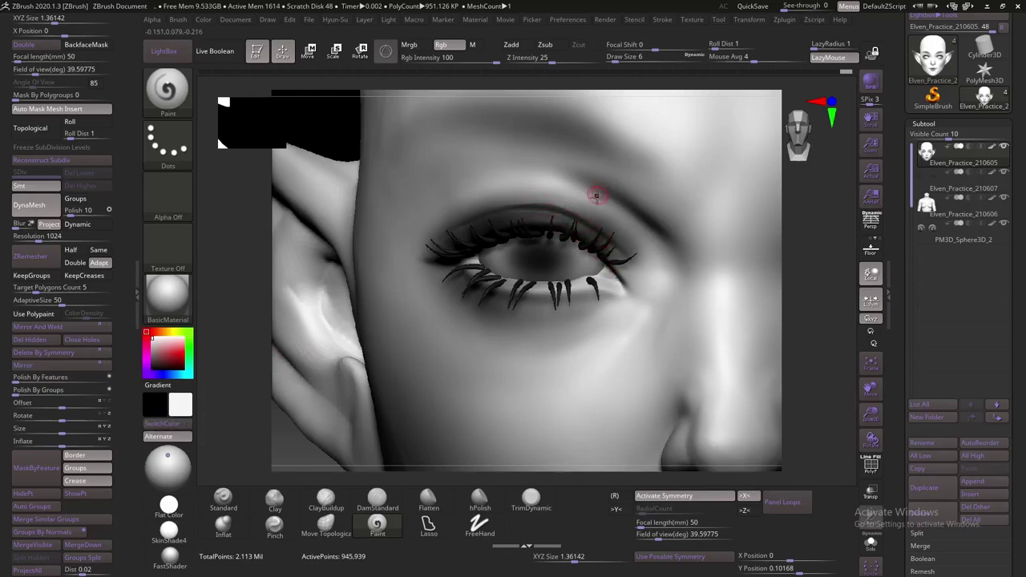
pyautogui.press('s')
pyautogui.click(567, 211)
pyautogui.press('shift')
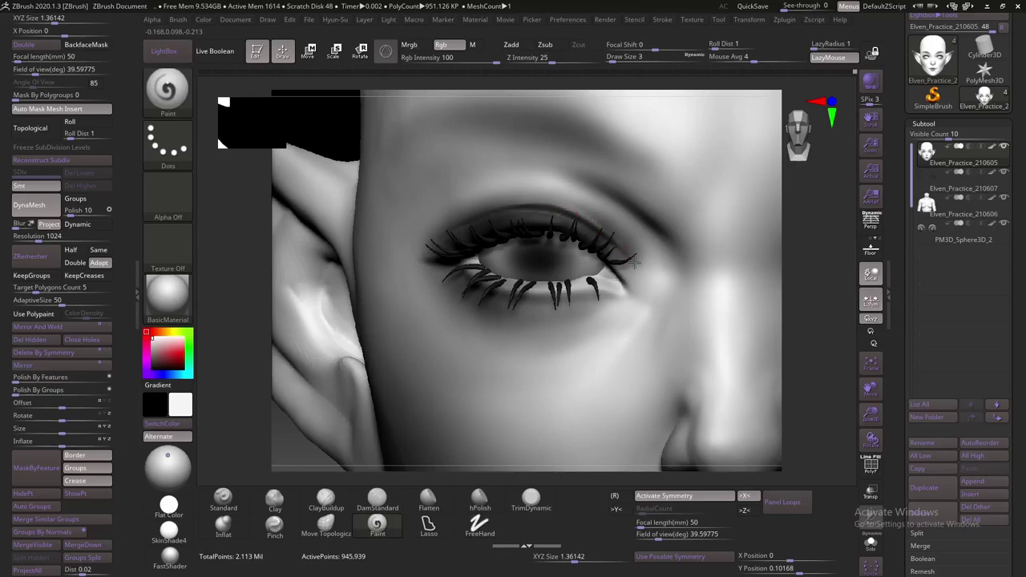
pyautogui.moveTo(543, 207); pyautogui.dragTo(544, 215)
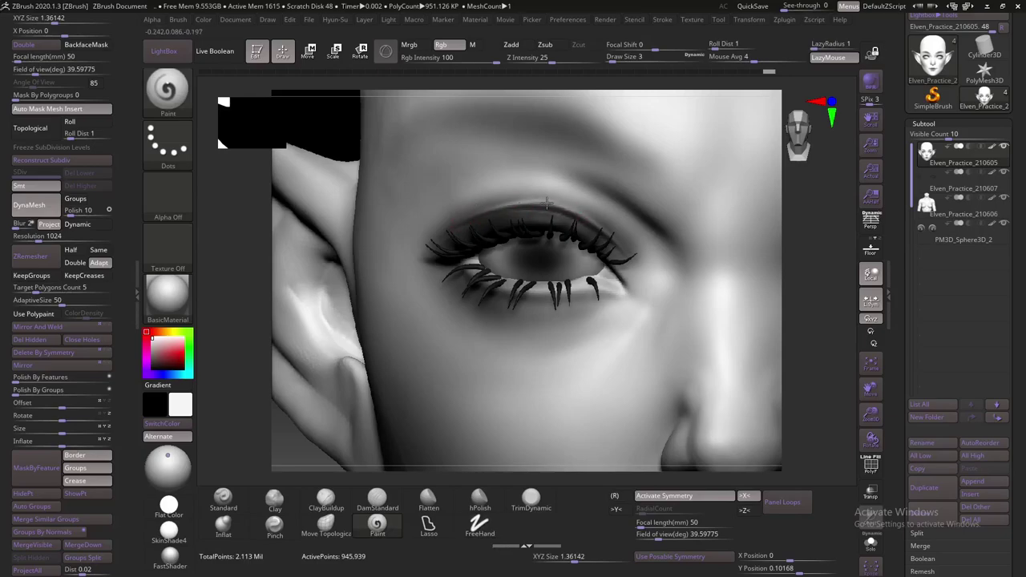
# Shade the upper eyelid darker and paint dark liner under the lower lashes at size 23
pyautogui.keyDown('ctrl'); pyautogui.moveTo(498, 207); pyautogui.dragTo(377, 256, button='right'); pyautogui.keyUp('ctrl')
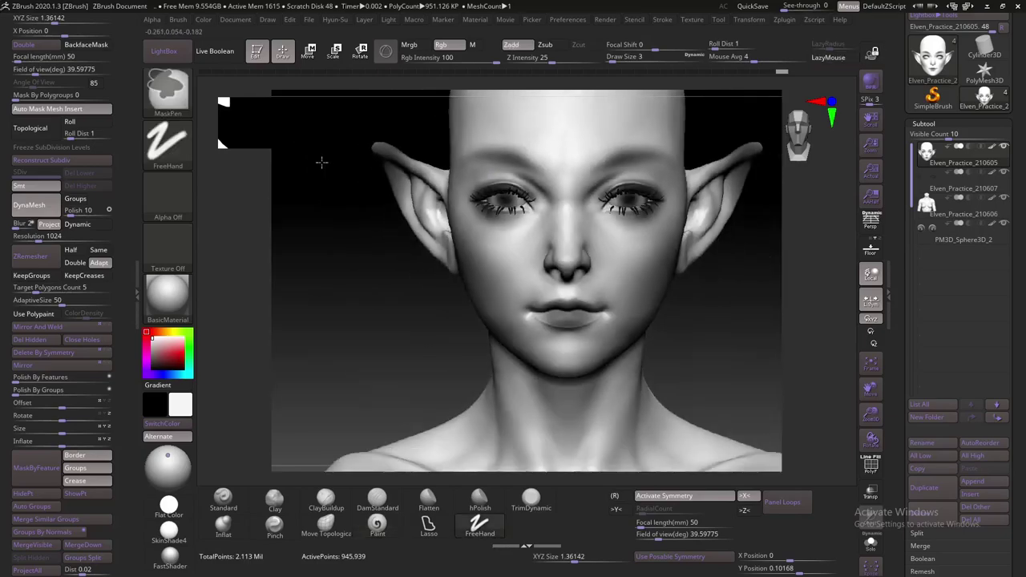
pyautogui.moveTo(377, 313); pyautogui.dragTo(350, 306)
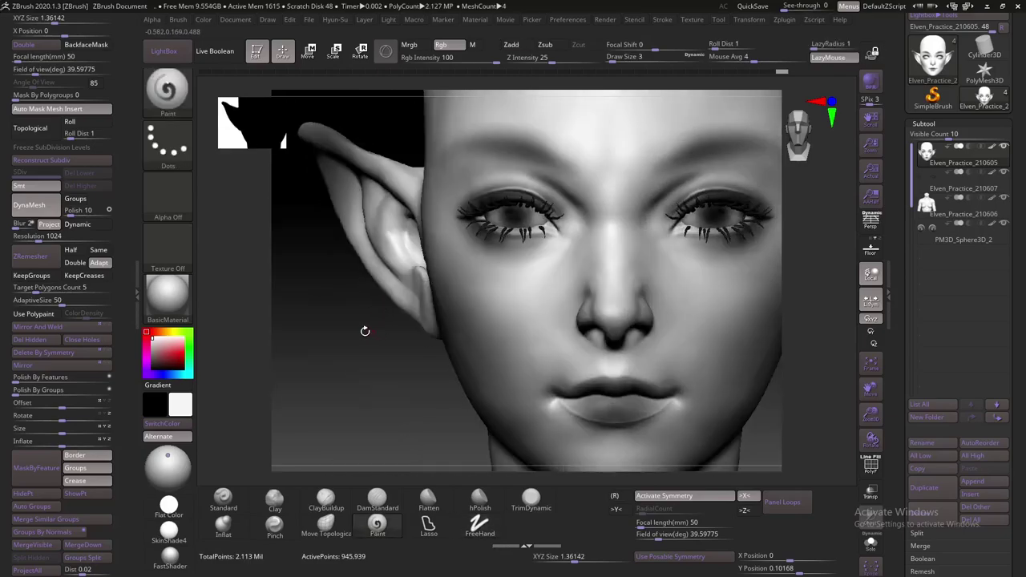
pyautogui.moveTo(757, 378)
pyautogui.mouseDown()
pyautogui.moveTo(776, 385)
pyautogui.moveTo(363, 392)
pyautogui.mouseUp()
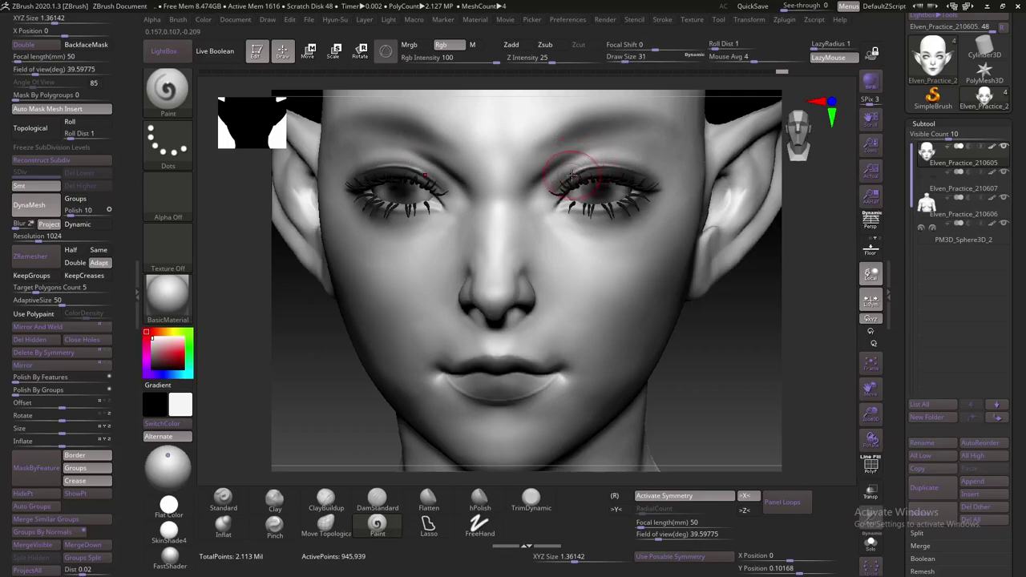
pyautogui.moveTo(572, 152)
pyautogui.mouseDown()
pyautogui.moveTo(549, 189)
pyautogui.moveTo(625, 170)
pyautogui.mouseUp()
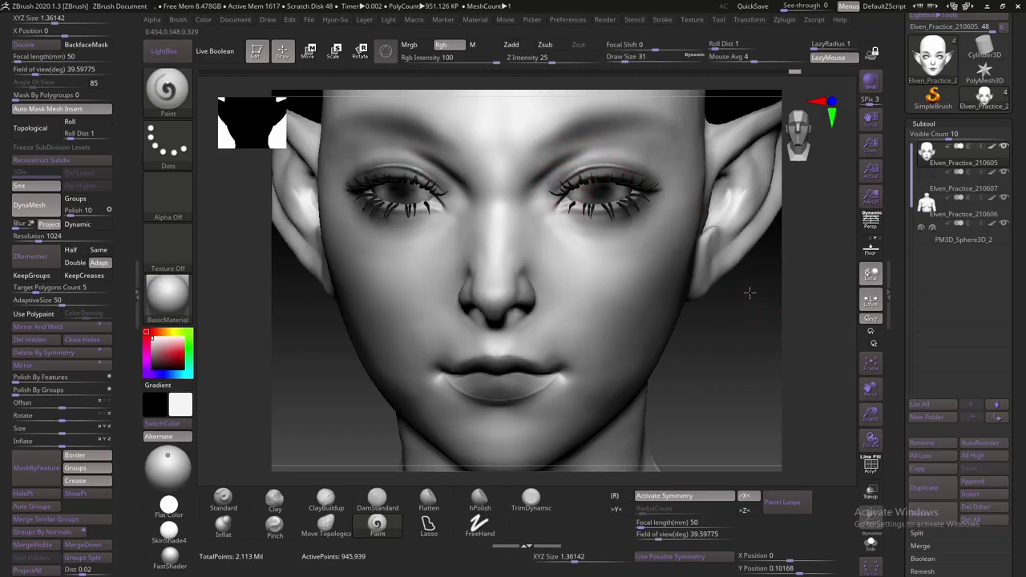
pyautogui.moveTo(747, 290); pyautogui.dragTo(725, 286)
pyautogui.press('[')
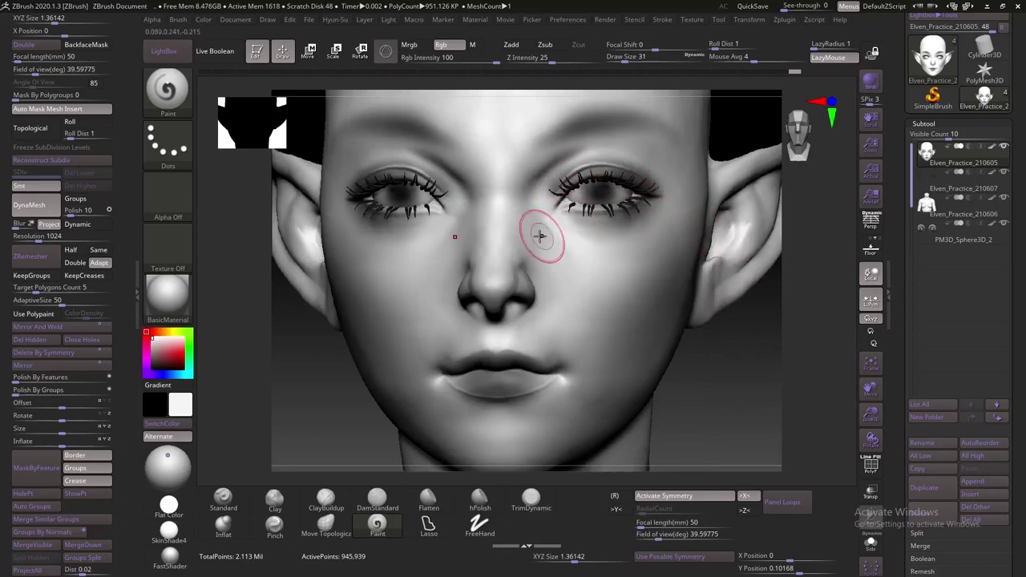
pyautogui.moveTo(617, 220); pyautogui.dragTo(588, 215)
pyautogui.moveTo(723, 290)
pyautogui.mouseDown()
pyautogui.moveTo(723, 349)
pyautogui.moveTo(737, 353)
pyautogui.mouseUp()
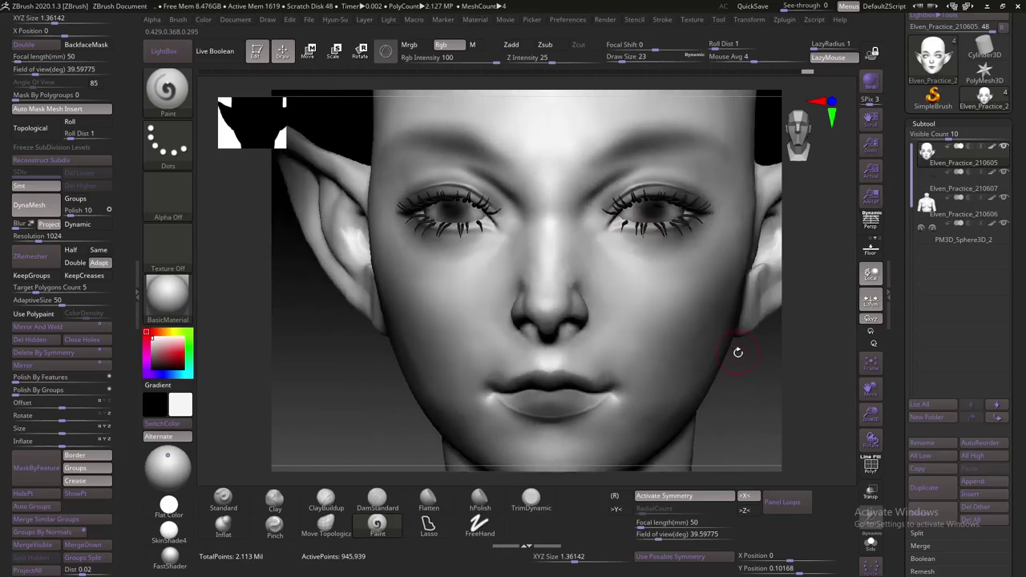
# Select the eyeball subtool, try ToyPlastic, and undo a white fill on the eyes
pyautogui.click(924, 231)
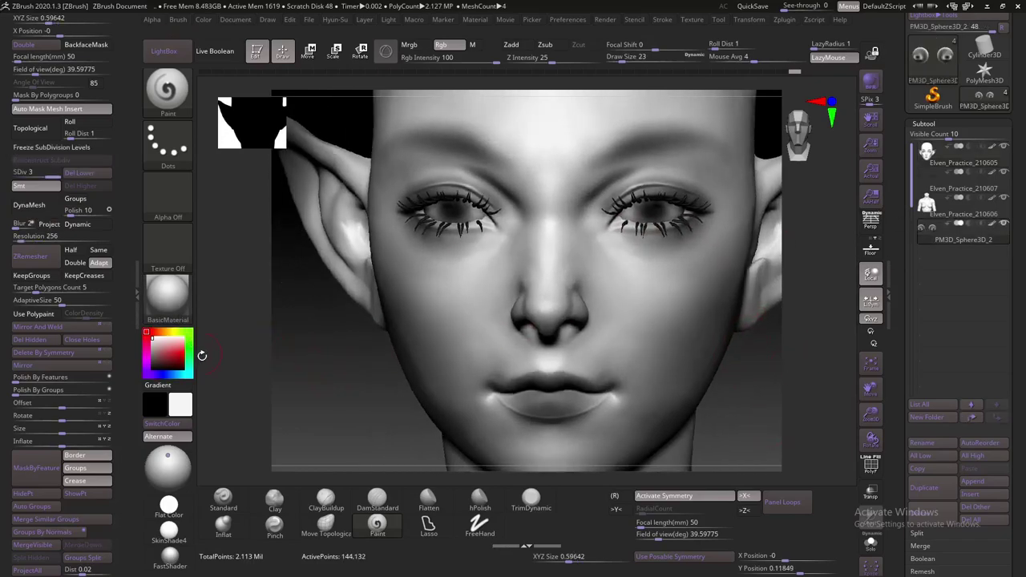
pyautogui.click(168, 295)
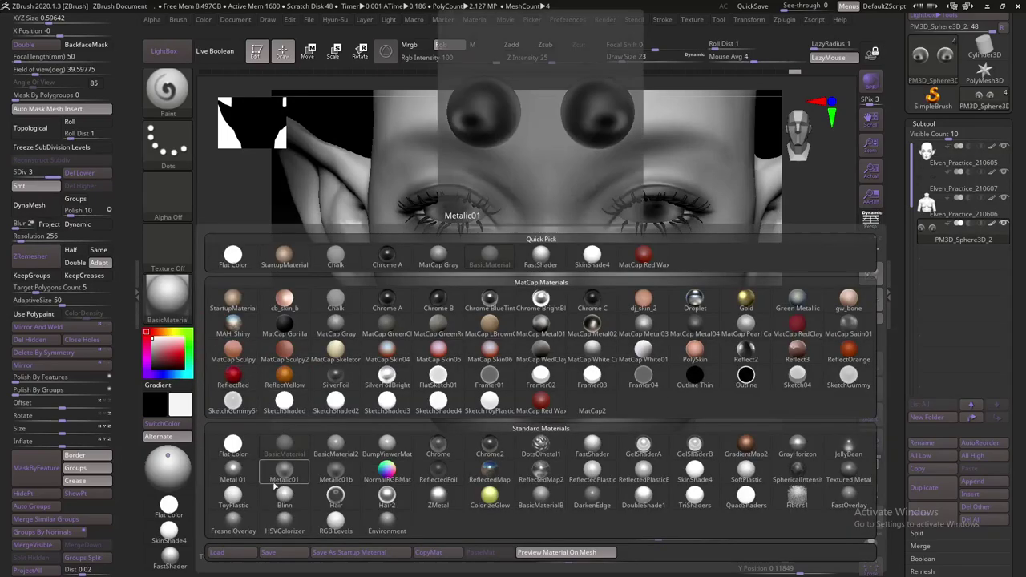
pyautogui.click(234, 496)
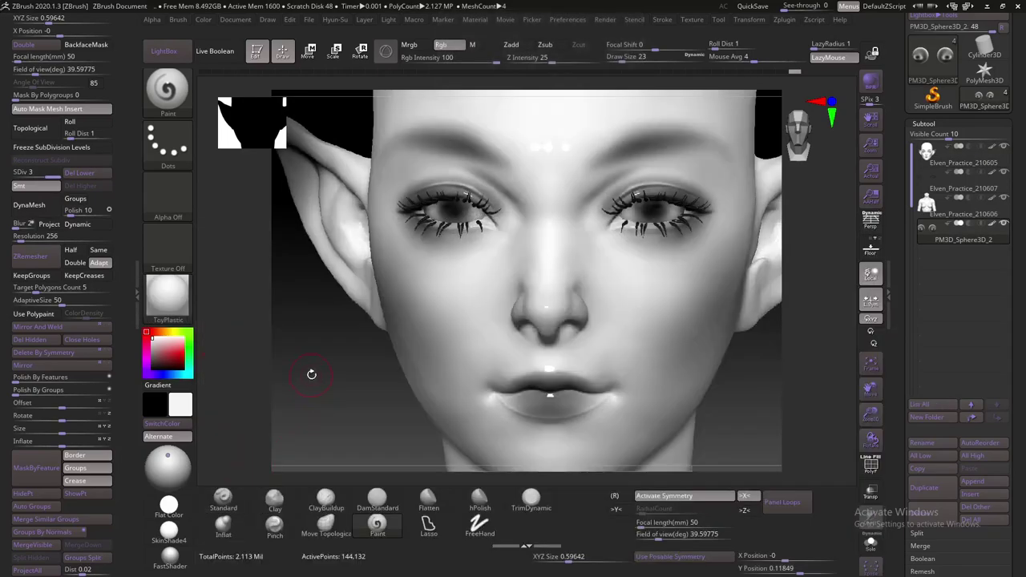
pyautogui.moveTo(311, 374); pyautogui.dragTo(316, 377)
pyautogui.press('shift')
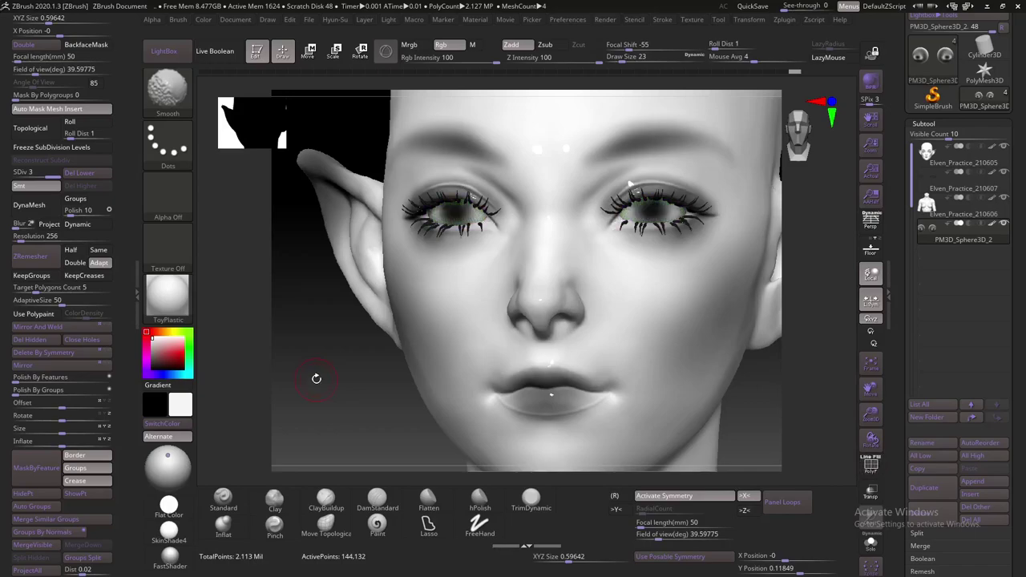
pyautogui.click(210, 23)
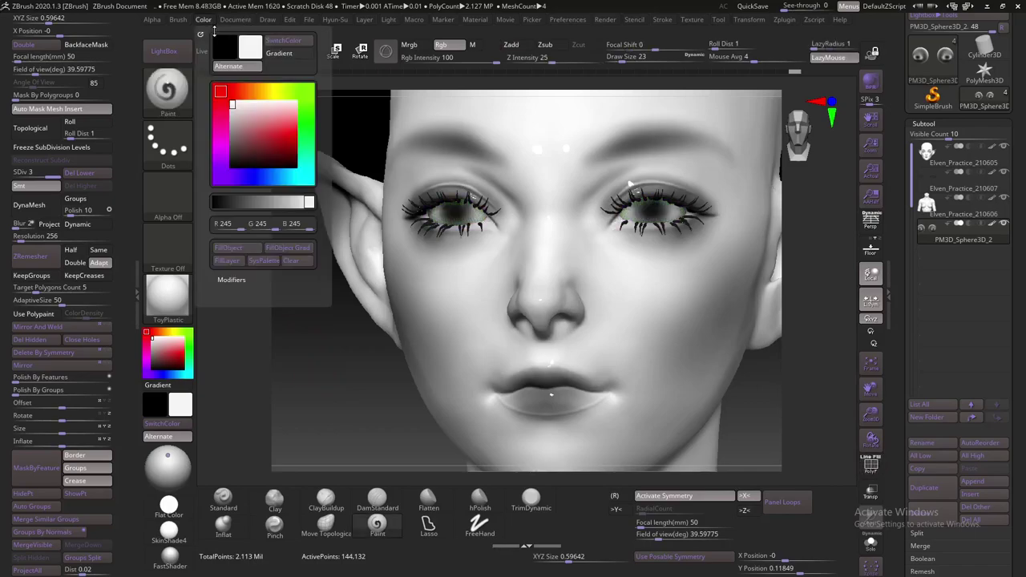
pyautogui.click(239, 248)
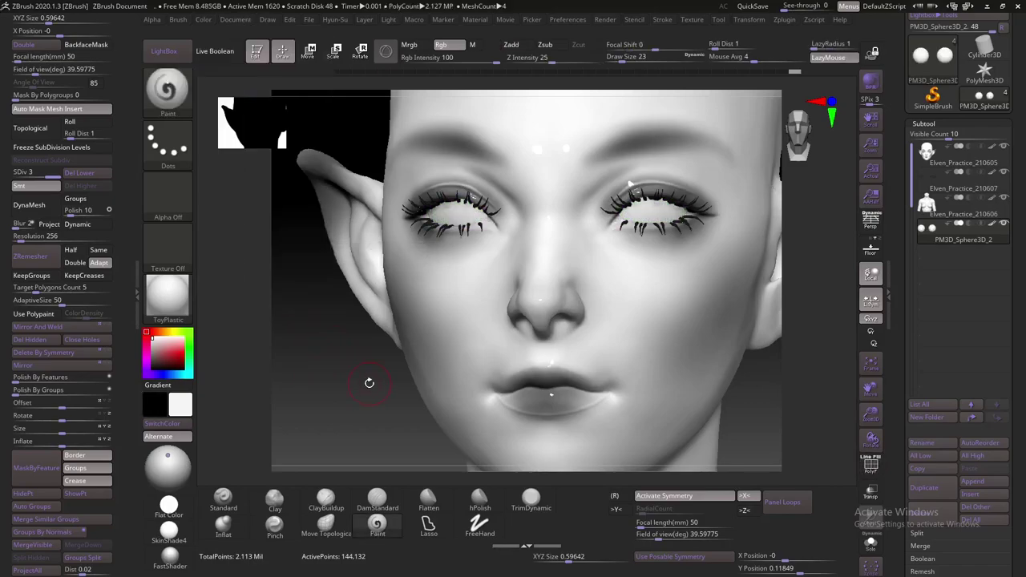
pyautogui.hotkey('ctrl', 'z')
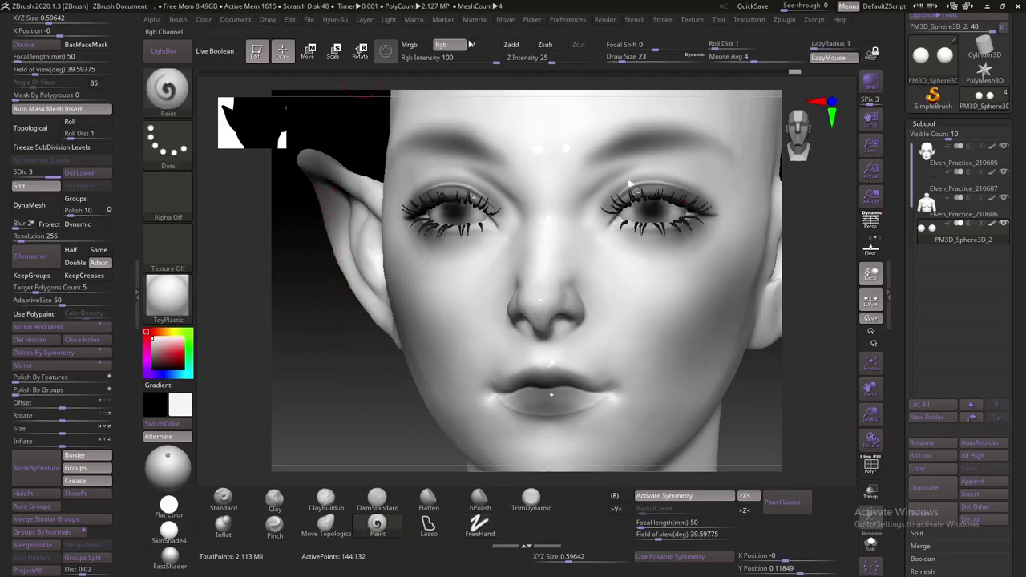
# Switch painting to material only (M) and choose BasicMaterial
pyautogui.click(471, 44)
pyautogui.click(206, 26)
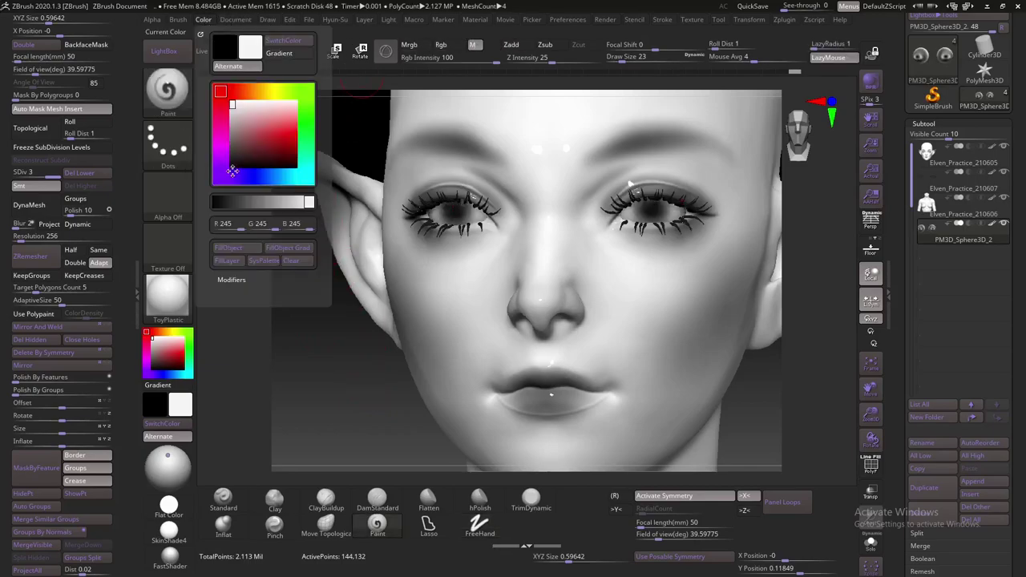
pyautogui.click(168, 295)
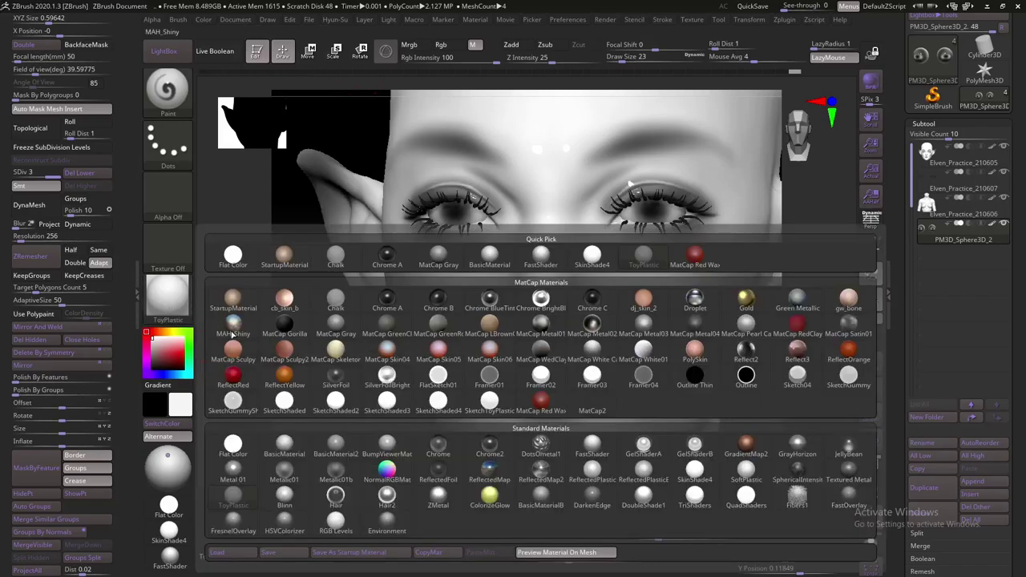
pyautogui.click(284, 447)
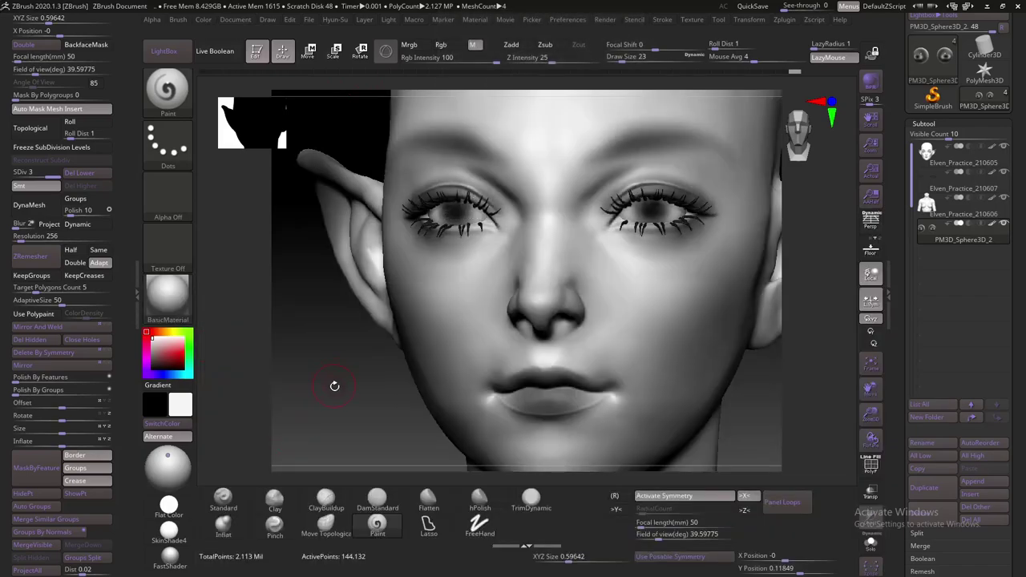
pyautogui.moveTo(335, 386); pyautogui.dragTo(343, 355)
# Raise the main light on the Light preview sphere so the eyes catch highlights, then check front views
pyautogui.moveTo(339, 293)
pyautogui.mouseDown()
pyautogui.moveTo(332, 392)
pyautogui.moveTo(307, 371)
pyautogui.moveTo(328, 360)
pyautogui.moveTo(306, 387)
pyautogui.moveTo(320, 362)
pyautogui.moveTo(324, 384)
pyautogui.moveTo(327, 350)
pyautogui.mouseUp()
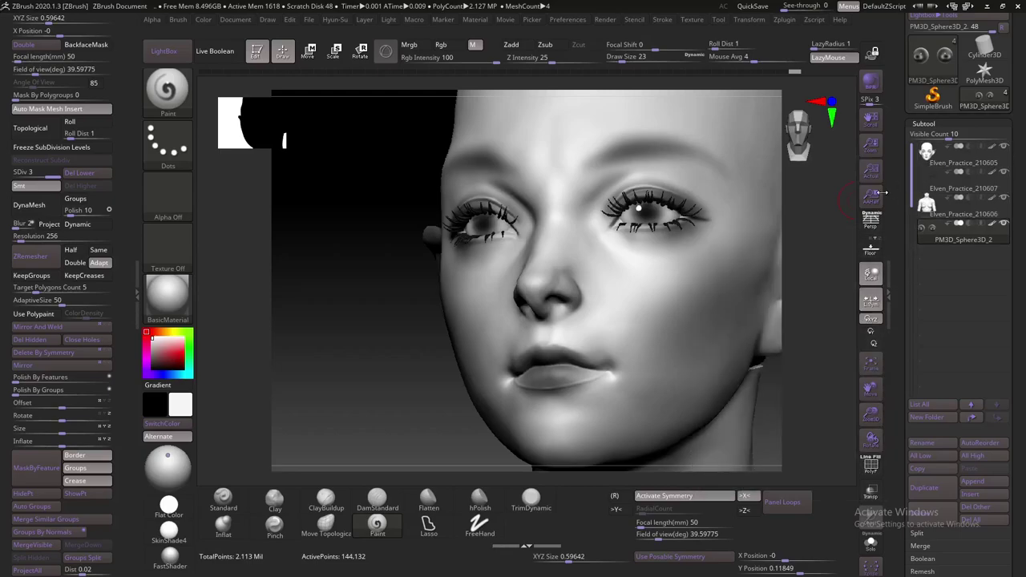
pyautogui.moveTo(376, 356)
pyautogui.mouseDown()
pyautogui.moveTo(383, 381)
pyautogui.moveTo(366, 363)
pyautogui.moveTo(334, 382)
pyautogui.mouseUp()
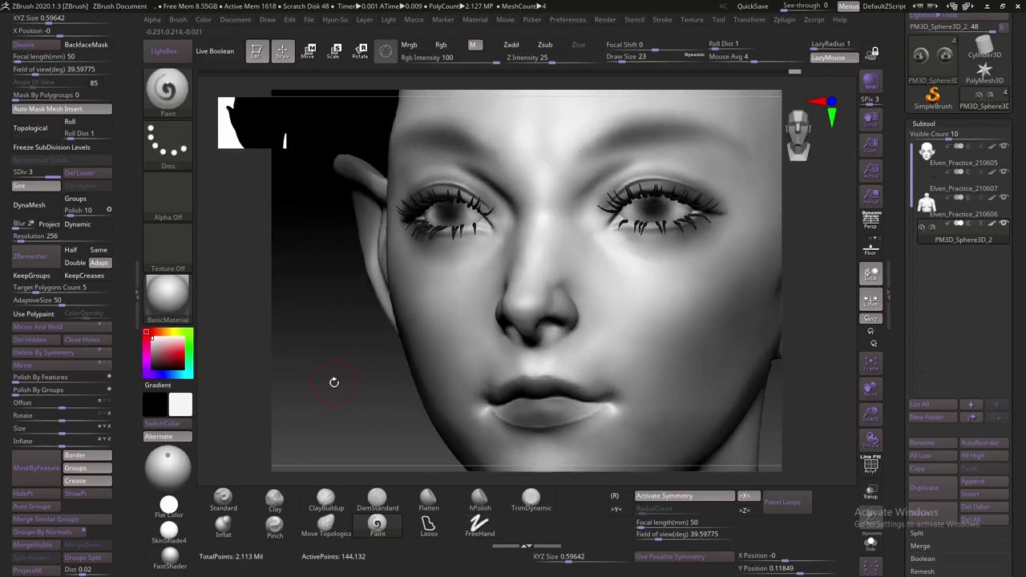
pyautogui.click(384, 21)
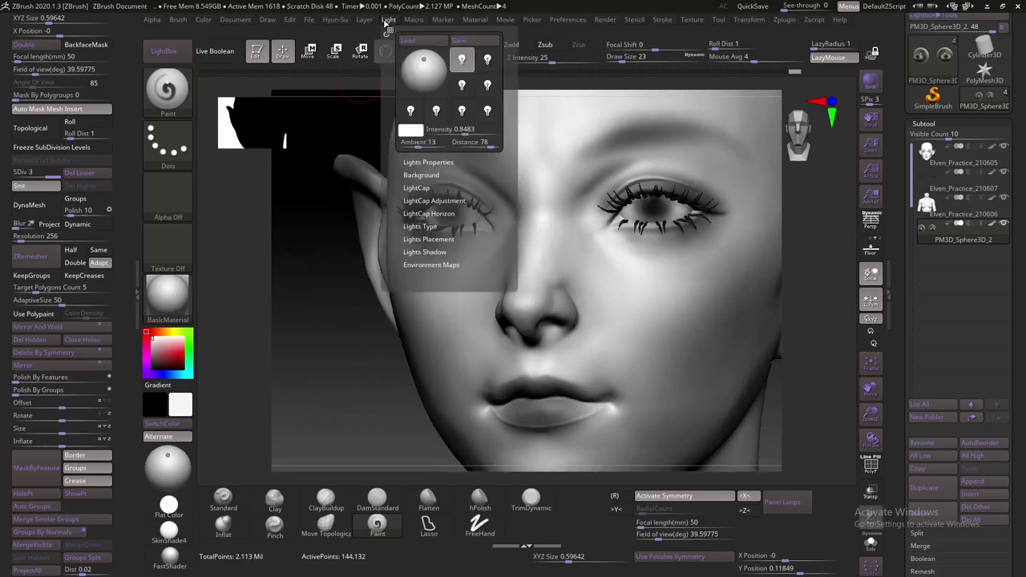
pyautogui.moveTo(432, 82); pyautogui.dragTo(427, 67)
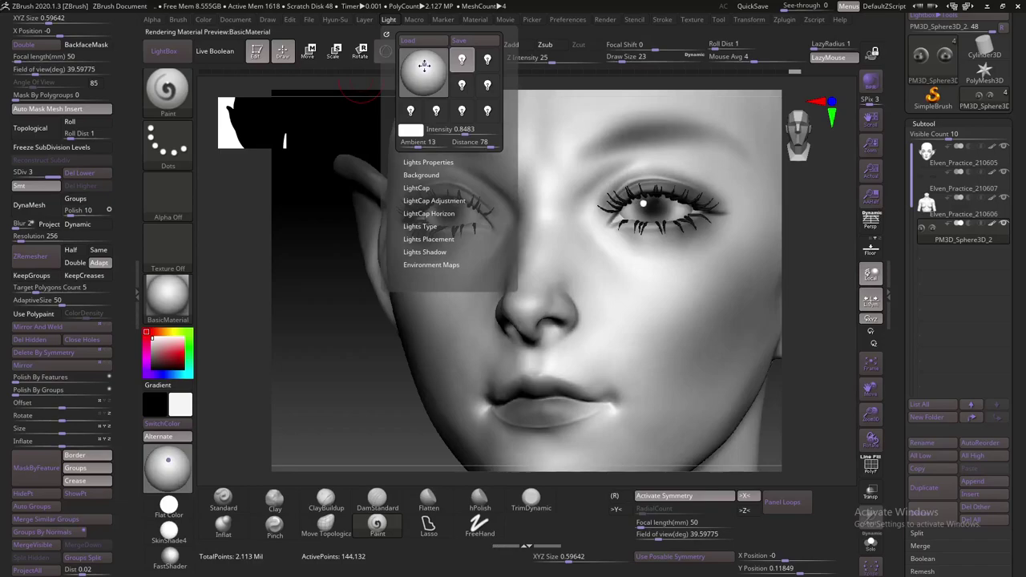
pyautogui.click(424, 65)
pyautogui.moveTo(430, 129); pyautogui.dragTo(355, 274)
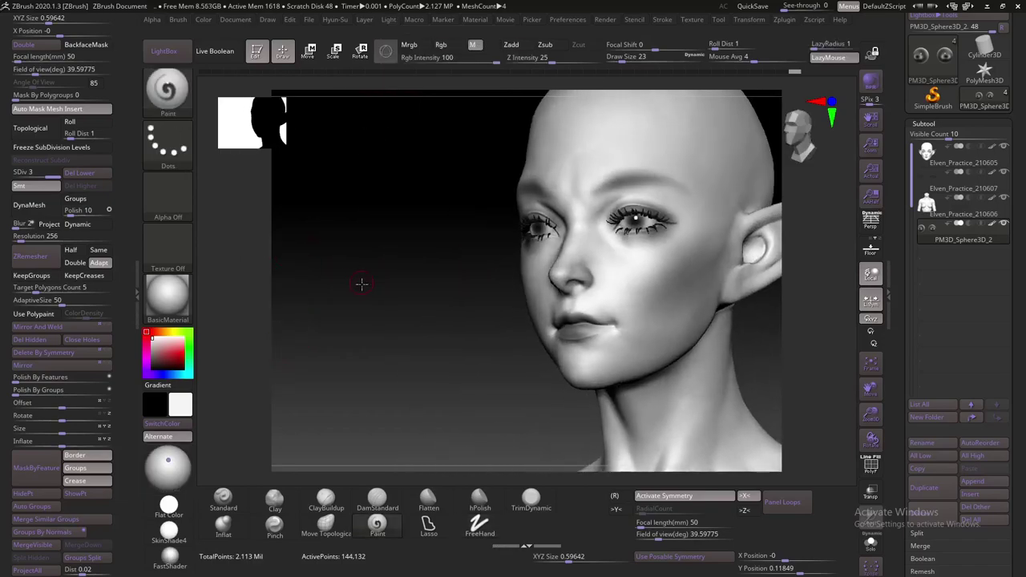
pyautogui.moveTo(357, 283); pyautogui.dragTo(320, 293)
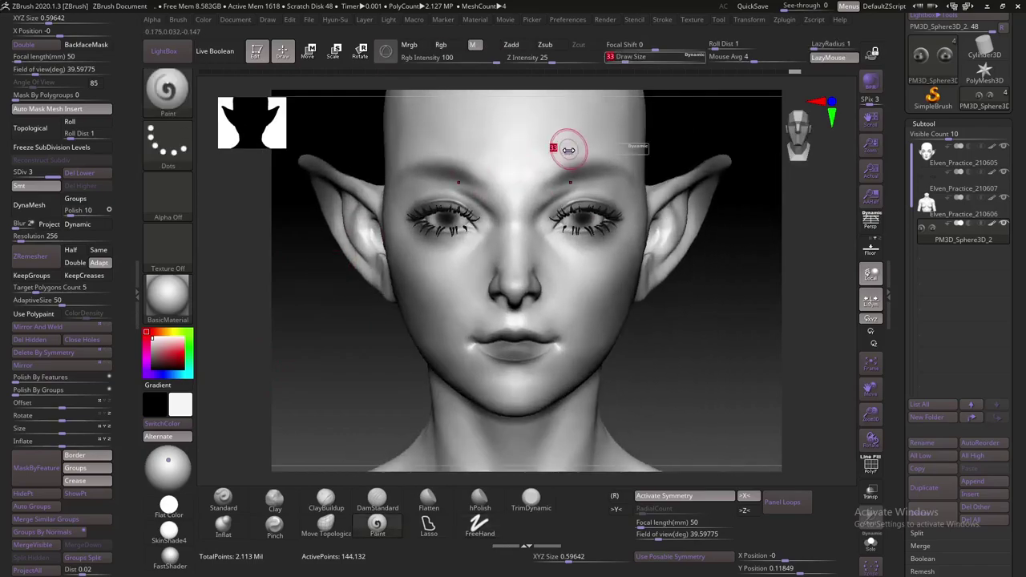
# Select the Elven_Practice_210605 subtool, snap it to front view, and apply the FastShader material
pyautogui.click(925, 153)
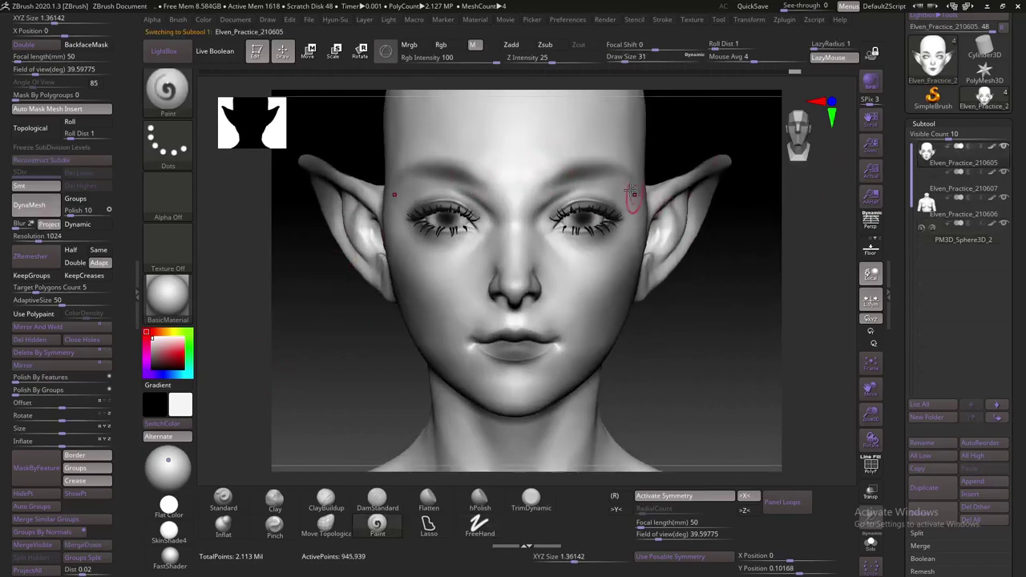
pyautogui.moveTo(373, 244); pyautogui.dragTo(532, 182, button='right')
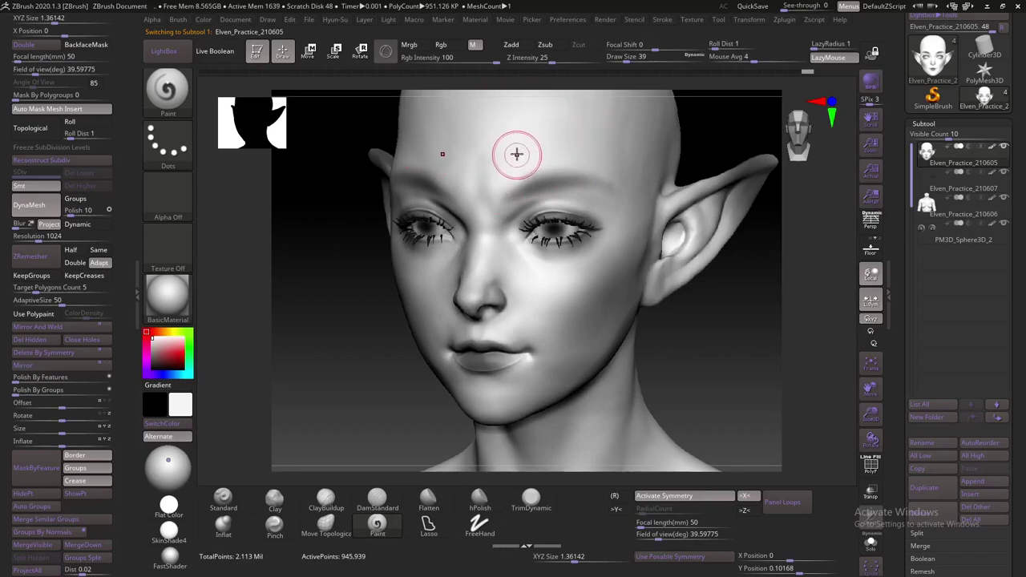
pyautogui.press('ctrl')
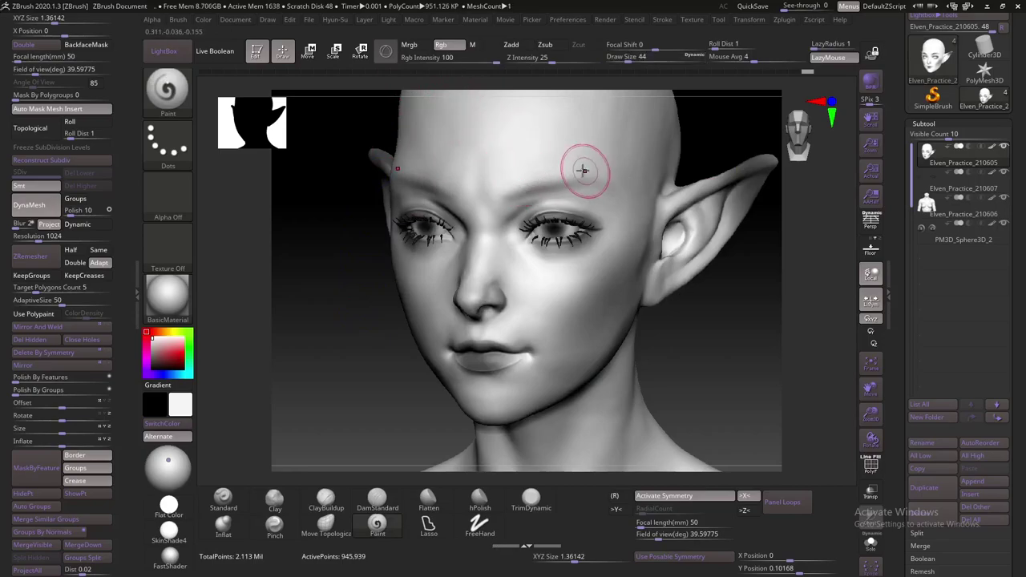
pyautogui.keyDown('shift'); pyautogui.moveTo(367, 355); pyautogui.dragTo(193, 477); pyautogui.keyUp('shift')
pyautogui.click(169, 511)
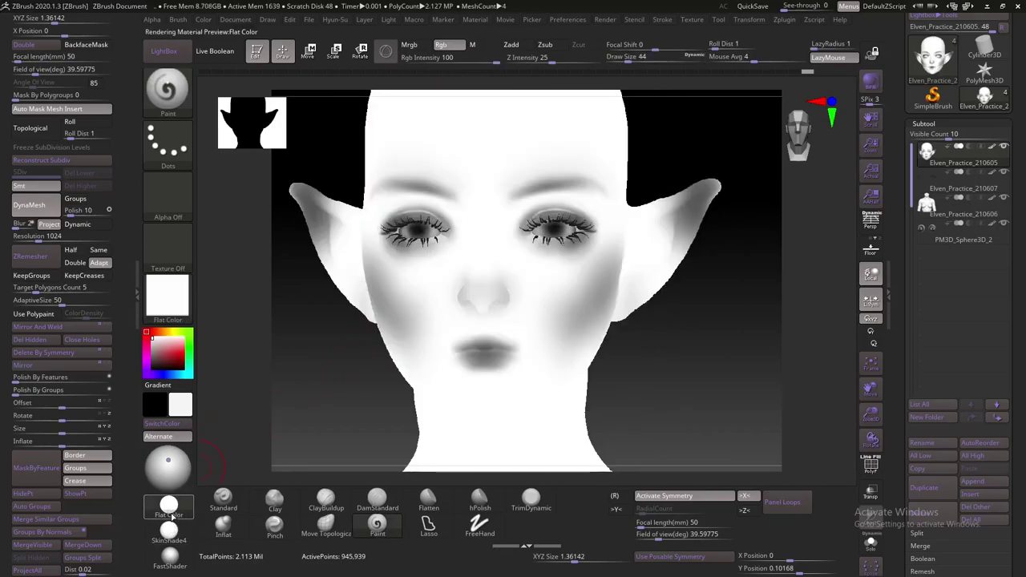
pyautogui.click(168, 530)
pyautogui.click(169, 556)
# Drop the light intensity to about 0.31 and turn on a second light
pyautogui.moveTo(316, 391); pyautogui.dragTo(344, 361)
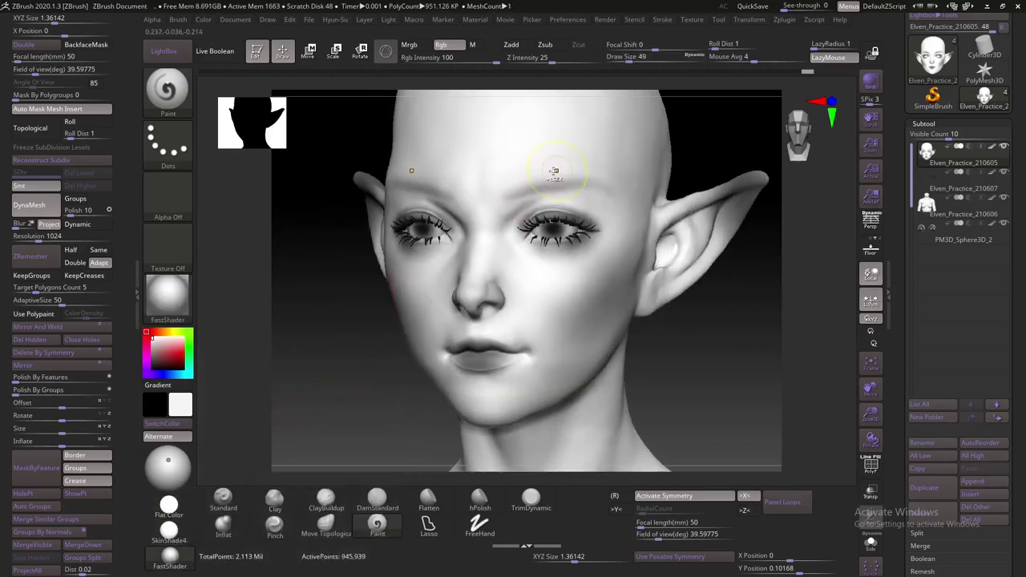
pyautogui.click(168, 296)
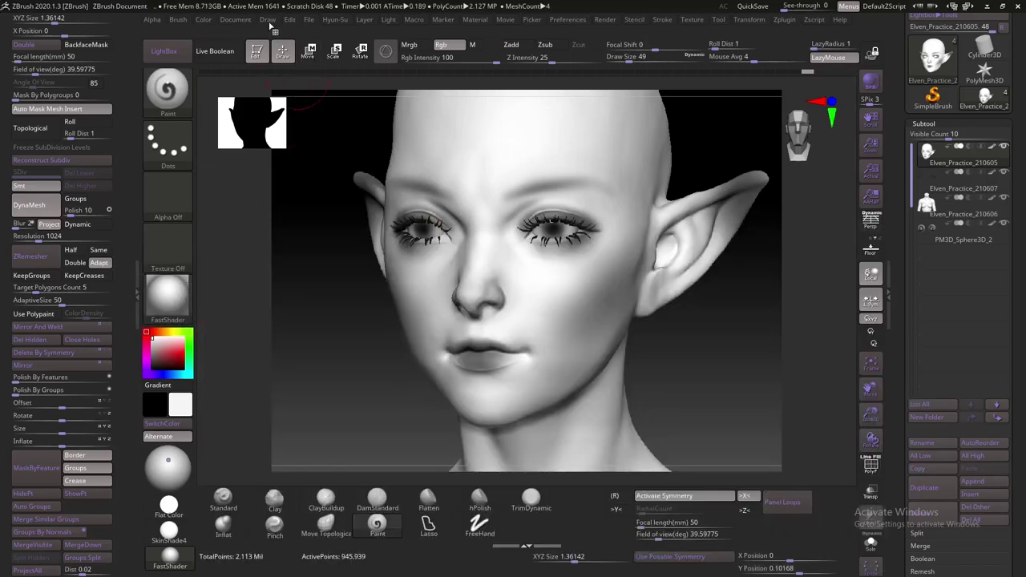
pyautogui.moveTo(388, 19)
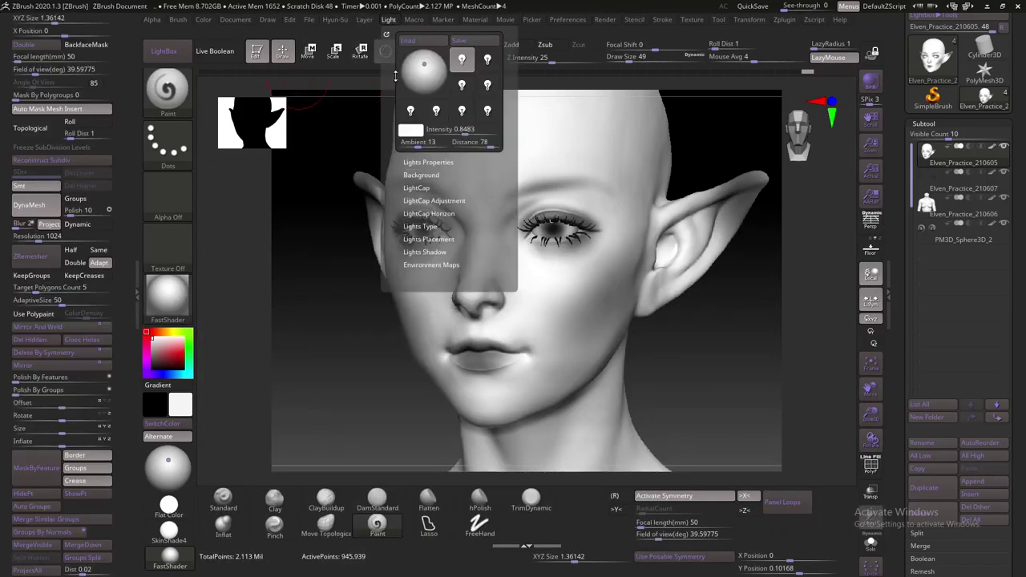
pyautogui.moveTo(468, 133); pyautogui.dragTo(471, 100)
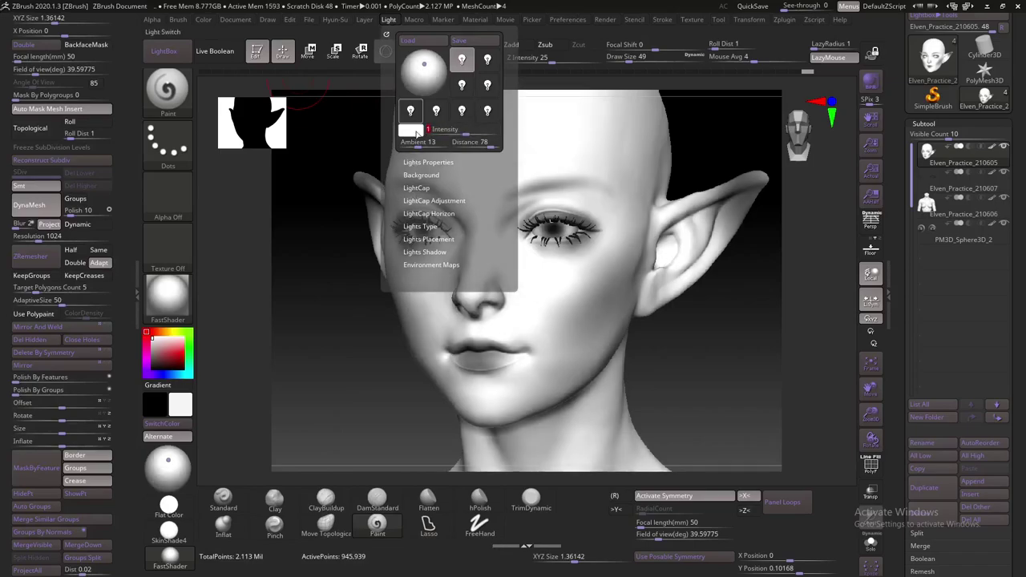
pyautogui.moveTo(441, 138); pyautogui.dragTo(462, 111)
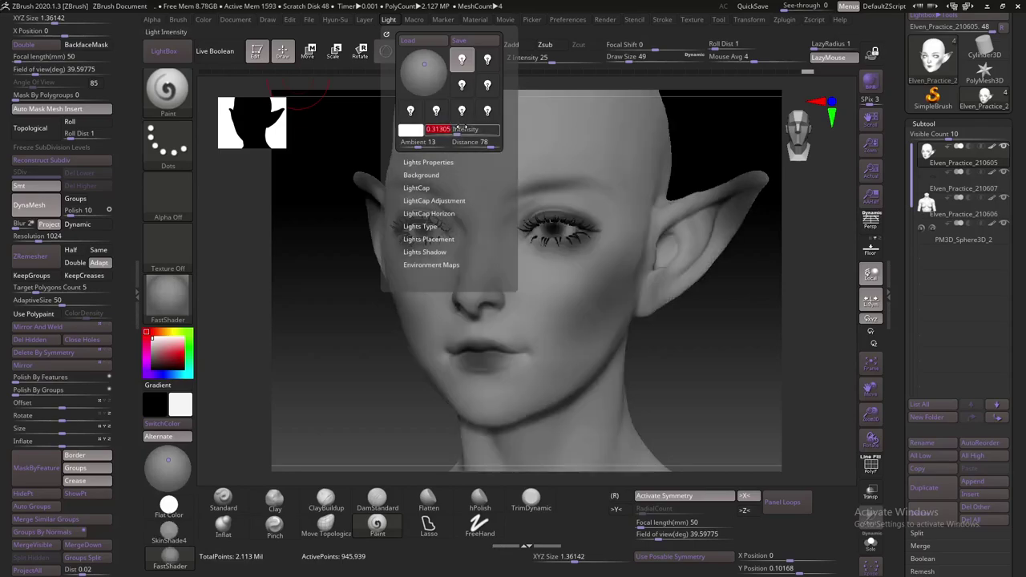
pyautogui.click(462, 111)
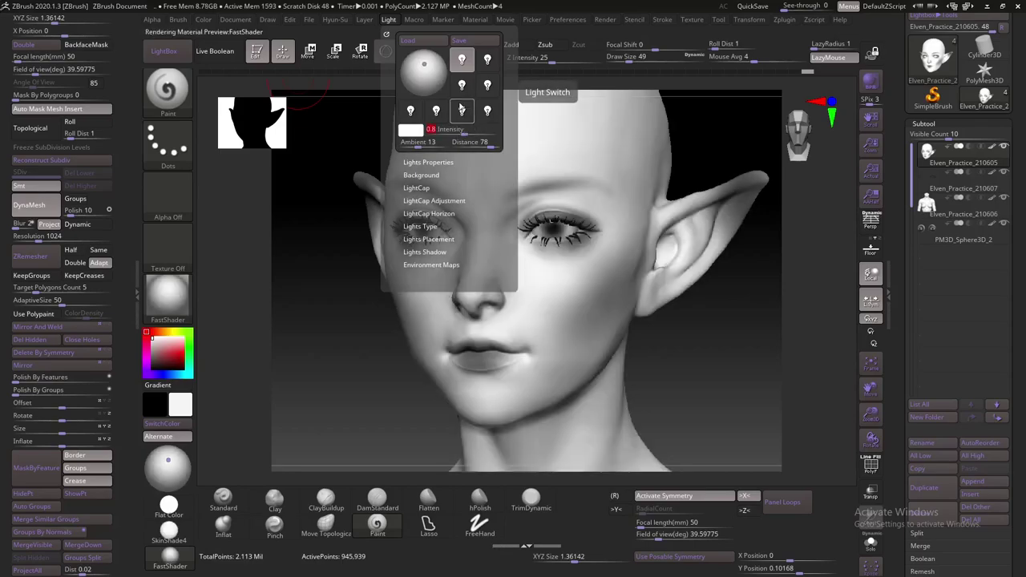
# Set the global light Distance to 100 and Ambient to 5, then return to front view
pyautogui.click(390, 21)
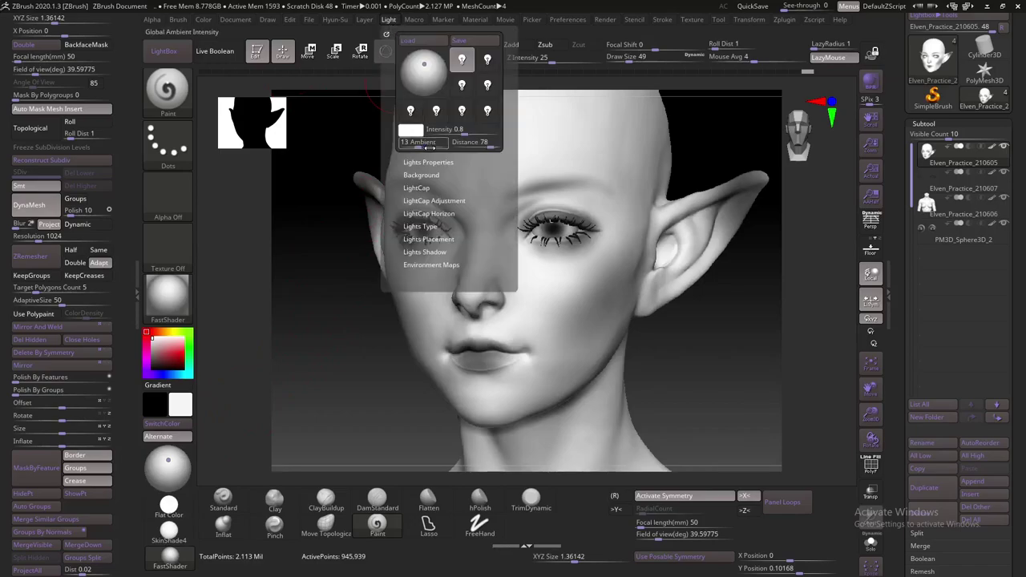
pyautogui.moveTo(464, 144); pyautogui.dragTo(502, 137)
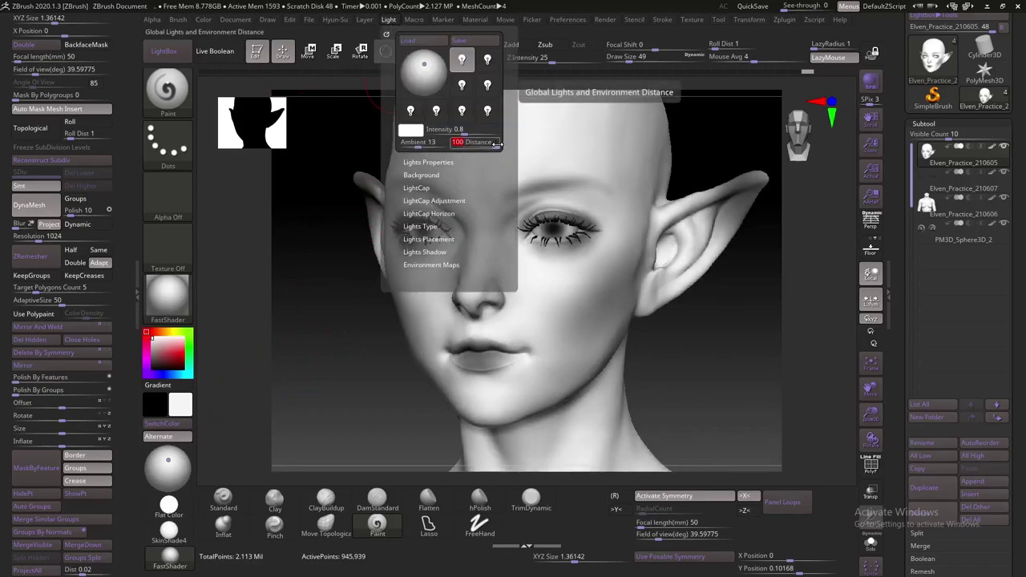
pyautogui.moveTo(421, 144); pyautogui.dragTo(413, 145)
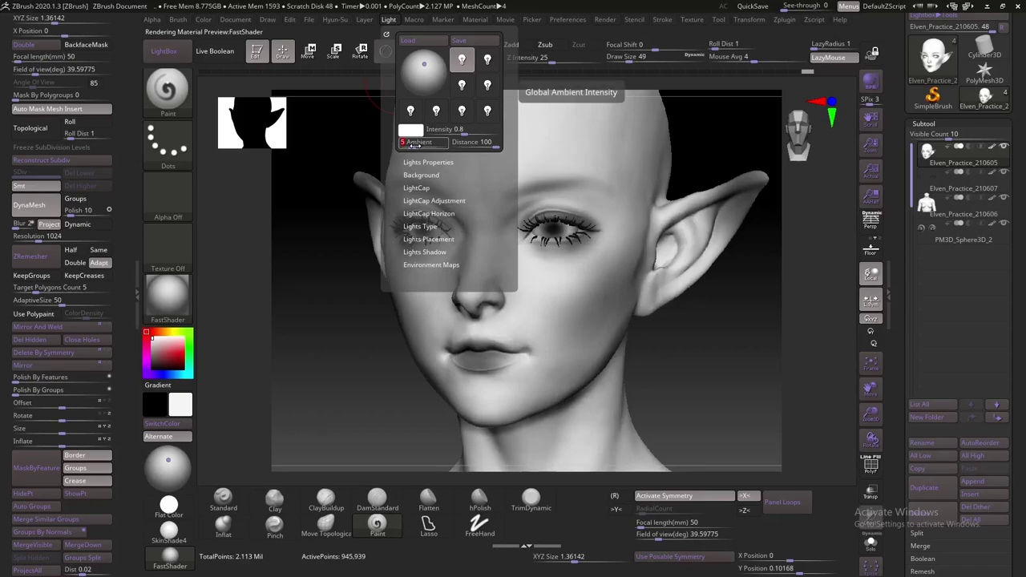
pyautogui.keyDown('shift'); pyautogui.moveTo(343, 293); pyautogui.dragTo(334, 371); pyautogui.keyUp('shift')
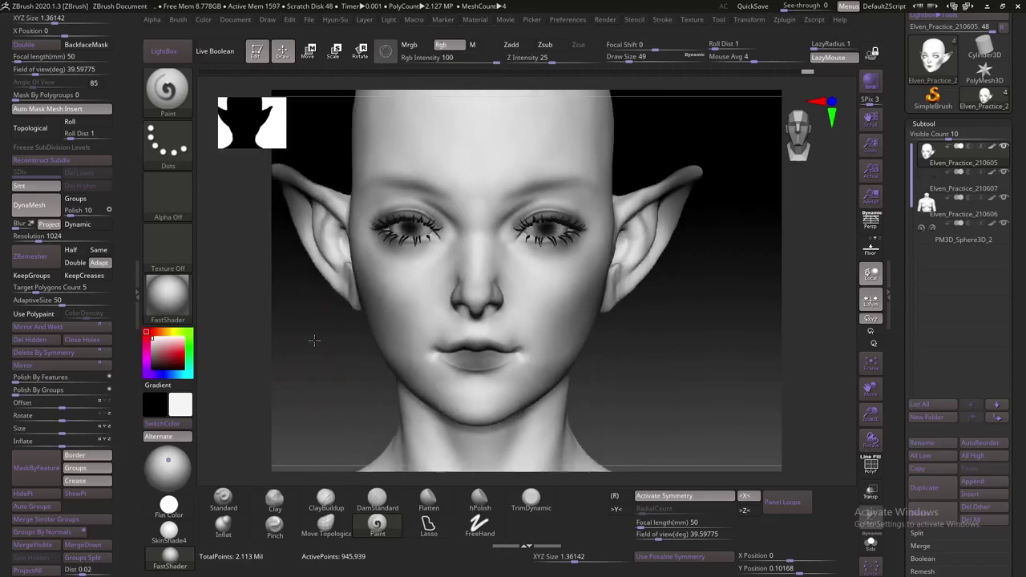
# Set draw size to 17, swap main and secondary colours, then shrink the brush to 8
pyautogui.write('s20')
pyautogui.press('Return')
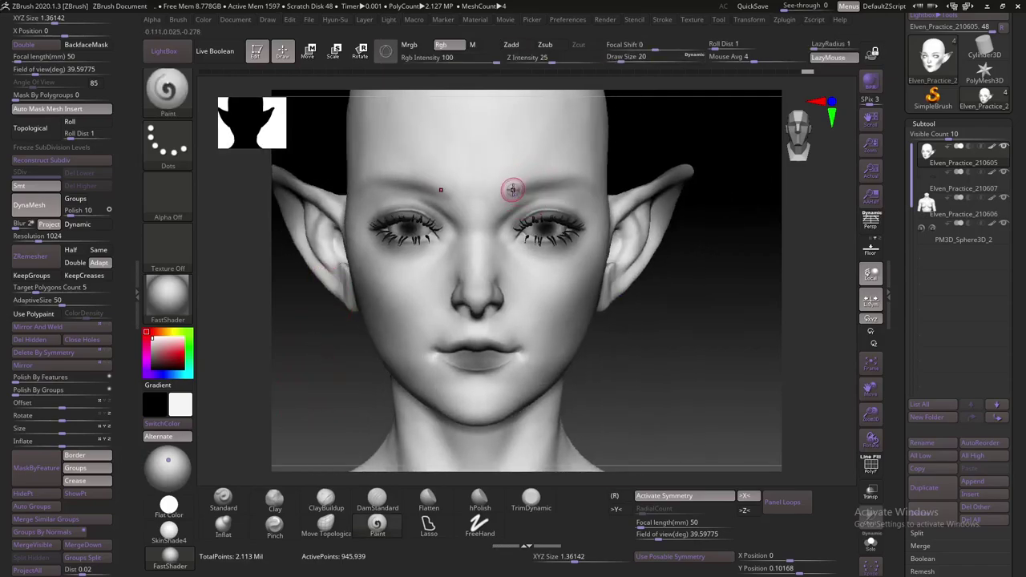
pyautogui.press('BackSpace')
pyautogui.press('BackSpace')
pyautogui.write('17')
pyautogui.press('Return')
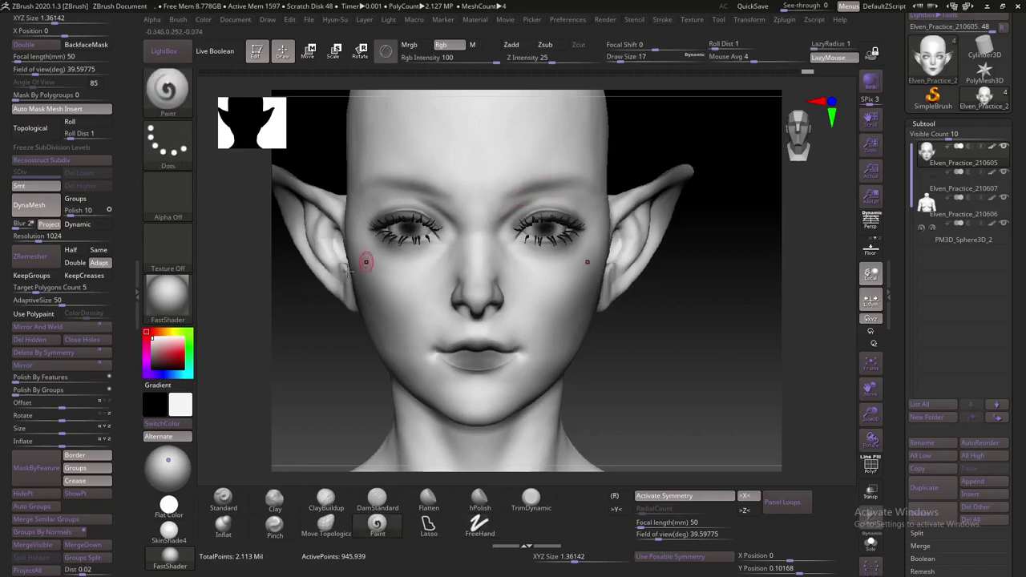
pyautogui.click(173, 427)
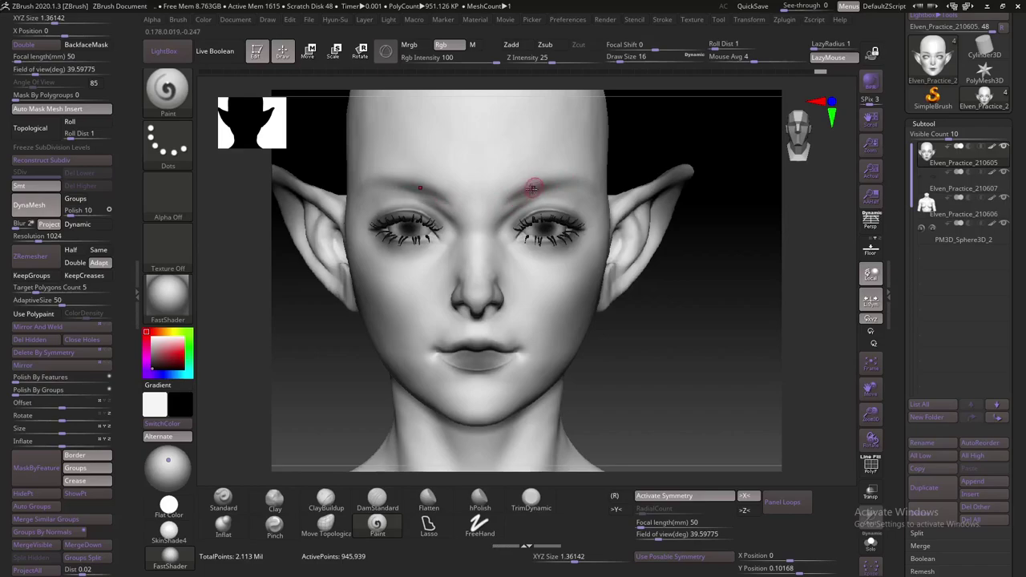
pyautogui.press('[')
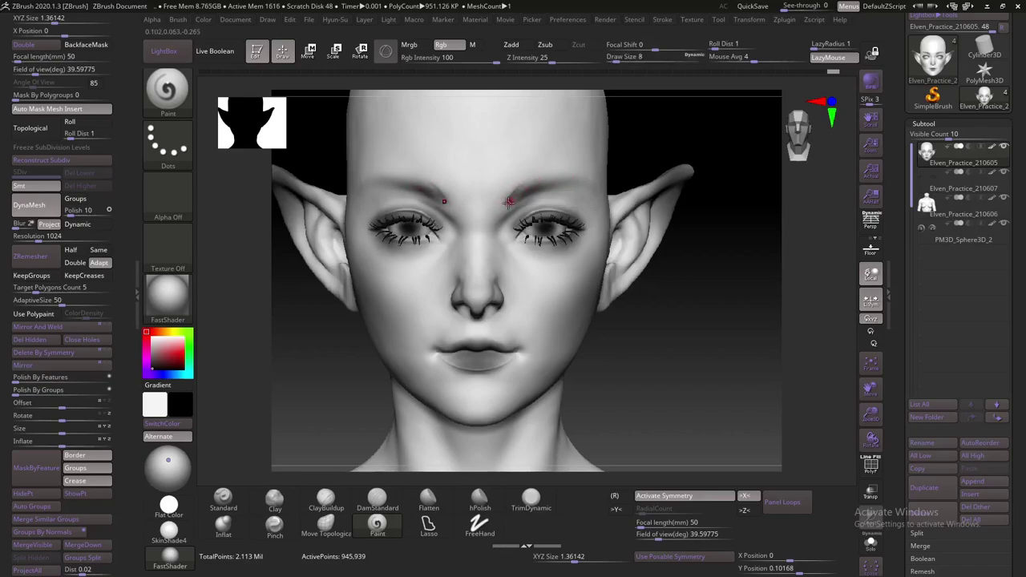
# Paint a faint darker tint along the right brow, rotating the head to check it
pyautogui.moveTo(671, 143); pyautogui.dragTo(518, 194)
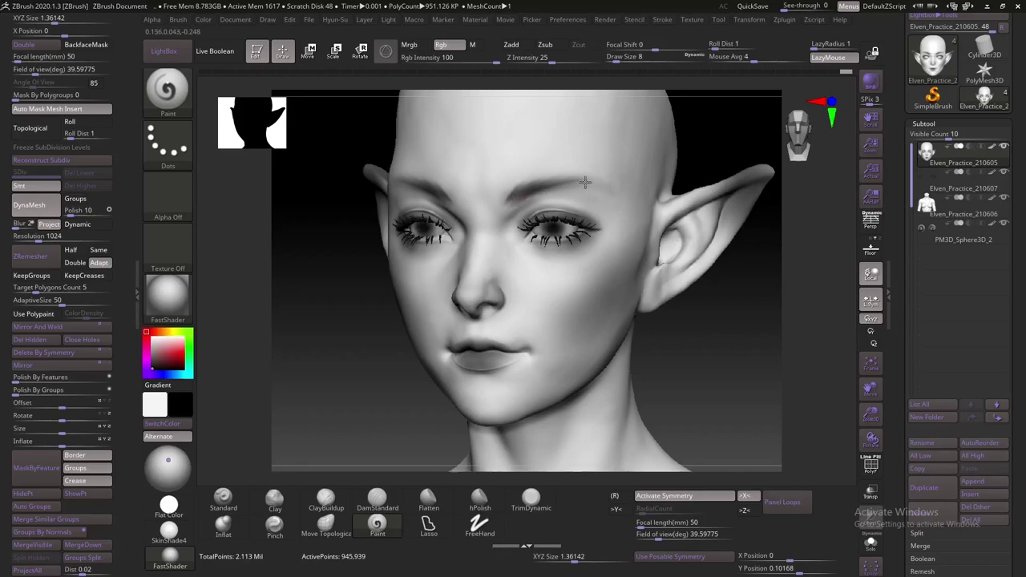
pyautogui.moveTo(706, 154); pyautogui.dragTo(518, 196)
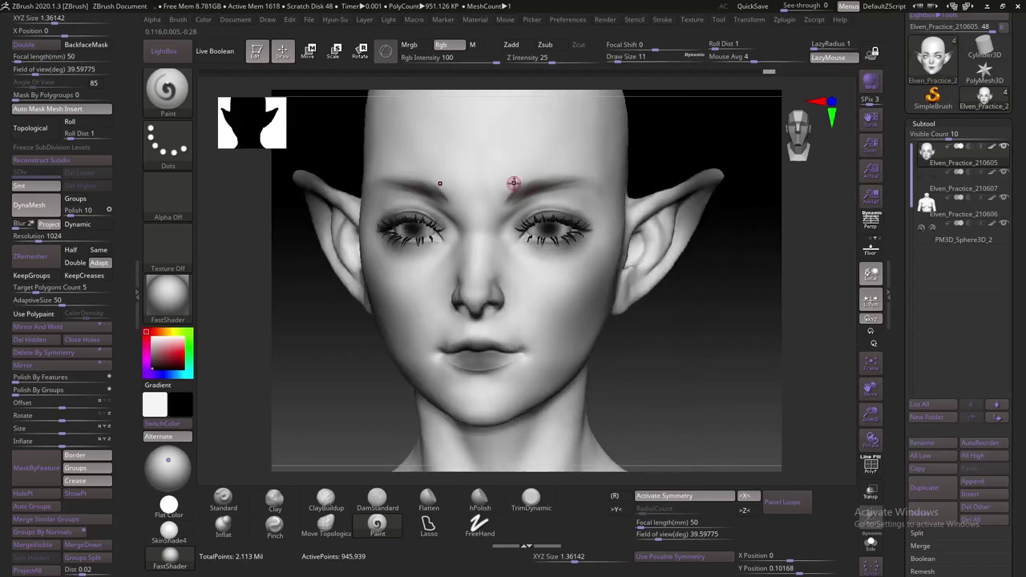
pyautogui.moveTo(650, 144); pyautogui.dragTo(664, 149)
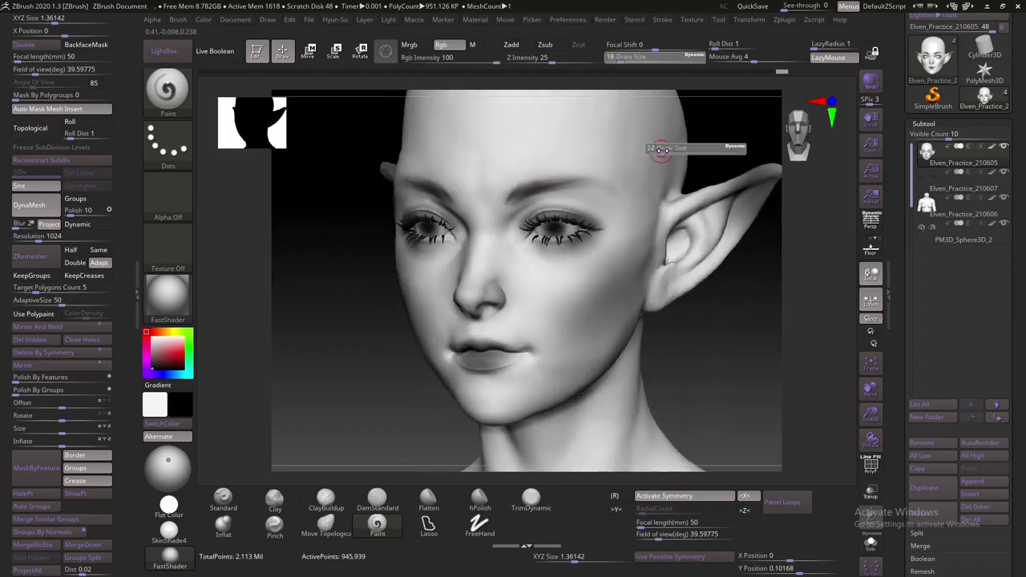
pyautogui.moveTo(513, 195); pyautogui.dragTo(589, 183)
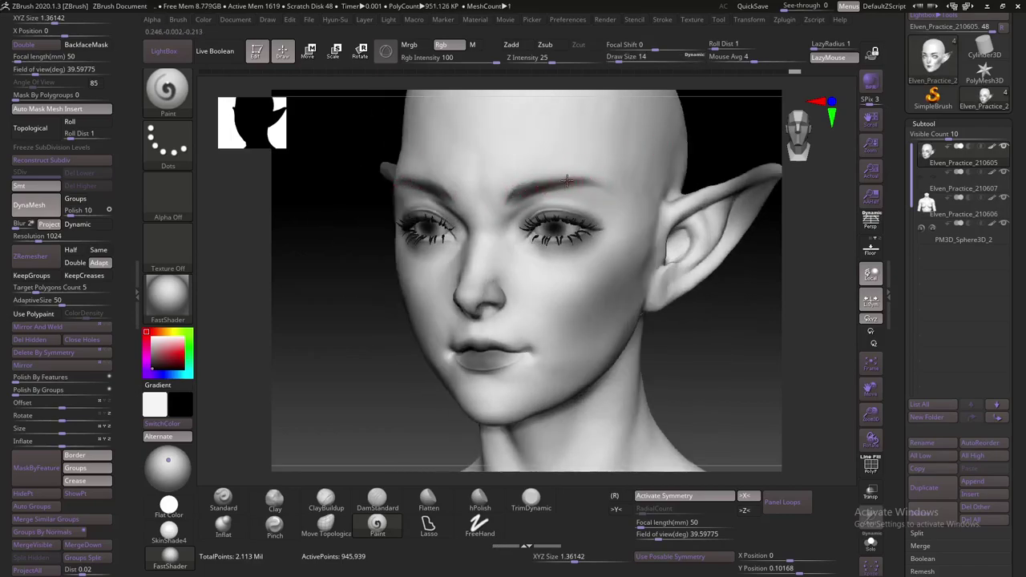
pyautogui.moveTo(611, 189); pyautogui.dragTo(652, 154, button='right')
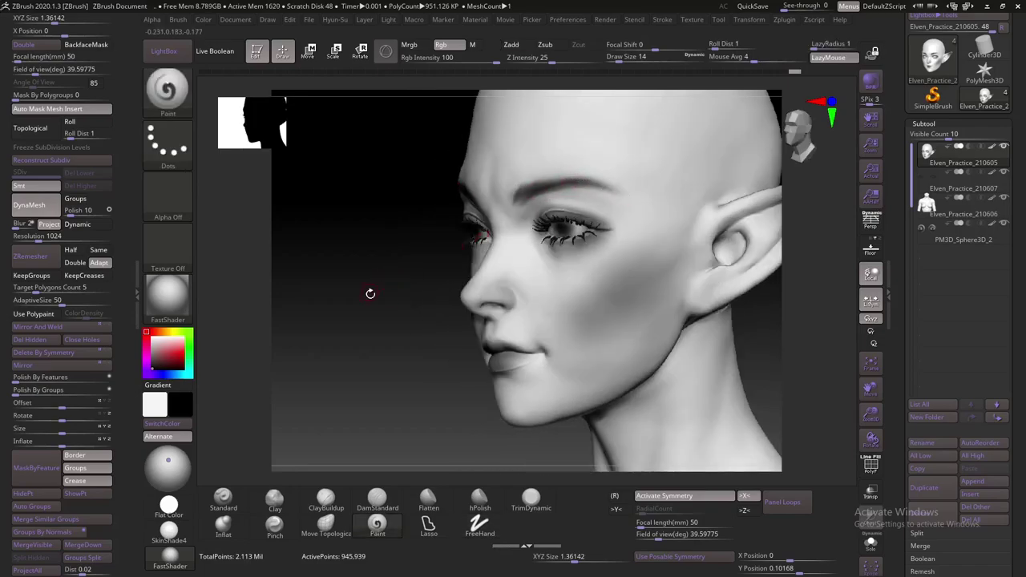
pyautogui.moveTo(371, 293); pyautogui.dragTo(504, 217)
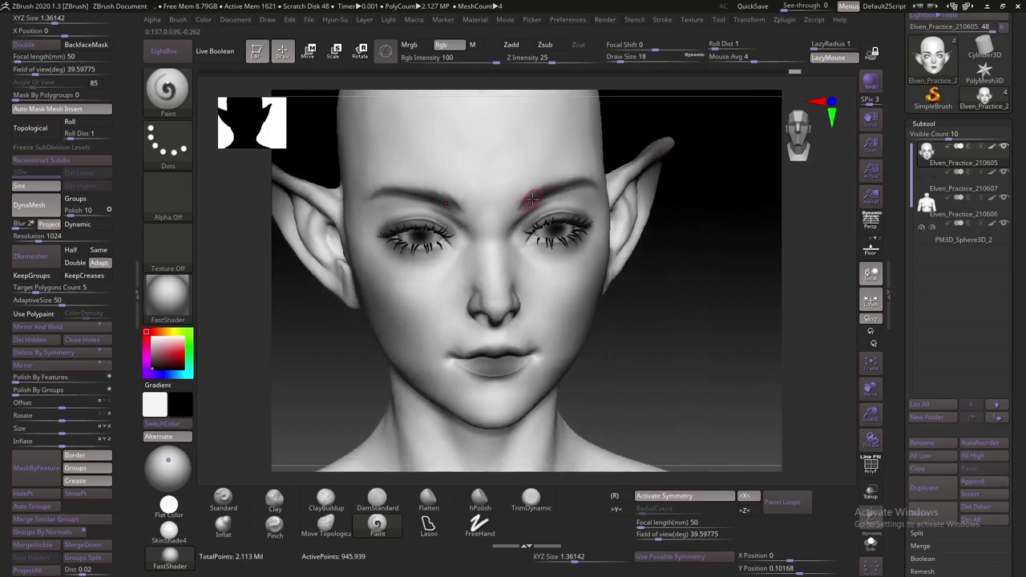
pyautogui.moveTo(531, 199); pyautogui.dragTo(535, 189, button='right')
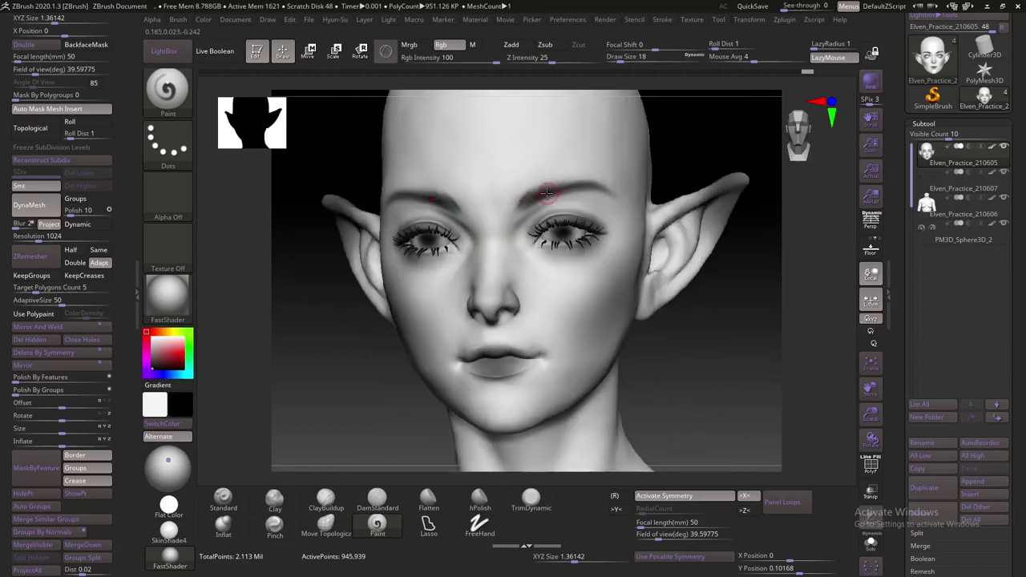
# Swap the colours back and check the brows from several angles, ending at draw size 17
pyautogui.press(']')
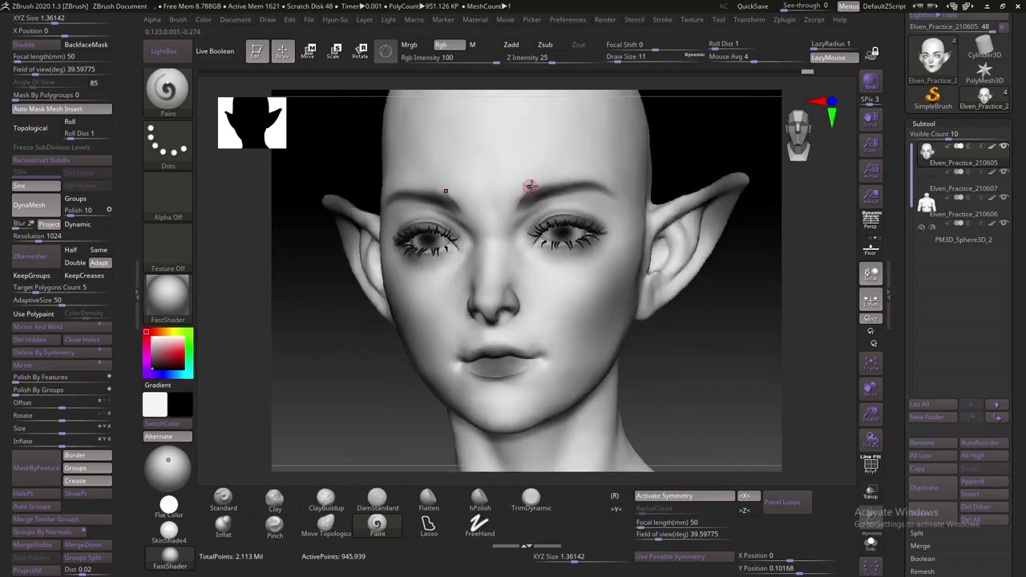
pyautogui.click(189, 422)
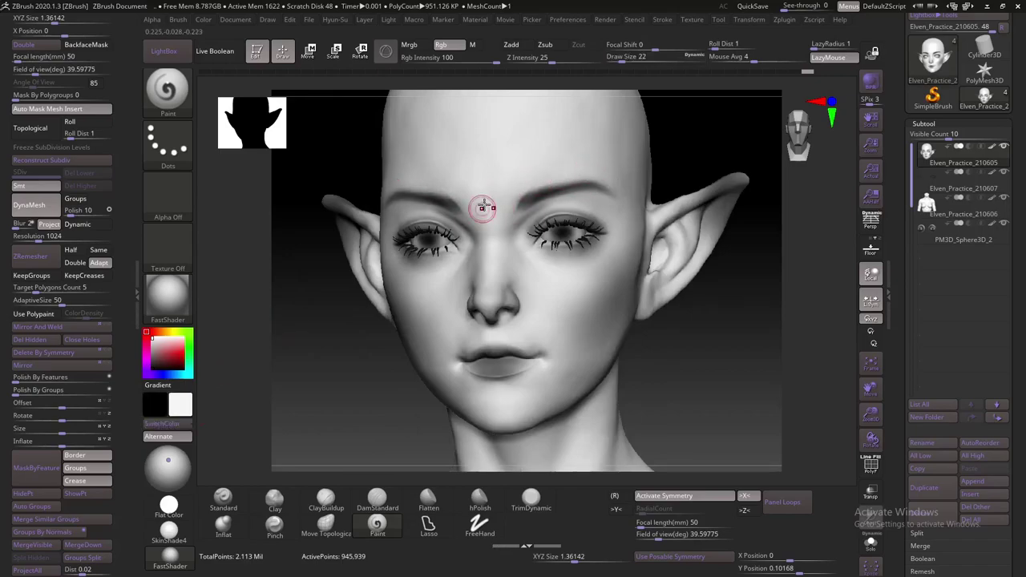
pyautogui.moveTo(481, 201); pyautogui.dragTo(515, 192, button='right')
pyautogui.moveTo(652, 145); pyautogui.dragTo(542, 183, button='right')
pyautogui.press(']')
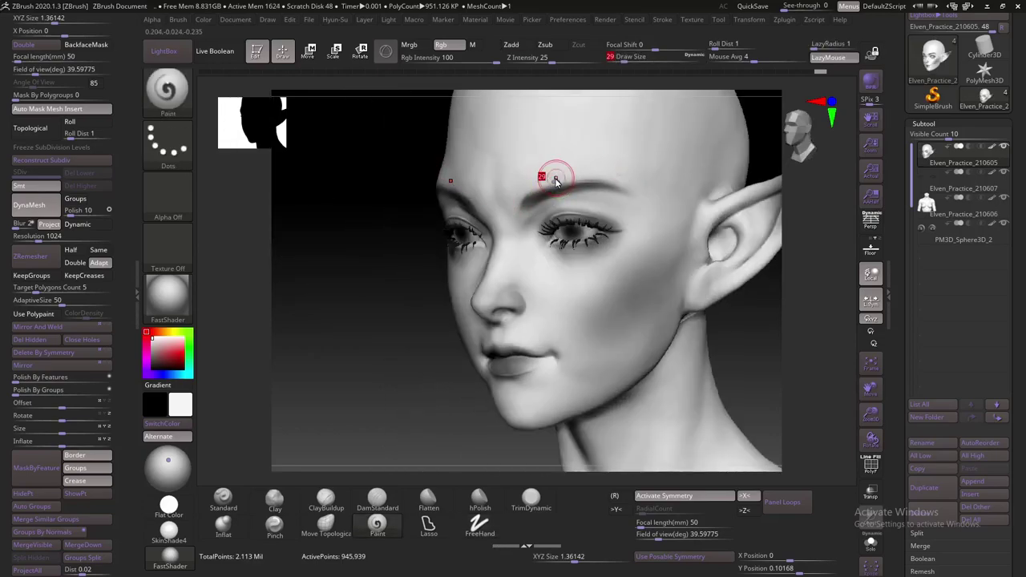
pyautogui.press(']')
pyautogui.press(']')
pyautogui.press(']')
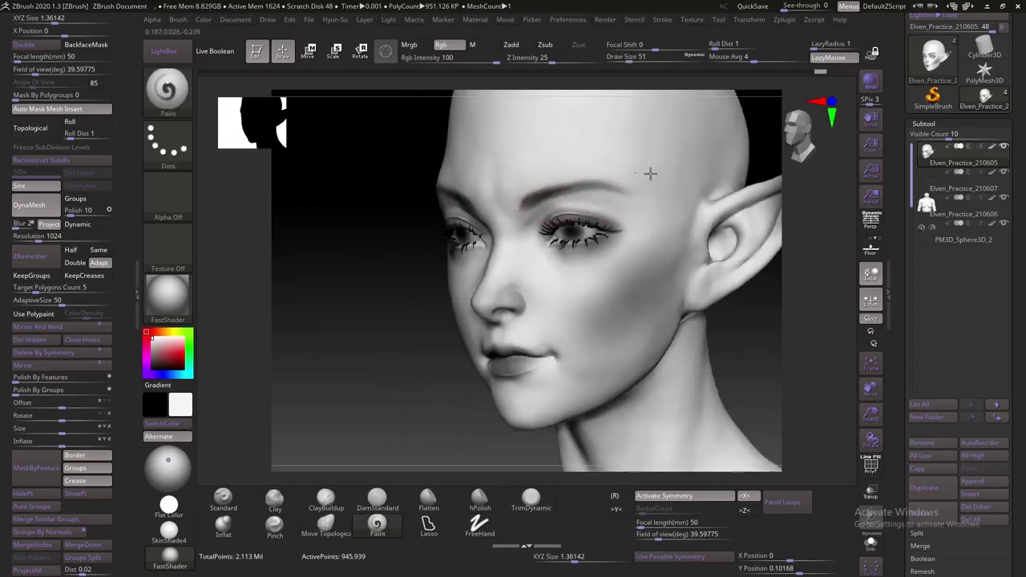
pyautogui.keyDown('shift'); pyautogui.moveTo(406, 283); pyautogui.dragTo(545, 196); pyautogui.keyUp('shift')
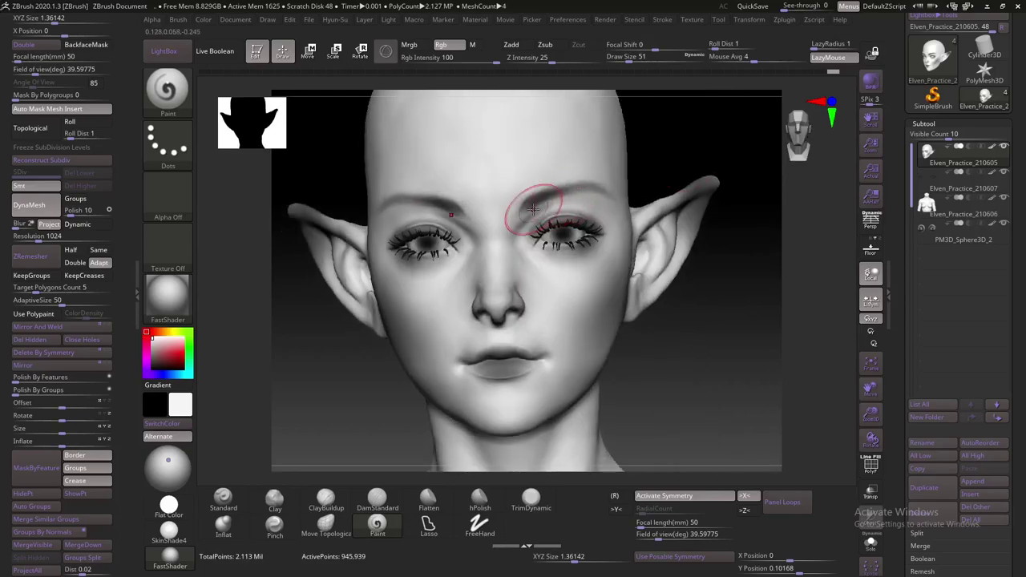
pyautogui.moveTo(697, 166); pyautogui.dragTo(601, 165)
pyautogui.press('[')
pyautogui.press('[')
pyautogui.press('[')
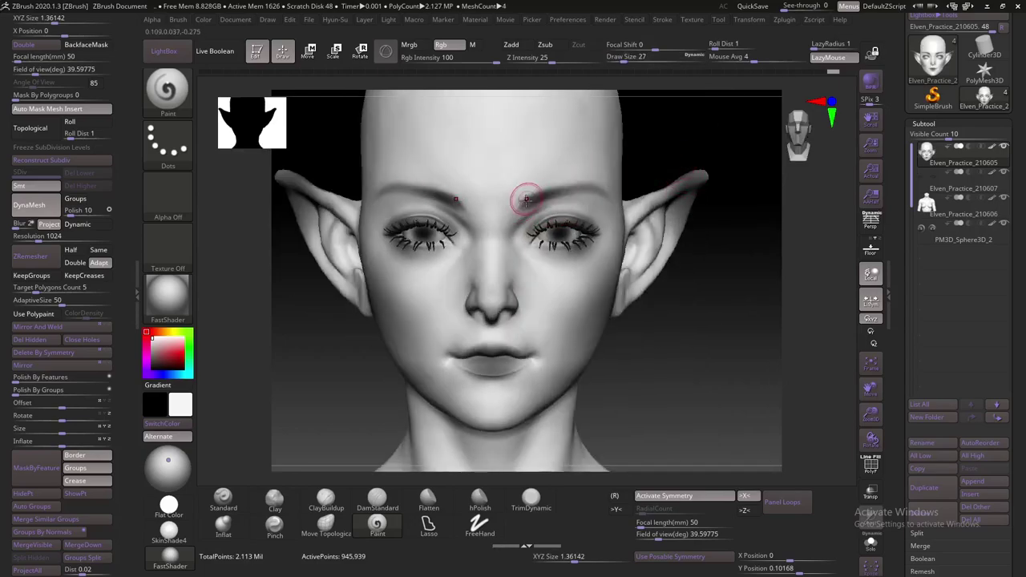
pyautogui.press(']')
pyautogui.press(']')
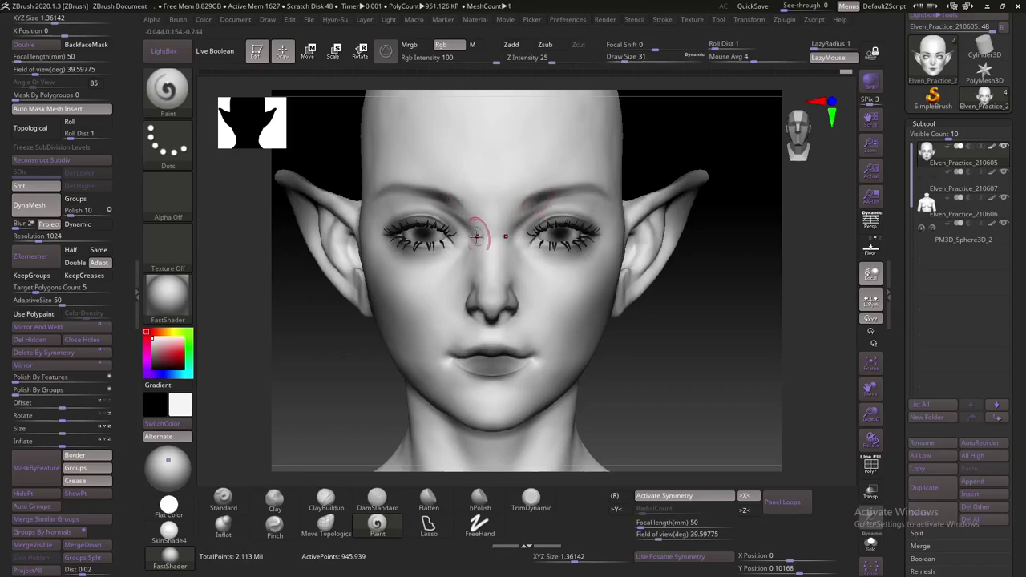
pyautogui.press('[')
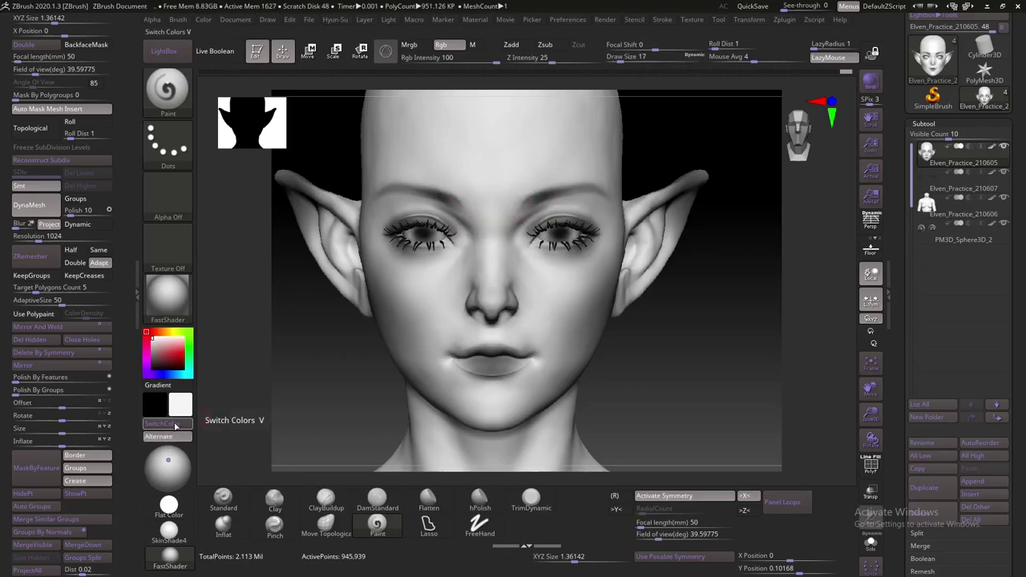
# Make white the main colour, shrink the brush to 6, and zoom in on the brows
pyautogui.click(176, 426)
pyautogui.press('[')
pyautogui.scroll(2, 535, 154)
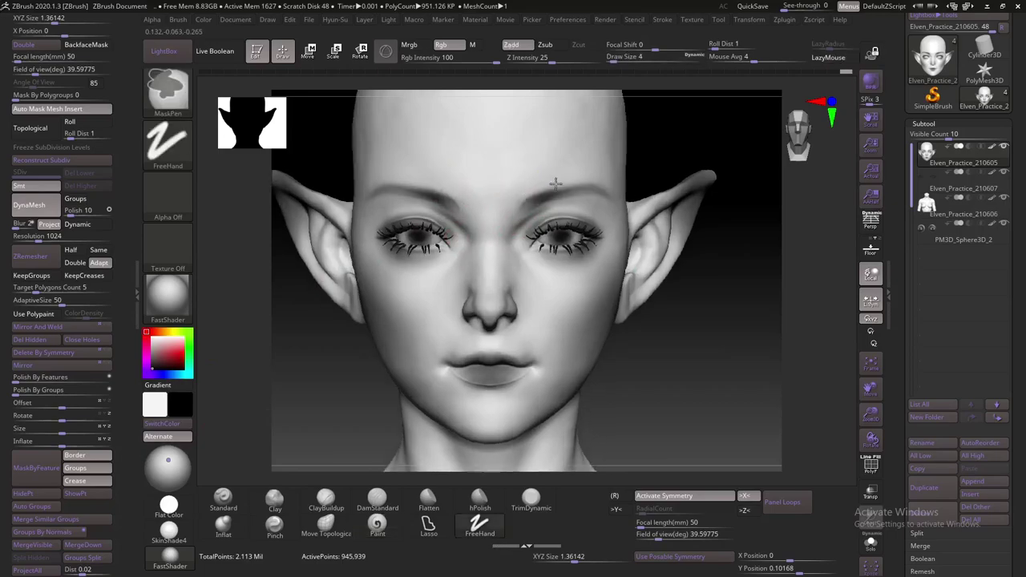
pyautogui.scroll(2, 541, 144)
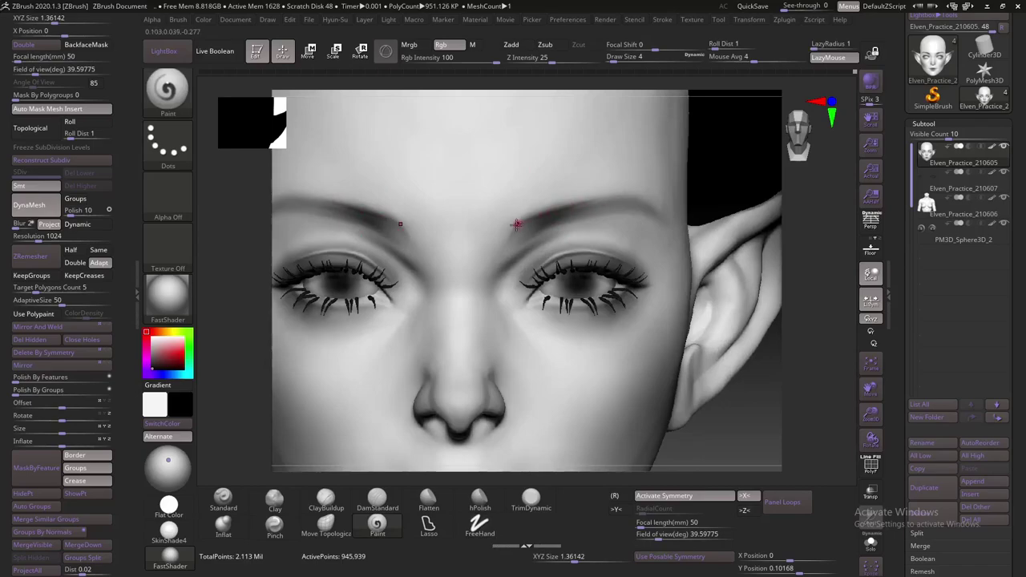
# Refine the brow strokes at draw sizes 3, 14 and 9, ending at size 20
pyautogui.write('s3')
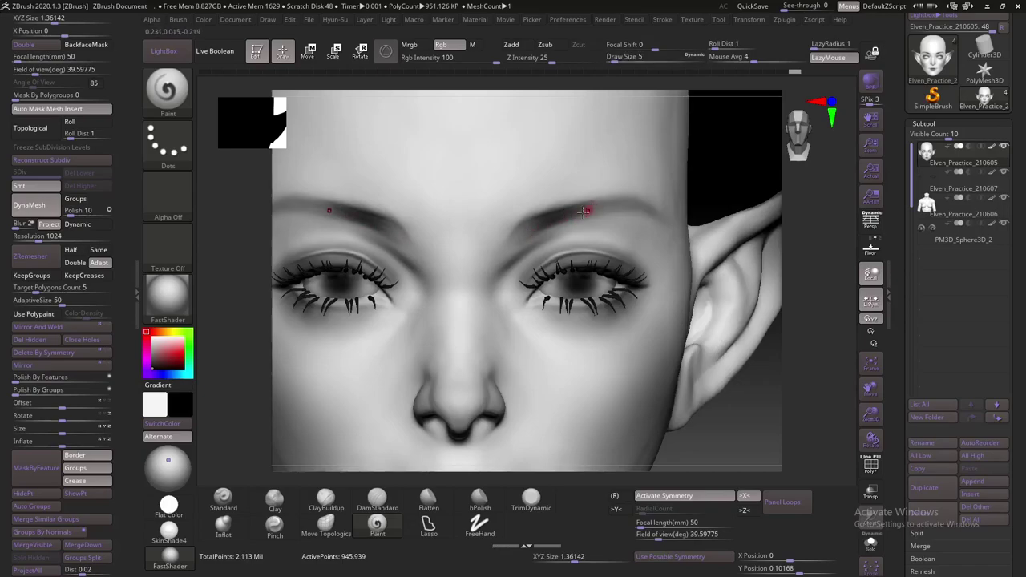
pyautogui.write('s14')
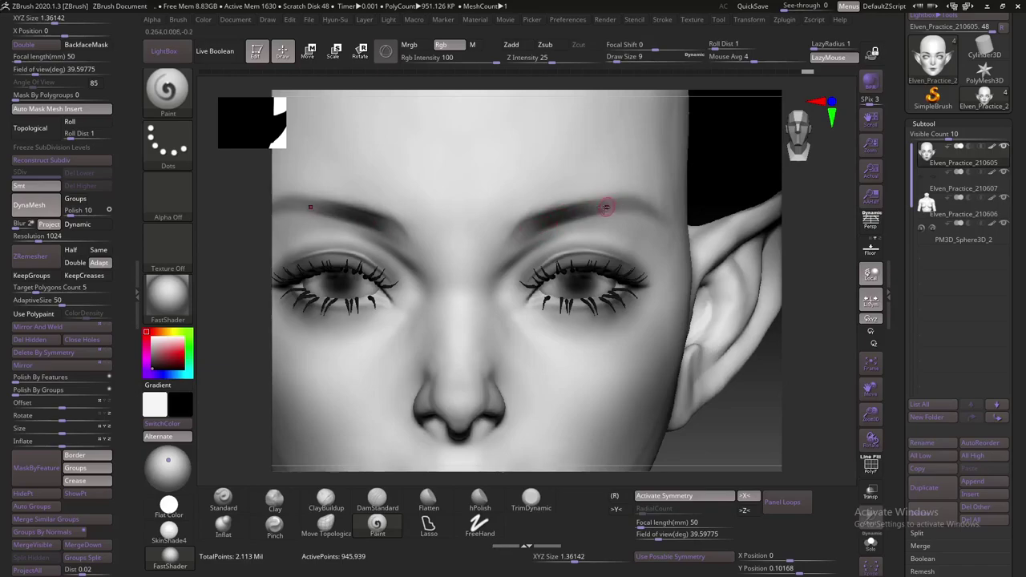
pyautogui.write('s9')
pyautogui.press('Return')
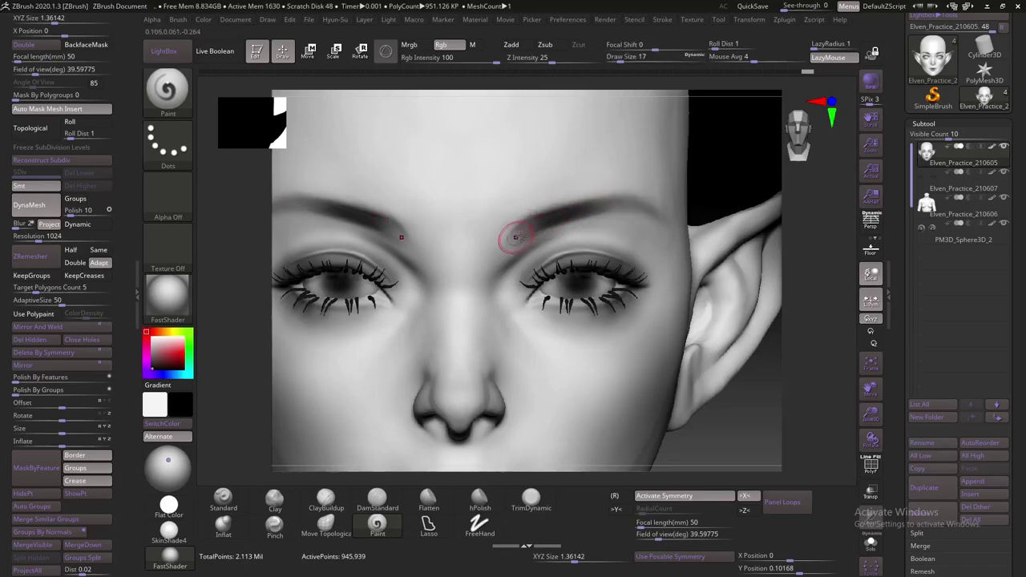
pyautogui.write('s9')
pyautogui.press('Return')
pyautogui.write('s20')
pyautogui.press('Return')
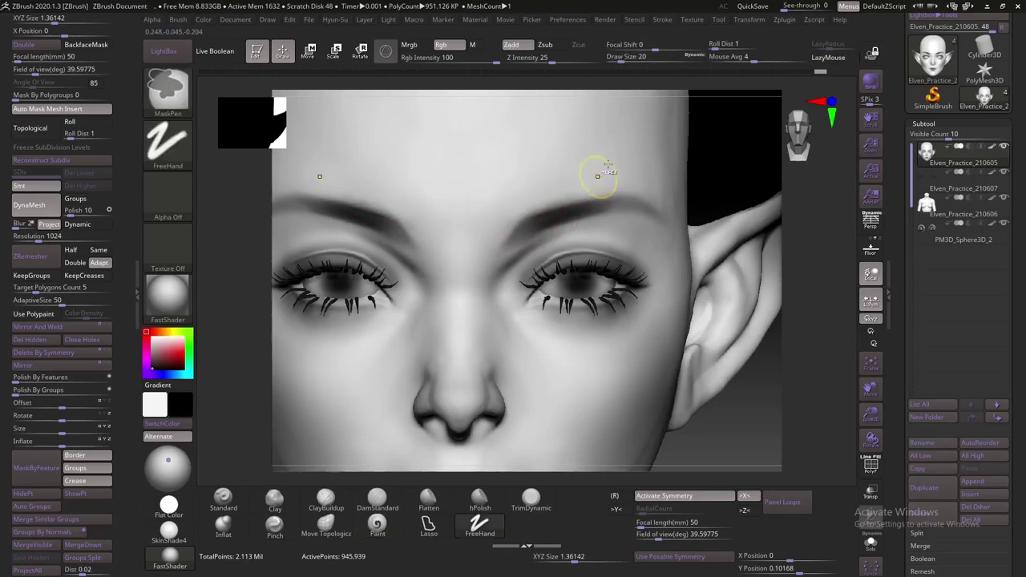
# Frame the whole bust and zoom back in at a slight three-quarter angle
pyautogui.press('f')
pyautogui.moveTo(425, 256)
pyautogui.mouseDown()
pyautogui.moveTo(386, 266)
pyautogui.moveTo(435, 268)
pyautogui.moveTo(385, 304)
pyautogui.moveTo(521, 211)
pyautogui.mouseUp()
pyautogui.moveTo(352, 351)
pyautogui.mouseDown()
pyautogui.moveTo(339, 361)
pyautogui.moveTo(348, 339)
pyautogui.moveTo(434, 310)
pyautogui.mouseUp()
pyautogui.scroll(3, 434, 311)
pyautogui.scroll(1, 584, 206)
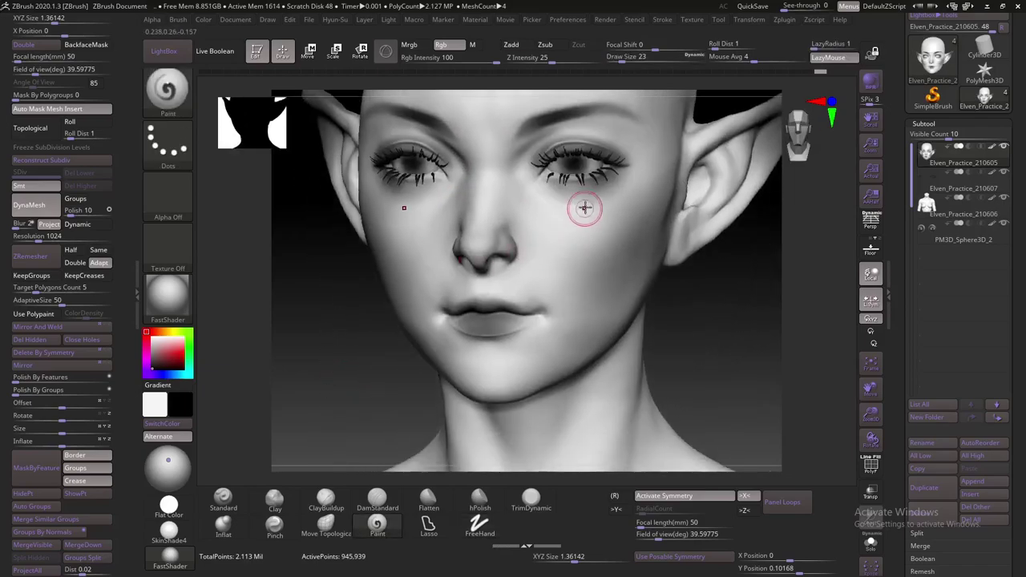
pyautogui.keyDown('ctrl'); pyautogui.scroll(3, 573, 165); pyautogui.keyUp('ctrl')
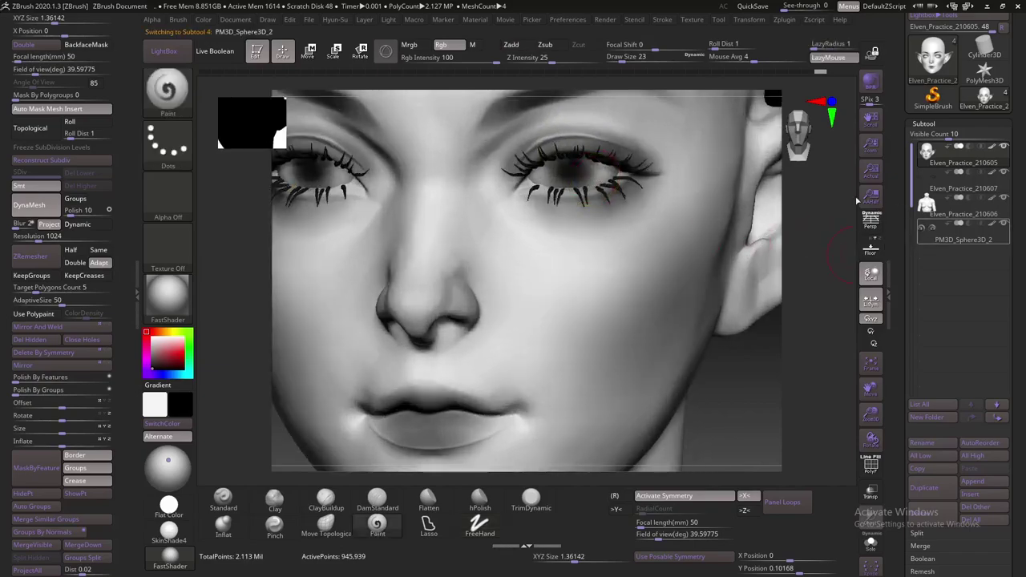
# Select the eye subtool, paint a reddish tint onto it, and frame the head
pyautogui.keyDown('alt'); pyautogui.click(563, 167); pyautogui.keyUp('alt')
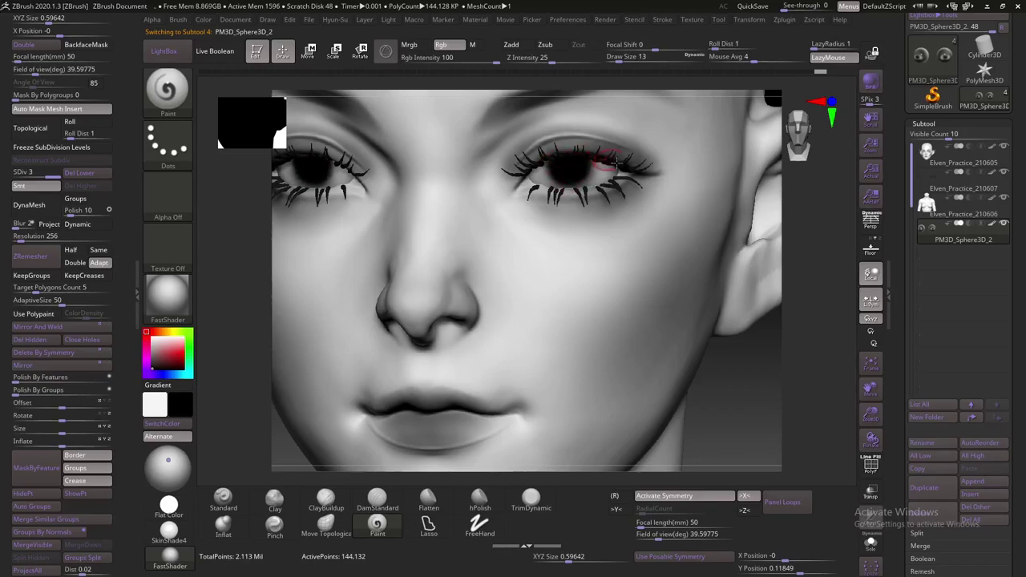
pyautogui.moveTo(819, 245); pyautogui.dragTo(567, 169)
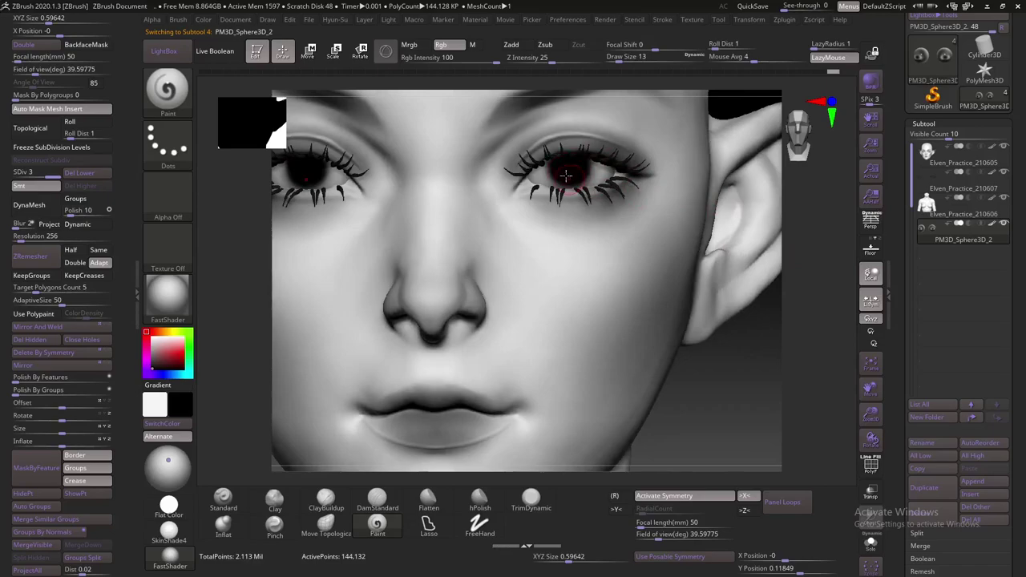
pyautogui.press('f')
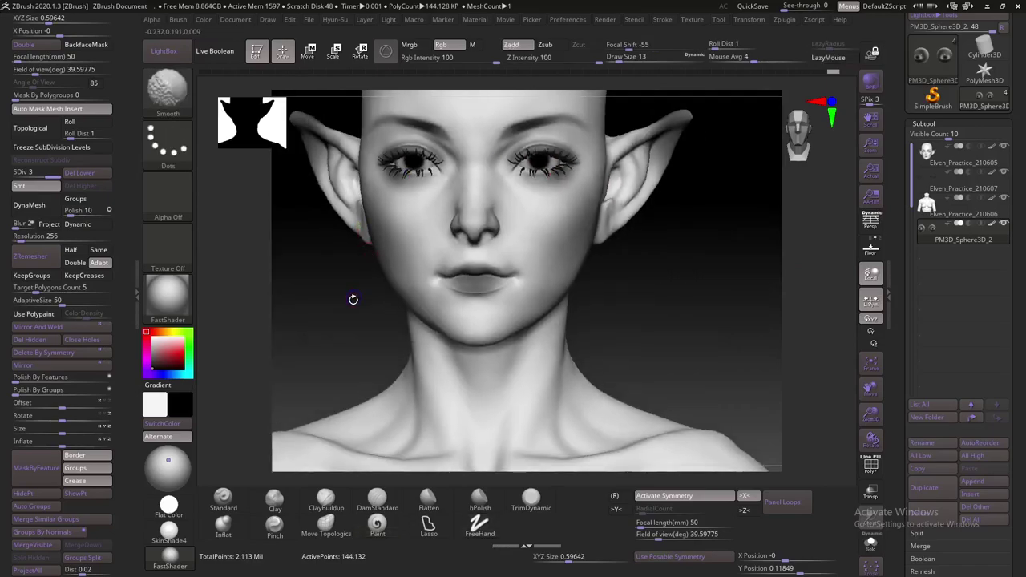
pyautogui.moveTo(355, 297)
pyautogui.mouseDown()
pyautogui.moveTo(318, 344)
pyautogui.moveTo(339, 344)
pyautogui.moveTo(435, 235)
pyautogui.mouseUp()
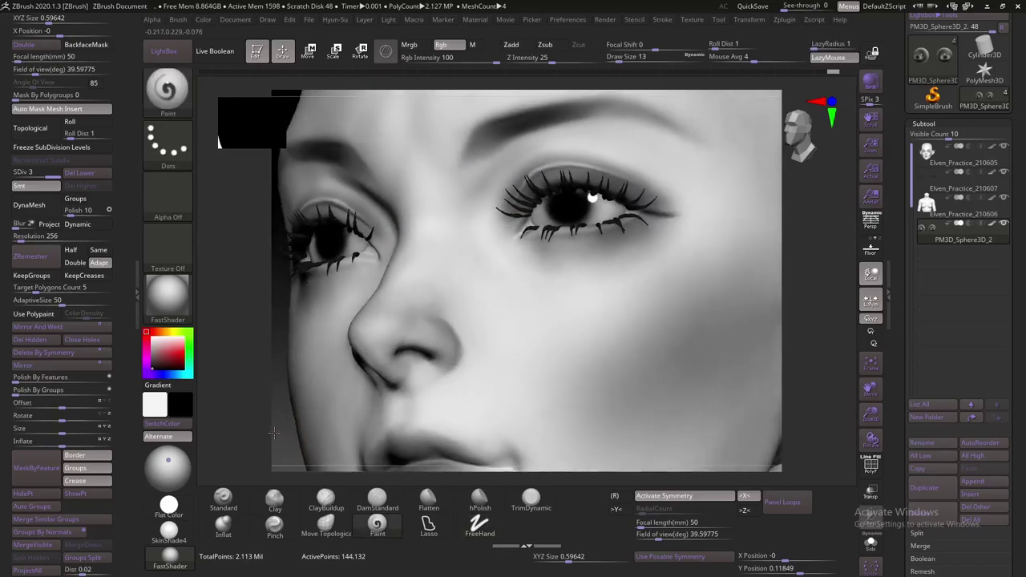
pyautogui.moveTo(293, 440)
pyautogui.mouseDown()
pyautogui.moveTo(230, 363)
pyautogui.moveTo(270, 451)
pyautogui.moveTo(401, 393)
pyautogui.mouseUp()
pyautogui.moveTo(683, 342); pyautogui.dragTo(683, 334)
# Move where the light hits the face using the left-shelf light controls
pyautogui.click(169, 462)
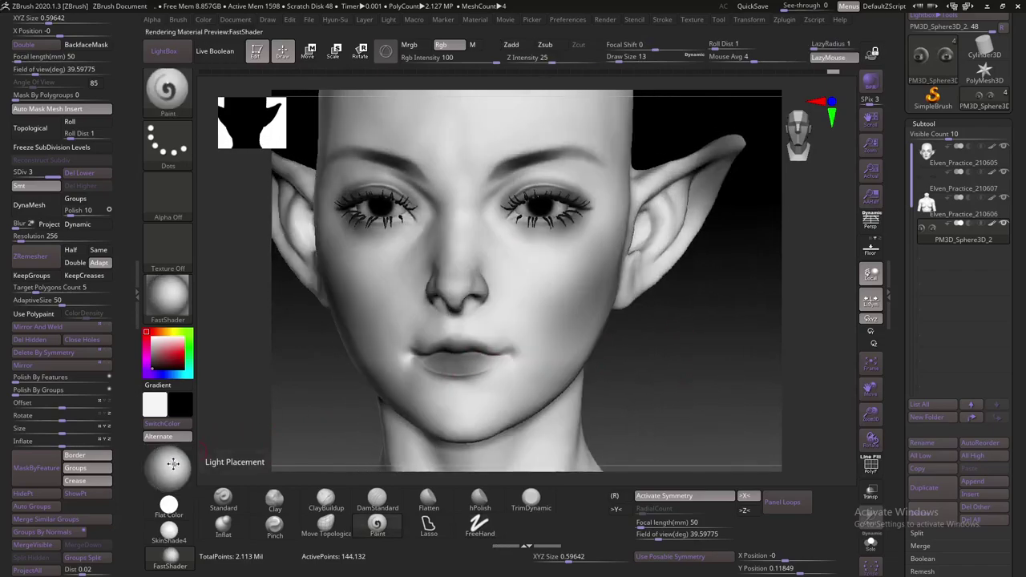
pyautogui.click(173, 465)
pyautogui.click(173, 466)
pyautogui.click(171, 473)
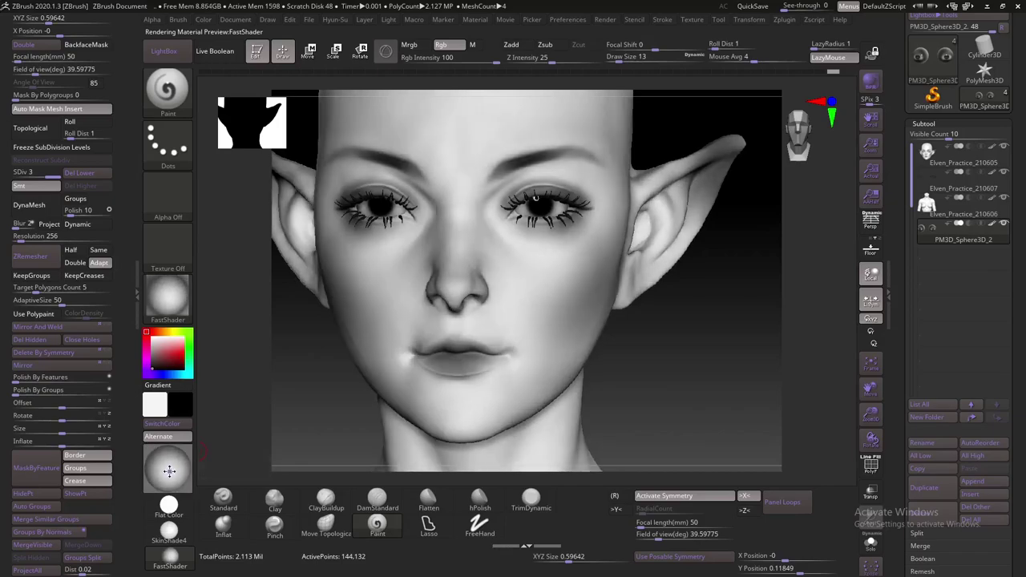
pyautogui.moveTo(280, 380)
pyautogui.mouseDown()
pyautogui.moveTo(350, 319)
pyautogui.moveTo(341, 320)
pyautogui.mouseUp()
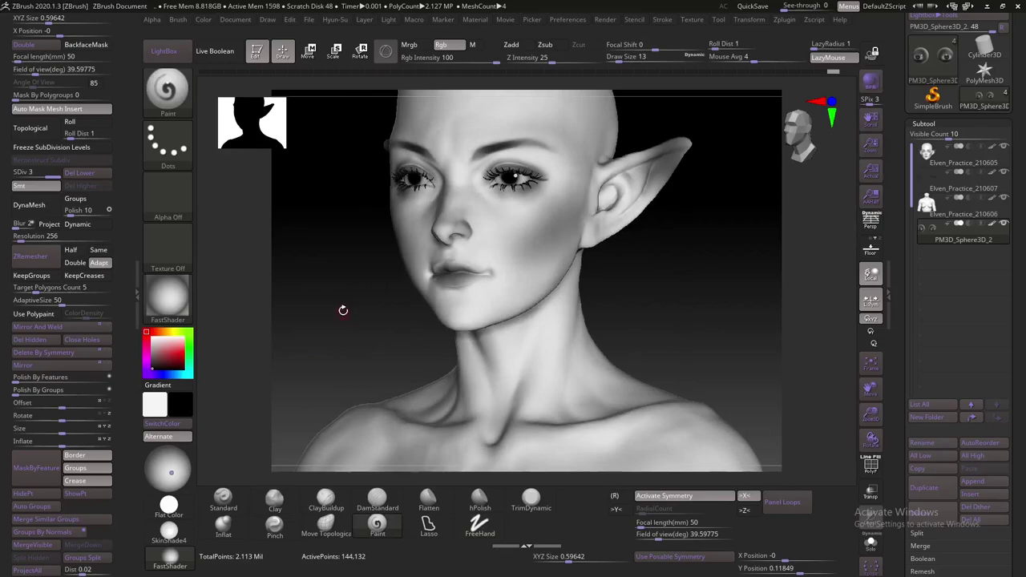
# Expand the Light menu's properties, LightCap and background sections to find the placement settings
pyautogui.click(389, 22)
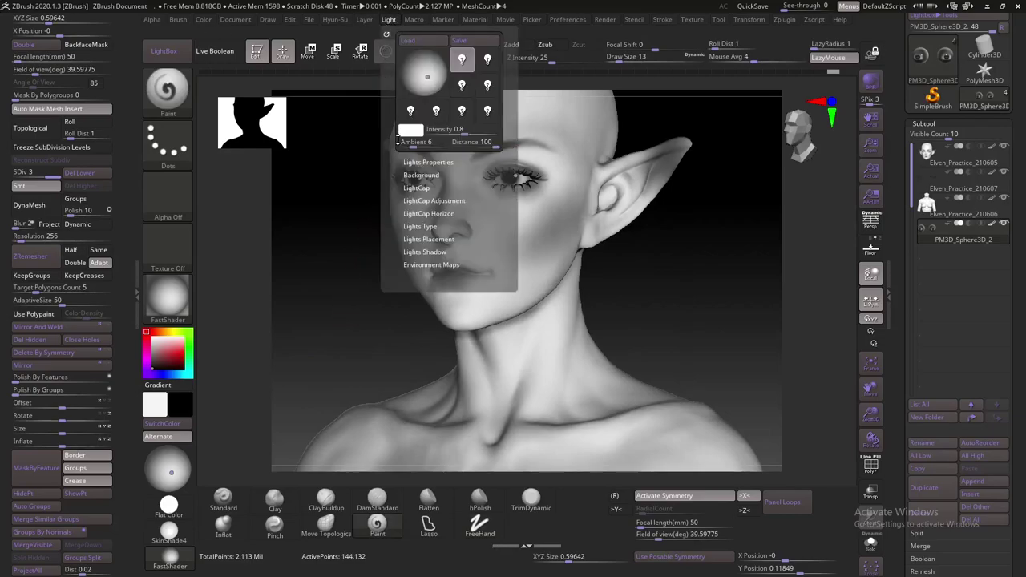
pyautogui.click(425, 162)
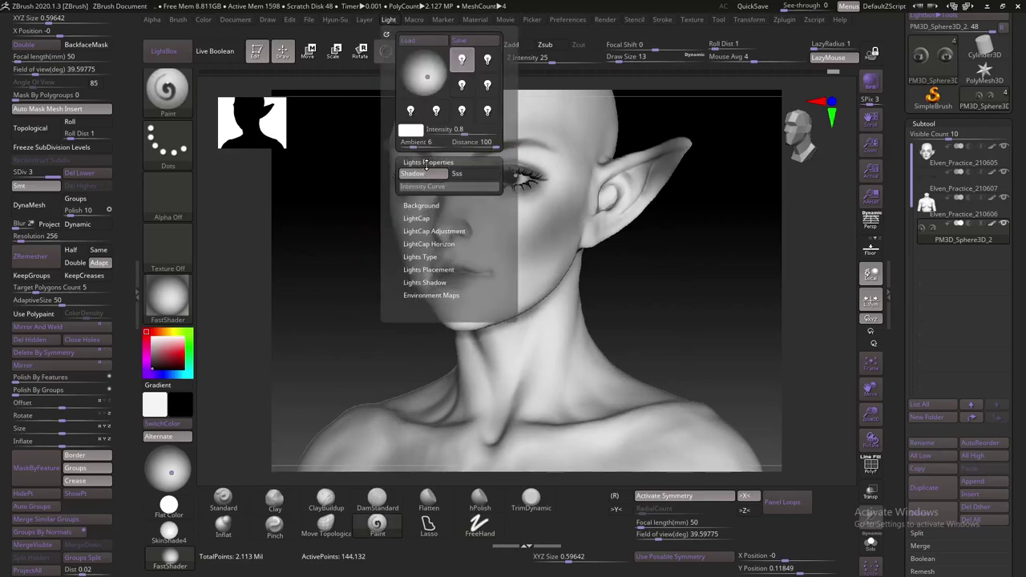
pyautogui.click(424, 218)
pyautogui.click(431, 174)
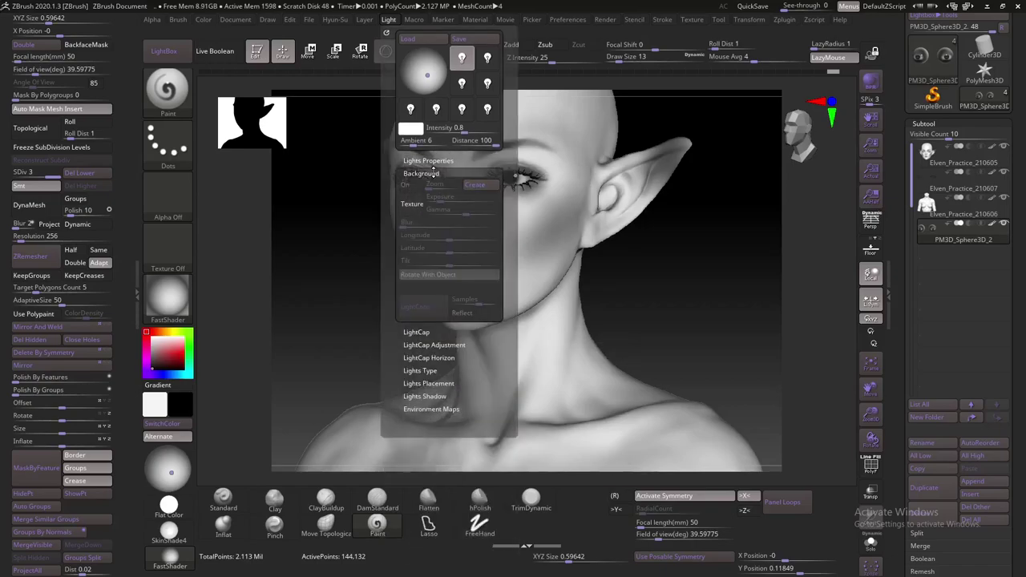
pyautogui.click(436, 161)
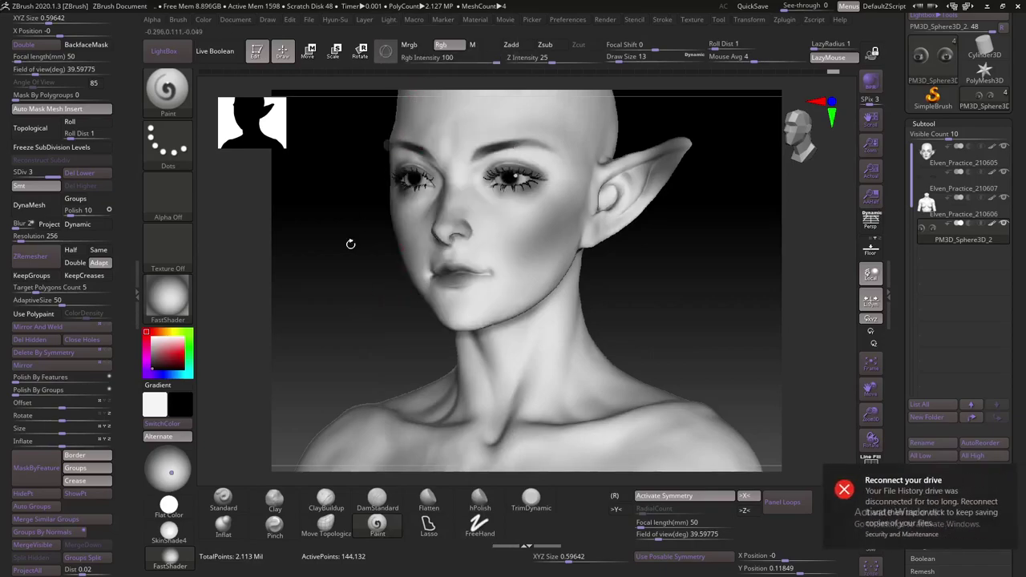
pyautogui.moveTo(350, 244); pyautogui.dragTo(452, 293)
pyautogui.click(1008, 477)
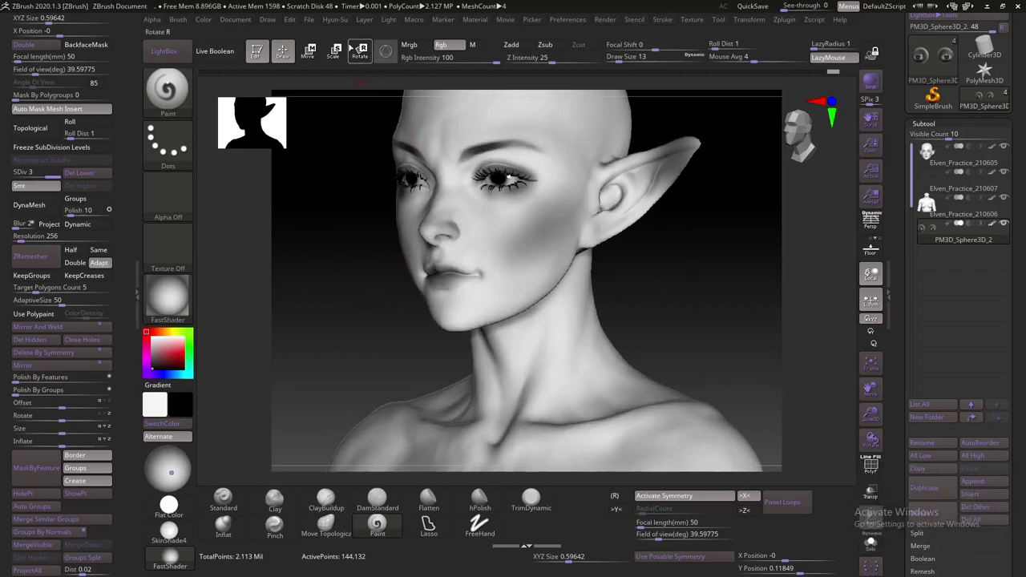
pyautogui.click(368, 20)
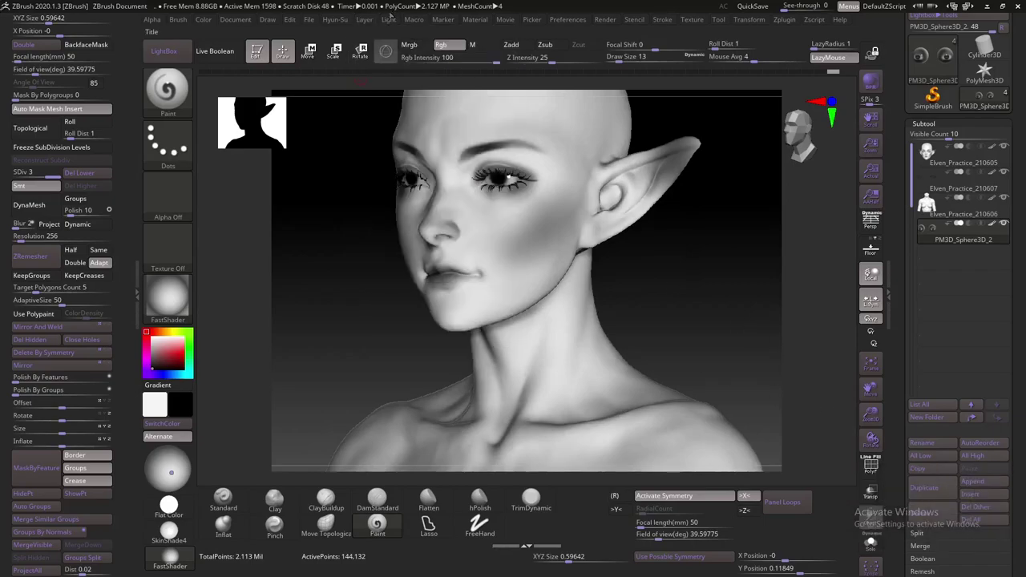
pyautogui.click(388, 20)
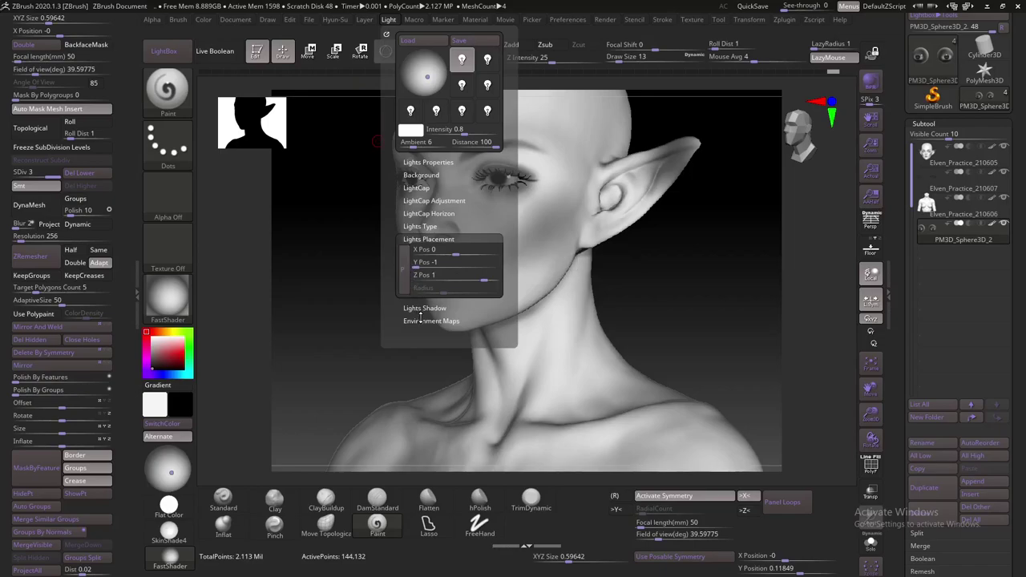
# Set Lights Placement to X about 0.009, Y 0.118 and Z 0.257
pyautogui.click(453, 250)
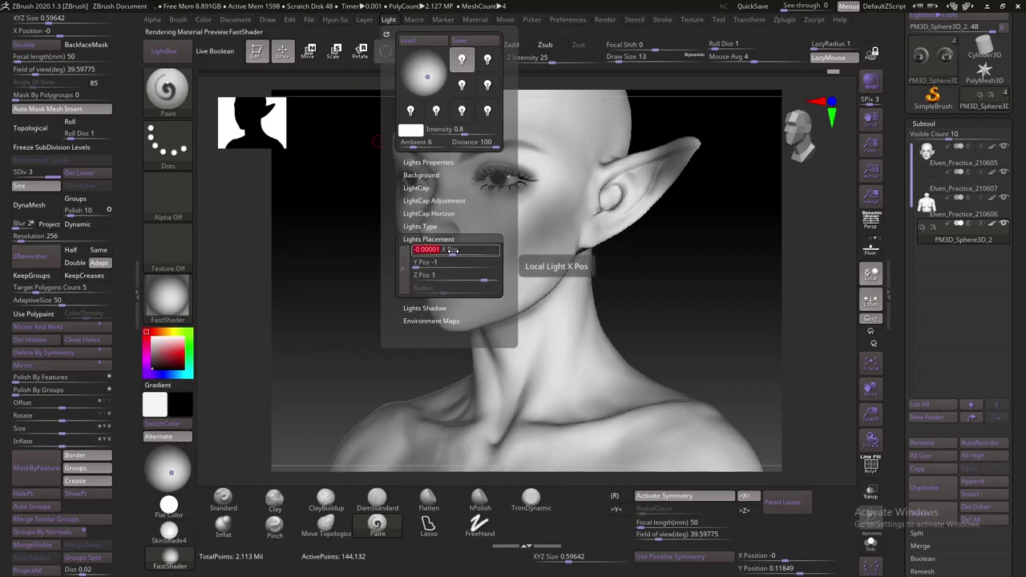
pyautogui.moveTo(433, 262); pyautogui.dragTo(418, 262)
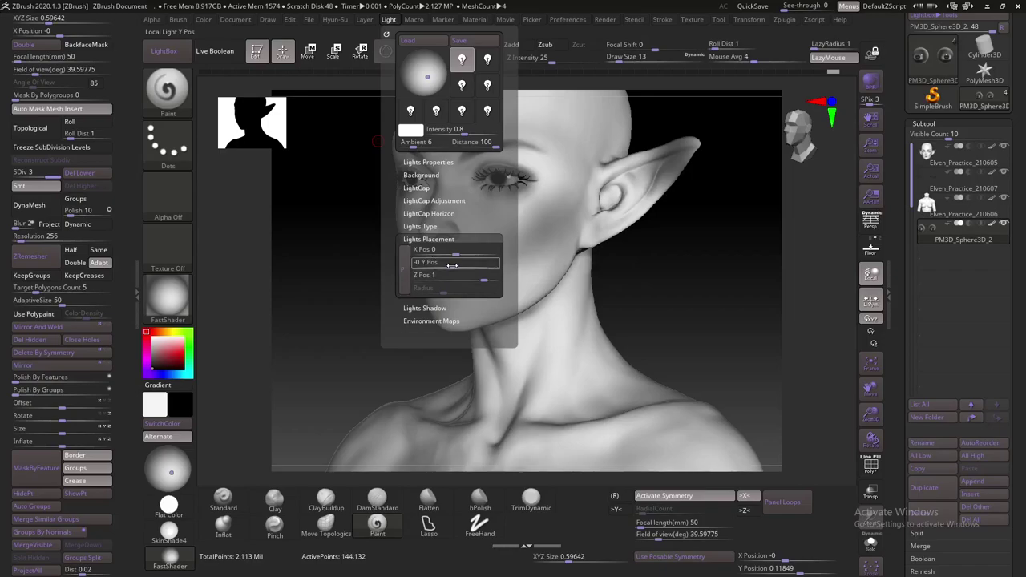
pyautogui.moveTo(445, 265)
pyautogui.mouseDown()
pyautogui.moveTo(479, 274)
pyautogui.moveTo(475, 252)
pyautogui.mouseUp()
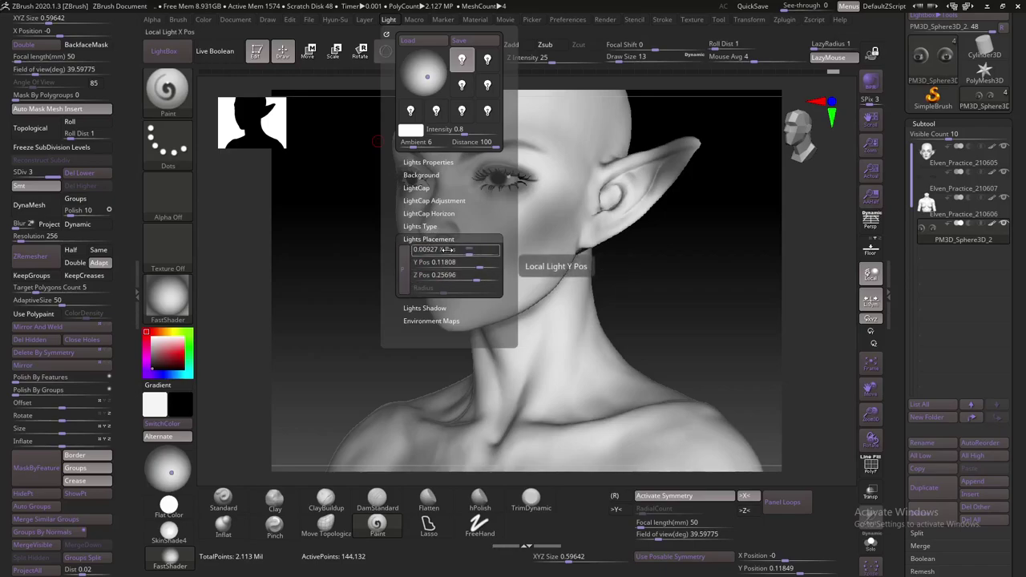
pyautogui.moveTo(388, 333)
pyautogui.keyDown('shift'); pyautogui.mouseDown()
pyautogui.moveTo(407, 322)
pyautogui.moveTo(342, 326)
pyautogui.moveTo(352, 310)
pyautogui.moveTo(355, 320)
pyautogui.mouseUp(); pyautogui.keyUp('shift')
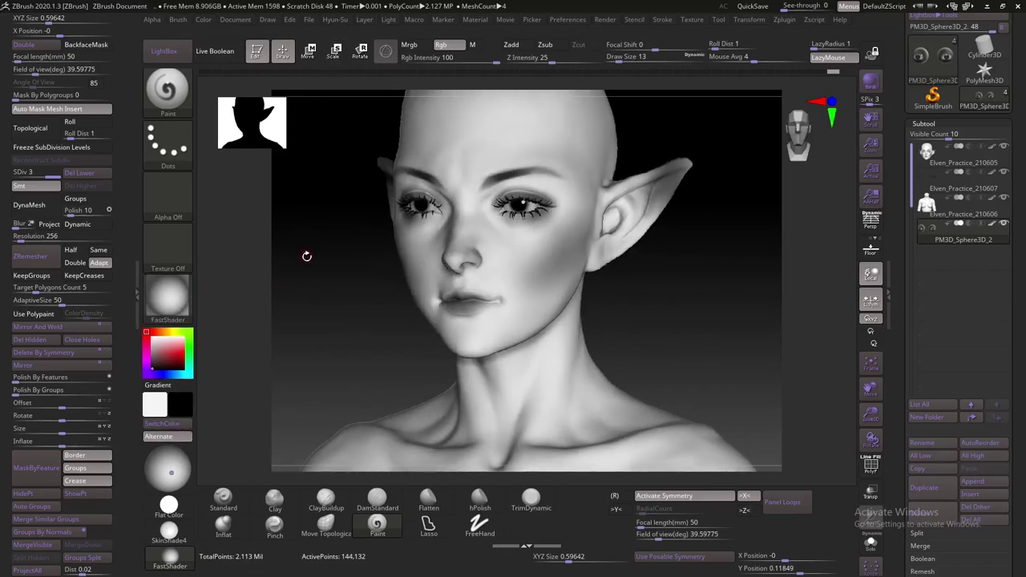
pyautogui.moveTo(306, 256); pyautogui.dragTo(320, 224)
# Turn on a second light, lower its intensity, and move it to a more frontal angle
pyautogui.click(364, 22)
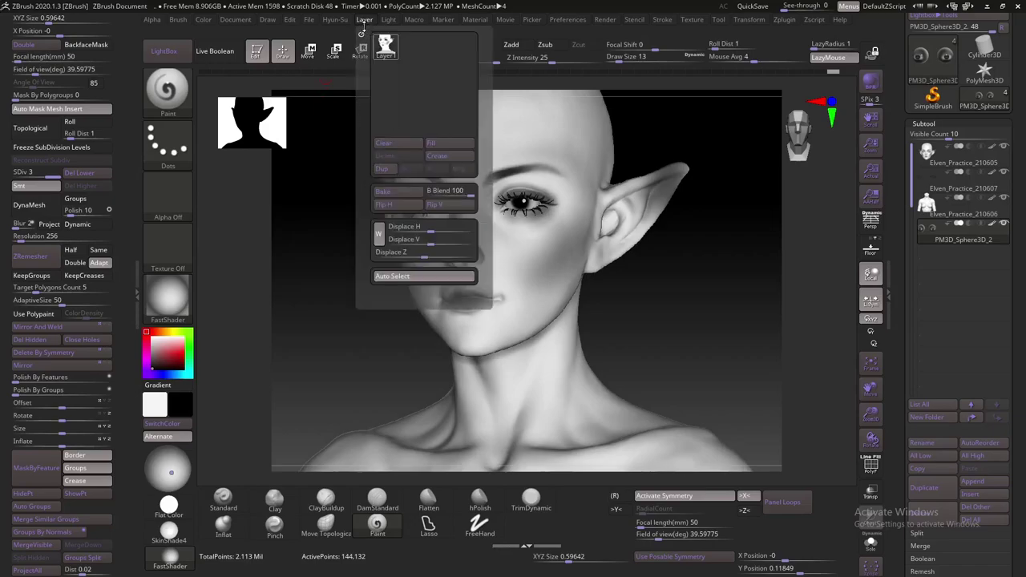
pyautogui.click(385, 21)
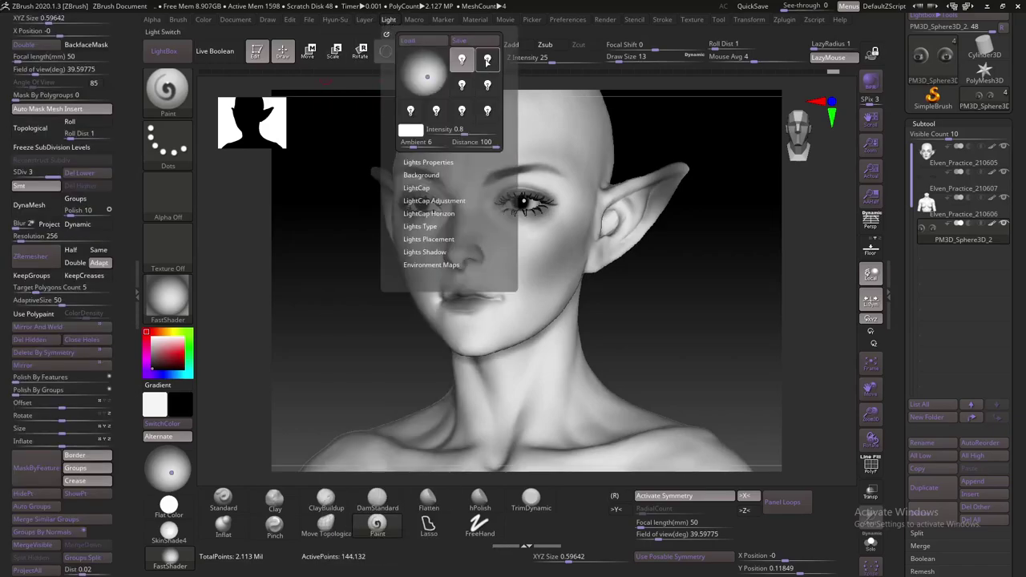
pyautogui.moveTo(400, 77)
pyautogui.mouseDown()
pyautogui.moveTo(426, 63)
pyautogui.moveTo(401, 70)
pyautogui.mouseUp()
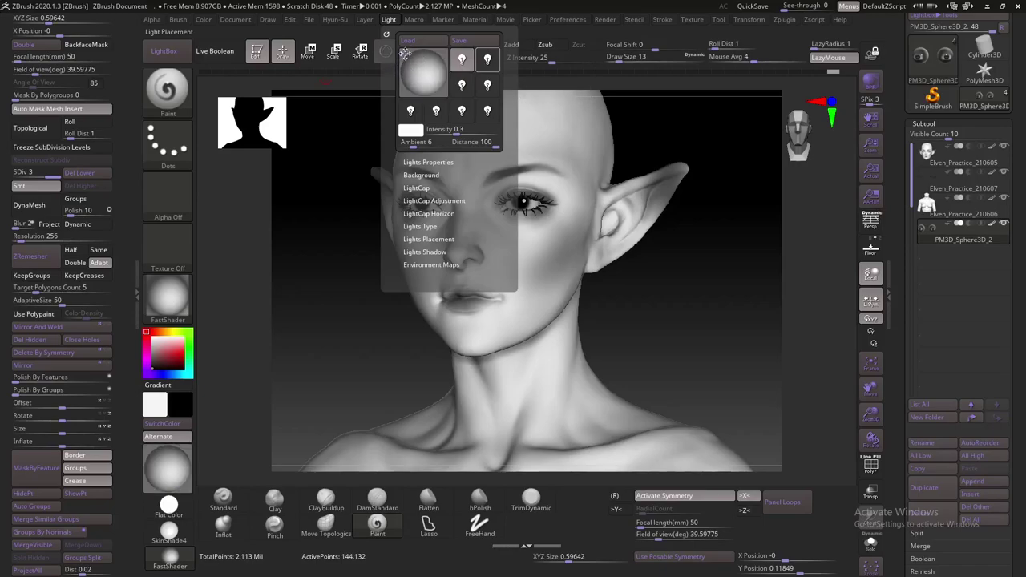
pyautogui.click(488, 59)
pyautogui.moveTo(455, 131); pyautogui.dragTo(410, 145)
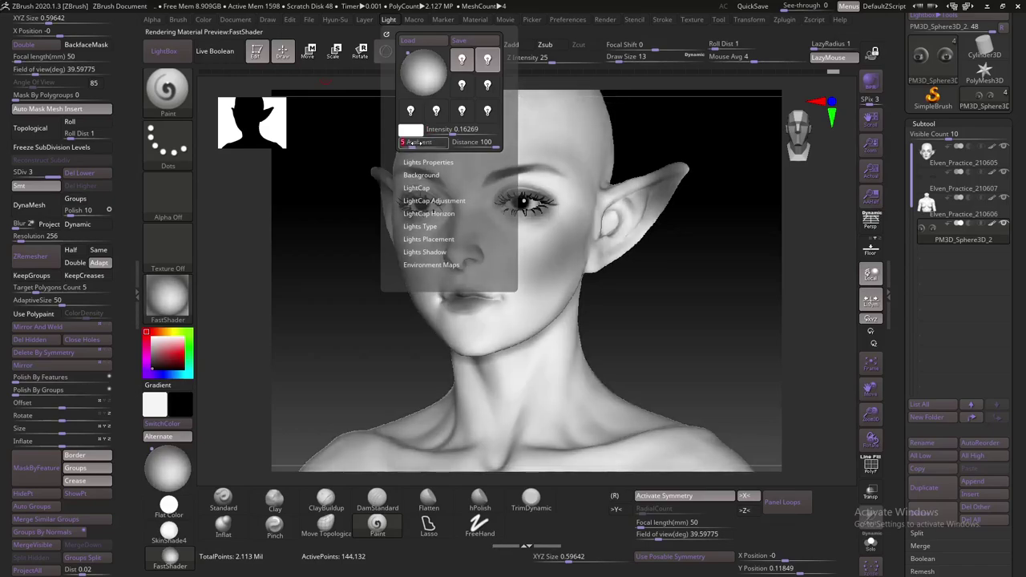
pyautogui.moveTo(483, 141)
pyautogui.mouseDown()
pyautogui.moveTo(473, 142)
pyautogui.moveTo(483, 142)
pyautogui.mouseUp()
pyautogui.moveTo(427, 73); pyautogui.dragTo(399, 73)
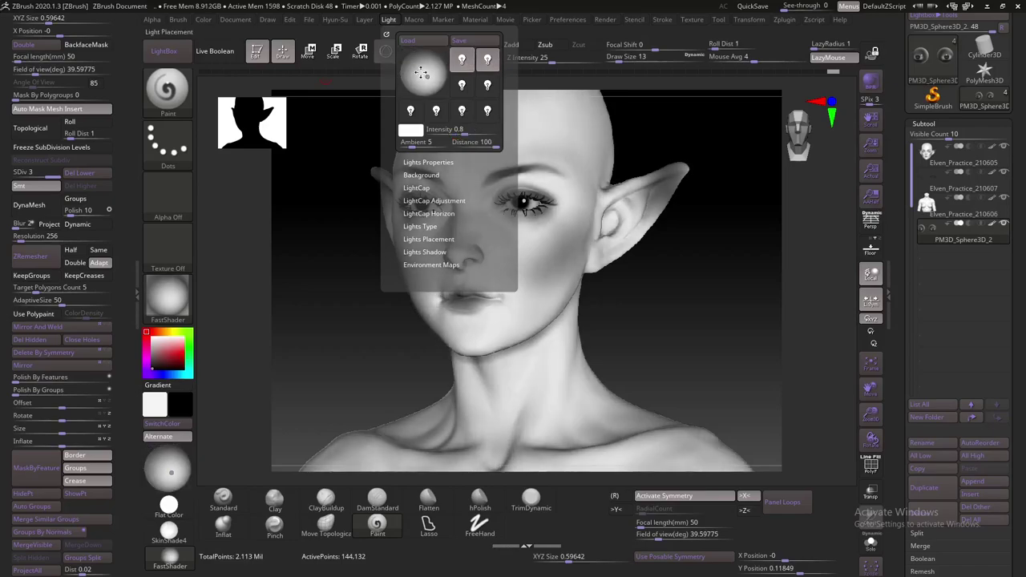
pyautogui.moveTo(423, 73); pyautogui.dragTo(433, 79)
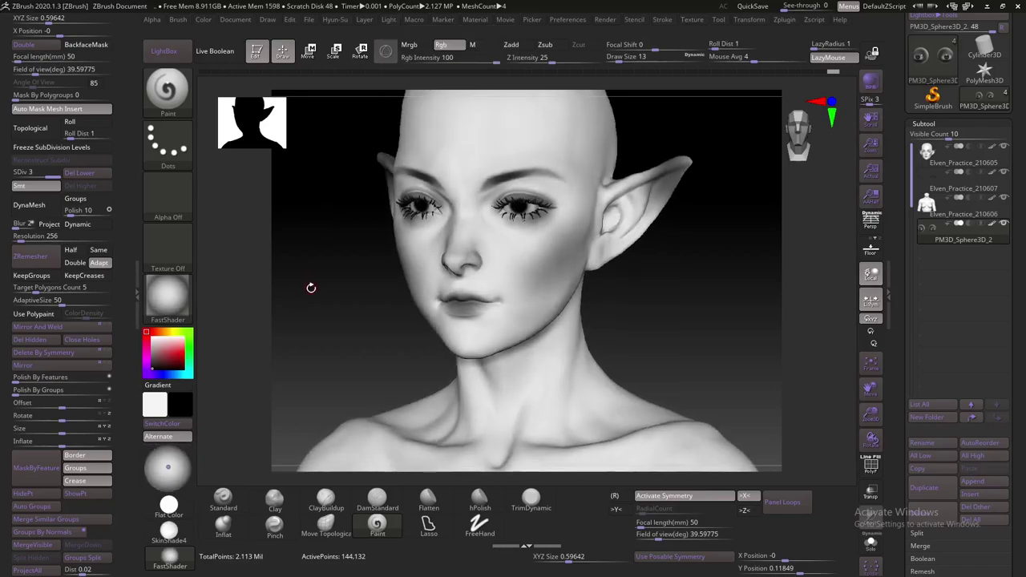
pyautogui.moveTo(311, 287); pyautogui.dragTo(315, 272)
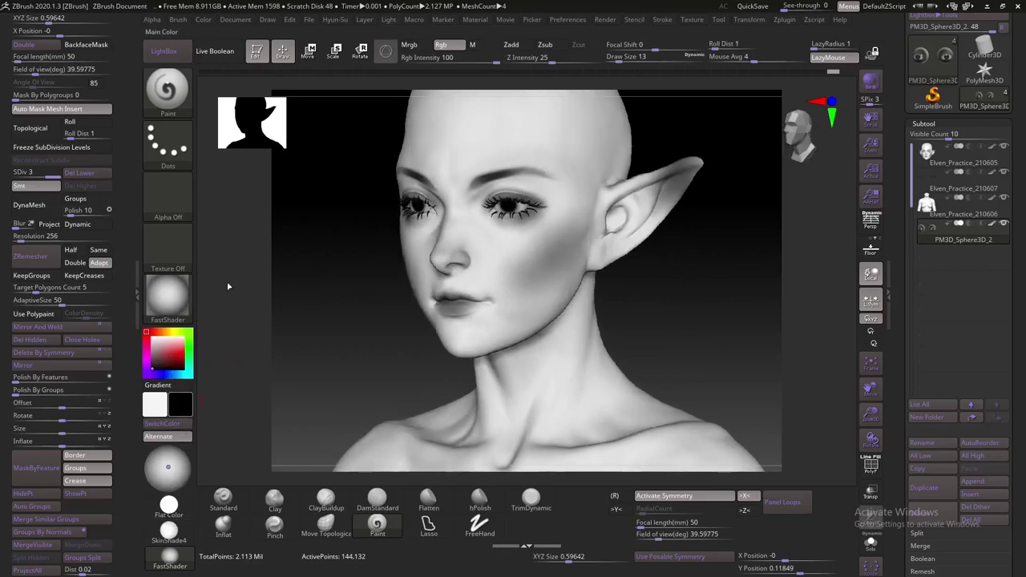
# Set Ambient to 5 and dim the light intensity from 0.525 to about 0.037
pyautogui.click(391, 21)
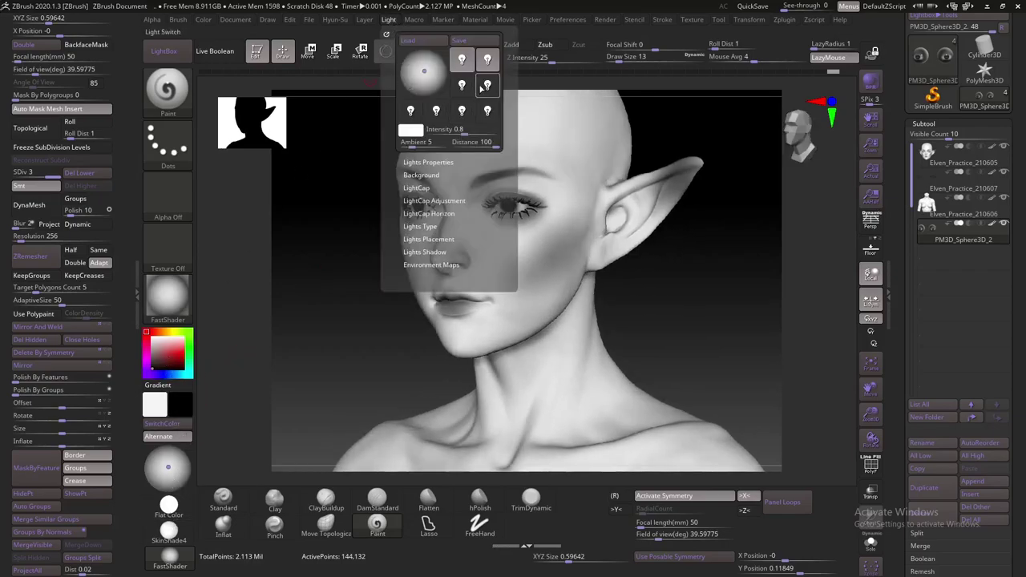
pyautogui.moveTo(453, 130); pyautogui.dragTo(471, 129)
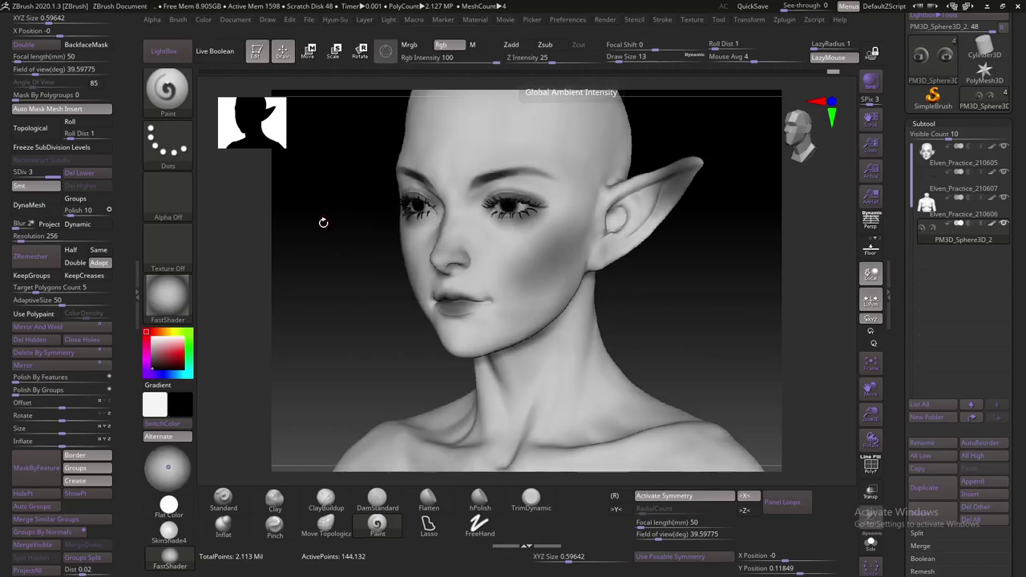
pyautogui.moveTo(323, 222); pyautogui.dragTo(341, 236)
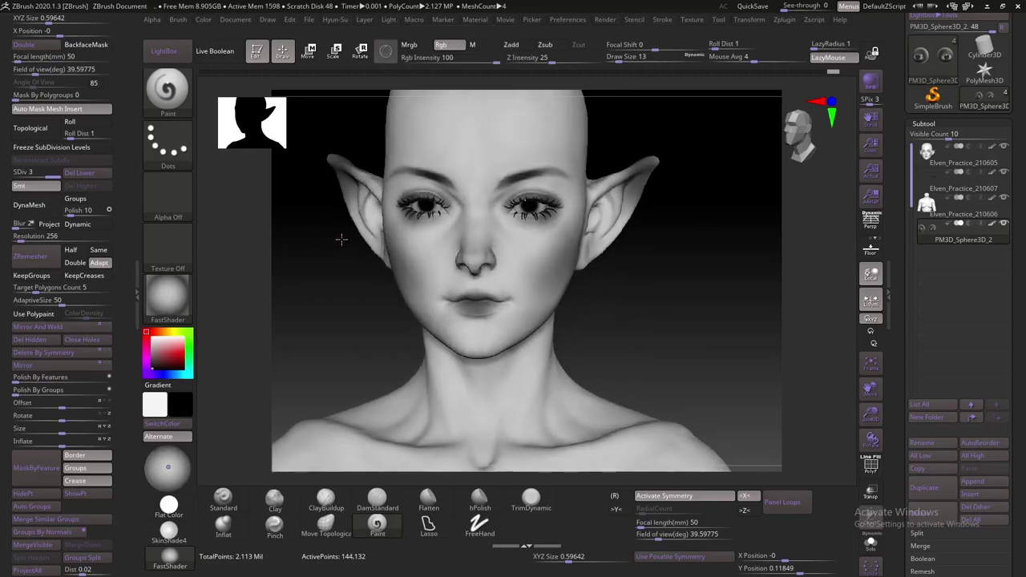
pyautogui.click(389, 19)
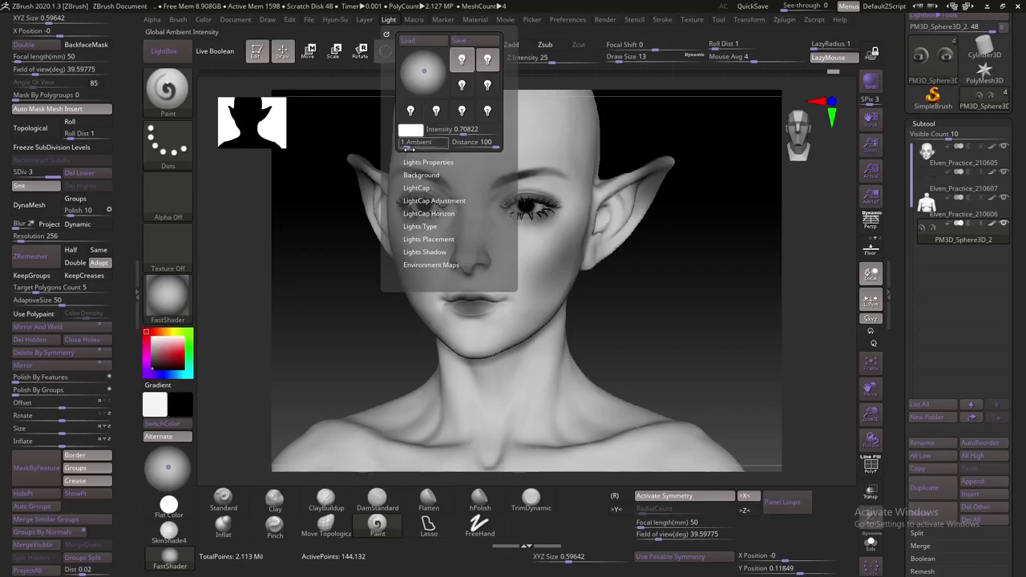
pyautogui.click(410, 142)
pyautogui.write('5')
pyautogui.press('Return')
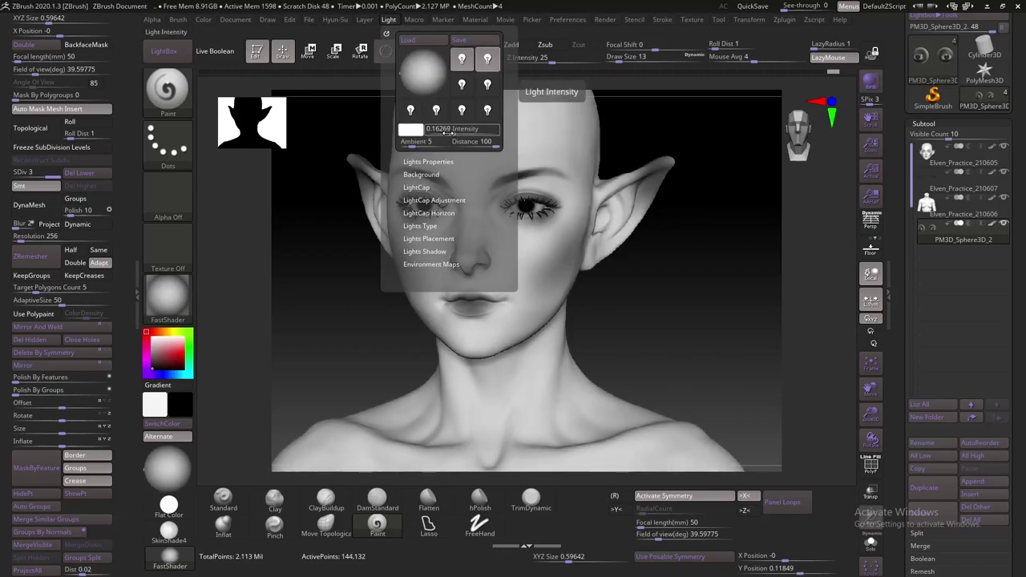
pyautogui.moveTo(471, 130); pyautogui.dragTo(444, 132)
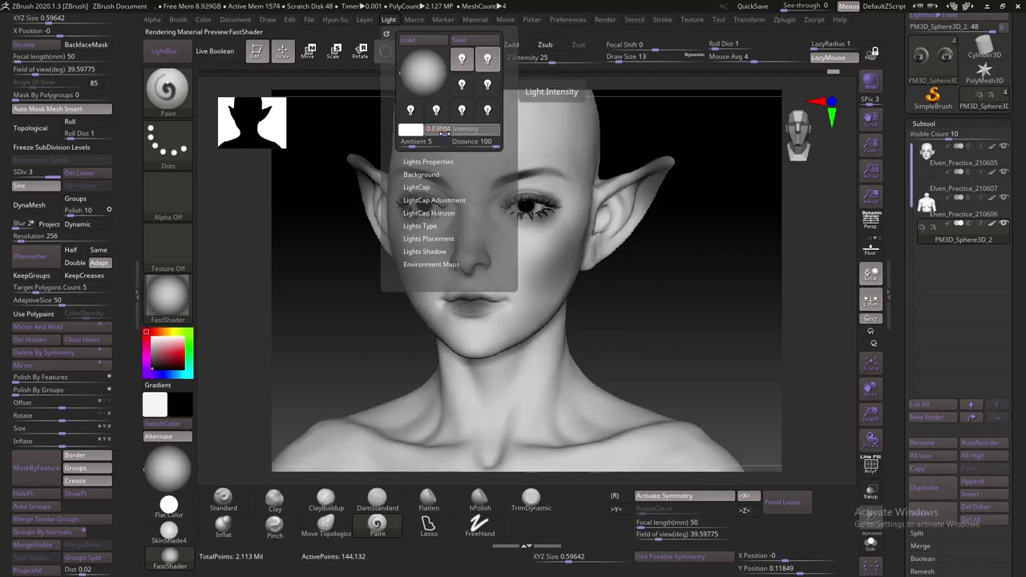
pyautogui.moveTo(311, 300); pyautogui.dragTo(312, 286)
pyautogui.moveTo(297, 211)
pyautogui.keyDown('alt'); pyautogui.mouseDown()
pyautogui.moveTo(324, 324)
pyautogui.moveTo(336, 286)
pyautogui.mouseUp(); pyautogui.keyUp('alt')
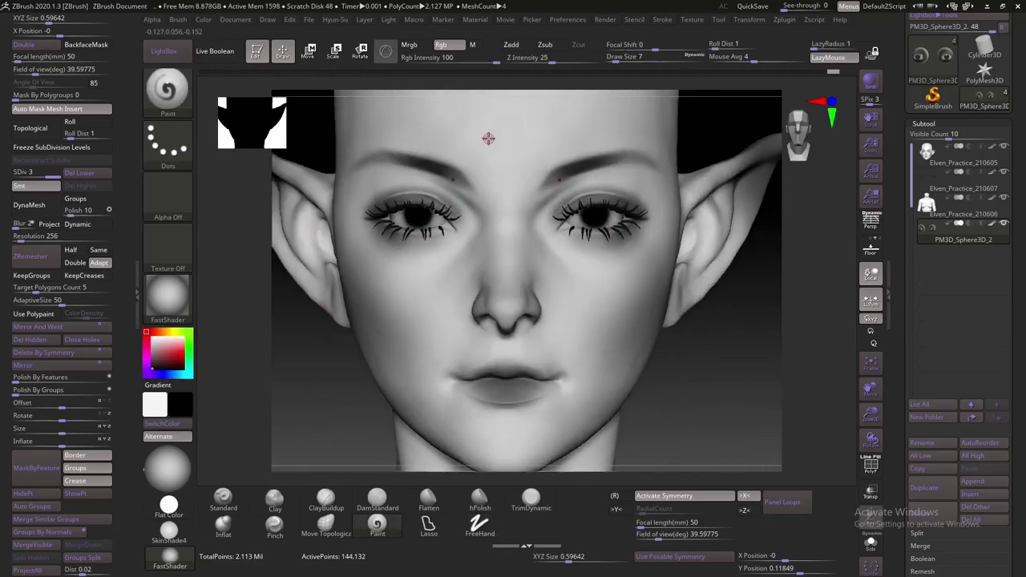
# Activate the Elven_Practice_210605 subtool and pick the glossy ToyPlastic material
pyautogui.moveTo(329, 411)
pyautogui.keyDown('alt'); pyautogui.mouseDown()
pyautogui.moveTo(332, 327)
pyautogui.moveTo(361, 323)
pyautogui.mouseUp(); pyautogui.keyUp('alt')
pyautogui.click(917, 165)
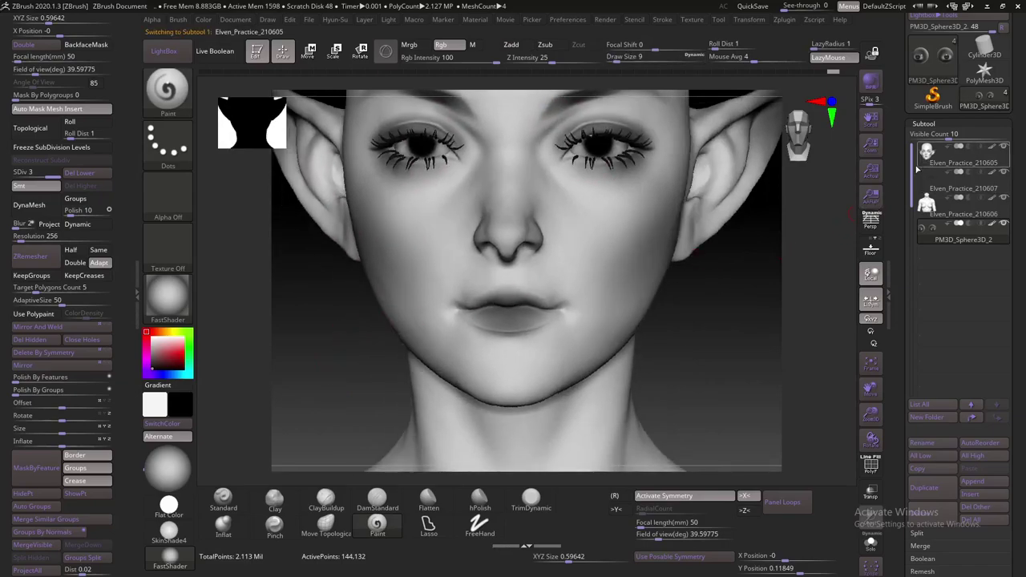
pyautogui.click(178, 304)
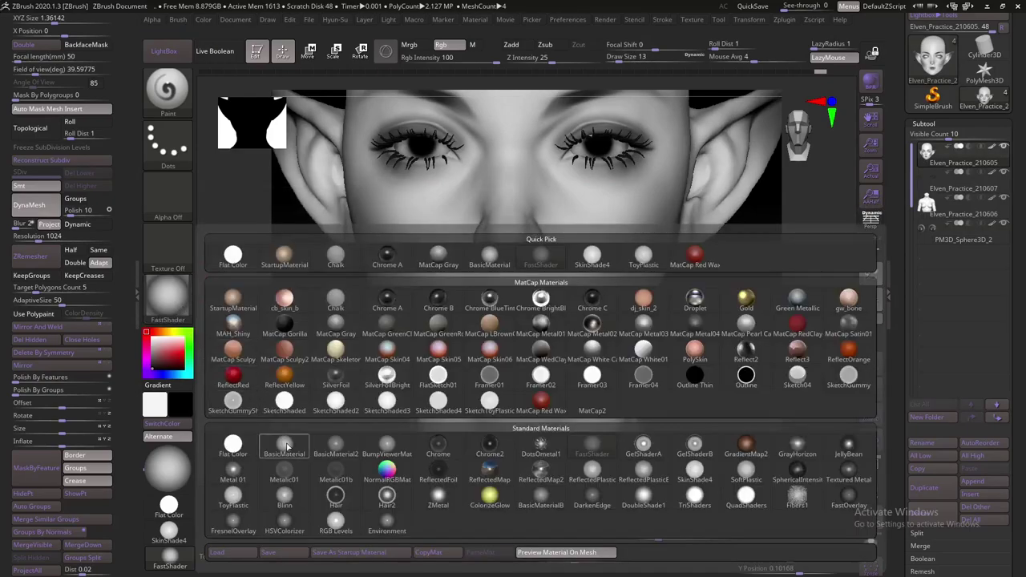
pyautogui.moveTo(284, 499)
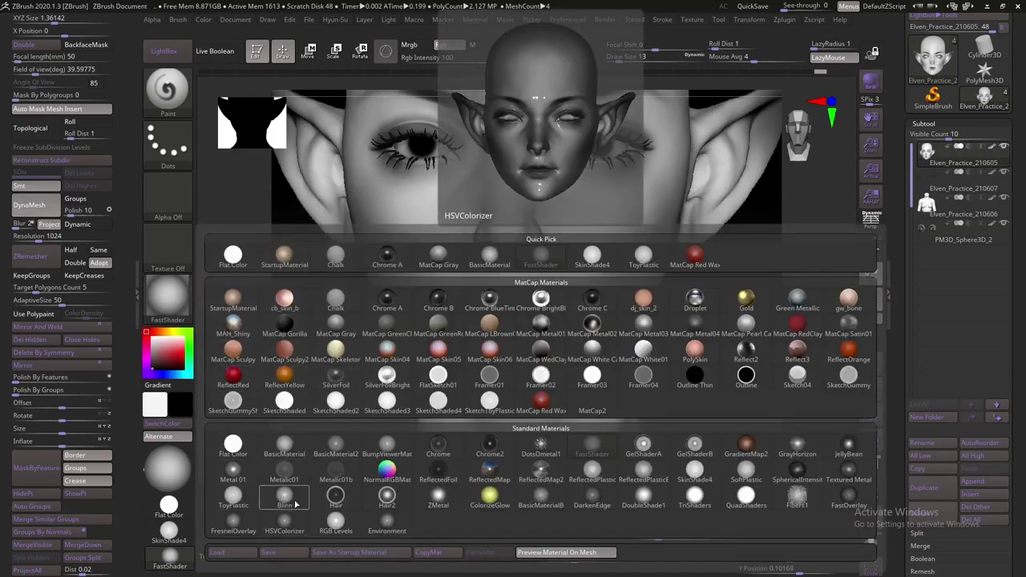
pyautogui.click(233, 497)
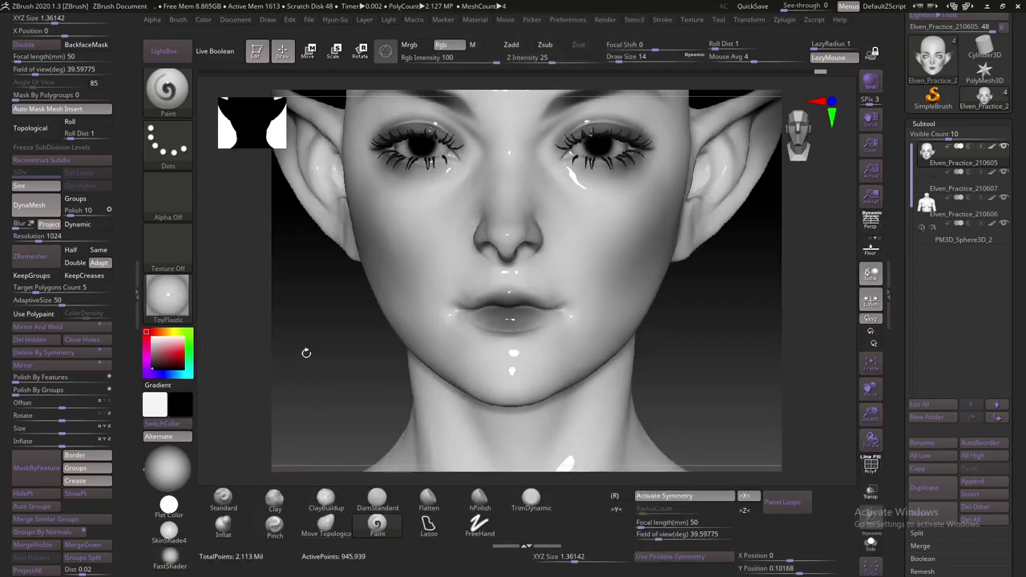
# Switch to material-only (M) painting at draw size 31, then re-enable Rgb and reopen the materials
pyautogui.click(472, 44)
pyautogui.press('s')
pyautogui.write('22')
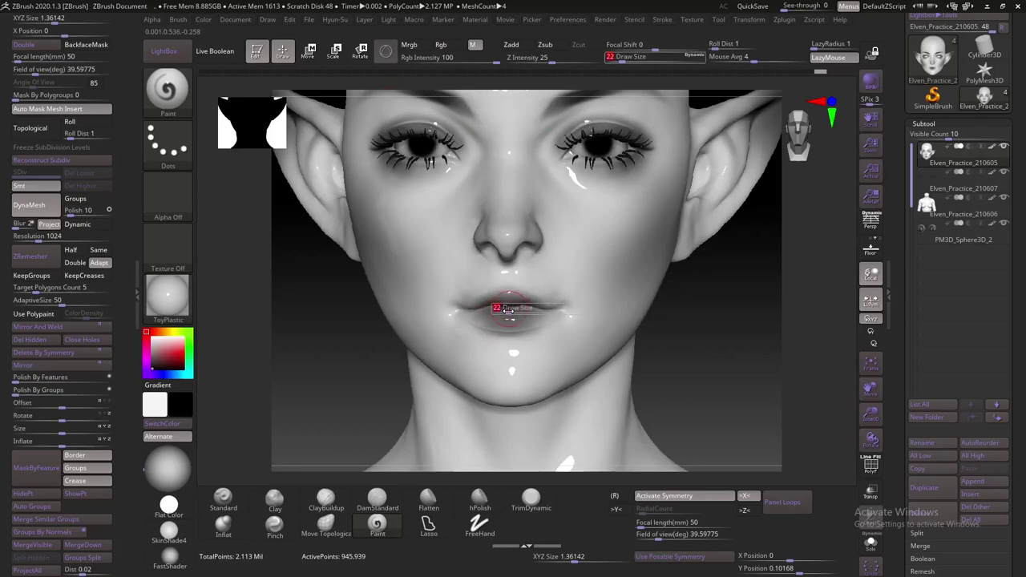
pyautogui.moveTo(509, 310); pyautogui.dragTo(484, 314)
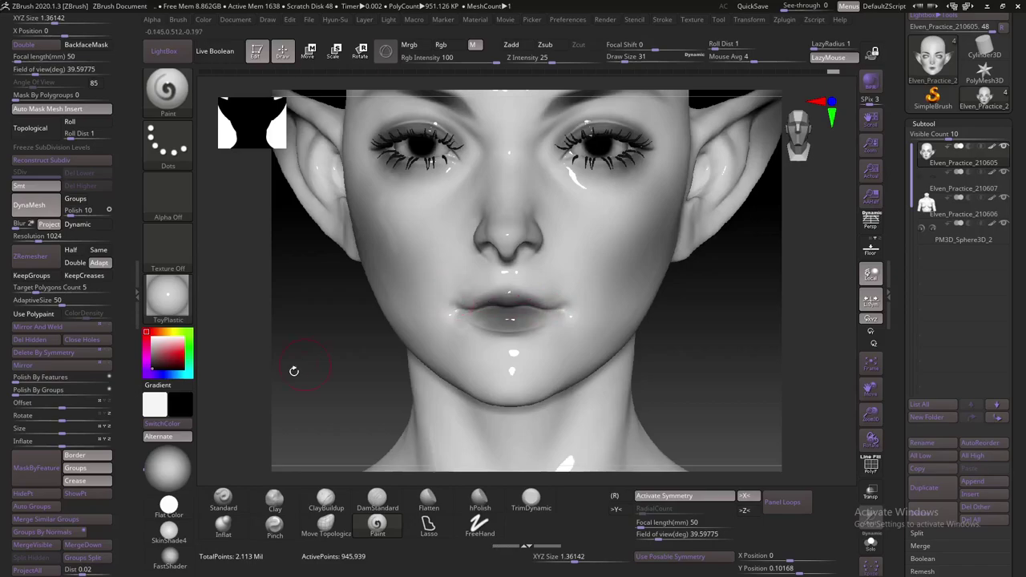
pyautogui.click(445, 46)
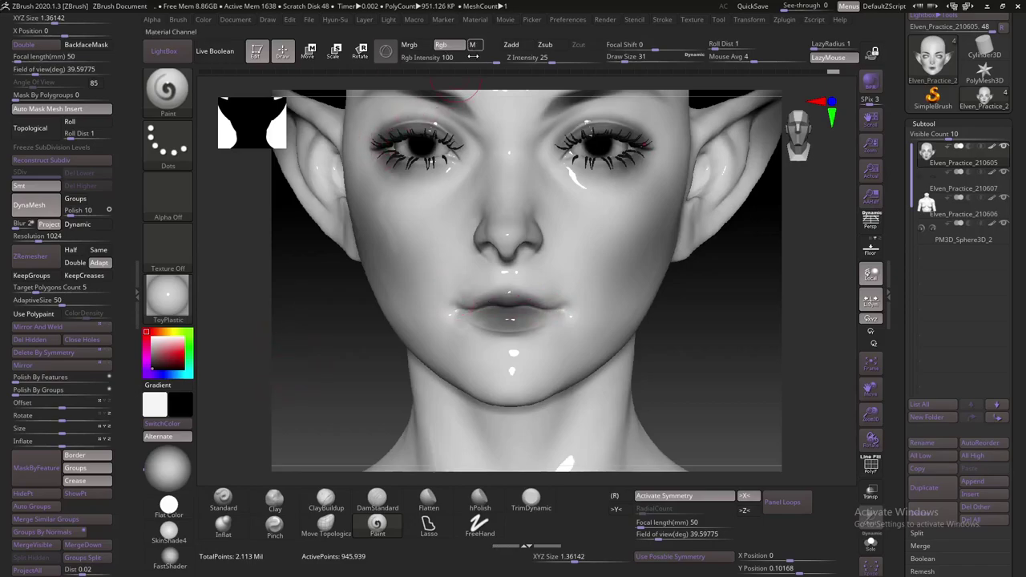
pyautogui.click(176, 305)
# Smooth the upper and lower lip areas with material-only painting in Flat Color
pyautogui.click(234, 403)
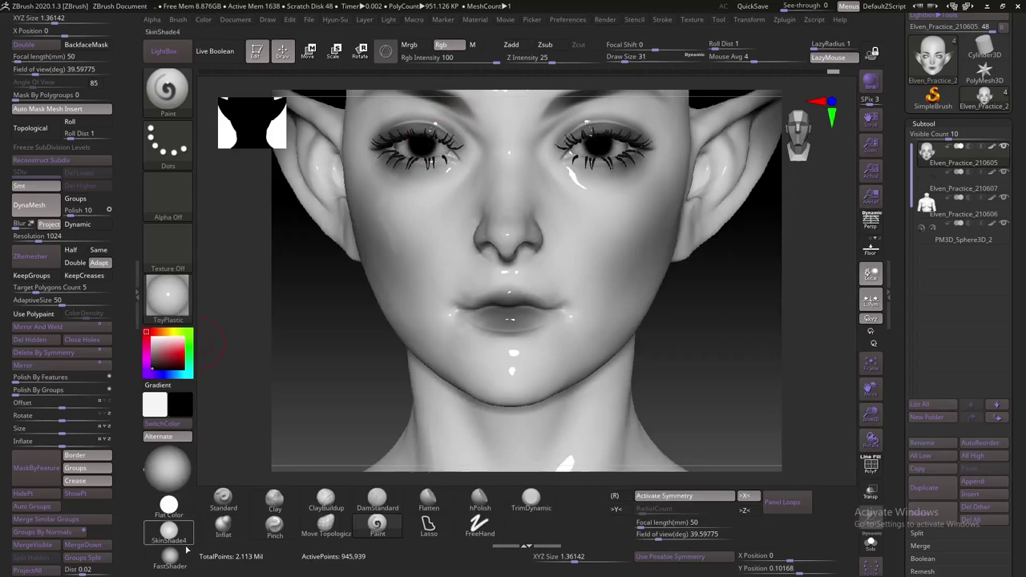
pyautogui.moveTo(315, 340)
pyautogui.mouseDown()
pyautogui.moveTo(323, 350)
pyautogui.moveTo(312, 350)
pyautogui.mouseUp()
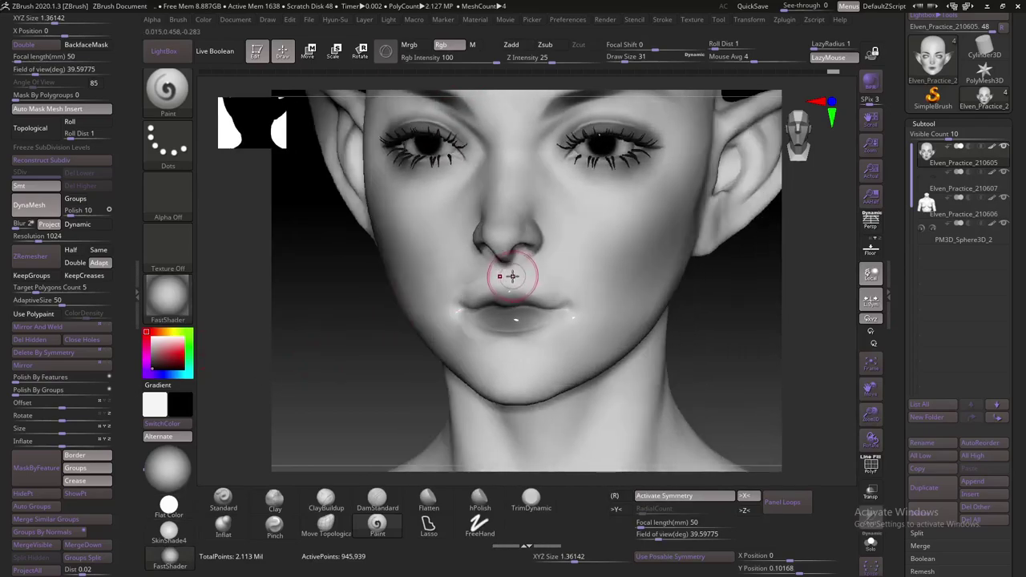
pyautogui.click(472, 44)
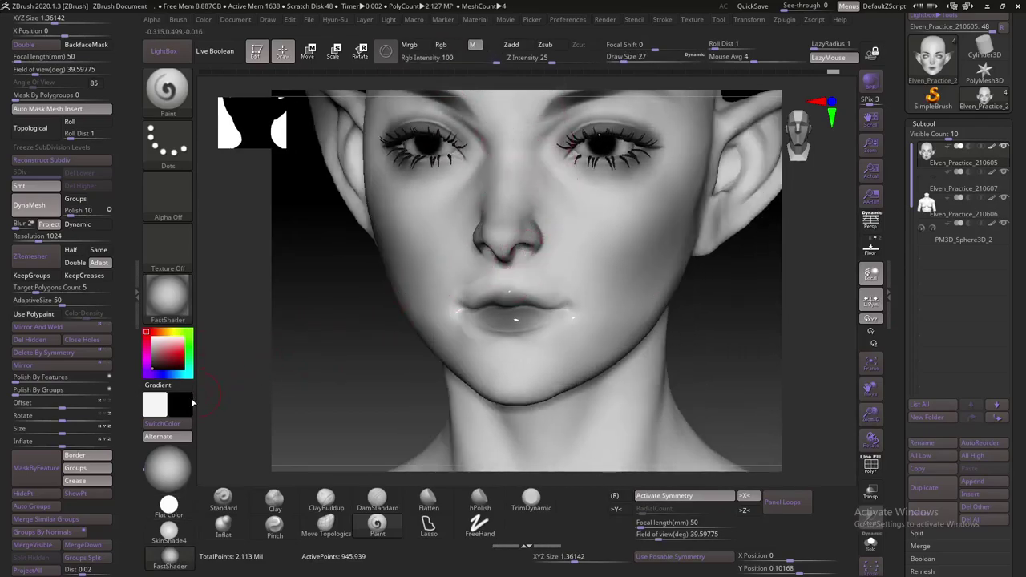
pyautogui.click(181, 511)
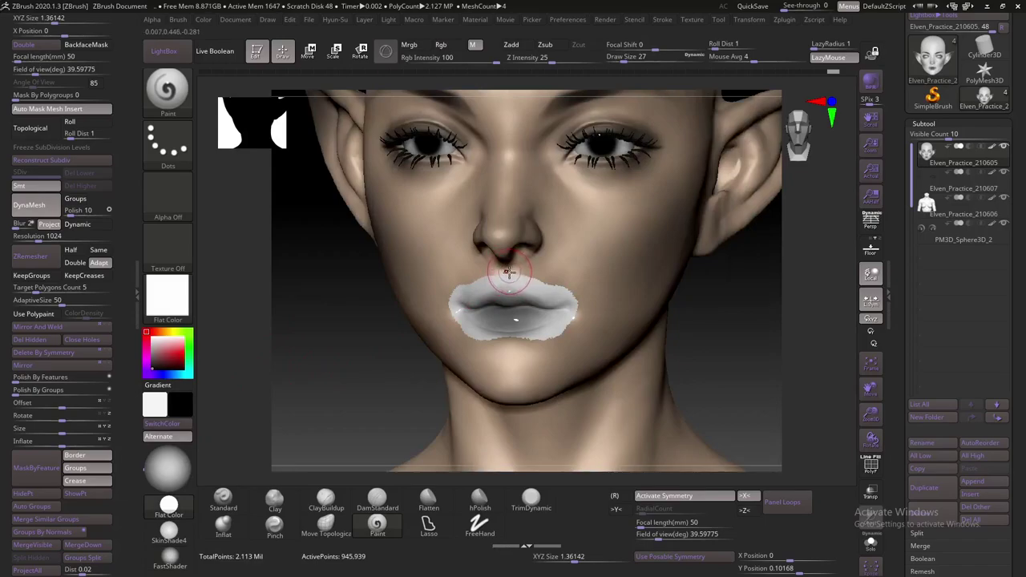
pyautogui.keyDown('shift'); pyautogui.moveTo(539, 266); pyautogui.dragTo(553, 276); pyautogui.keyUp('shift')
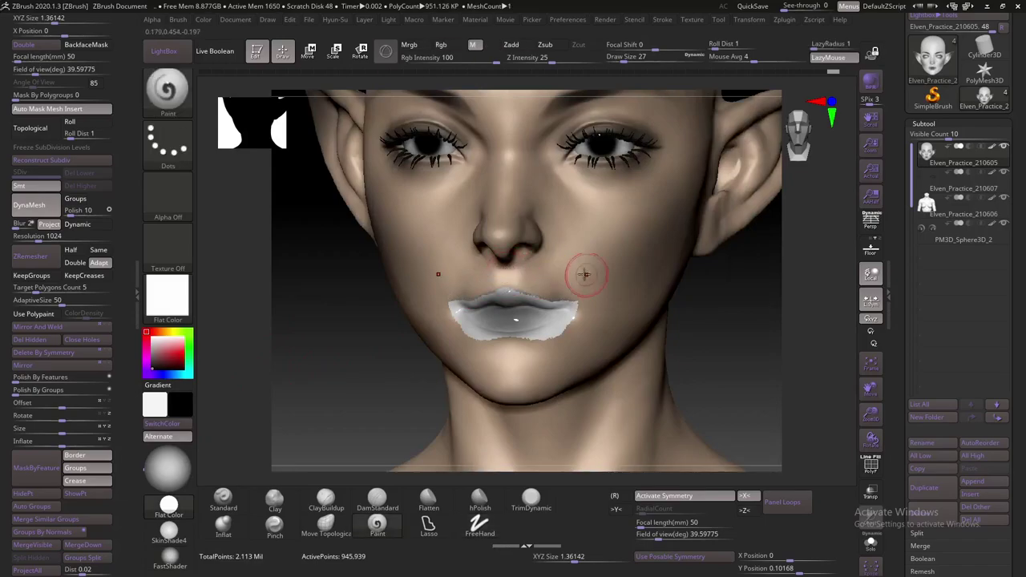
pyautogui.moveTo(583, 321)
pyautogui.mouseDown()
pyautogui.moveTo(531, 348)
pyautogui.moveTo(487, 343)
pyautogui.moveTo(531, 343)
pyautogui.mouseUp()
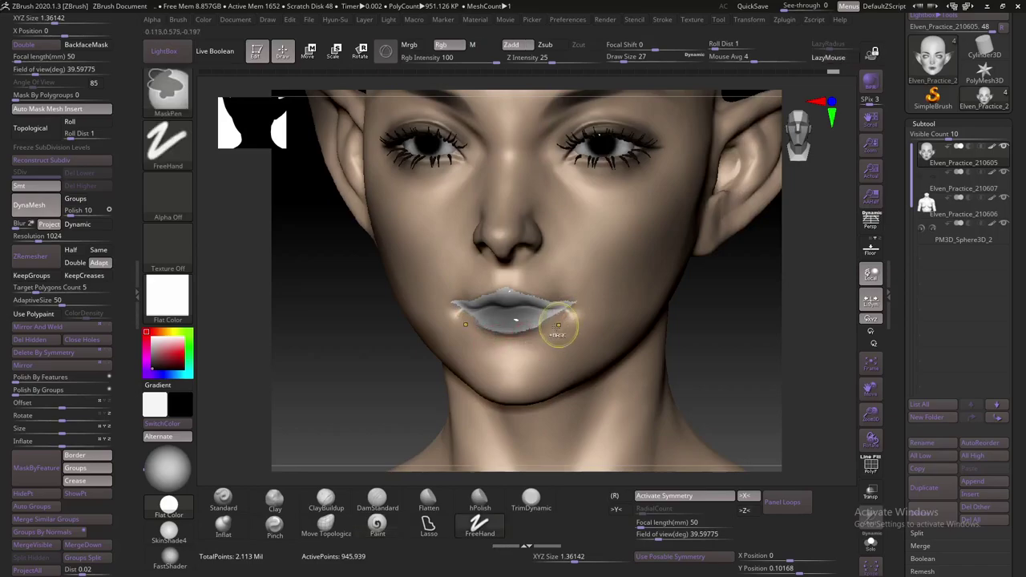
pyautogui.keyDown('shift'); pyautogui.moveTo(561, 311); pyautogui.dragTo(553, 325); pyautogui.keyUp('shift')
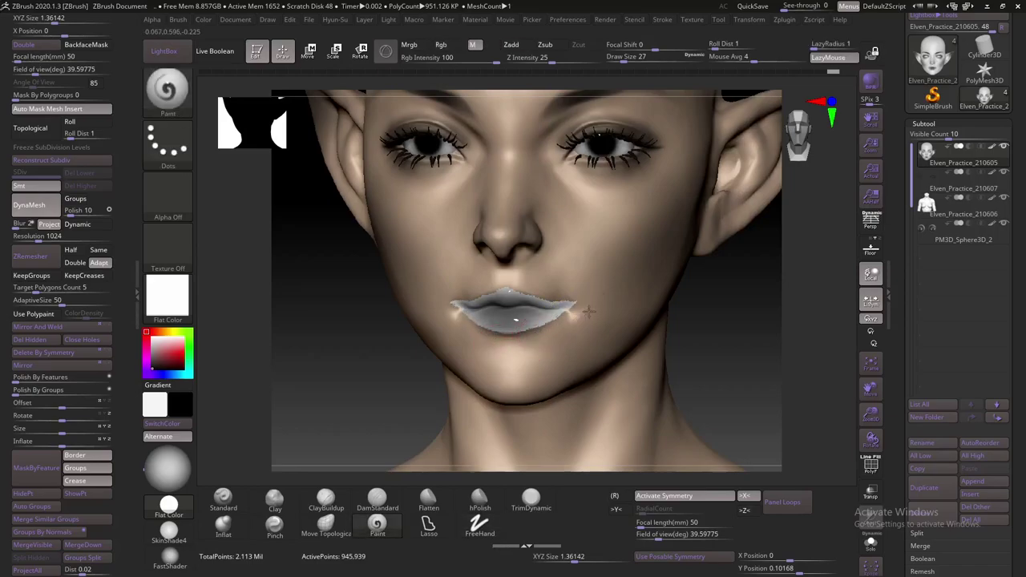
pyautogui.moveTo(587, 298)
pyautogui.mouseDown()
pyautogui.moveTo(550, 297)
pyautogui.moveTo(565, 294)
pyautogui.mouseUp()
# Zoom out to the head and shoulders and preview them in FastShader
pyautogui.keyDown('ctrl'); pyautogui.moveTo(510, 277); pyautogui.dragTo(192, 361, button='right'); pyautogui.keyUp('ctrl')
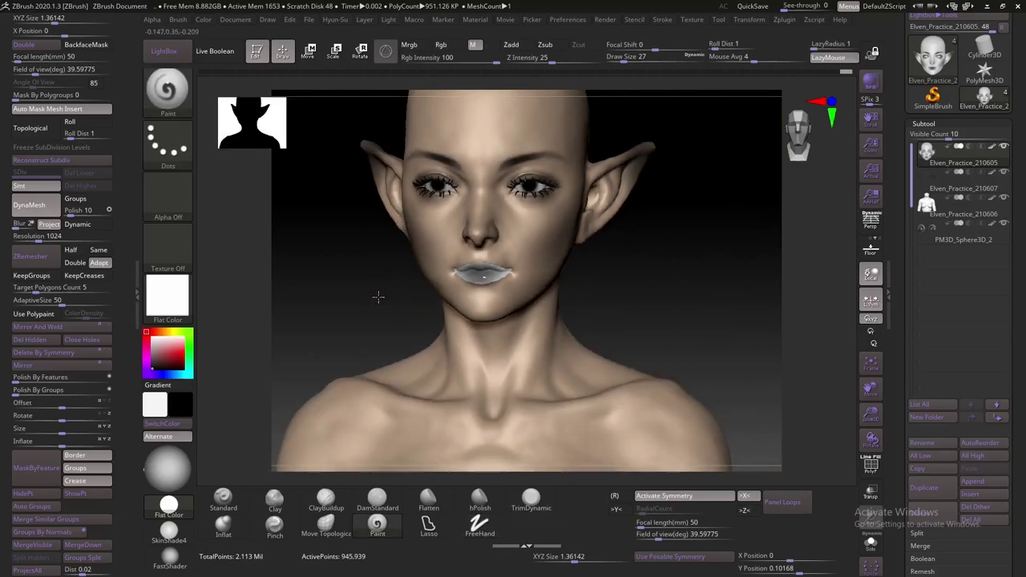
pyautogui.click(170, 553)
pyautogui.moveTo(332, 304)
pyautogui.mouseDown()
pyautogui.moveTo(318, 313)
pyautogui.moveTo(360, 303)
pyautogui.moveTo(328, 307)
pyautogui.moveTo(330, 293)
pyautogui.moveTo(344, 305)
pyautogui.moveTo(313, 321)
pyautogui.moveTo(318, 376)
pyautogui.moveTo(321, 276)
pyautogui.mouseUp()
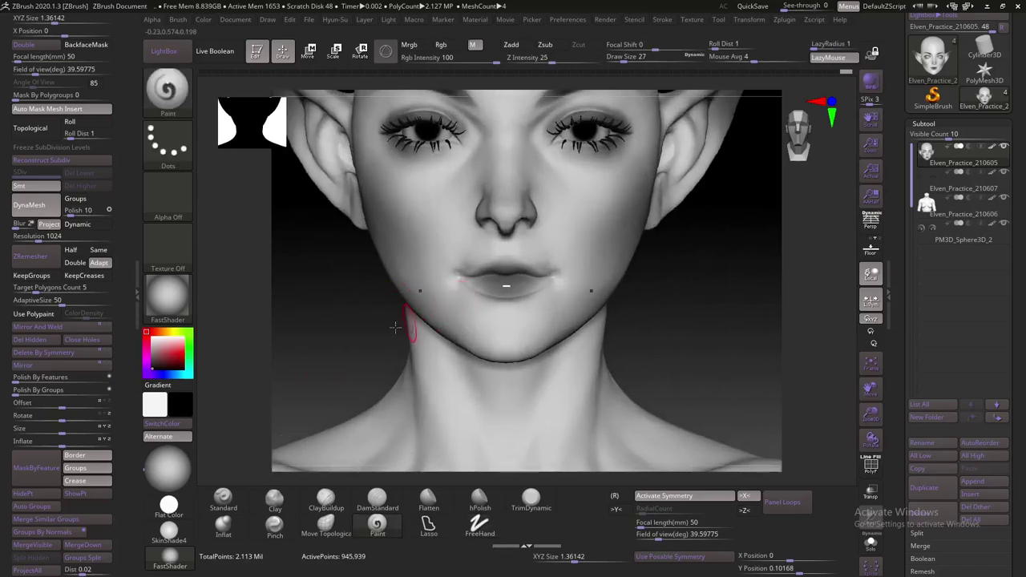
# Set up material-only Flat Color painting with draw size 37 and Rgb intensity 3
pyautogui.click(441, 45)
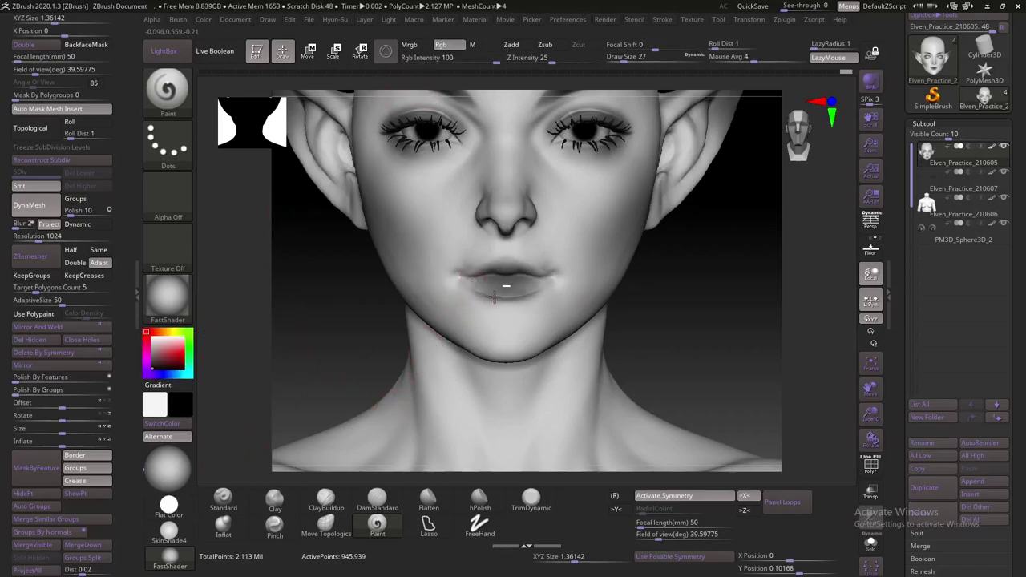
pyautogui.moveTo(701, 280); pyautogui.dragTo(371, 318)
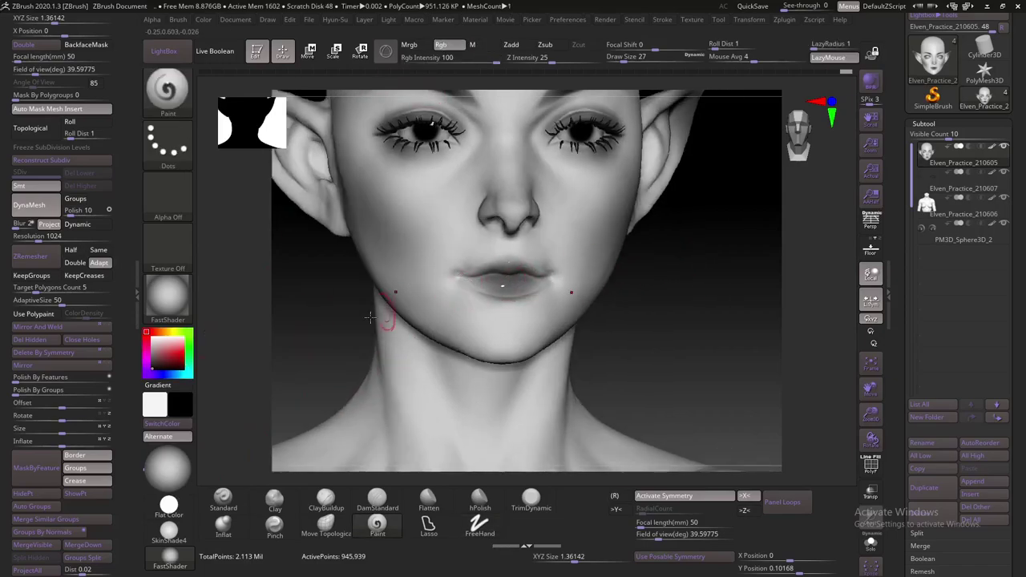
pyautogui.click(189, 425)
pyautogui.click(472, 44)
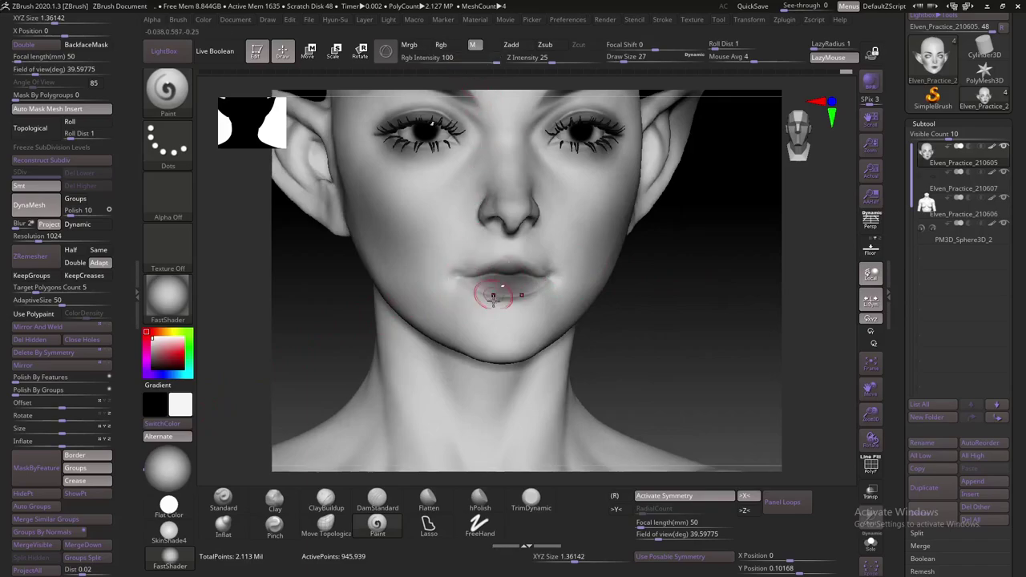
pyautogui.click(168, 505)
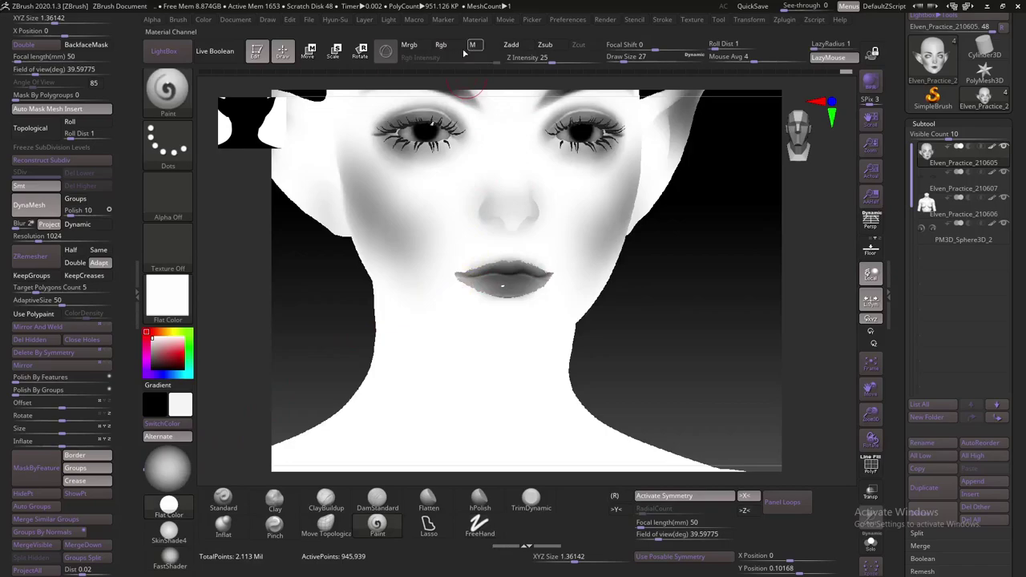
pyautogui.press('s')
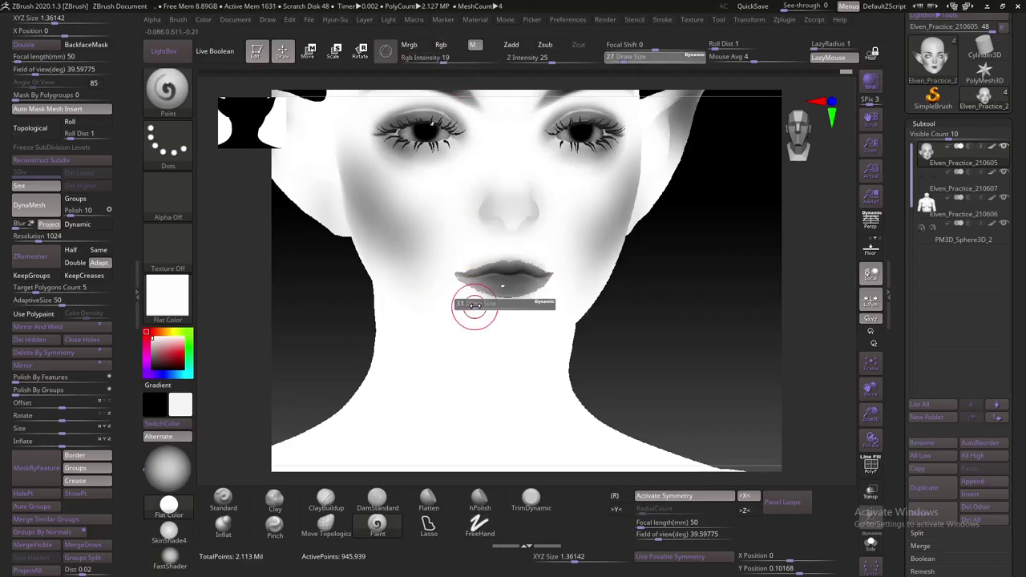
pyautogui.click(474, 305)
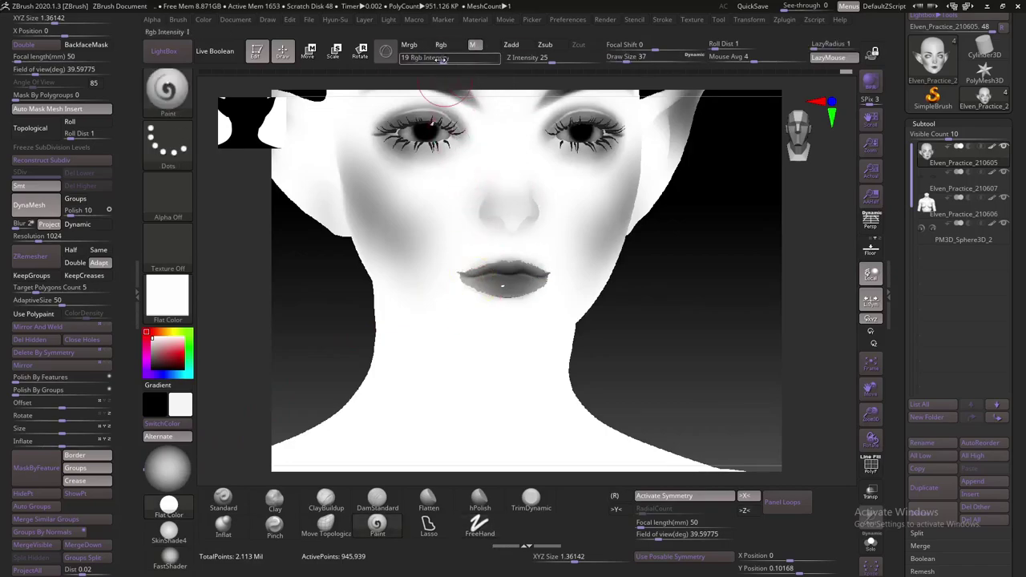
pyautogui.moveTo(439, 59); pyautogui.dragTo(405, 58)
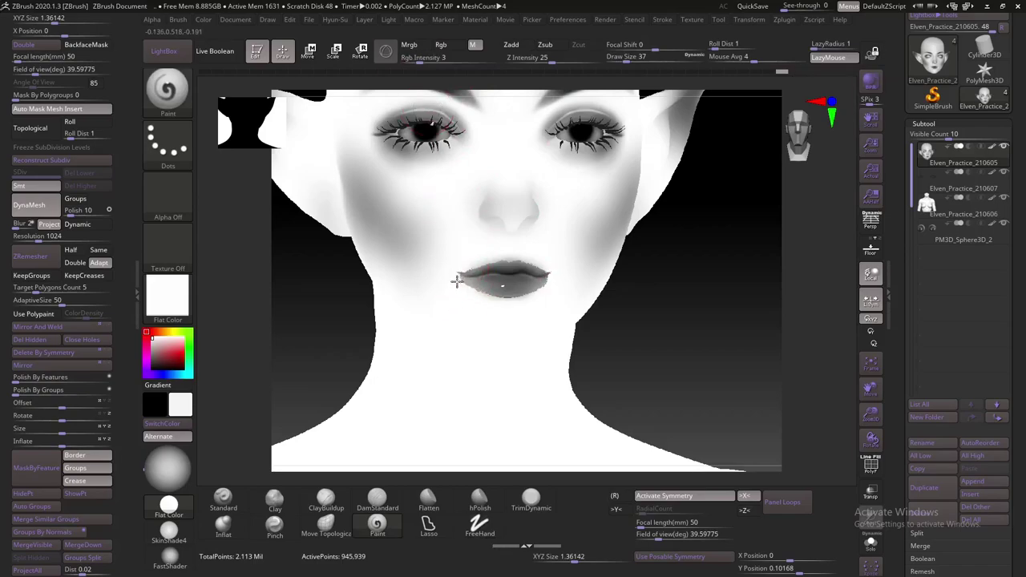
# Blend the left and right lip corners smoothly
pyautogui.keyDown('shift'); pyautogui.moveTo(464, 274); pyautogui.dragTo(451, 270); pyautogui.keyUp('shift')
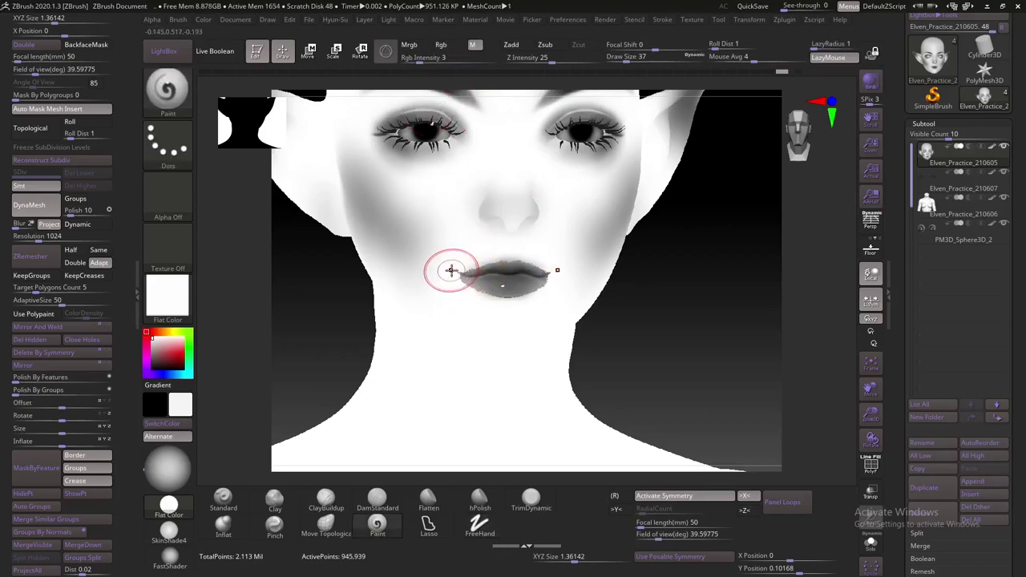
pyautogui.moveTo(675, 295); pyautogui.dragTo(641, 296)
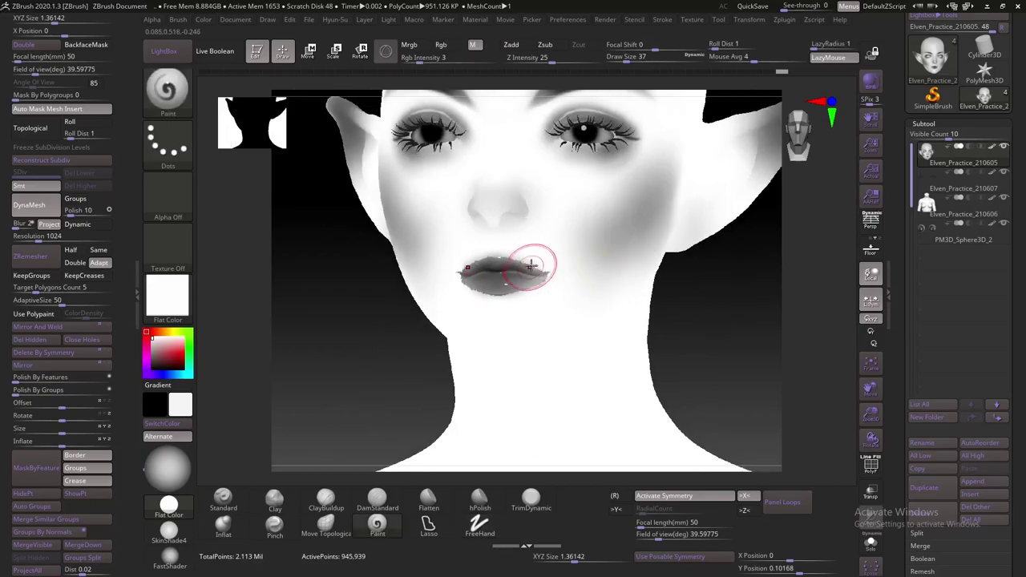
pyautogui.moveTo(561, 277); pyautogui.dragTo(497, 295)
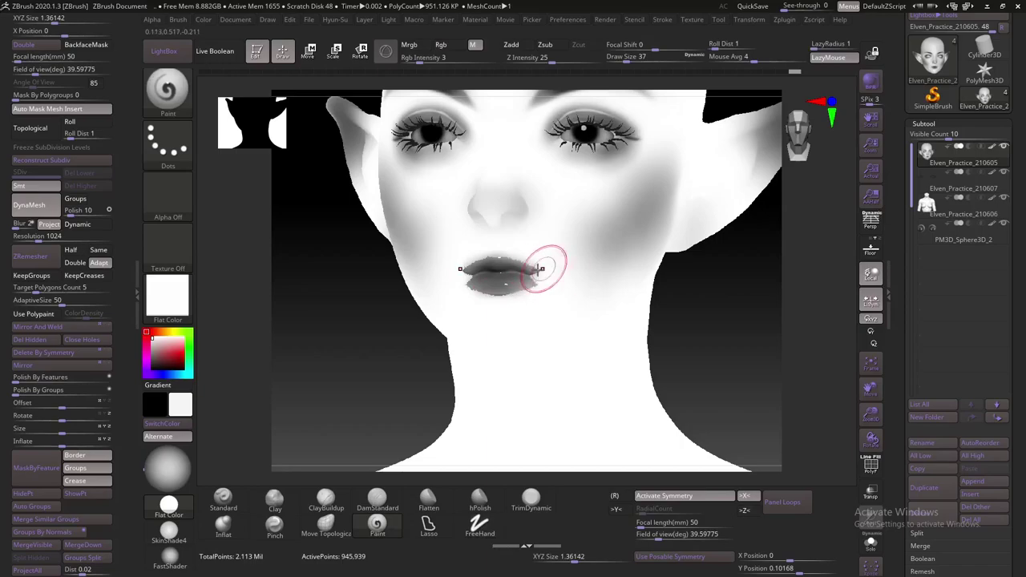
# Orbit to inspect the pointed ear, then return to a shaded frontal view
pyautogui.keyDown('shift'); pyautogui.moveTo(400, 350); pyautogui.dragTo(405, 352); pyautogui.keyUp('shift')
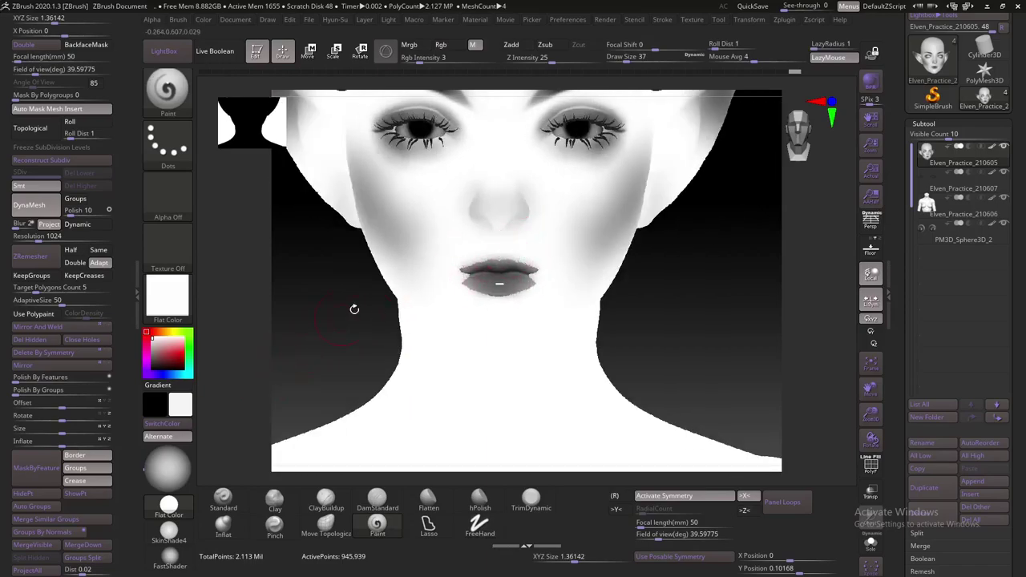
pyautogui.moveTo(329, 254); pyautogui.dragTo(321, 322)
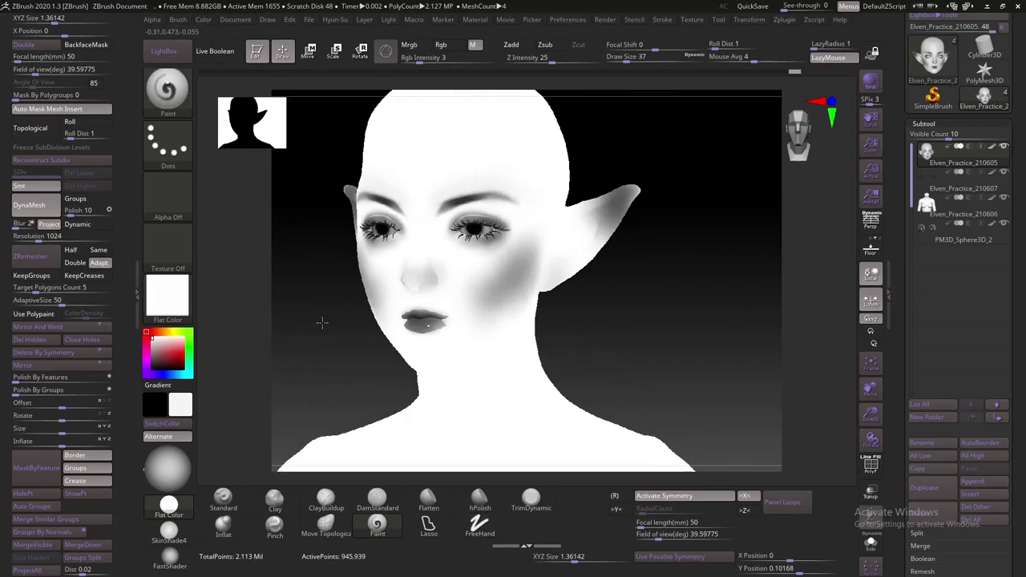
pyautogui.click(170, 559)
pyautogui.moveTo(309, 371)
pyautogui.mouseDown()
pyautogui.moveTo(325, 352)
pyautogui.moveTo(309, 348)
pyautogui.moveTo(648, 304)
pyautogui.moveTo(668, 263)
pyautogui.moveTo(532, 270)
pyautogui.moveTo(670, 267)
pyautogui.mouseUp()
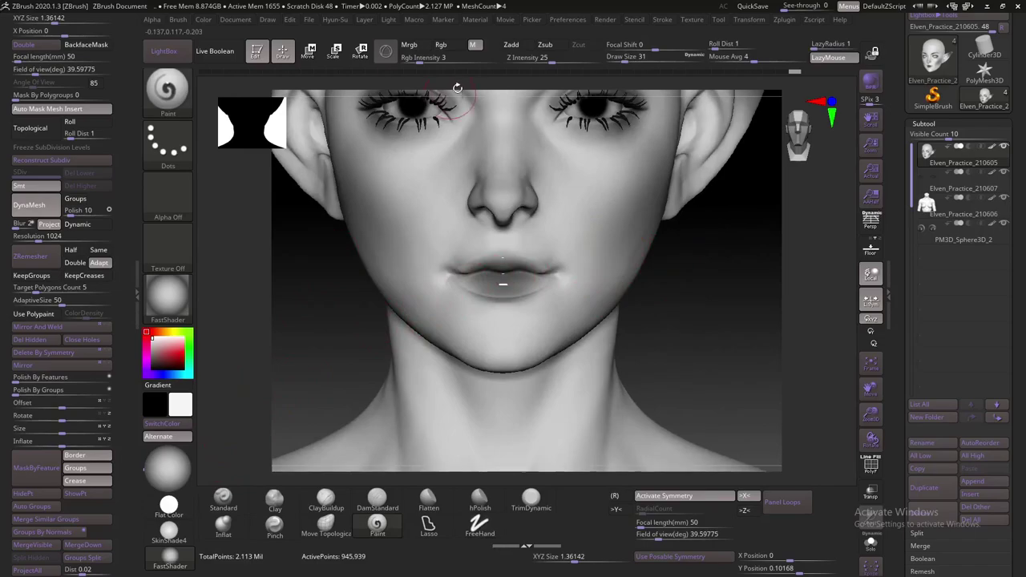
# Smooth the jagged lip shading again in material-only Flat Color mode
pyautogui.click(449, 46)
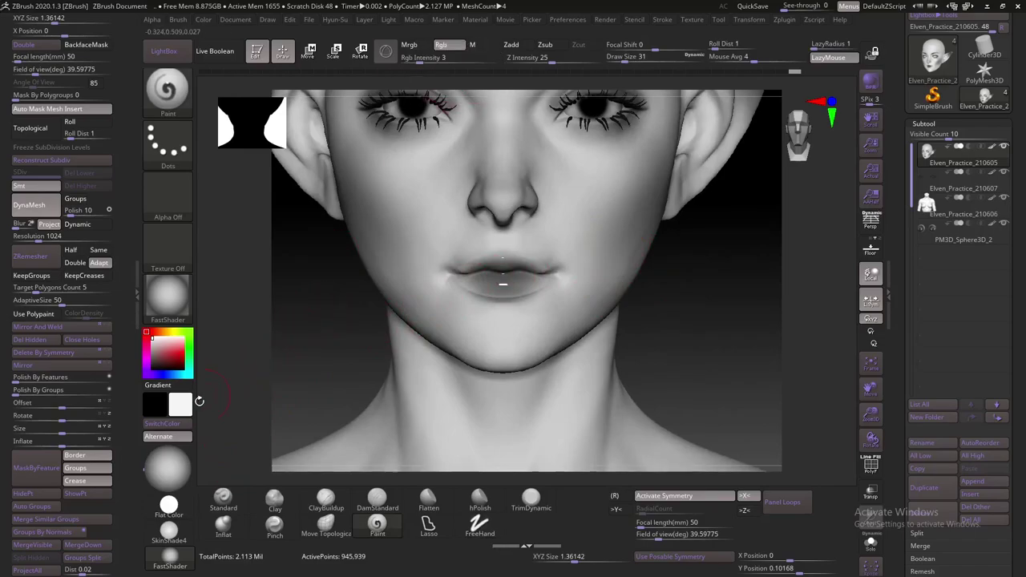
pyautogui.click(472, 45)
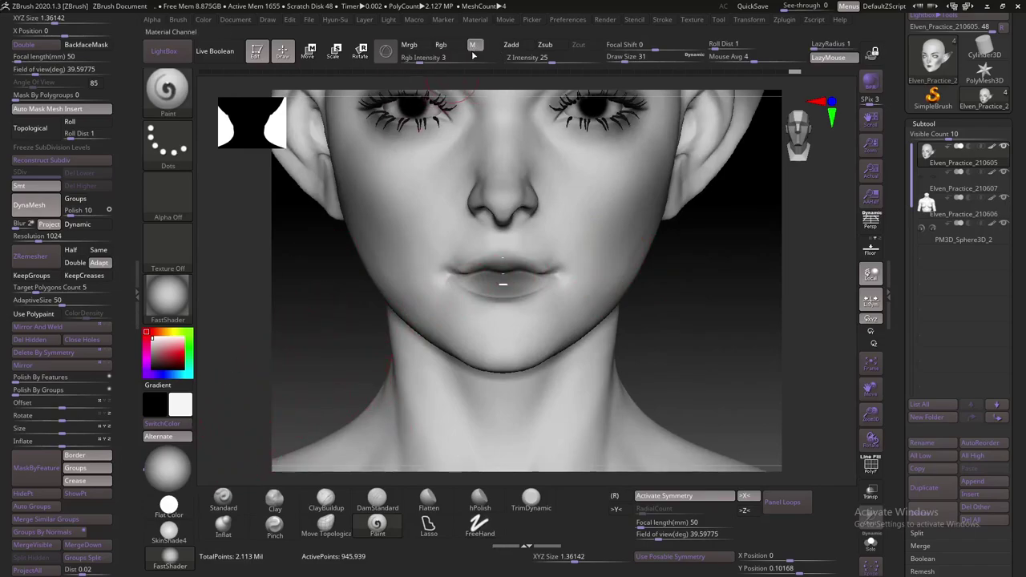
pyautogui.click(168, 503)
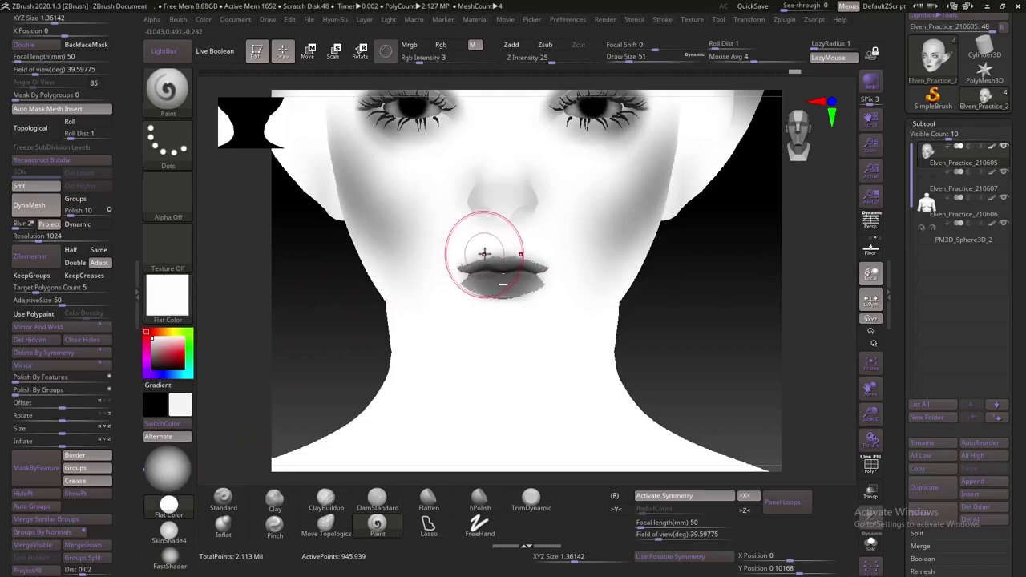
pyautogui.keyDown('shift'); pyautogui.moveTo(508, 235); pyautogui.dragTo(462, 264); pyautogui.keyUp('shift')
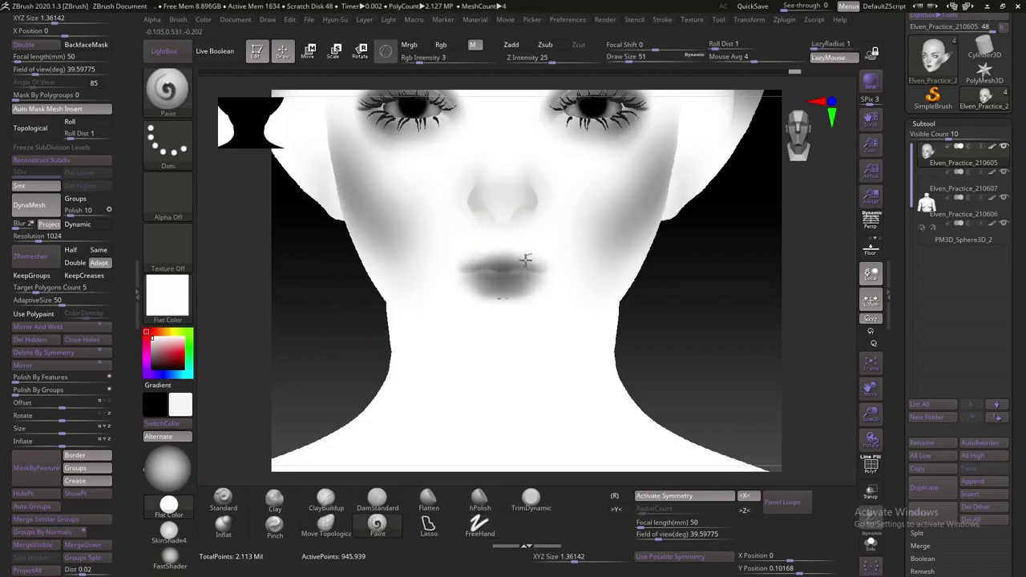
# Return to FastShader and zoom in on the nose, lips and chin
pyautogui.click(169, 557)
pyautogui.moveTo(312, 365); pyautogui.dragTo(350, 348)
pyautogui.moveTo(376, 312)
pyautogui.keyDown('alt'); pyautogui.mouseDown()
pyautogui.moveTo(393, 350)
pyautogui.moveTo(334, 361)
pyautogui.moveTo(288, 316)
pyautogui.moveTo(187, 443)
pyautogui.mouseUp(); pyautogui.keyUp('alt')
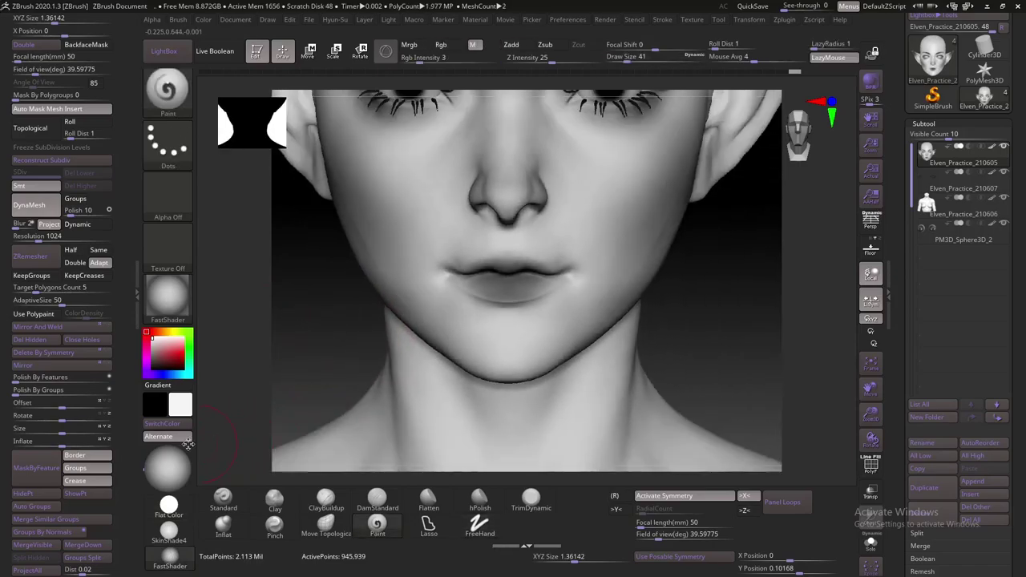
# Paint over the lip corners, make white the main colour and fine-tune brush size
pyautogui.moveTo(458, 280); pyautogui.dragTo(451, 274)
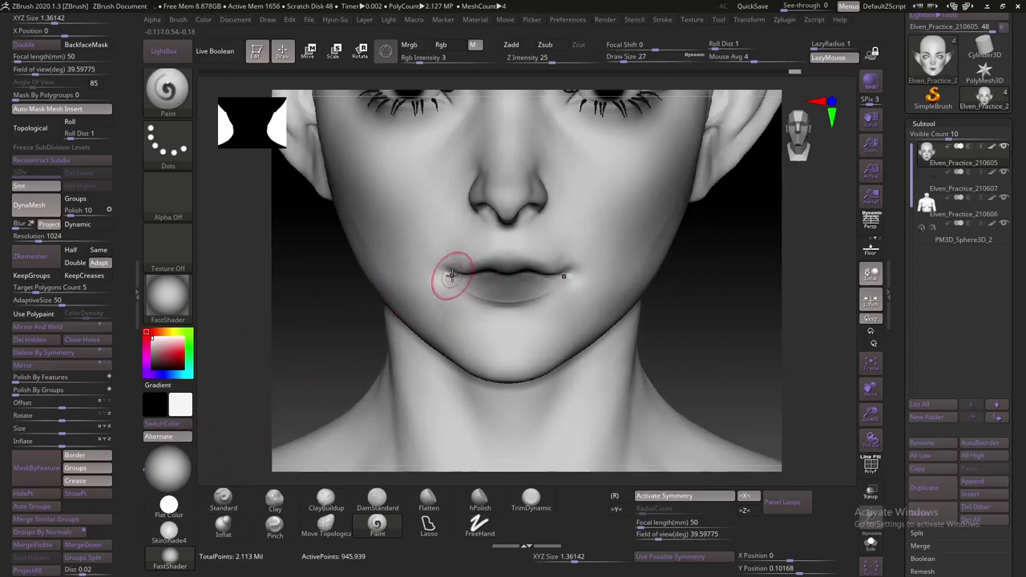
pyautogui.moveTo(451, 275); pyautogui.dragTo(376, 292, button='right')
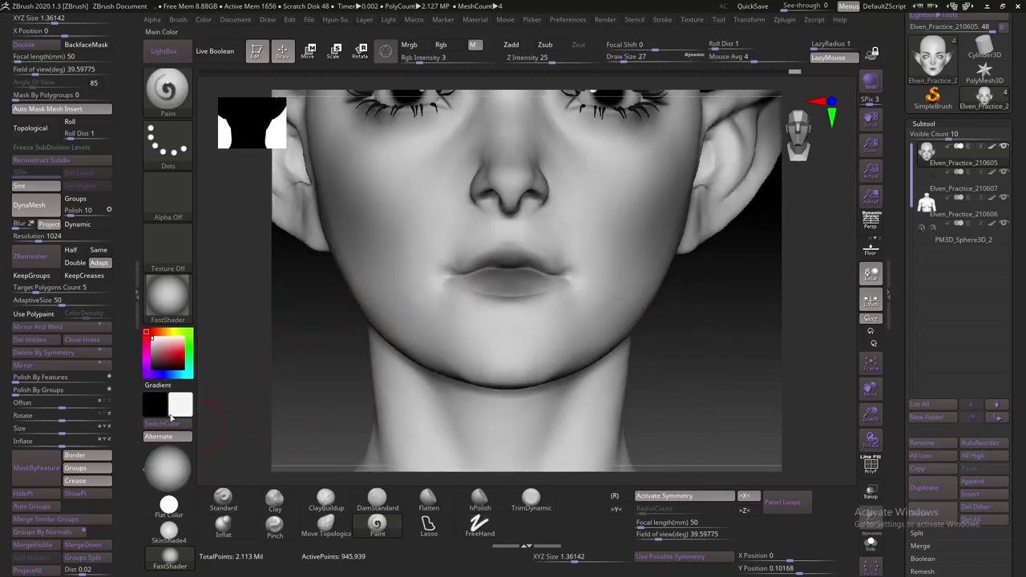
pyautogui.click(170, 418)
pyautogui.press('[')
pyautogui.press('[')
pyautogui.press('[')
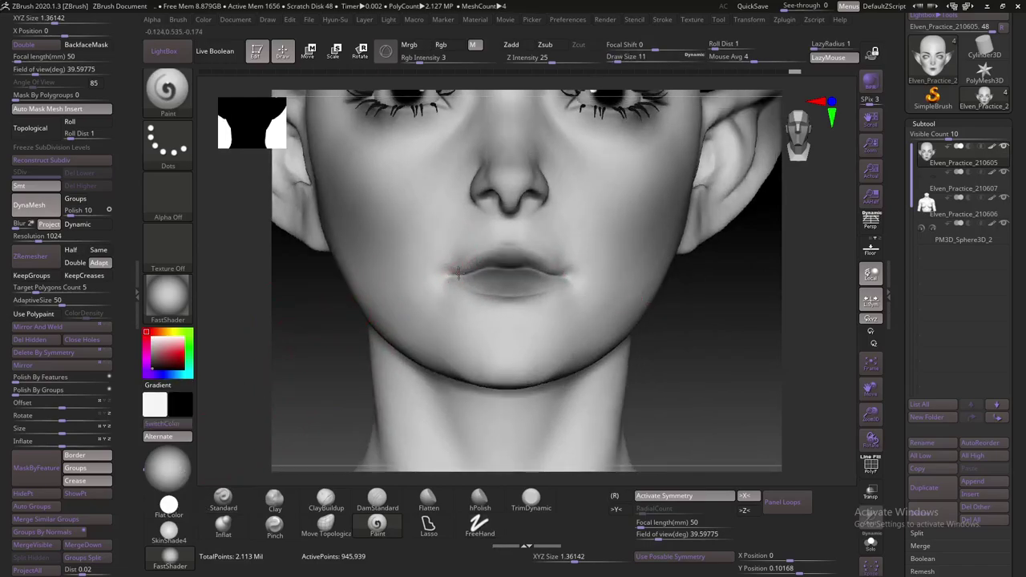
pyautogui.press(']')
pyautogui.press(']')
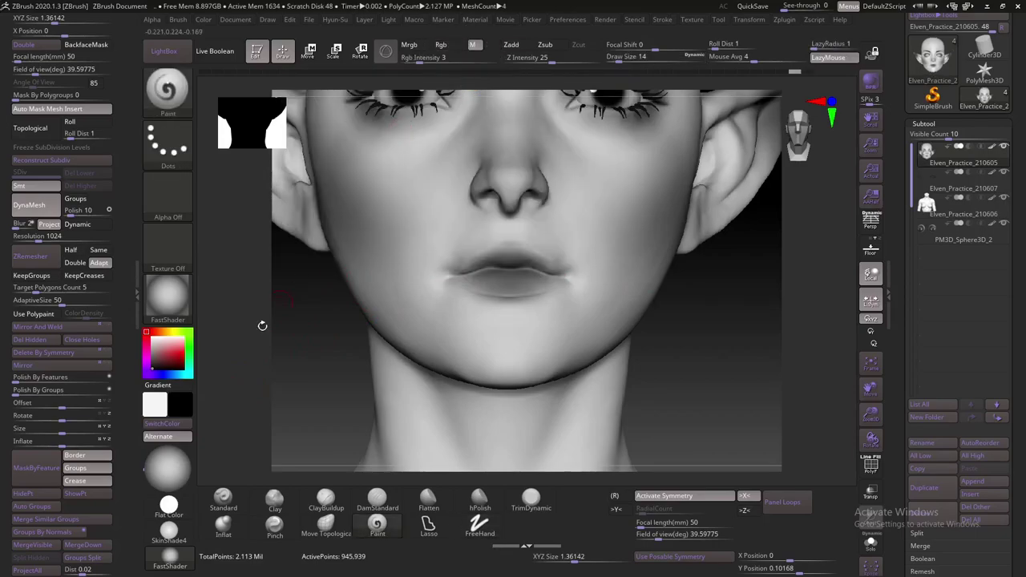
# Preview the head in SkinShade4 and set draw size to 22
pyautogui.click(168, 531)
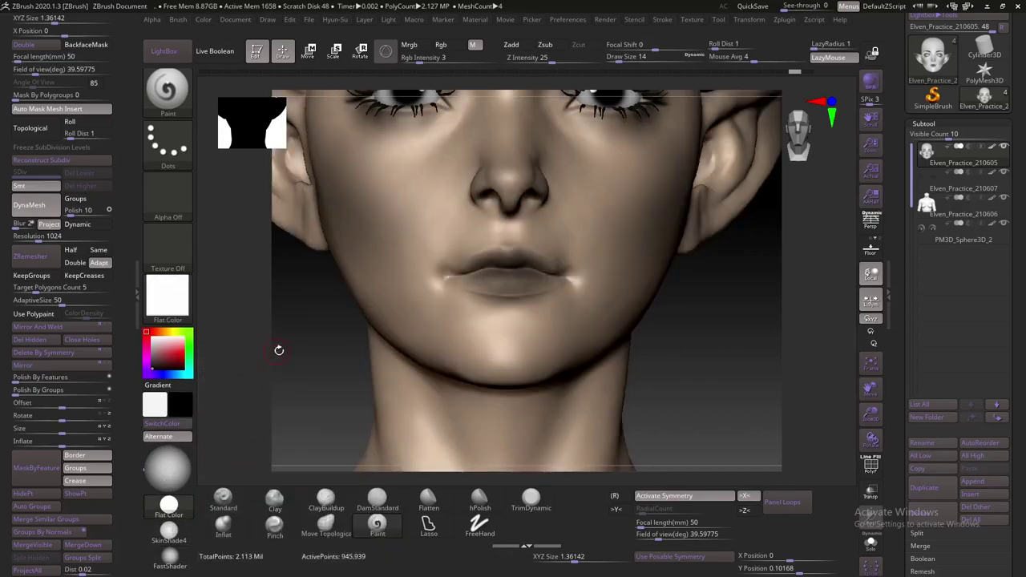
pyautogui.moveTo(294, 346); pyautogui.dragTo(296, 339)
pyautogui.press('s')
pyautogui.press('s')
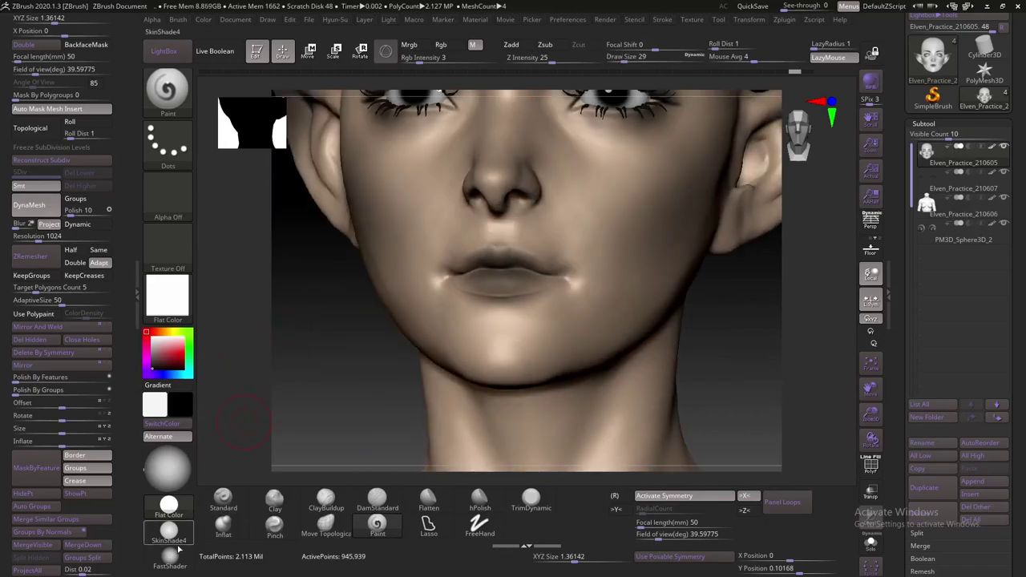
# Fill the head with pure white, apply FastShader and zoom out to the whole face
pyautogui.click(204, 21)
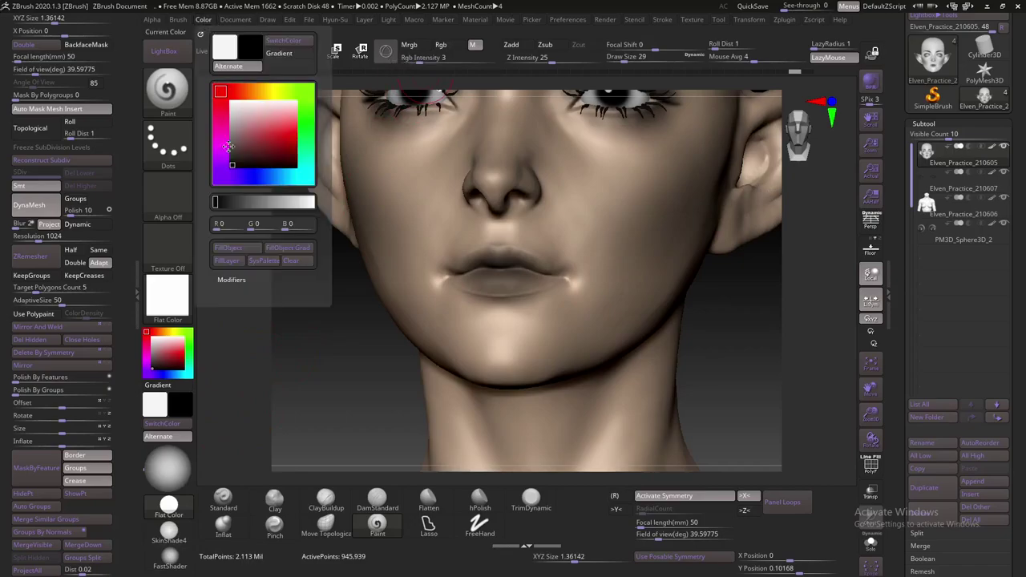
pyautogui.moveTo(240, 156); pyautogui.dragTo(222, 201)
pyautogui.click(232, 248)
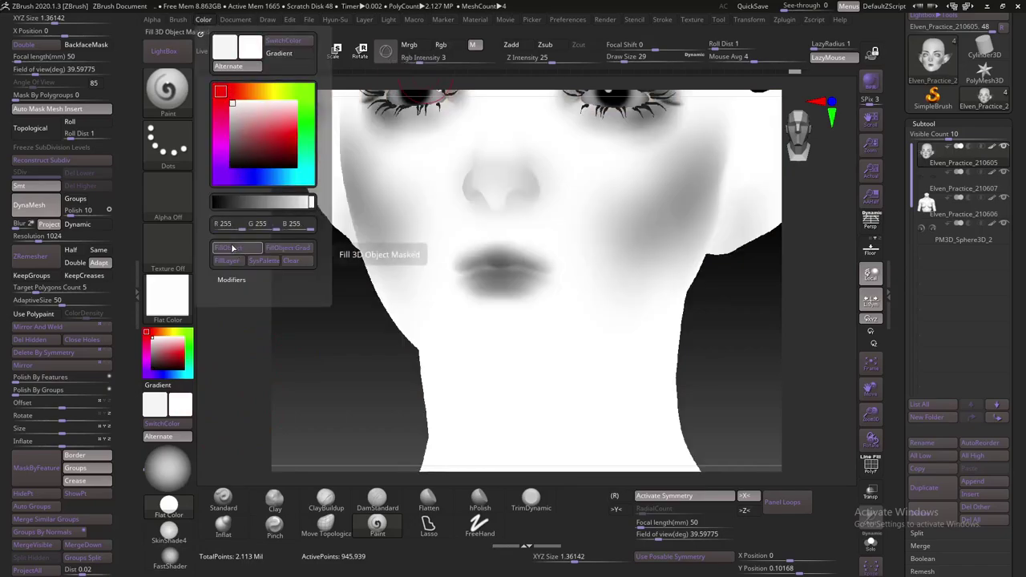
pyautogui.click(169, 553)
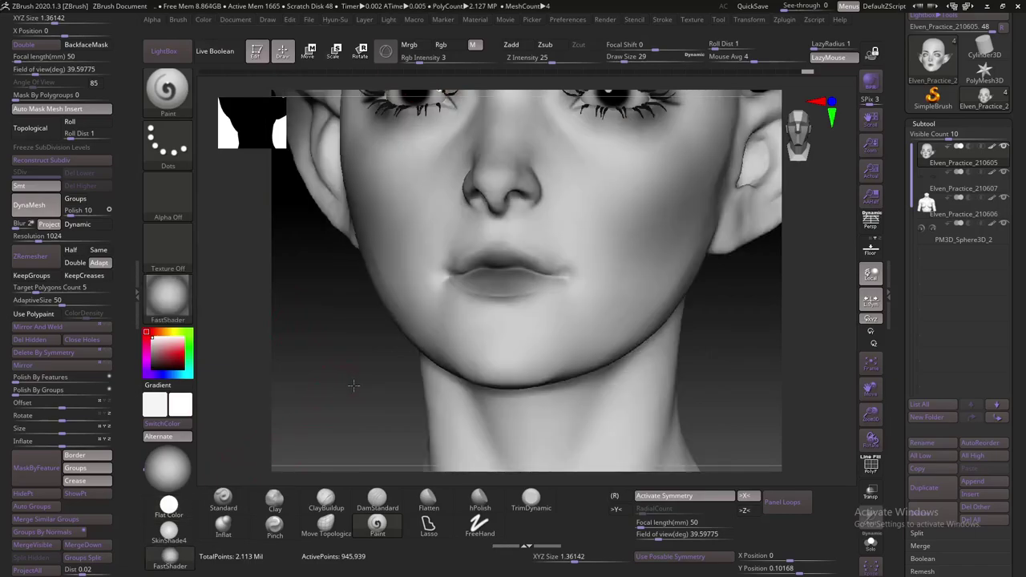
pyautogui.moveTo(415, 268)
pyautogui.mouseDown(button='right')
pyautogui.moveTo(286, 248)
pyautogui.moveTo(321, 307)
pyautogui.moveTo(366, 297)
pyautogui.moveTo(352, 333)
pyautogui.mouseUp(button='right')
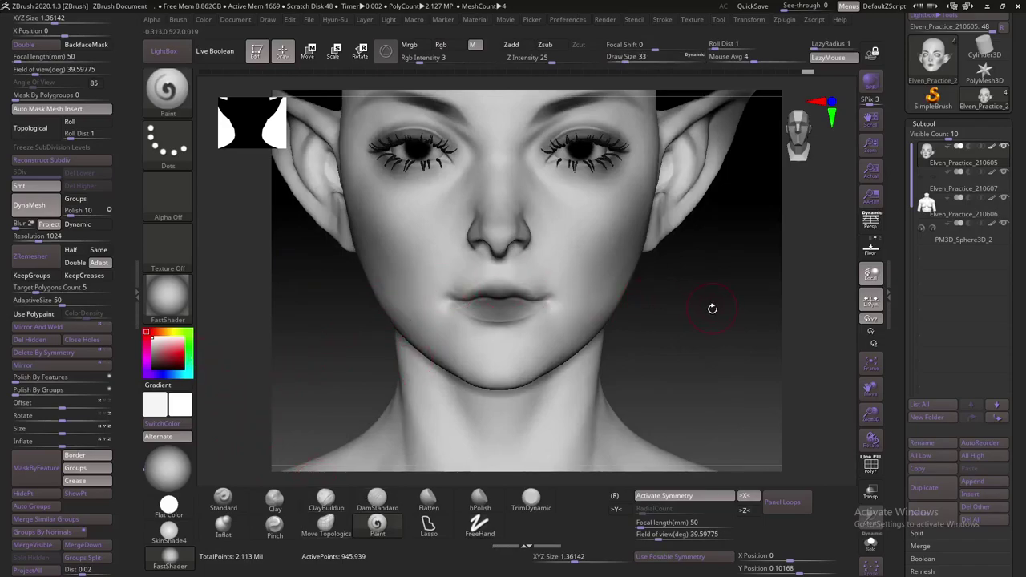
# Dab a faint red tint on a lip corner and brush faint pink across the lips
pyautogui.moveTo(712, 304); pyautogui.dragTo(458, 275, button='right')
pyautogui.moveTo(467, 287); pyautogui.dragTo(456, 294)
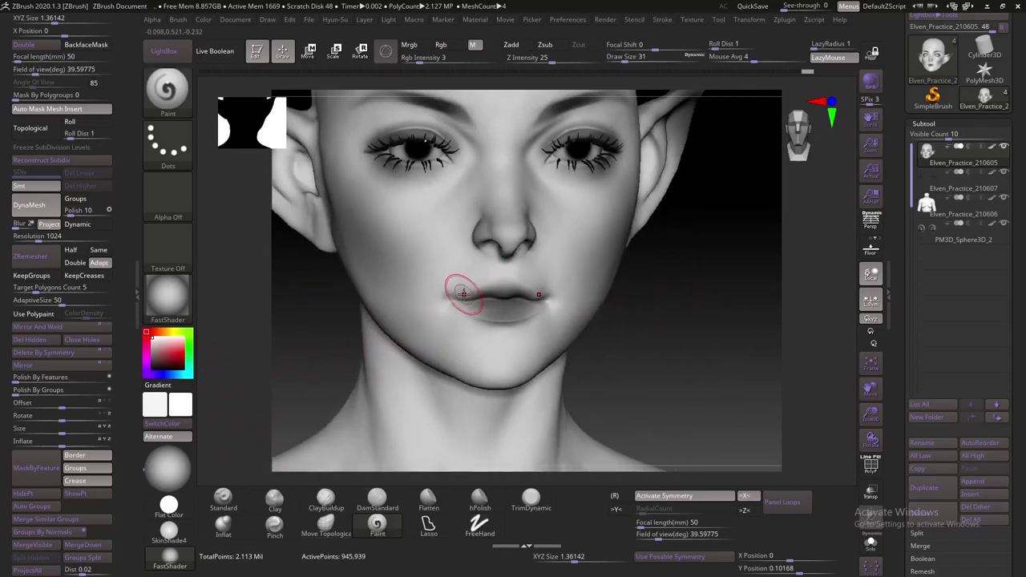
pyautogui.click(181, 425)
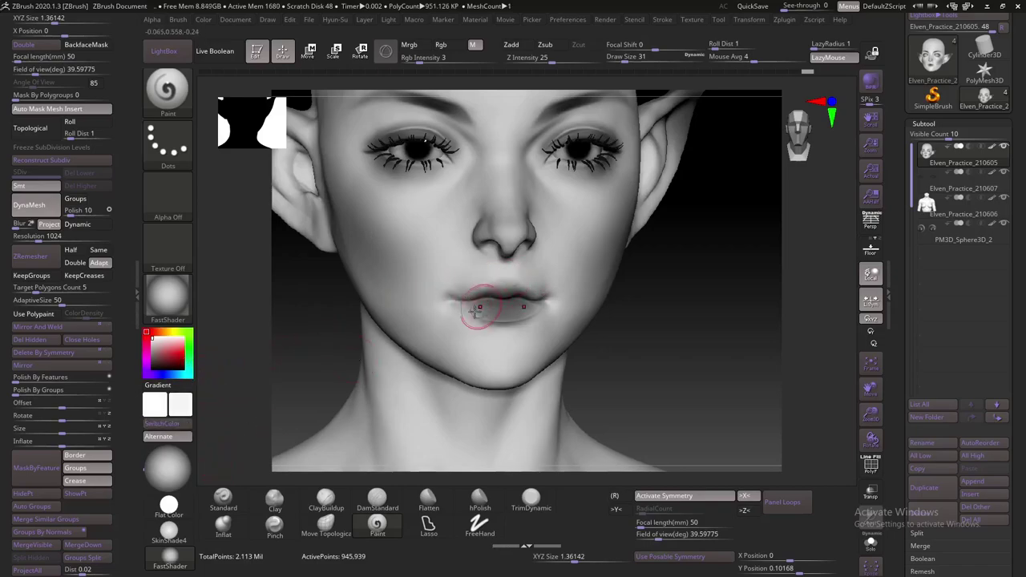
pyautogui.moveTo(476, 311); pyautogui.dragTo(513, 316)
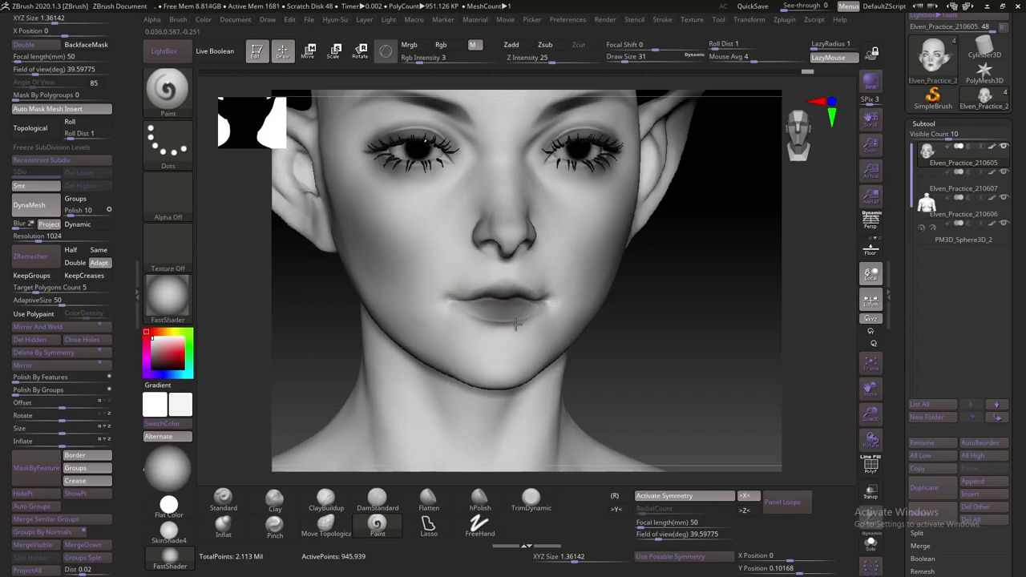
# Smooth the painted lips, check them in Flat Color, then zoom in with skin shading
pyautogui.keyDown('shift'); pyautogui.moveTo(533, 314); pyautogui.dragTo(523, 217); pyautogui.keyUp('shift')
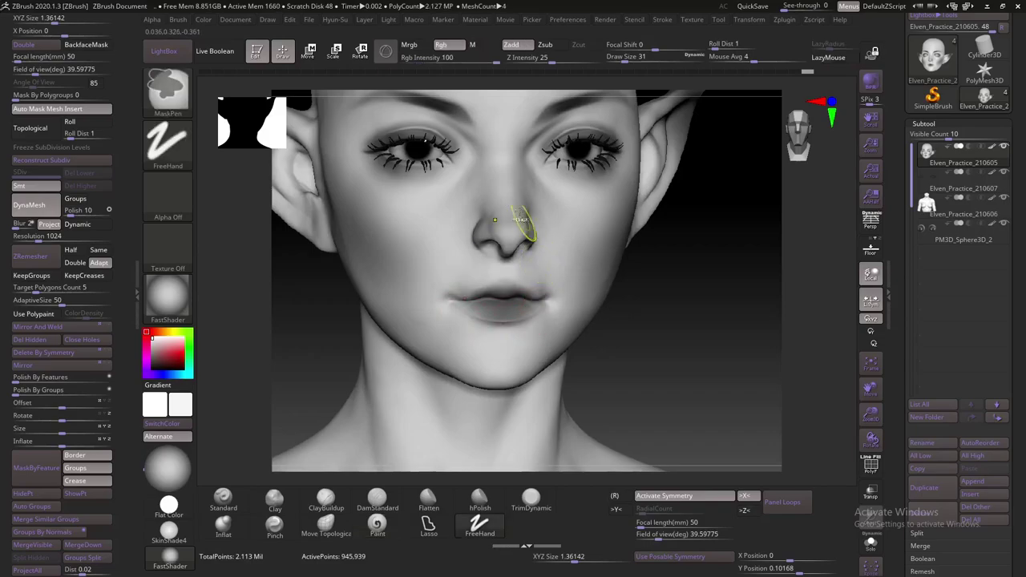
pyautogui.click(168, 505)
pyautogui.moveTo(168, 531)
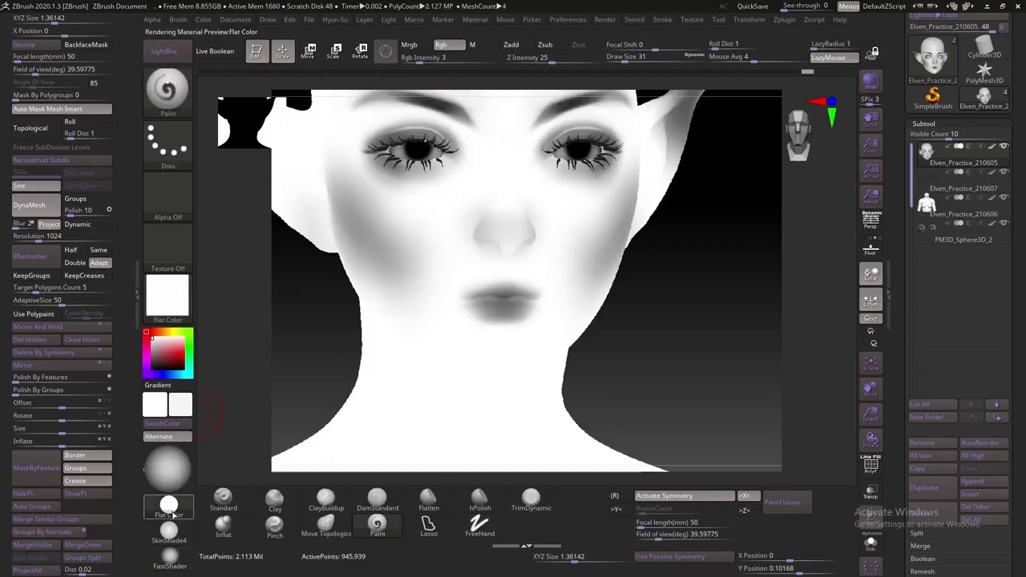
pyautogui.click(178, 535)
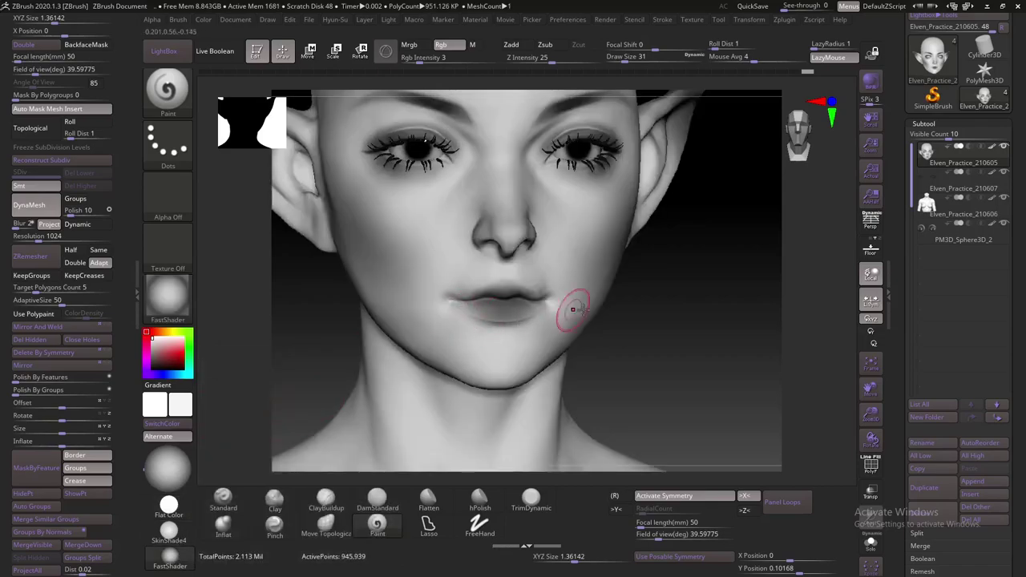
pyautogui.moveTo(568, 310); pyautogui.dragTo(614, 286, button='right')
pyautogui.keyDown('ctrl'); pyautogui.moveTo(513, 256); pyautogui.dragTo(484, 229, button='right'); pyautogui.keyUp('ctrl')
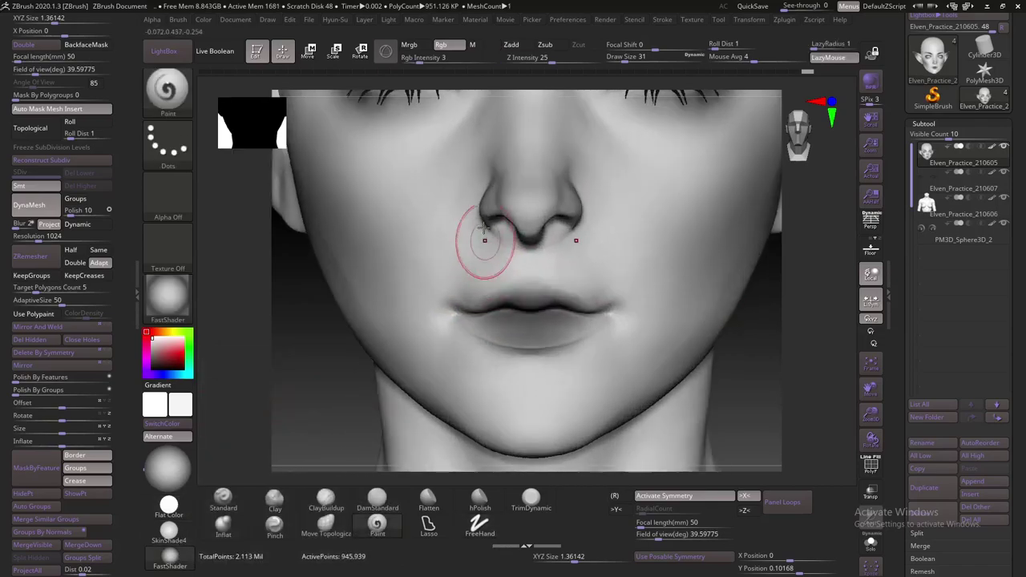
# Raise Rgb intensity to 29, shrink the brush, and paint a thin red lip-parting line
pyautogui.click(428, 58)
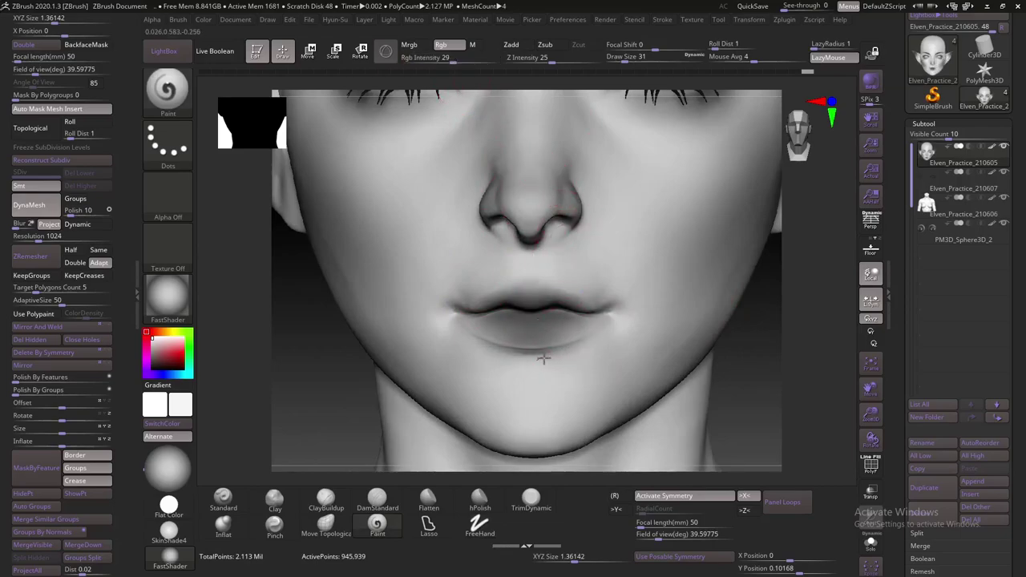
pyautogui.press('[')
pyautogui.moveTo(289, 385); pyautogui.dragTo(259, 398)
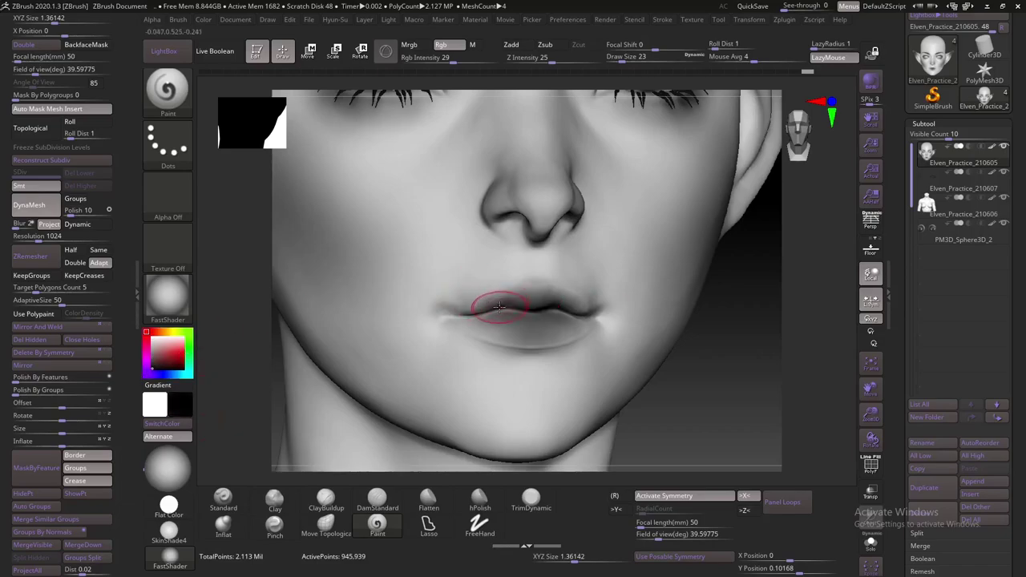
pyautogui.press('[')
pyautogui.moveTo(521, 308)
pyautogui.mouseDown()
pyautogui.moveTo(451, 313)
pyautogui.moveTo(489, 313)
pyautogui.mouseUp()
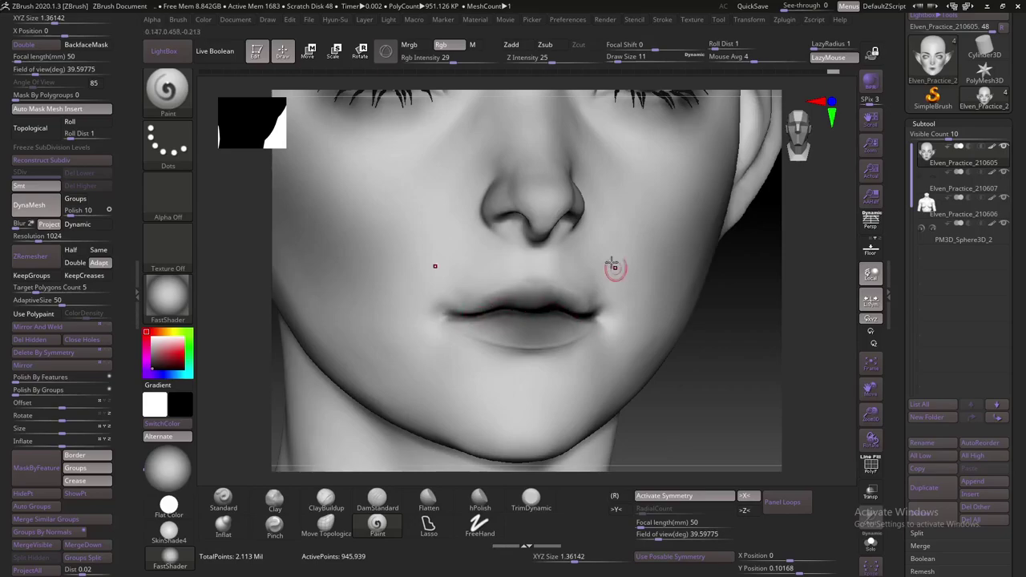
pyautogui.press('f')
pyautogui.moveTo(371, 262); pyautogui.dragTo(373, 296)
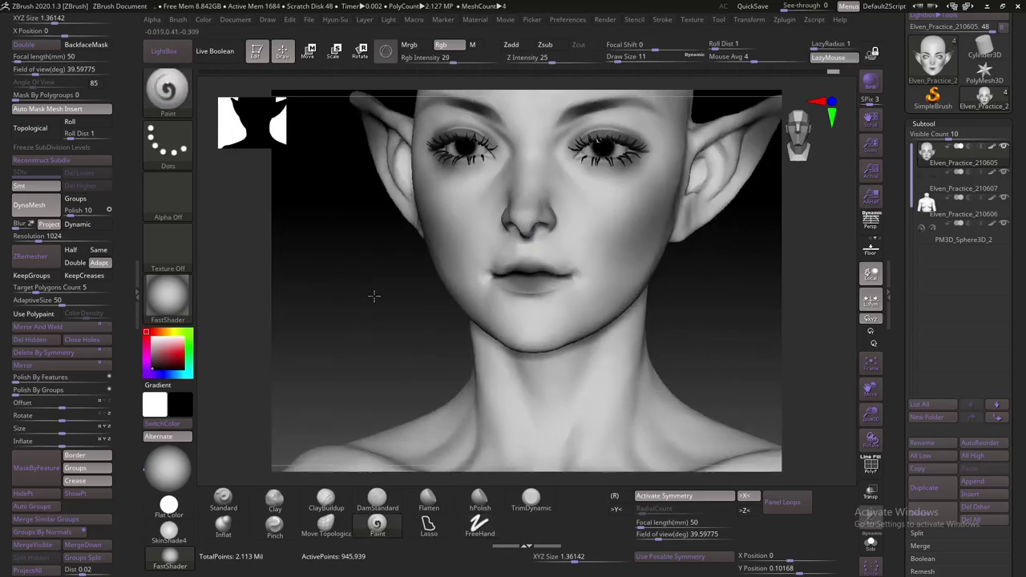
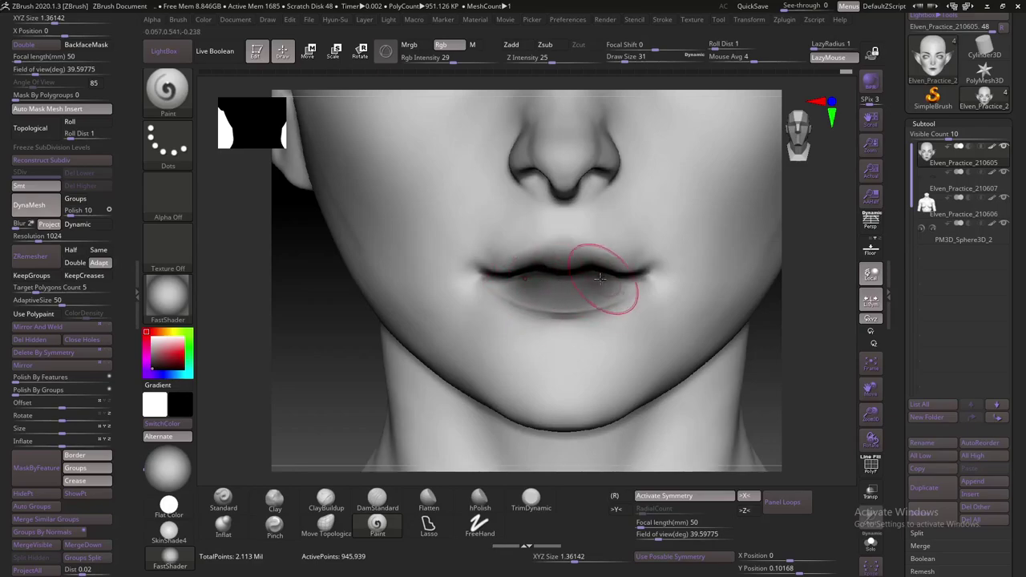
# Frame the lips in a low-angle close-up and set the Paint brush size from 8 to 29
pyautogui.press('s')
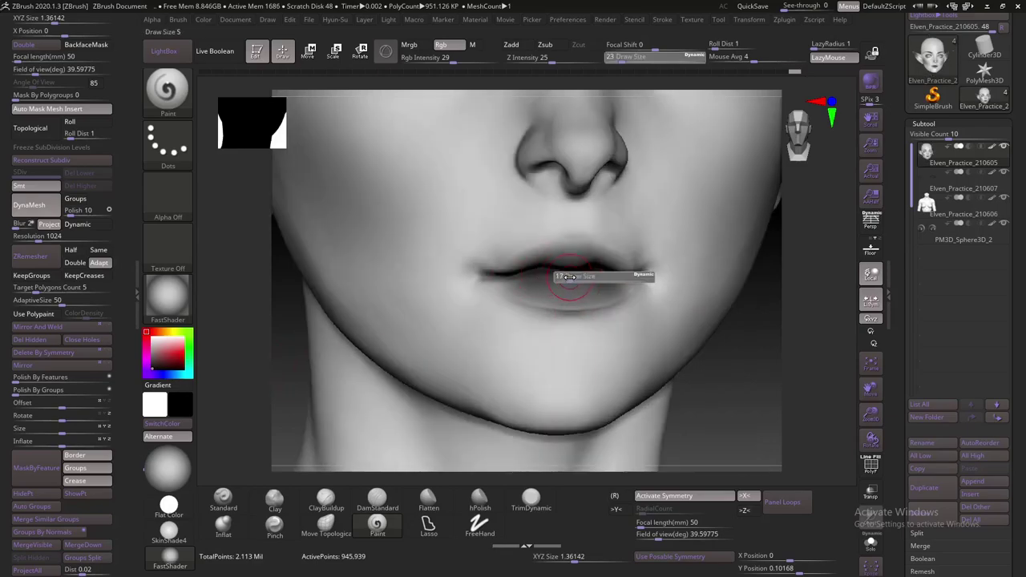
pyautogui.moveTo(766, 325); pyautogui.dragTo(582, 274)
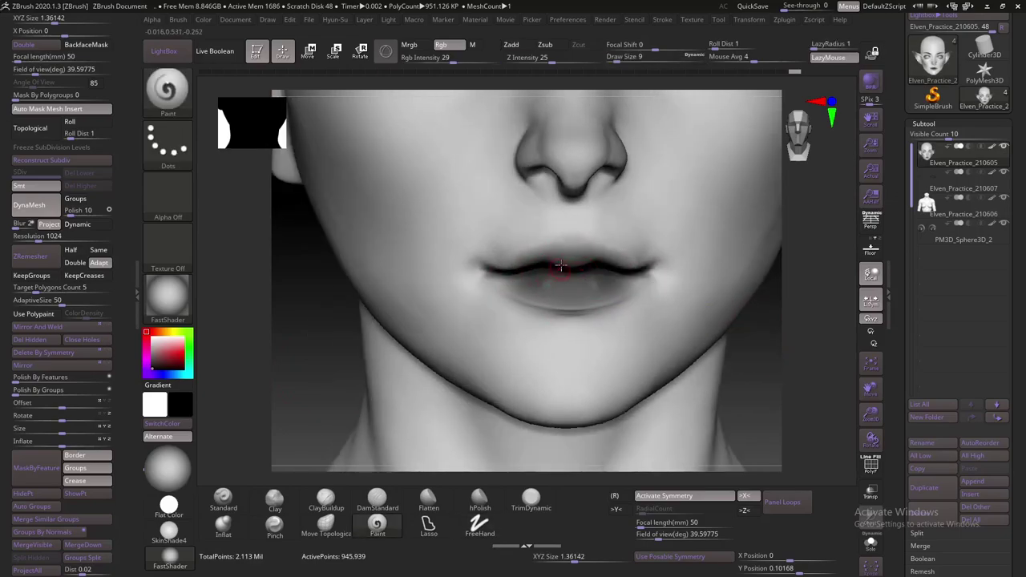
pyautogui.keyDown('ctrl'); pyautogui.moveTo(561, 265); pyautogui.dragTo(556, 309, button='right'); pyautogui.keyUp('ctrl')
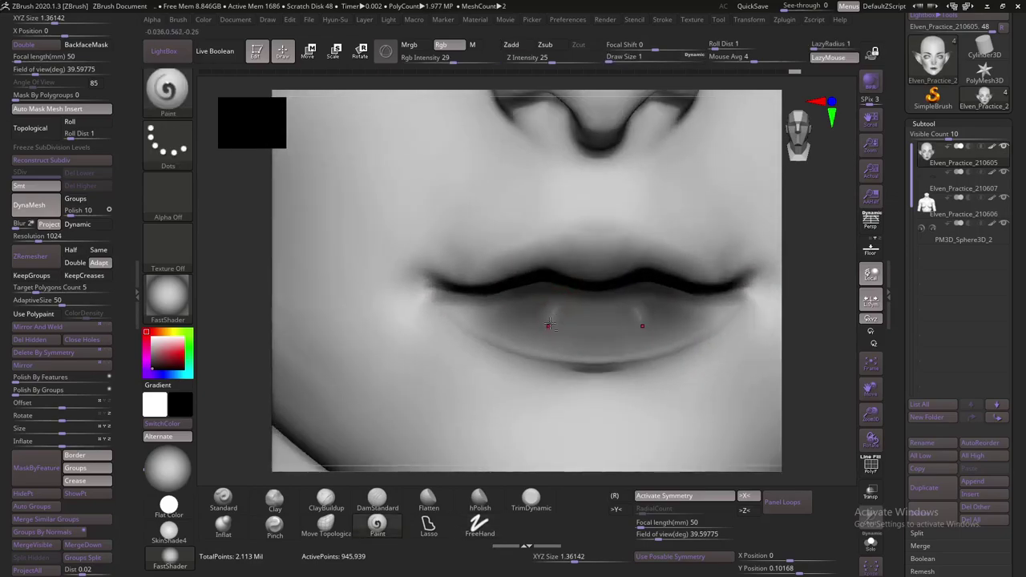
pyautogui.write('s8')
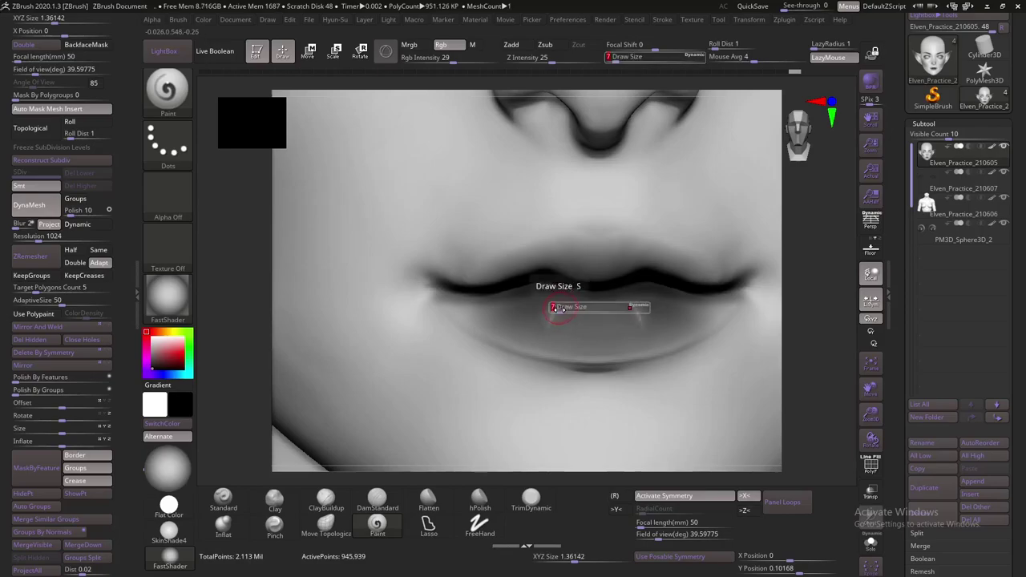
pyautogui.press('Return')
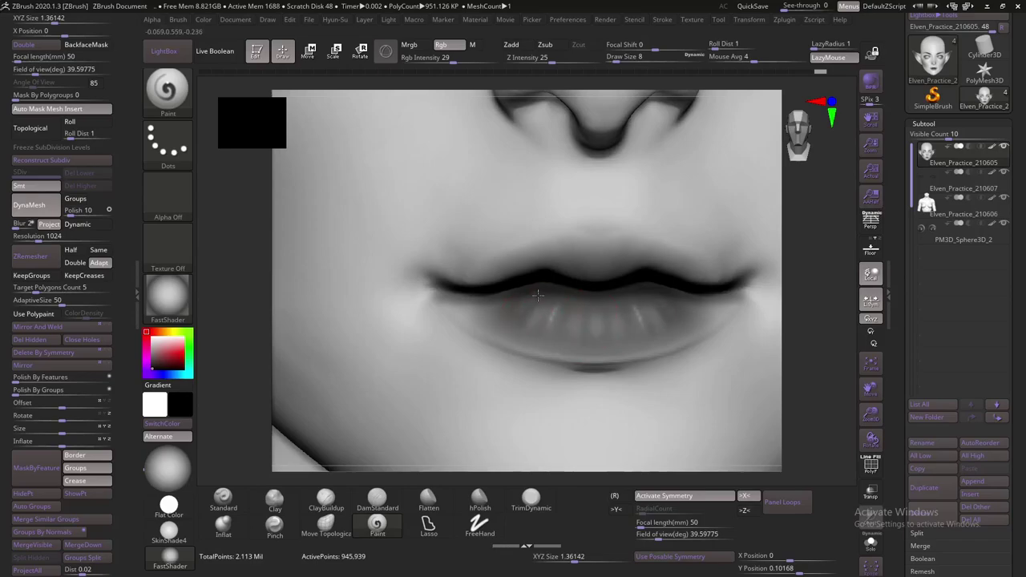
pyautogui.moveTo(563, 305)
pyautogui.keyDown('ctrl'); pyautogui.mouseDown(button='right')
pyautogui.moveTo(362, 299)
pyautogui.moveTo(537, 238)
pyautogui.moveTo(544, 252)
pyautogui.mouseUp(button='right'); pyautogui.keyUp('ctrl')
pyautogui.press(']')
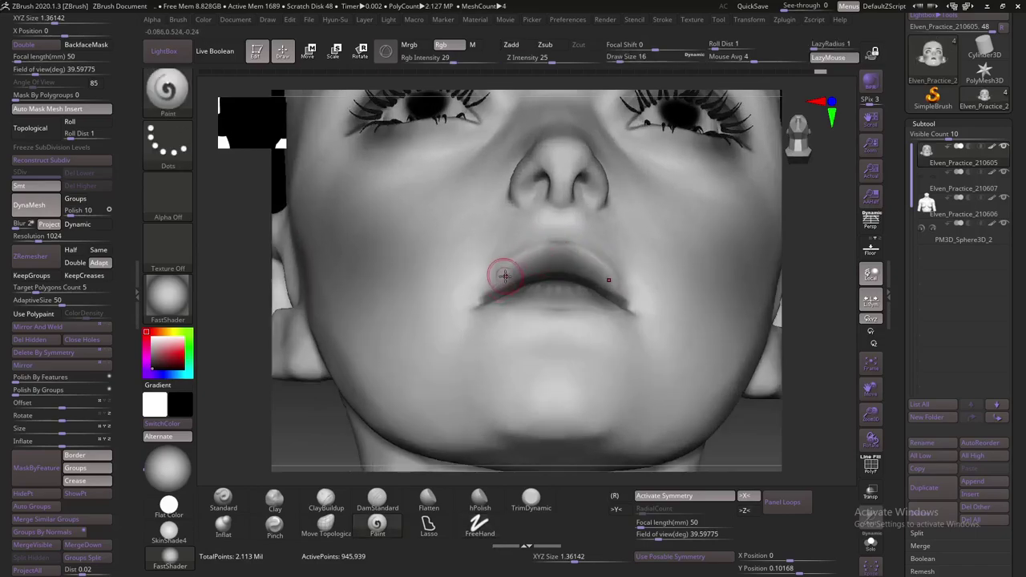
pyautogui.press(']')
pyautogui.press(']')
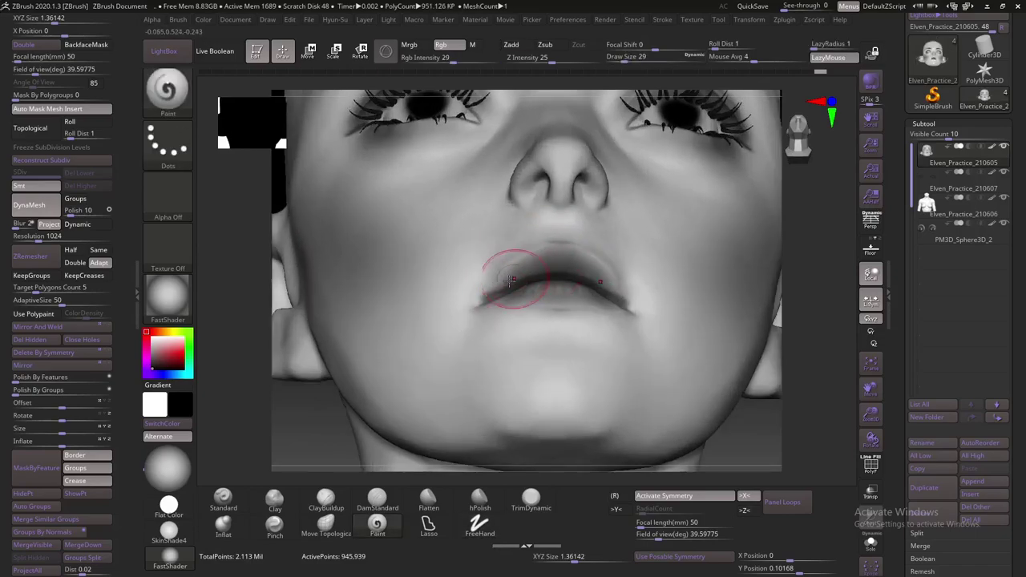
# Paint a darker tone over both lips, then touch up the lower lip with a smaller brush
pyautogui.moveTo(610, 290); pyautogui.dragTo(480, 274)
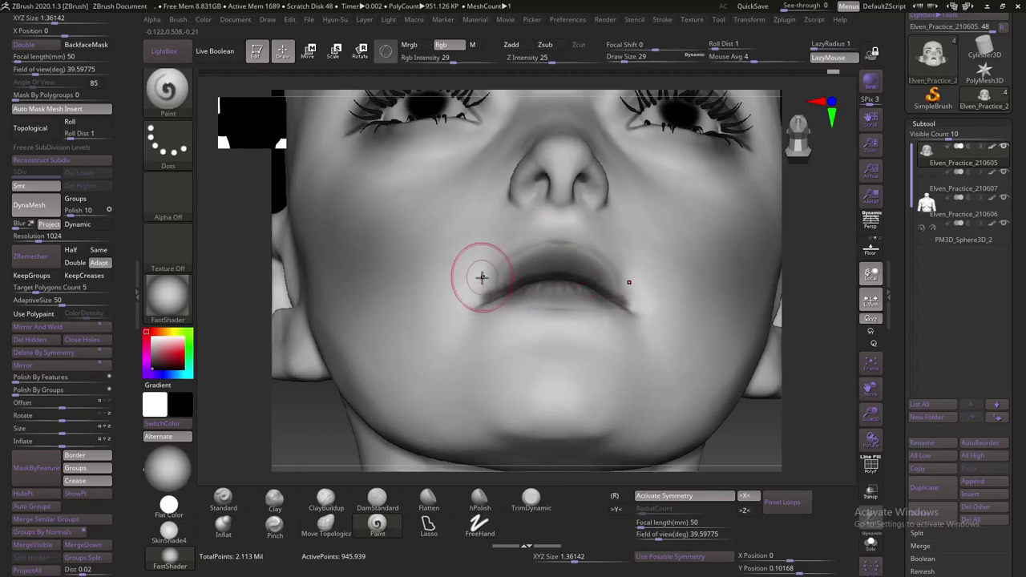
pyautogui.moveTo(481, 275)
pyautogui.keyDown('ctrl'); pyautogui.mouseDown(button='right')
pyautogui.moveTo(322, 423)
pyautogui.moveTo(436, 412)
pyautogui.mouseUp(button='right'); pyautogui.keyUp('ctrl')
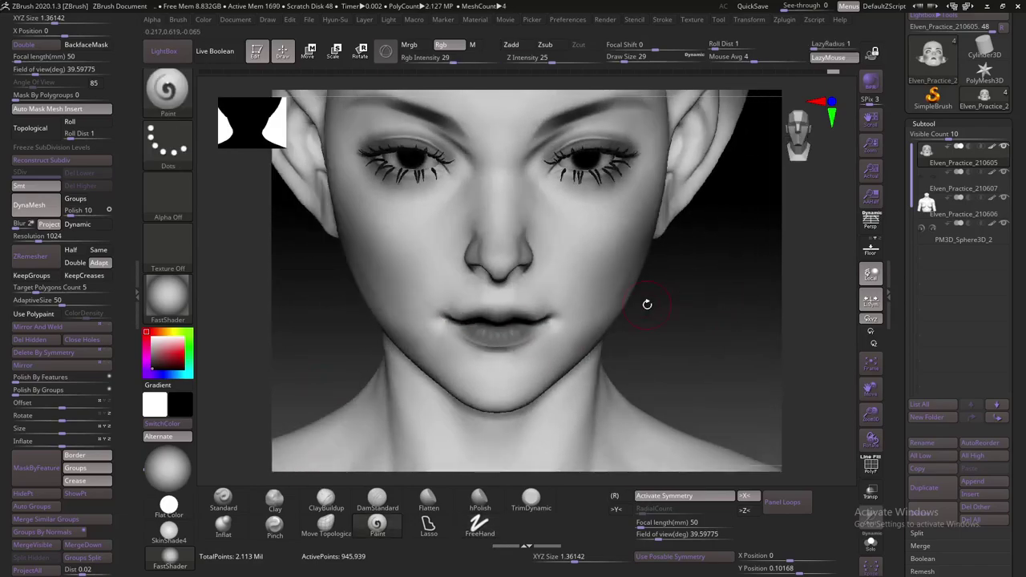
pyautogui.moveTo(649, 305)
pyautogui.keyDown('ctrl'); pyautogui.mouseDown(button='right')
pyautogui.moveTo(469, 323)
pyautogui.moveTo(487, 326)
pyautogui.mouseUp(button='right'); pyautogui.keyUp('ctrl')
pyautogui.press('[')
pyautogui.press('[')
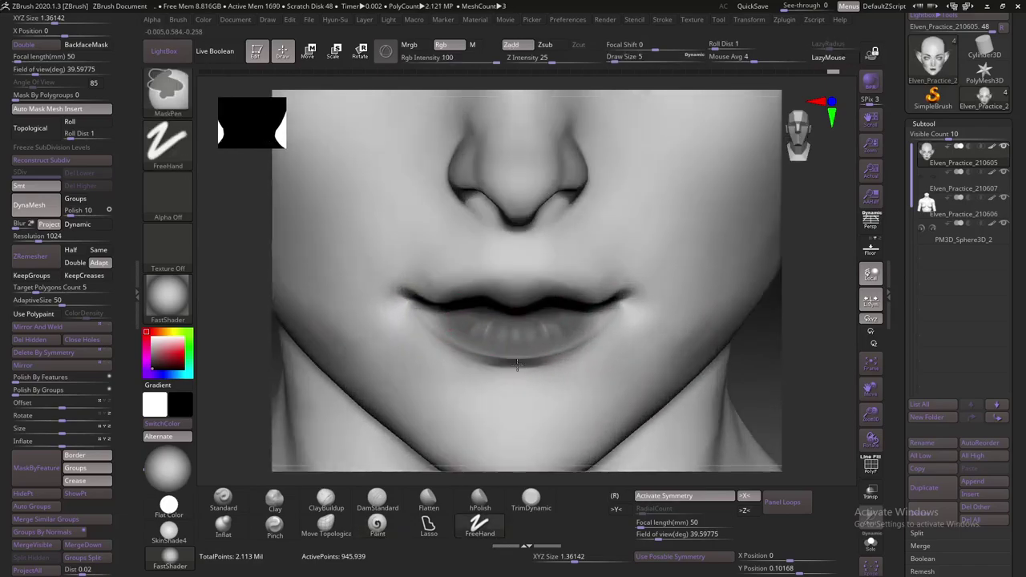
pyautogui.moveTo(491, 326); pyautogui.dragTo(497, 330)
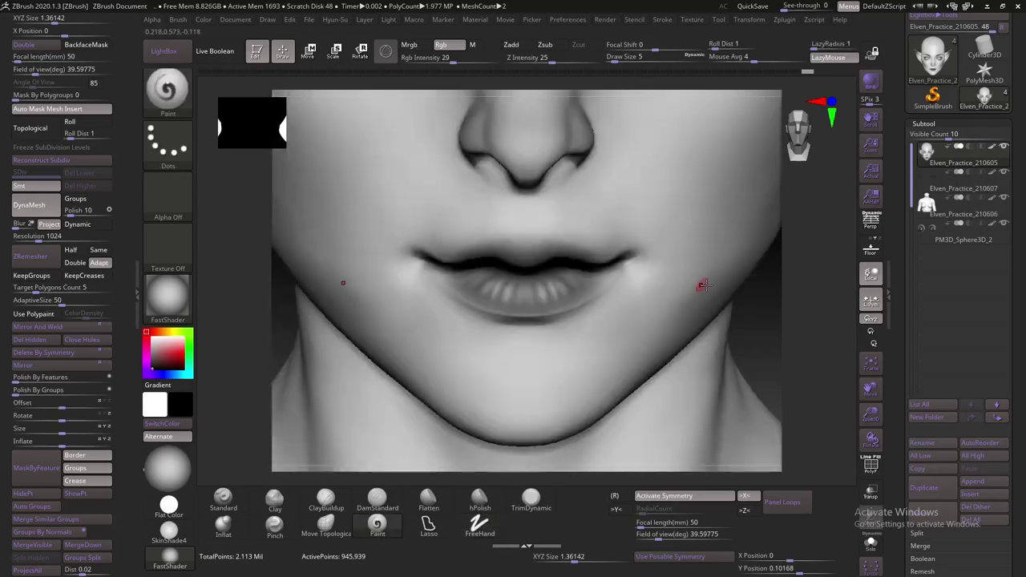
# Inspect the lips from several angles and add a lighter highlight across the lower lip's centre
pyautogui.moveTo(408, 291)
pyautogui.mouseDown()
pyautogui.moveTo(385, 320)
pyautogui.moveTo(398, 248)
pyautogui.mouseUp()
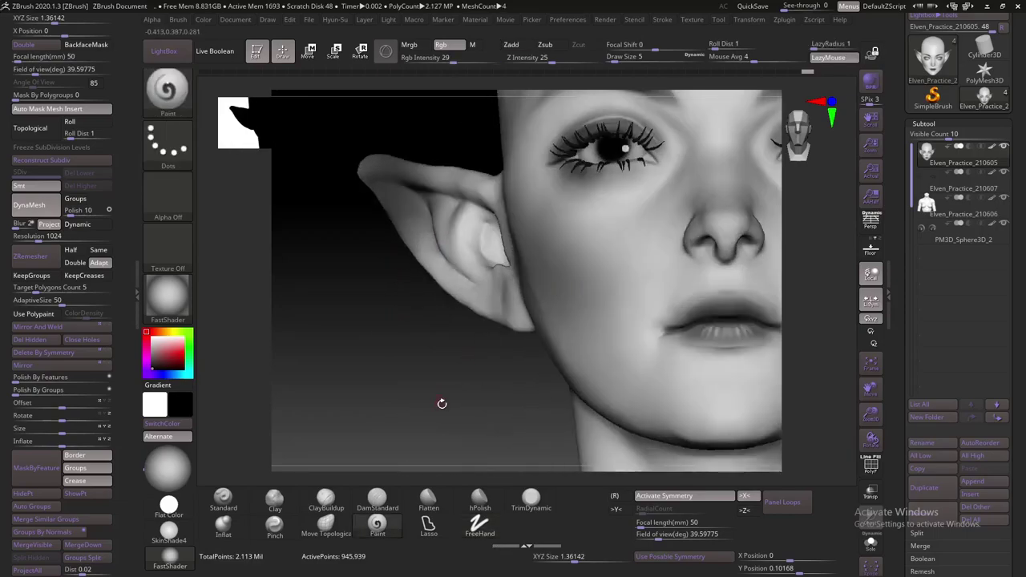
pyautogui.moveTo(442, 286); pyautogui.dragTo(344, 344)
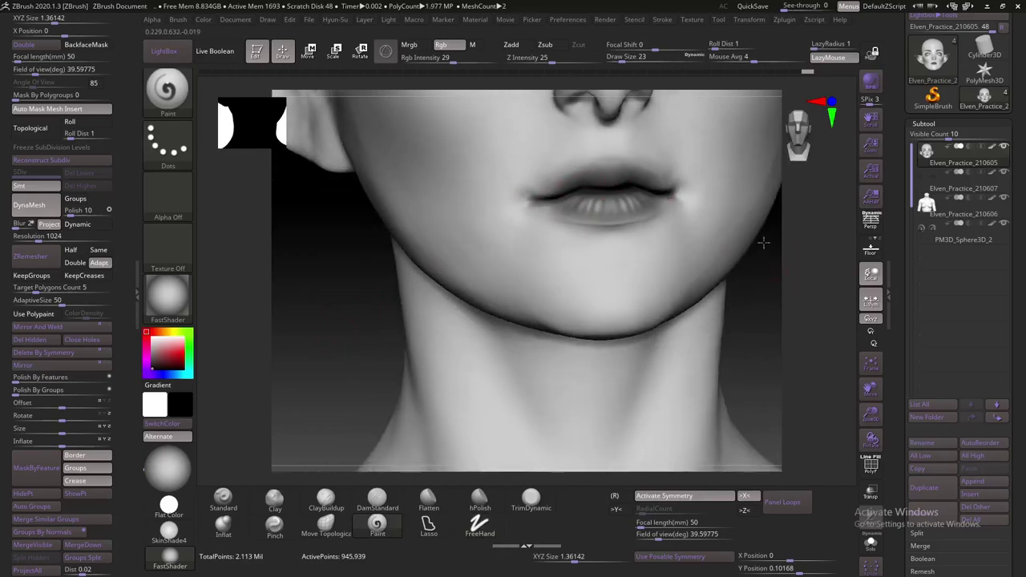
pyautogui.moveTo(579, 198); pyautogui.dragTo(550, 199, button='right')
pyautogui.moveTo(655, 207); pyautogui.dragTo(609, 173, button='right')
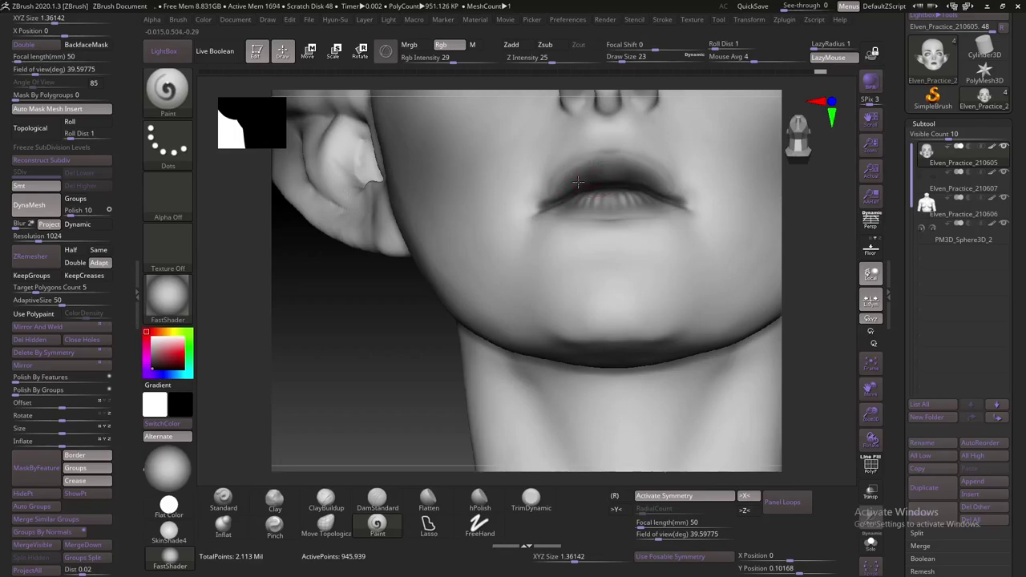
pyautogui.moveTo(364, 323); pyautogui.dragTo(582, 193, button='right')
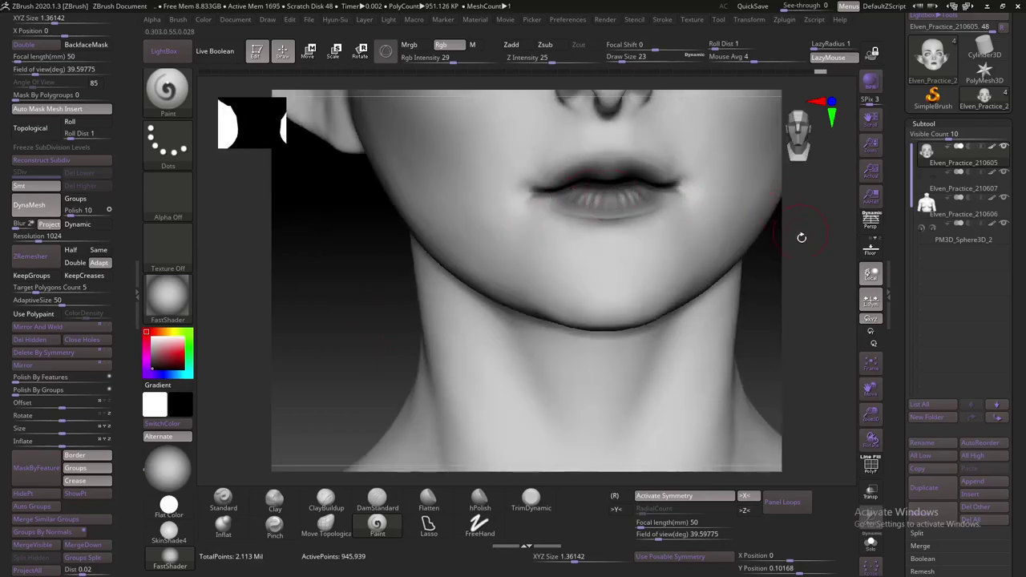
pyautogui.moveTo(802, 237); pyautogui.dragTo(641, 195, button='right')
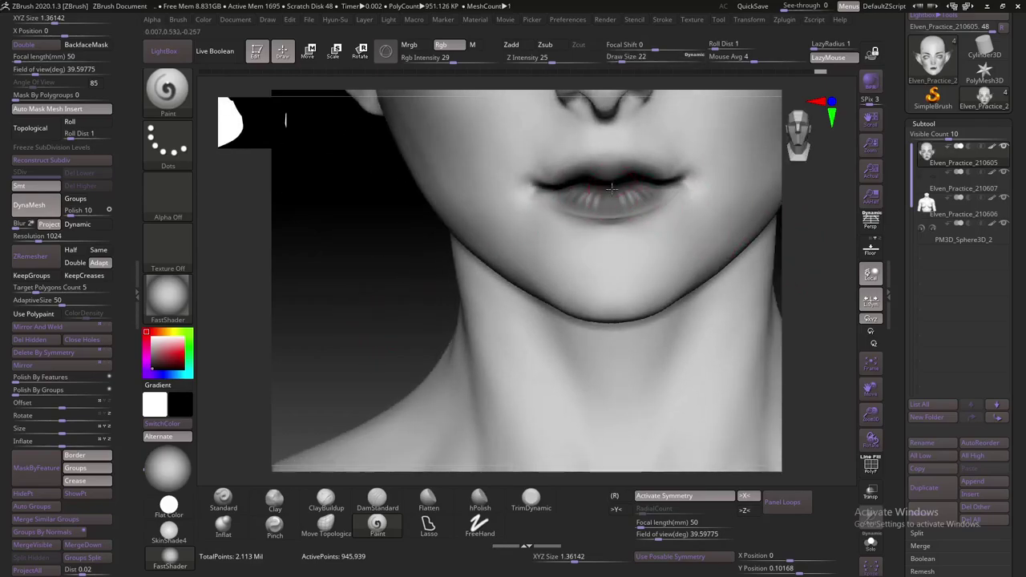
pyautogui.moveTo(629, 207)
pyautogui.keyDown('ctrl'); pyautogui.mouseDown(button='right')
pyautogui.moveTo(380, 232)
pyautogui.moveTo(344, 286)
pyautogui.moveTo(408, 310)
pyautogui.moveTo(481, 280)
pyautogui.mouseUp(button='right'); pyautogui.keyUp('ctrl')
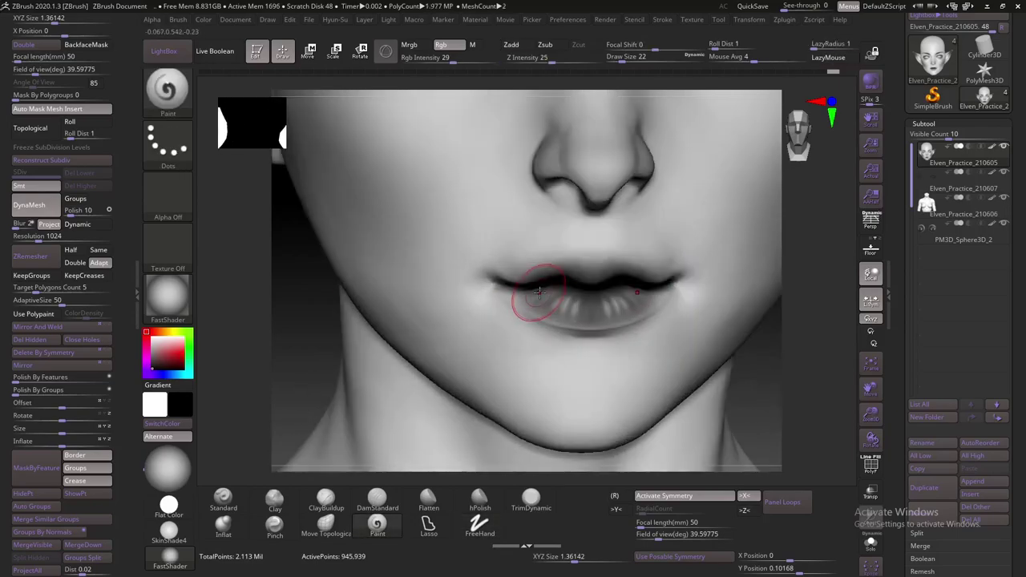
pyautogui.press('v')
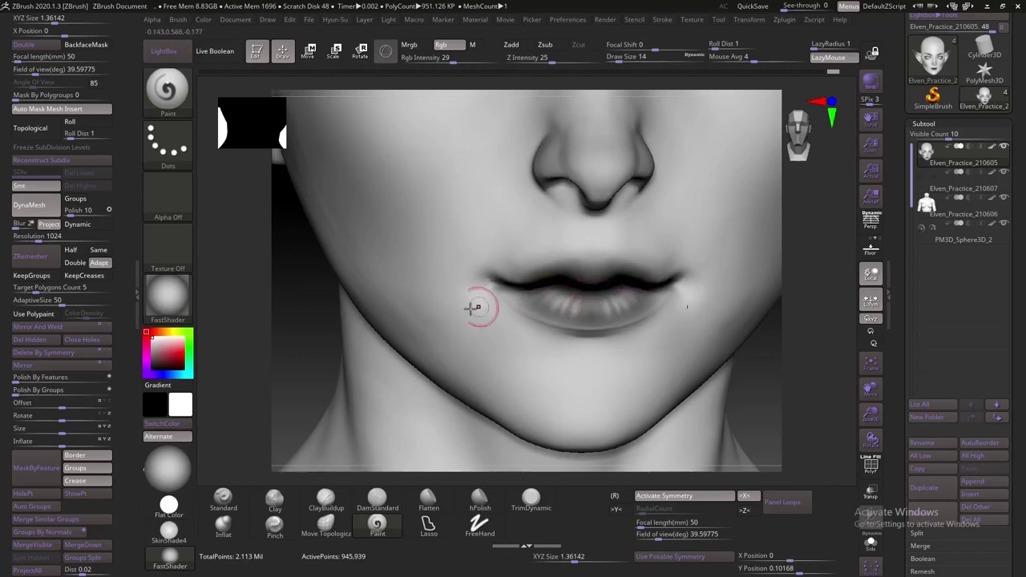
pyautogui.press('v')
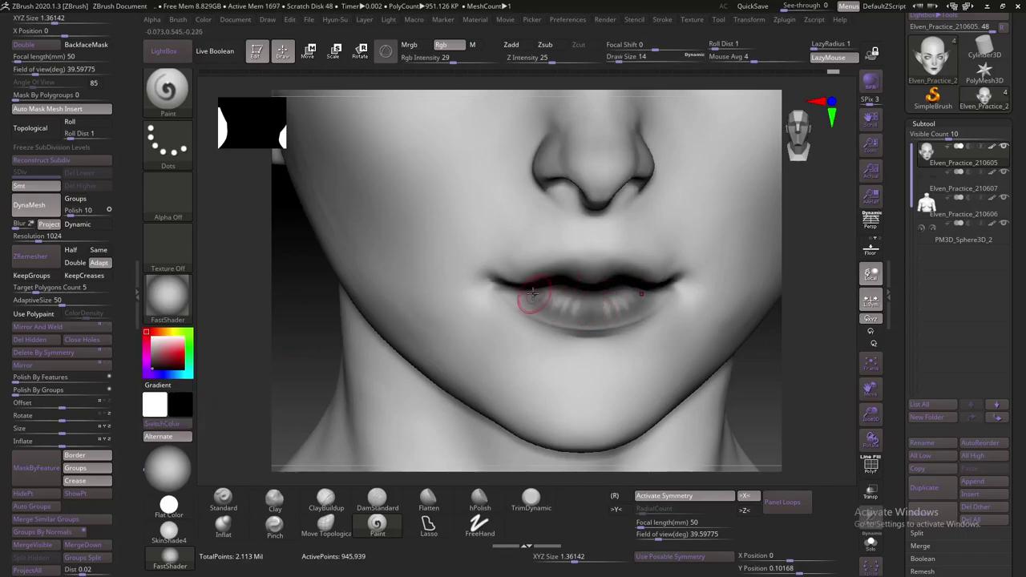
pyautogui.moveTo(298, 351); pyautogui.dragTo(572, 294)
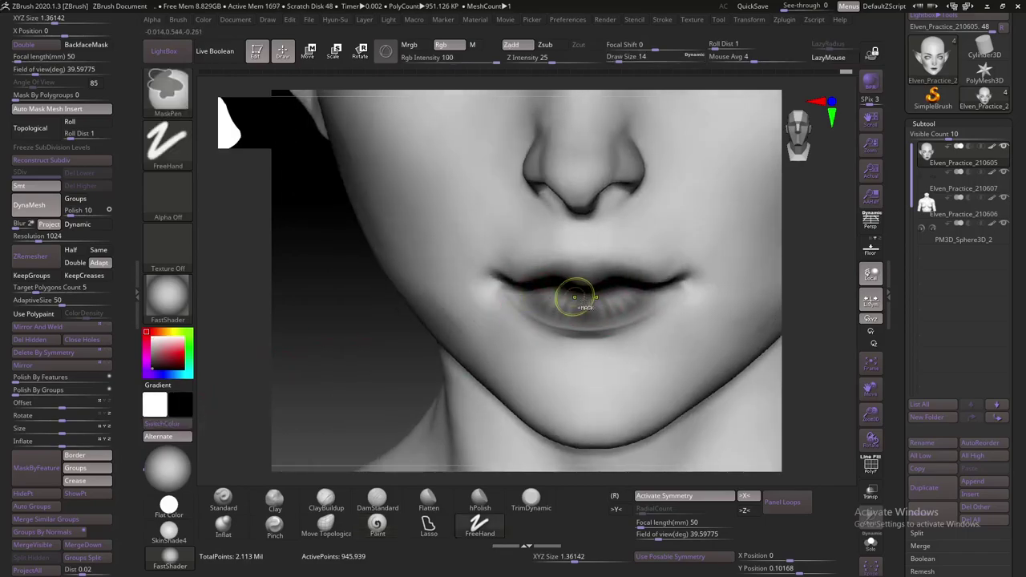
pyautogui.keyDown('ctrl'); pyautogui.moveTo(669, 270); pyautogui.dragTo(346, 286, button='right'); pyautogui.keyUp('ctrl')
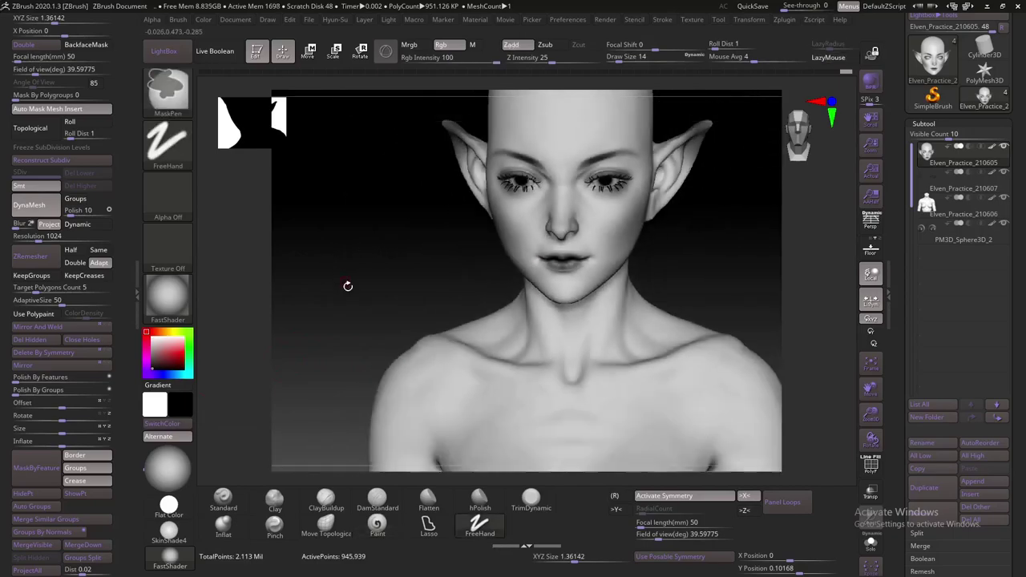
pyautogui.keyDown('ctrl'); pyautogui.moveTo(361, 245); pyautogui.dragTo(408, 276, button='right'); pyautogui.keyUp('ctrl')
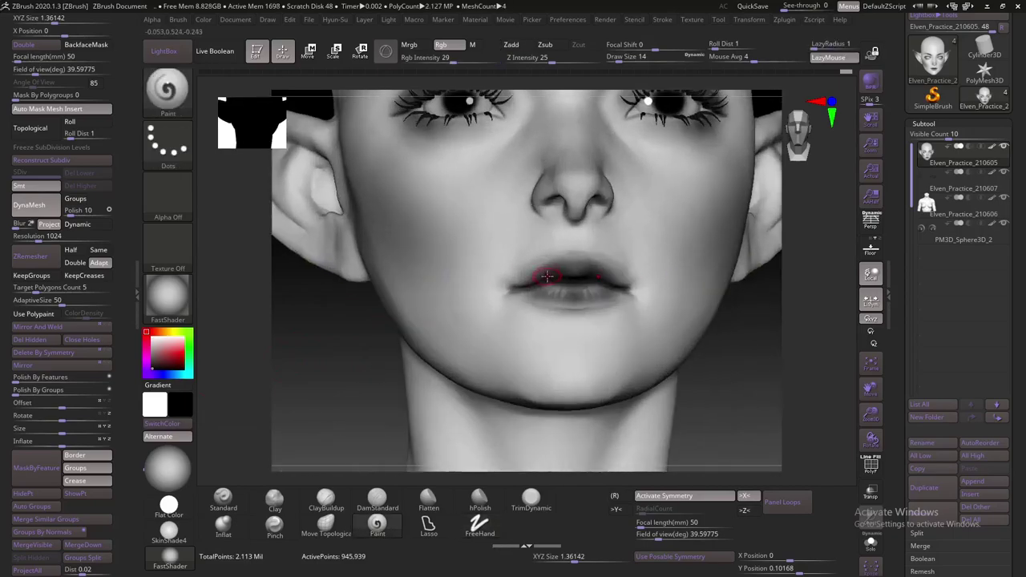
# Switch the main paint colour to black and turn the head to a straight front view
pyautogui.moveTo(604, 245)
pyautogui.keyDown('ctrl'); pyautogui.mouseDown(button='right')
pyautogui.moveTo(354, 305)
pyautogui.moveTo(570, 266)
pyautogui.mouseUp(button='right'); pyautogui.keyUp('ctrl')
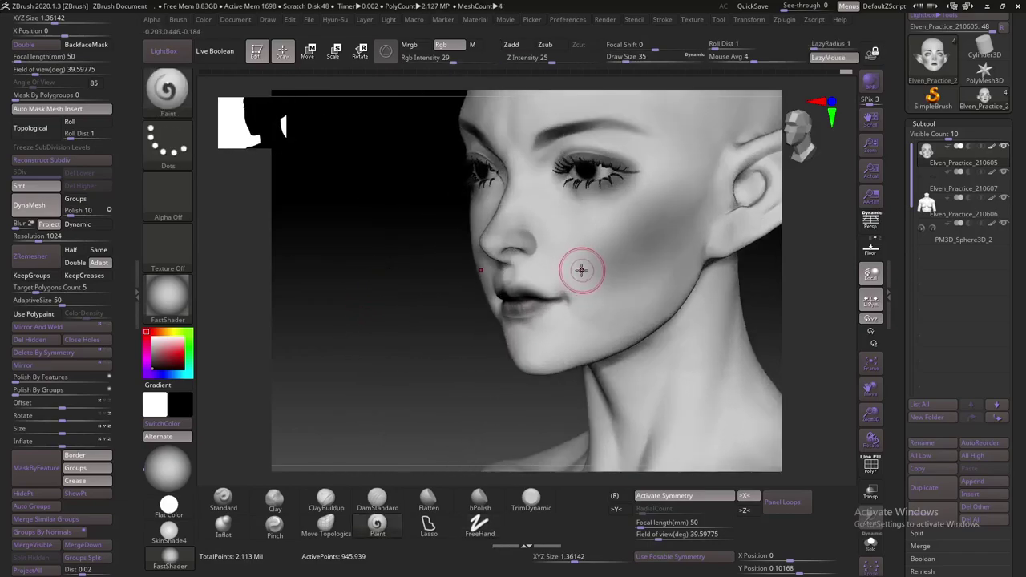
pyautogui.moveTo(433, 328)
pyautogui.mouseDown(button='right')
pyautogui.moveTo(379, 376)
pyautogui.moveTo(415, 328)
pyautogui.mouseUp(button='right')
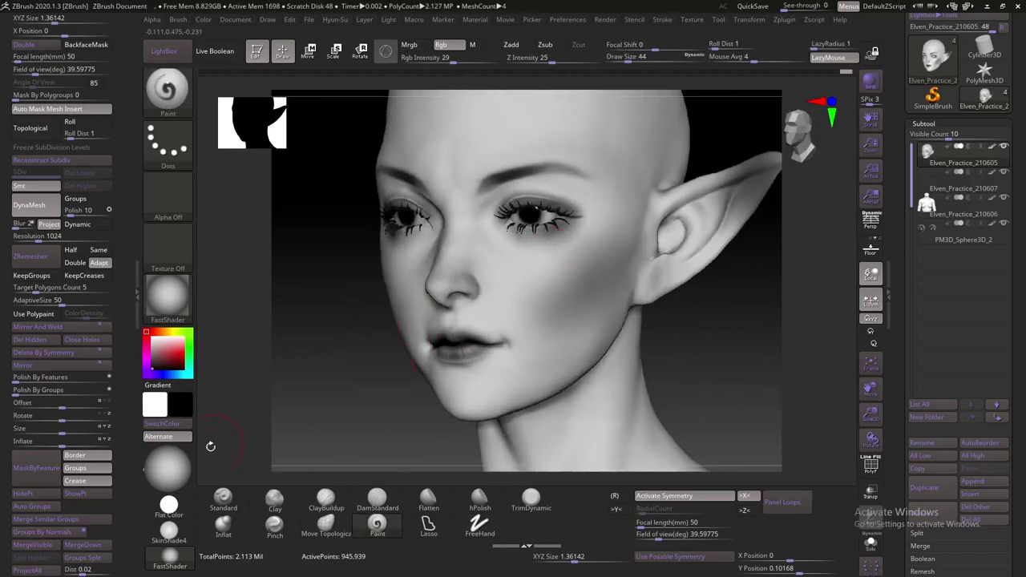
pyautogui.click(181, 426)
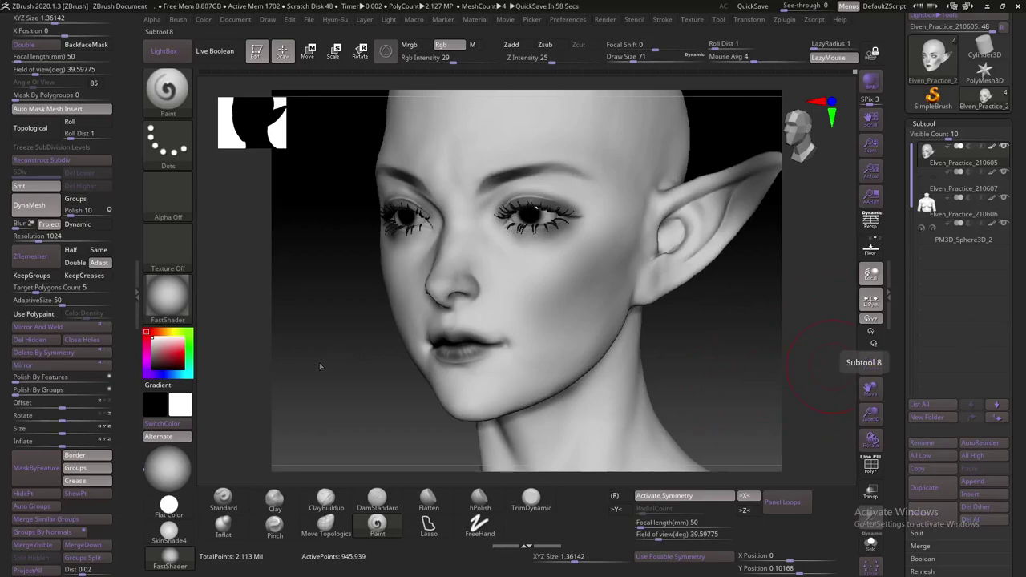
pyautogui.keyDown('shift'); pyautogui.moveTo(319, 362); pyautogui.dragTo(469, 230); pyautogui.keyUp('shift')
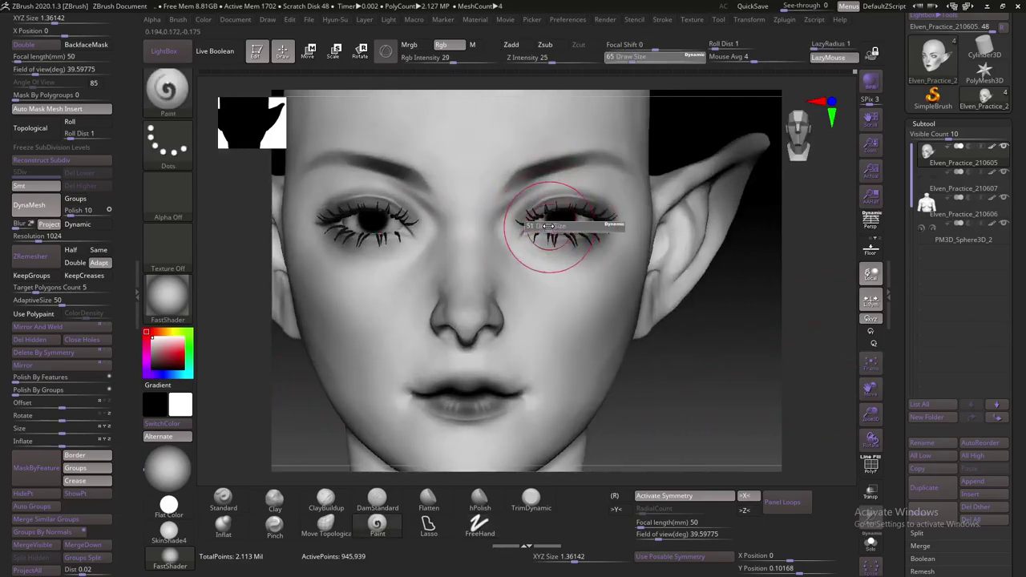
# Hide the eyelashes and paint white along the right eye's lid edges at brush sizes 7–18
pyautogui.keyDown('ctrl'); pyautogui.moveTo(551, 231); pyautogui.dragTo(568, 201, button='right'); pyautogui.keyUp('ctrl')
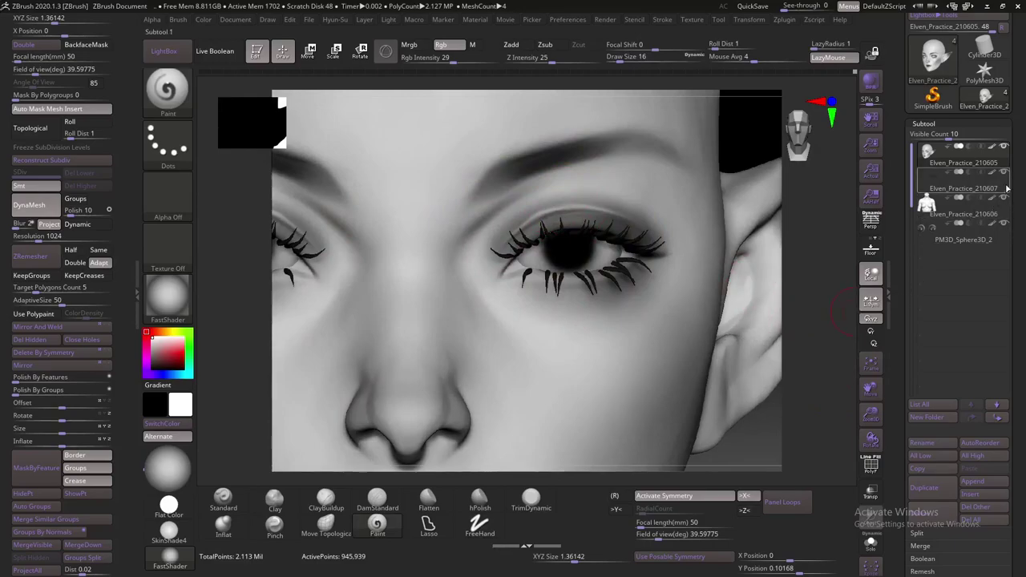
pyautogui.click(1004, 172)
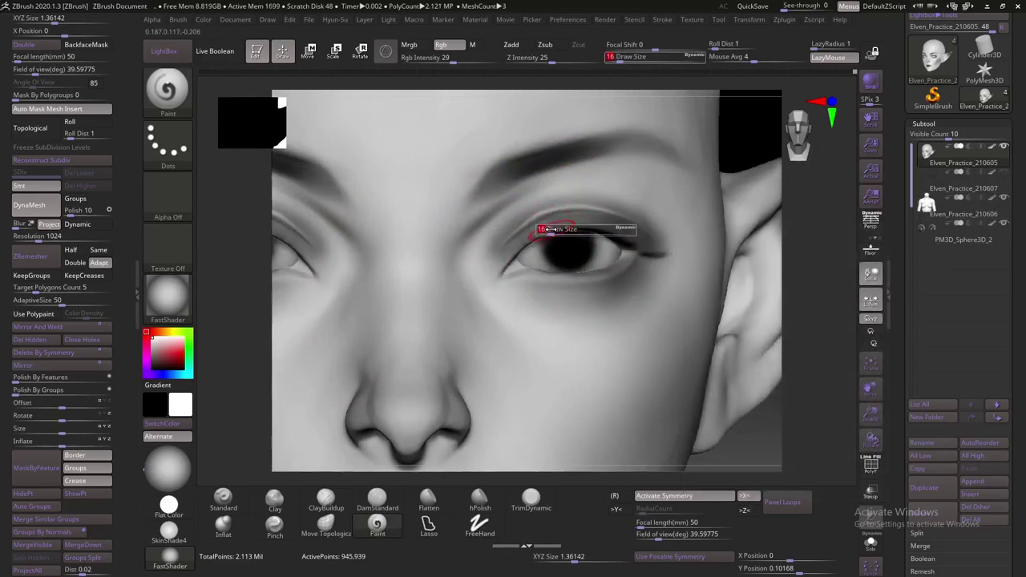
pyautogui.moveTo(840, 270); pyautogui.dragTo(833, 255)
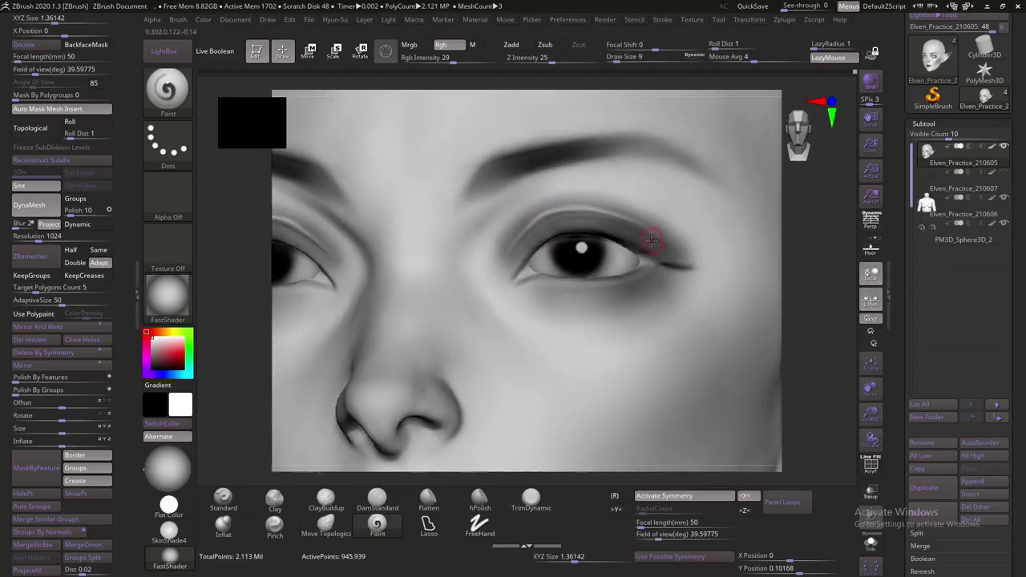
pyautogui.press('s')
pyautogui.press(']')
pyautogui.press(']')
pyautogui.press(']')
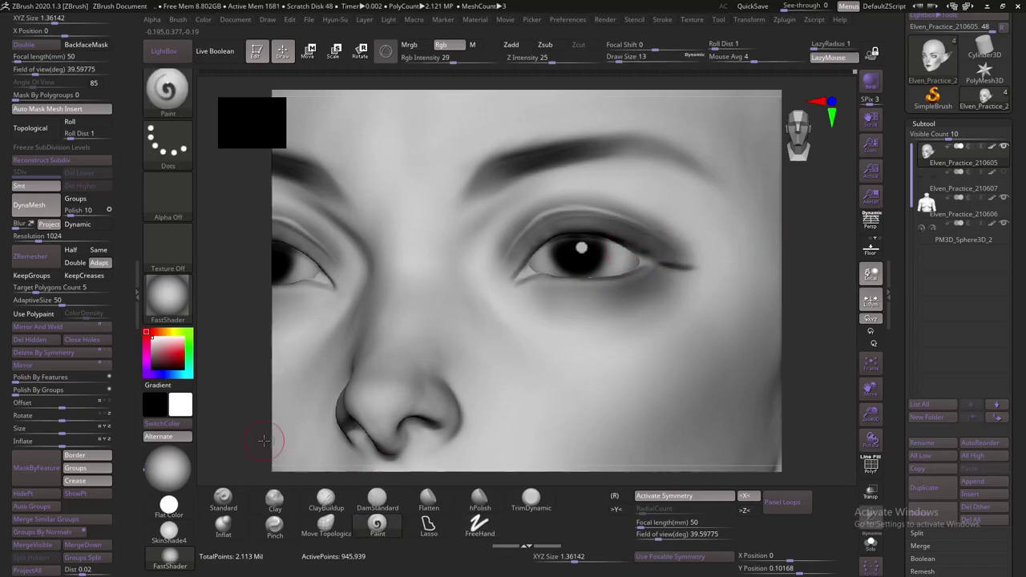
pyautogui.click(162, 424)
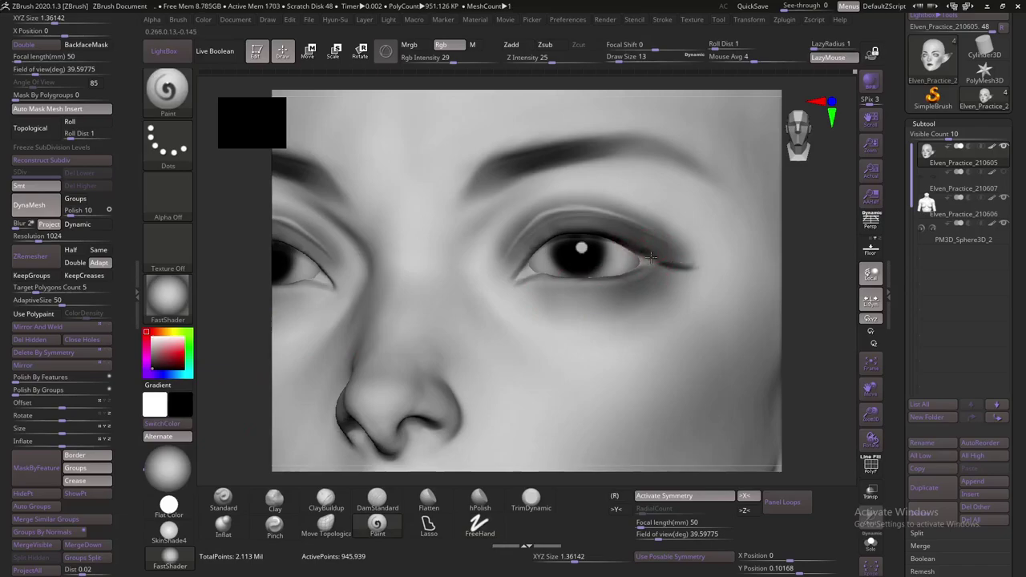
pyautogui.press('s')
pyautogui.moveTo(679, 254); pyautogui.dragTo(666, 263)
pyautogui.press(']')
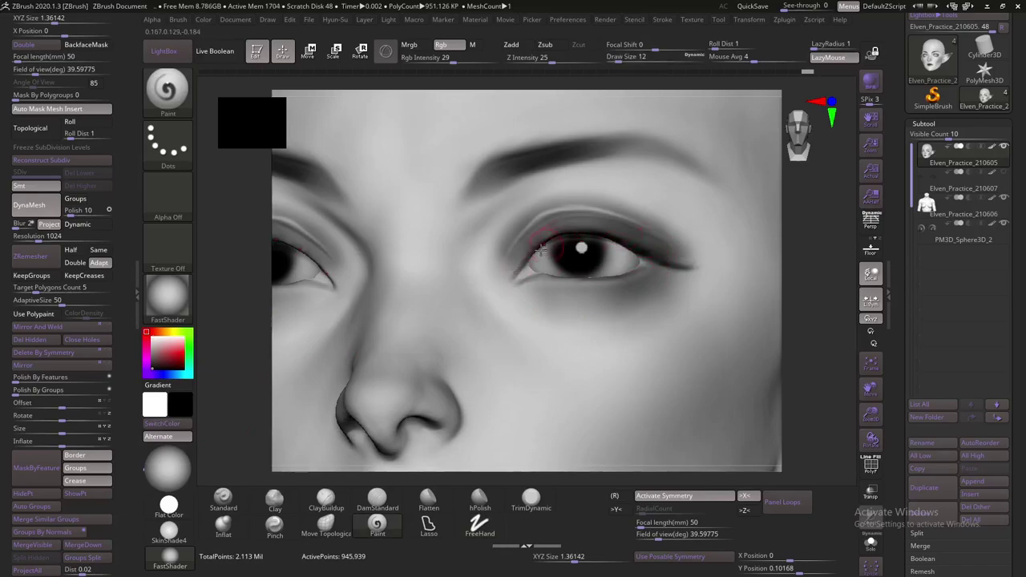
pyautogui.press(']')
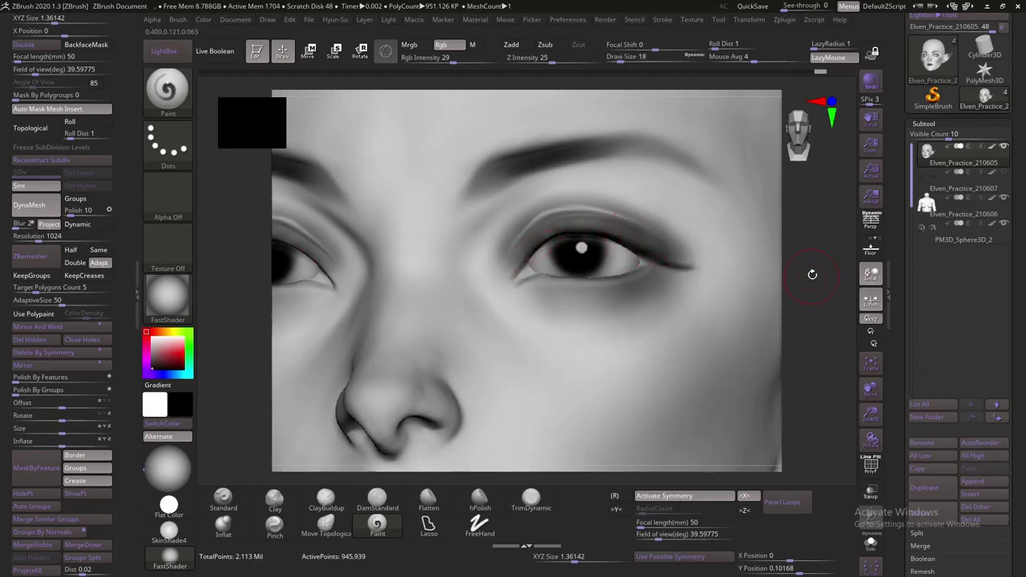
# Touch up the other eye's lids at brush sizes 6–17, then turn on Transp
pyautogui.moveTo(812, 274); pyautogui.dragTo(531, 229)
pyautogui.press('[')
pyautogui.press('[')
pyautogui.press(']')
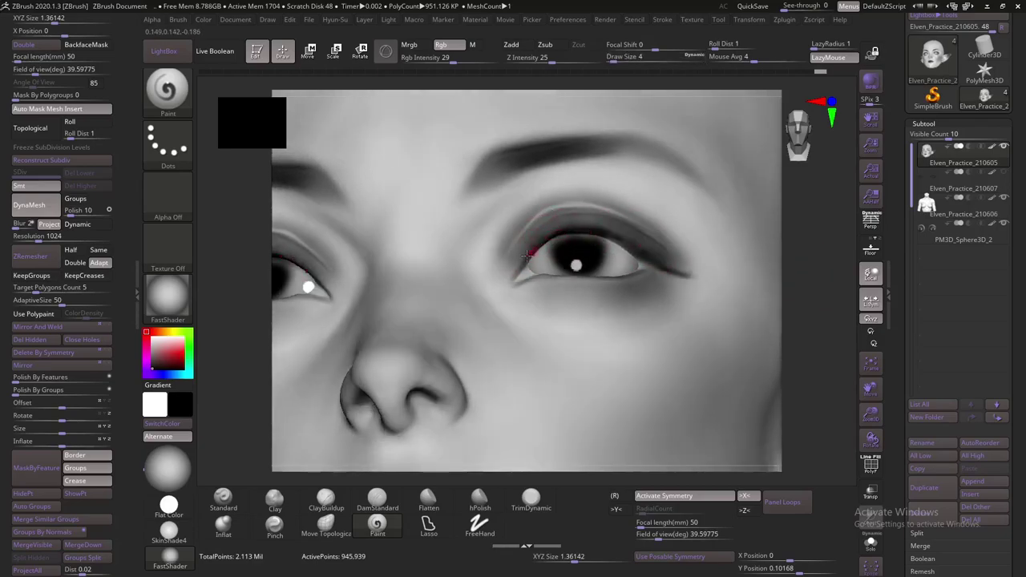
pyautogui.press(']')
pyautogui.press('[')
pyautogui.press('[')
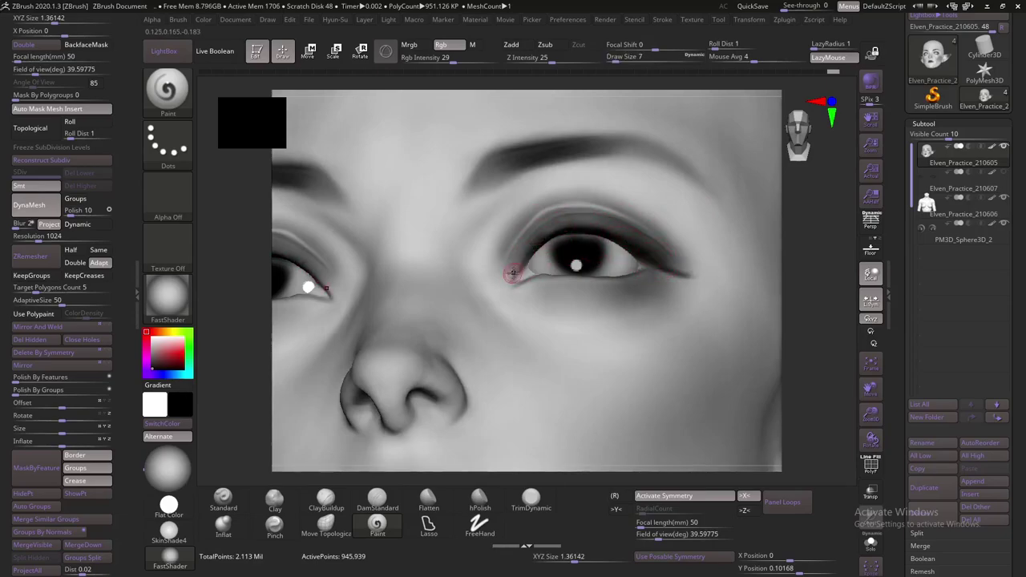
pyautogui.moveTo(808, 276); pyautogui.dragTo(781, 284)
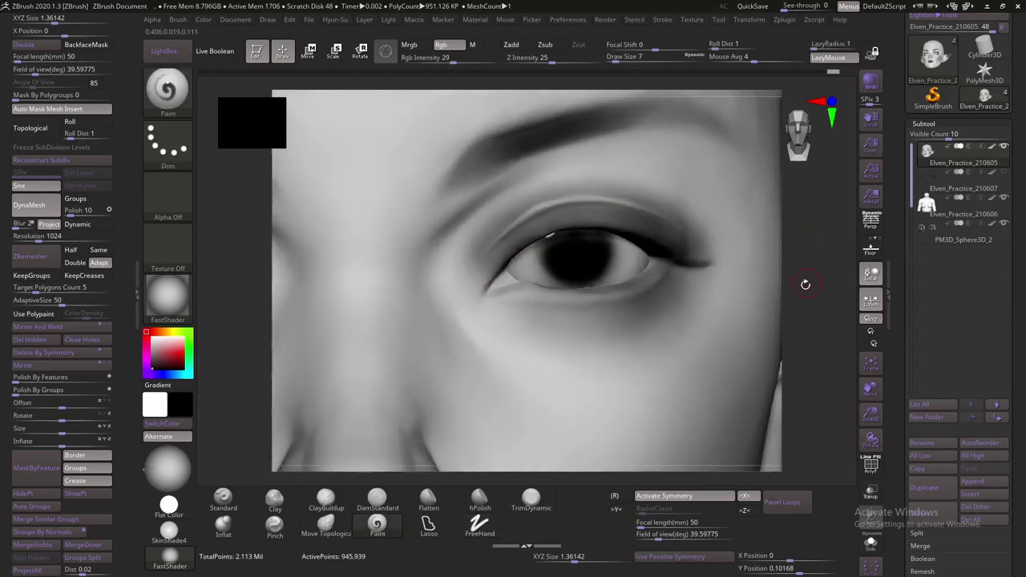
pyautogui.press(']')
pyautogui.press(']')
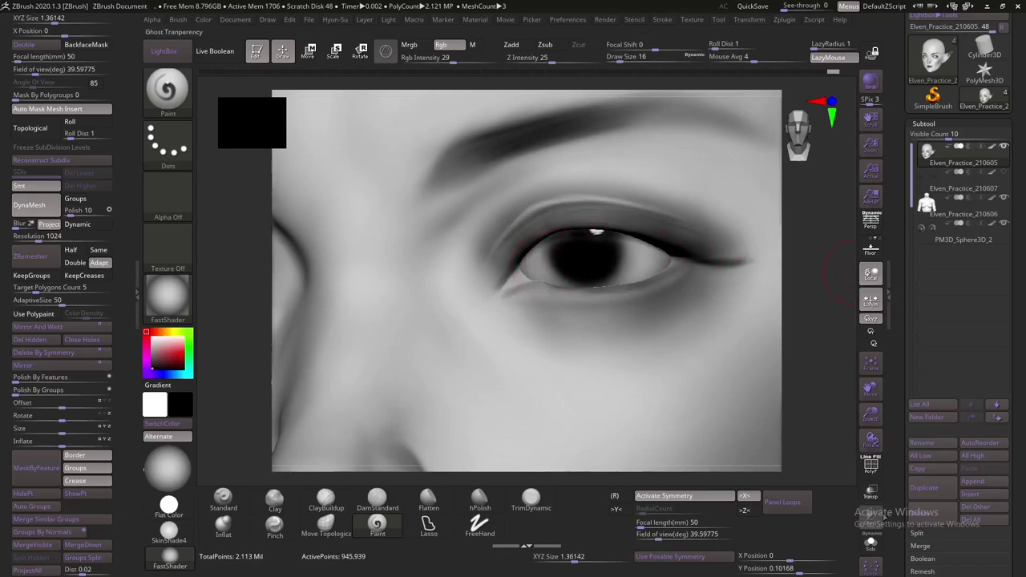
pyautogui.click(871, 490)
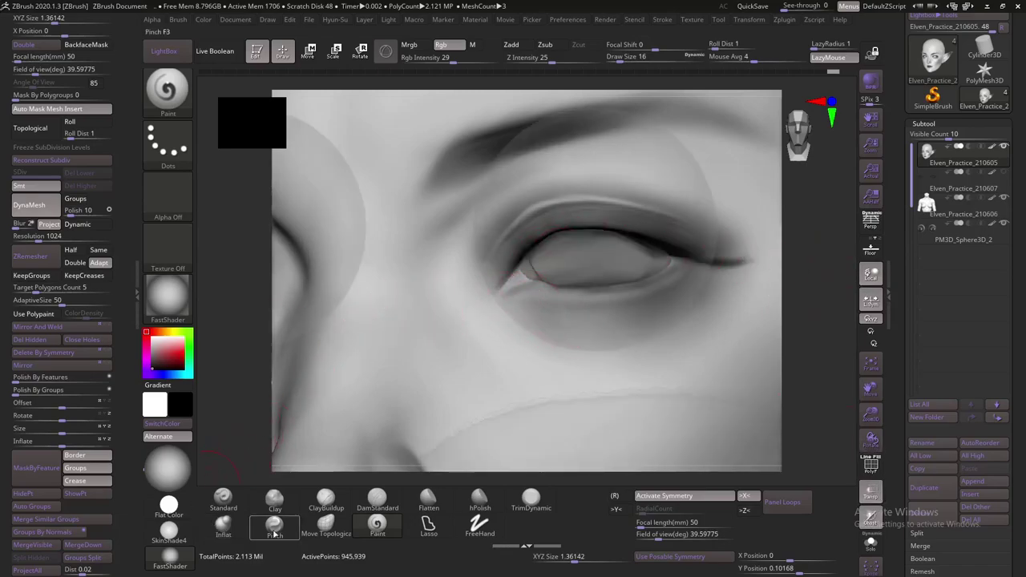
# Reshape the inner eye corner with the Clay brush at size 11 and the Move brush at size 9
pyautogui.click(274, 499)
pyautogui.press('s')
pyautogui.moveTo(534, 255); pyautogui.dragTo(534, 262)
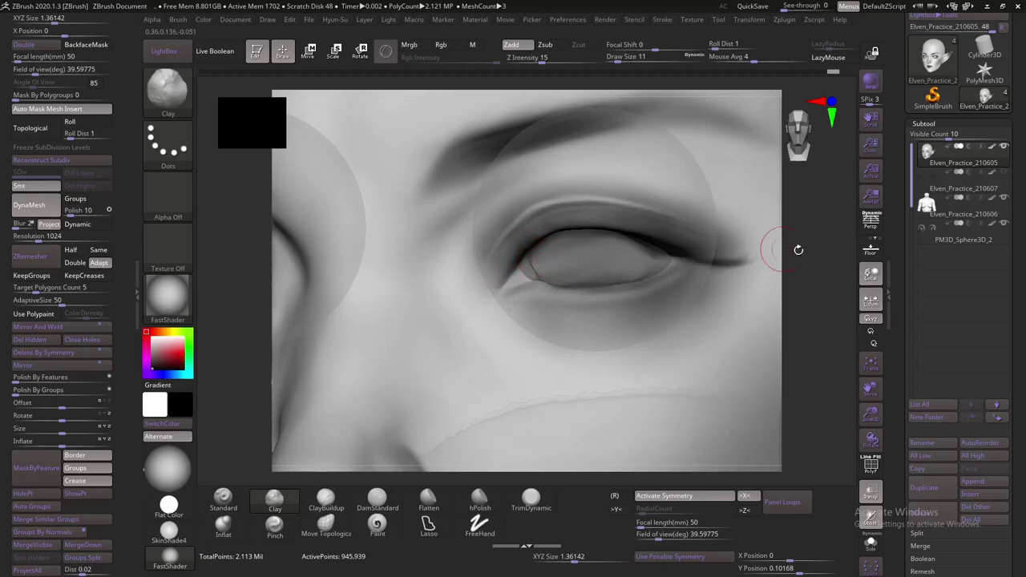
pyautogui.moveTo(798, 250); pyautogui.dragTo(705, 274)
pyautogui.press('b')
pyautogui.press('m')
pyautogui.press('v')
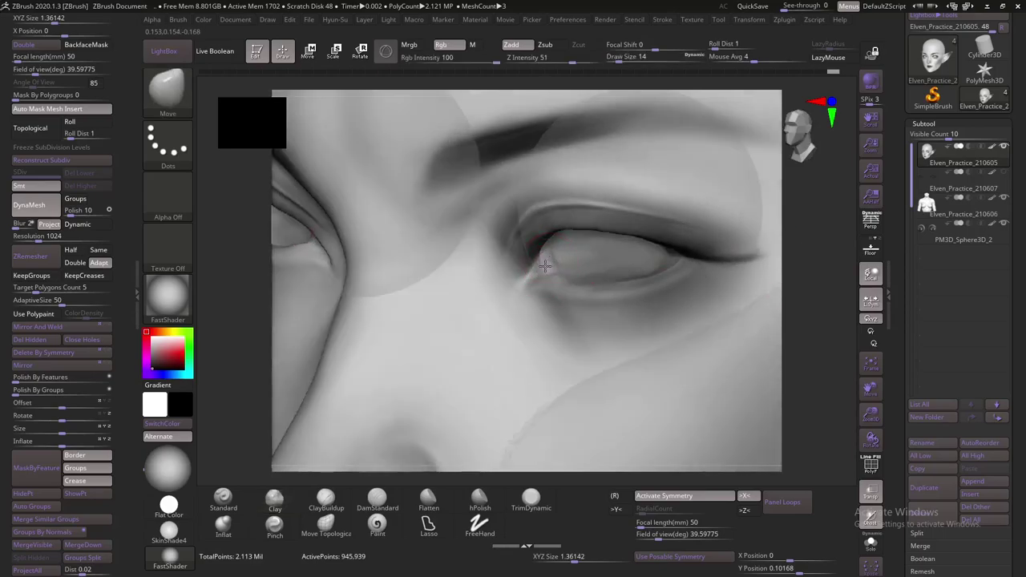
pyautogui.moveTo(544, 265); pyautogui.dragTo(542, 268)
pyautogui.moveTo(543, 262); pyautogui.dragTo(671, 246, button='right')
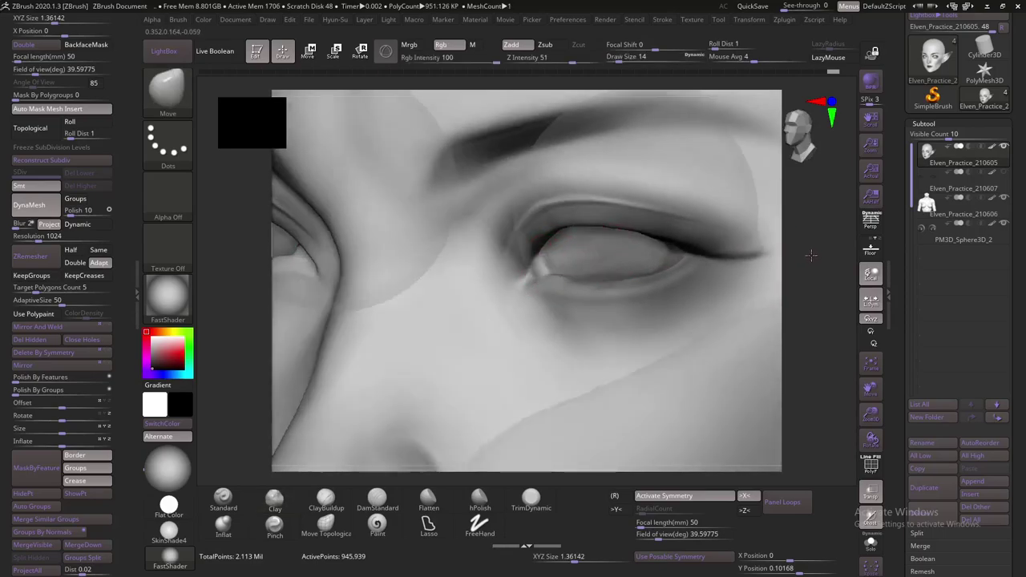
pyautogui.press('s')
pyautogui.moveTo(672, 246); pyautogui.dragTo(666, 247)
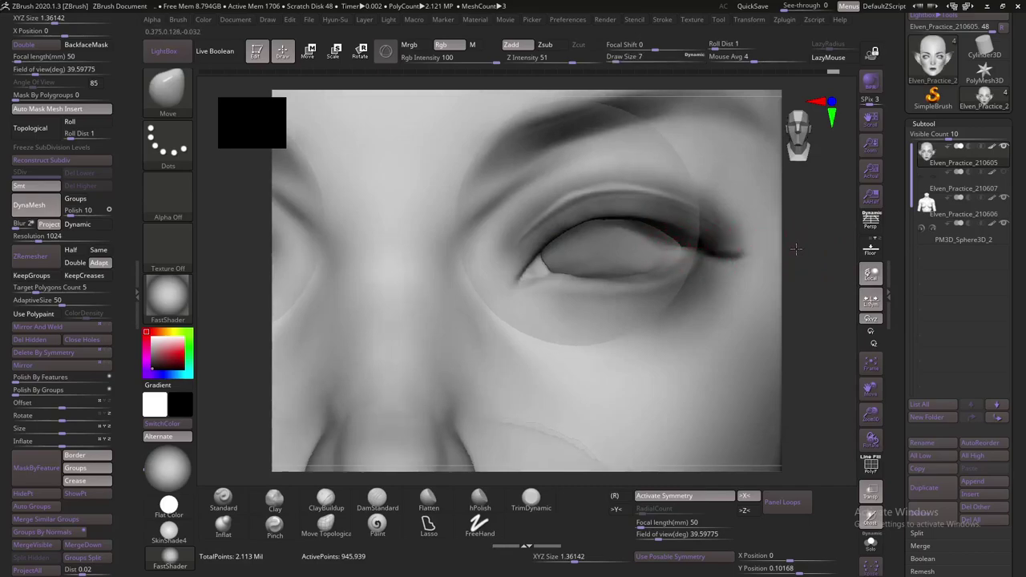
pyautogui.moveTo(706, 244); pyautogui.dragTo(790, 241, button='right')
pyautogui.hotkey('ctrl', 'z')
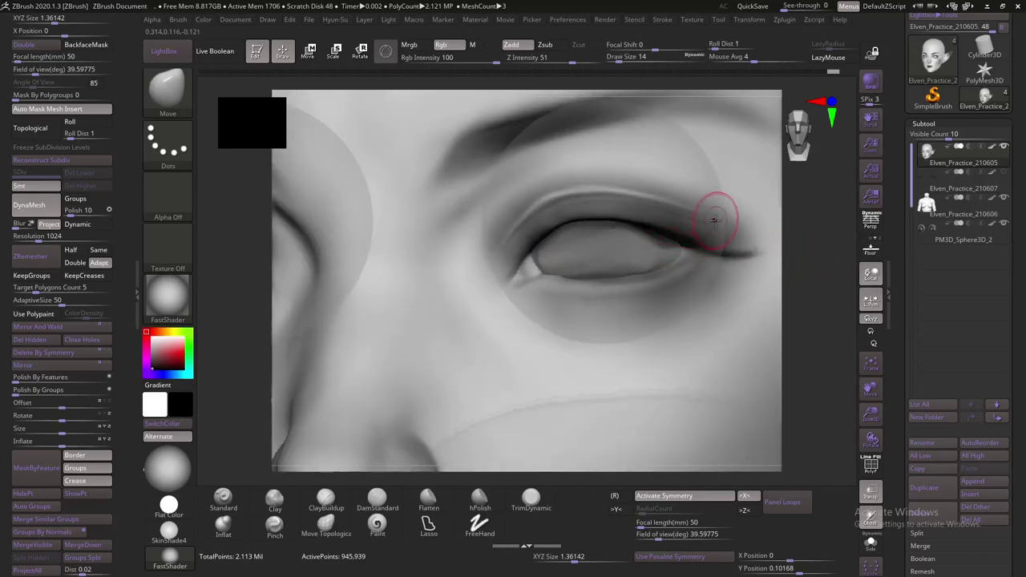
# Carve a sharper crease along the outer upper eyelid with DamStandard, then turn Transp off
pyautogui.click(365, 498)
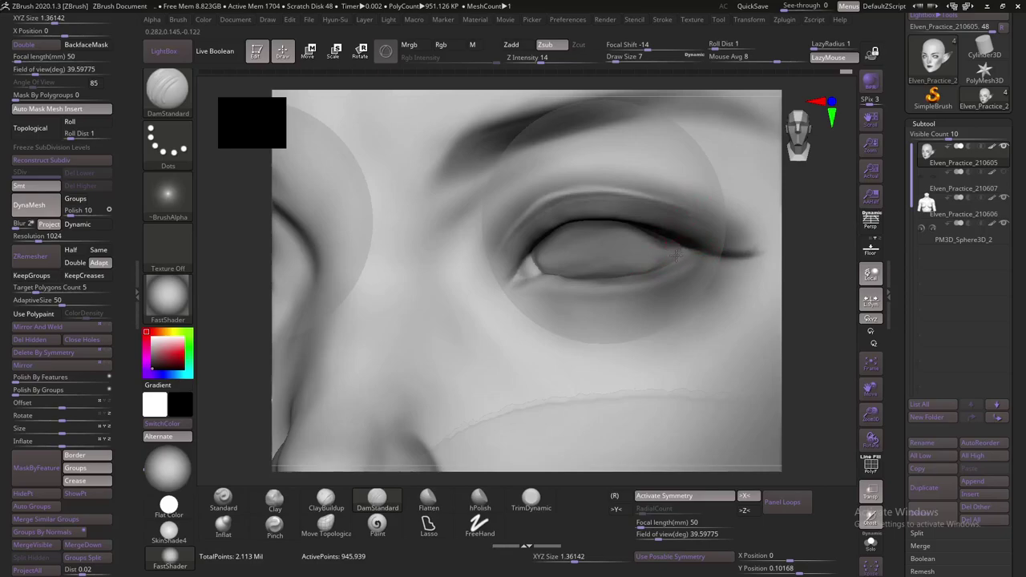
pyautogui.moveTo(685, 250); pyautogui.dragTo(681, 253, button='right')
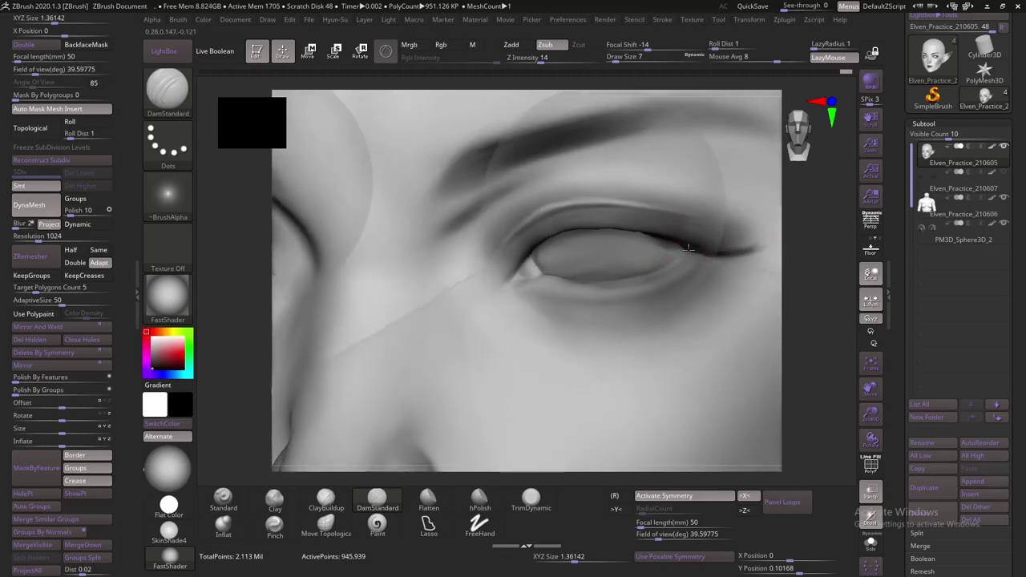
pyautogui.moveTo(811, 243); pyautogui.dragTo(801, 262)
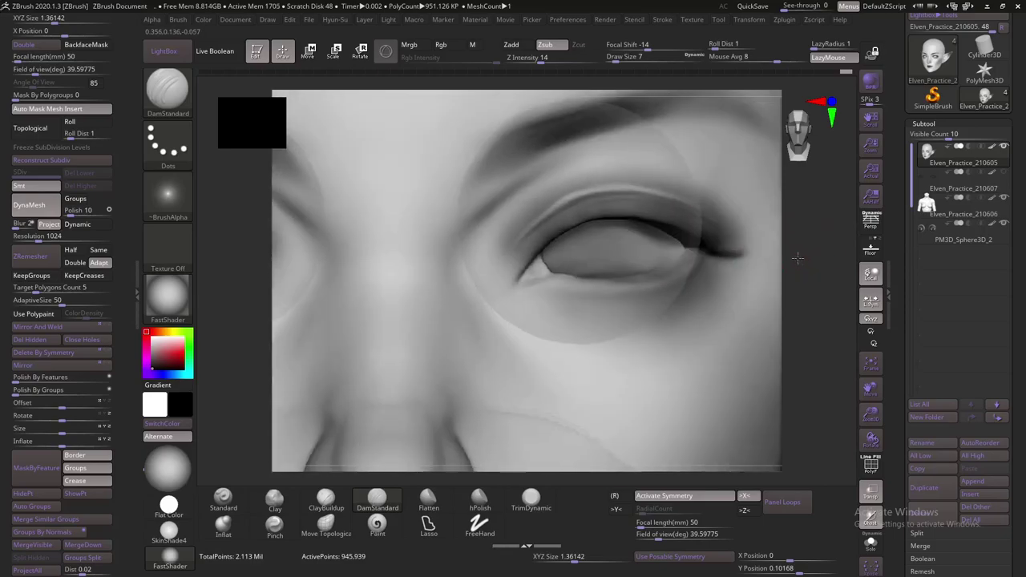
pyautogui.click(869, 490)
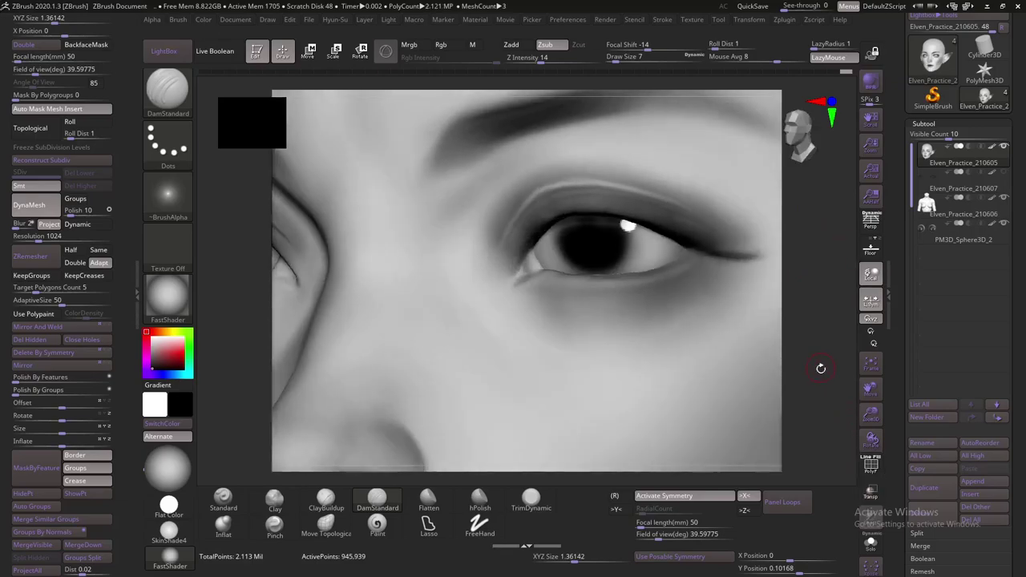
pyautogui.moveTo(820, 362); pyautogui.dragTo(826, 349)
pyautogui.moveTo(826, 349)
pyautogui.keyDown('ctrl'); pyautogui.mouseDown(button='right')
pyautogui.moveTo(777, 260)
pyautogui.moveTo(792, 298)
pyautogui.mouseUp(button='right'); pyautogui.keyUp('ctrl')
pyautogui.keyDown('ctrl'); pyautogui.moveTo(883, 184); pyautogui.dragTo(575, 376, button='right'); pyautogui.keyUp('ctrl')
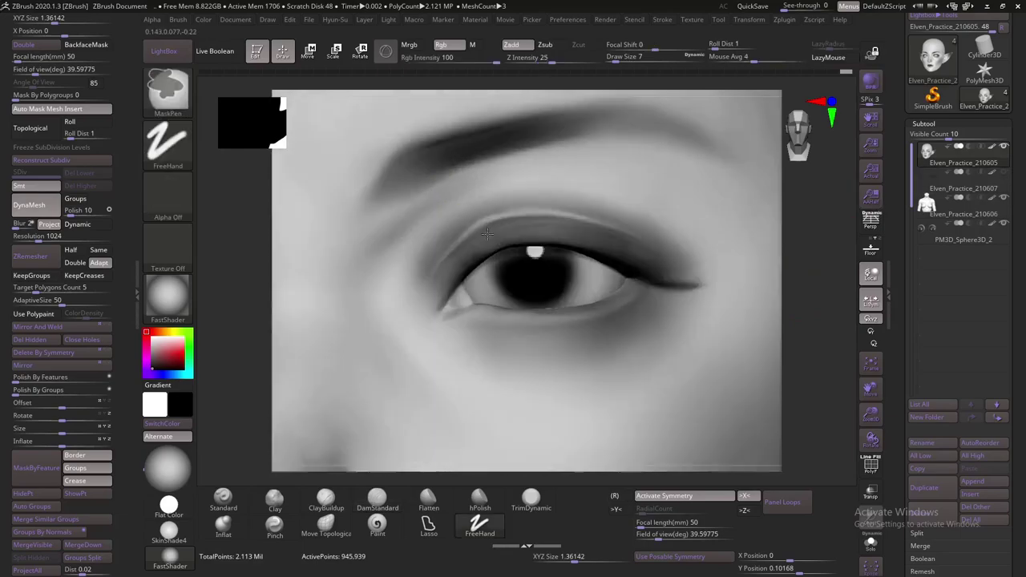
# Paint a dark lash line to the outer eye corner with a size 6 Paint brush
pyautogui.click(389, 527)
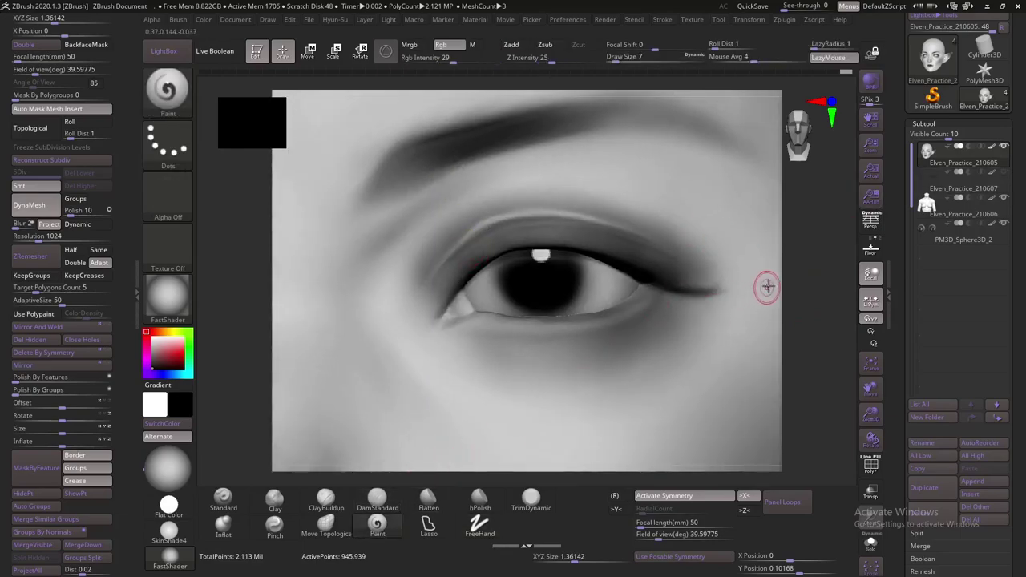
pyautogui.moveTo(812, 270); pyautogui.dragTo(739, 229)
pyautogui.press('s')
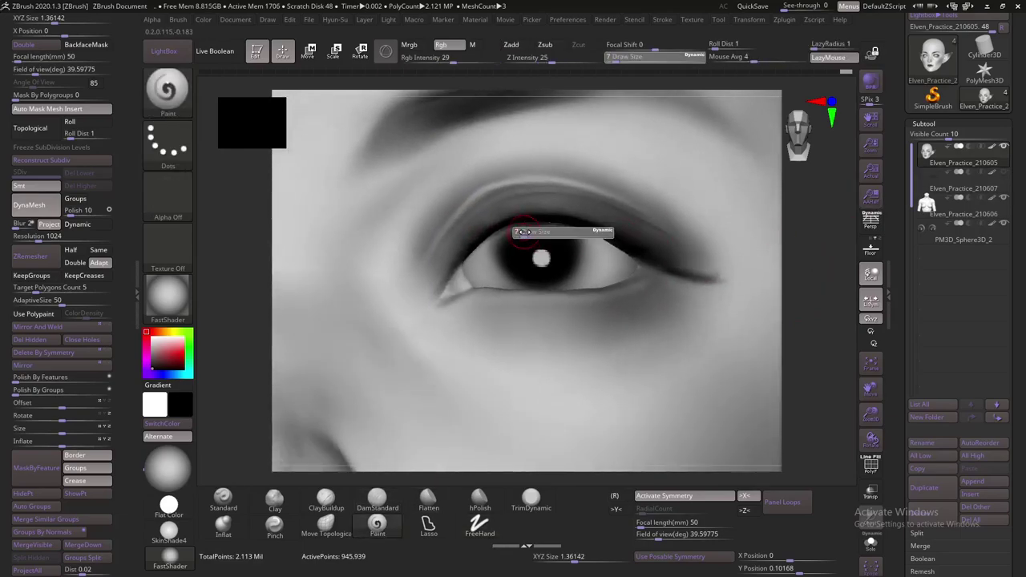
pyautogui.click(520, 232)
pyautogui.press('[')
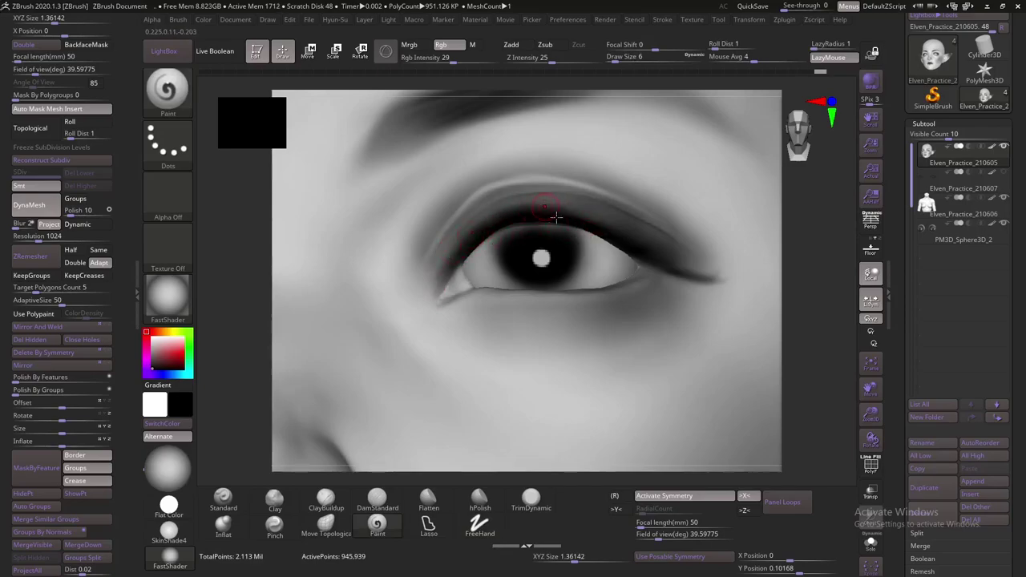
pyautogui.moveTo(792, 253); pyautogui.dragTo(777, 241)
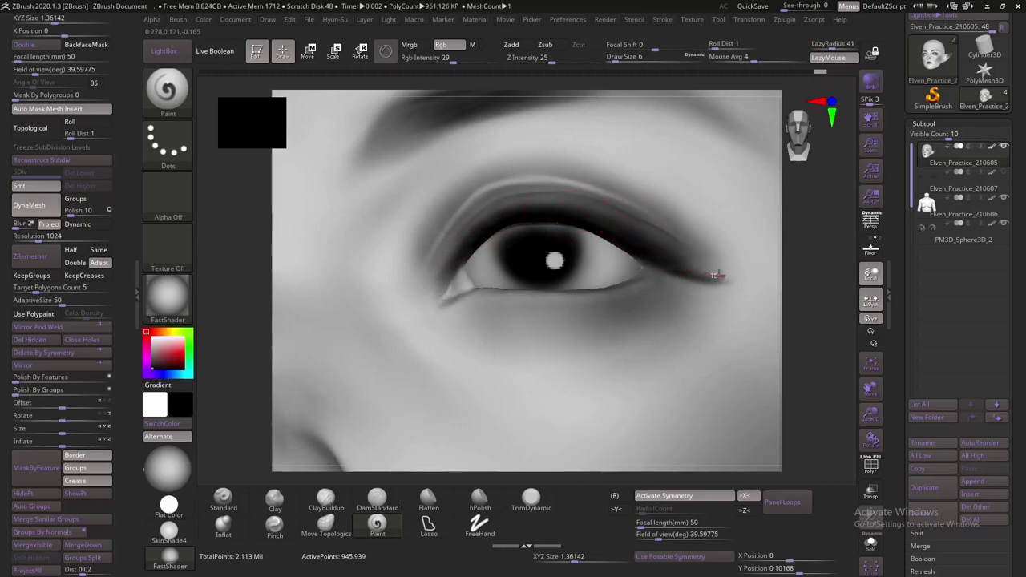
pyautogui.moveTo(662, 233)
pyautogui.mouseDown()
pyautogui.moveTo(473, 233)
pyautogui.moveTo(536, 207)
pyautogui.mouseUp()
pyautogui.press('f')
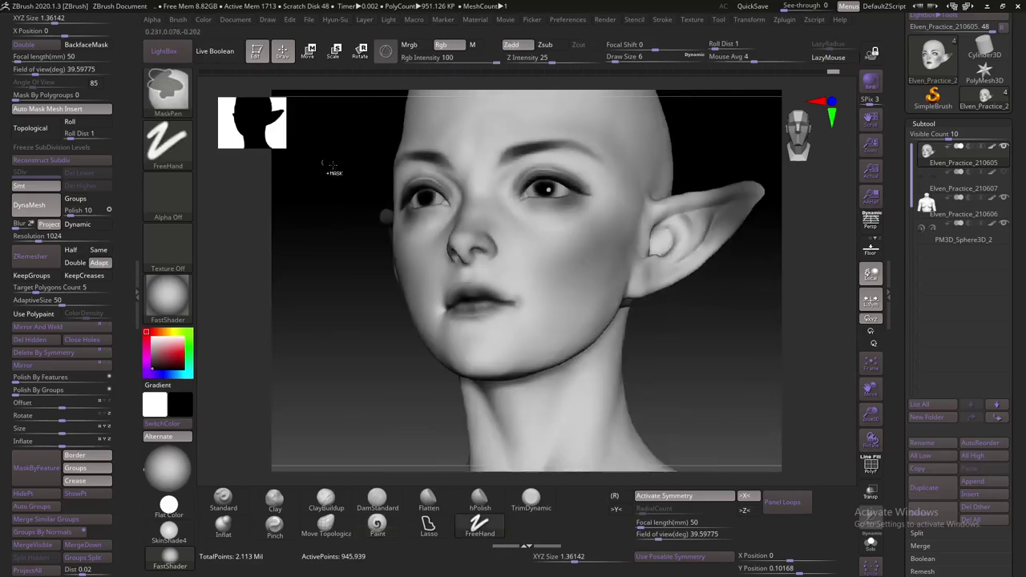
pyautogui.keyDown('shift'); pyautogui.moveTo(325, 171); pyautogui.dragTo(332, 320); pyautogui.keyUp('shift')
pyautogui.moveTo(663, 279)
pyautogui.mouseDown()
pyautogui.moveTo(486, 200)
pyautogui.moveTo(564, 216)
pyautogui.moveTo(647, 206)
pyautogui.mouseUp()
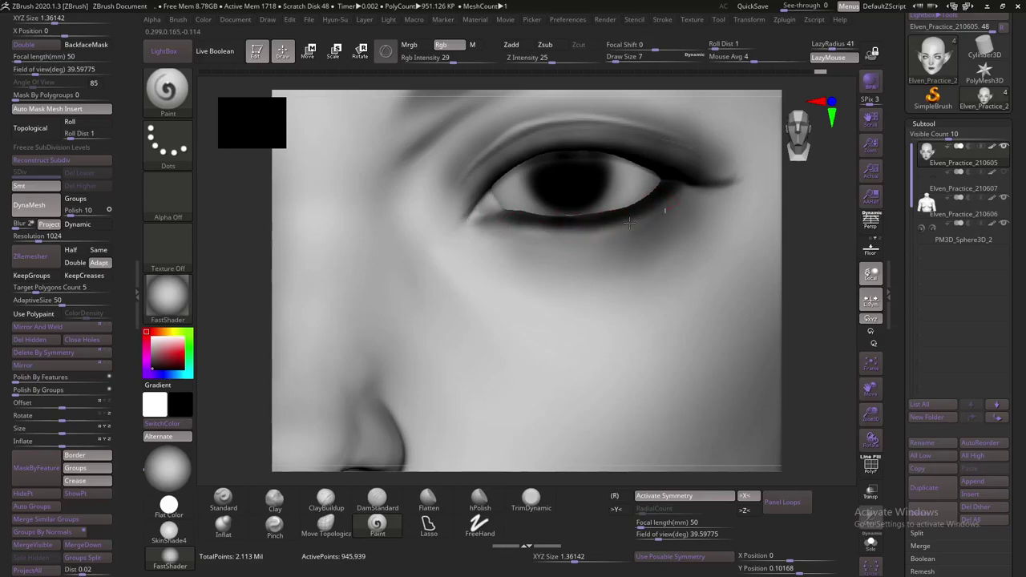
# Paint a pink tint along the lower eyelid
pyautogui.press('ctrl')
pyautogui.scroll(-5, 582, 195)
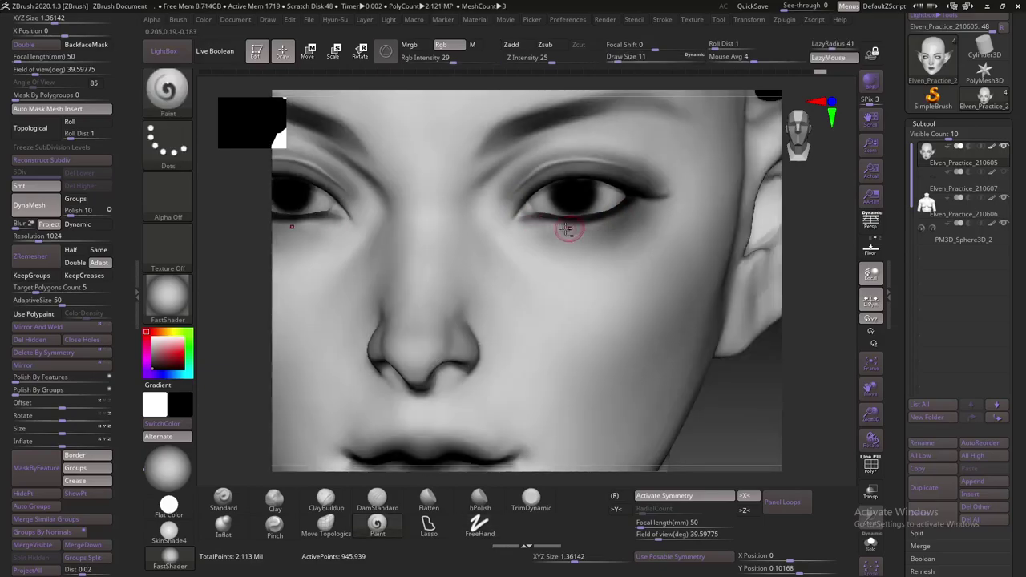
pyautogui.moveTo(602, 229); pyautogui.dragTo(613, 221)
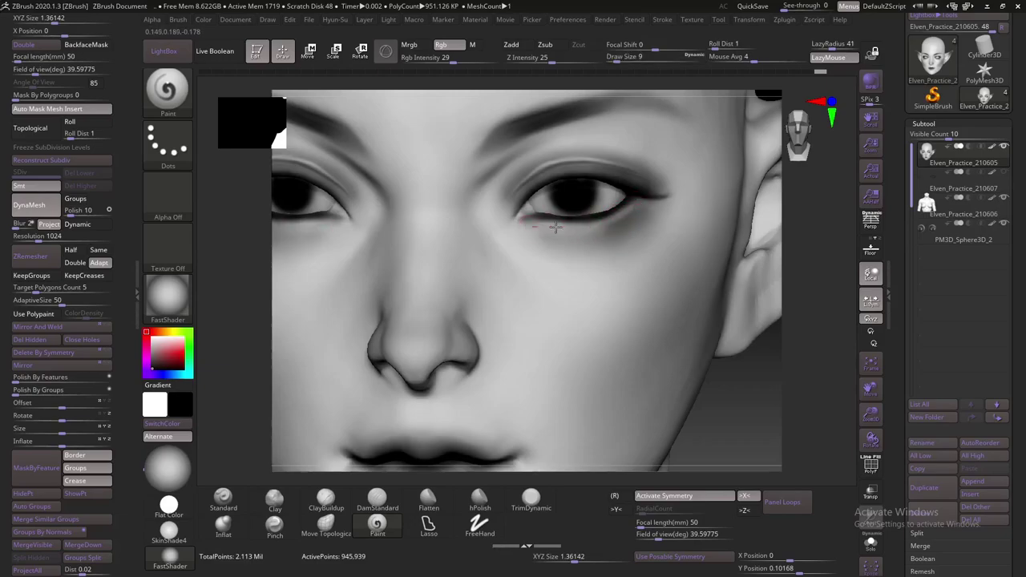
pyautogui.keyDown('ctrl'); pyautogui.moveTo(542, 228); pyautogui.dragTo(561, 184, button='right'); pyautogui.keyUp('ctrl')
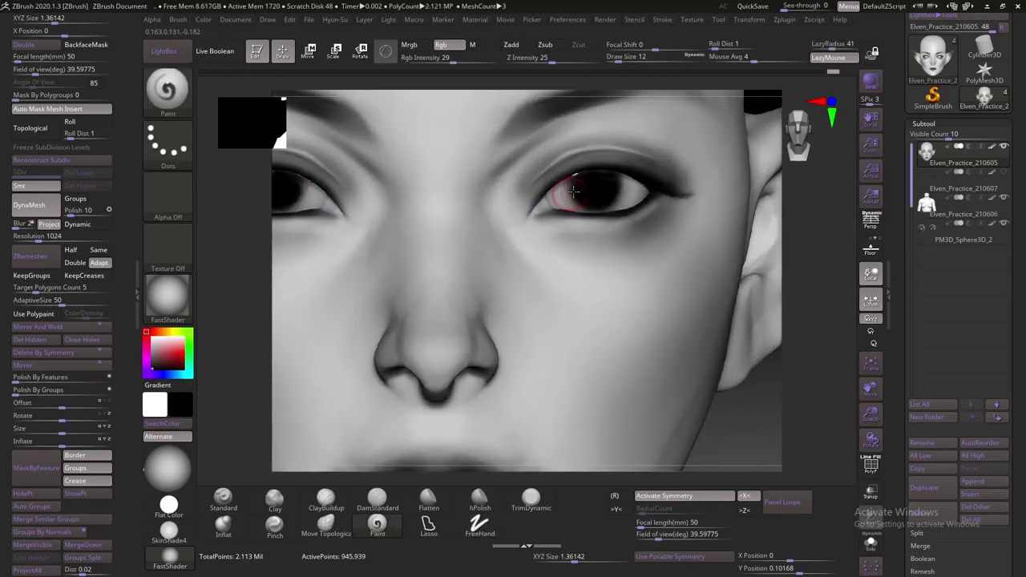
# Brighten the upper eyelid crease in white and paint pink along the lids at brush size 35
pyautogui.press('s')
pyautogui.press('s')
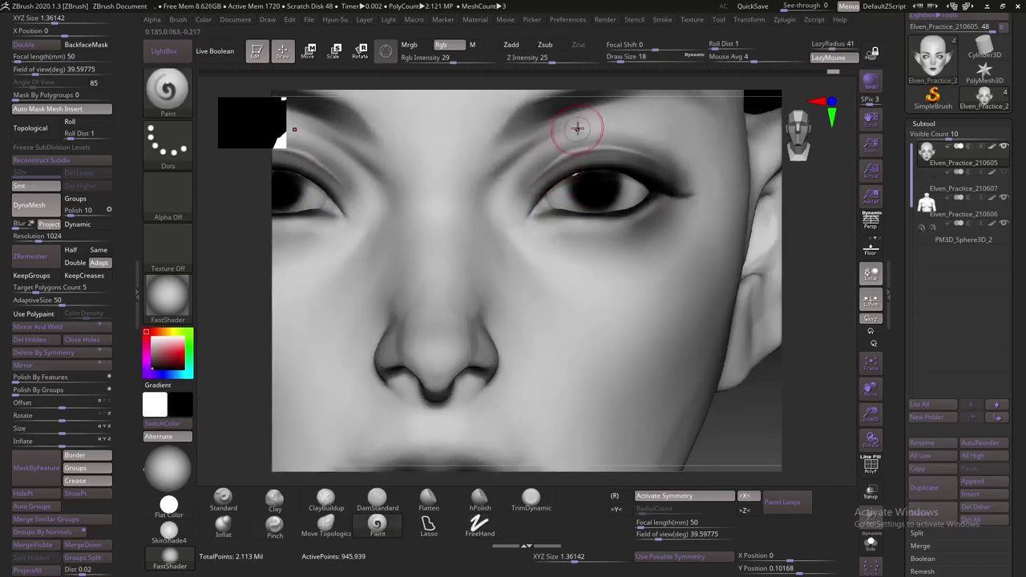
pyautogui.press('v')
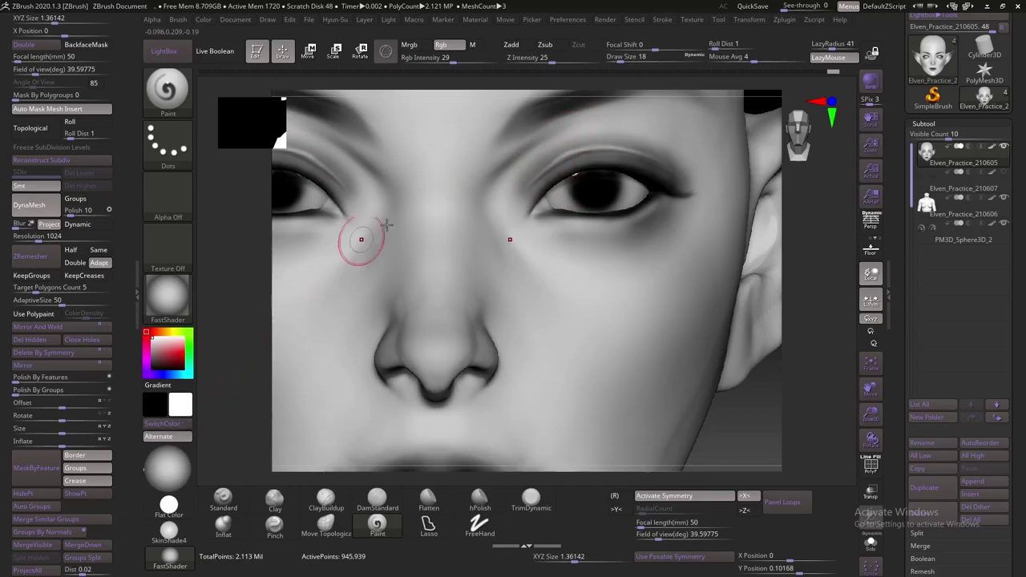
pyautogui.click(188, 429)
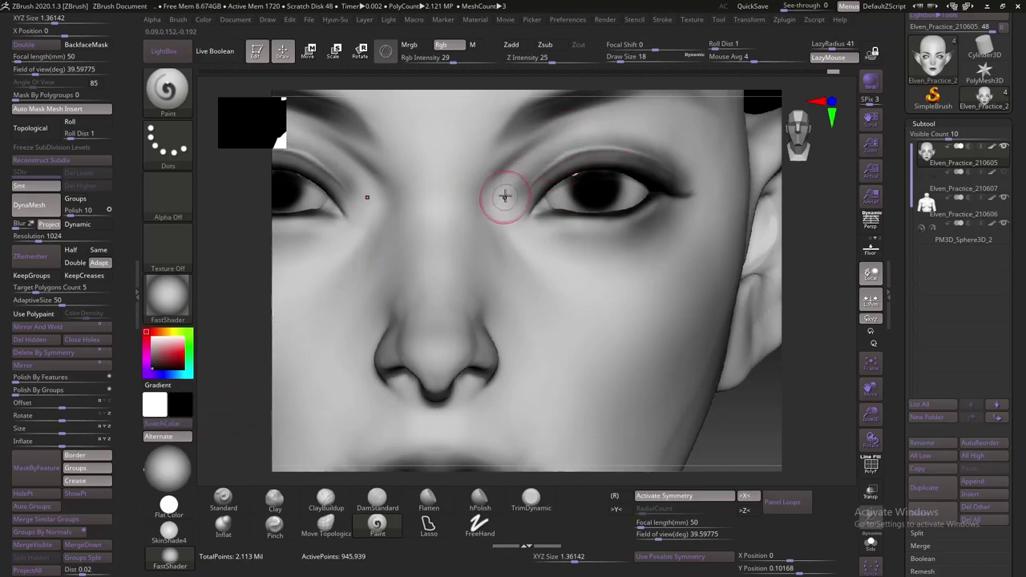
pyautogui.moveTo(546, 177); pyautogui.dragTo(678, 160)
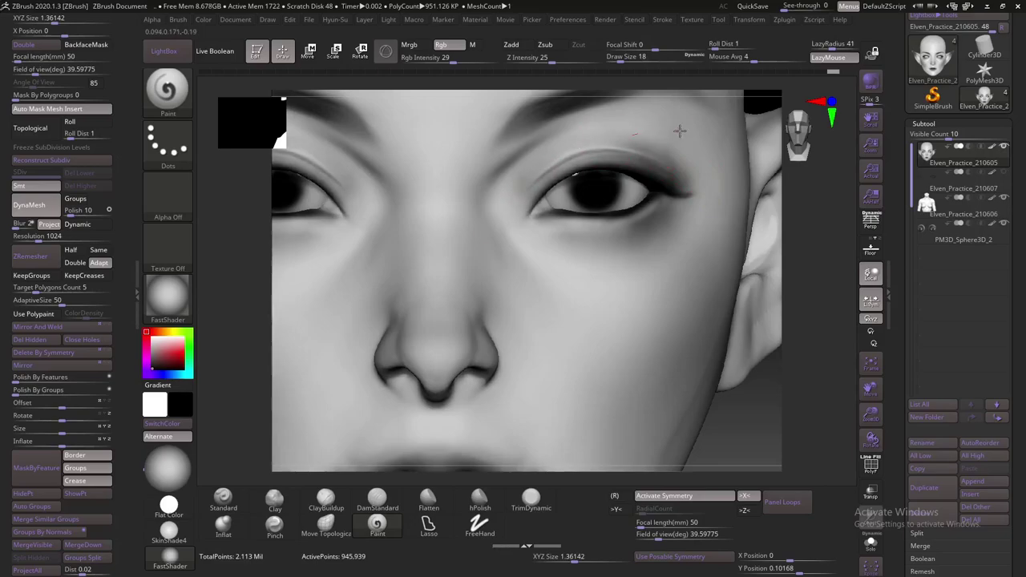
pyautogui.keyDown('ctrl'); pyautogui.moveTo(710, 149); pyautogui.dragTo(533, 173, button='right'); pyautogui.keyUp('ctrl')
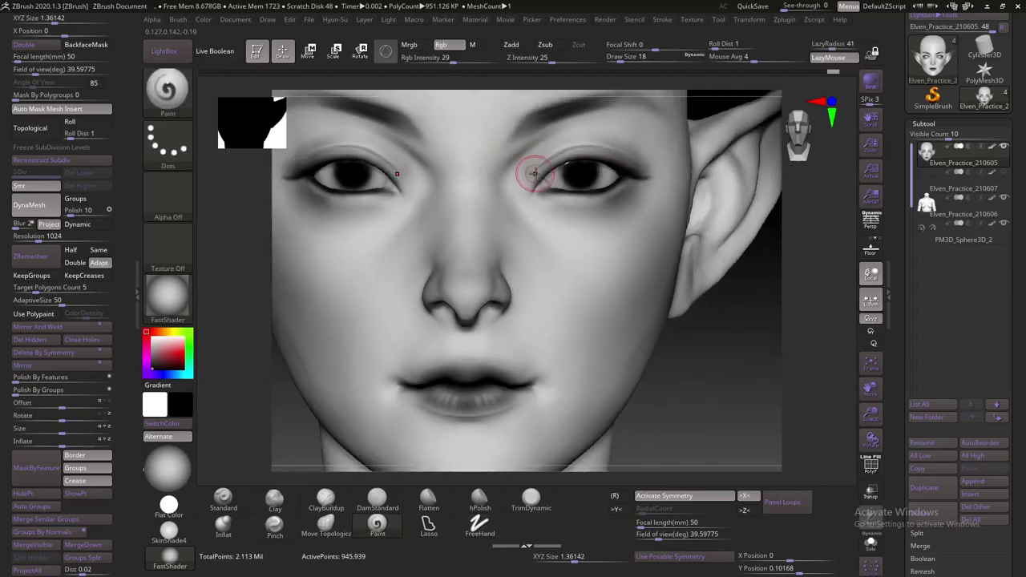
pyautogui.press(']')
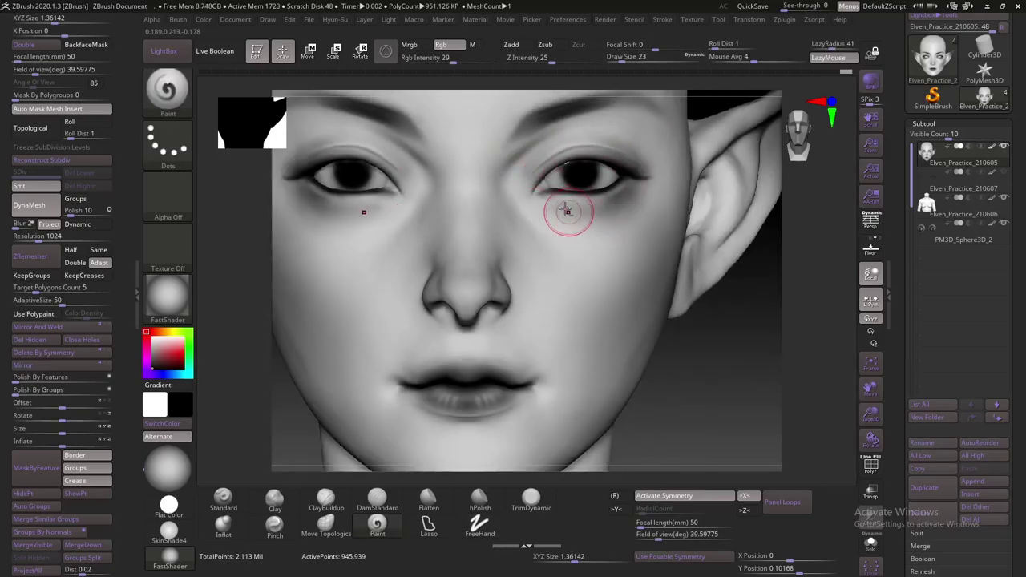
pyautogui.press(']')
pyautogui.press(']')
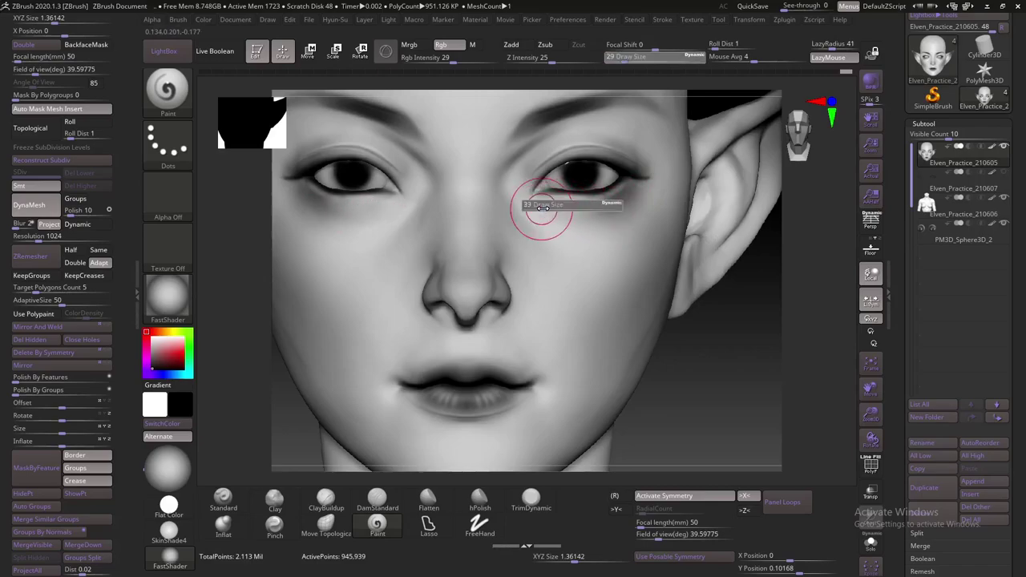
pyautogui.moveTo(538, 214); pyautogui.dragTo(614, 217)
# Darken the area above both eyes, turn off LazyMouse, and frame the bust from the front
pyautogui.moveTo(762, 291)
pyautogui.mouseDown()
pyautogui.moveTo(592, 141)
pyautogui.moveTo(595, 161)
pyautogui.mouseUp()
pyautogui.press('s')
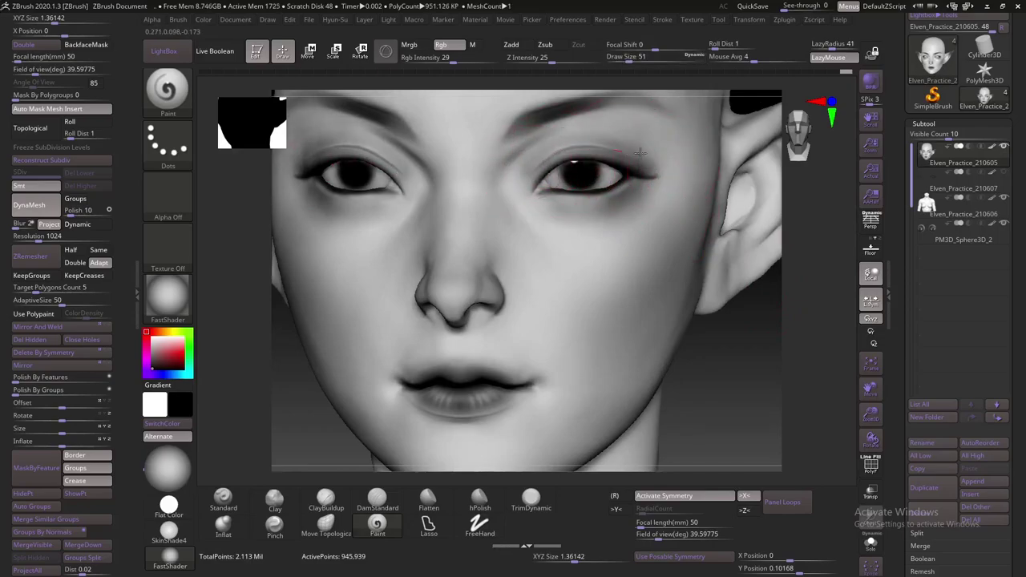
pyautogui.keyDown('ctrl'); pyautogui.moveTo(613, 149); pyautogui.dragTo(331, 347, button='right'); pyautogui.keyUp('ctrl')
pyautogui.moveTo(331, 347); pyautogui.dragTo(355, 286)
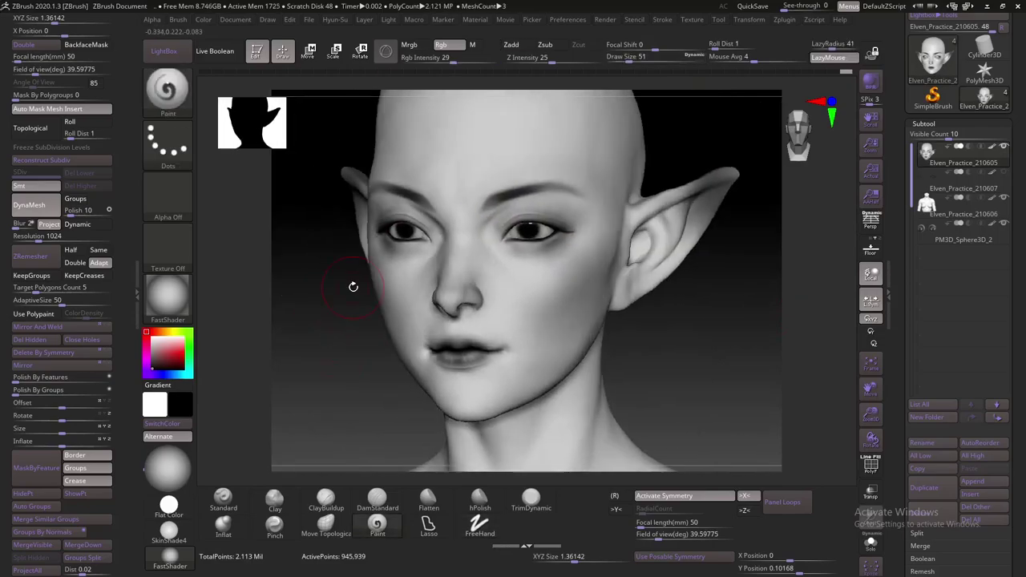
pyautogui.keyDown('ctrl'); pyautogui.moveTo(355, 286); pyautogui.dragTo(514, 217, button='right'); pyautogui.keyUp('ctrl')
pyautogui.moveTo(513, 217); pyautogui.dragTo(584, 222)
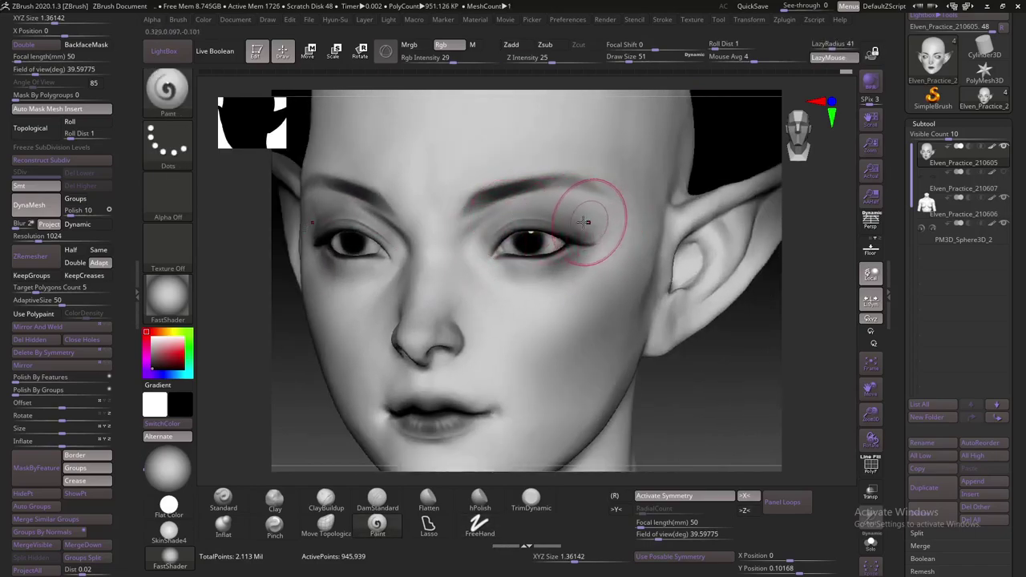
pyautogui.moveTo(678, 263); pyautogui.dragTo(705, 279)
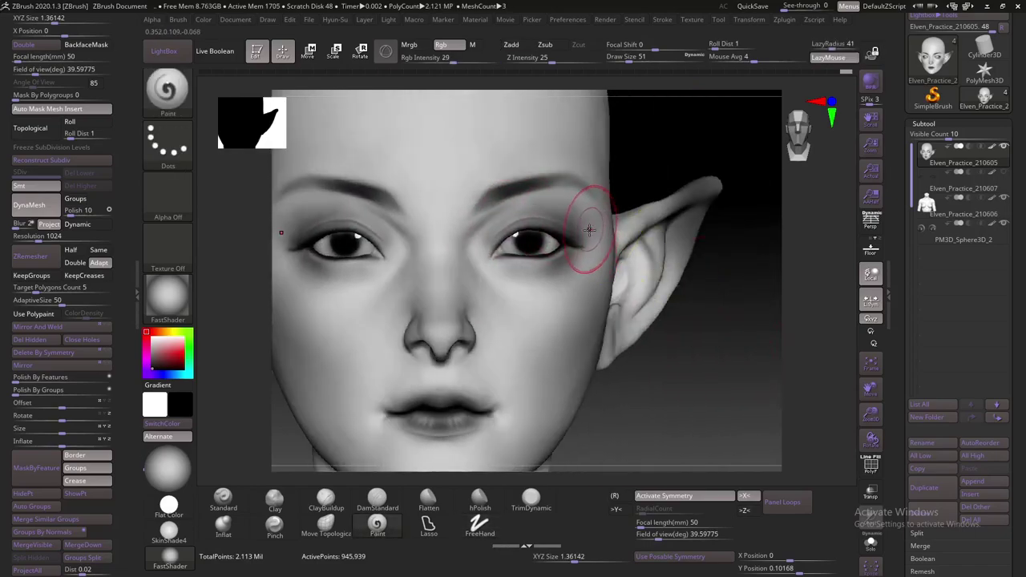
pyautogui.moveTo(772, 291); pyautogui.dragTo(769, 270)
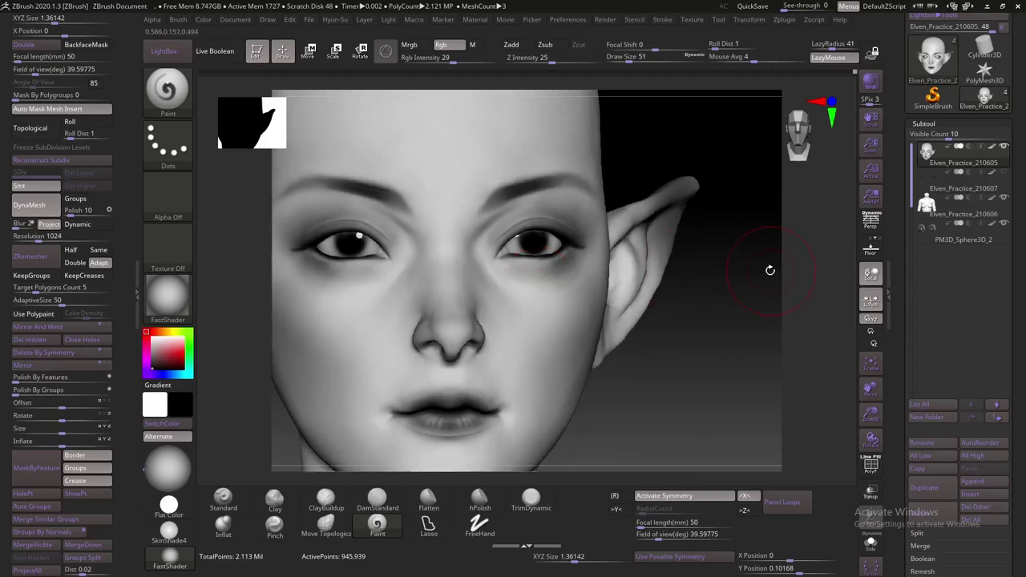
pyautogui.press('l')
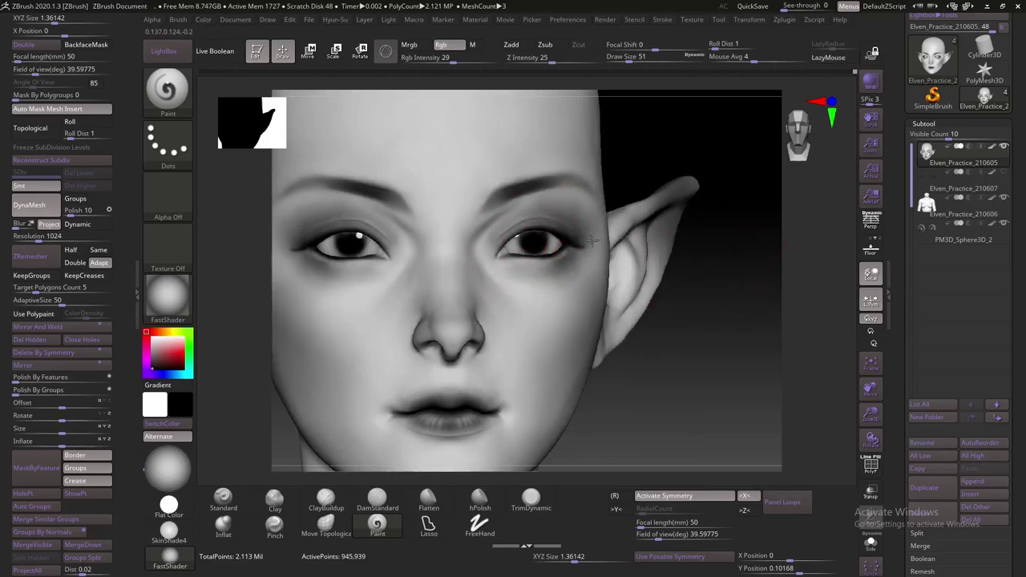
pyautogui.press('f')
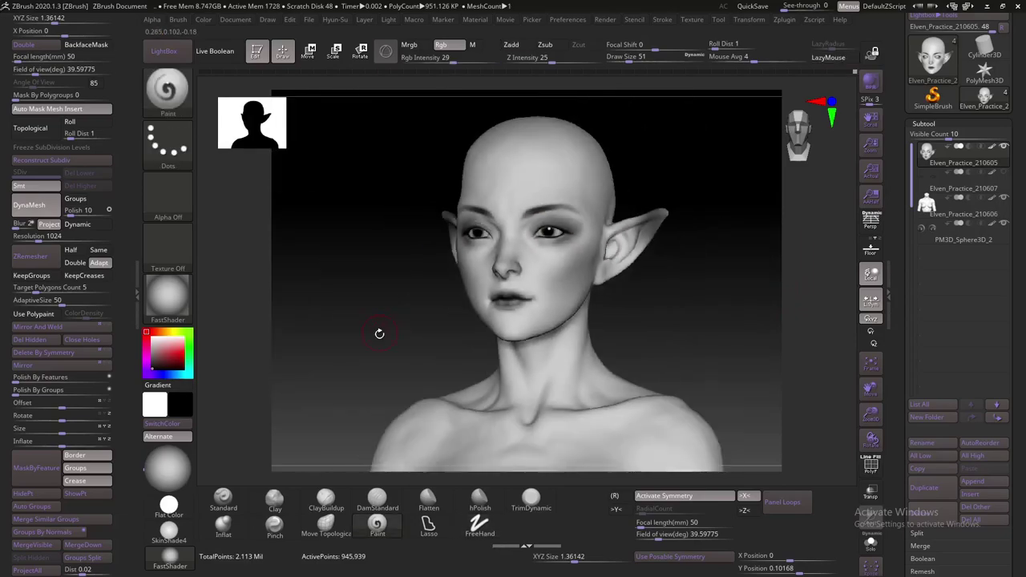
pyautogui.moveTo(378, 328)
pyautogui.keyDown('shift'); pyautogui.mouseDown()
pyautogui.moveTo(416, 293)
pyautogui.moveTo(549, 309)
pyautogui.moveTo(676, 240)
pyautogui.moveTo(538, 263)
pyautogui.moveTo(811, 370)
pyautogui.mouseUp(); pyautogui.keyUp('shift')
# Zoom in to a frontal close-up of the eyes and set the brush size to 11
pyautogui.moveTo(838, 317); pyautogui.dragTo(606, 255)
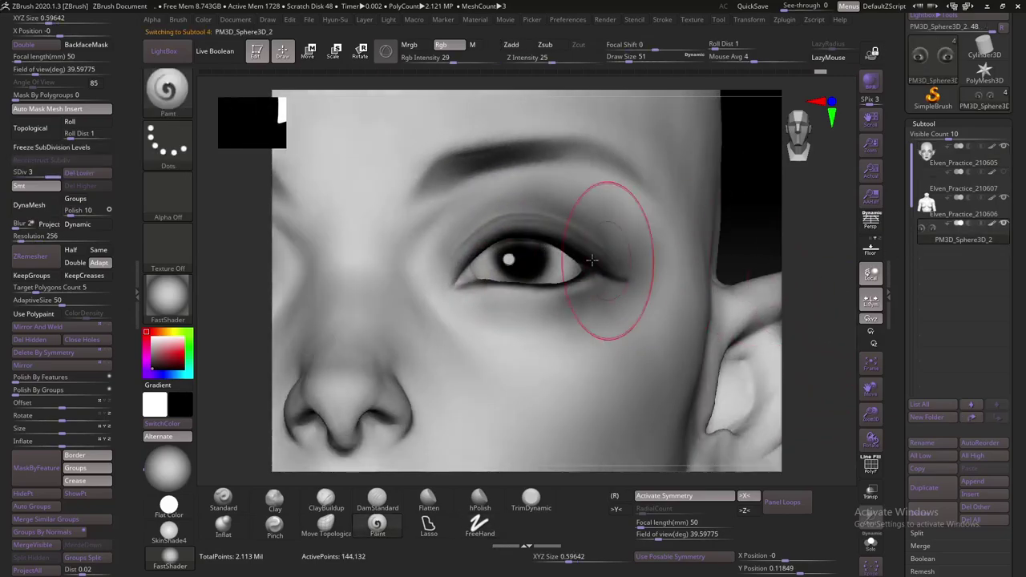
pyautogui.press('[')
pyautogui.press('[')
pyautogui.press('[')
pyautogui.press('[')
pyautogui.press('[')
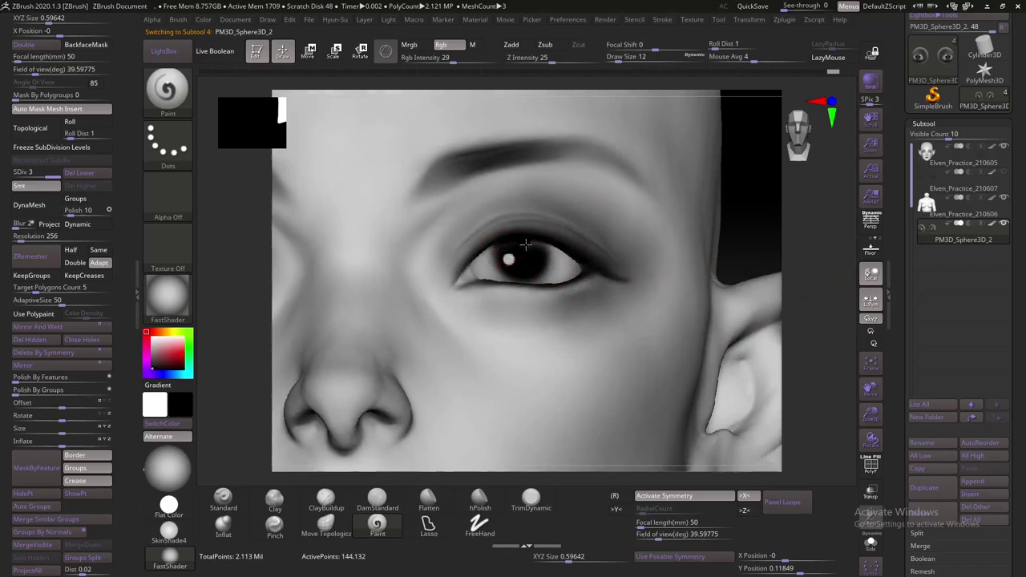
pyautogui.moveTo(544, 253); pyautogui.dragTo(636, 201, button='right')
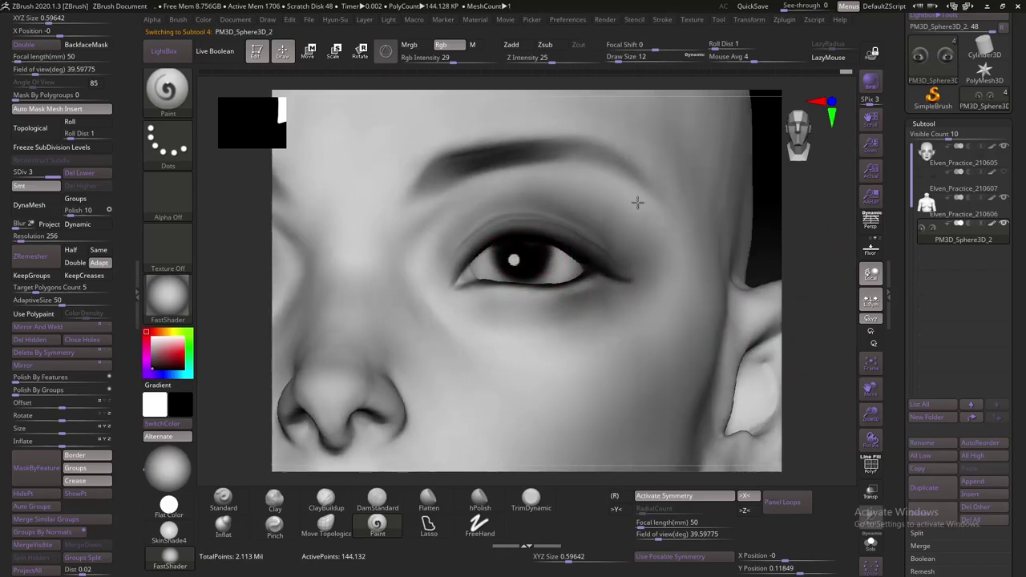
pyautogui.press('[')
pyautogui.press(']')
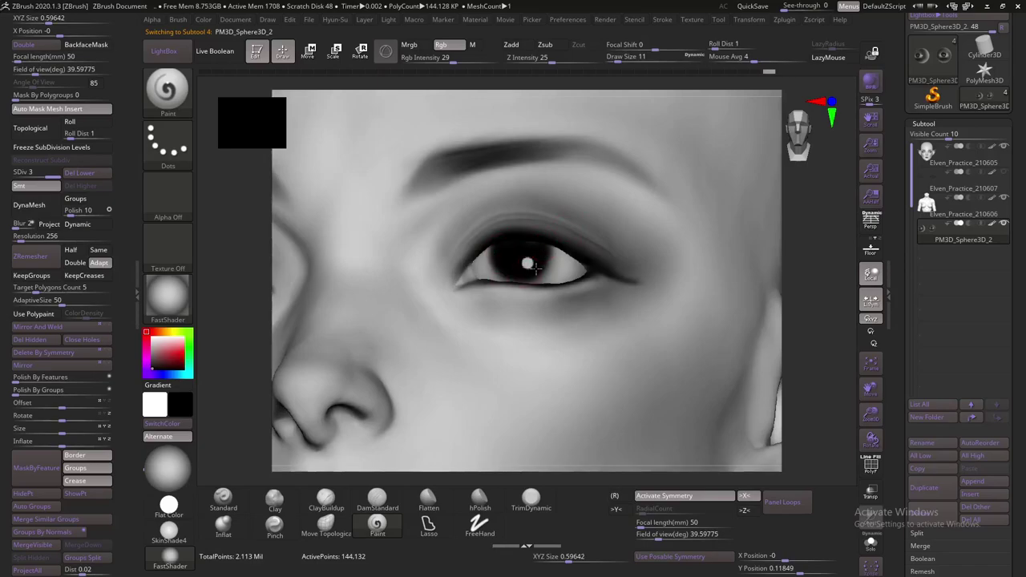
pyautogui.moveTo(799, 237); pyautogui.dragTo(513, 268, button='right')
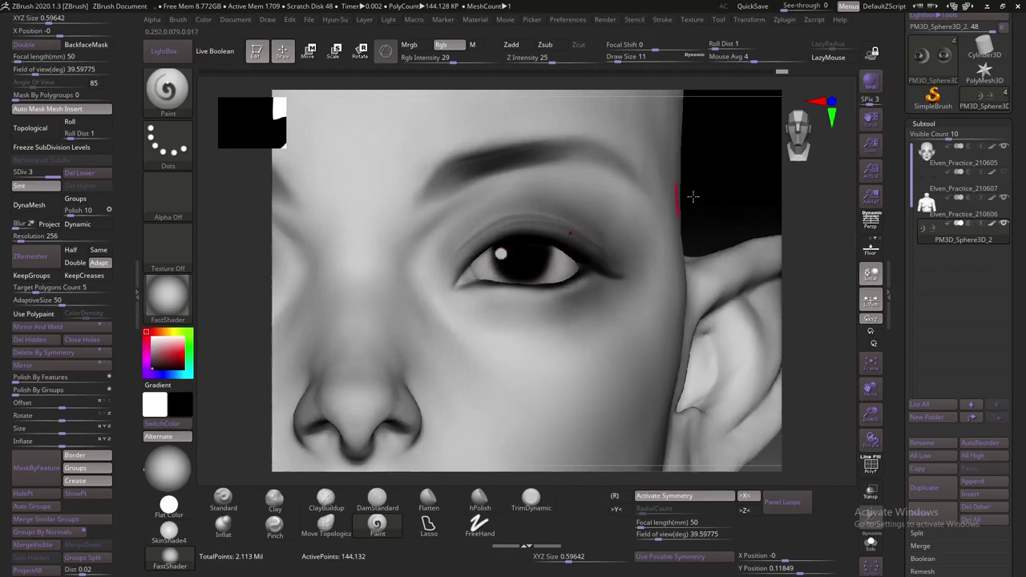
pyautogui.moveTo(739, 194); pyautogui.dragTo(533, 269)
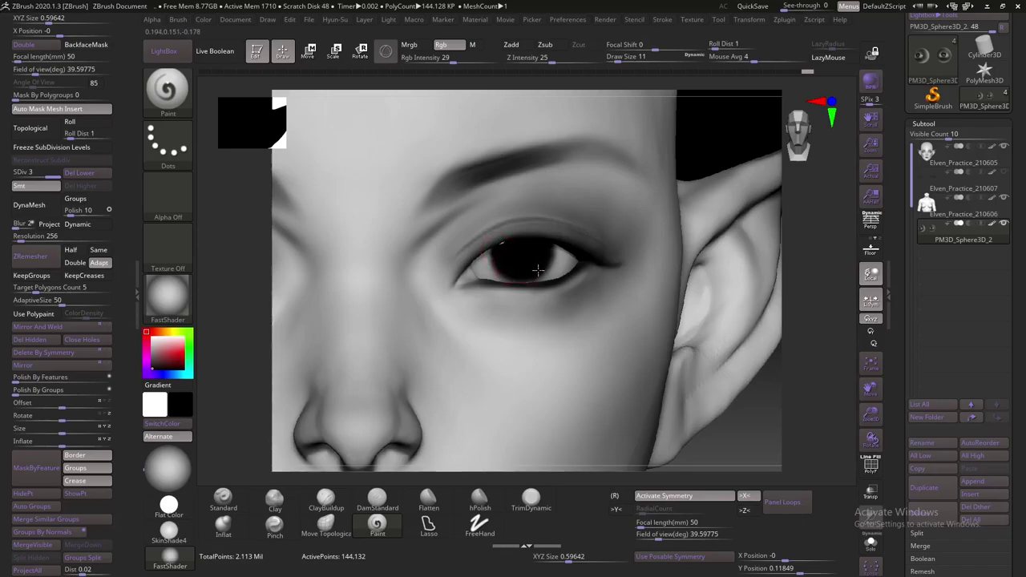
pyautogui.moveTo(549, 252)
pyautogui.keyDown('ctrl'); pyautogui.mouseDown(button='right')
pyautogui.moveTo(703, 315)
pyautogui.moveTo(569, 230)
pyautogui.moveTo(580, 210)
pyautogui.mouseUp(button='right'); pyautogui.keyUp('ctrl')
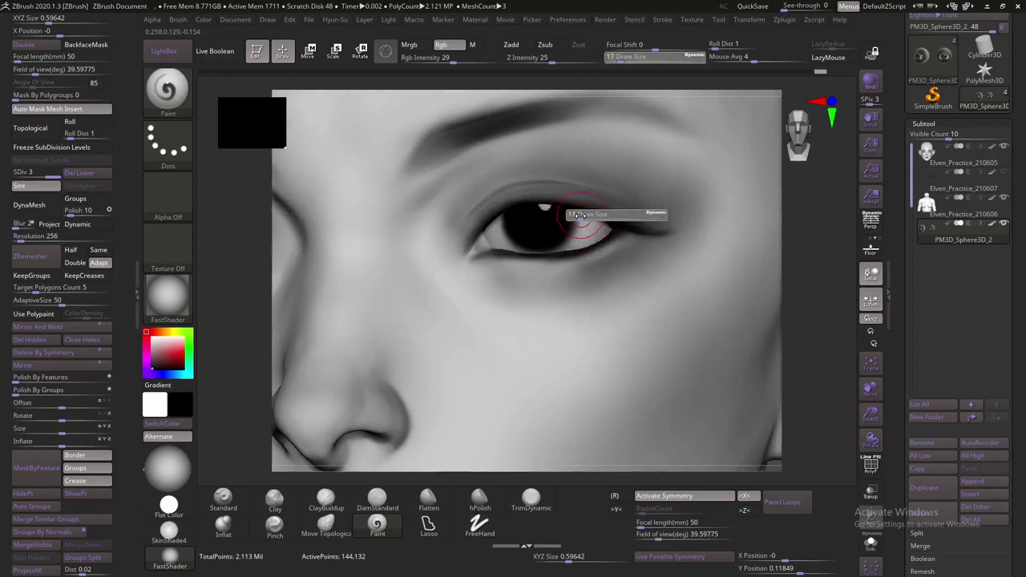
# Paint white beside the pupil, switch back to black, and make the head see-through
pyautogui.click(162, 423)
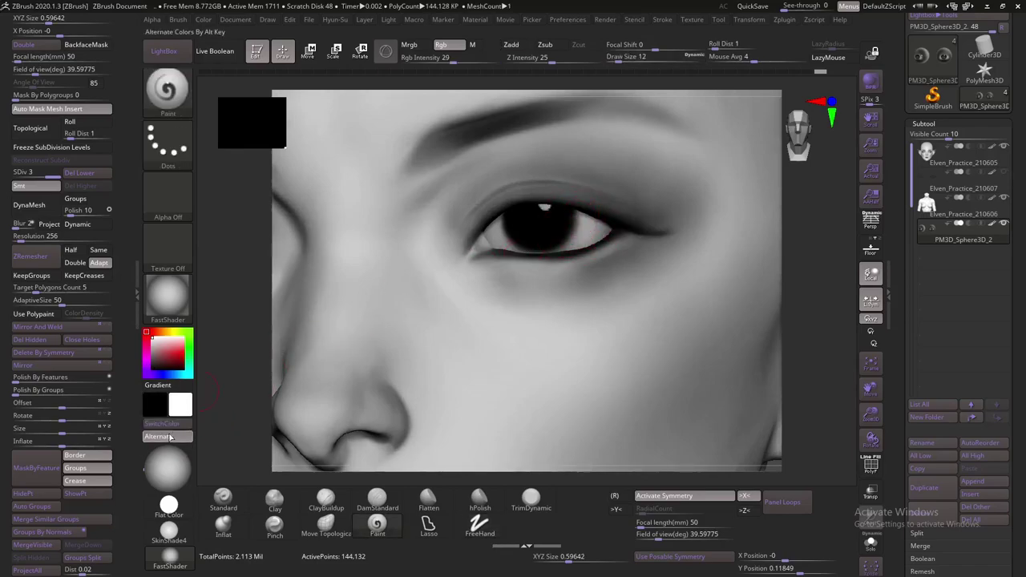
pyautogui.press('v')
pyautogui.moveTo(590, 232); pyautogui.dragTo(593, 226)
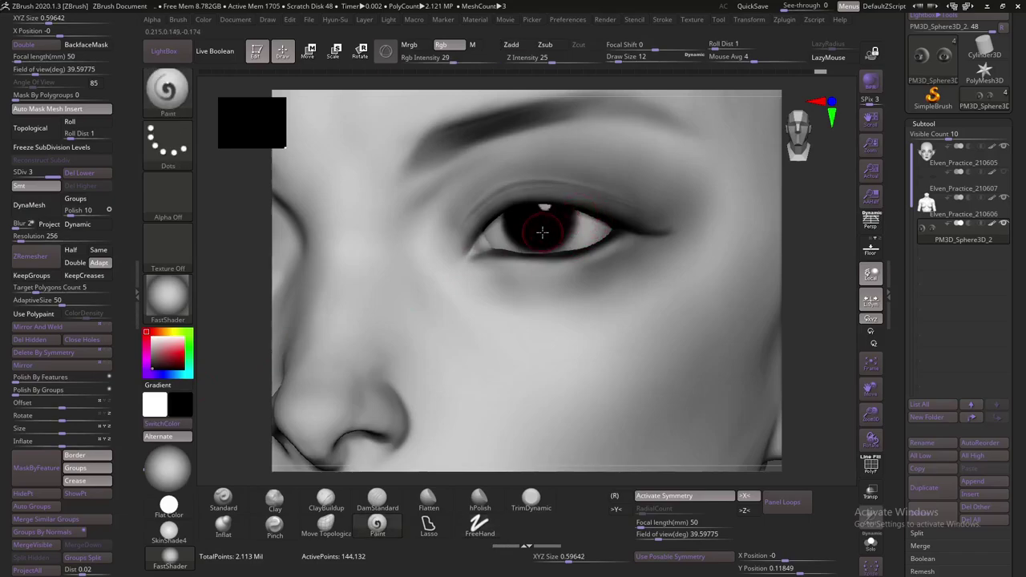
pyautogui.click(190, 425)
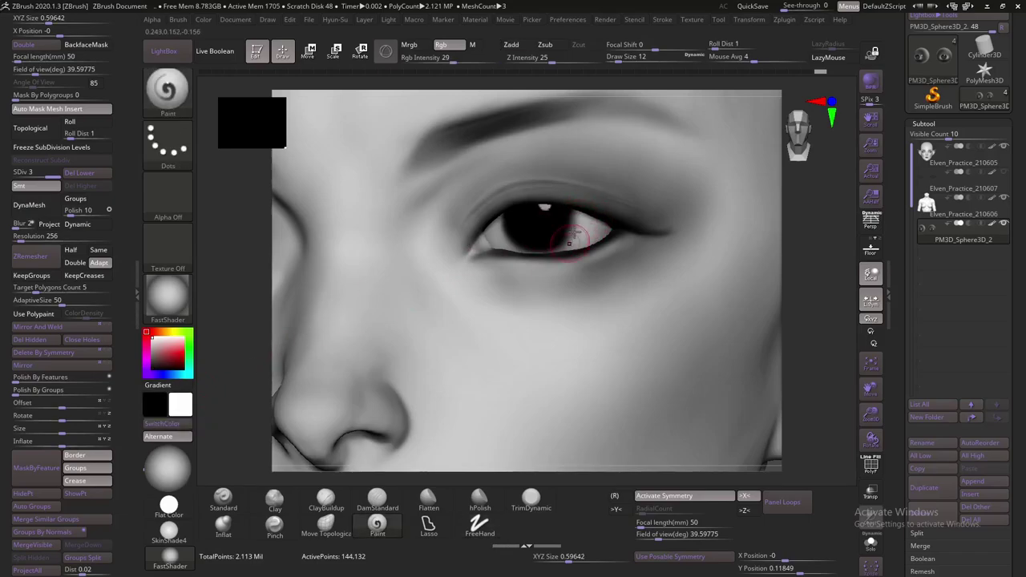
pyautogui.moveTo(792, 252); pyautogui.dragTo(741, 232)
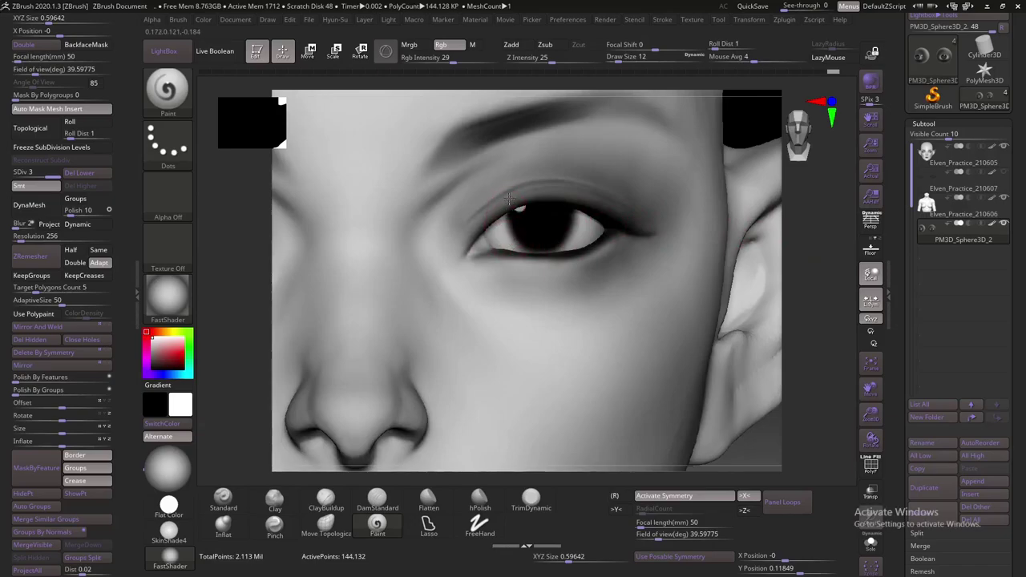
pyautogui.moveTo(787, 233); pyautogui.dragTo(765, 236)
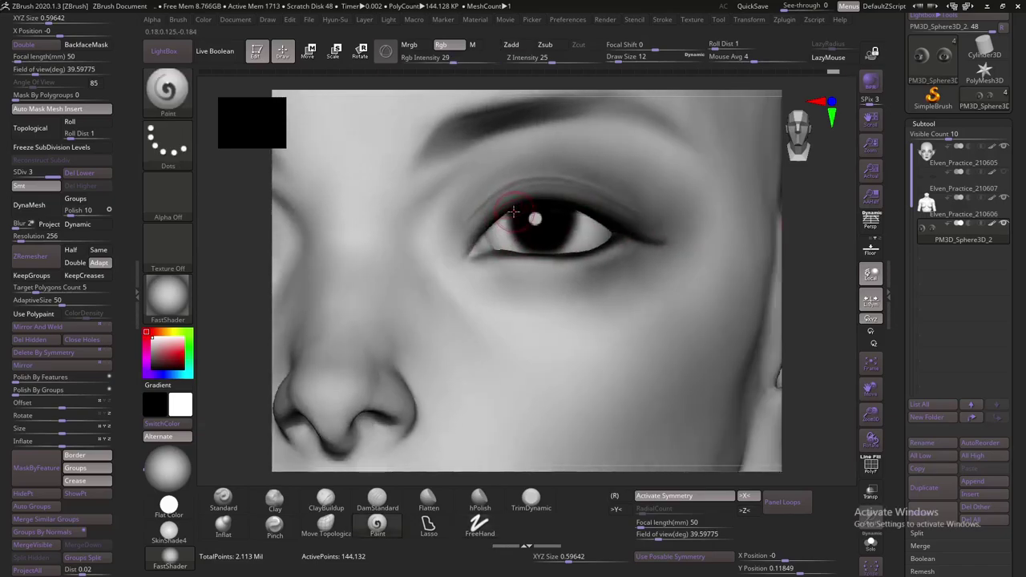
pyautogui.hotkey('ctrl', 'shift', 't')
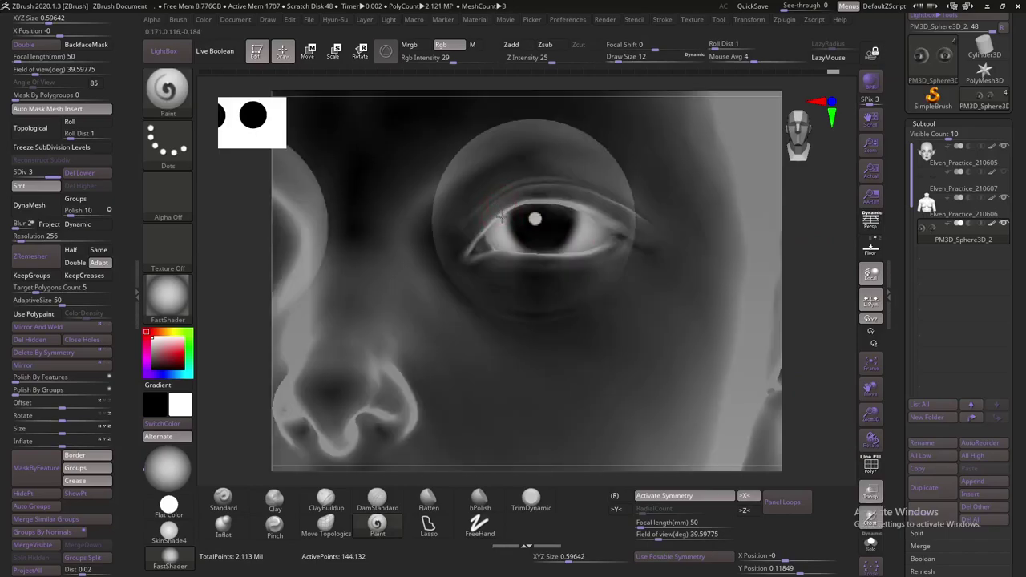
# Paint pink at the eye's inner corner and lower lid, then swap the paint colours
pyautogui.moveTo(508, 200); pyautogui.dragTo(520, 256)
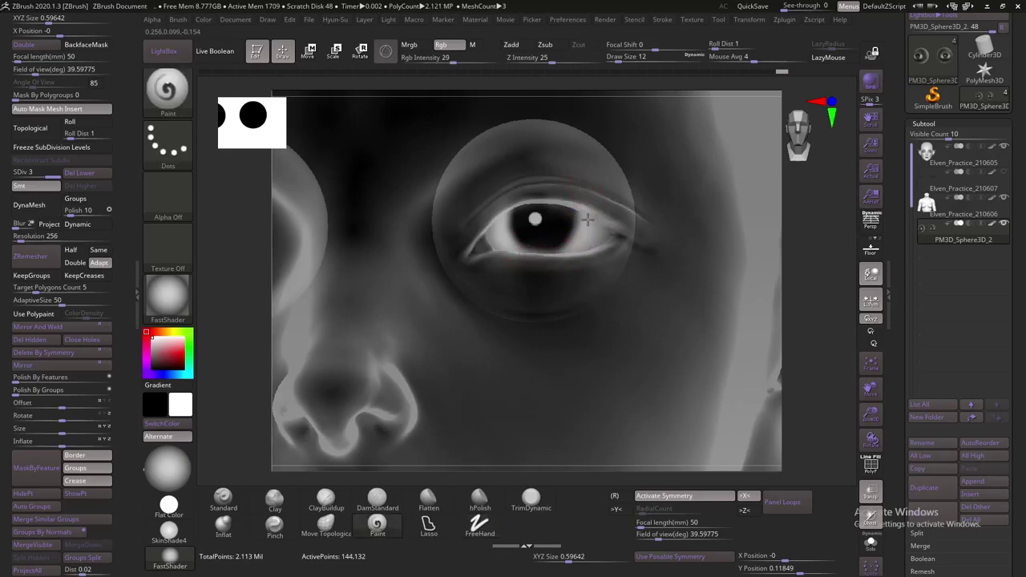
pyautogui.moveTo(584, 238); pyautogui.dragTo(534, 238, button='right')
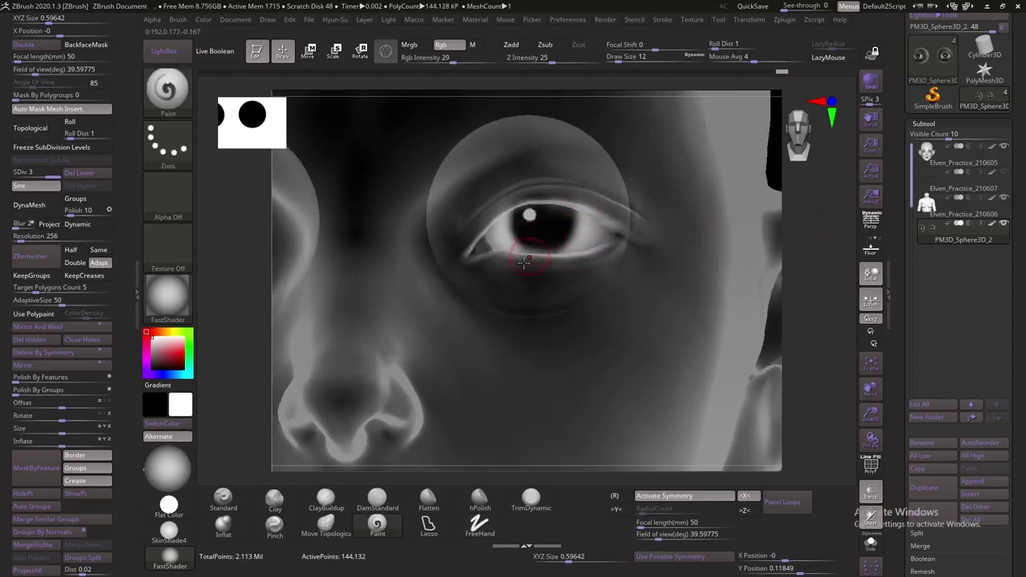
pyautogui.click(197, 416)
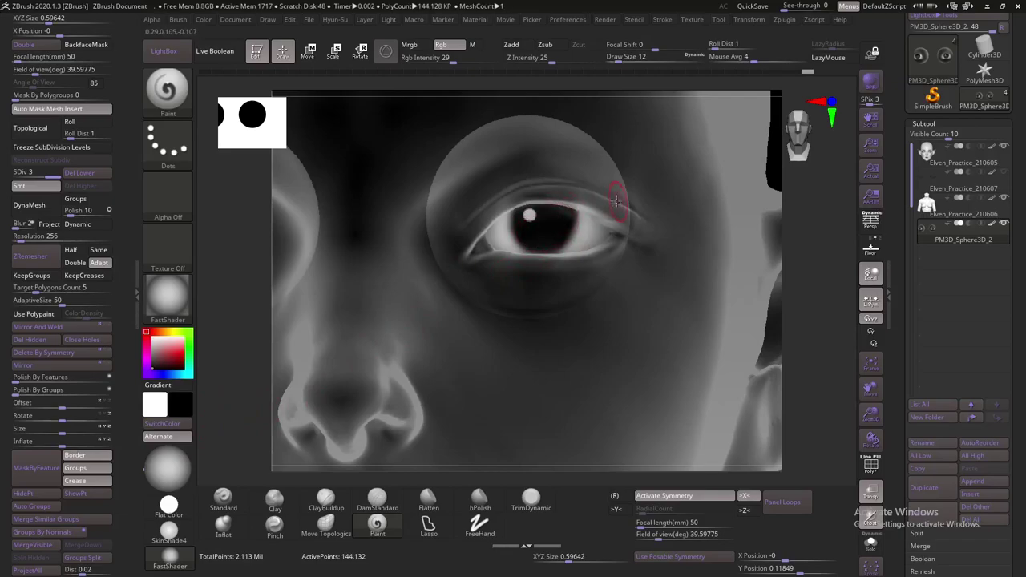
pyautogui.moveTo(800, 210); pyautogui.dragTo(781, 207)
pyautogui.click(196, 416)
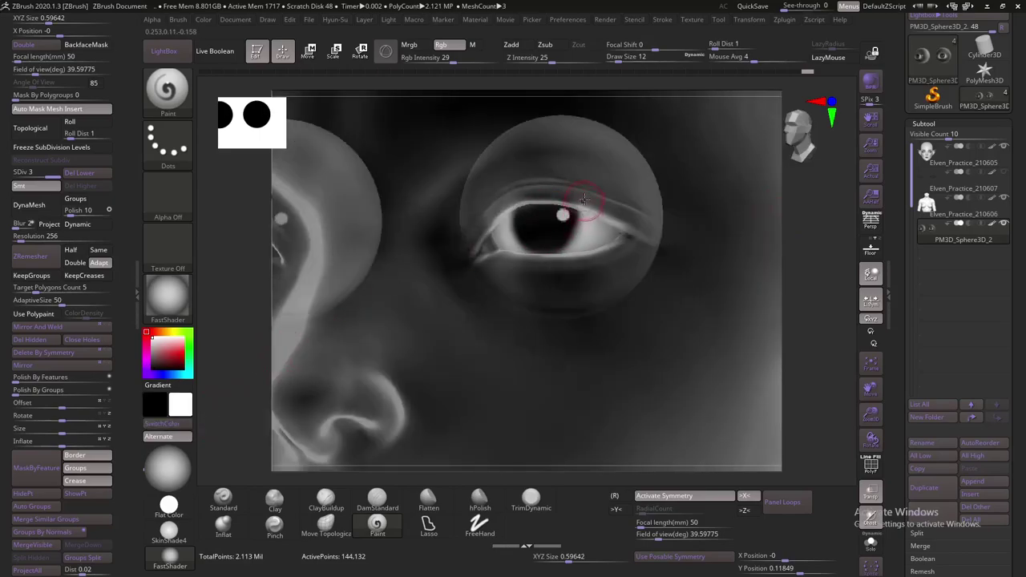
# At brush size 7, paint a faint reddish tint around the iris edge in a close front view
pyautogui.press('s')
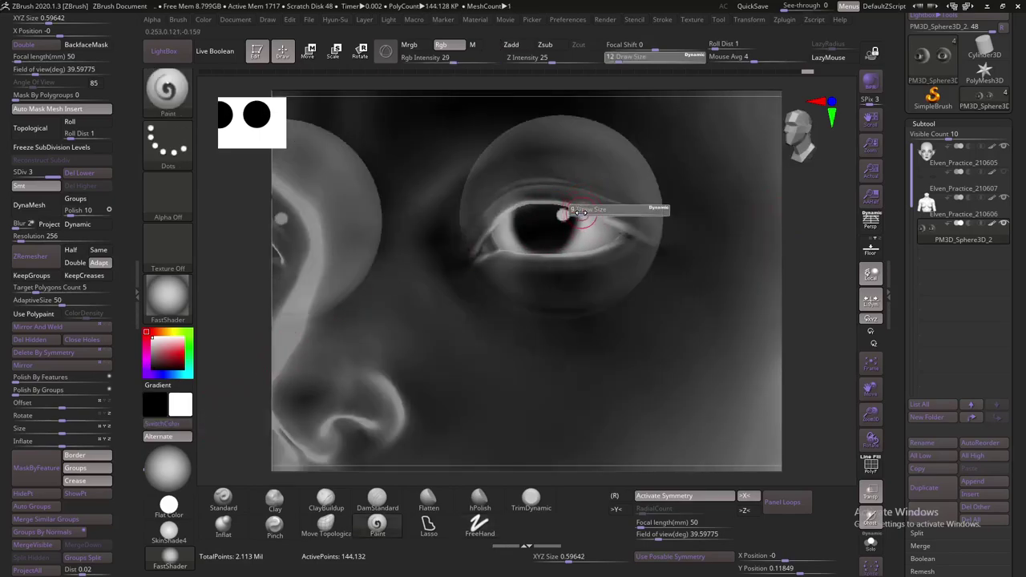
pyautogui.click(579, 214)
pyautogui.press('f')
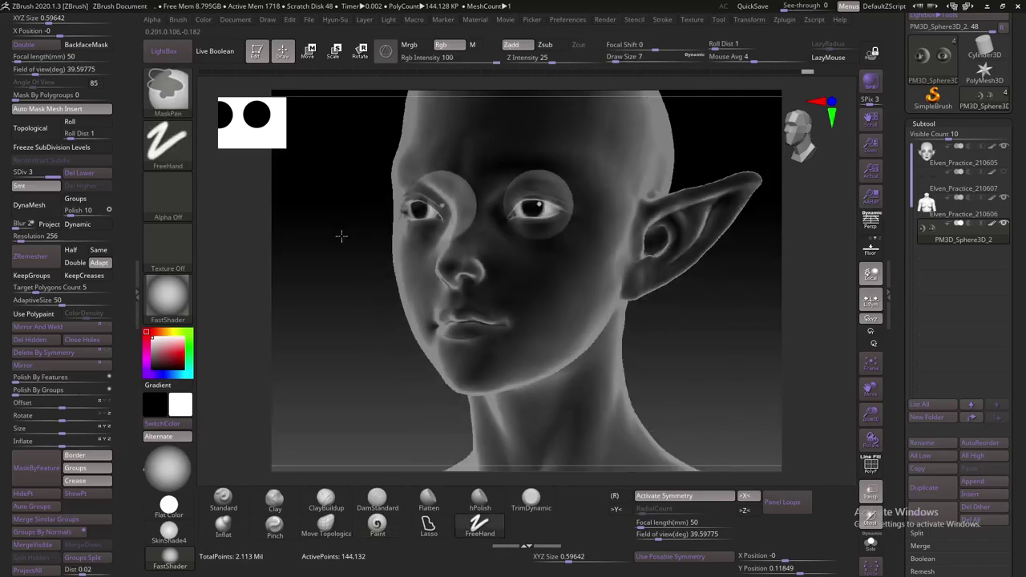
pyautogui.moveTo(673, 385)
pyautogui.keyDown('shift'); pyautogui.mouseDown()
pyautogui.moveTo(724, 384)
pyautogui.moveTo(688, 310)
pyautogui.moveTo(698, 293)
pyautogui.moveTo(664, 299)
pyautogui.mouseUp(); pyautogui.keyUp('shift')
pyautogui.scroll(3, 675, 297)
pyautogui.press('ctrl')
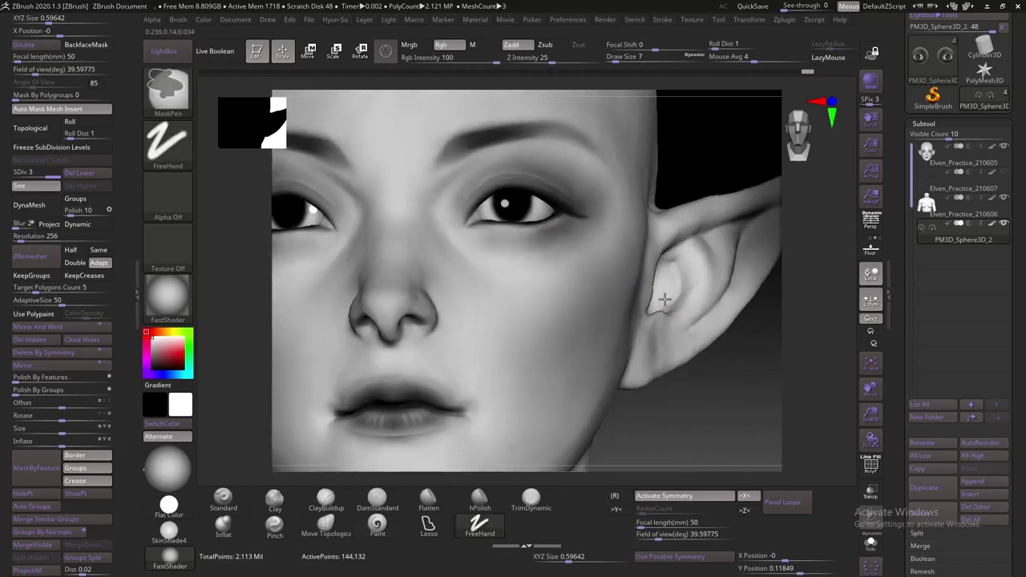
pyautogui.moveTo(664, 298); pyautogui.dragTo(510, 204, button='right')
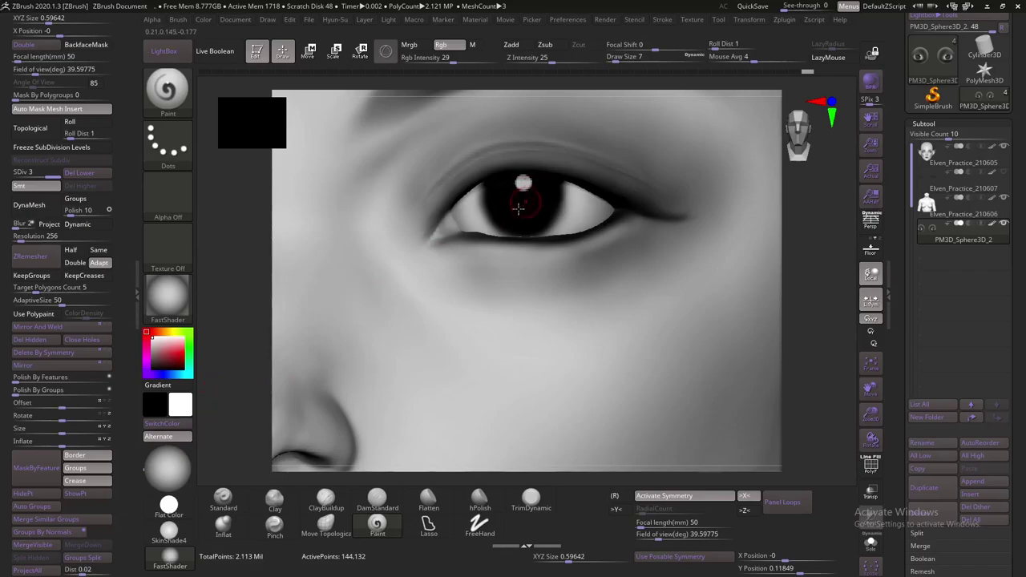
pyautogui.moveTo(518, 208); pyautogui.dragTo(507, 217)
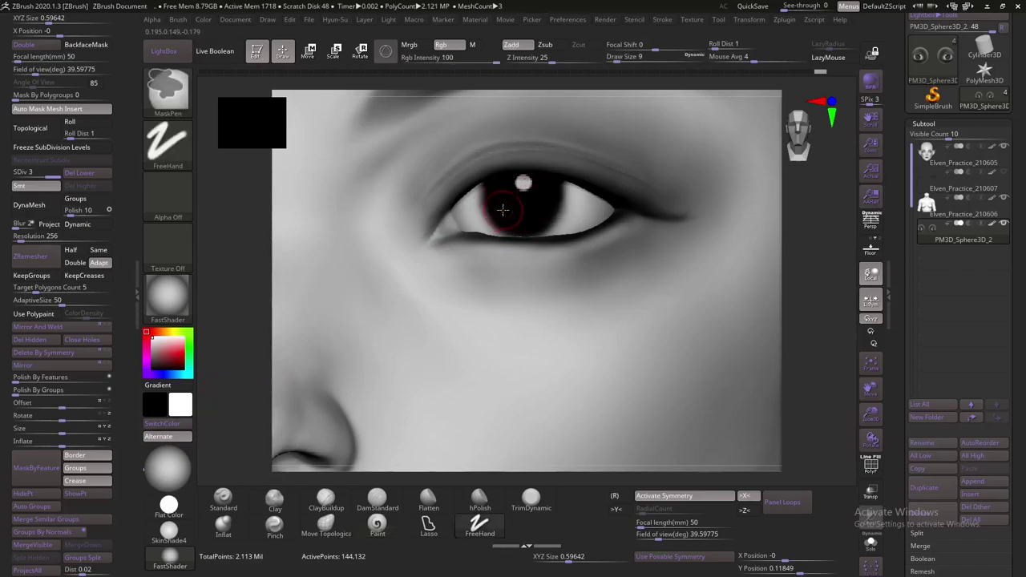
# Drop the brush to size 4 and dab reddish paint onto the lower iris
pyautogui.press(']')
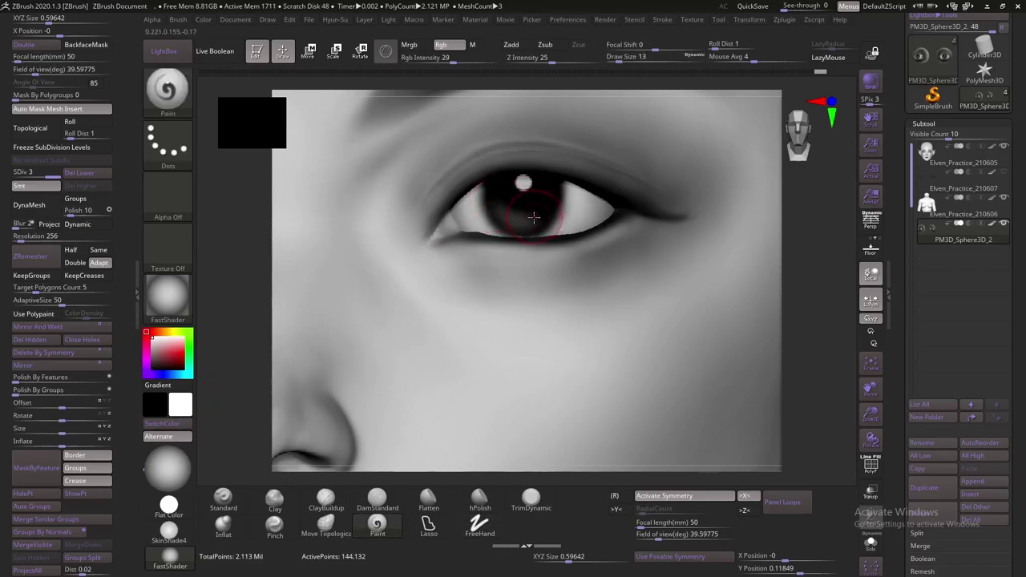
pyautogui.press('[')
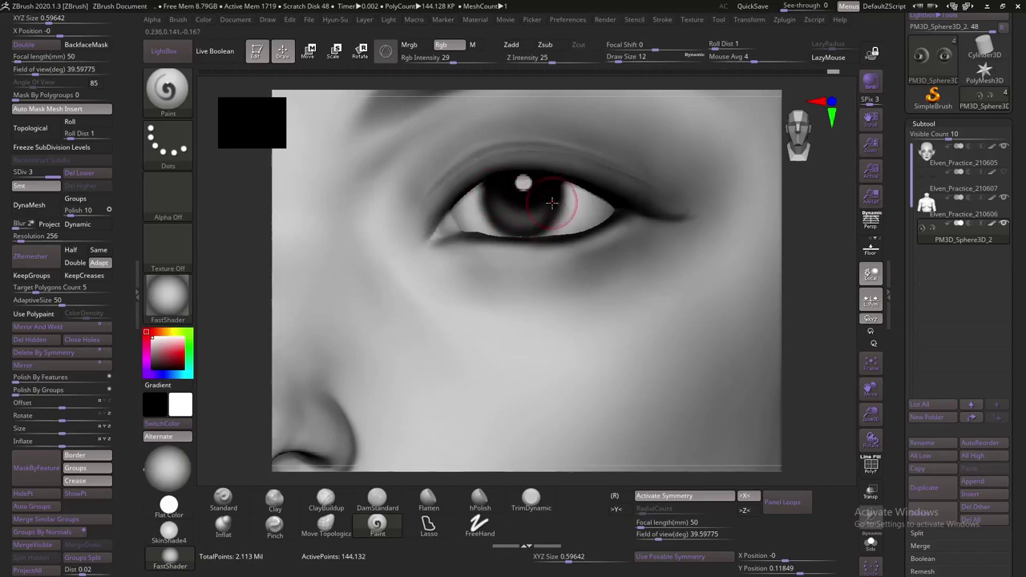
pyautogui.press('[')
pyautogui.press(']')
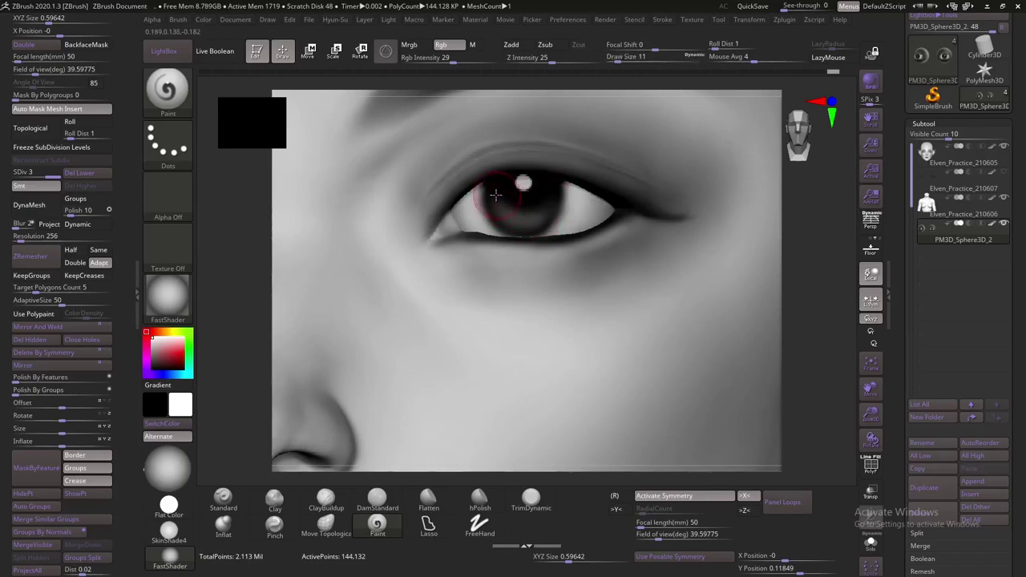
pyautogui.press('s')
pyautogui.click(507, 218)
pyautogui.moveTo(514, 214); pyautogui.dragTo(634, 224, button='right')
pyautogui.moveTo(820, 237); pyautogui.dragTo(561, 225, button='right')
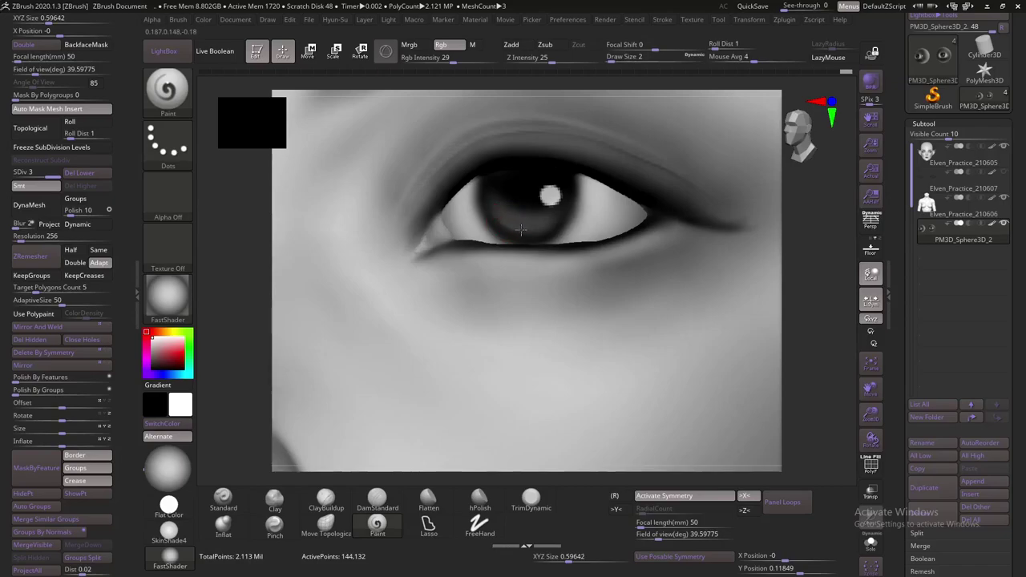
pyautogui.press(']')
pyautogui.moveTo(524, 226); pyautogui.dragTo(524, 230)
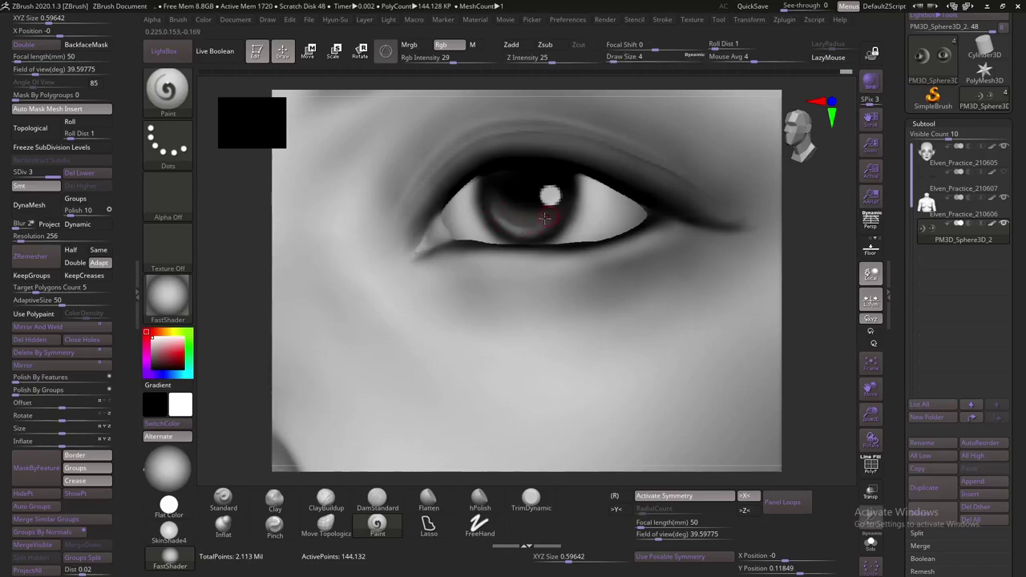
# Extend the pinkish tint across the lower iris with more size-4 strokes
pyautogui.press('s')
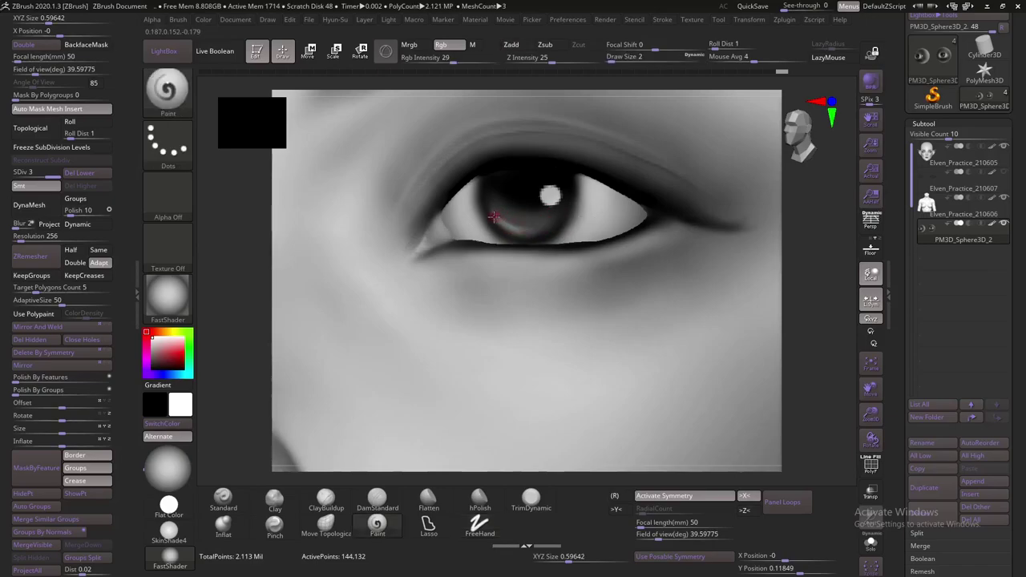
pyautogui.moveTo(515, 230); pyautogui.dragTo(551, 222)
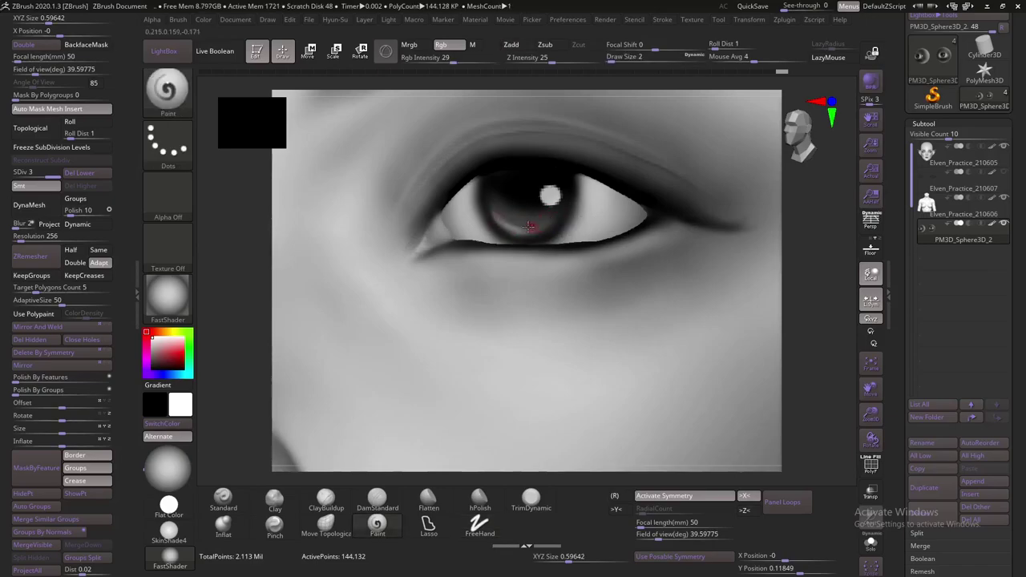
pyautogui.press('s')
pyautogui.moveTo(545, 220); pyautogui.dragTo(561, 209)
pyautogui.moveTo(542, 233)
pyautogui.keyDown('ctrl'); pyautogui.mouseDown(button='right')
pyautogui.moveTo(782, 389)
pyautogui.moveTo(696, 341)
pyautogui.moveTo(806, 339)
pyautogui.mouseUp(button='right'); pyautogui.keyUp('ctrl')
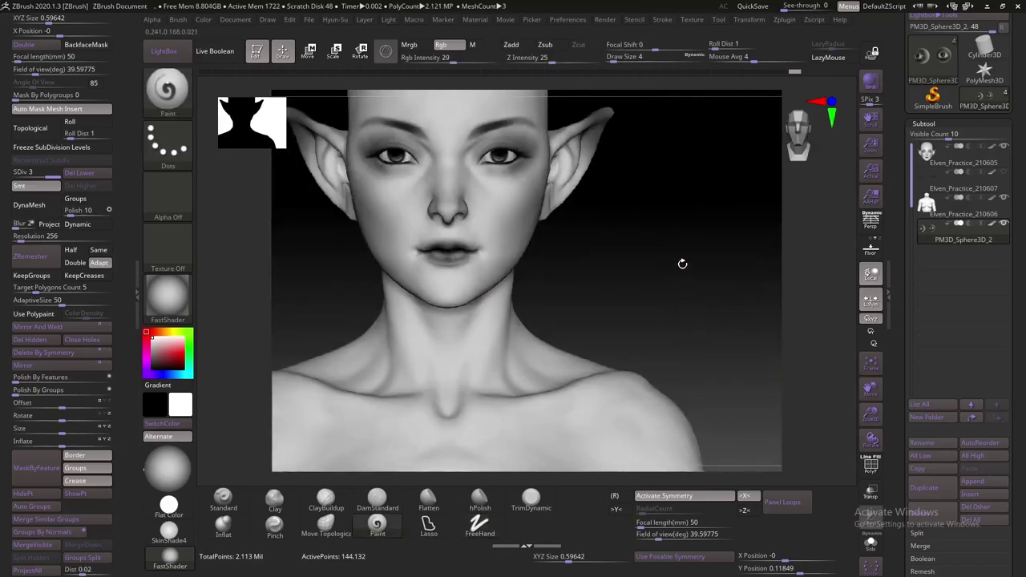
pyautogui.moveTo(751, 300)
pyautogui.keyDown('ctrl'); pyautogui.mouseDown(button='right')
pyautogui.moveTo(661, 290)
pyautogui.moveTo(609, 264)
pyautogui.moveTo(531, 265)
pyautogui.mouseUp(button='right'); pyautogui.keyUp('ctrl')
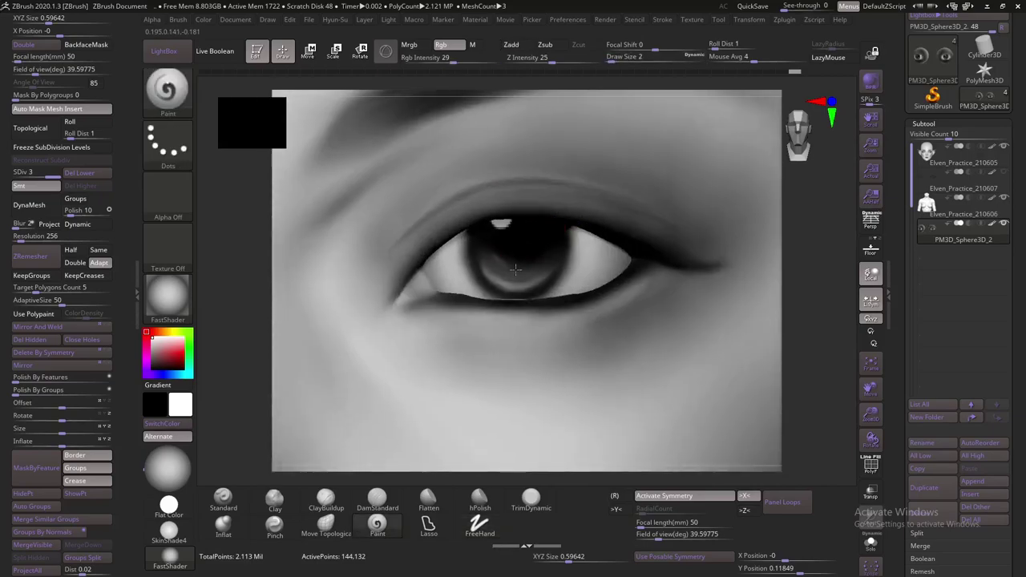
pyautogui.press('s')
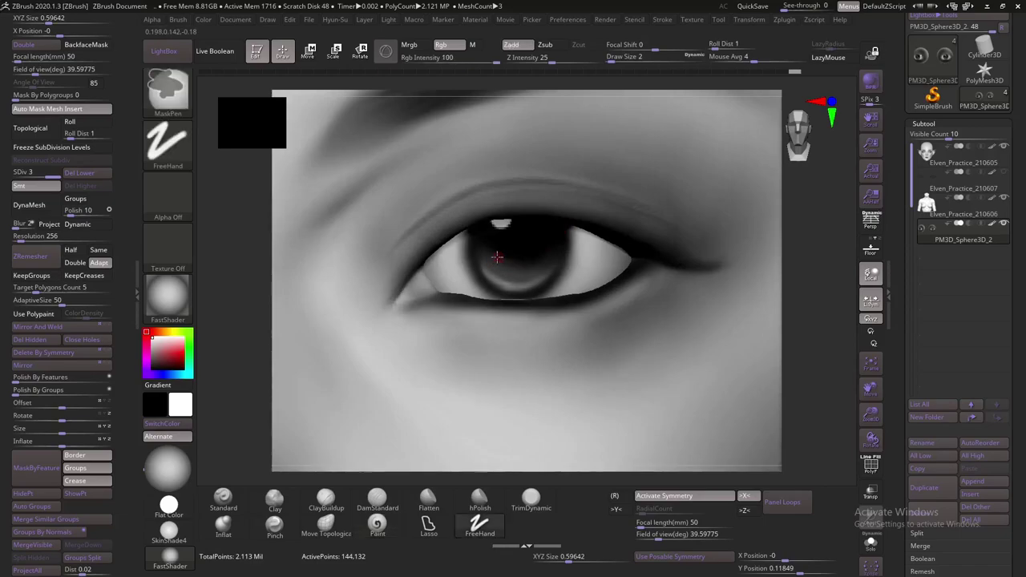
pyautogui.press(']')
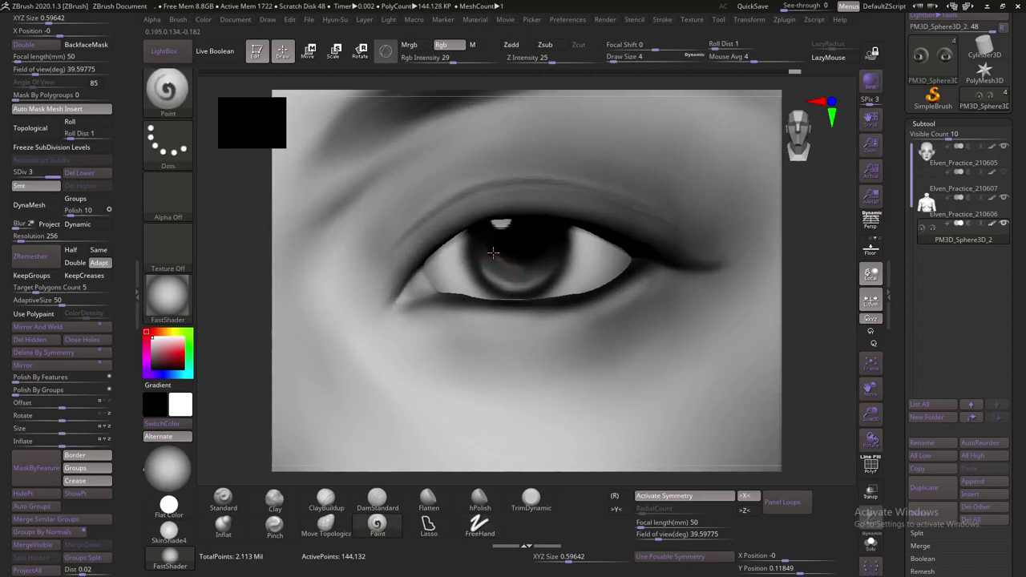
pyautogui.moveTo(497, 251); pyautogui.dragTo(490, 243)
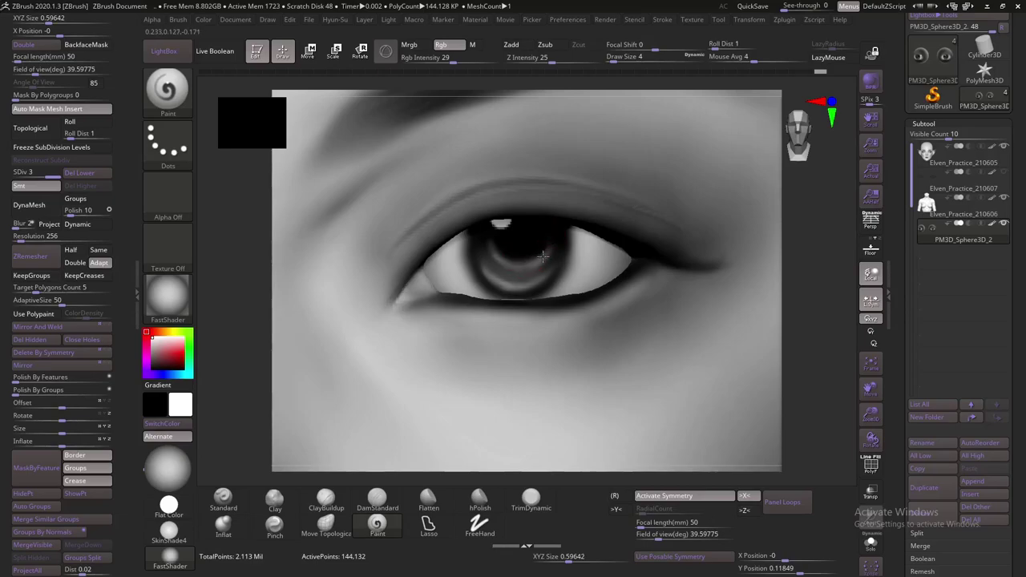
pyautogui.press('ctrl')
pyautogui.keyDown('ctrl'); pyautogui.moveTo(801, 254); pyautogui.dragTo(427, 286, button='right'); pyautogui.keyUp('ctrl')
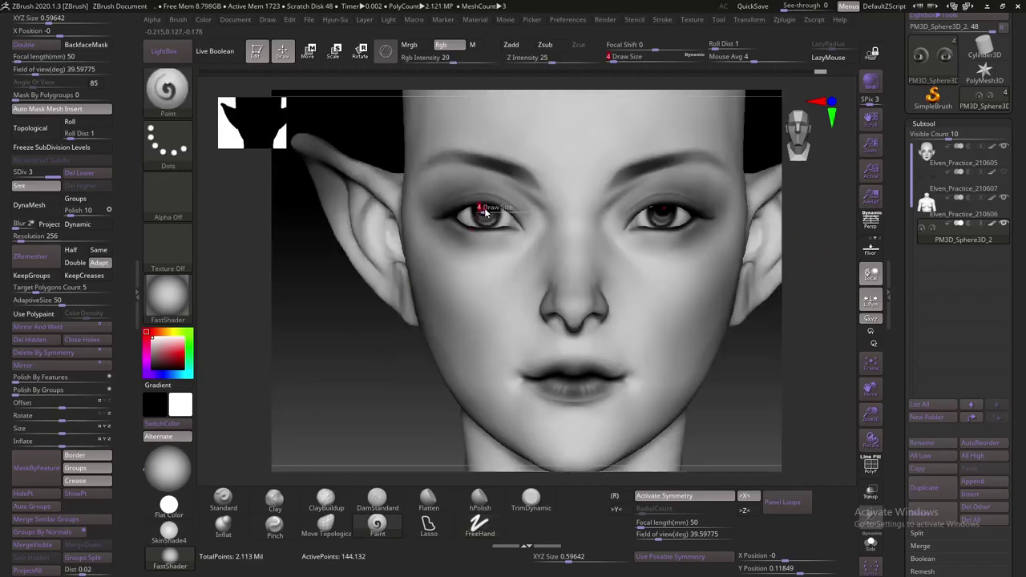
# Darken part of the right iris with a short stroke, then return to black as main colour
pyautogui.keyDown('ctrl'); pyautogui.moveTo(481, 212); pyautogui.dragTo(472, 218, button='right'); pyautogui.keyUp('ctrl')
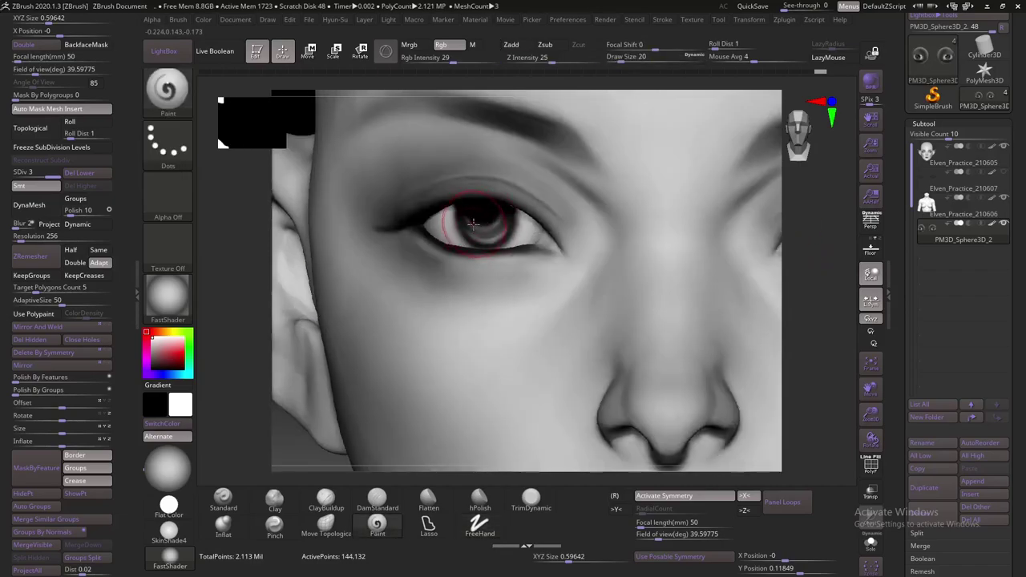
pyautogui.click(164, 423)
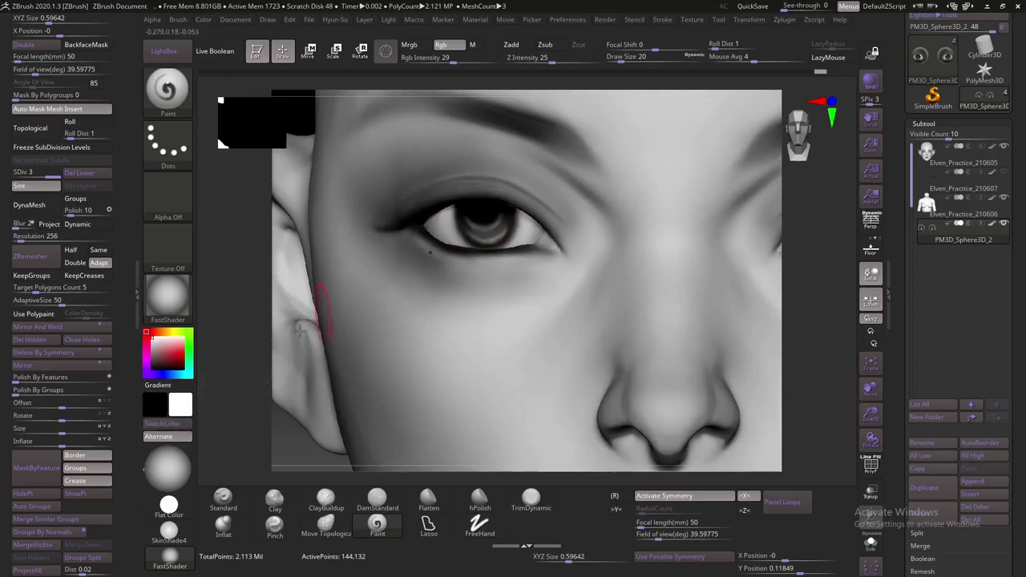
pyautogui.press('[')
pyautogui.moveTo(468, 217); pyautogui.dragTo(500, 217)
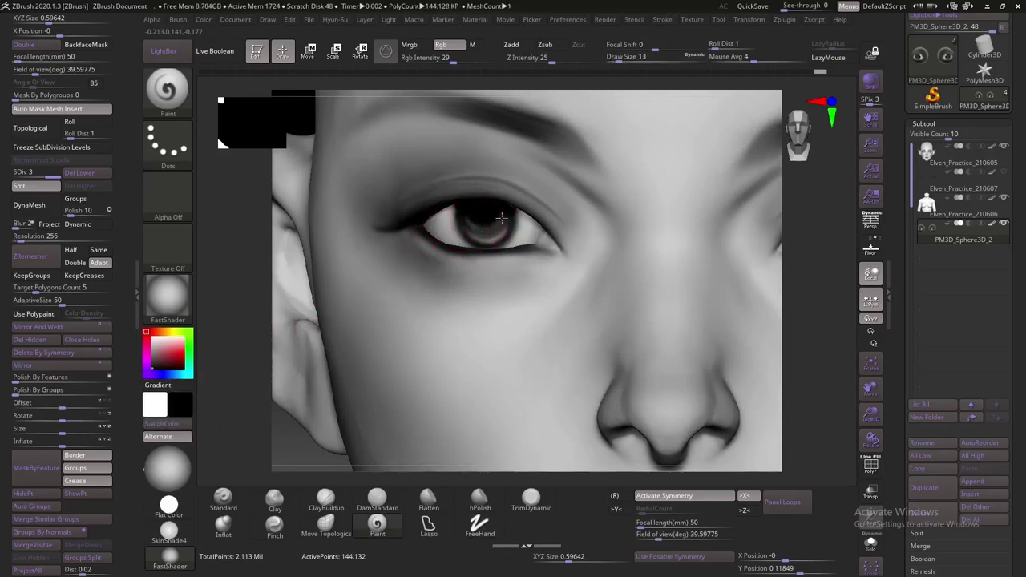
pyautogui.press('[')
pyautogui.moveTo(584, 201); pyautogui.dragTo(561, 228, button='right')
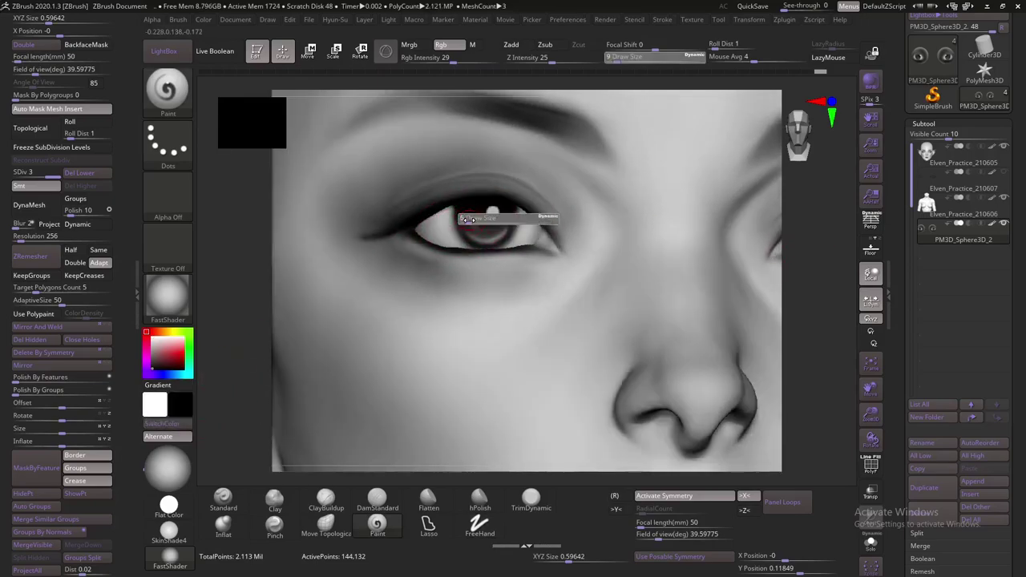
pyautogui.press('[')
pyautogui.click(167, 424)
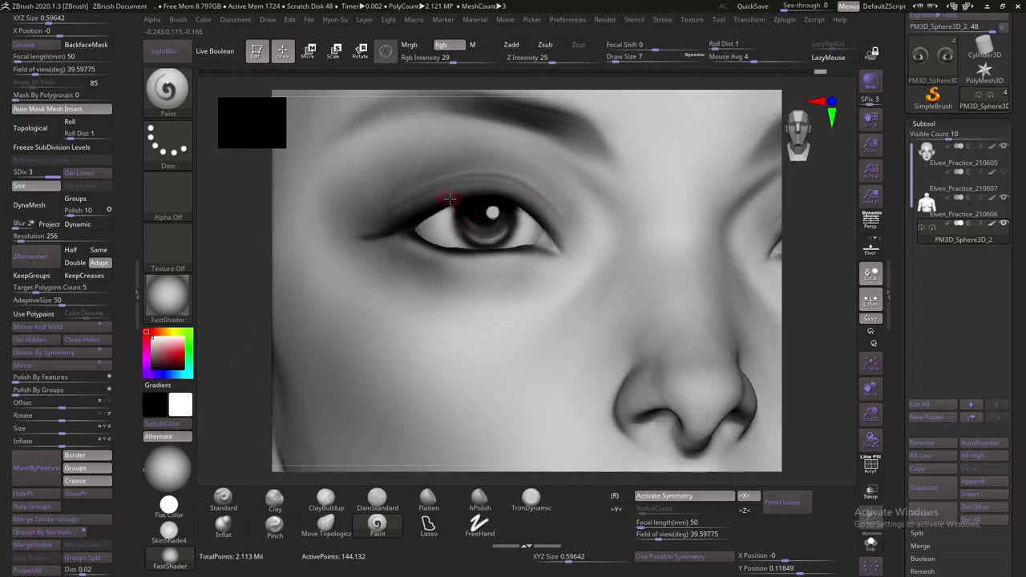
# Turn on Transp ghosting and darken the upper eyelid line with a size 3 brush
pyautogui.click(870, 491)
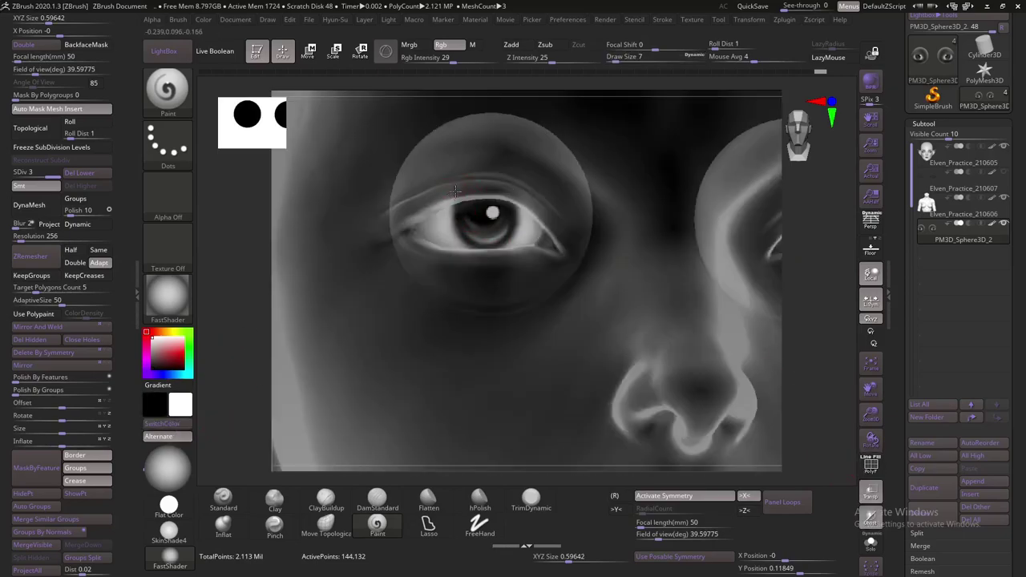
pyautogui.press(']')
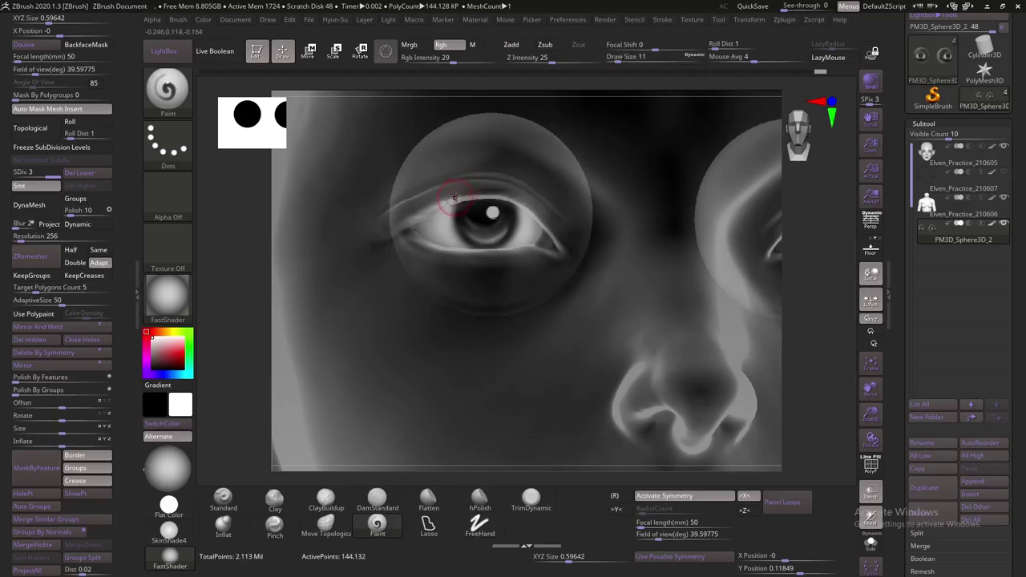
pyautogui.press('[')
pyautogui.press('[')
pyautogui.moveTo(545, 205); pyautogui.dragTo(451, 209)
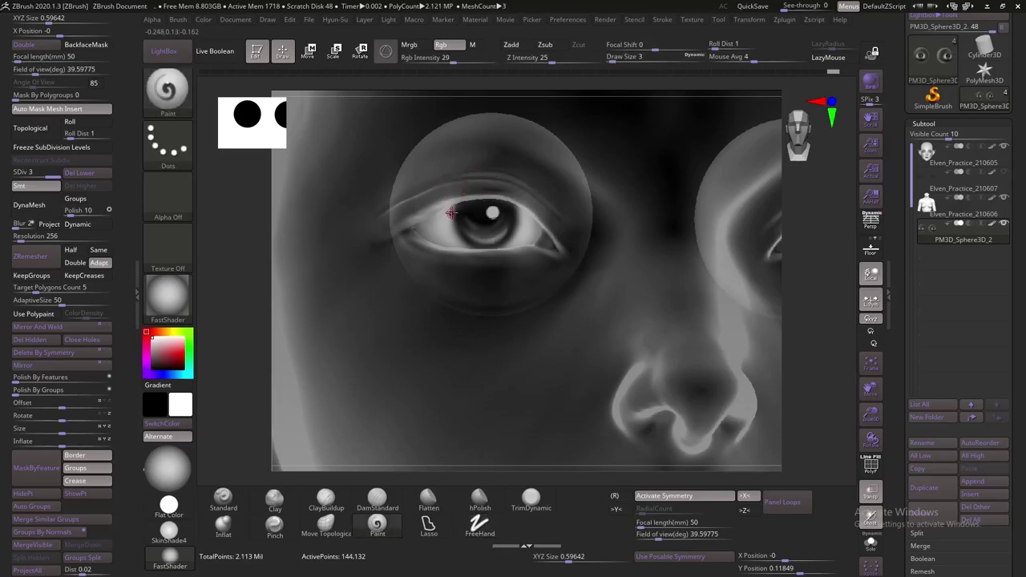
pyautogui.press(']')
pyautogui.press(']')
pyautogui.press('[')
pyautogui.press('[')
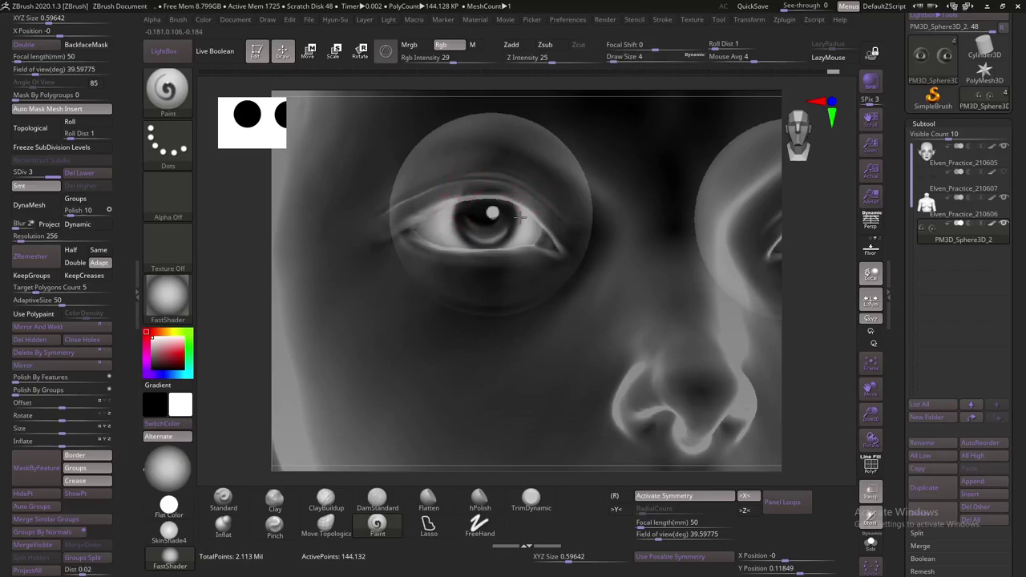
pyautogui.press(']')
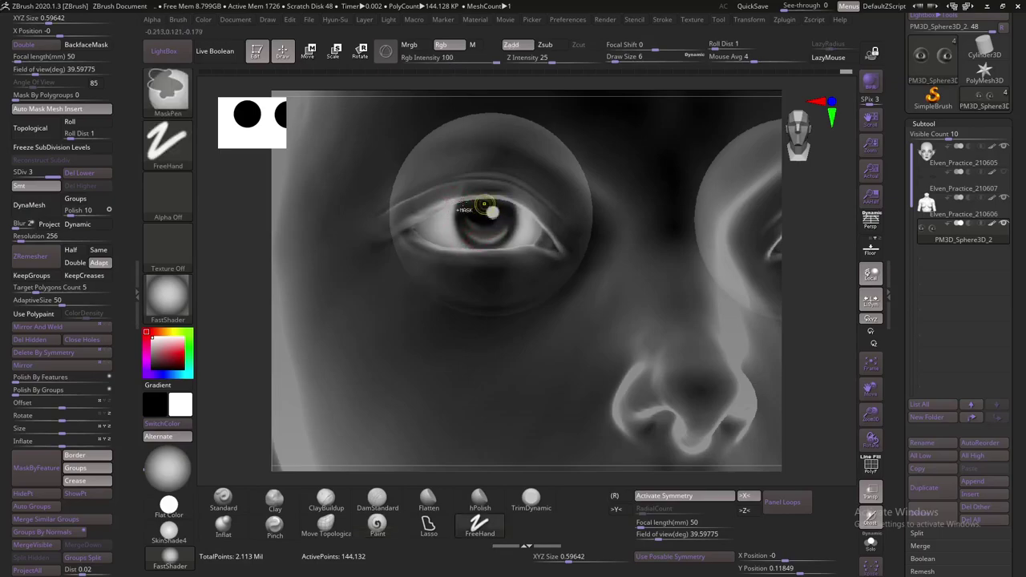
pyautogui.press('f')
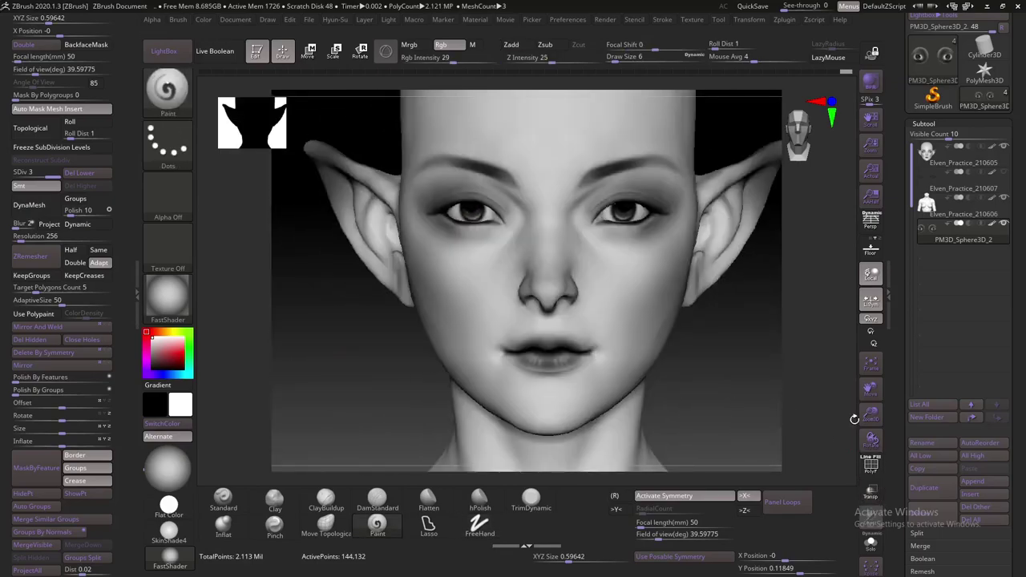
# Move to the other eye, swap the paint colours and lower Rgb Intensity to 10
pyautogui.keyDown('alt'); pyautogui.moveTo(683, 385); pyautogui.dragTo(494, 225); pyautogui.keyUp('alt')
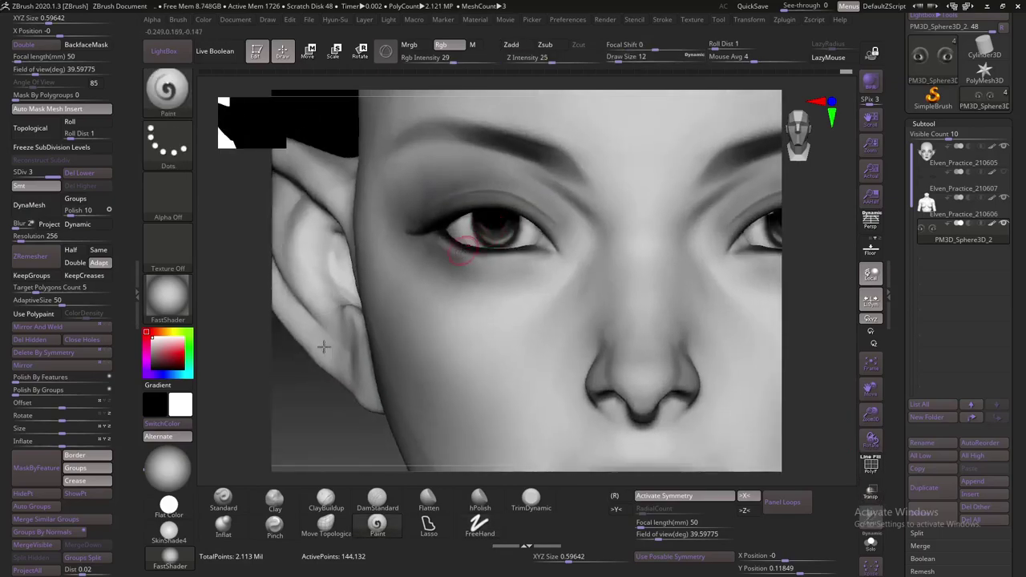
pyautogui.click(162, 423)
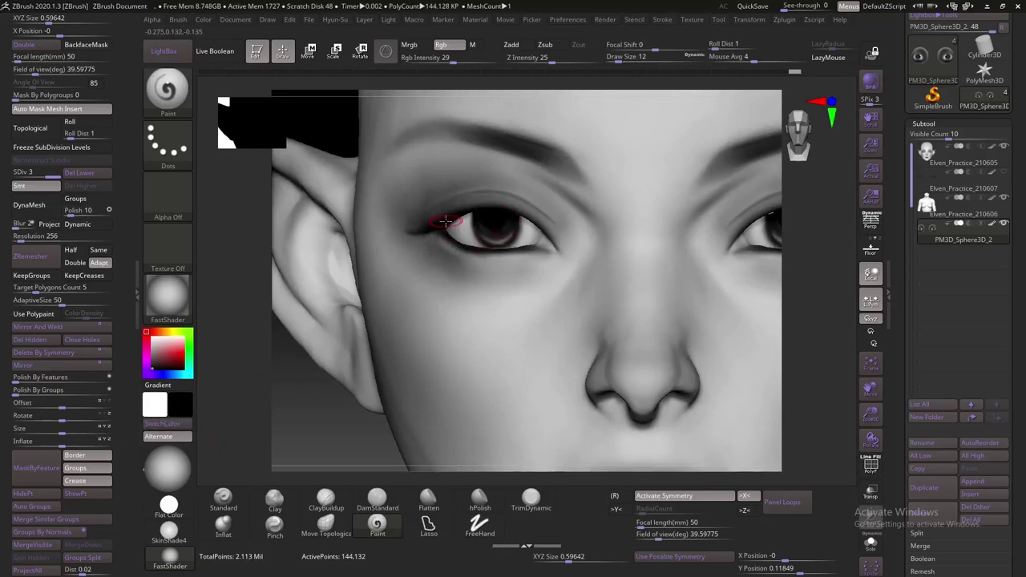
pyautogui.moveTo(446, 222)
pyautogui.mouseDown(button='right')
pyautogui.moveTo(369, 313)
pyautogui.moveTo(417, 296)
pyautogui.mouseUp(button='right')
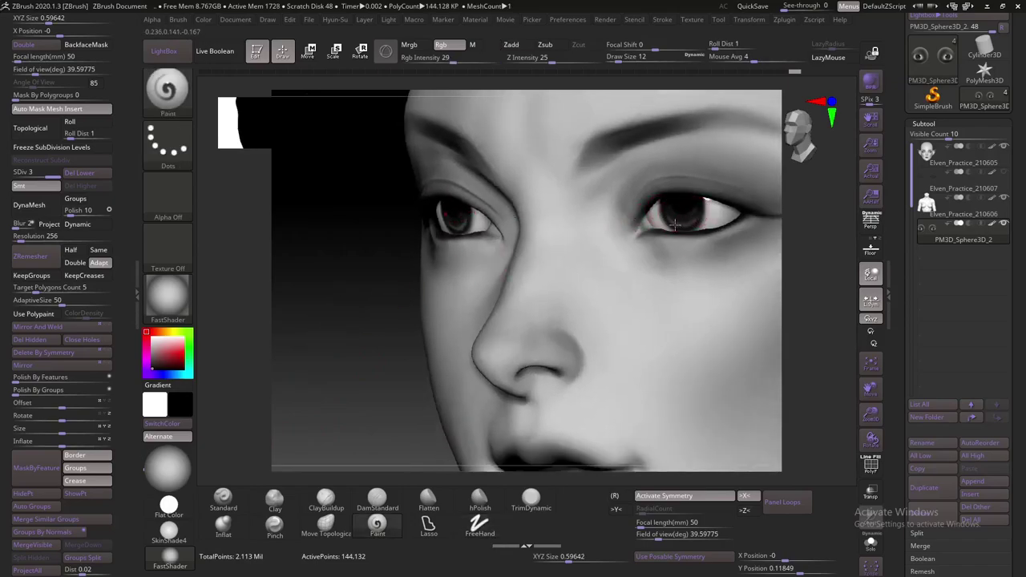
pyautogui.click(162, 423)
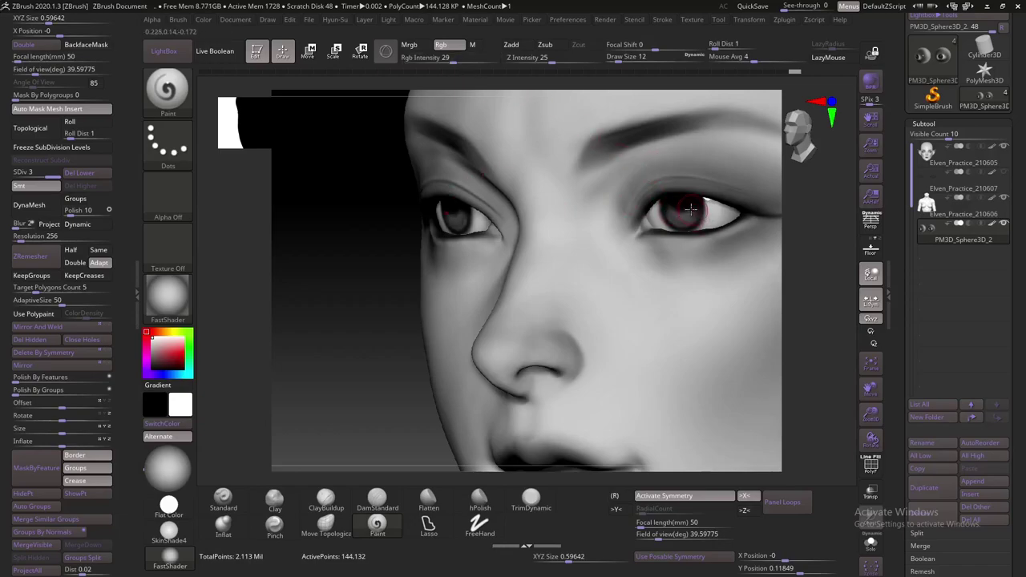
pyautogui.moveTo(444, 57); pyautogui.dragTo(432, 58)
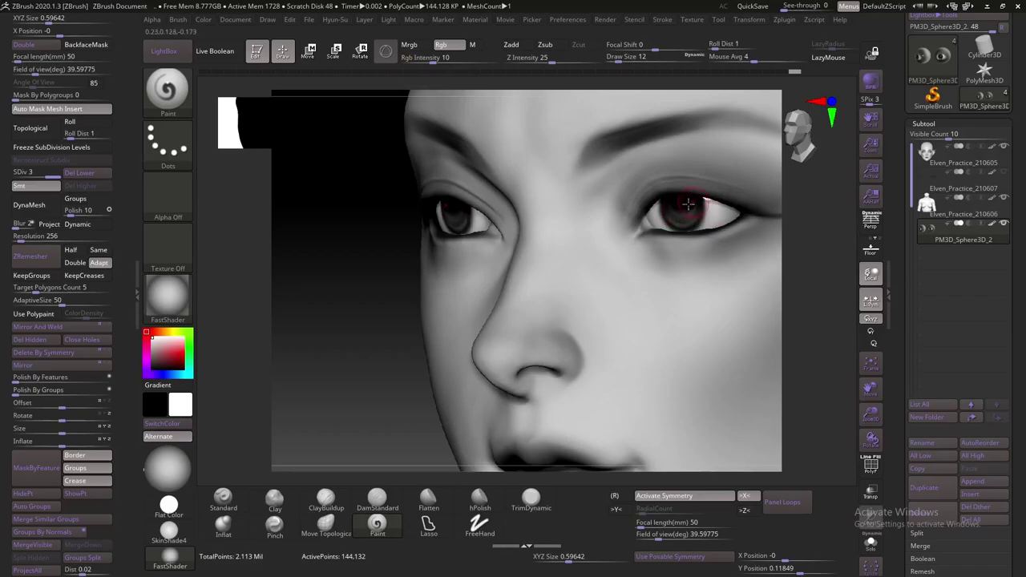
pyautogui.moveTo(687, 204); pyautogui.dragTo(675, 213)
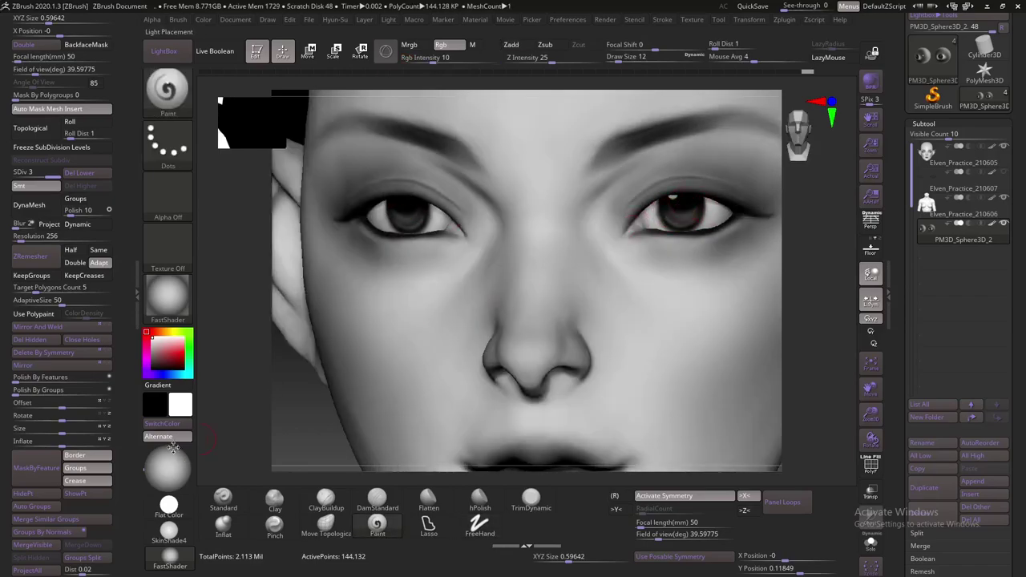
pyautogui.click(165, 423)
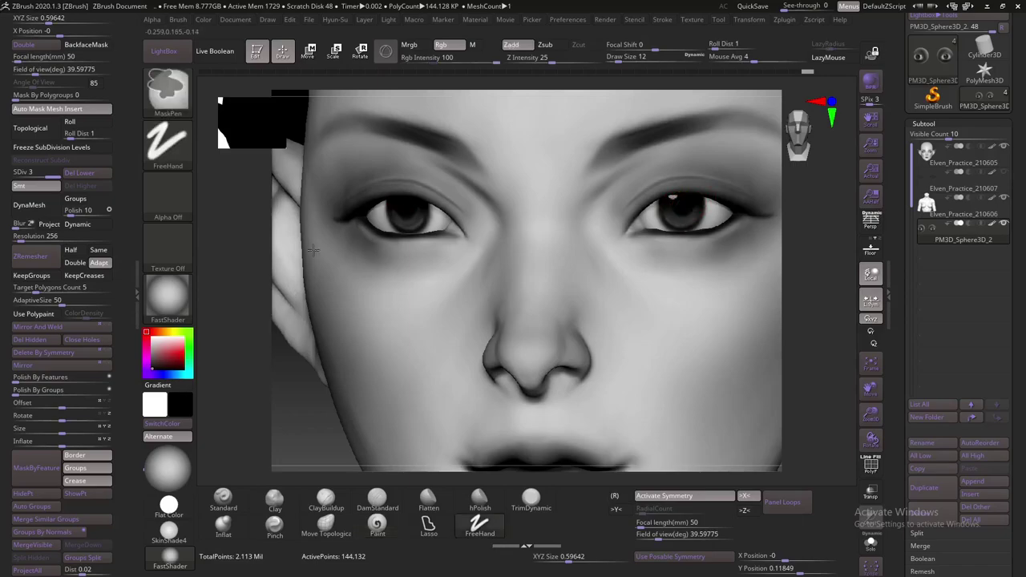
# Show the eyelashes and zoom in close on the eye
pyautogui.press('f')
pyautogui.moveTo(296, 358); pyautogui.dragTo(306, 316)
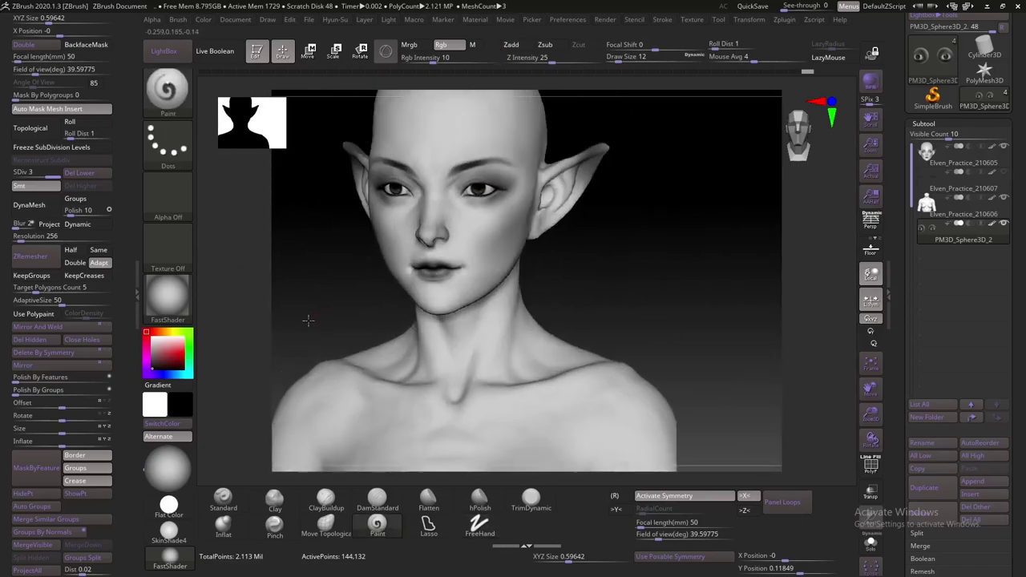
pyautogui.click(1003, 172)
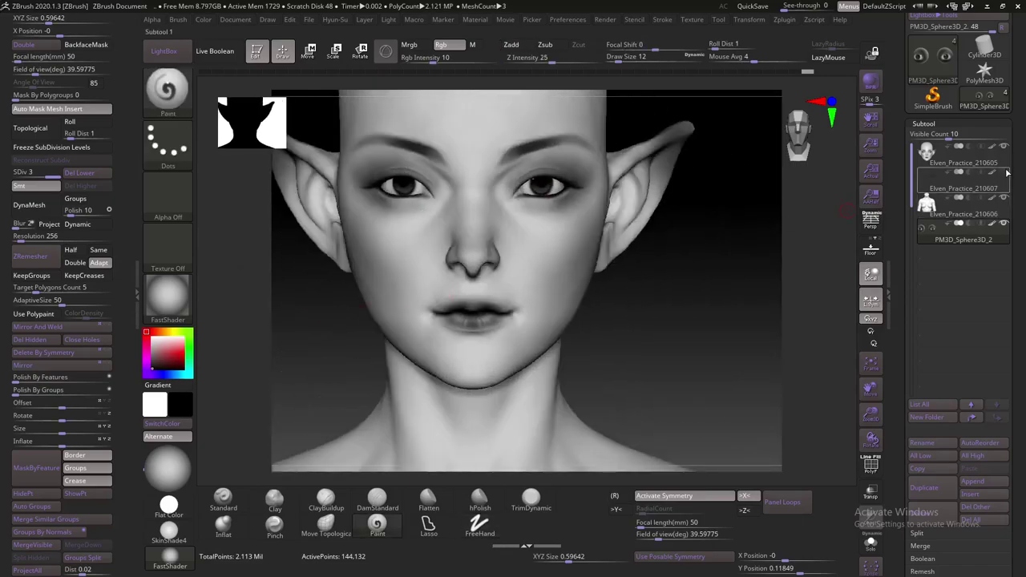
pyautogui.moveTo(700, 303); pyautogui.dragTo(623, 264)
pyautogui.keyDown('ctrl'); pyautogui.moveTo(623, 263); pyautogui.dragTo(430, 178, button='right'); pyautogui.keyUp('ctrl')
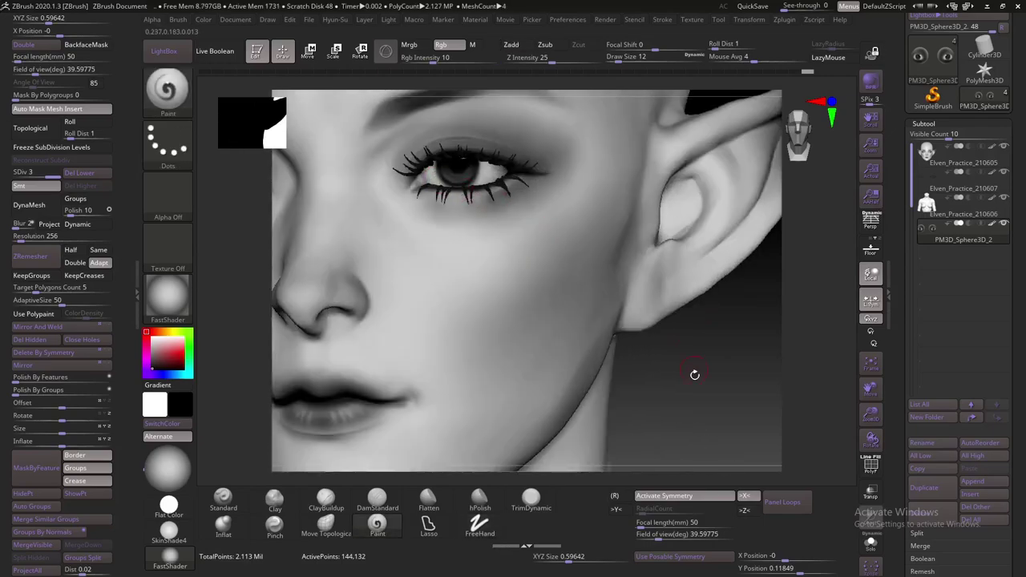
pyautogui.moveTo(691, 373)
pyautogui.mouseDown(button='right')
pyautogui.moveTo(728, 304)
pyautogui.moveTo(489, 230)
pyautogui.mouseUp(button='right')
# Select the Elven_Practice_210605 face mesh and paint a reddish line along the lower eyelid at size 11
pyautogui.press('s')
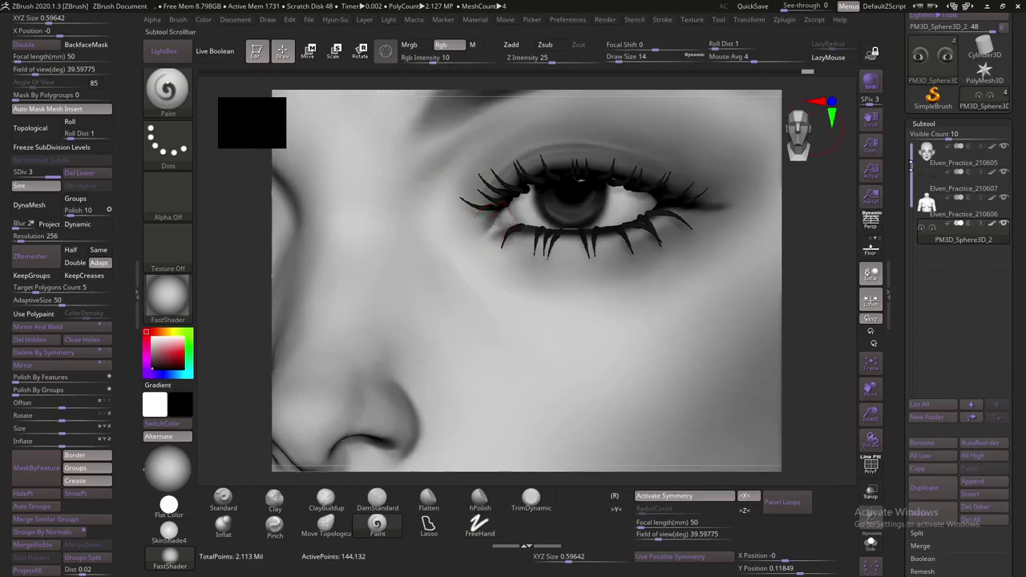
pyautogui.keyDown('alt'); pyautogui.click(481, 228); pyautogui.keyUp('alt')
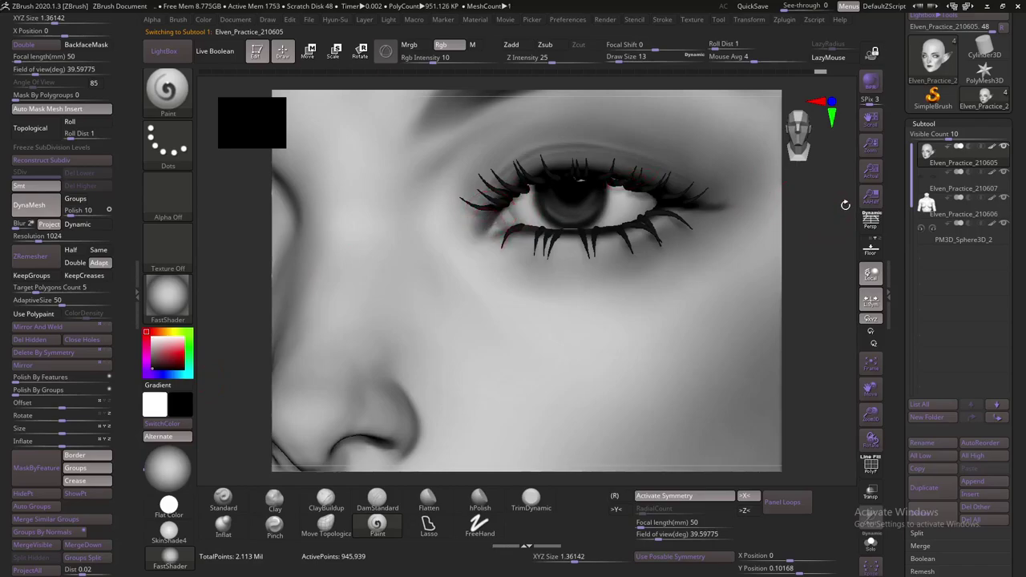
pyautogui.press('p')
pyautogui.press('s')
pyautogui.moveTo(489, 215); pyautogui.dragTo(493, 214)
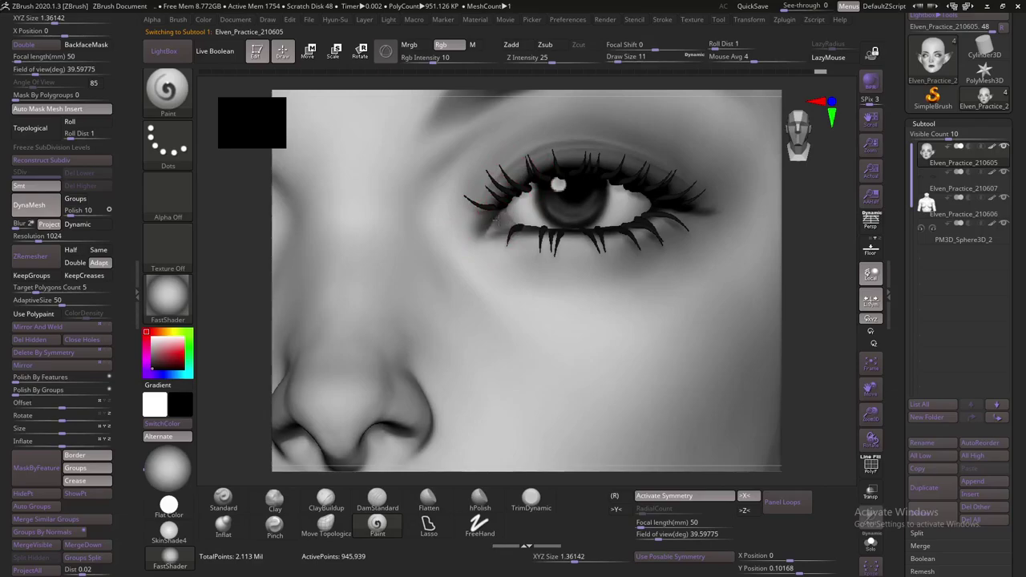
pyautogui.press('p')
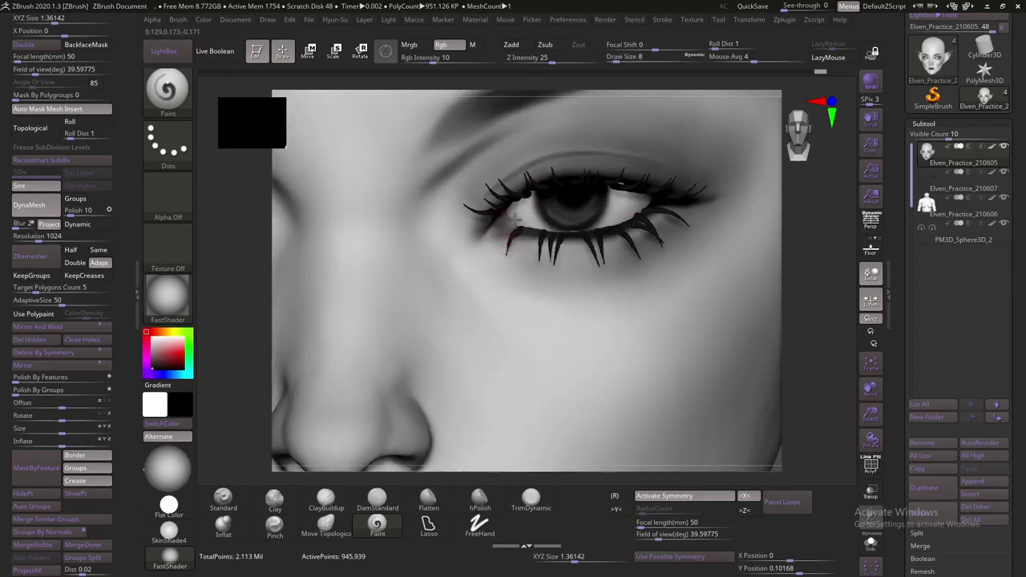
pyautogui.moveTo(487, 241); pyautogui.dragTo(601, 232)
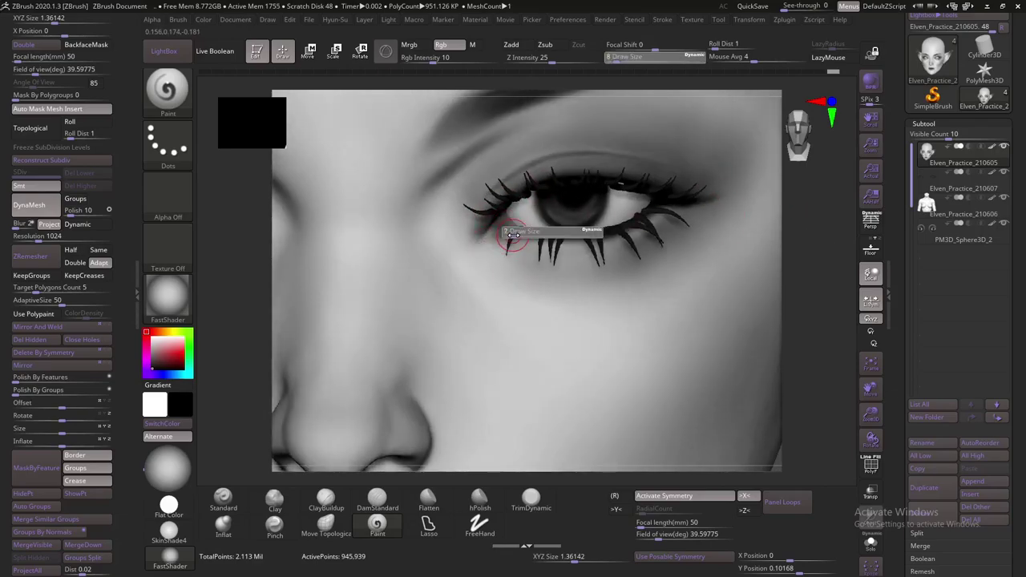
pyautogui.press('[')
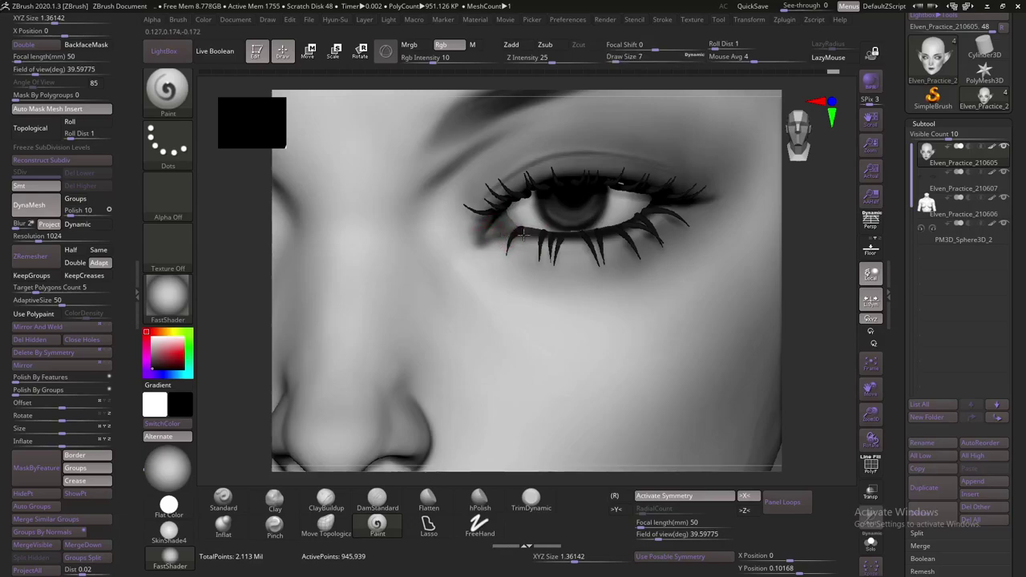
pyautogui.click(870, 490)
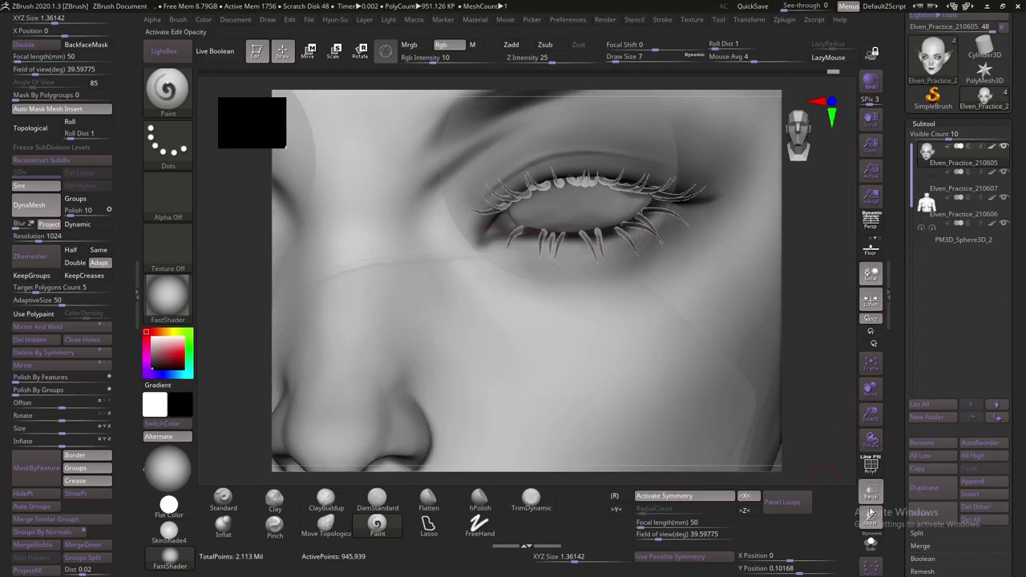
# Solo the face mesh, hiding the eyelashes, and reshape the upper eyelid
pyautogui.click(870, 542)
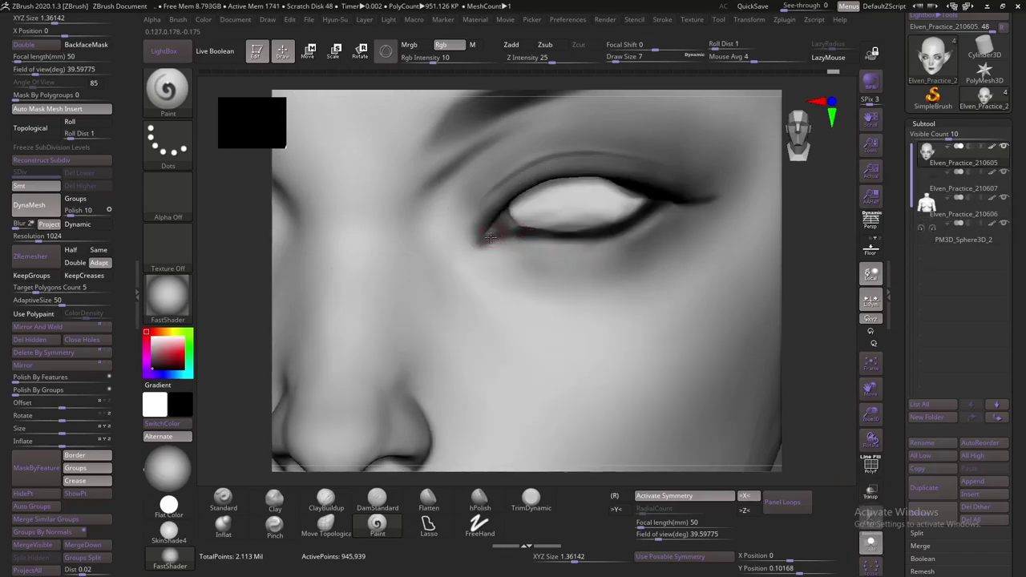
pyautogui.moveTo(825, 264); pyautogui.dragTo(819, 288)
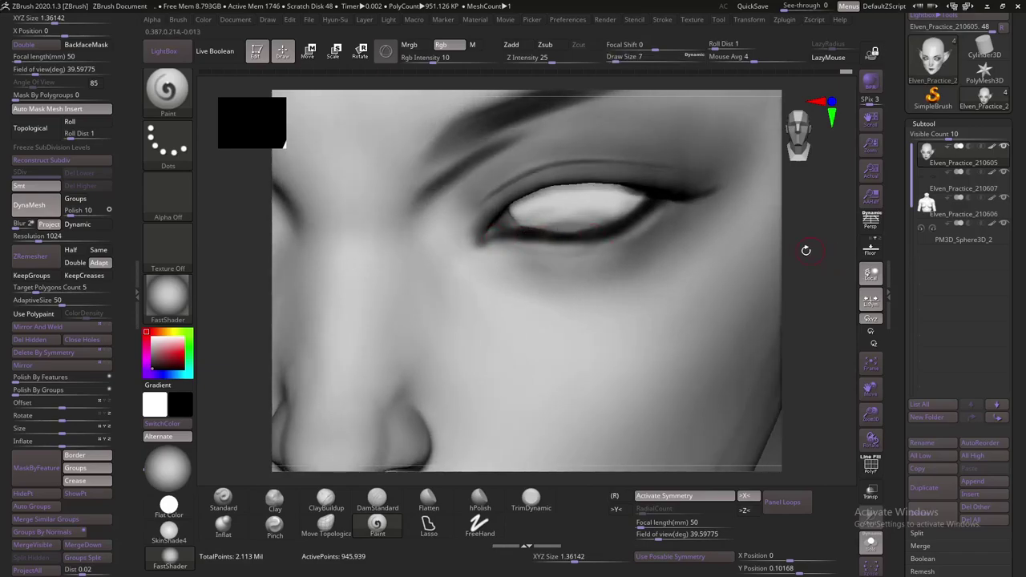
pyautogui.moveTo(805, 250); pyautogui.dragTo(533, 188)
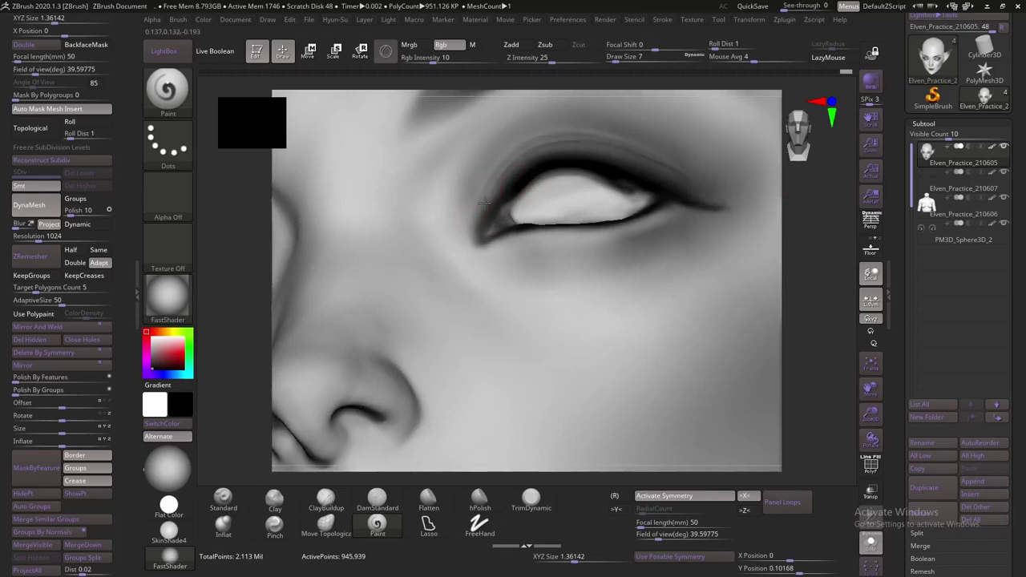
pyautogui.moveTo(503, 173); pyautogui.dragTo(587, 185)
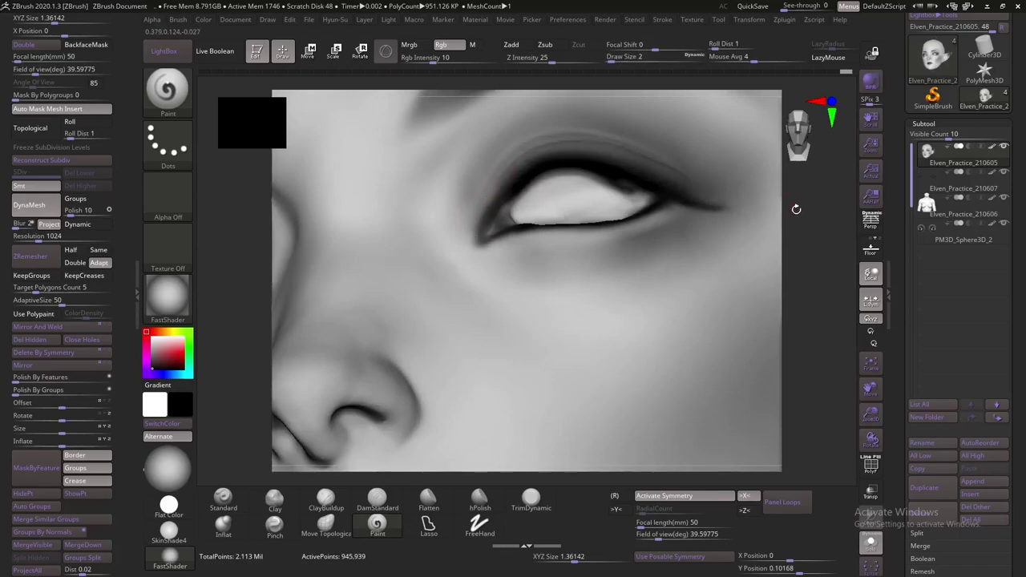
pyautogui.moveTo(810, 208); pyautogui.dragTo(553, 160)
pyautogui.moveTo(802, 223); pyautogui.dragTo(806, 231)
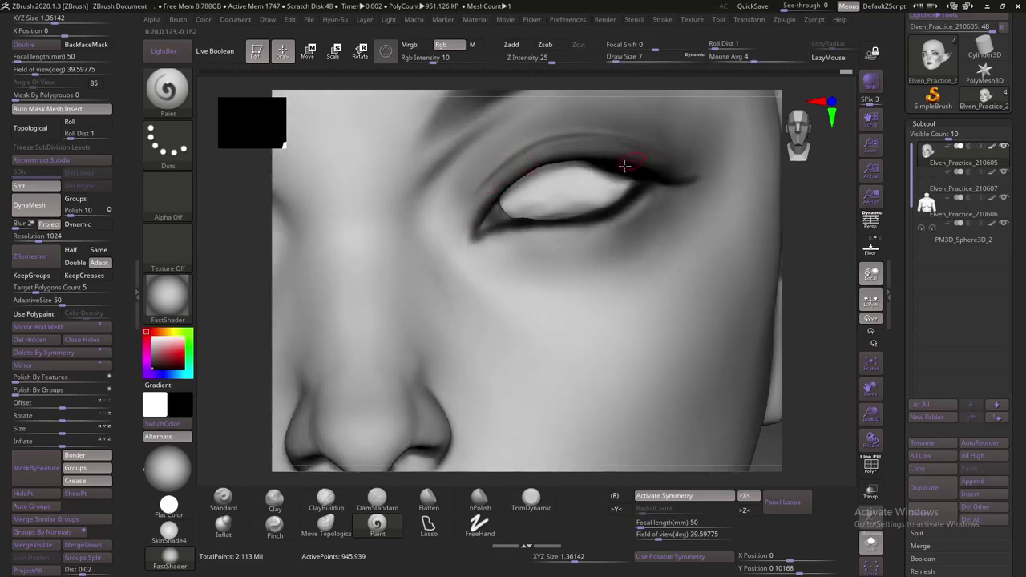
# Enable LazyMouse with LazyRadius 14 and paint a darker reddish line along the upper eyelid crease
pyautogui.press('l')
pyautogui.moveTo(825, 43); pyautogui.dragTo(815, 44)
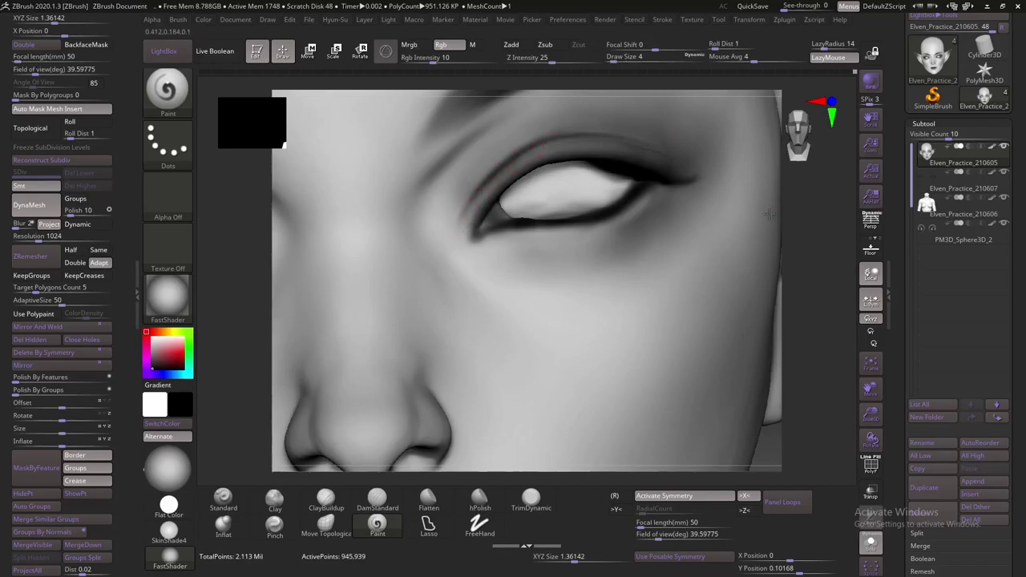
pyautogui.keyDown('ctrl'); pyautogui.moveTo(768, 214); pyautogui.dragTo(459, 158, button='right'); pyautogui.keyUp('ctrl')
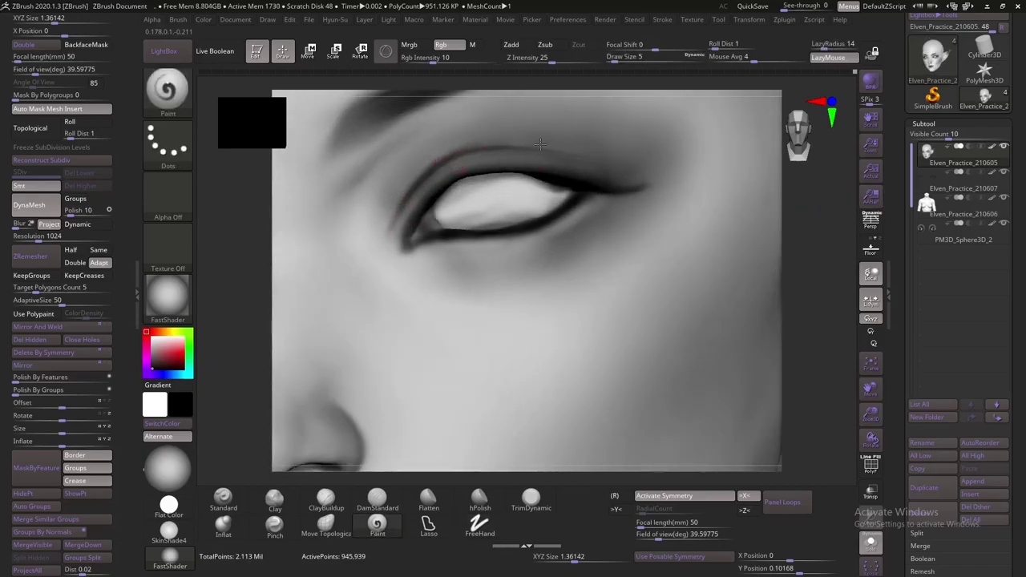
pyautogui.moveTo(581, 152); pyautogui.dragTo(559, 150)
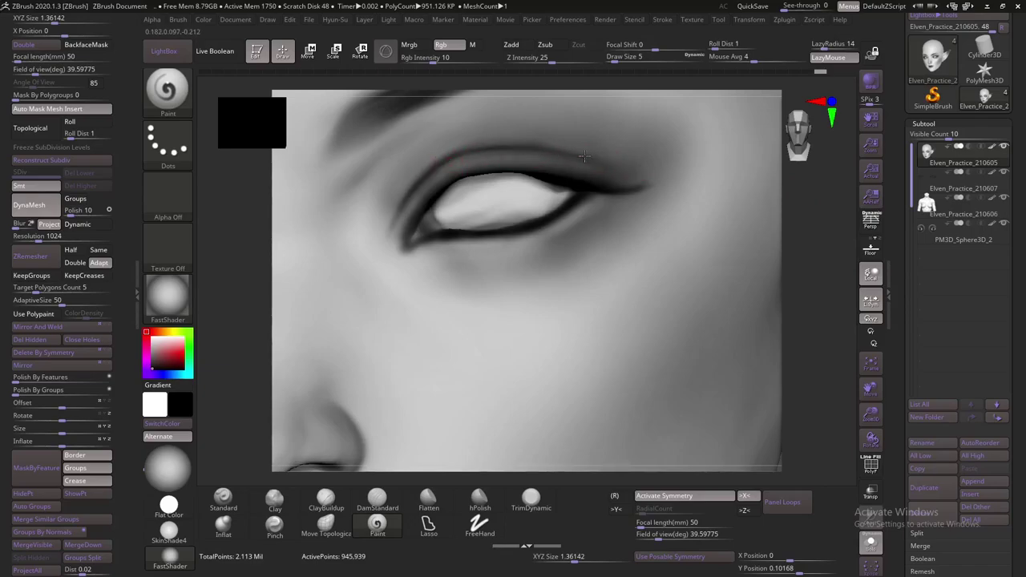
pyautogui.moveTo(416, 168); pyautogui.dragTo(554, 155)
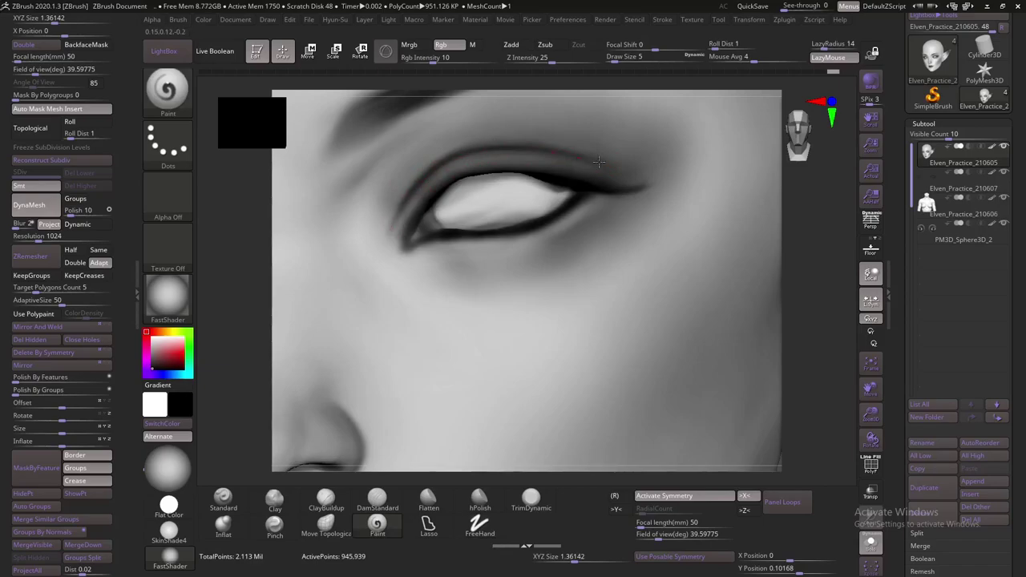
pyautogui.moveTo(620, 167)
pyautogui.mouseDown()
pyautogui.moveTo(394, 210)
pyautogui.moveTo(692, 259)
pyautogui.moveTo(709, 346)
pyautogui.mouseUp()
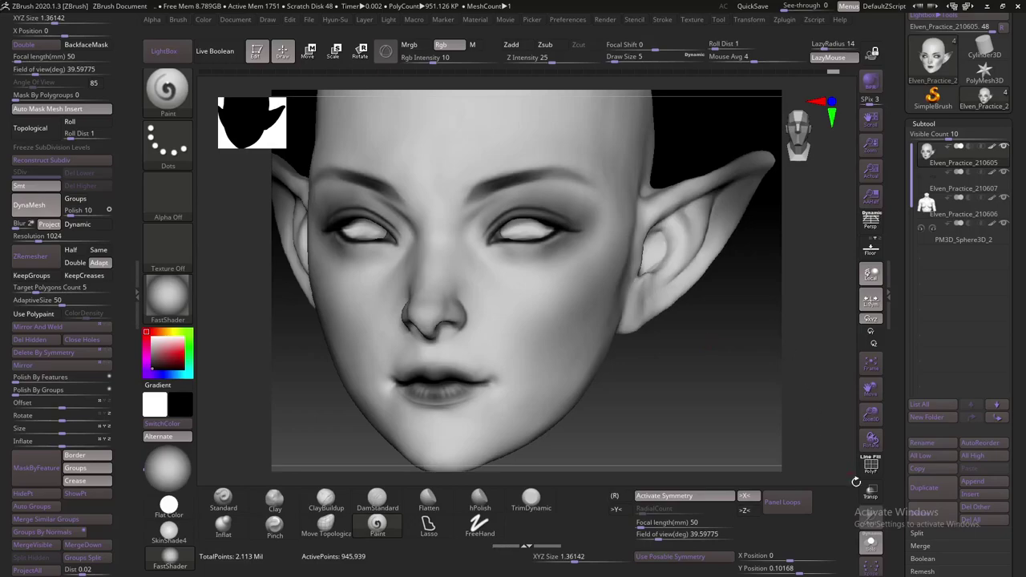
pyautogui.click(871, 545)
pyautogui.moveTo(708, 385)
pyautogui.mouseDown()
pyautogui.moveTo(609, 151)
pyautogui.moveTo(723, 304)
pyautogui.moveTo(713, 331)
pyautogui.moveTo(721, 304)
pyautogui.moveTo(682, 266)
pyautogui.moveTo(685, 246)
pyautogui.moveTo(705, 328)
pyautogui.moveTo(694, 313)
pyautogui.moveTo(691, 380)
pyautogui.moveTo(666, 322)
pyautogui.moveTo(673, 311)
pyautogui.moveTo(673, 327)
pyautogui.mouseUp()
pyautogui.press('s')
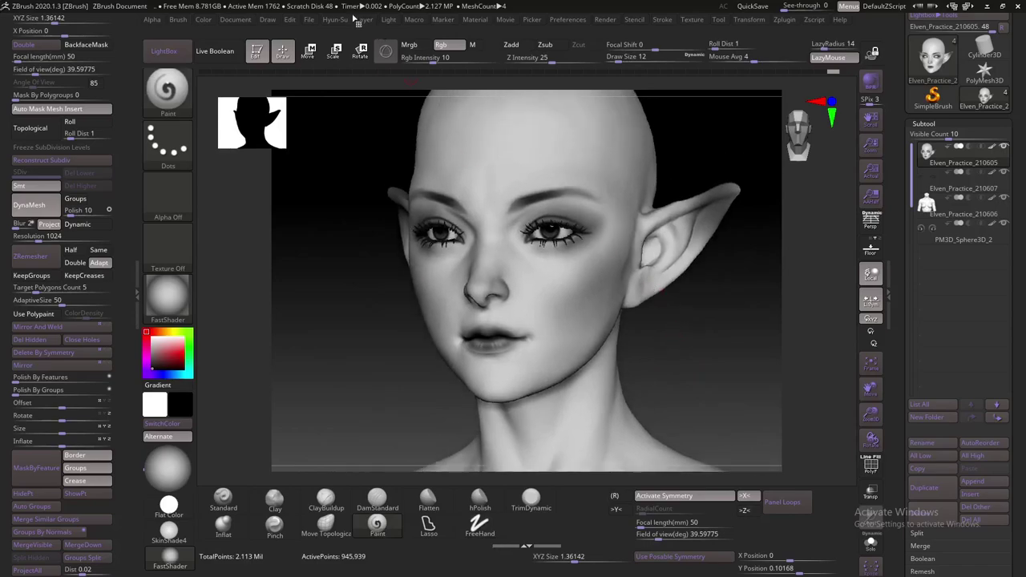
# Reposition the scene light using the Light menu's placement sphere
pyautogui.click(370, 20)
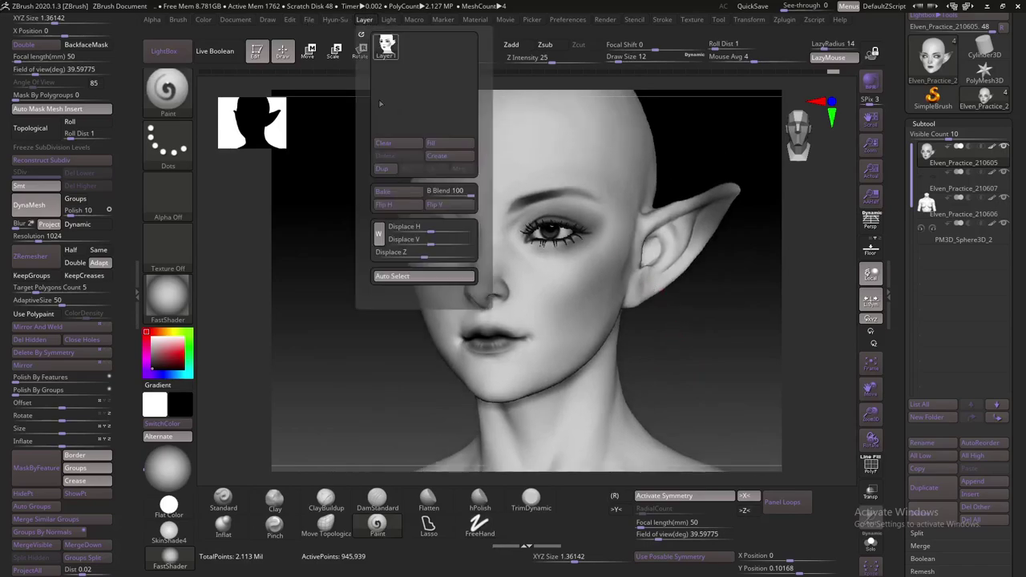
pyautogui.click(389, 20)
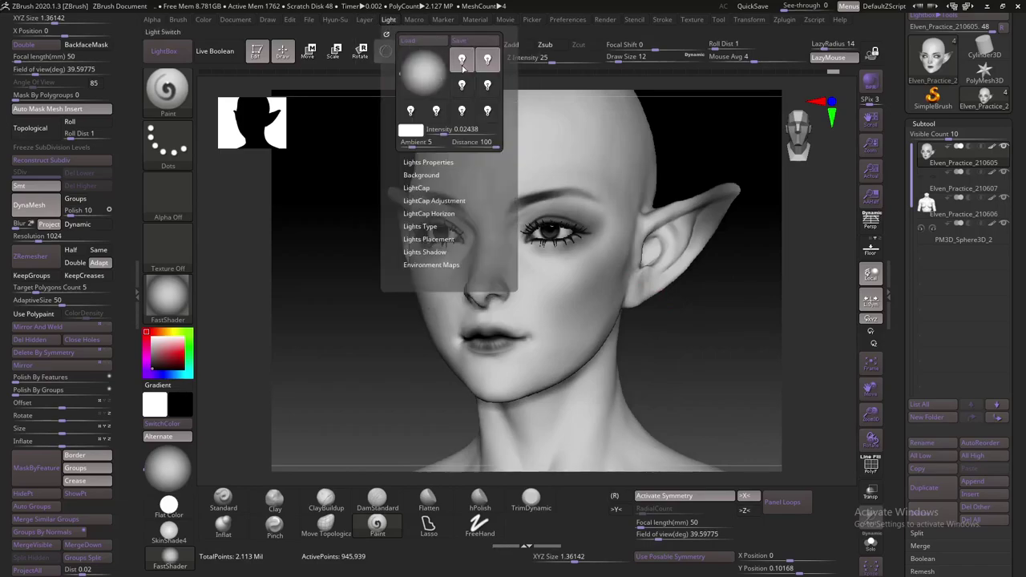
pyautogui.click(427, 73)
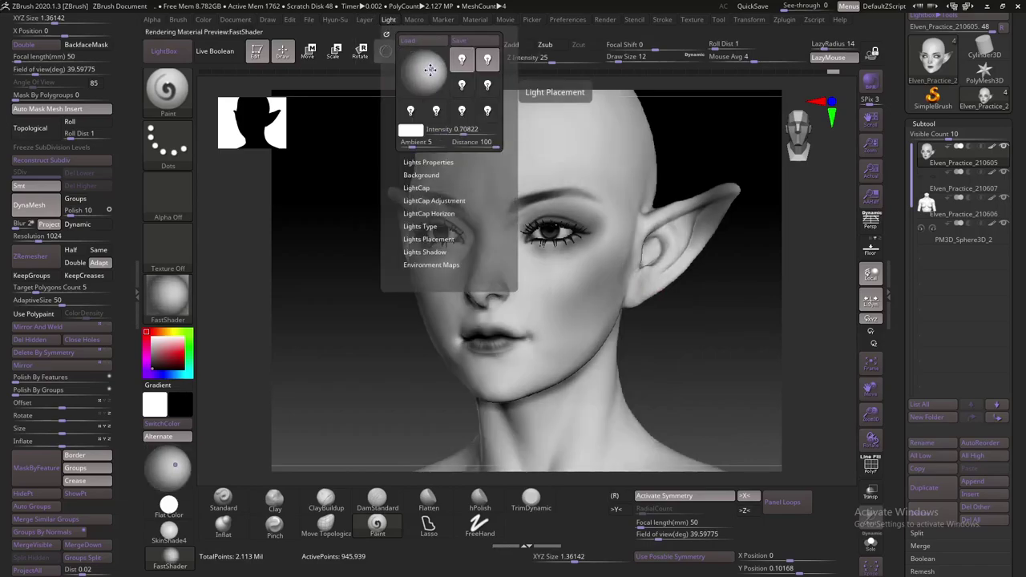
pyautogui.click(427, 72)
pyautogui.click(426, 73)
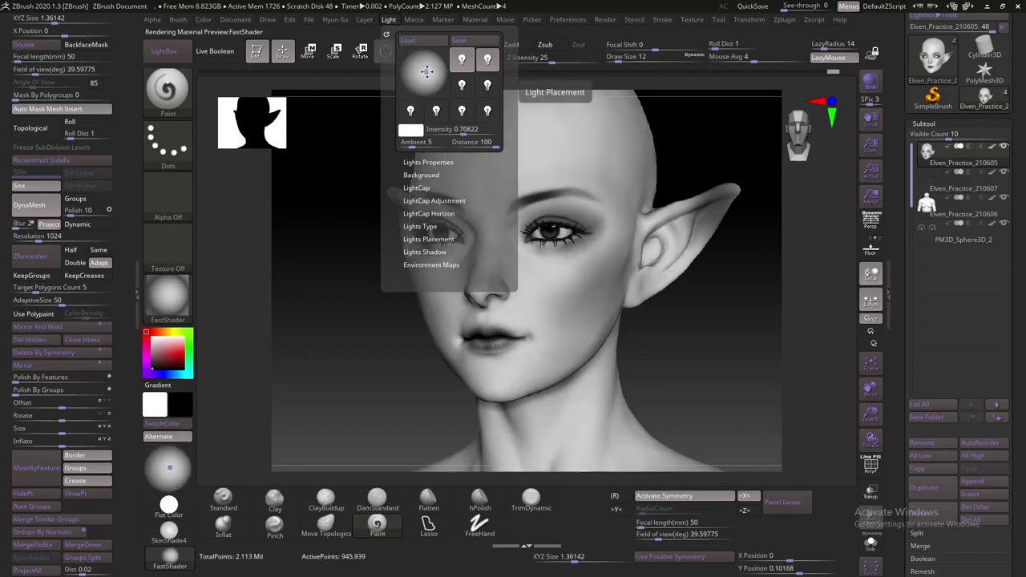
pyautogui.click(426, 72)
pyautogui.click(426, 73)
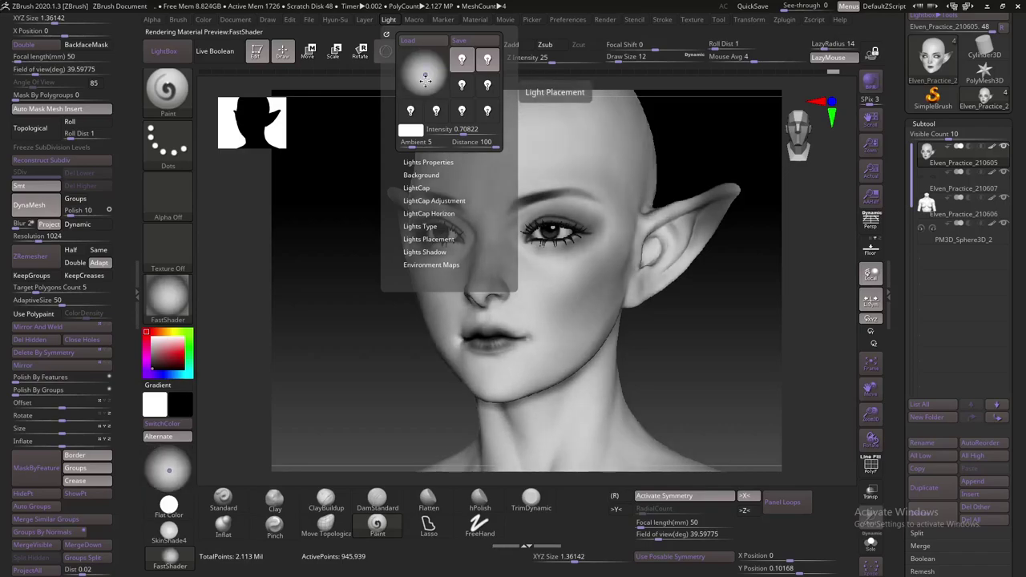
# Reshape the light Intensity Curve into a V shape in Lights Properties
pyautogui.click(425, 162)
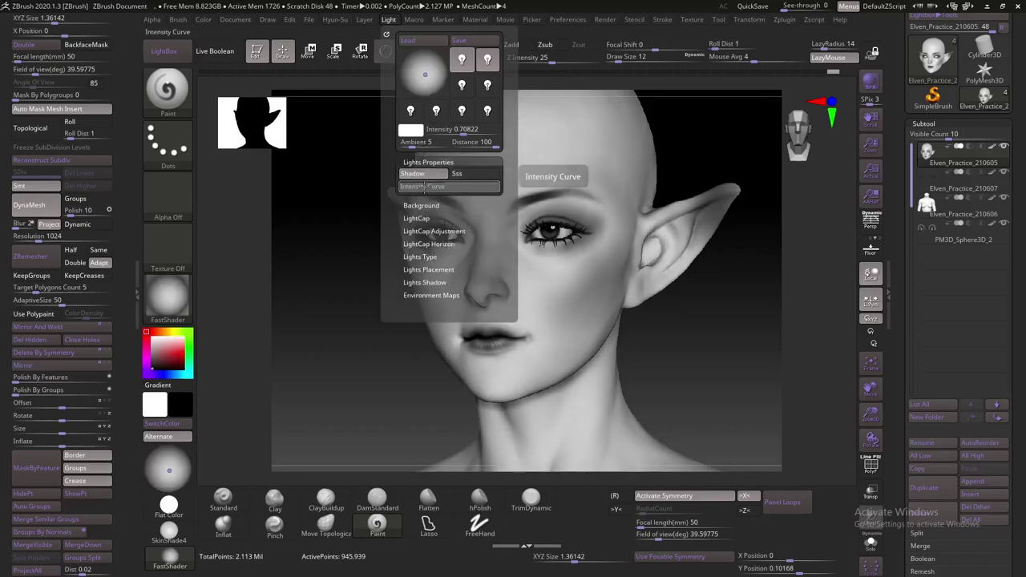
pyautogui.click(425, 185)
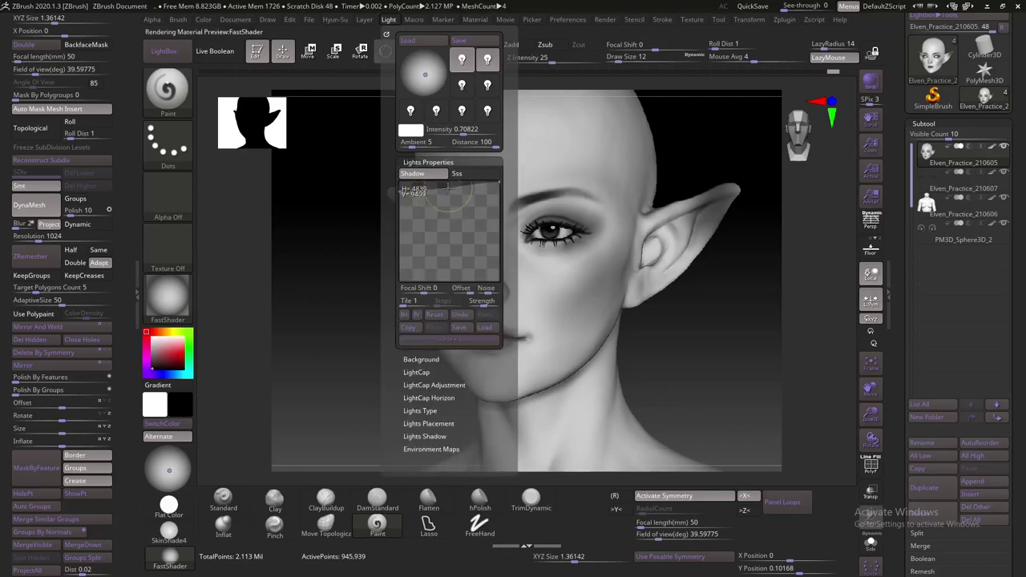
pyautogui.moveTo(403, 191); pyautogui.dragTo(394, 212)
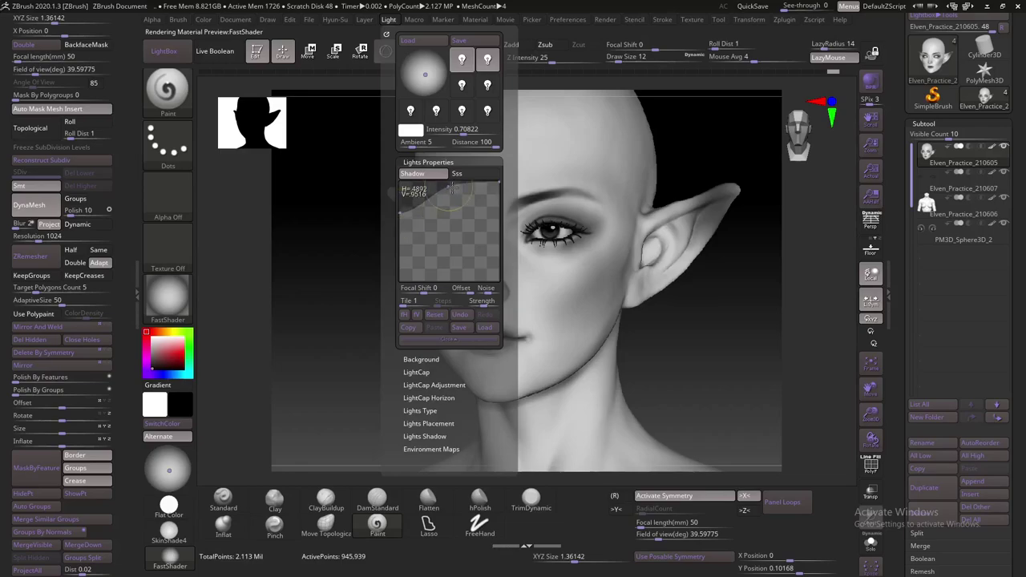
pyautogui.moveTo(453, 188)
pyautogui.mouseDown()
pyautogui.moveTo(453, 261)
pyautogui.moveTo(455, 191)
pyautogui.mouseUp()
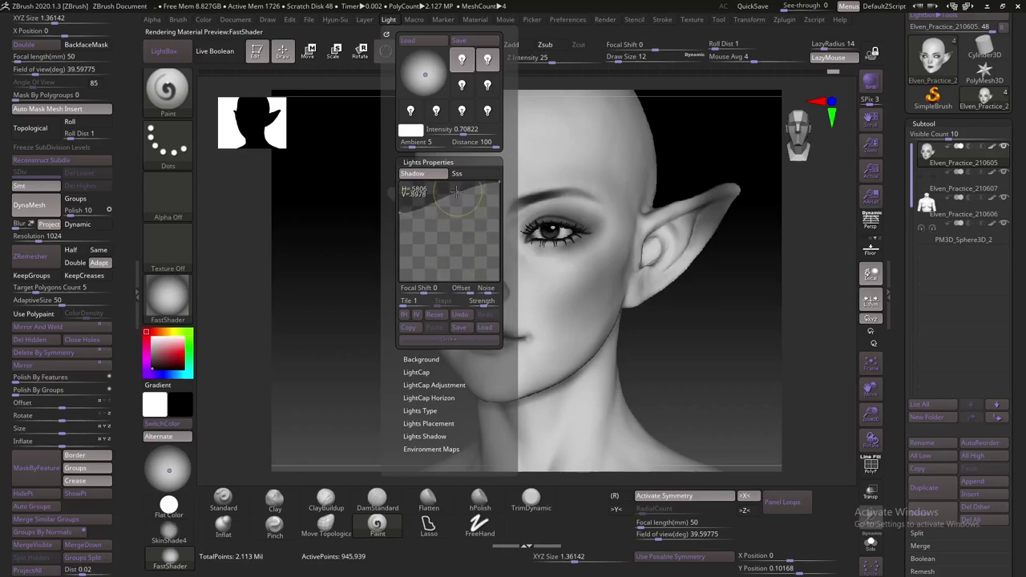
pyautogui.click(424, 162)
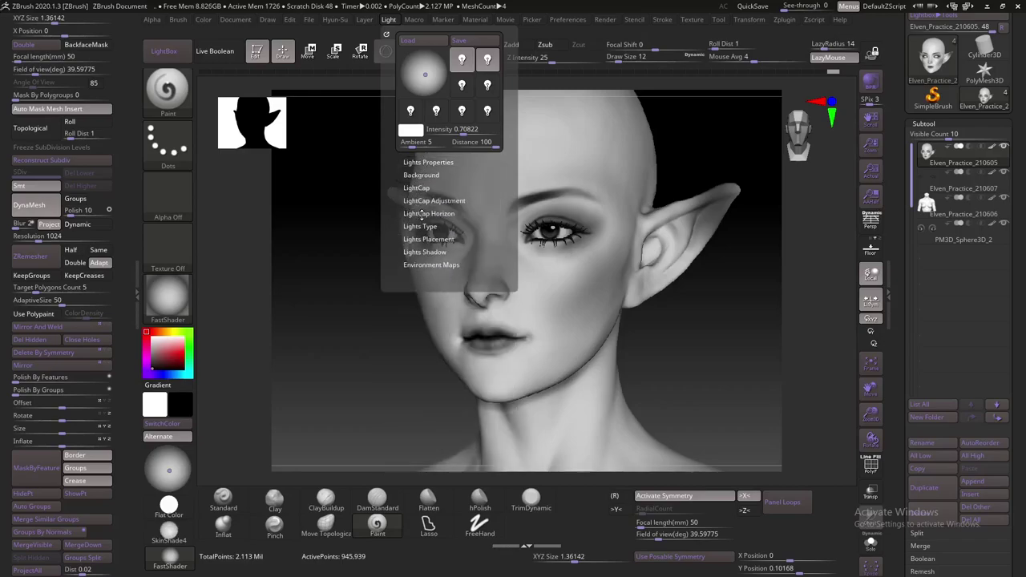
pyautogui.moveTo(382, 294)
pyautogui.mouseDown()
pyautogui.moveTo(662, 334)
pyautogui.moveTo(662, 298)
pyautogui.moveTo(696, 270)
pyautogui.moveTo(692, 278)
pyautogui.mouseUp()
# Swap the paint colours and resize the brush to fit the lips
pyautogui.press(']')
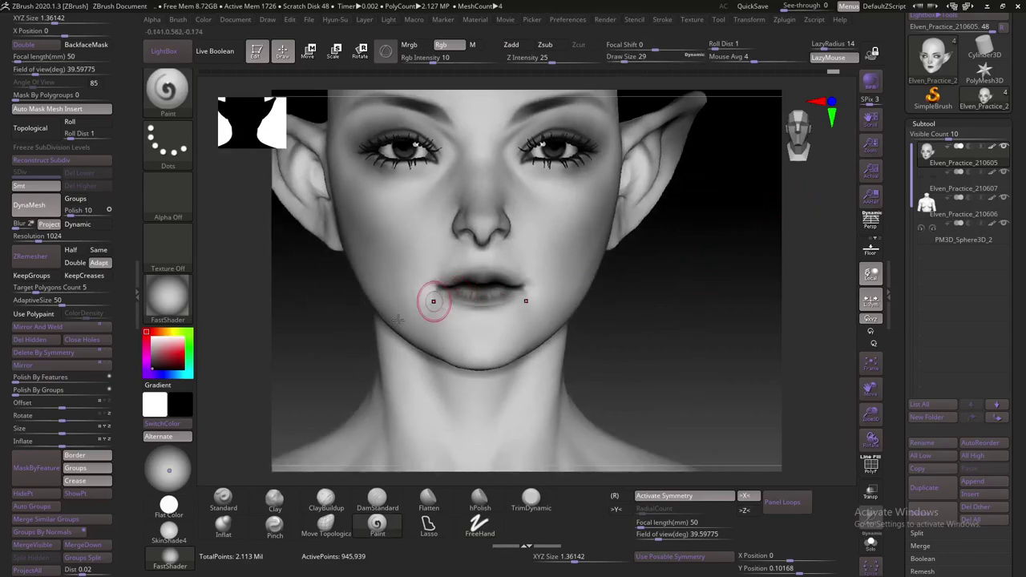
pyautogui.click(180, 424)
pyautogui.press(']')
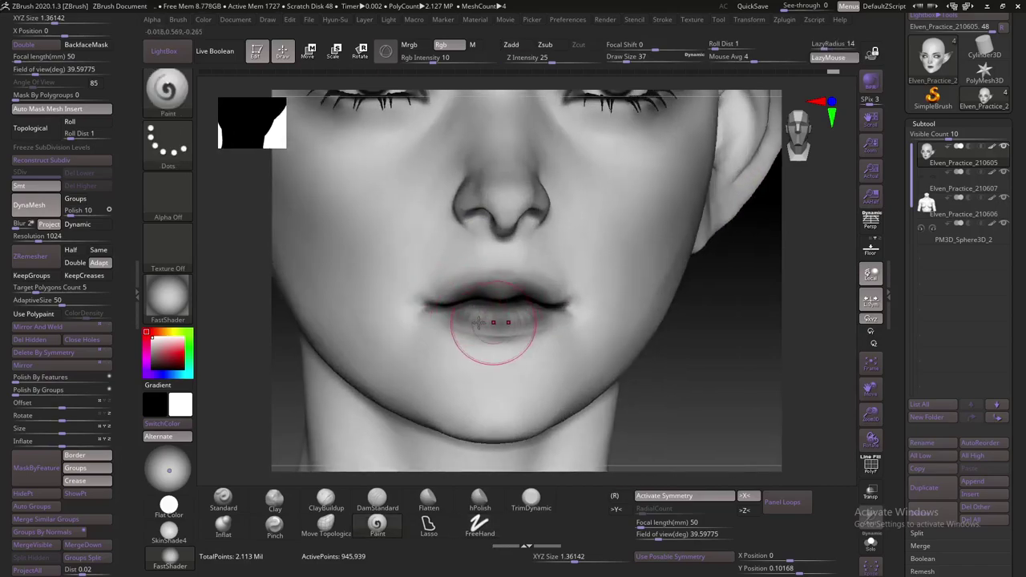
pyautogui.press('[')
pyautogui.press('[')
pyautogui.press('[')
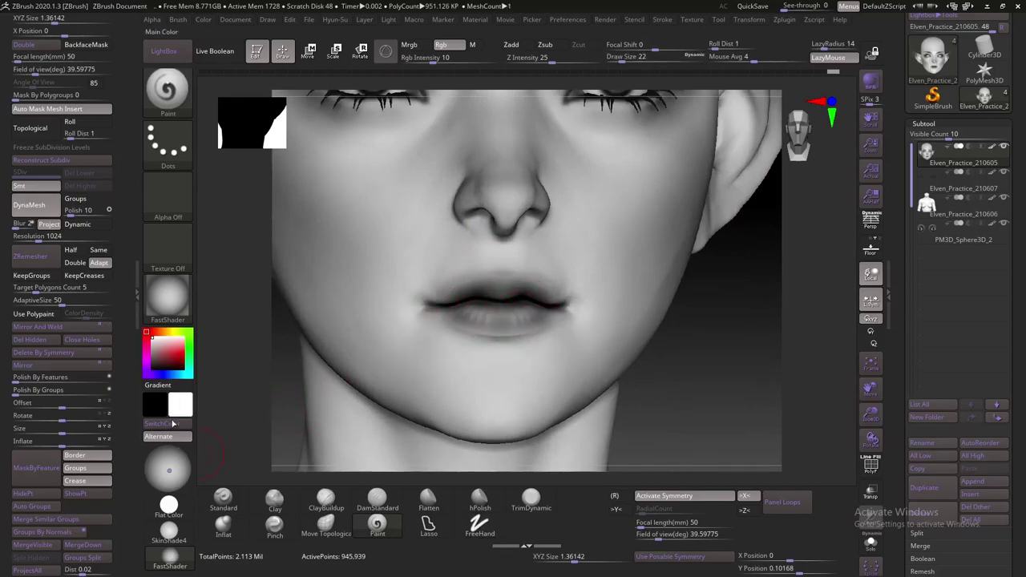
pyautogui.press('v')
pyautogui.moveTo(776, 318); pyautogui.dragTo(462, 305)
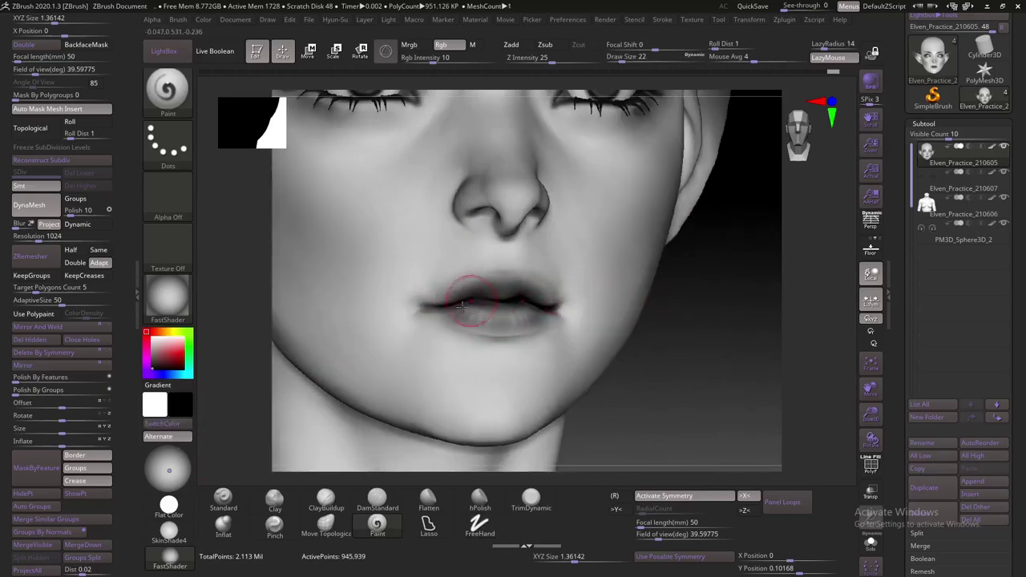
pyautogui.moveTo(709, 323); pyautogui.dragTo(482, 319)
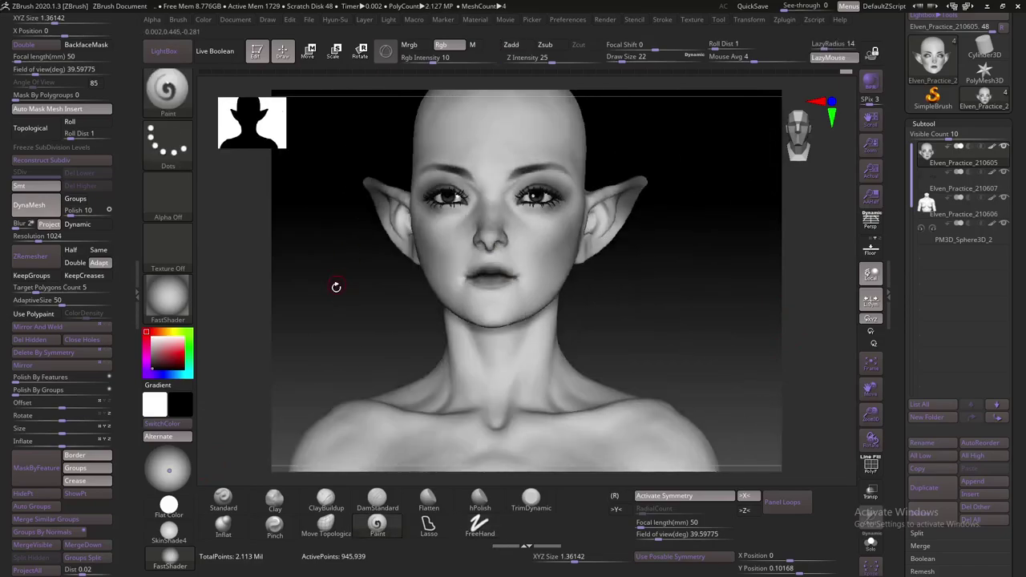
pyautogui.moveTo(339, 280); pyautogui.dragTo(353, 294)
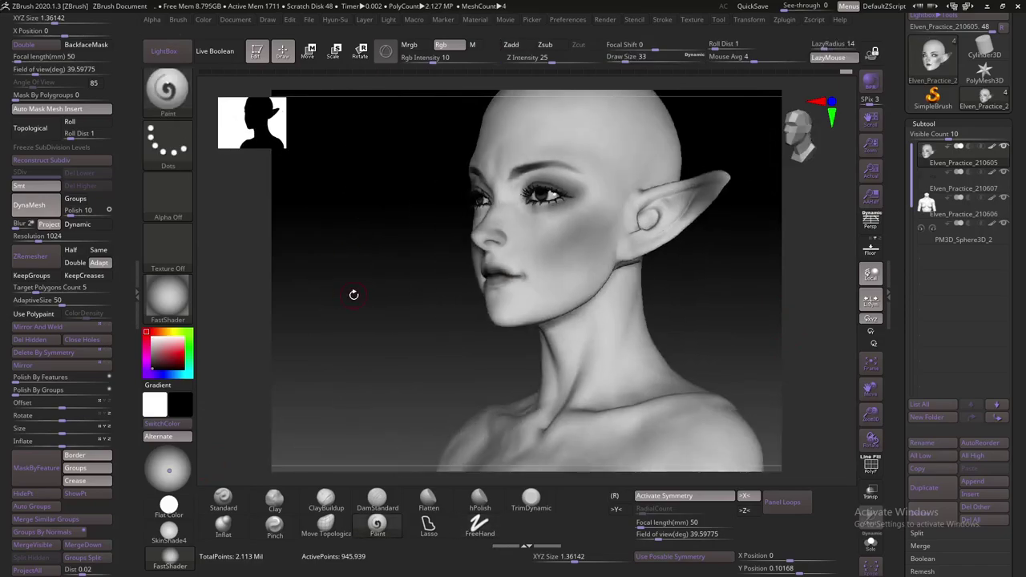
# Paint a pinkish tint over the eyelids and lips, then turn off LazyMouse
pyautogui.moveTo(607, 240); pyautogui.dragTo(593, 209)
pyautogui.click(167, 423)
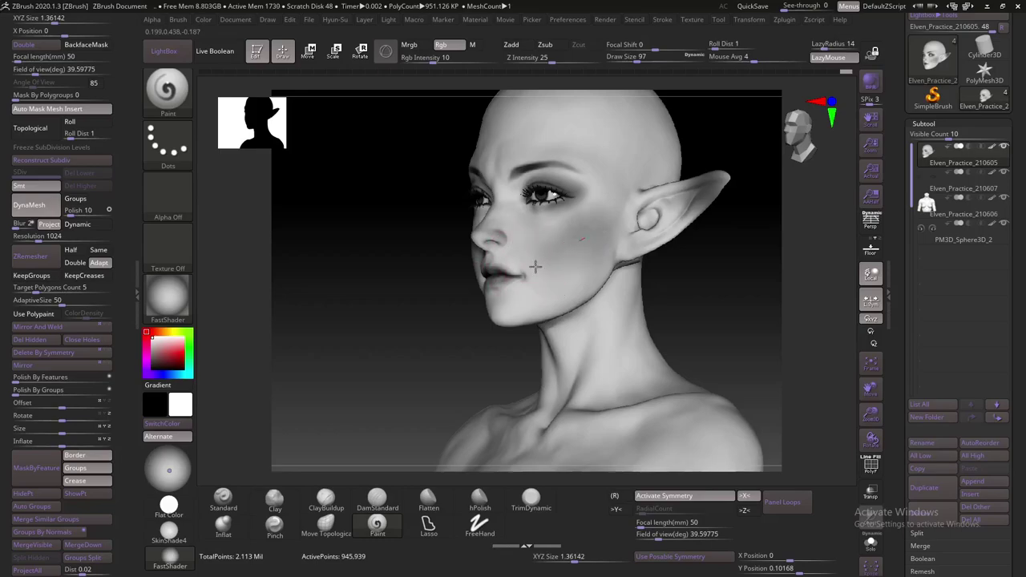
pyautogui.press('l')
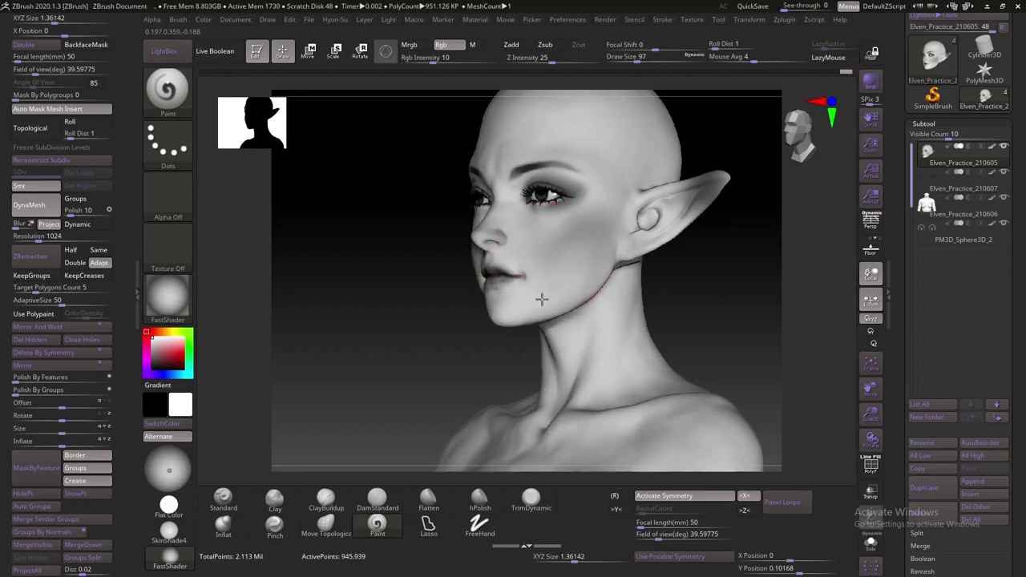
pyautogui.moveTo(406, 340); pyautogui.dragTo(460, 238)
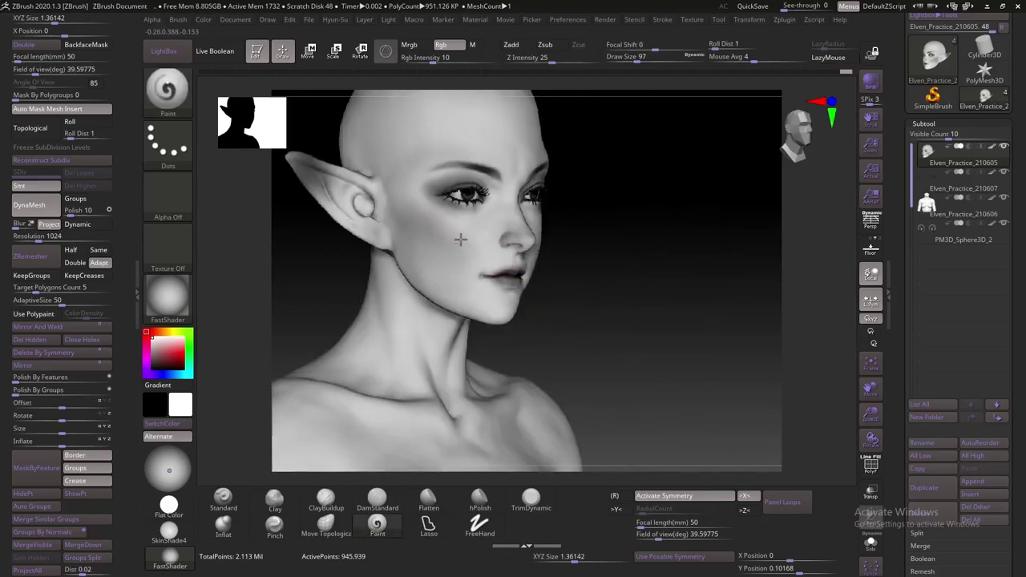
pyautogui.moveTo(451, 277)
pyautogui.mouseDown(button='right')
pyautogui.moveTo(591, 241)
pyautogui.moveTo(411, 313)
pyautogui.mouseUp(button='right')
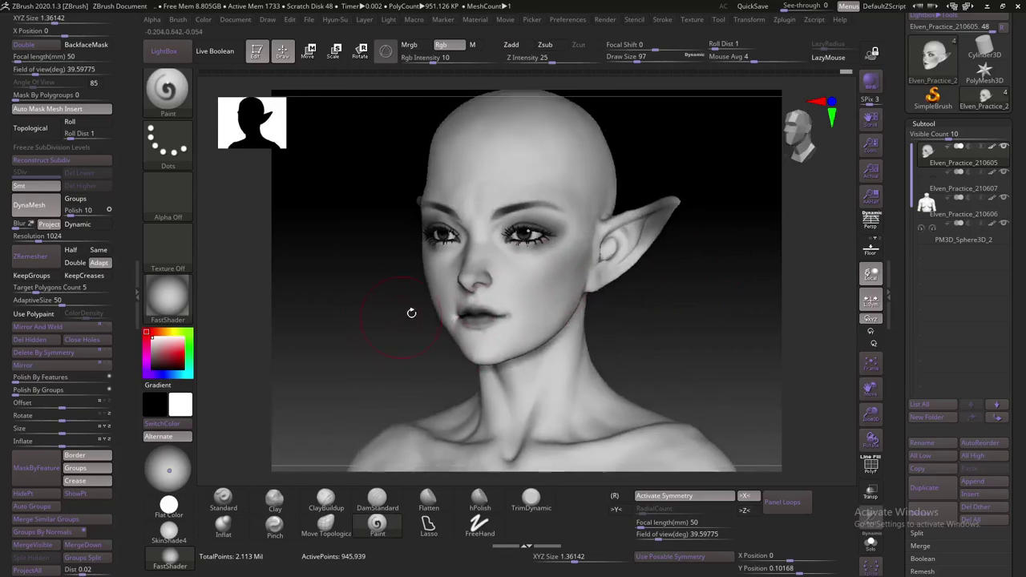
pyautogui.moveTo(411, 313)
pyautogui.mouseDown()
pyautogui.moveTo(666, 280)
pyautogui.moveTo(711, 319)
pyautogui.mouseUp()
# Switch to the Move brush (BMV) and set the camera field of view to 14
pyautogui.press('b')
pyautogui.press('m')
pyautogui.press('v')
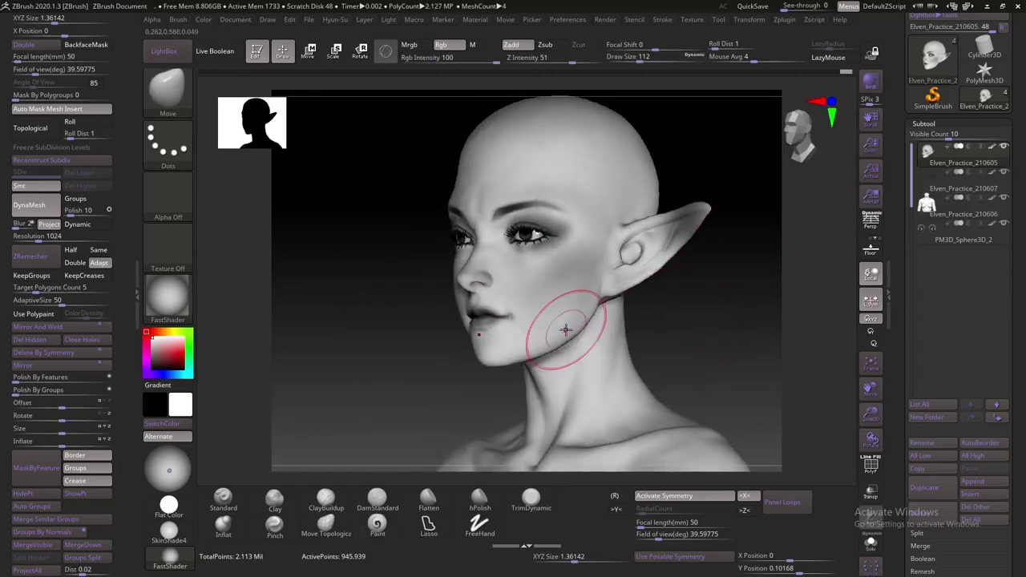
pyautogui.moveTo(565, 329)
pyautogui.mouseDown(button='right')
pyautogui.moveTo(553, 325)
pyautogui.moveTo(499, 400)
pyautogui.moveTo(534, 389)
pyautogui.mouseUp(button='right')
pyautogui.click(685, 534)
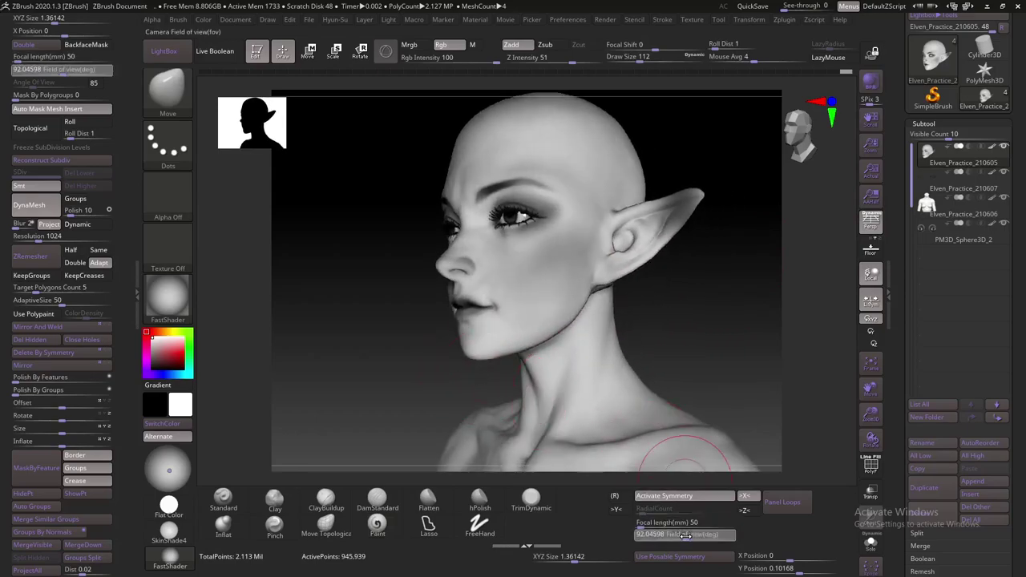
pyautogui.write('14')
pyautogui.press('Return')
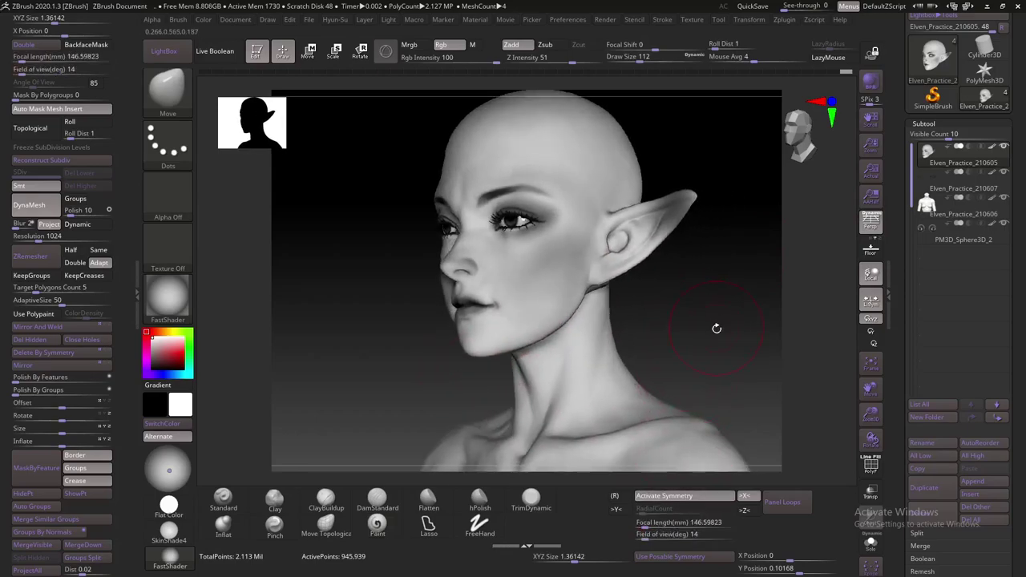
# Check the jaw from profile, front and three-quarter views while tuning the brush size for broad shaping
pyautogui.moveTo(716, 329); pyautogui.dragTo(580, 325, button='right')
pyautogui.press('[')
pyautogui.moveTo(698, 283); pyautogui.dragTo(590, 320, button='right')
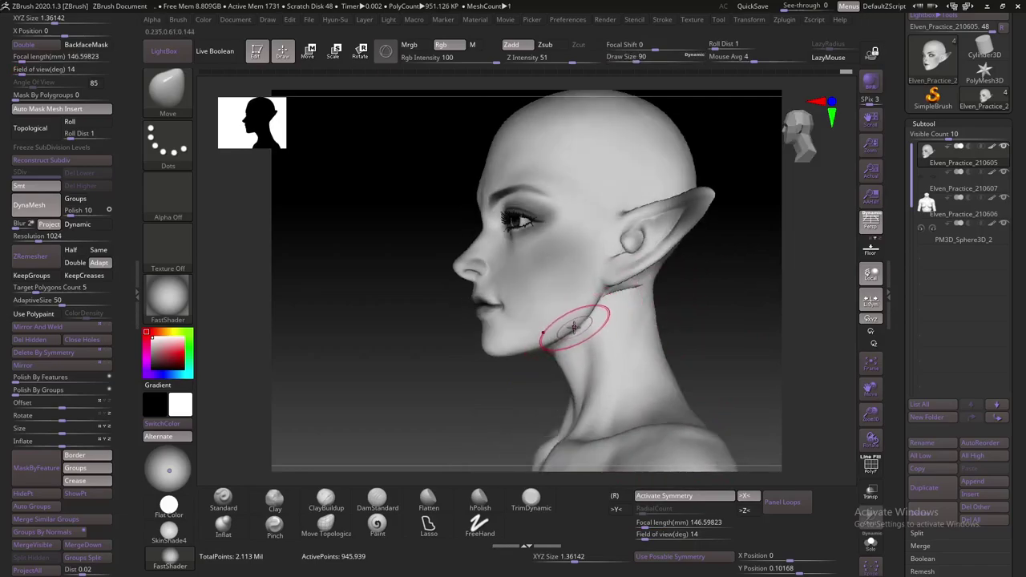
pyautogui.press('[')
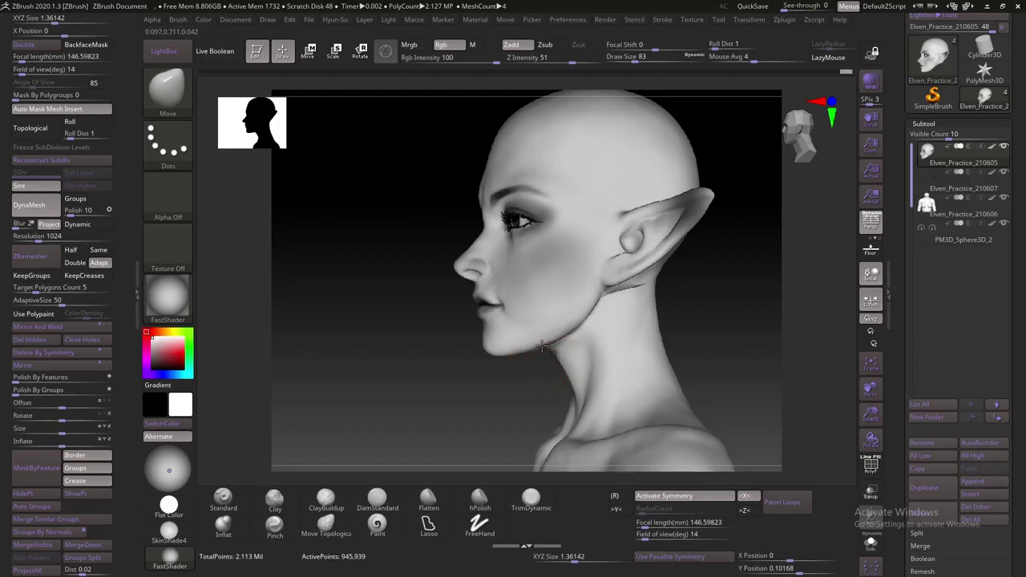
pyautogui.moveTo(535, 346)
pyautogui.mouseDown(button='right')
pyautogui.moveTo(600, 350)
pyautogui.moveTo(540, 320)
pyautogui.mouseUp(button='right')
pyautogui.press('[')
pyautogui.press(']')
pyautogui.press(']')
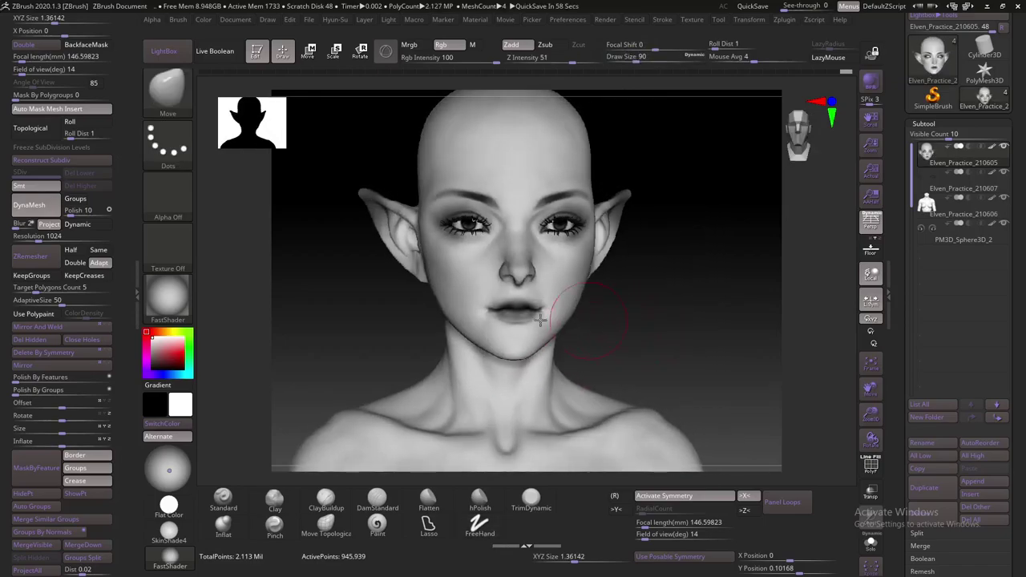
pyautogui.moveTo(396, 349)
pyautogui.mouseDown(button='right')
pyautogui.moveTo(428, 355)
pyautogui.moveTo(664, 294)
pyautogui.mouseUp(button='right')
pyautogui.press(']')
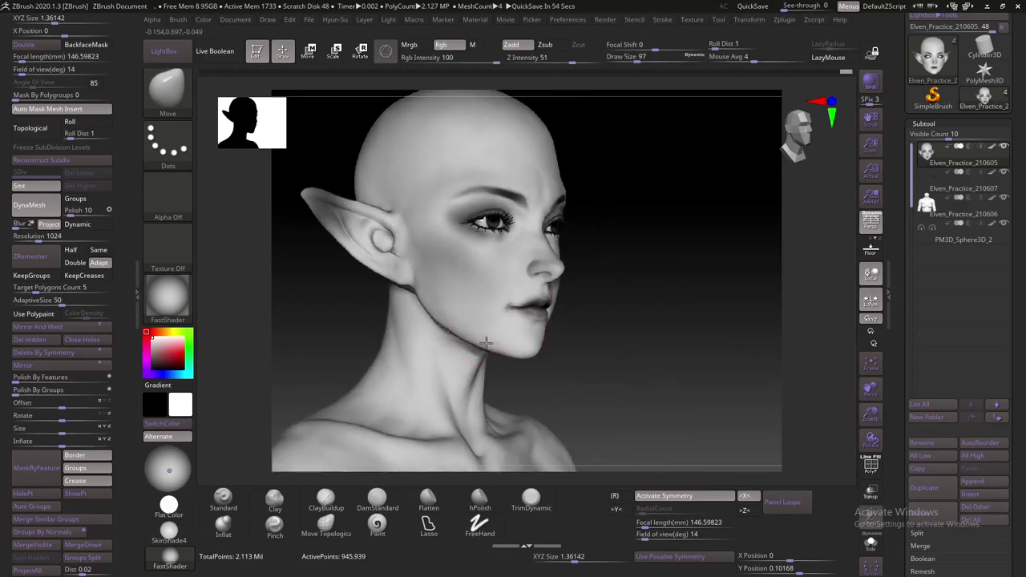
pyautogui.moveTo(486, 342)
pyautogui.mouseDown(button='right')
pyautogui.moveTo(521, 338)
pyautogui.moveTo(499, 330)
pyautogui.mouseUp(button='right')
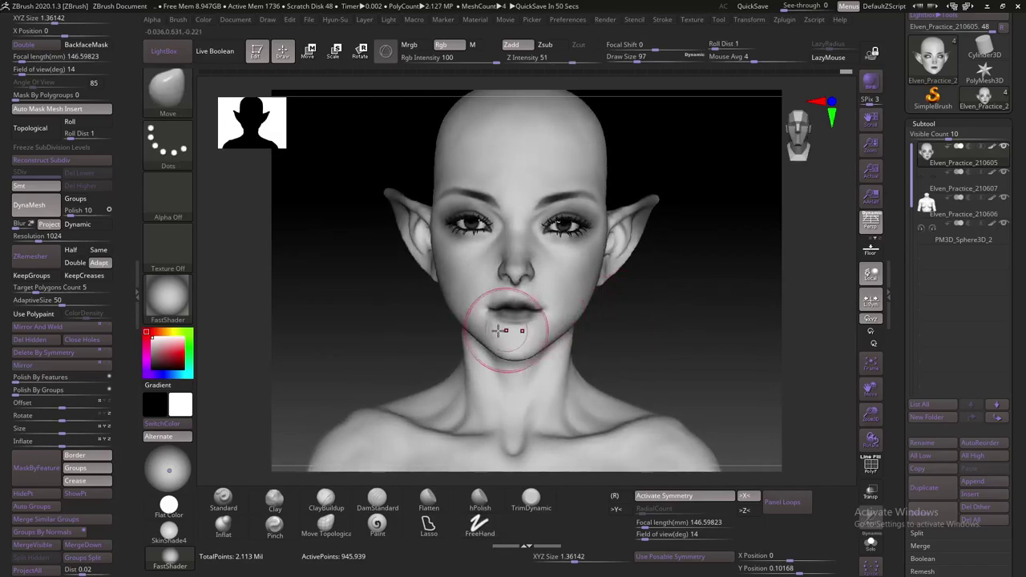
pyautogui.press(']')
pyautogui.press(']')
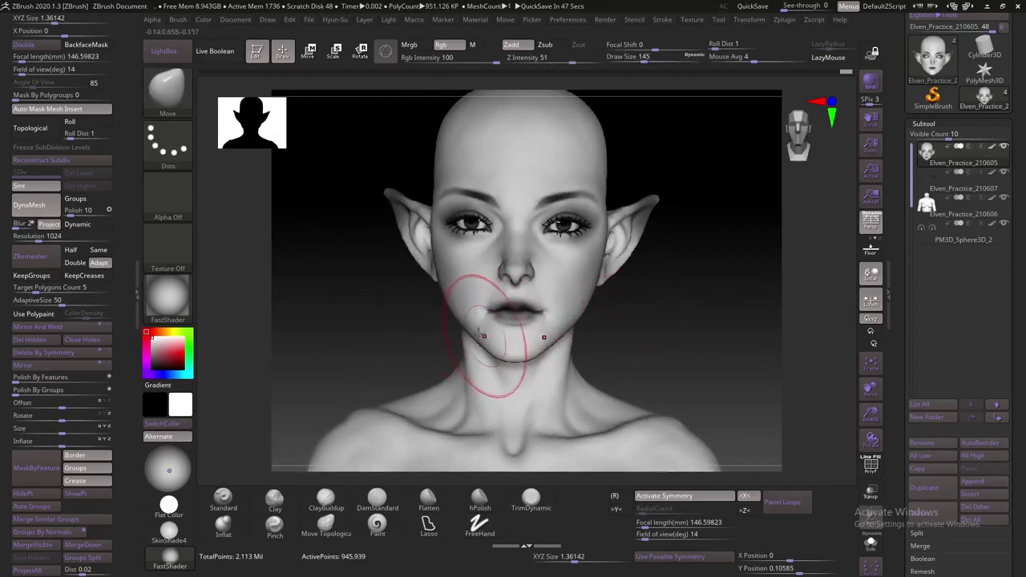
pyautogui.moveTo(469, 361); pyautogui.dragTo(591, 310, button='right')
# Push the cheek and jaw from three-quarter and near-profile views at brush sizes 87 and 124
pyautogui.press('s')
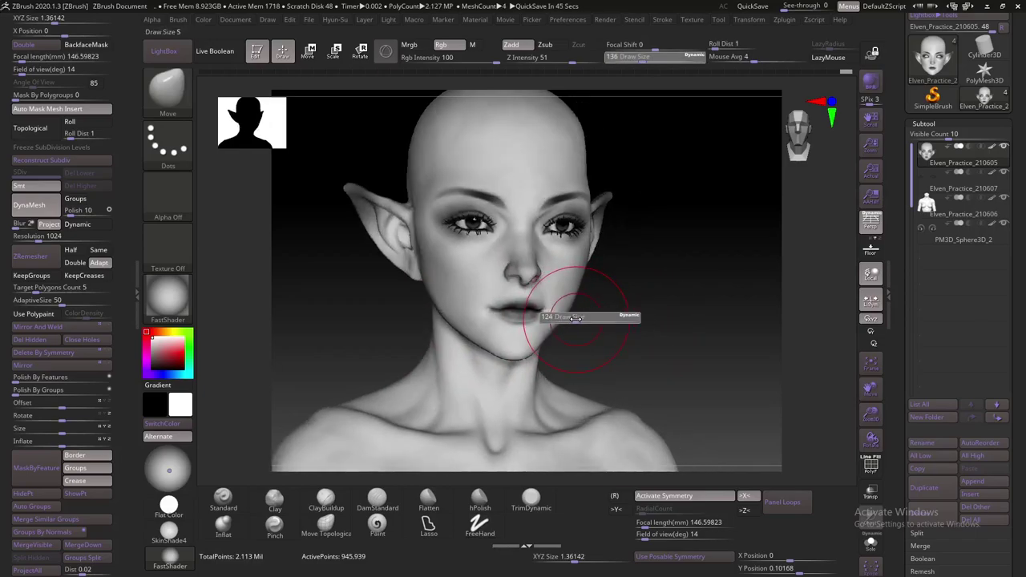
pyautogui.moveTo(575, 318); pyautogui.dragTo(545, 318)
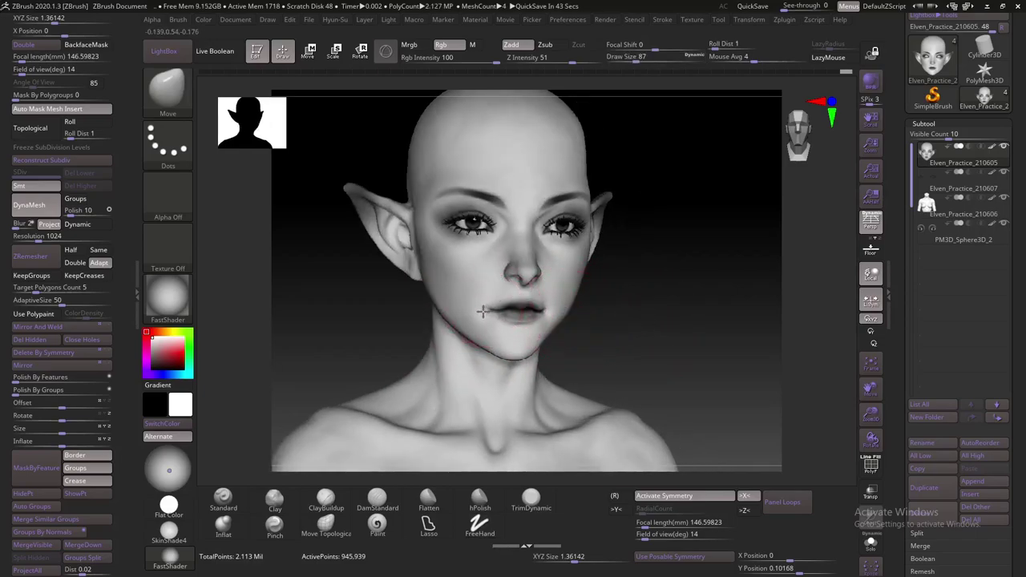
pyautogui.moveTo(481, 311); pyautogui.dragTo(550, 302, button='right')
pyautogui.press('s')
pyautogui.moveTo(549, 301); pyautogui.dragTo(664, 308)
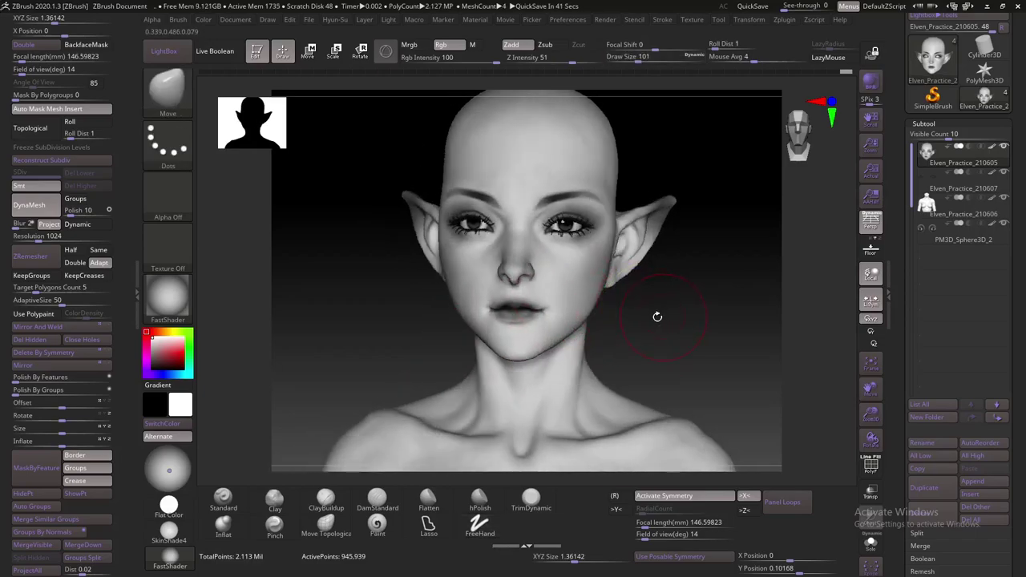
pyautogui.moveTo(665, 308)
pyautogui.mouseDown(button='right')
pyautogui.moveTo(673, 315)
pyautogui.moveTo(577, 345)
pyautogui.mouseUp(button='right')
pyautogui.moveTo(646, 327); pyautogui.dragTo(641, 323, button='right')
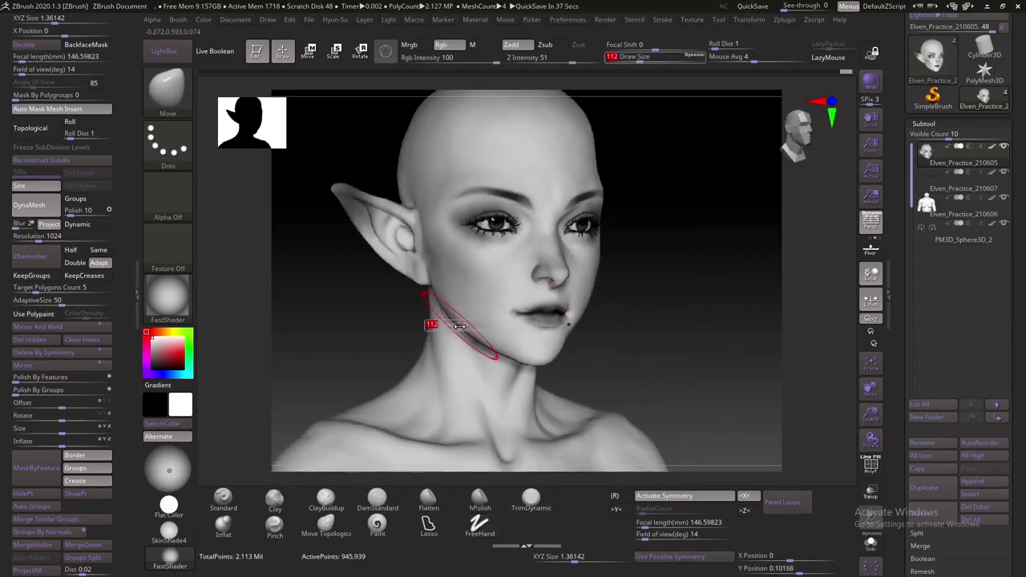
pyautogui.moveTo(488, 300); pyautogui.dragTo(641, 309, button='right')
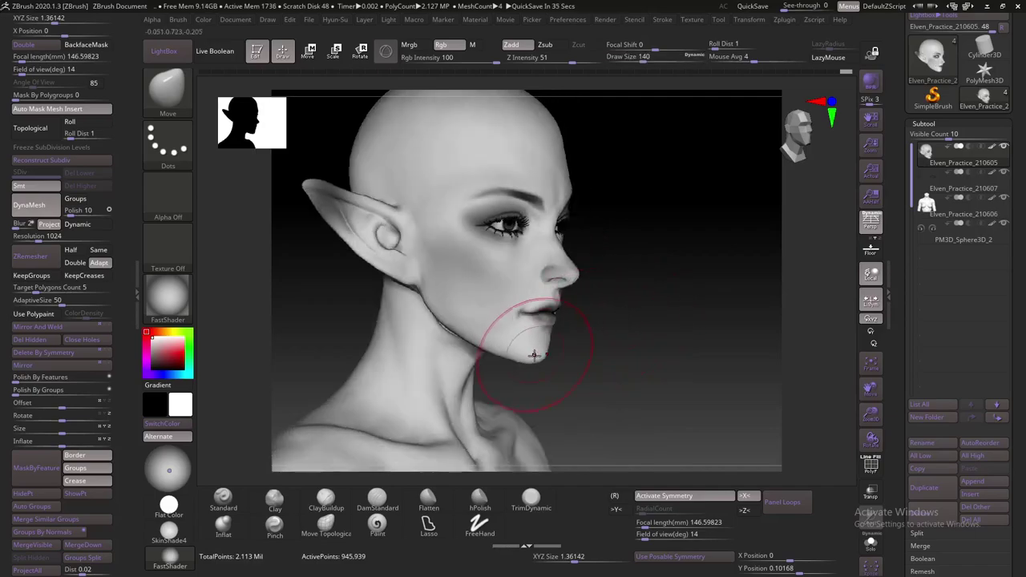
pyautogui.moveTo(605, 338)
pyautogui.mouseDown(button='right')
pyautogui.moveTo(652, 329)
pyautogui.moveTo(641, 325)
pyautogui.mouseUp(button='right')
# Shape the jaw toward profile, adjusting the brush through sizes 172, 149, 87, 77 and 140
pyautogui.press('s')
pyautogui.moveTo(618, 321); pyautogui.dragTo(633, 321)
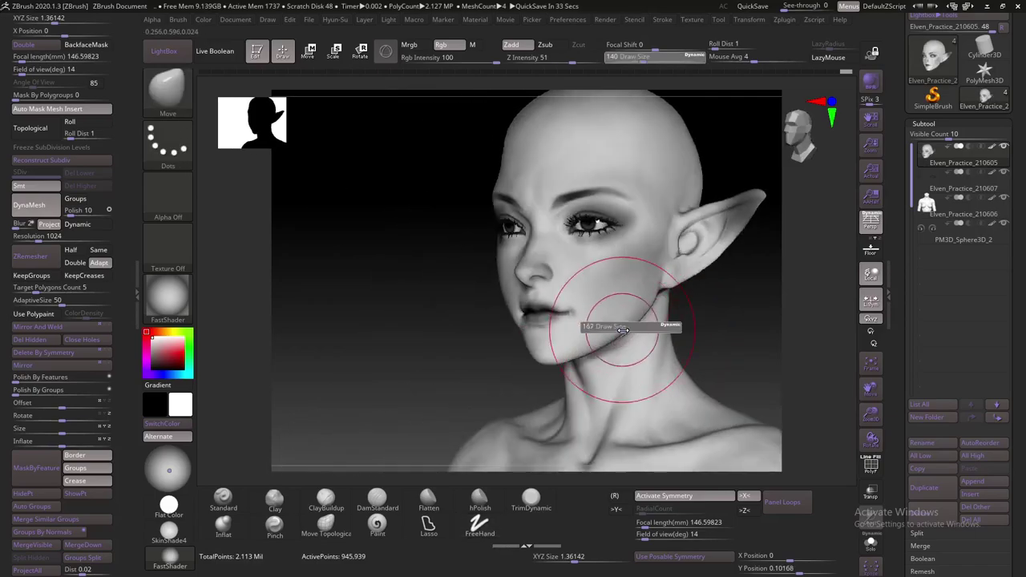
pyautogui.moveTo(618, 320)
pyautogui.mouseDown(button='right')
pyautogui.moveTo(497, 297)
pyautogui.moveTo(493, 272)
pyautogui.mouseUp(button='right')
pyautogui.press('[')
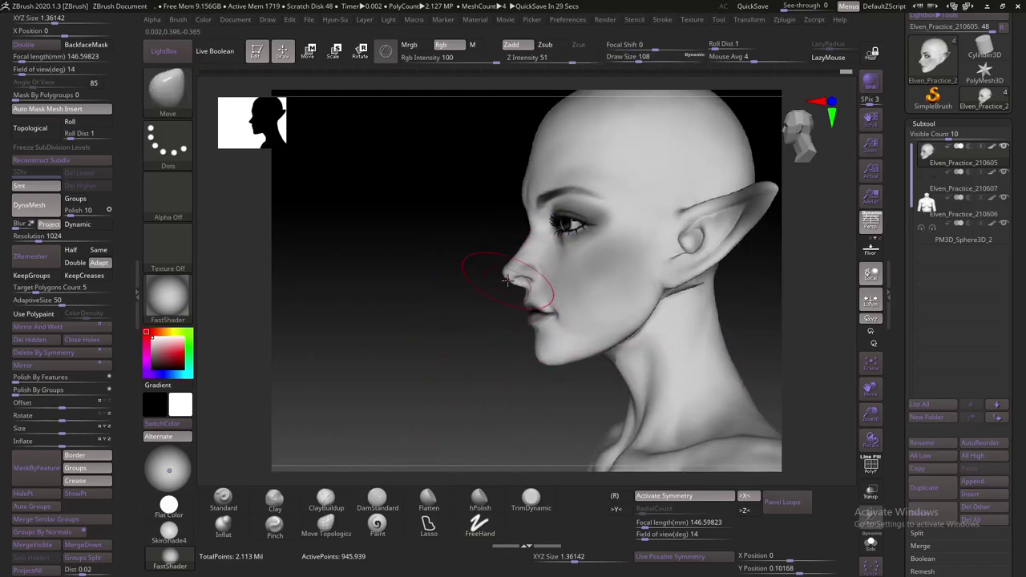
pyautogui.press('s')
pyautogui.moveTo(513, 280); pyautogui.dragTo(503, 275)
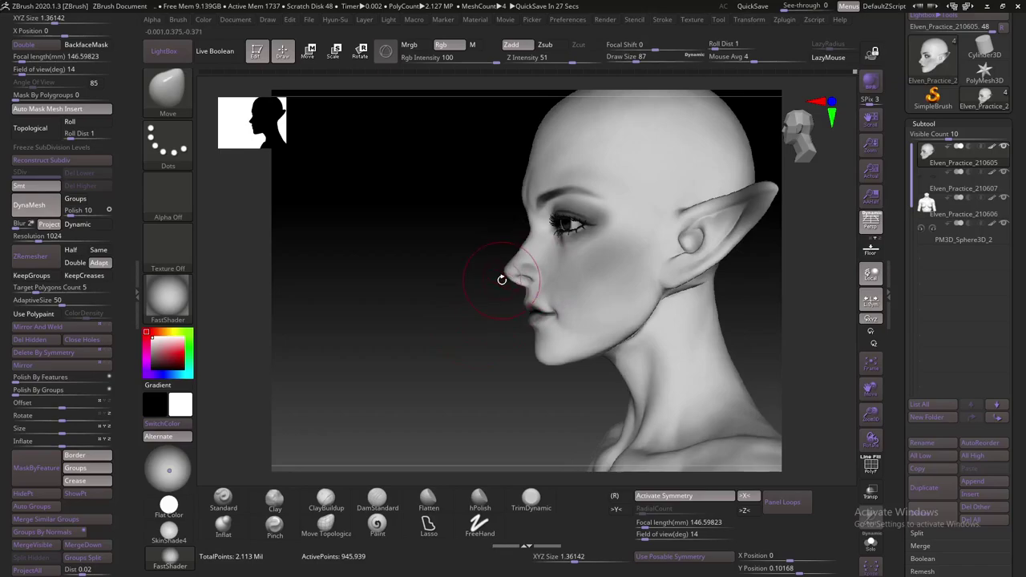
pyautogui.keyDown('shift'); pyautogui.moveTo(497, 297); pyautogui.dragTo(516, 273, button='right'); pyautogui.keyUp('shift')
pyautogui.press('[')
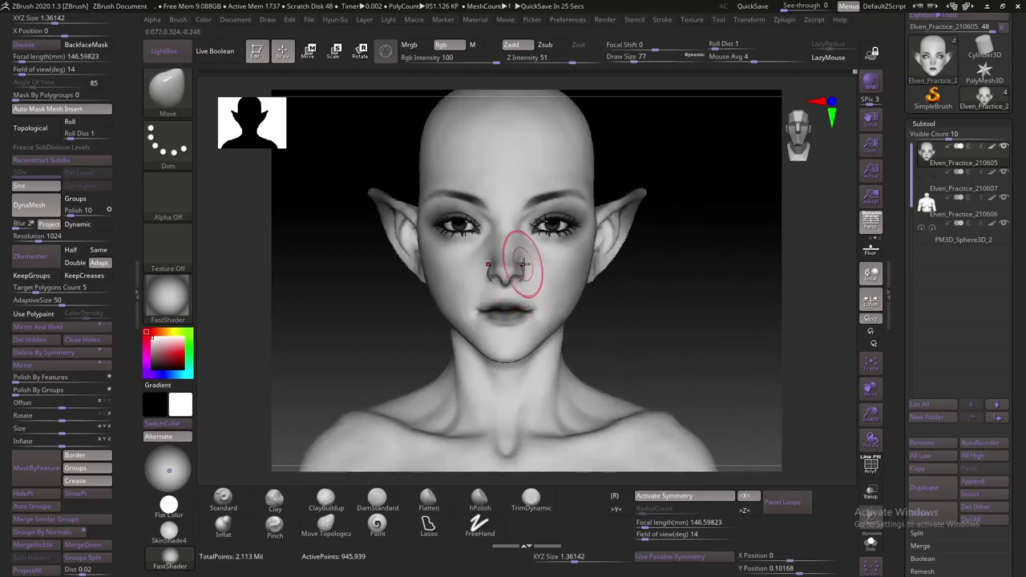
pyautogui.press(']')
pyautogui.press(']')
pyautogui.press(']')
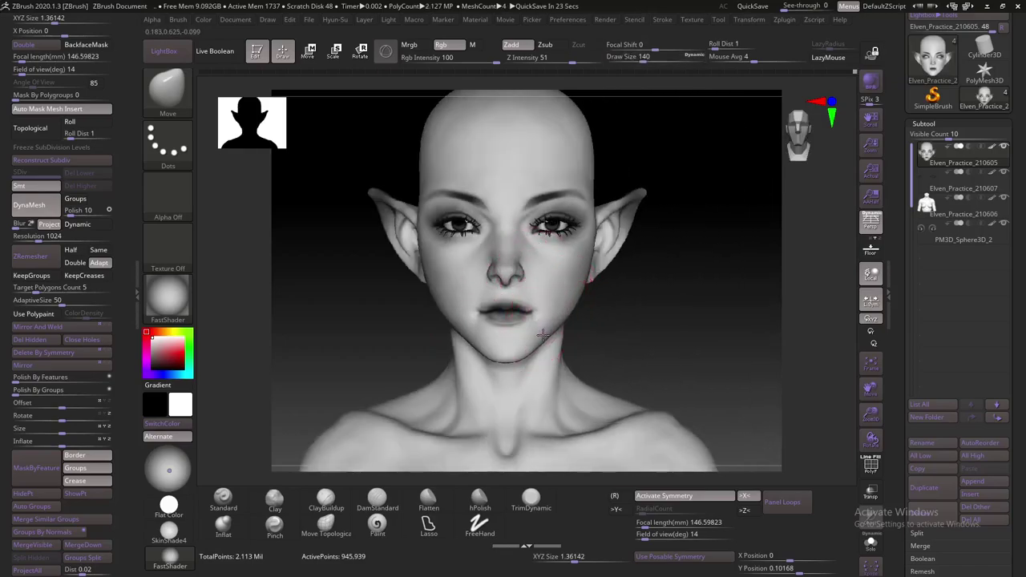
# Decline Dynamic Subdiv, then pull the right jawline into shape from an exact front view
pyautogui.press('d')
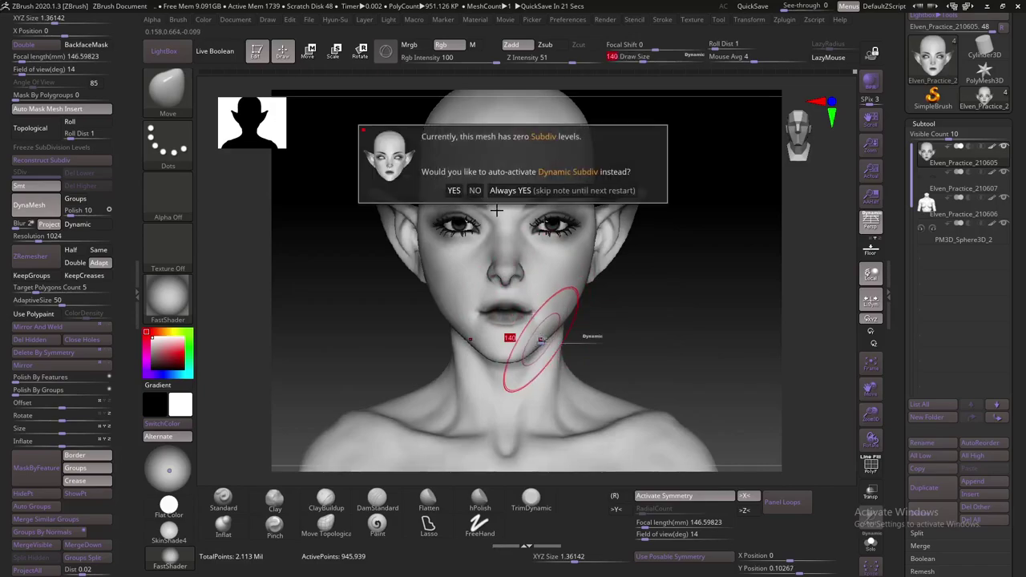
pyautogui.click(481, 195)
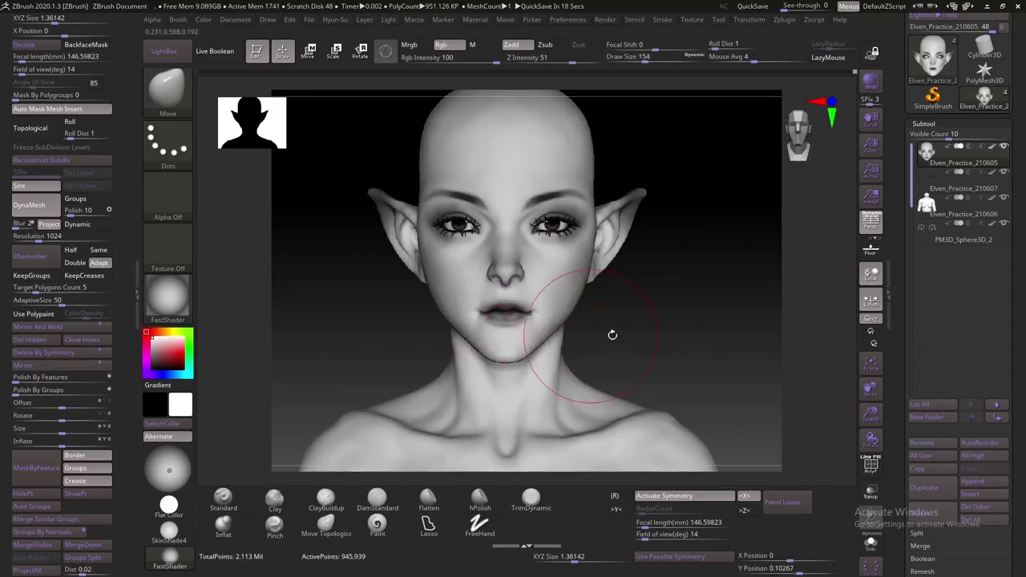
pyautogui.moveTo(611, 336)
pyautogui.mouseDown(button='right')
pyautogui.moveTo(592, 331)
pyautogui.moveTo(653, 309)
pyautogui.mouseUp(button='right')
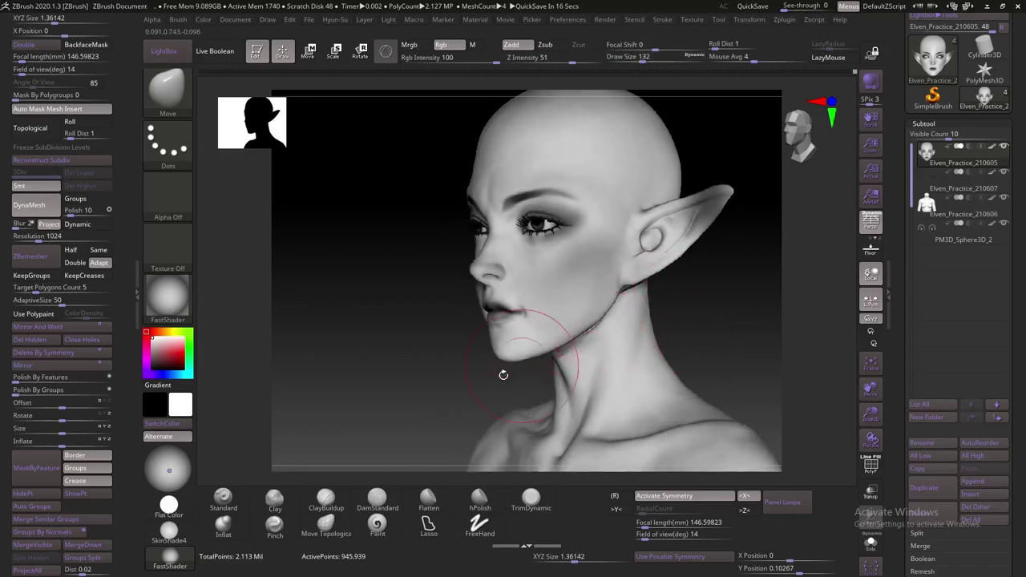
pyautogui.moveTo(499, 374)
pyautogui.keyDown('shift'); pyautogui.mouseDown(button='right')
pyautogui.moveTo(516, 390)
pyautogui.moveTo(526, 339)
pyautogui.mouseUp(button='right'); pyautogui.keyUp('shift')
pyautogui.moveTo(527, 339); pyautogui.dragTo(561, 330)
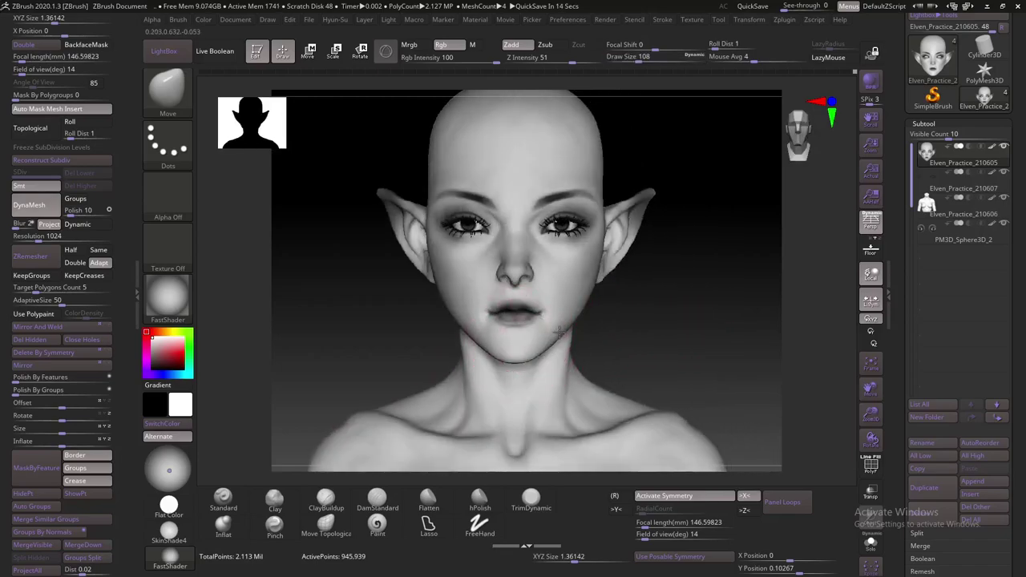
# Shrink the brush to 101 then 74 and check the face from three-quarter and left profile
pyautogui.press('s')
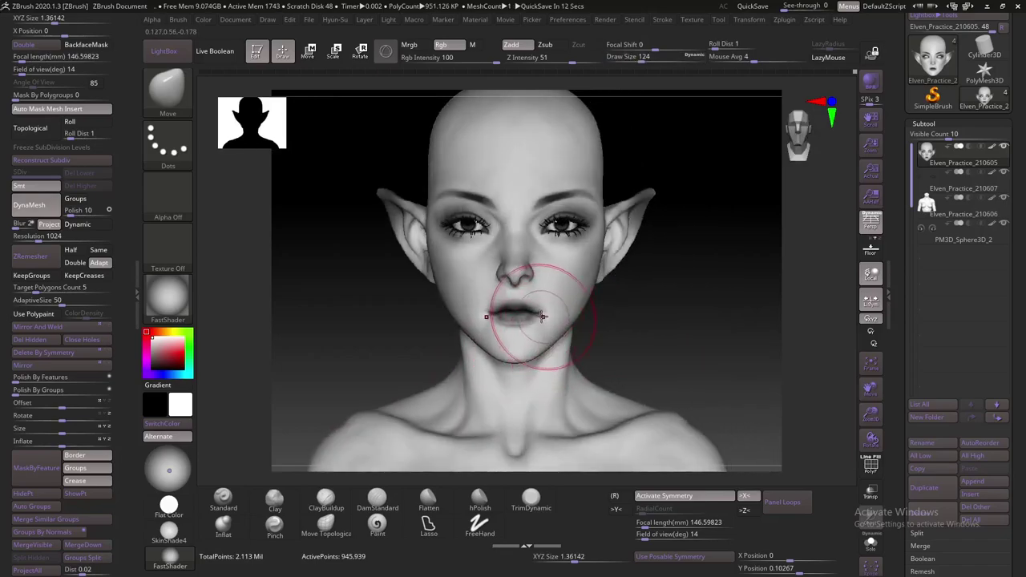
pyautogui.moveTo(488, 313)
pyautogui.mouseDown()
pyautogui.moveTo(541, 313)
pyautogui.moveTo(526, 297)
pyautogui.moveTo(543, 311)
pyautogui.mouseUp()
pyautogui.press('s')
pyautogui.press('s')
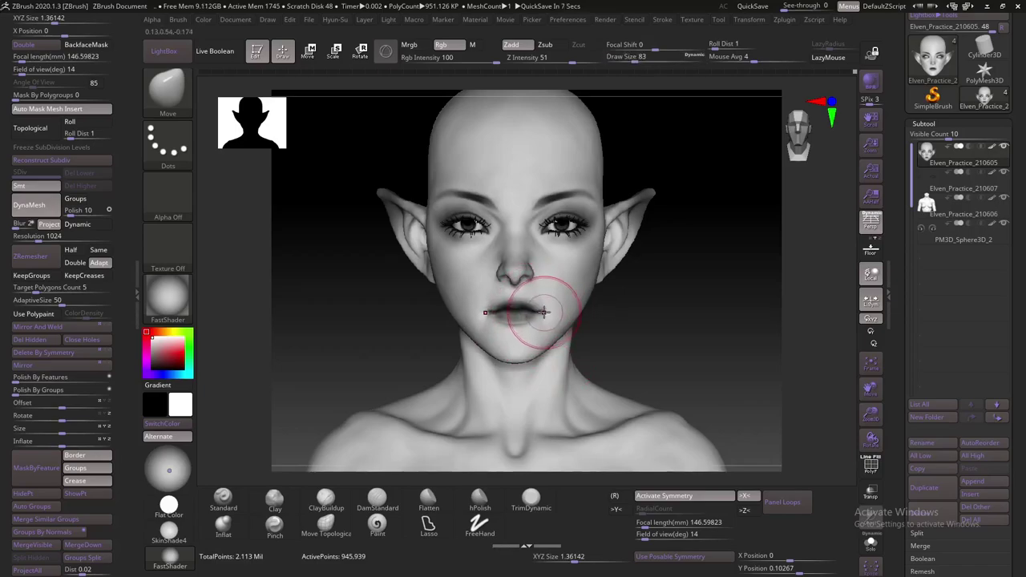
pyautogui.moveTo(620, 312)
pyautogui.mouseDown()
pyautogui.moveTo(606, 321)
pyautogui.moveTo(652, 320)
pyautogui.mouseUp()
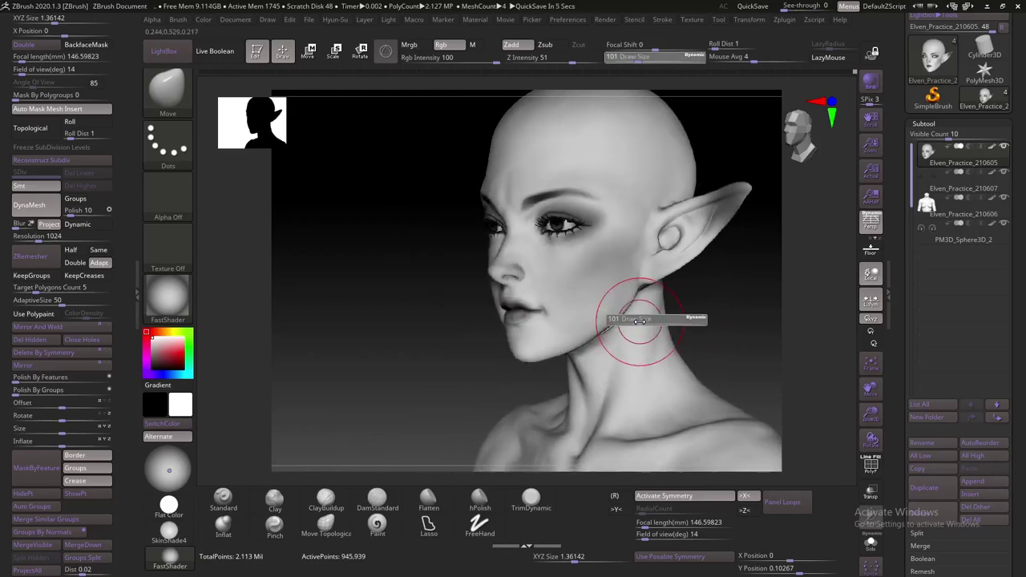
pyautogui.moveTo(589, 329); pyautogui.dragTo(527, 309)
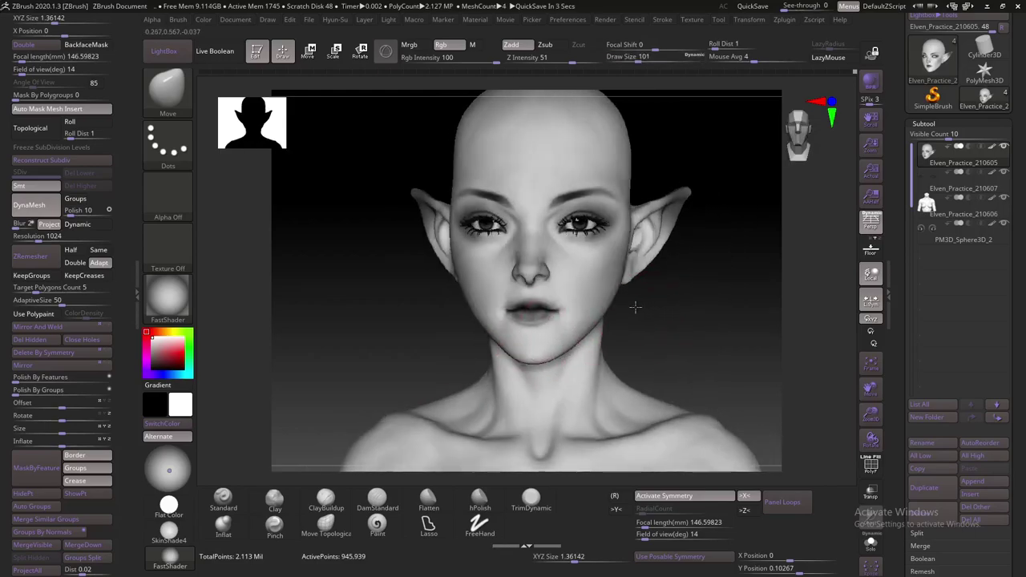
pyautogui.moveTo(634, 305); pyautogui.dragTo(533, 307)
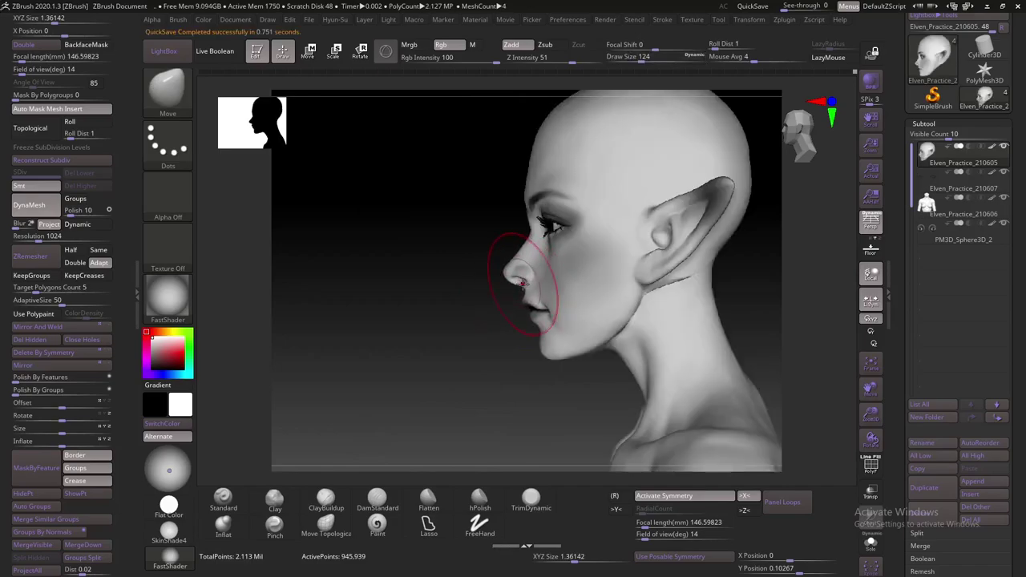
pyautogui.moveTo(497, 283)
pyautogui.mouseDown()
pyautogui.moveTo(655, 309)
pyautogui.moveTo(641, 307)
pyautogui.mouseUp()
# Refine the lower face from the front with brush sizes 97, 74 and 56, ending at three-quarter view
pyautogui.press('s')
pyautogui.moveTo(642, 307); pyautogui.dragTo(561, 321)
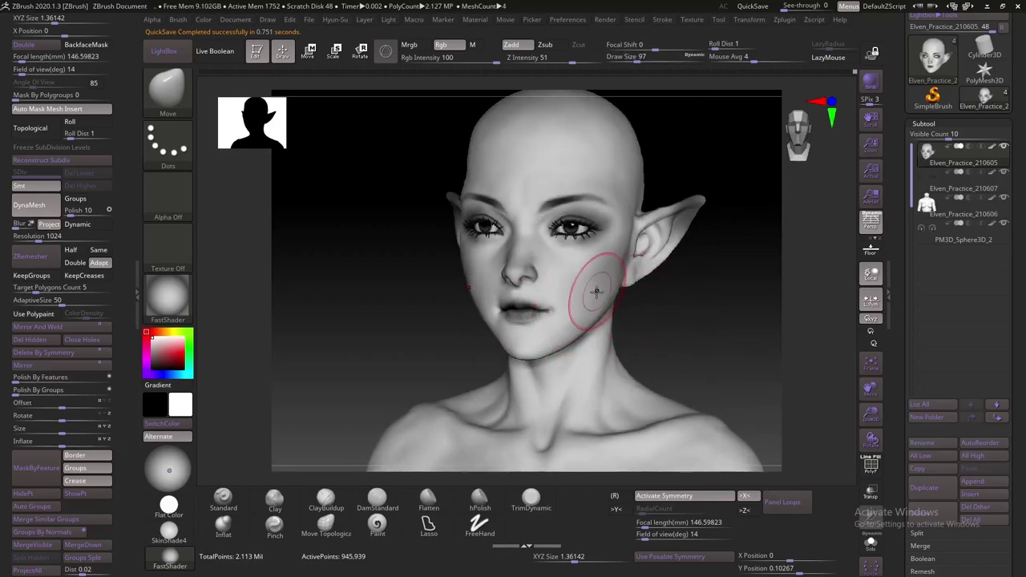
pyautogui.press('[')
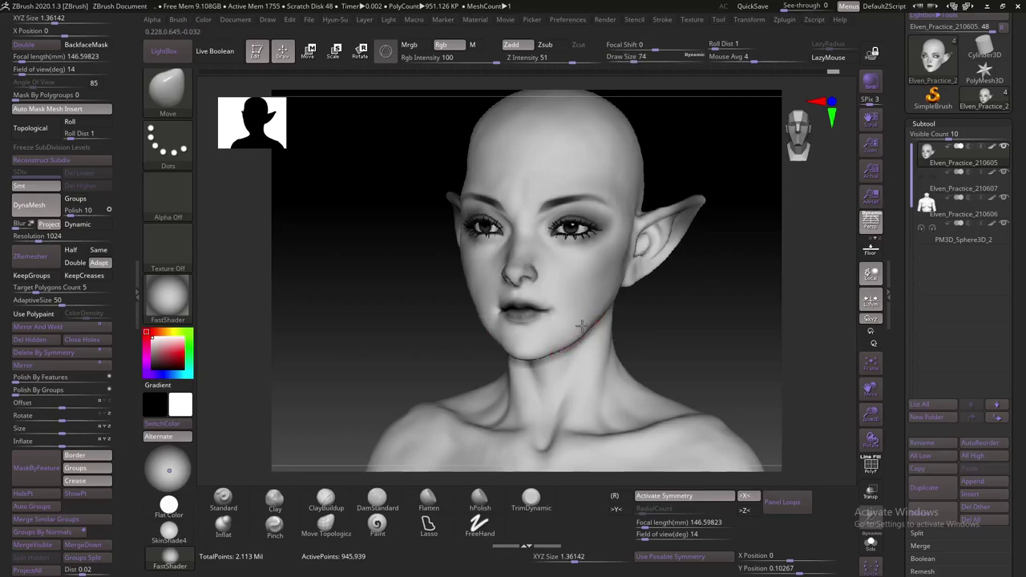
pyautogui.moveTo(656, 321)
pyautogui.keyDown('shift'); pyautogui.mouseDown()
pyautogui.moveTo(667, 326)
pyautogui.moveTo(614, 304)
pyautogui.moveTo(660, 293)
pyautogui.mouseUp(); pyautogui.keyUp('shift')
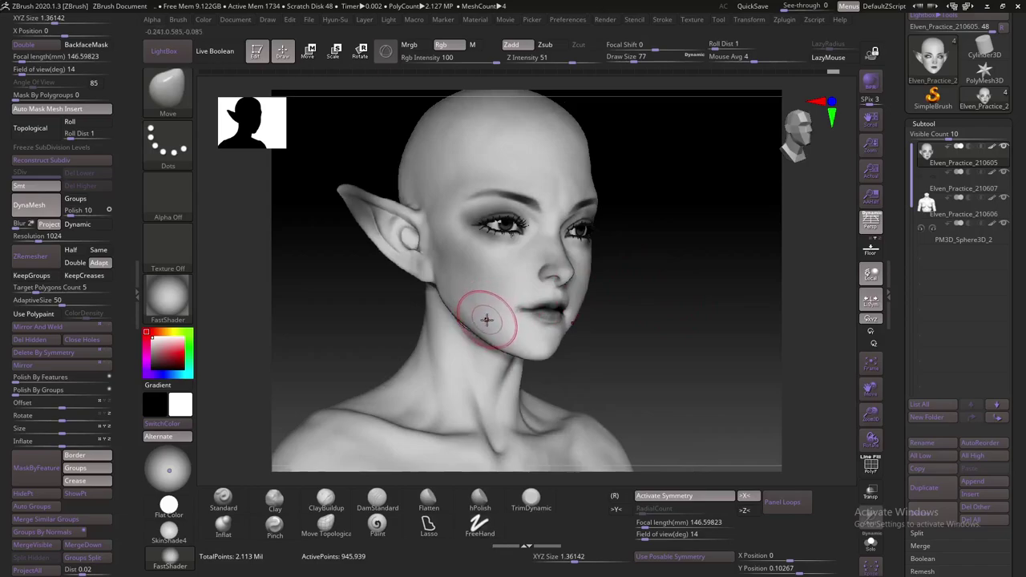
pyautogui.press('[')
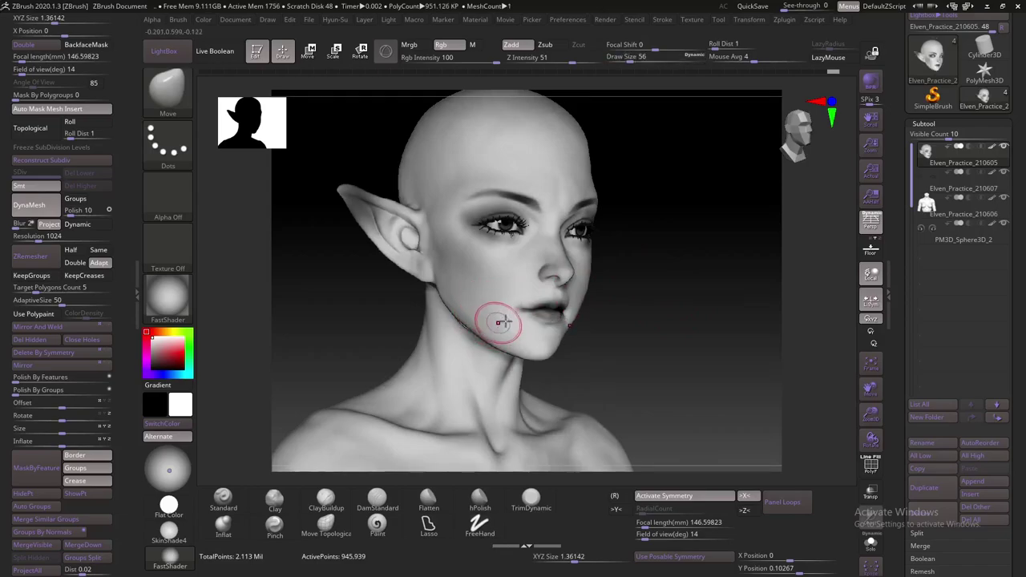
pyautogui.moveTo(576, 317); pyautogui.dragTo(645, 291)
pyautogui.moveTo(591, 311)
pyautogui.mouseDown()
pyautogui.moveTo(671, 305)
pyautogui.moveTo(567, 311)
pyautogui.mouseUp()
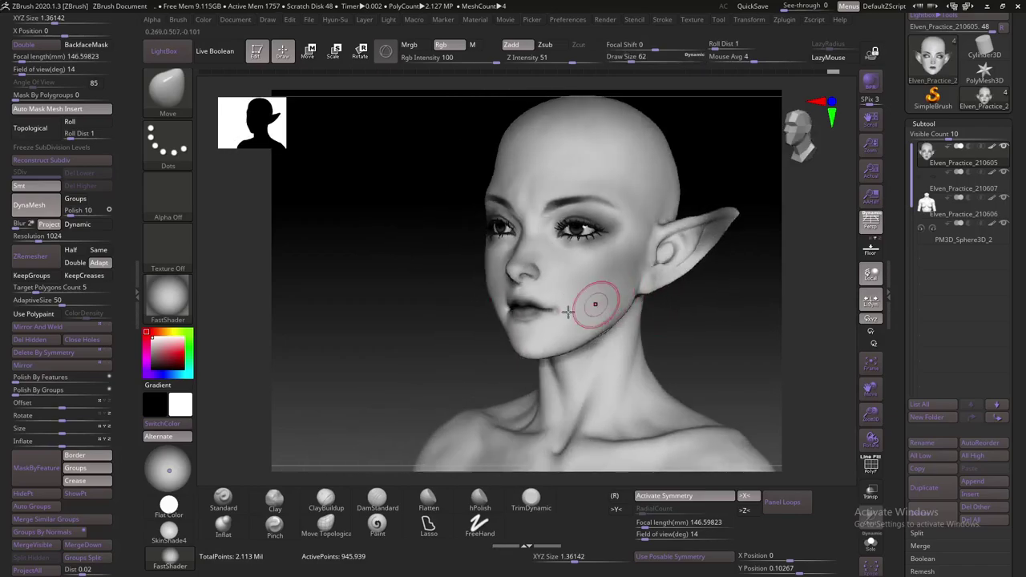
# Sculpt the cheek with the Clay brush, colour application off, from frontal and side angles
pyautogui.click(282, 502)
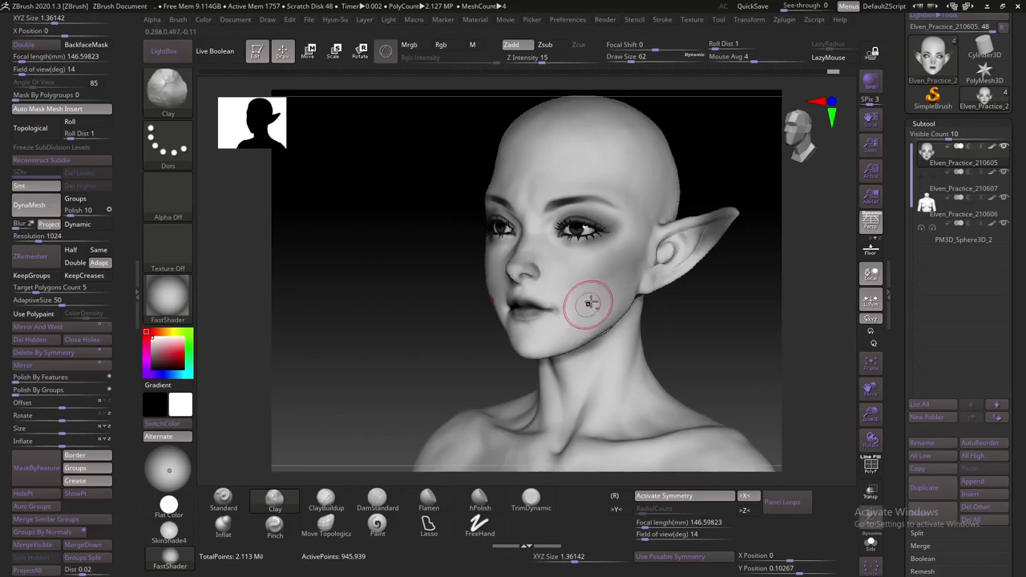
pyautogui.moveTo(686, 302)
pyautogui.mouseDown()
pyautogui.moveTo(710, 314)
pyautogui.moveTo(609, 279)
pyautogui.mouseUp()
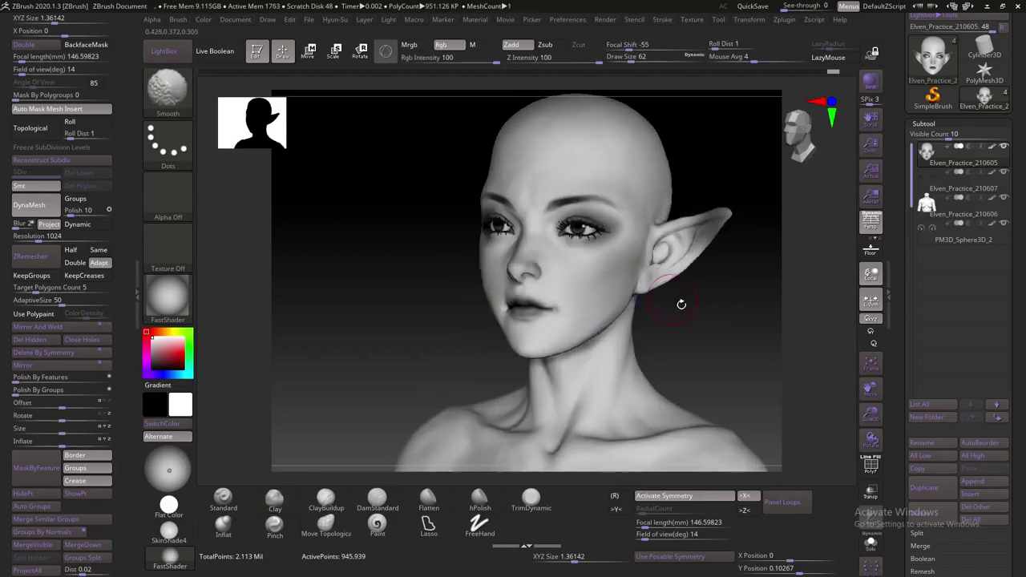
pyautogui.moveTo(681, 303); pyautogui.dragTo(645, 296)
pyautogui.click(441, 44)
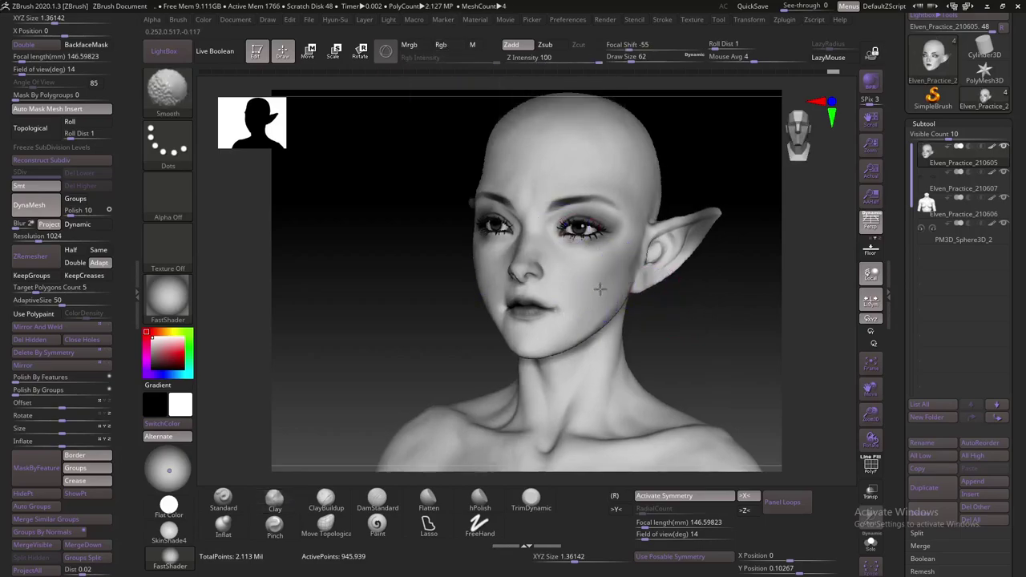
pyautogui.moveTo(609, 304)
pyautogui.mouseDown()
pyautogui.moveTo(687, 323)
pyautogui.moveTo(705, 312)
pyautogui.moveTo(588, 298)
pyautogui.mouseUp()
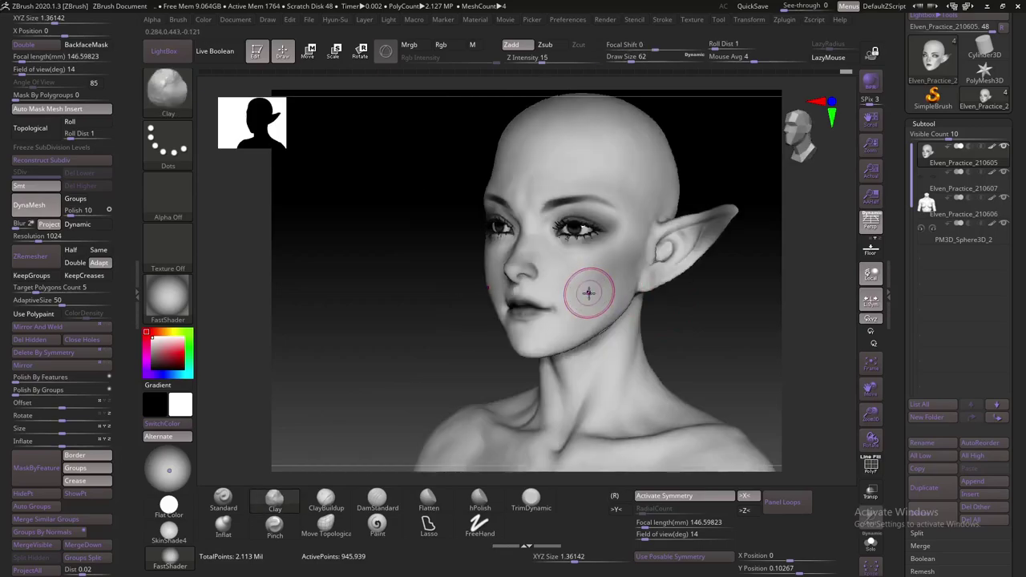
pyautogui.press('shift')
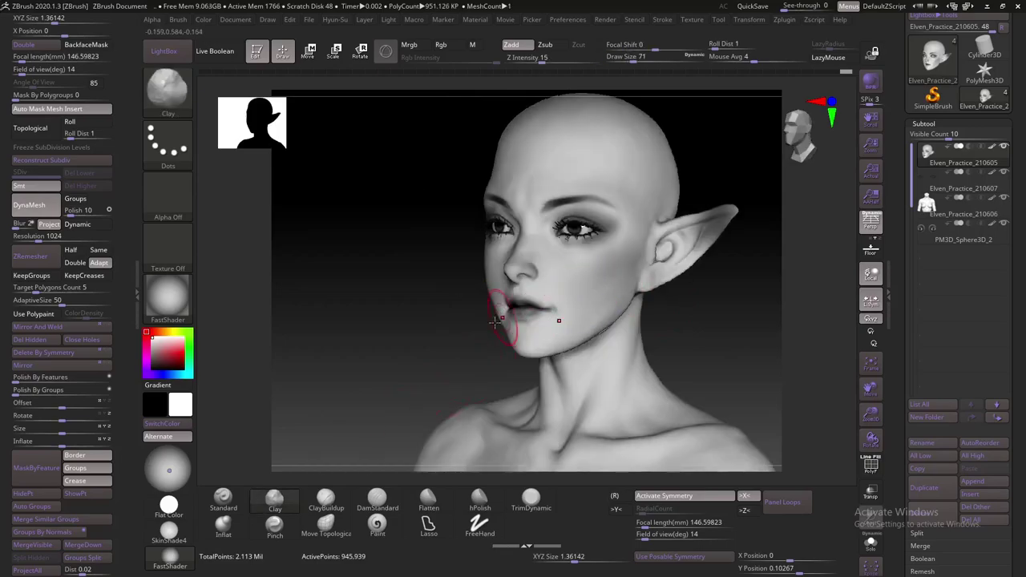
pyautogui.click(279, 497)
# Refine the cheek from the other side and exact profile, then select the Elven_Practice_210606 subtool
pyautogui.moveTo(681, 291); pyautogui.dragTo(748, 304)
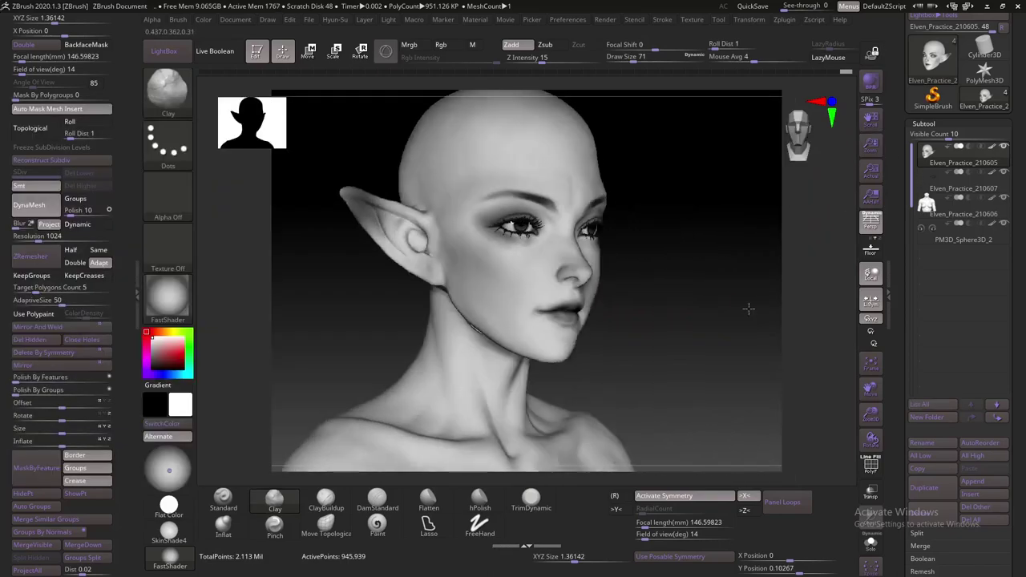
pyautogui.moveTo(633, 304)
pyautogui.mouseDown()
pyautogui.moveTo(612, 270)
pyautogui.moveTo(505, 281)
pyautogui.moveTo(644, 295)
pyautogui.moveTo(522, 304)
pyautogui.moveTo(561, 294)
pyautogui.mouseUp()
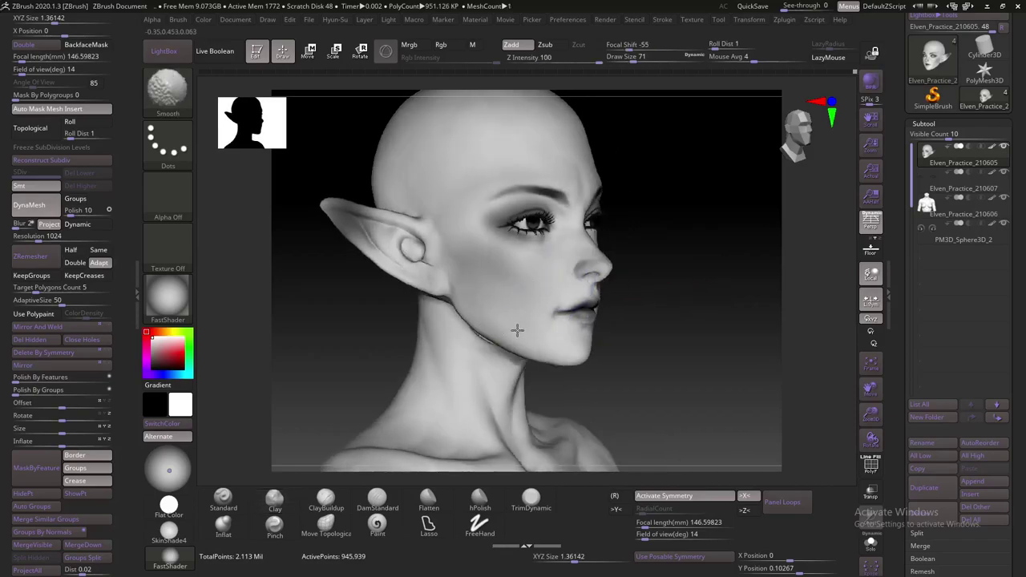
pyautogui.moveTo(488, 319)
pyautogui.mouseDown()
pyautogui.moveTo(634, 300)
pyautogui.moveTo(556, 270)
pyautogui.mouseUp()
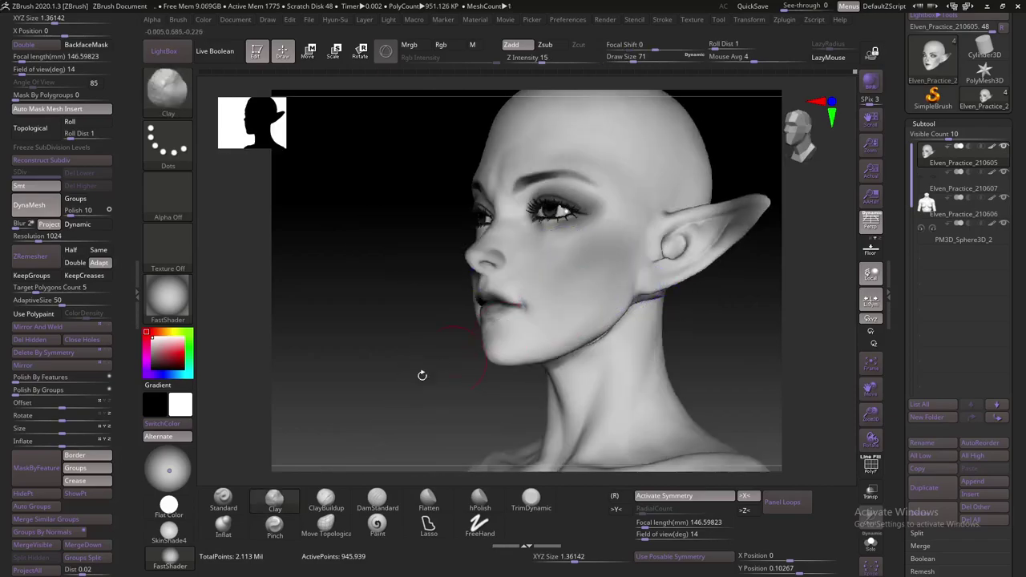
pyautogui.keyDown('shift'); pyautogui.moveTo(421, 371); pyautogui.dragTo(410, 394); pyautogui.keyUp('shift')
pyautogui.keyDown('alt'); pyautogui.click(634, 333); pyautogui.keyUp('alt')
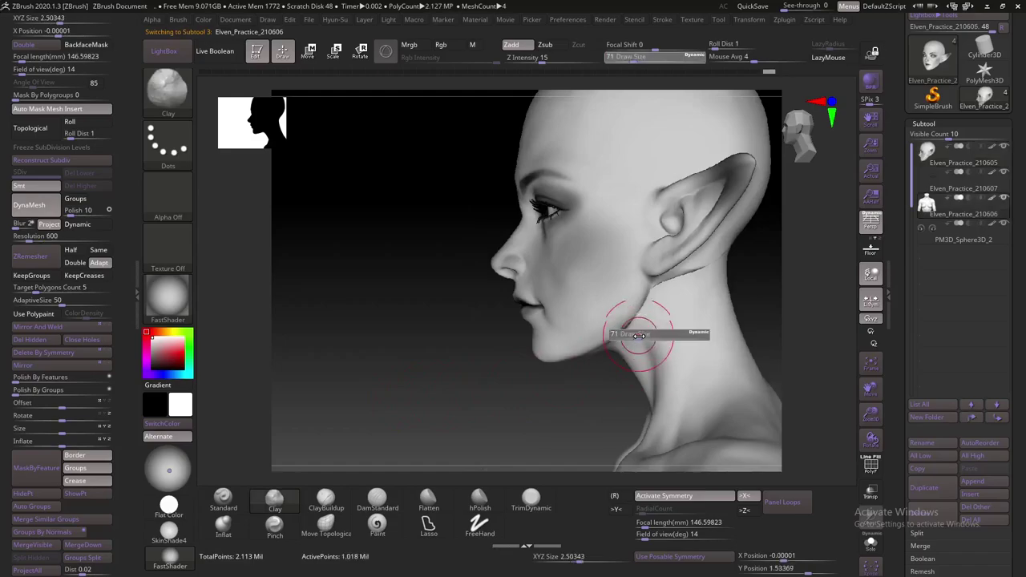
# Lift the body's jaw-neck line toward the ear with Move, then reselect Elven_Practice_210605 with the Paint brush
pyautogui.press('b')
pyautogui.press('m')
pyautogui.press('v')
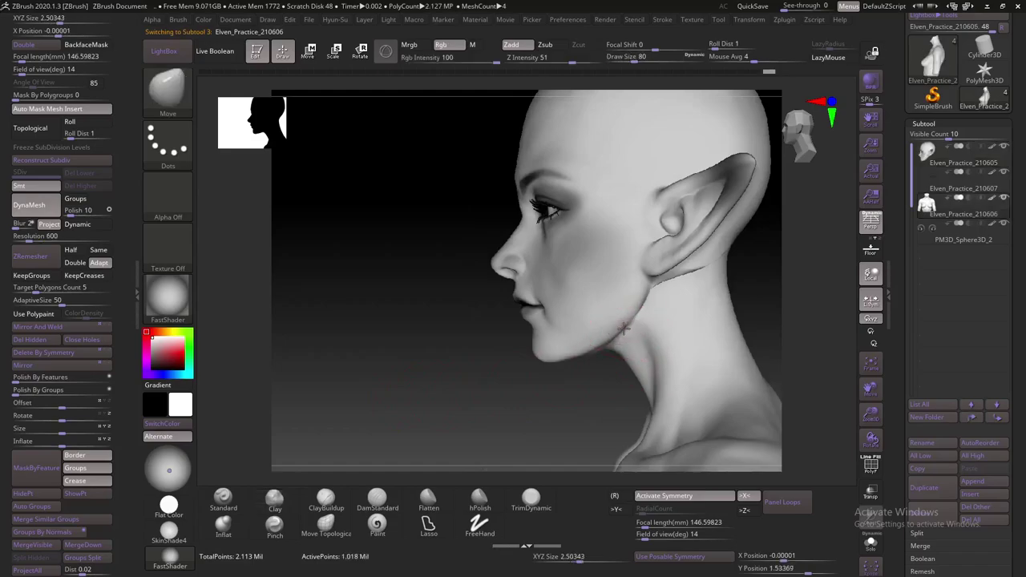
pyautogui.moveTo(623, 329); pyautogui.dragTo(697, 271)
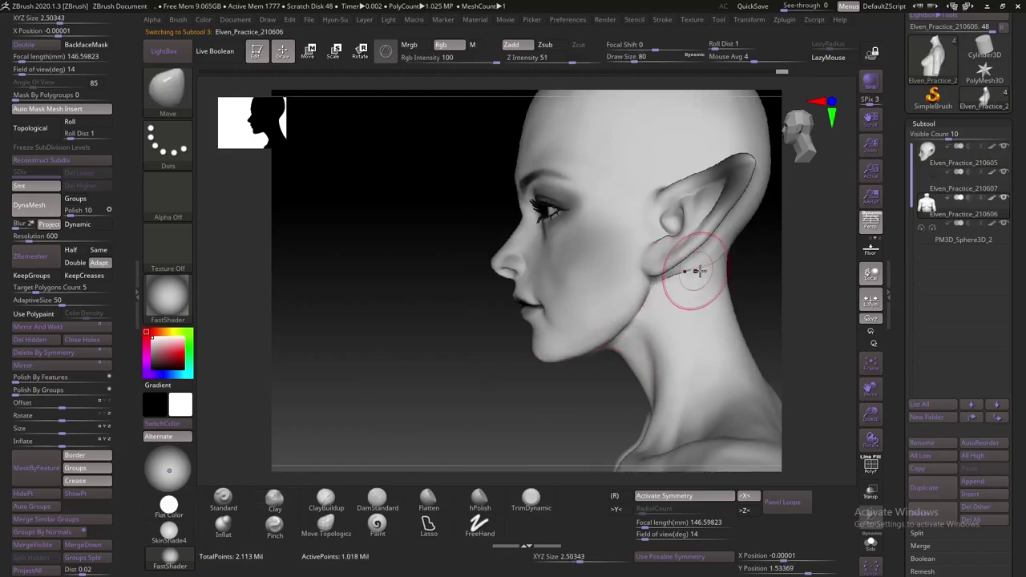
pyautogui.moveTo(404, 275)
pyautogui.mouseDown()
pyautogui.moveTo(464, 307)
pyautogui.moveTo(438, 297)
pyautogui.moveTo(383, 337)
pyautogui.moveTo(393, 321)
pyautogui.moveTo(355, 337)
pyautogui.moveTo(373, 328)
pyautogui.moveTo(348, 321)
pyautogui.moveTo(497, 216)
pyautogui.mouseUp()
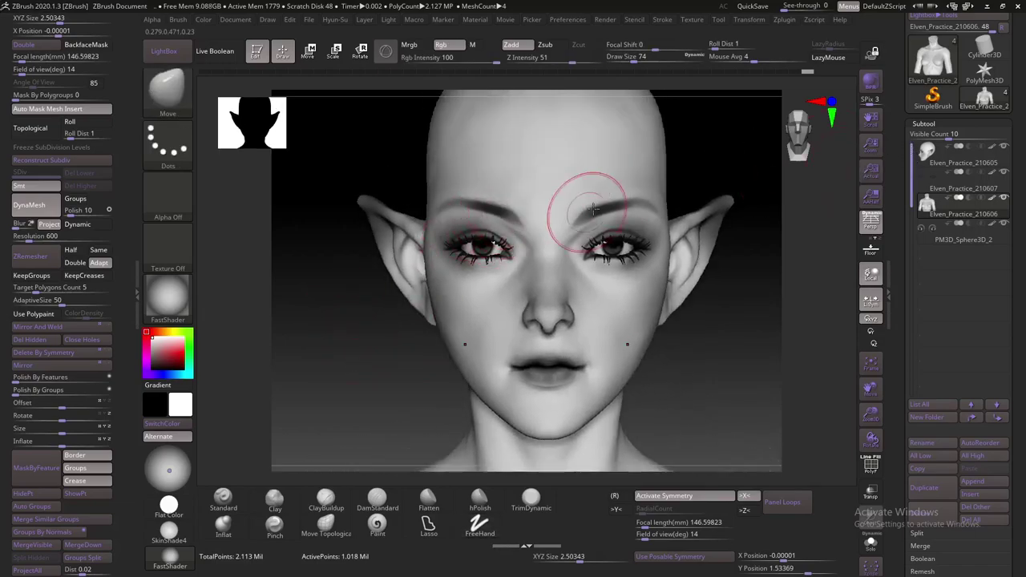
pyautogui.keyDown('alt'); pyautogui.click(483, 274); pyautogui.keyUp('alt')
pyautogui.click(377, 524)
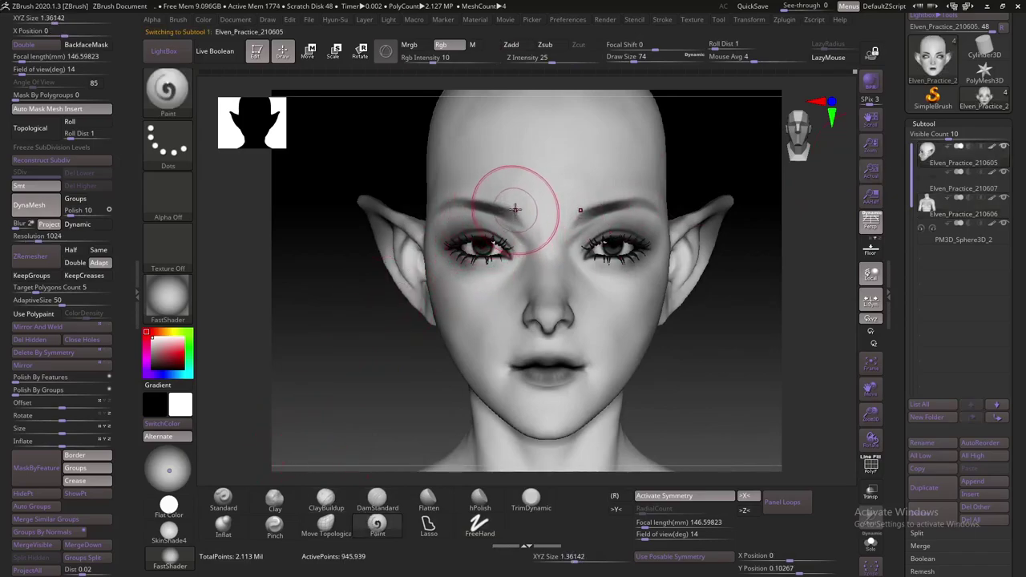
# Swap the main and secondary colours and paint a reddish tint around the right eye
pyautogui.click(177, 426)
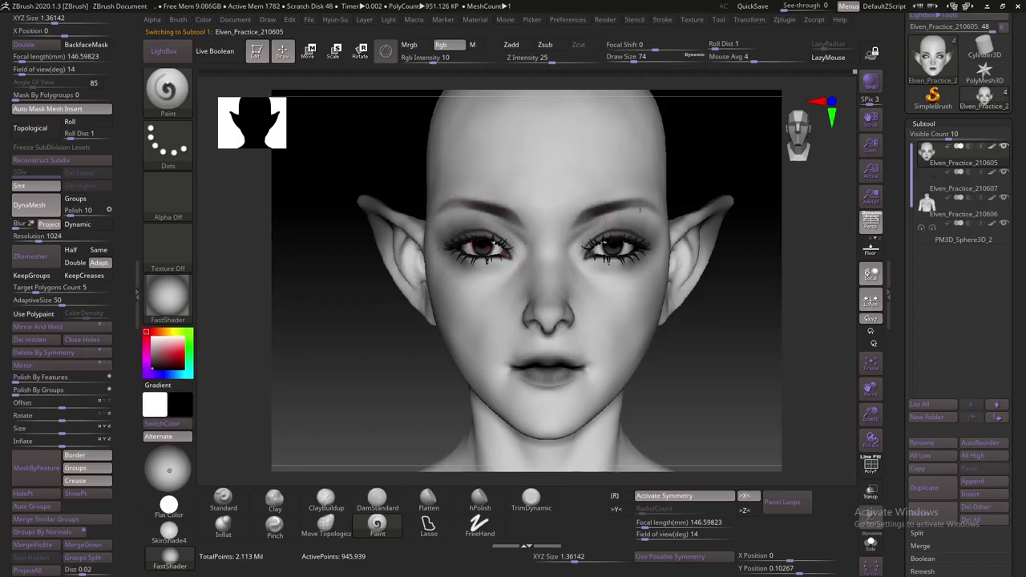
pyautogui.moveTo(384, 295); pyautogui.dragTo(400, 297)
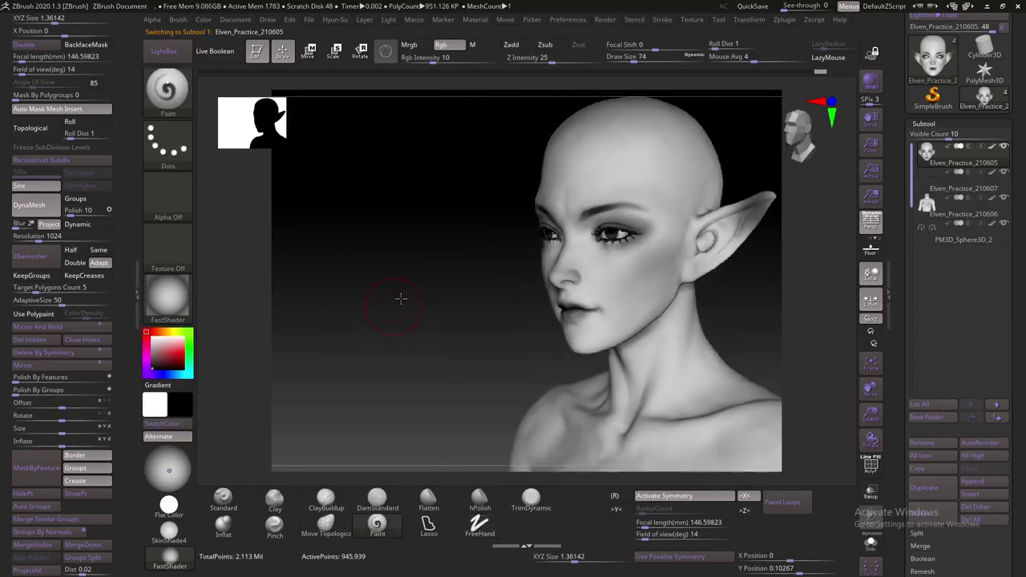
pyautogui.keyDown('alt'); pyautogui.moveTo(738, 292); pyautogui.dragTo(686, 229); pyautogui.keyUp('alt')
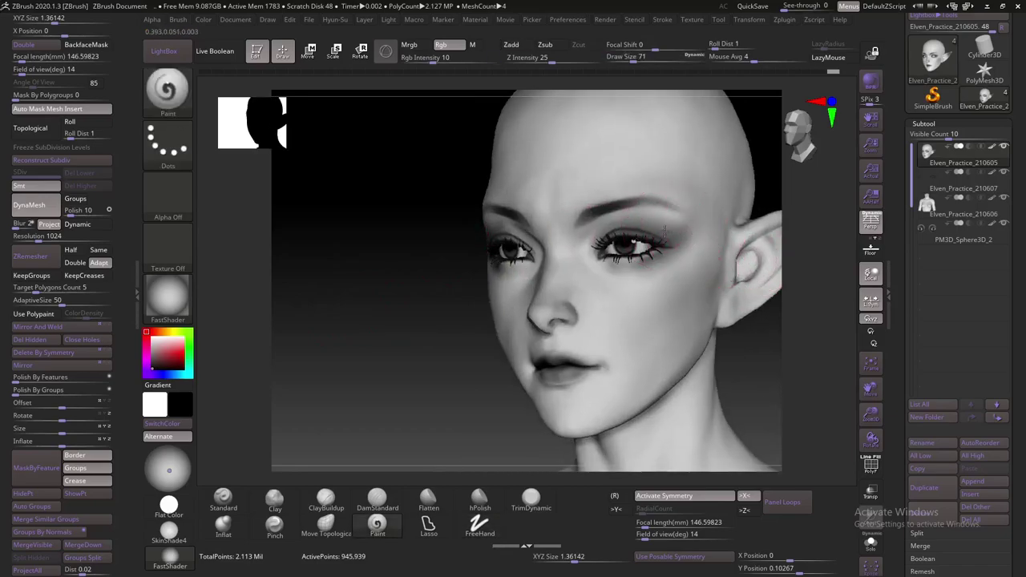
pyautogui.moveTo(664, 230); pyautogui.dragTo(664, 219)
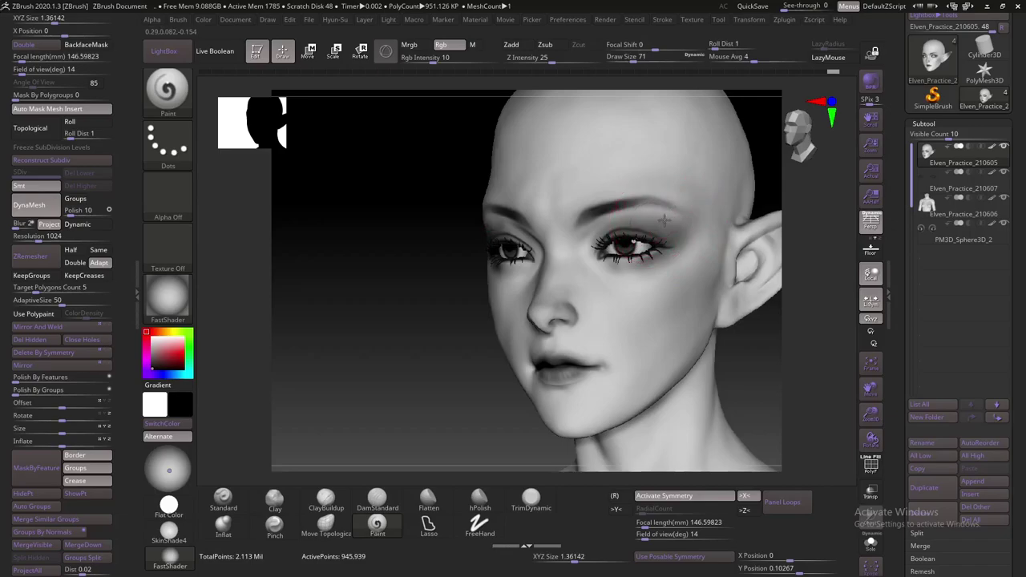
# Detail-paint around the eyes and lower lids at brush size 7, then zoom out to head and shoulders
pyautogui.press('[')
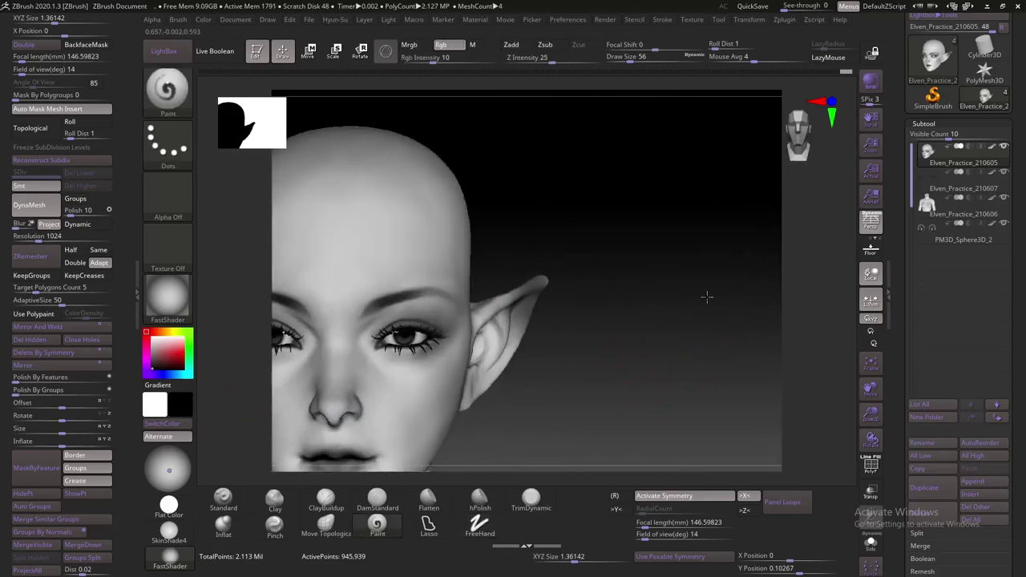
pyautogui.press('[')
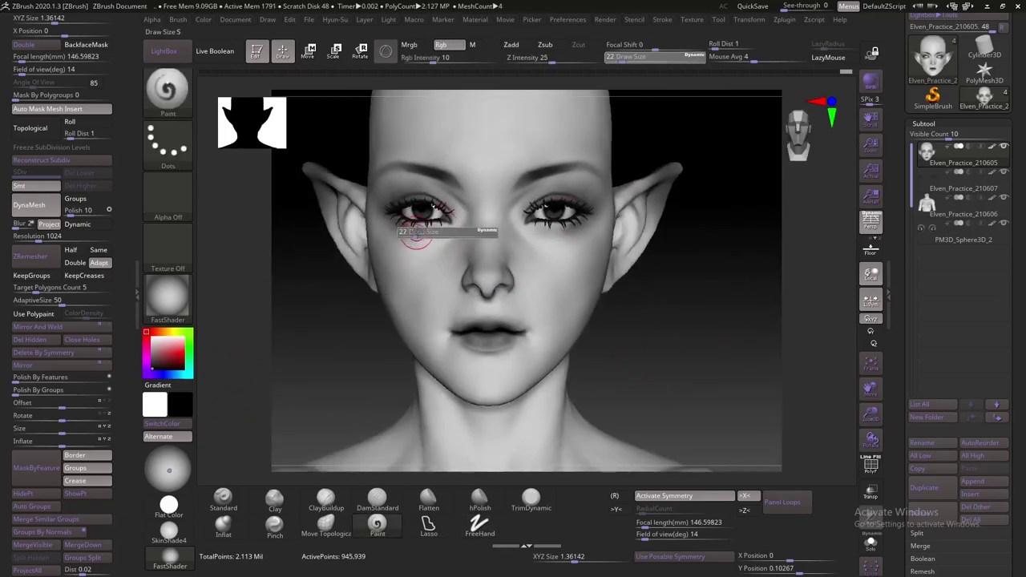
pyautogui.press('[')
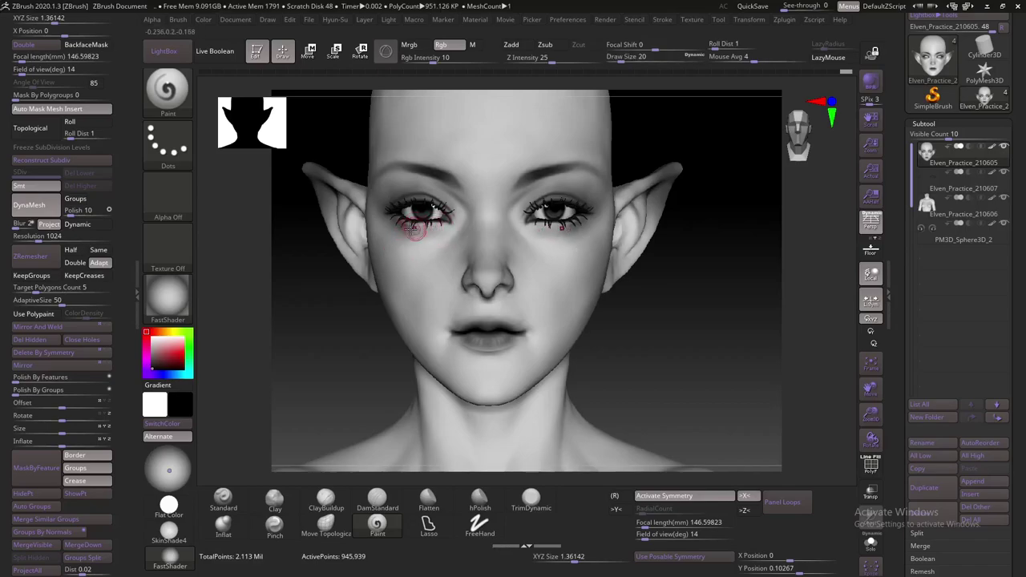
pyautogui.write('s7')
pyautogui.press('Return')
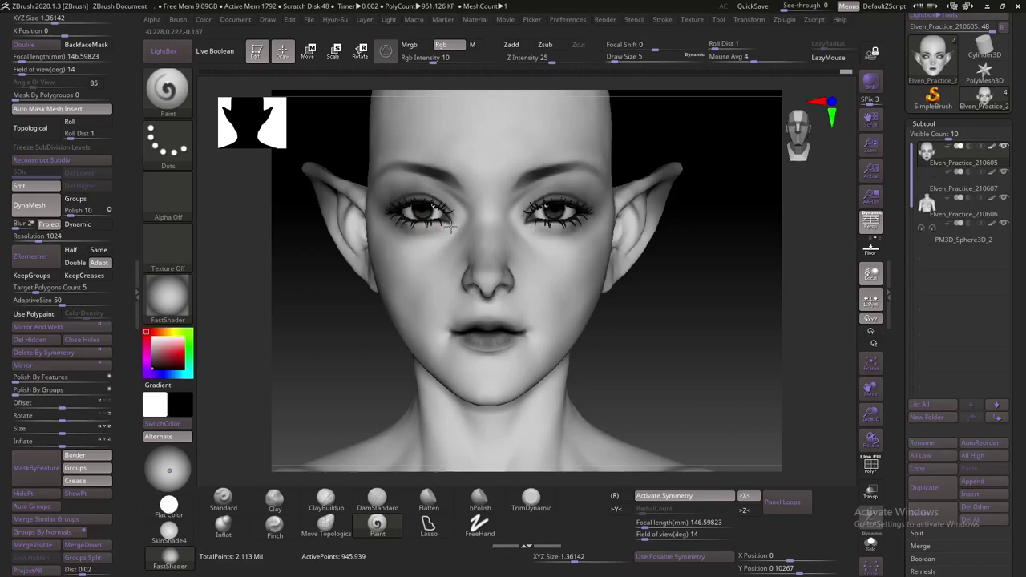
pyautogui.moveTo(450, 227); pyautogui.dragTo(652, 321)
pyautogui.moveTo(497, 230)
pyautogui.mouseDown()
pyautogui.moveTo(322, 354)
pyautogui.moveTo(339, 344)
pyautogui.mouseUp()
pyautogui.keyDown('ctrl'); pyautogui.moveTo(435, 257); pyautogui.dragTo(545, 234, button='right'); pyautogui.keyUp('ctrl')
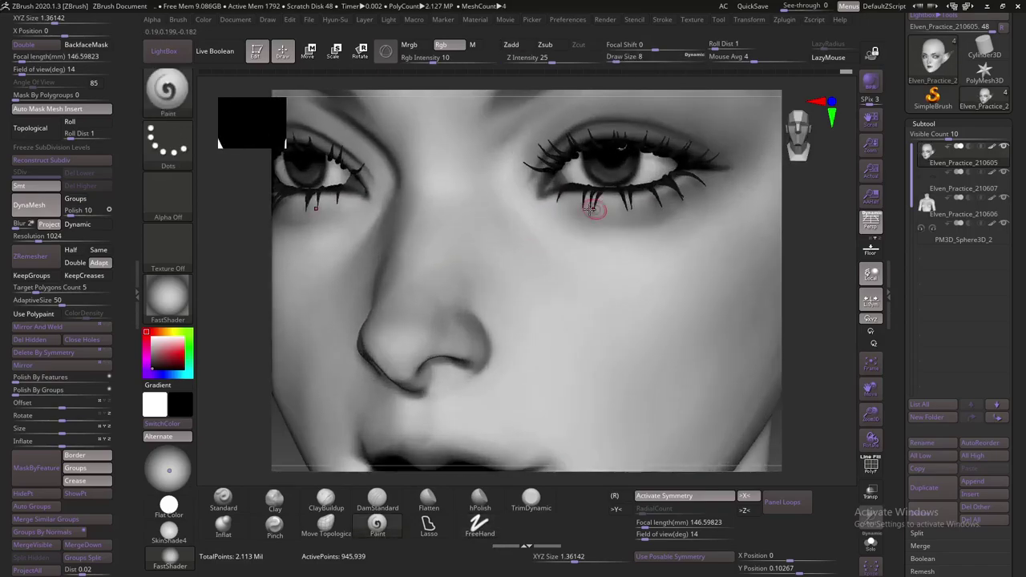
pyautogui.press(']')
pyautogui.press(']')
pyautogui.moveTo(656, 210)
pyautogui.keyDown('ctrl'); pyautogui.mouseDown(button='right')
pyautogui.moveTo(522, 211)
pyautogui.moveTo(468, 241)
pyautogui.mouseUp(button='right'); pyautogui.keyUp('ctrl')
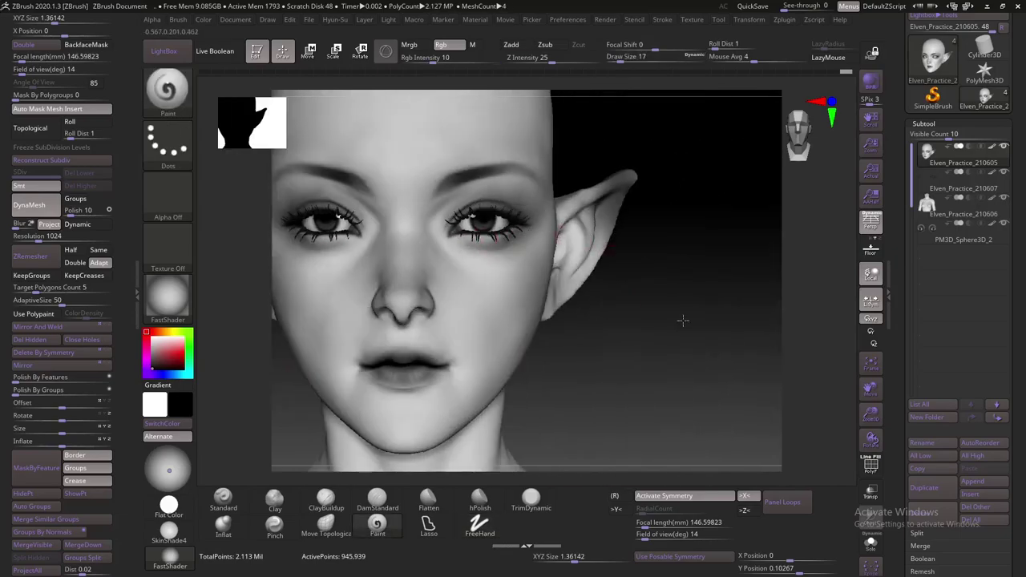
pyautogui.moveTo(681, 321)
pyautogui.keyDown('ctrl'); pyautogui.mouseDown(button='right')
pyautogui.moveTo(584, 263)
pyautogui.moveTo(618, 309)
pyautogui.moveTo(628, 278)
pyautogui.moveTo(543, 249)
pyautogui.moveTo(611, 241)
pyautogui.moveTo(604, 258)
pyautogui.mouseUp(button='right'); pyautogui.keyUp('ctrl')
# Sculpt and smooth the cheeks with the Clay brush from front and three-quarter views
pyautogui.press('s')
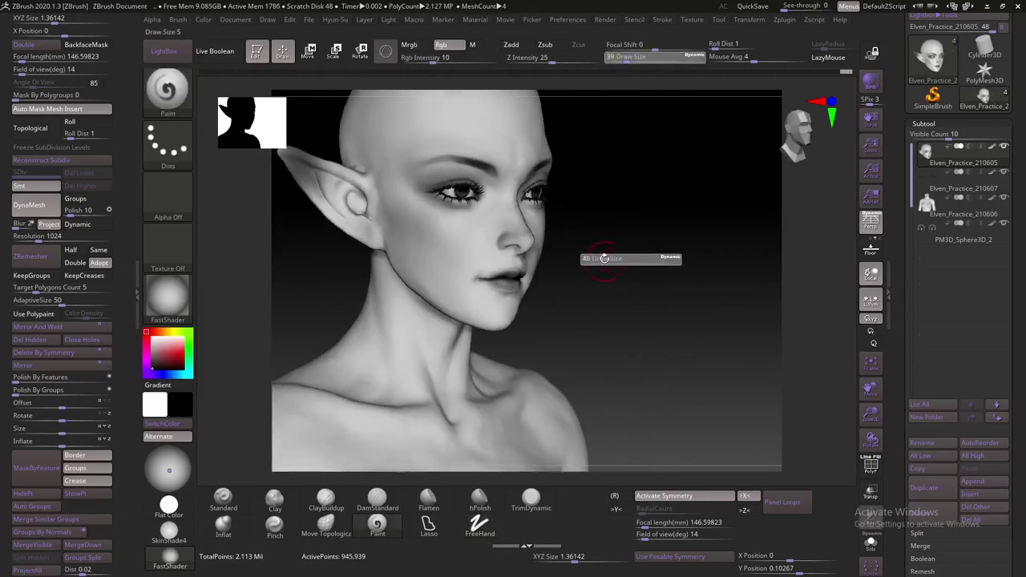
pyautogui.click(274, 501)
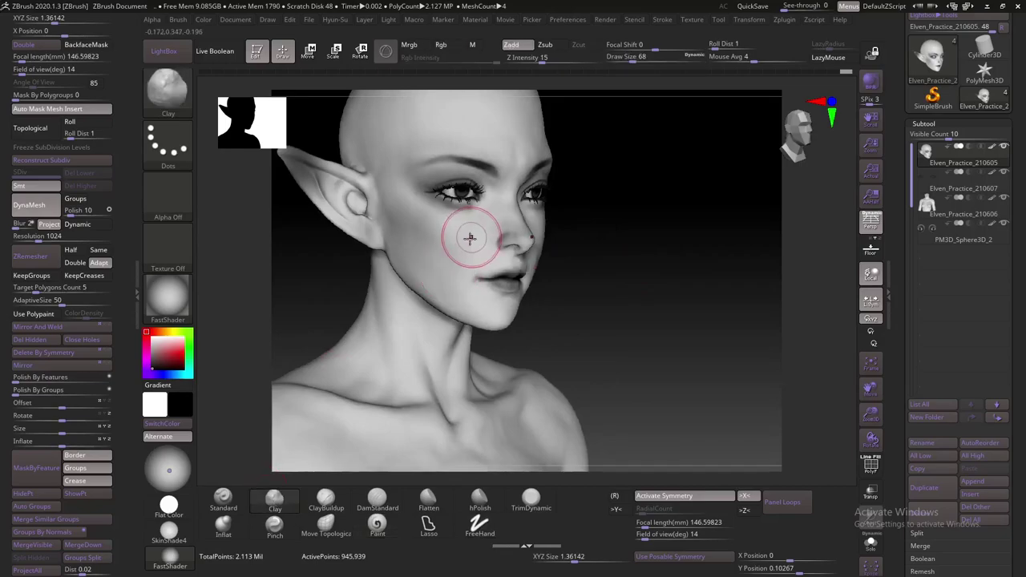
pyautogui.moveTo(617, 240)
pyautogui.mouseDown(button='right')
pyautogui.moveTo(446, 275)
pyautogui.moveTo(565, 261)
pyautogui.moveTo(565, 270)
pyautogui.mouseUp(button='right')
pyautogui.moveTo(657, 284)
pyautogui.mouseDown(button='right')
pyautogui.moveTo(499, 267)
pyautogui.moveTo(446, 277)
pyautogui.moveTo(603, 259)
pyautogui.mouseUp(button='right')
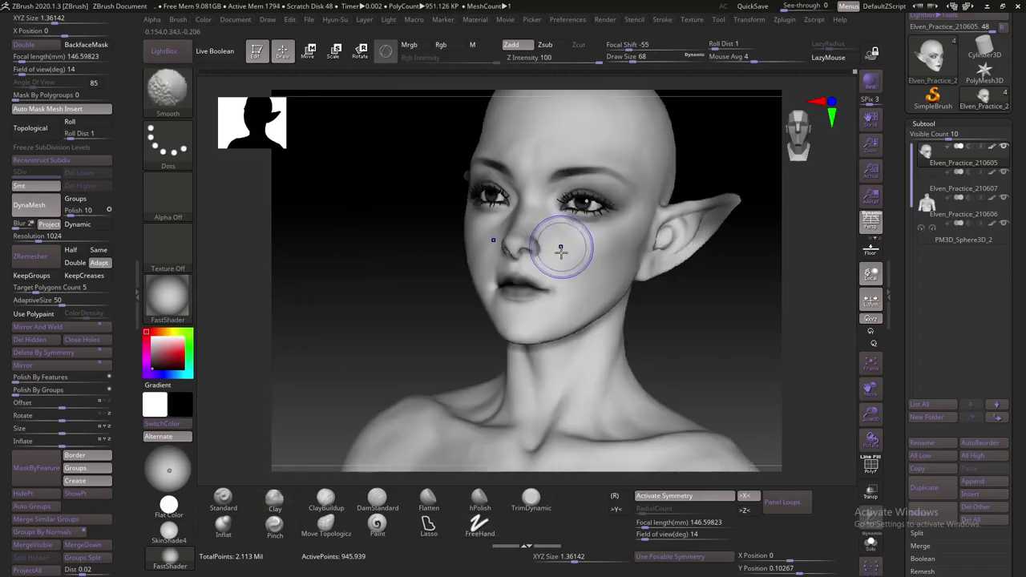
pyautogui.keyDown('shift'); pyautogui.moveTo(416, 347); pyautogui.dragTo(561, 264); pyautogui.keyUp('shift')
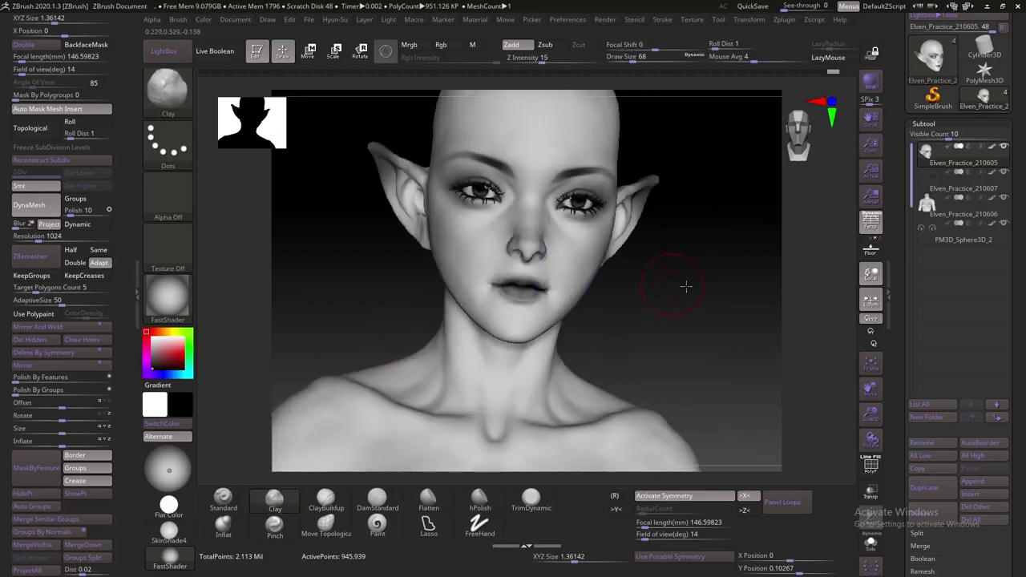
pyautogui.moveTo(684, 286); pyautogui.dragTo(513, 260)
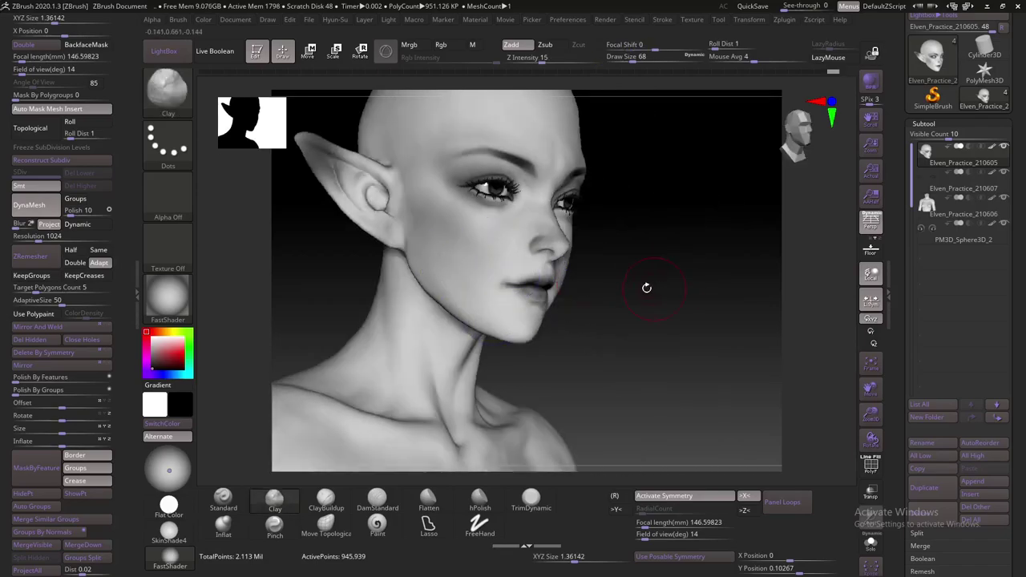
pyautogui.moveTo(648, 287)
pyautogui.mouseDown()
pyautogui.moveTo(576, 269)
pyautogui.moveTo(606, 300)
pyautogui.moveTo(440, 379)
pyautogui.mouseUp()
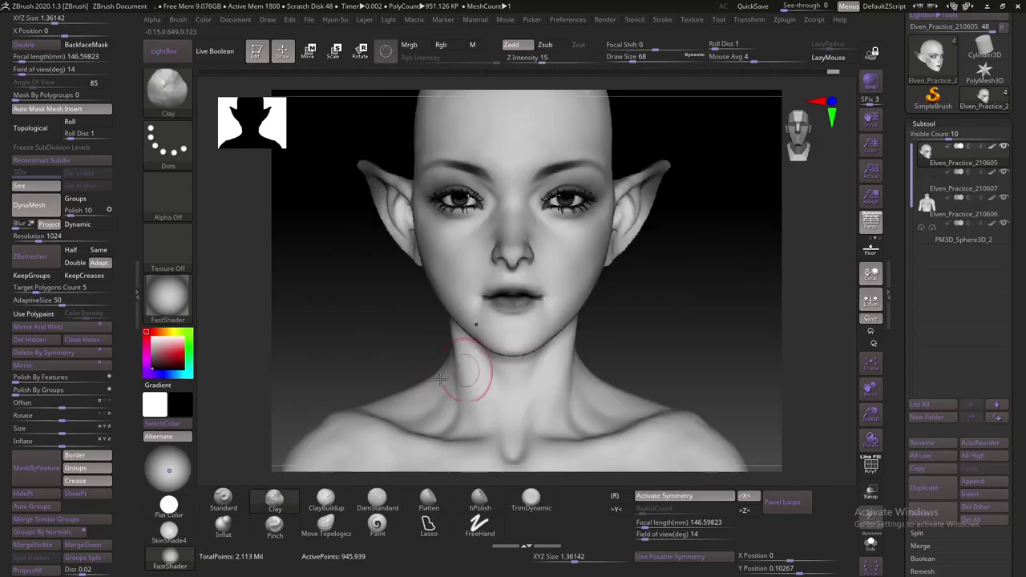
# Show the bust slightly from above, enlarged to fill the canvas with the interface hidden
pyautogui.moveTo(670, 286)
pyautogui.keyDown('shift'); pyautogui.mouseDown()
pyautogui.moveTo(625, 275)
pyautogui.moveTo(659, 289)
pyautogui.moveTo(678, 325)
pyautogui.moveTo(671, 340)
pyautogui.mouseUp(); pyautogui.keyUp('shift')
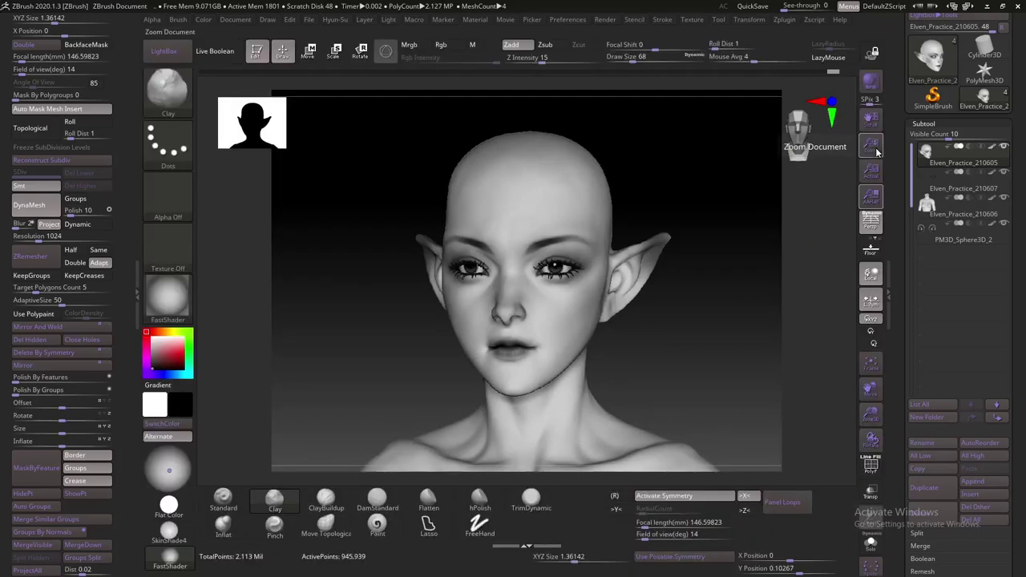
pyautogui.moveTo(876, 151); pyautogui.dragTo(882, 184)
pyautogui.press('Tab')
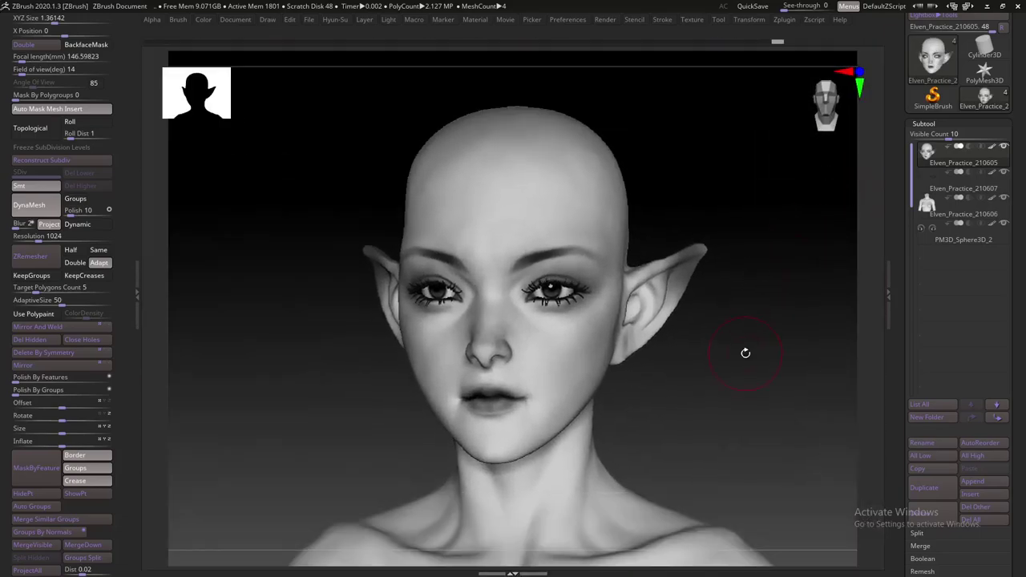